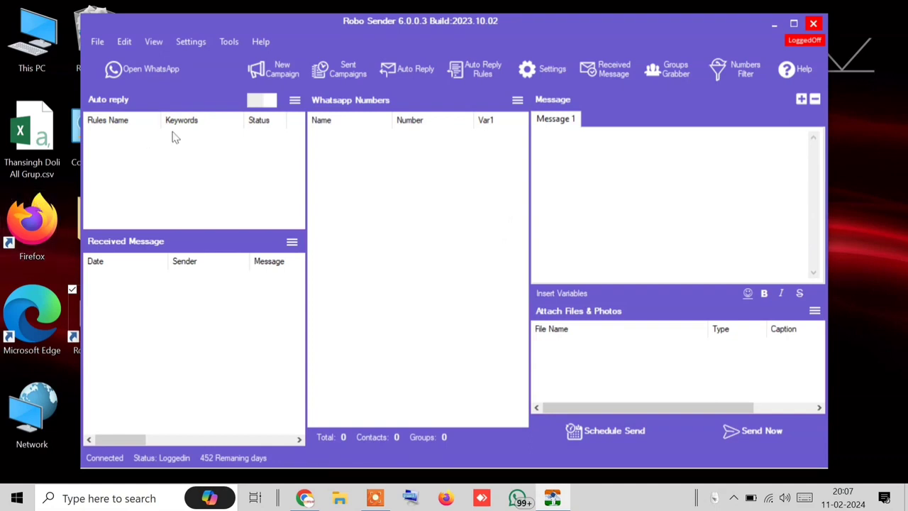
Step: Open Robo Sender's WhatsApp window and switch its login page to linking with a phone number
click(168, 83)
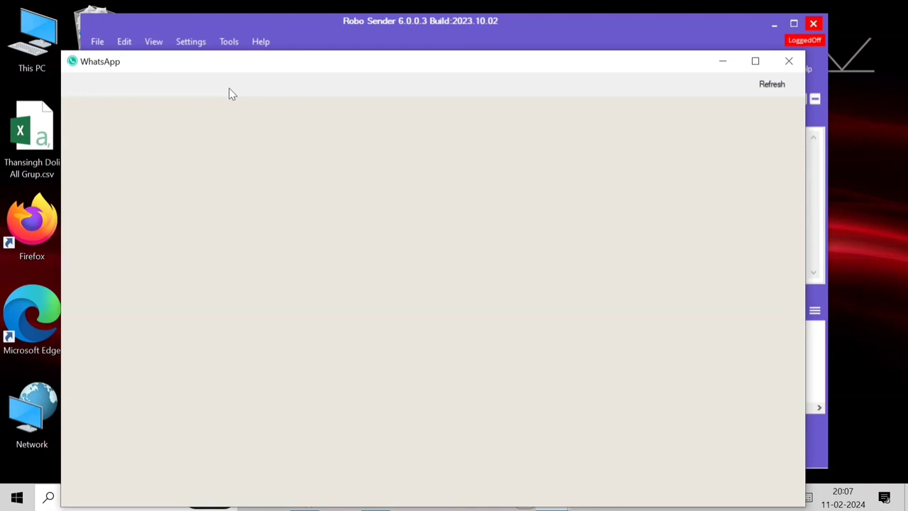
drag(319, 65, 351, 30)
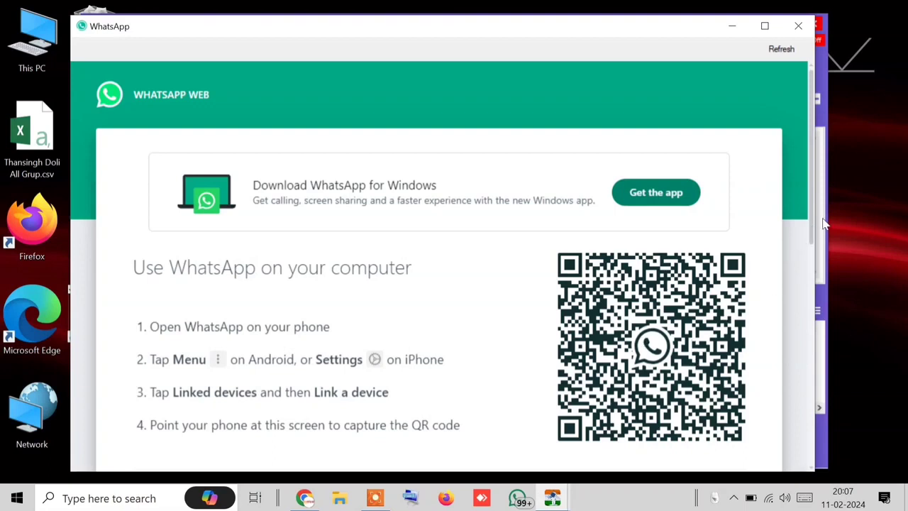
drag(813, 217, 814, 303)
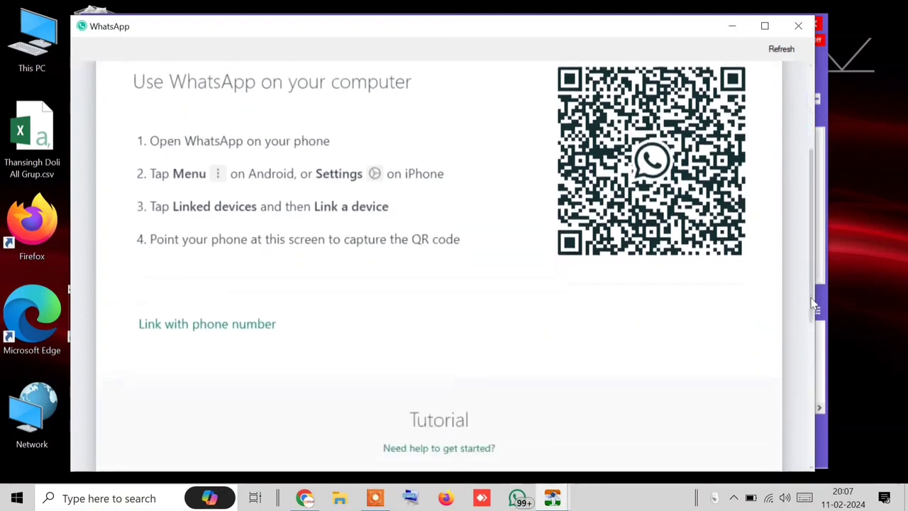
click(226, 315)
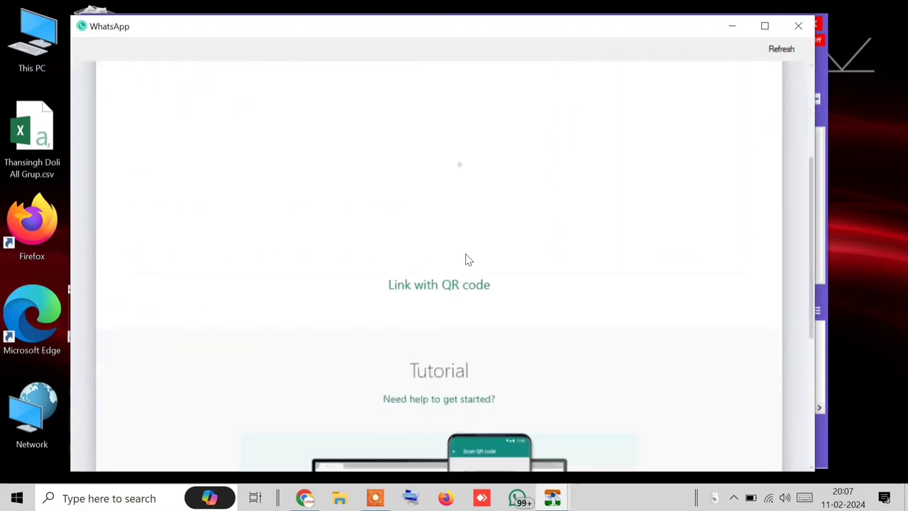
scroll(397, 125, up, 2)
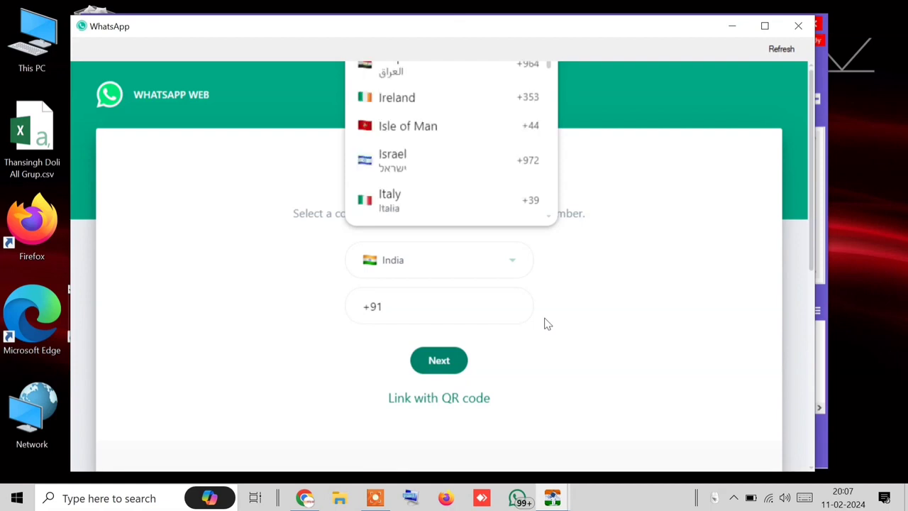
Step: Go back to QR code linking and scan the code with the phone until chats load
click(449, 398)
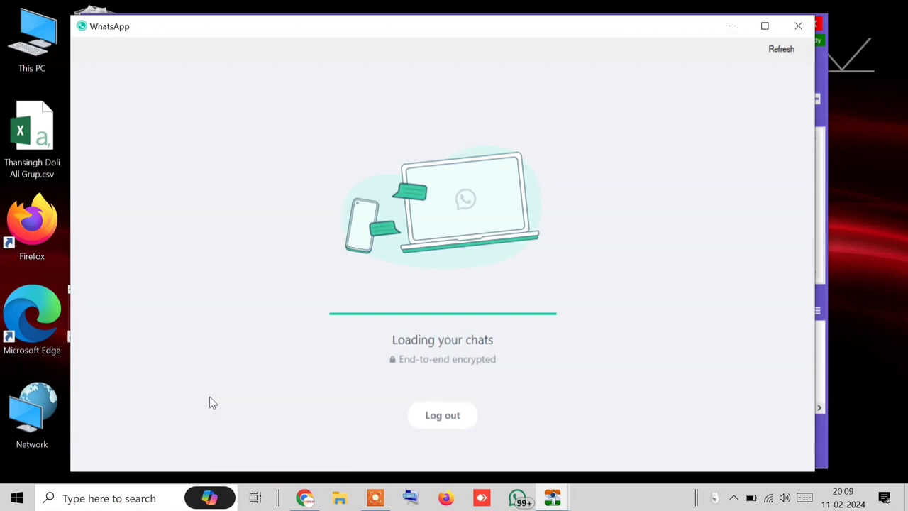
Step: Close the linked WhatsApp window to return to Robo Sender's main window
click(789, 27)
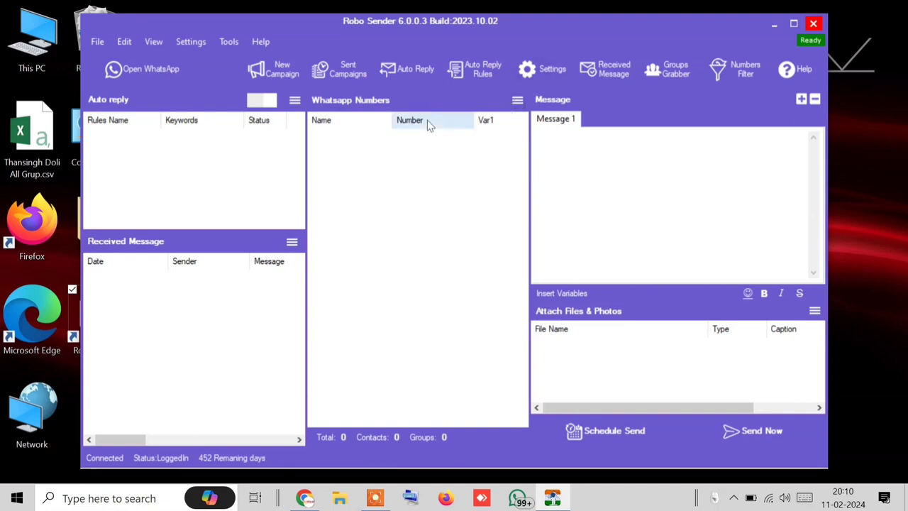
Step: Import from WhatsApp Contacts to load all 567 numbers, then scroll through the list
click(518, 103)
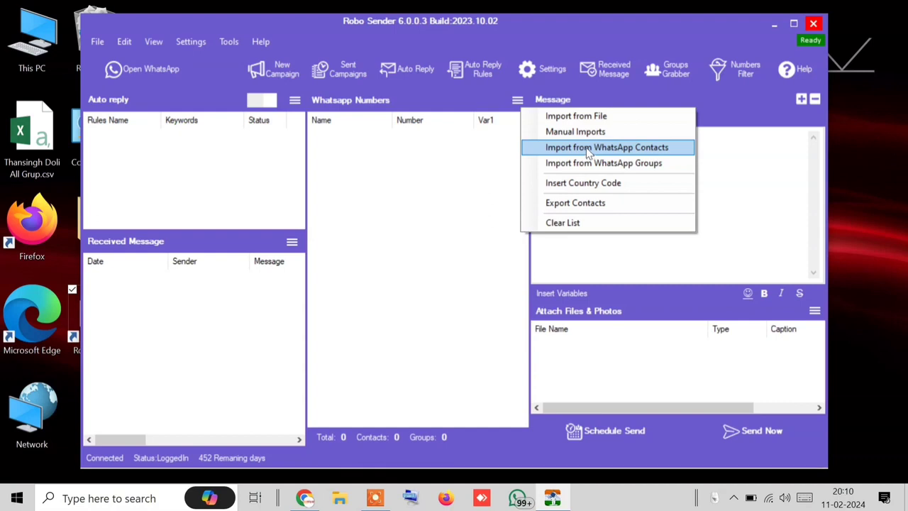
click(588, 148)
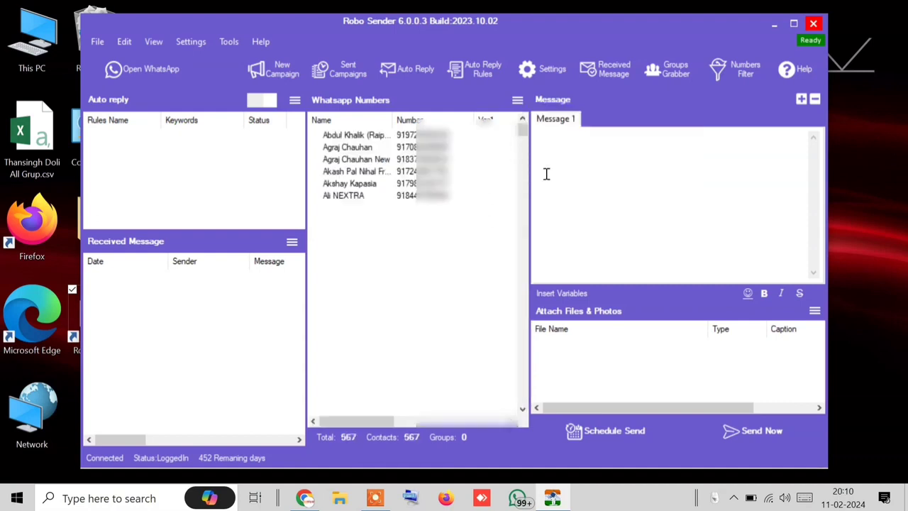
drag(527, 135, 537, 269)
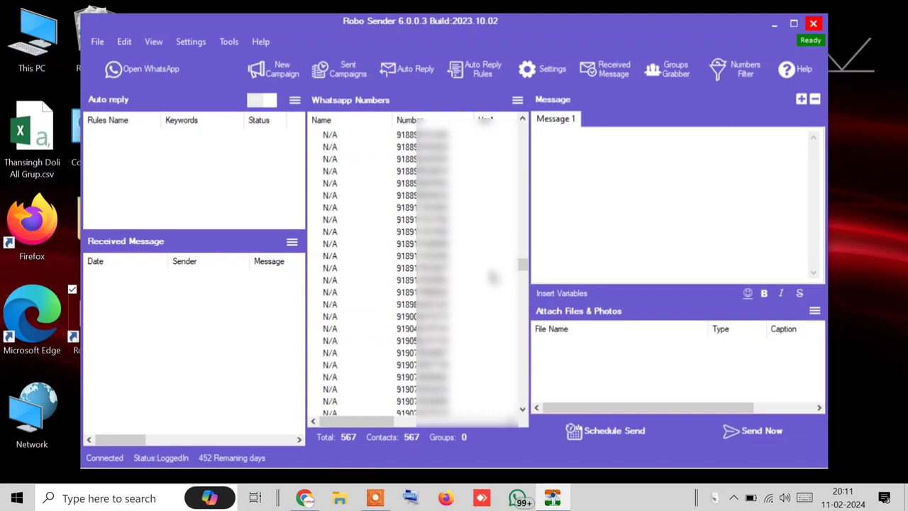
drag(522, 264, 522, 303)
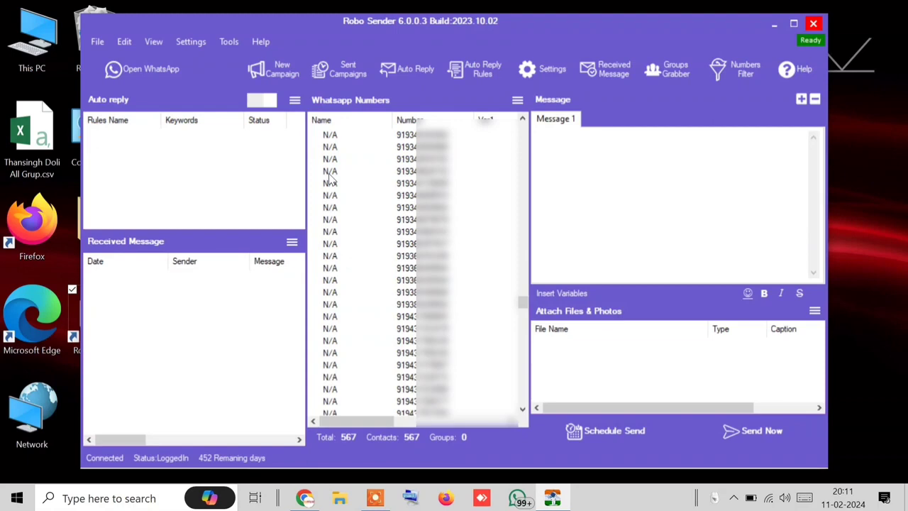
click(518, 100)
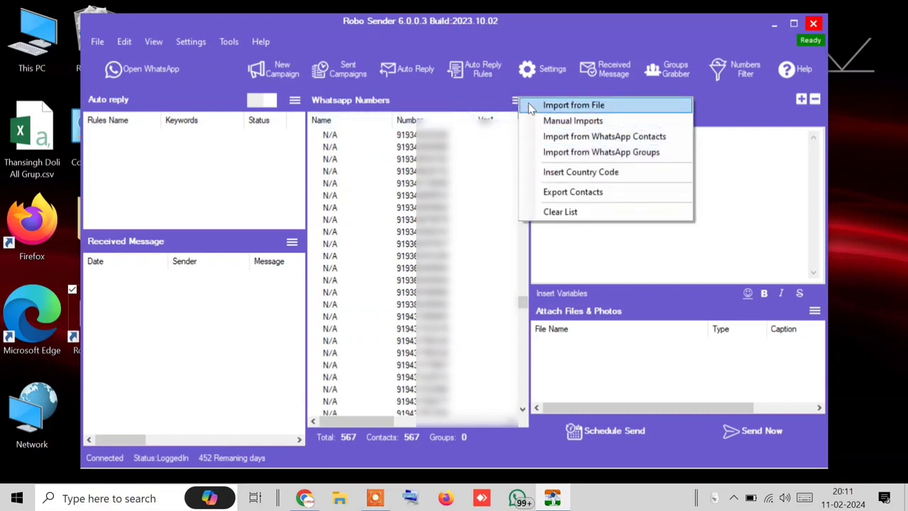
Step: Export the contact list as 'my contact' text file on the Desktop
click(573, 192)
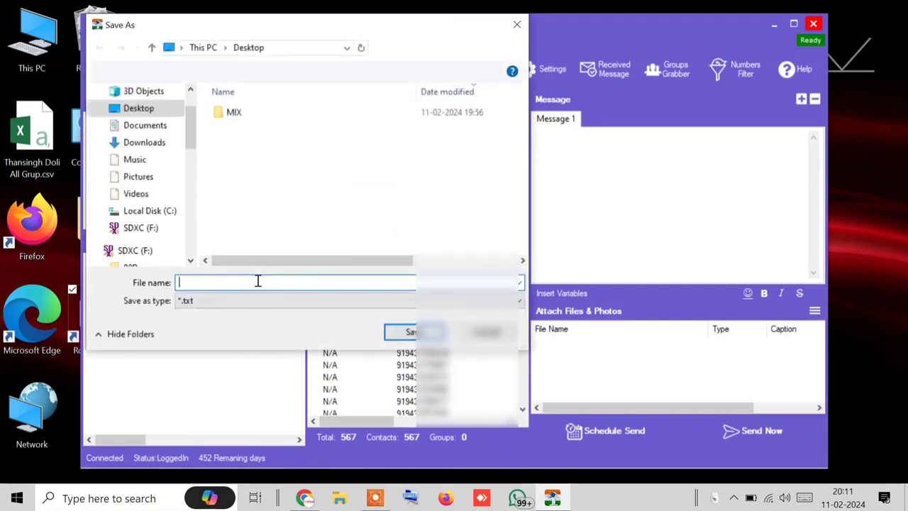
text(my )
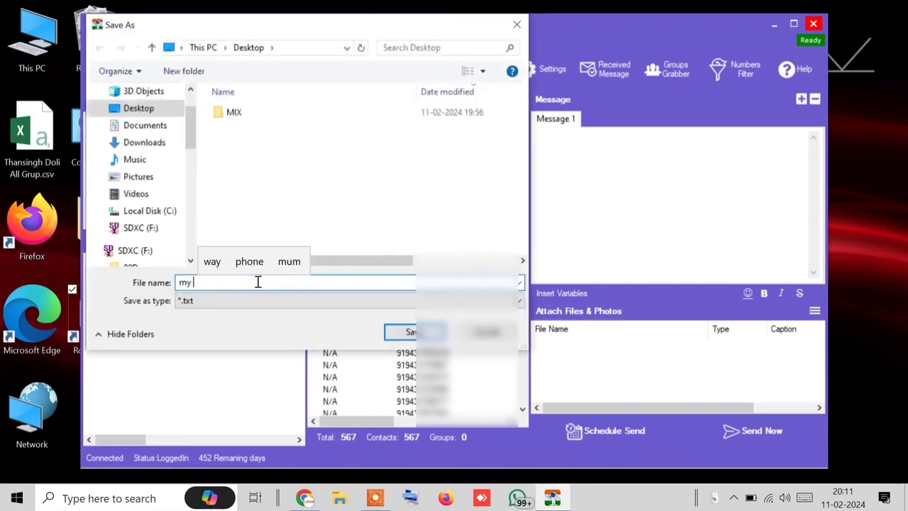
text(contacts)
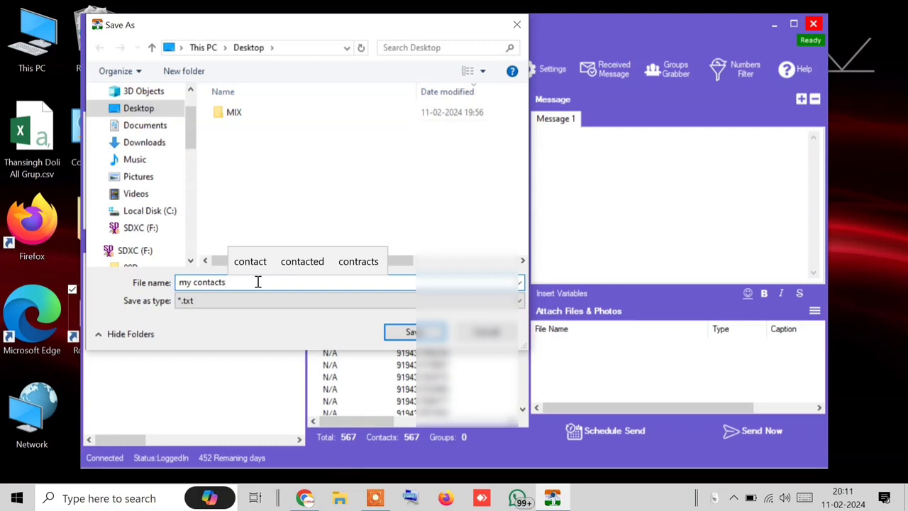
key(BackSpace)
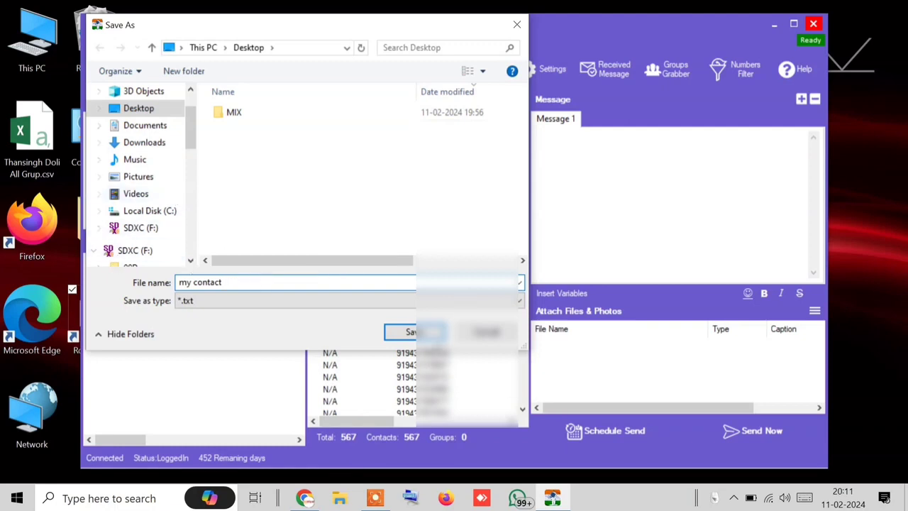
click(427, 333)
Step: Open my contact.txt from the Desktop in Notepad
drag(273, 23, 393, 27)
click(109, 421)
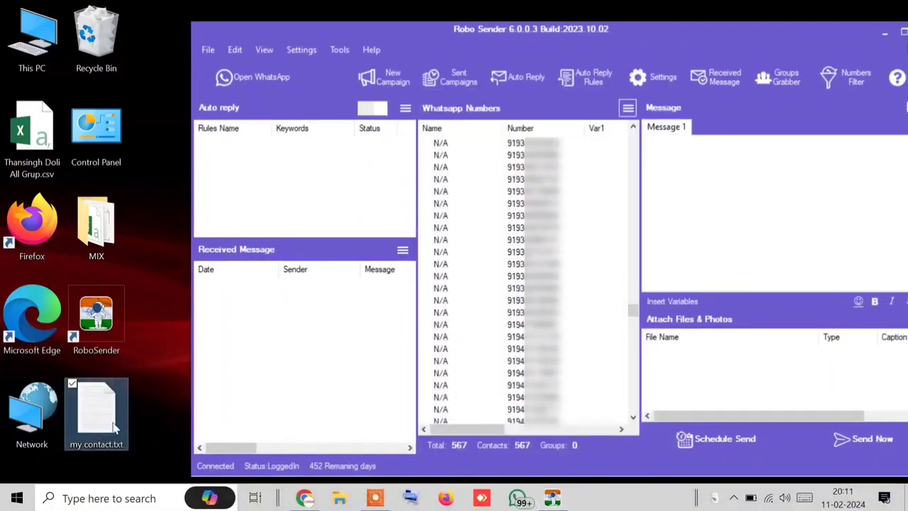
key(Return)
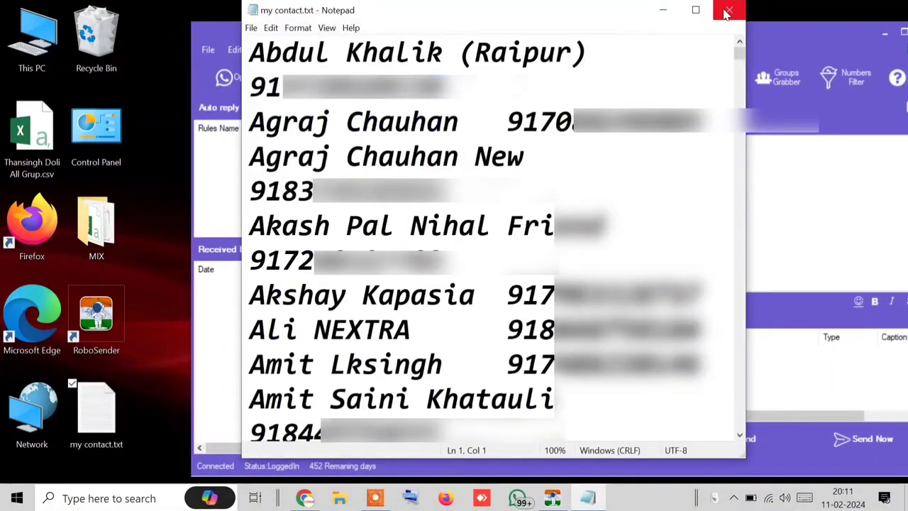
Step: Close my contact.txt in Notepad and move the Robo Sender window back into place
click(730, 7)
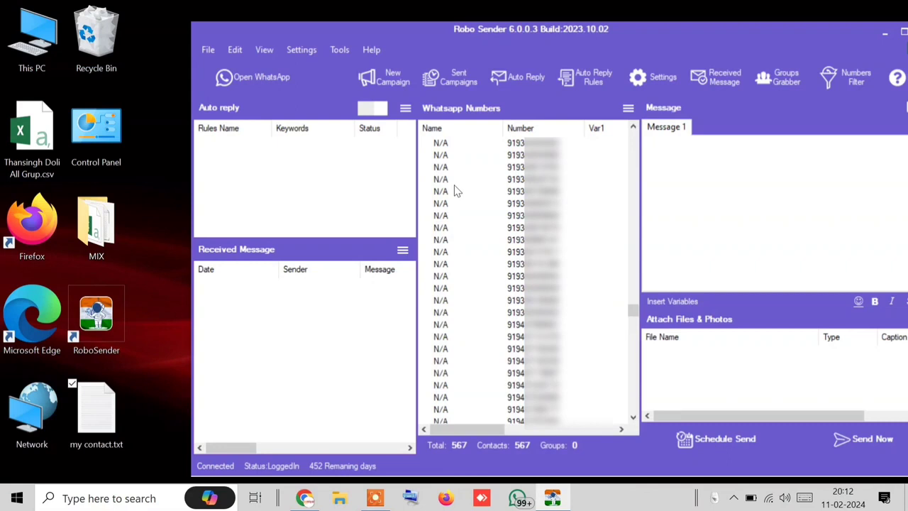
drag(685, 23, 588, 3)
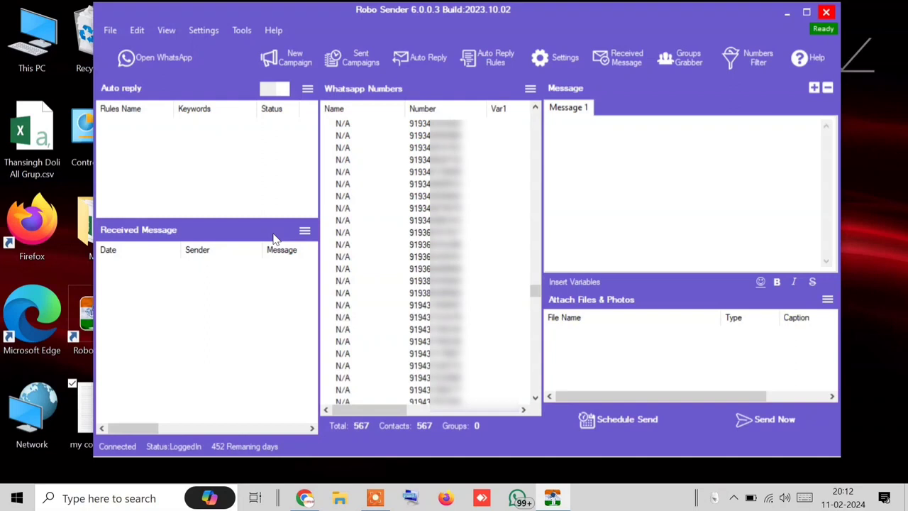
Step: Clear the Robo Sender numbers list, confirming with Yes
click(530, 89)
click(575, 206)
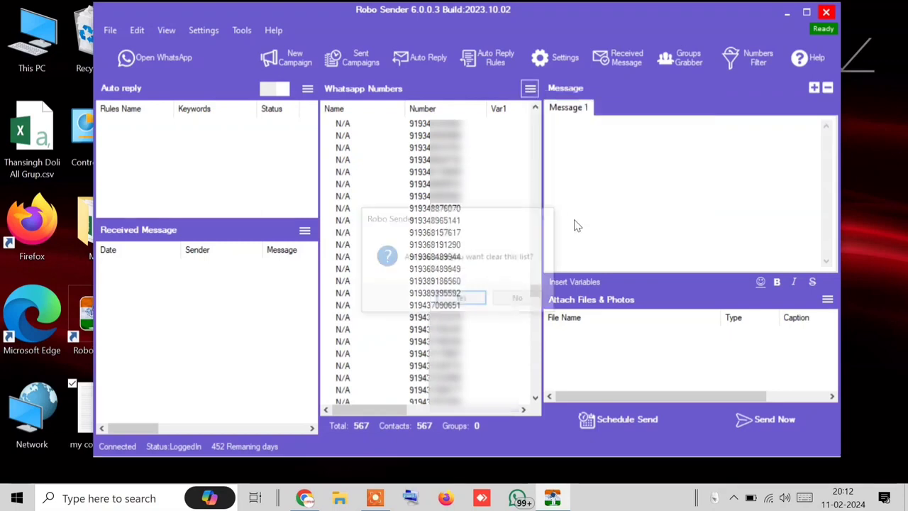
click(464, 300)
Step: Cut the first few contact lines from my contact.txt and close Notepad with Don't Save
double_click(81, 411)
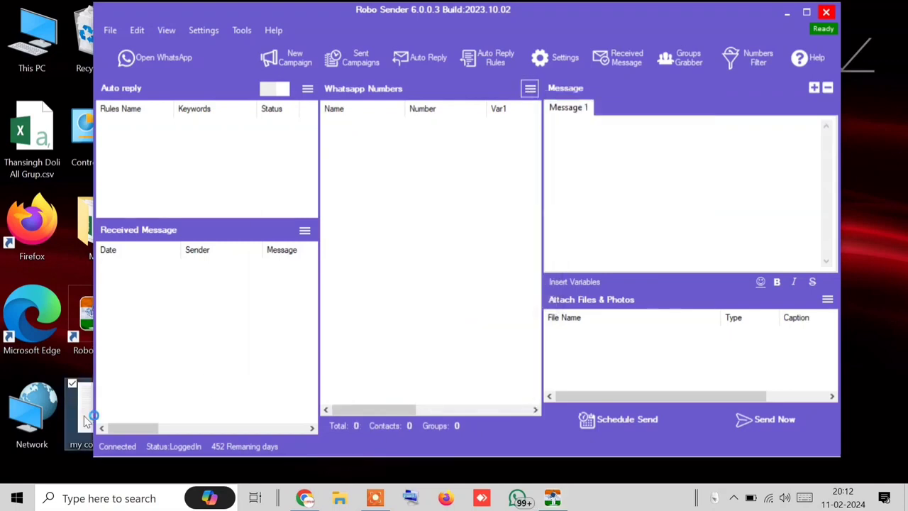
drag(249, 54, 504, 230)
right_click(387, 184)
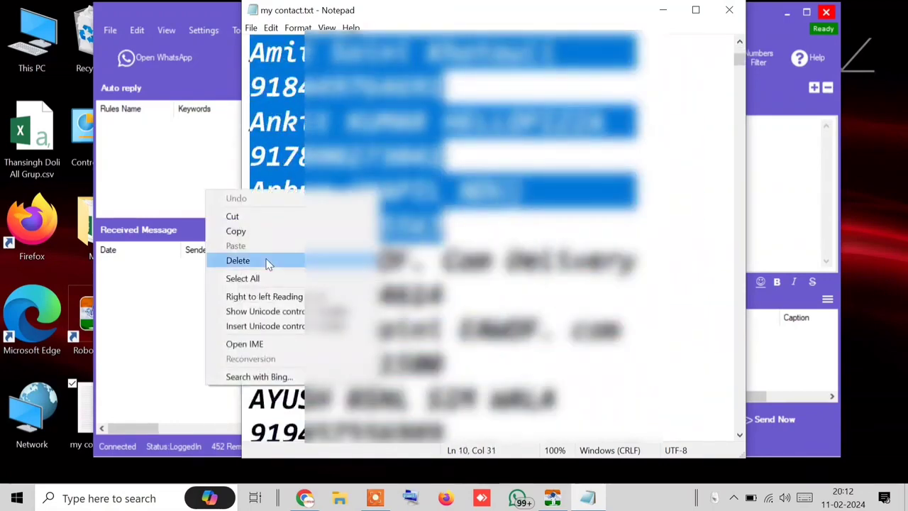
click(284, 217)
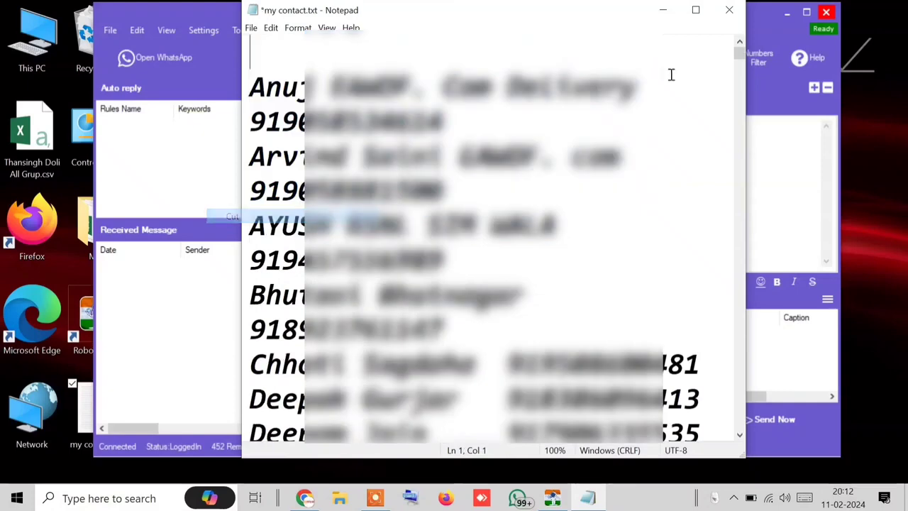
click(729, 10)
click(495, 260)
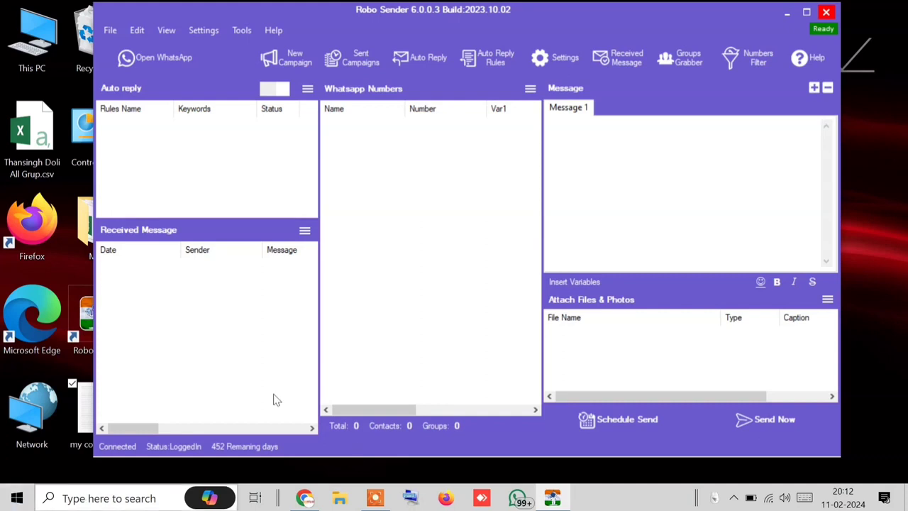
Step: Open the import-from-file dialog and close it without importing
click(530, 88)
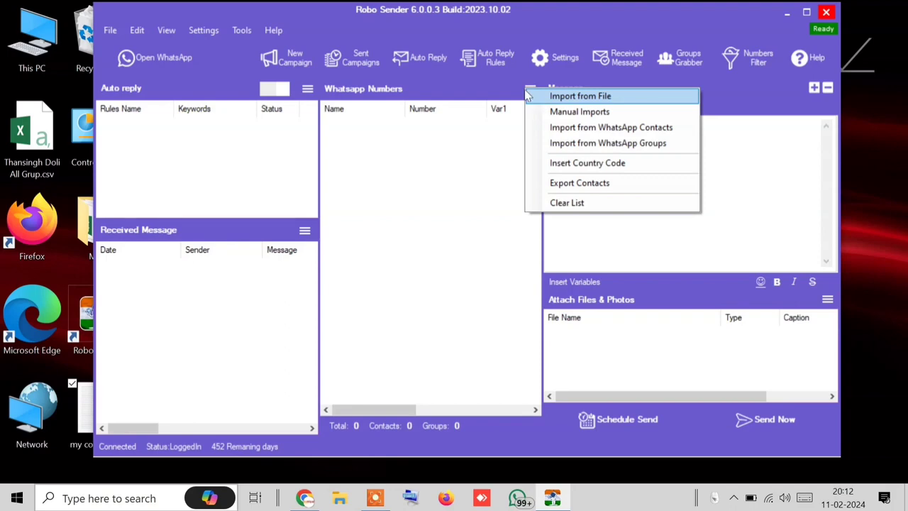
click(560, 95)
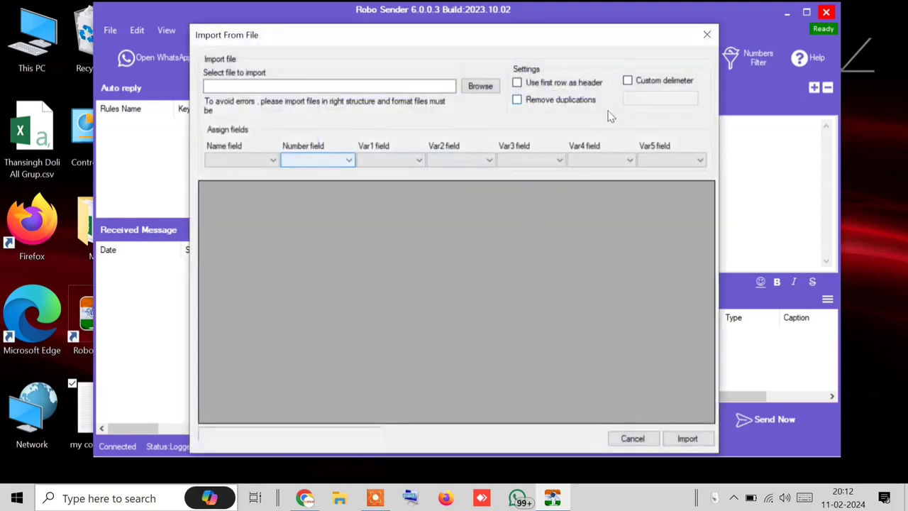
click(706, 34)
Step: Paste the cut contacts into Manual Import's contacts box, review them, then Cancel
click(529, 88)
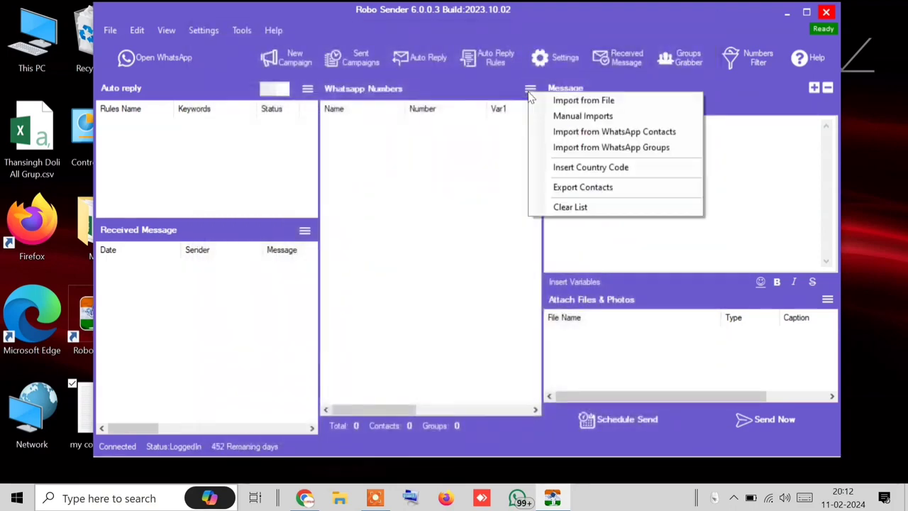
click(561, 117)
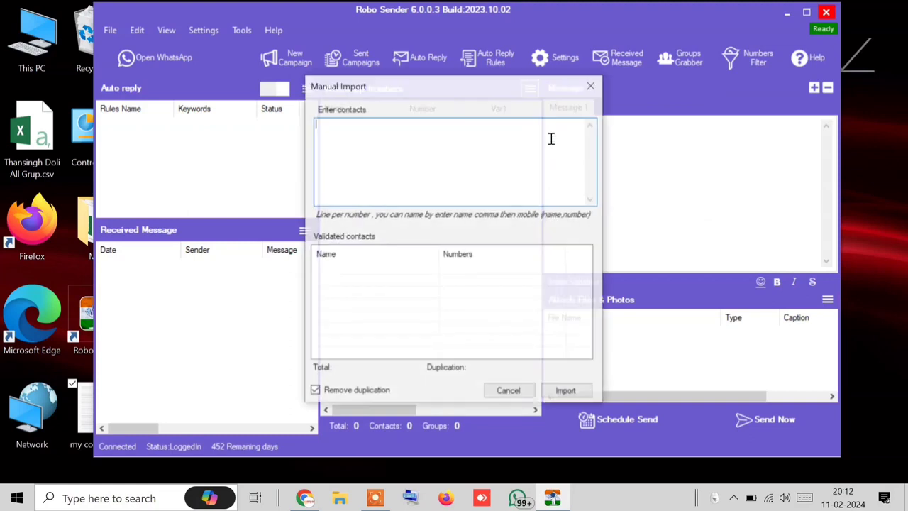
right_click(403, 171)
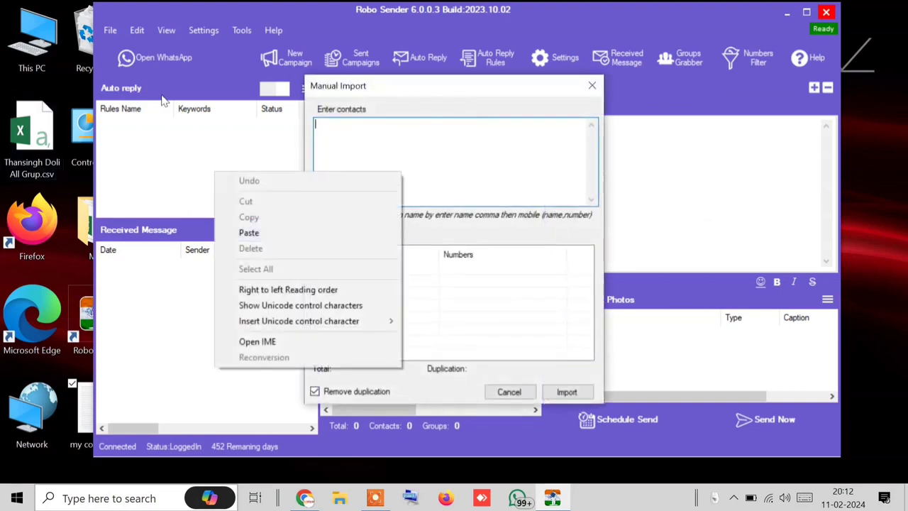
click(287, 240)
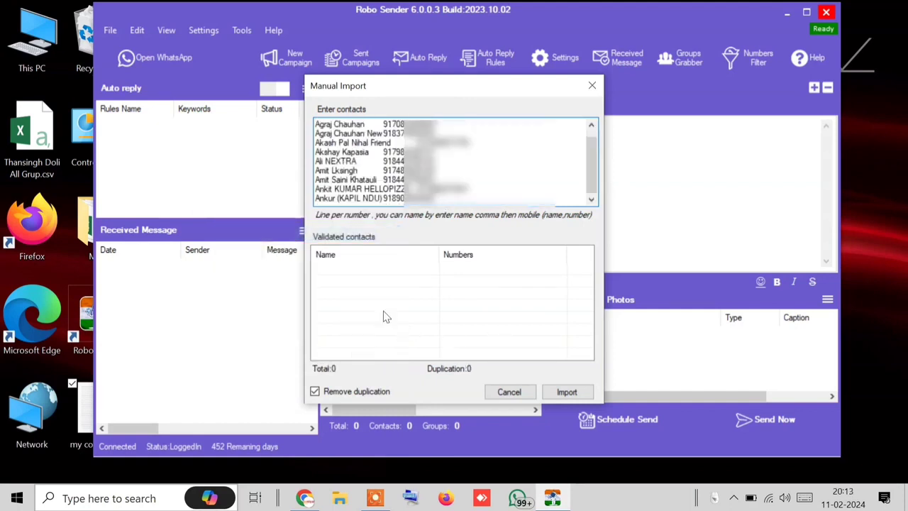
drag(383, 170, 377, 180)
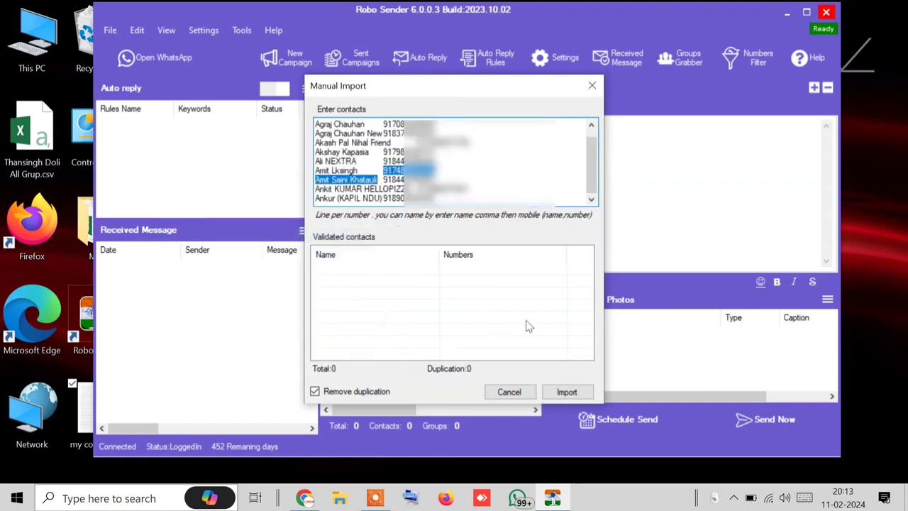
click(505, 394)
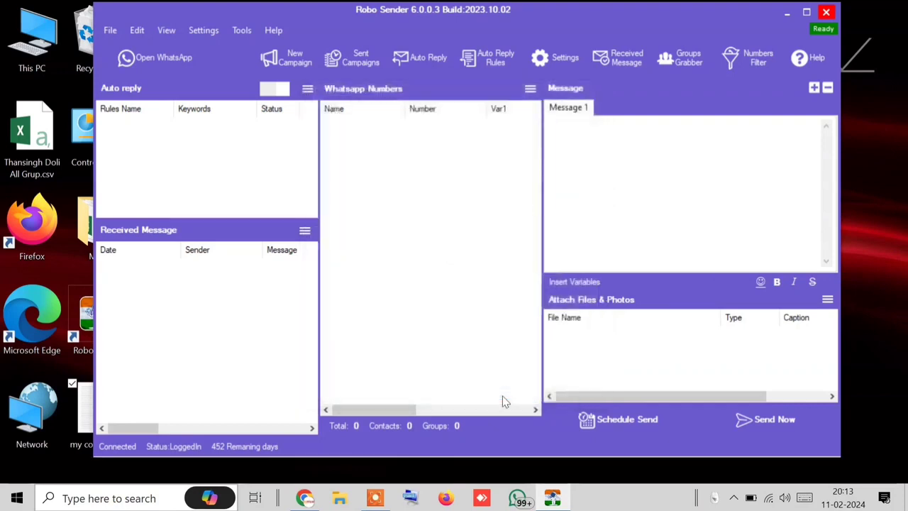
Step: Reopen the empty Manual Import window and open my contact.txt from the Desktop
right_click(81, 401)
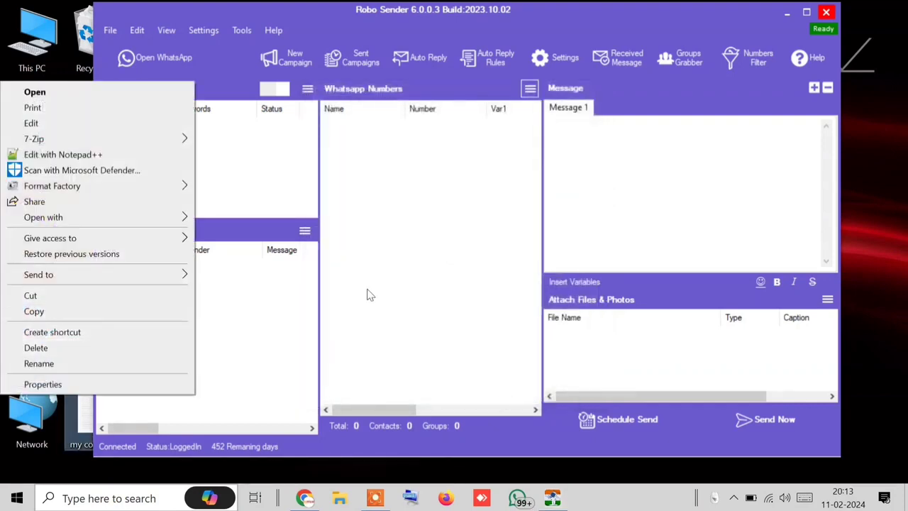
click(529, 88)
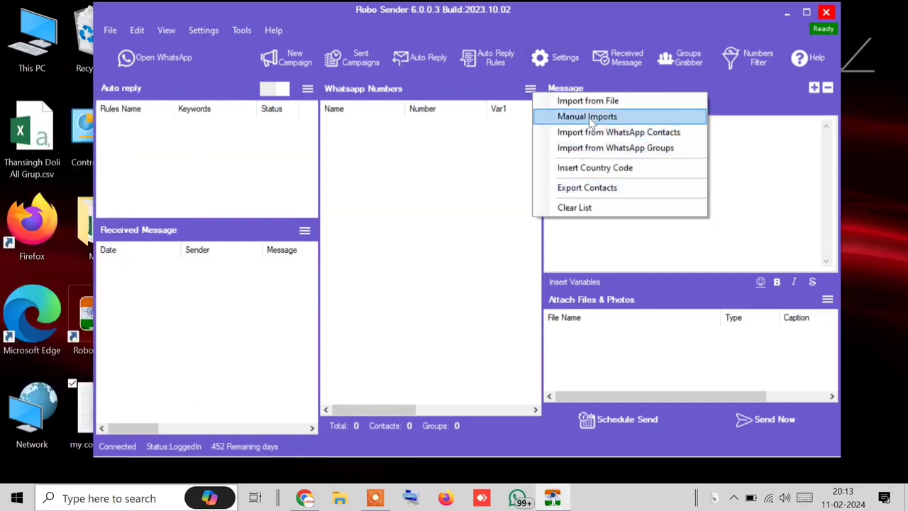
click(589, 117)
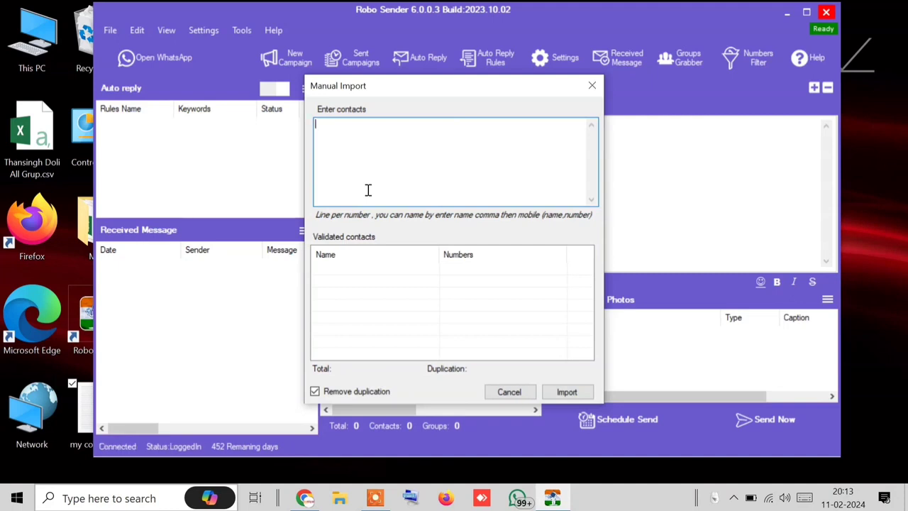
click(71, 401)
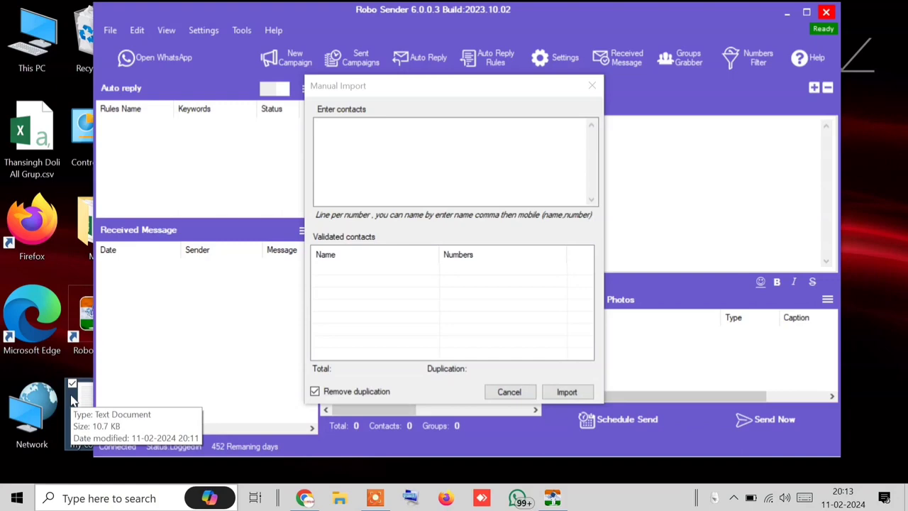
double_click(71, 402)
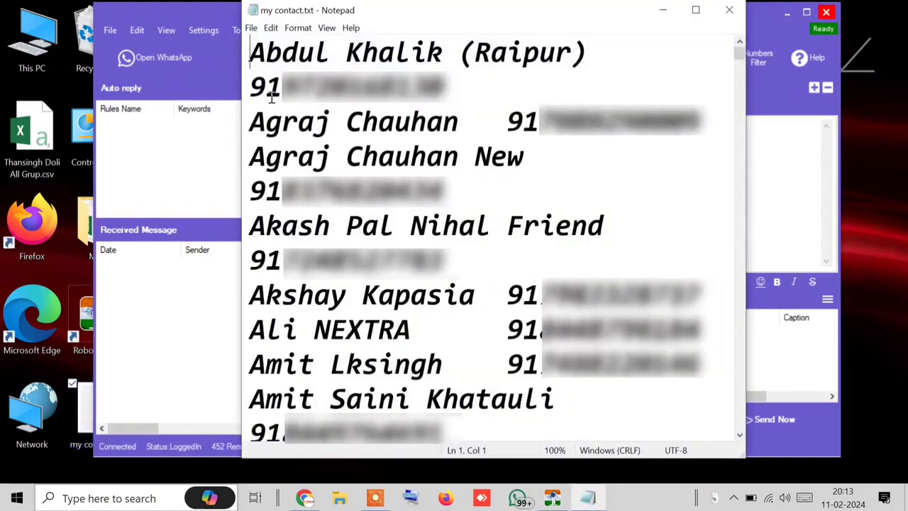
Step: Replace every name-number gap with a comma using Replace All, and save my contact.txt
drag(509, 126, 471, 125)
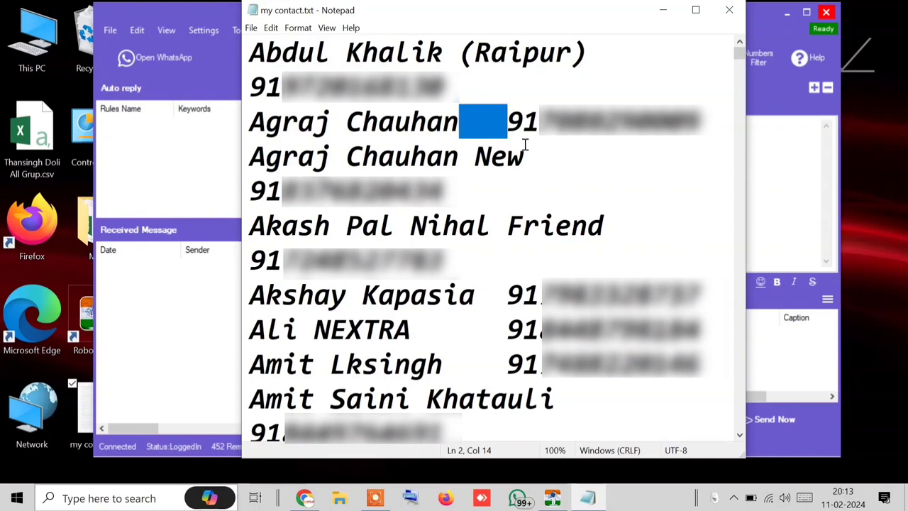
key(ctrl+h)
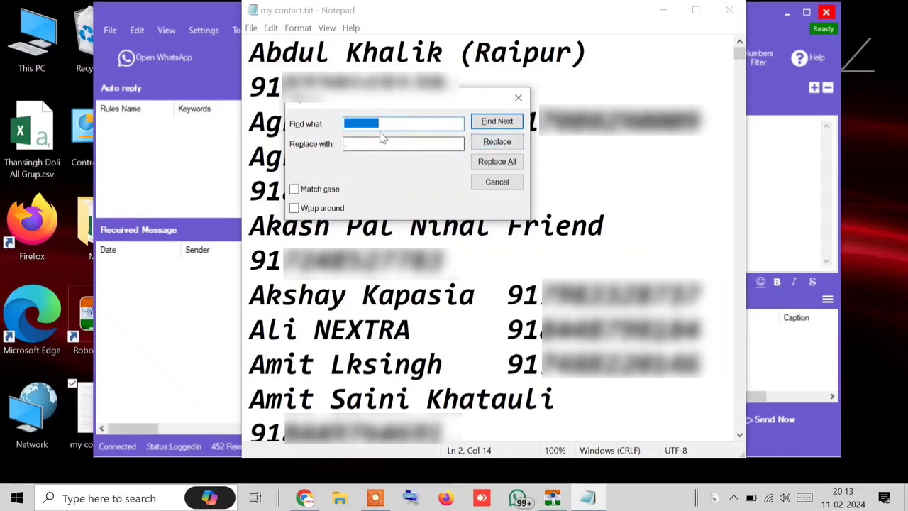
click(355, 144)
key(BackSpace)
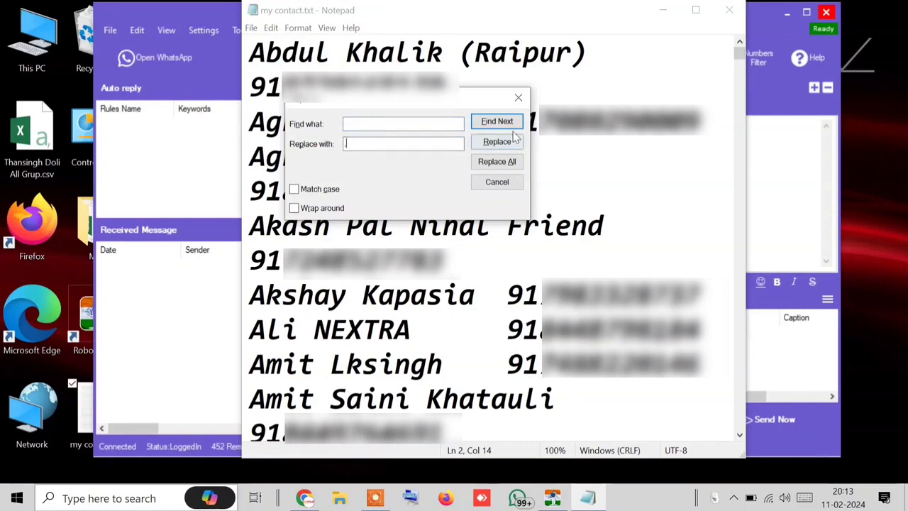
click(494, 163)
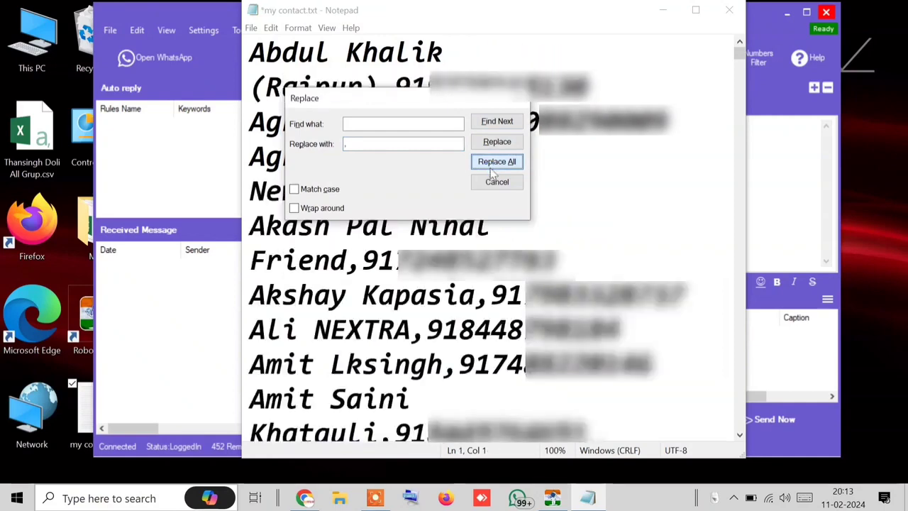
drag(488, 101, 591, 315)
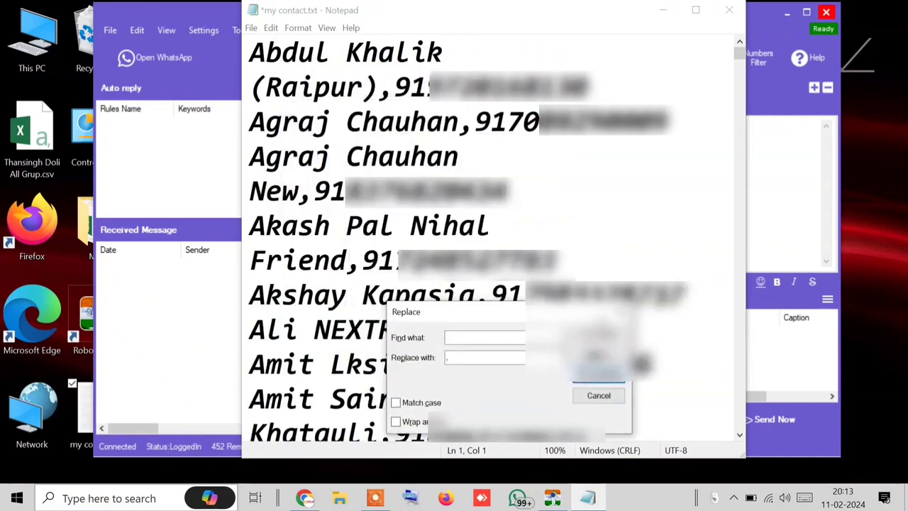
click(618, 312)
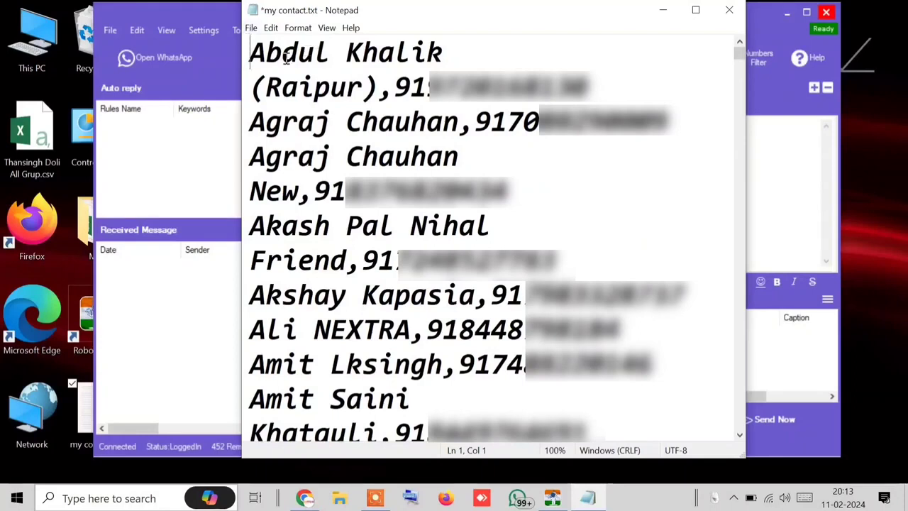
key(ctrl+s)
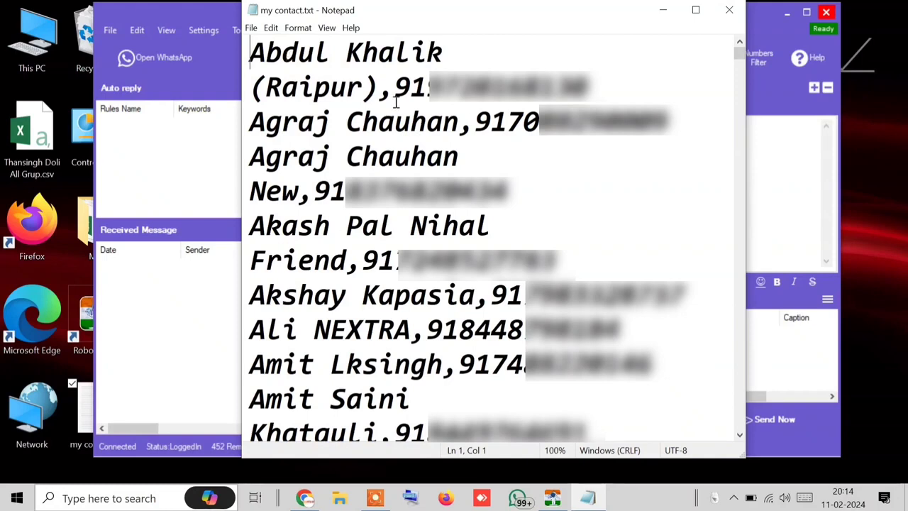
drag(395, 91, 377, 91)
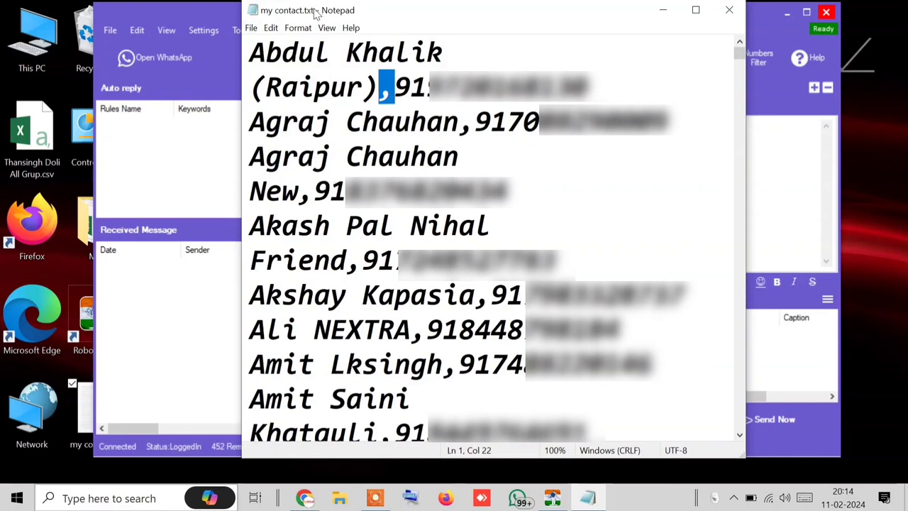
Step: Cut the first 100 contact lines and minimize Notepad to reveal Manual Import
drag(243, 50, 574, 252)
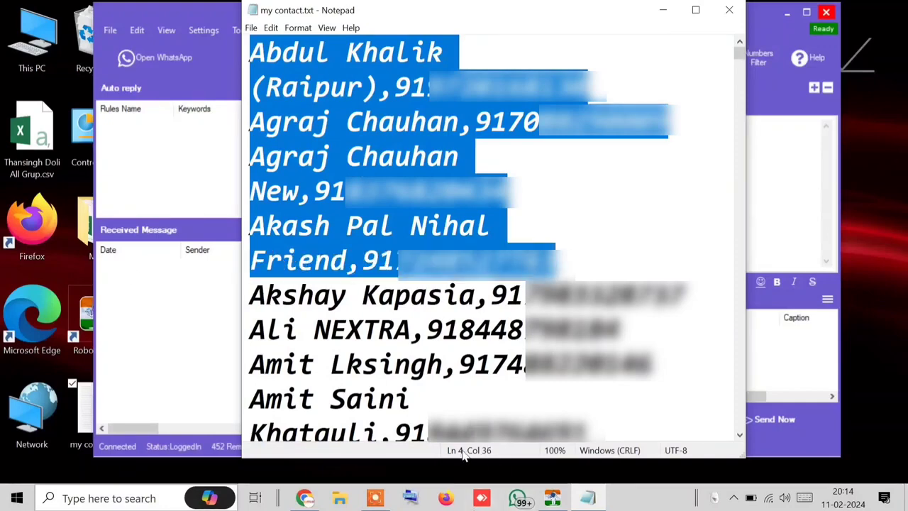
click(396, 143)
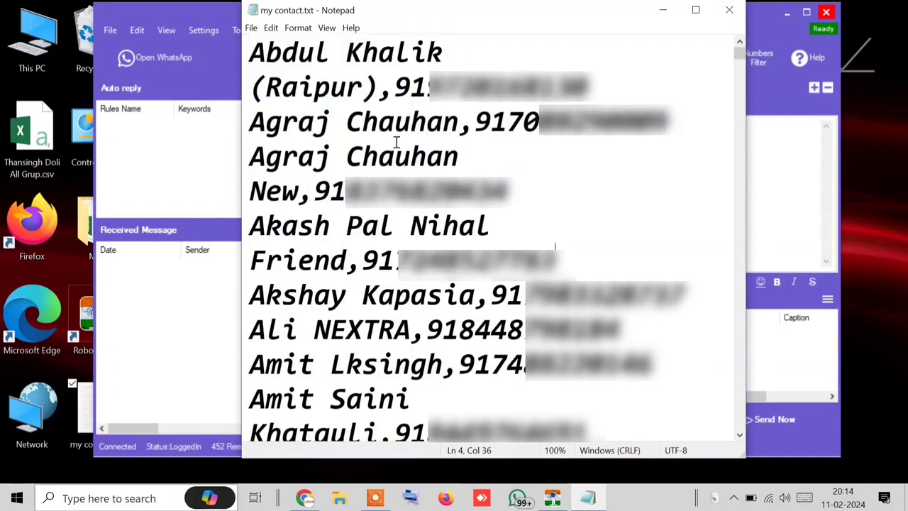
drag(251, 54, 539, 215)
right_click(430, 239)
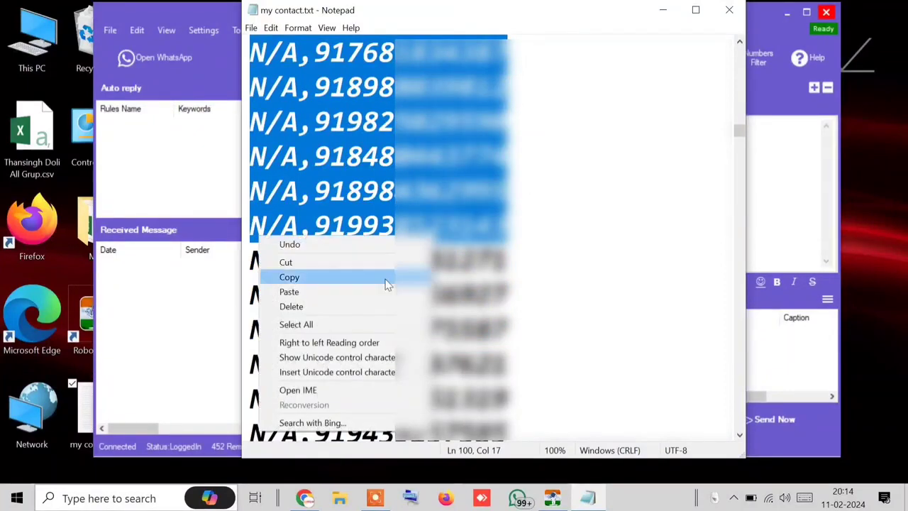
click(375, 264)
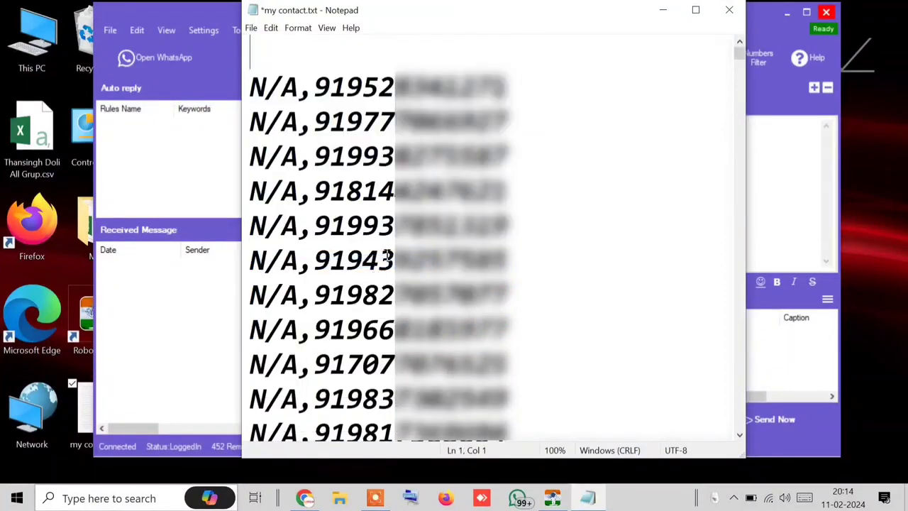
click(665, 13)
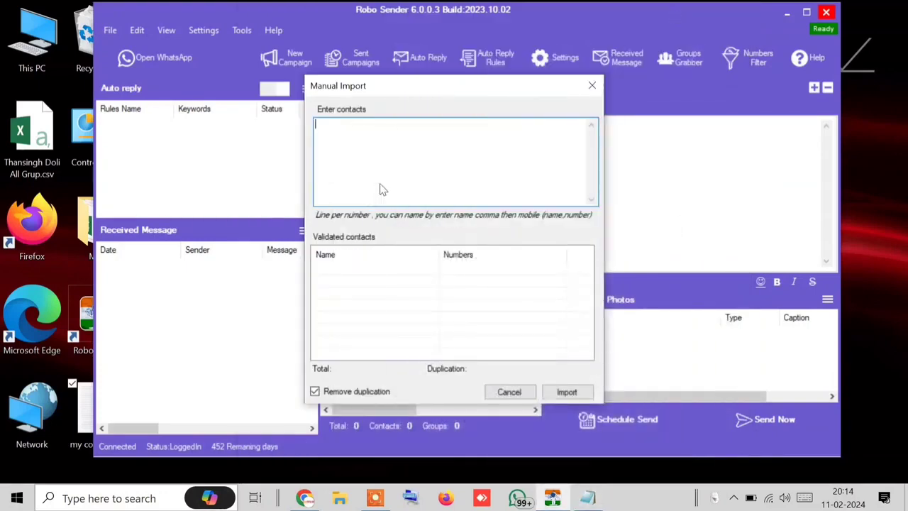
Step: Paste the 100 contacts into Enter contacts, check the validated entries and import them
right_click(380, 190)
click(304, 243)
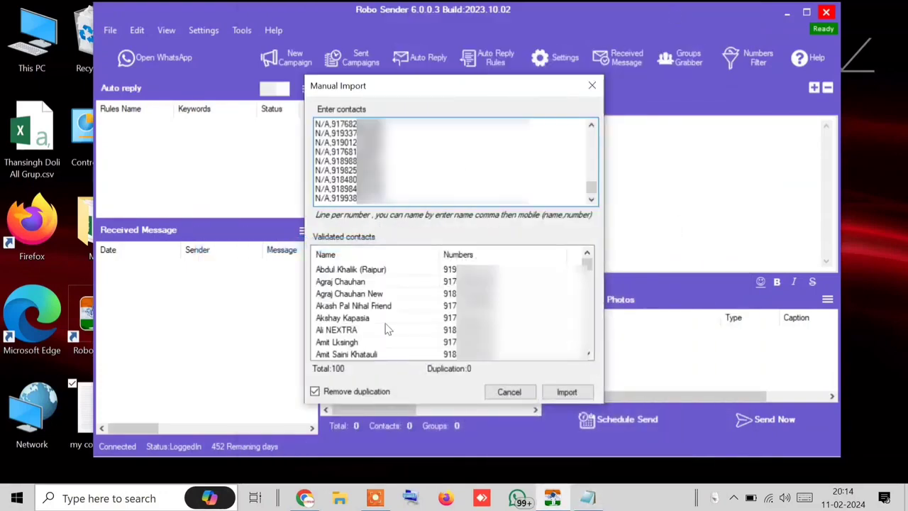
click(324, 272)
click(509, 285)
click(370, 317)
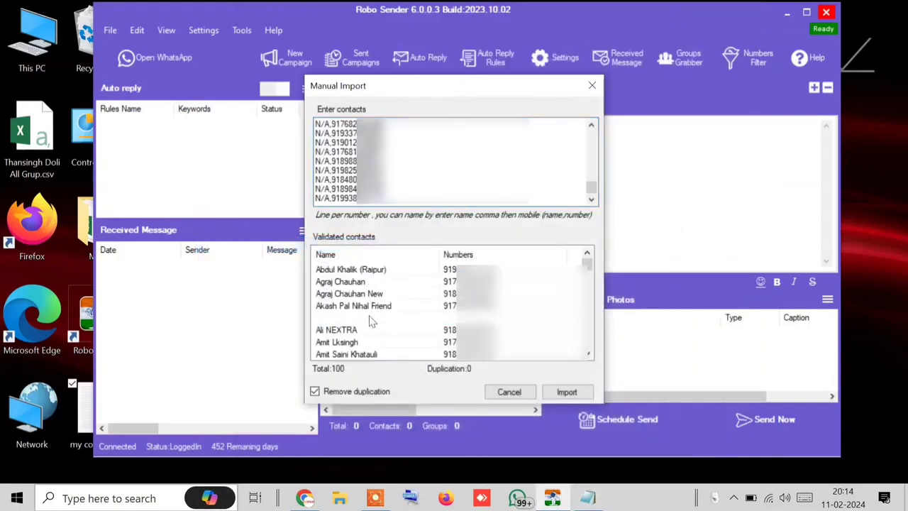
click(372, 330)
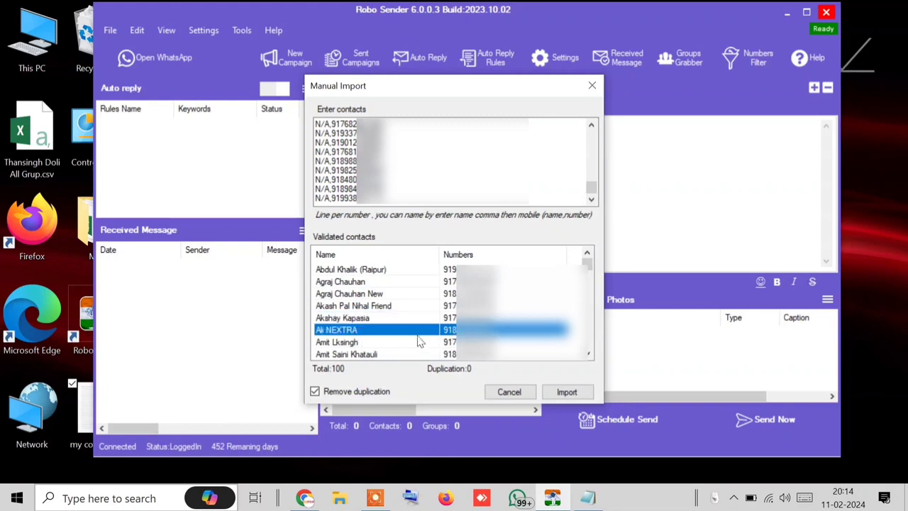
click(578, 398)
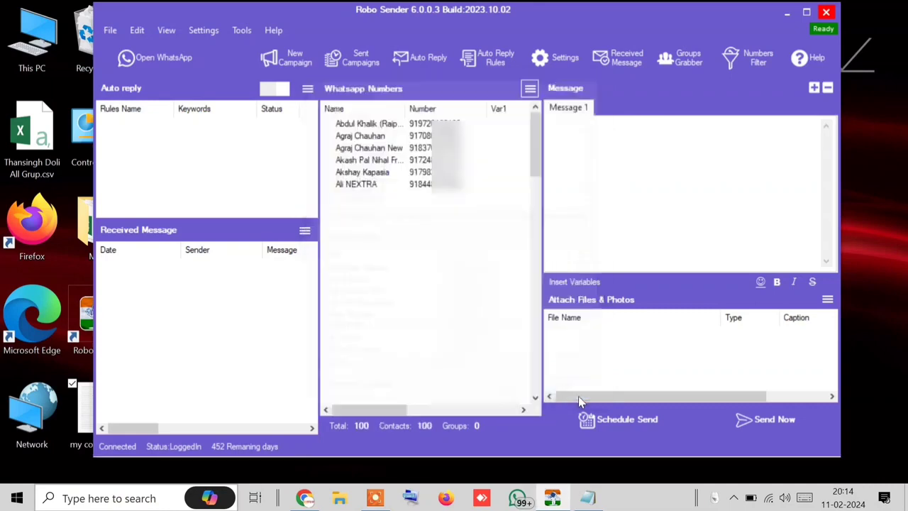
drag(537, 156, 331, 441)
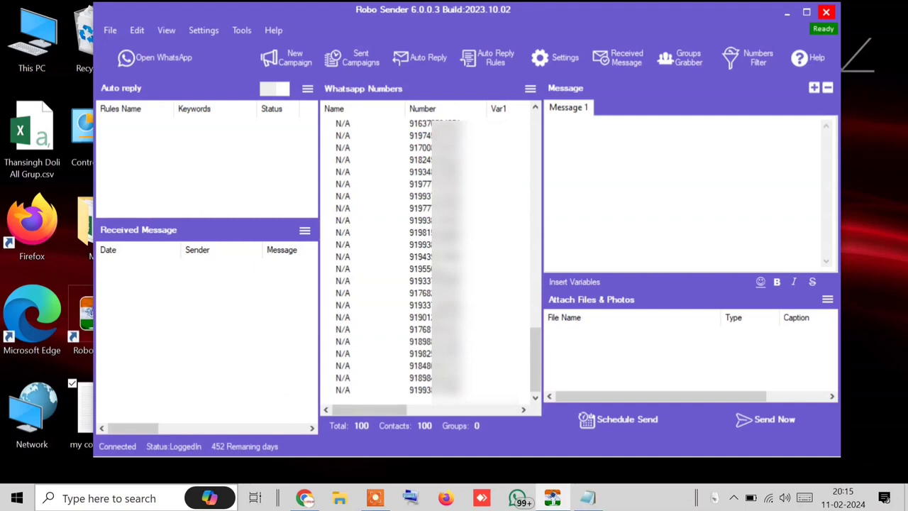
Step: Empty the WhatsApp numbers list and confirm the clearing
click(530, 89)
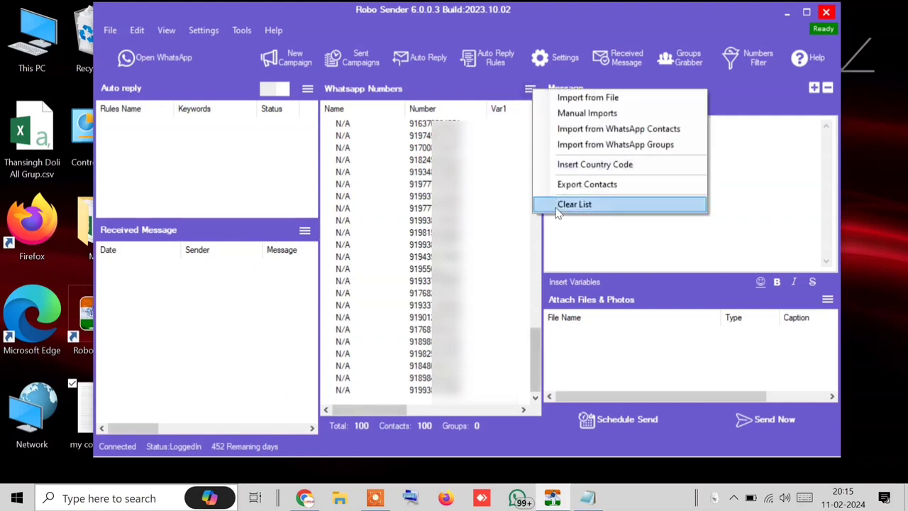
click(574, 204)
click(462, 299)
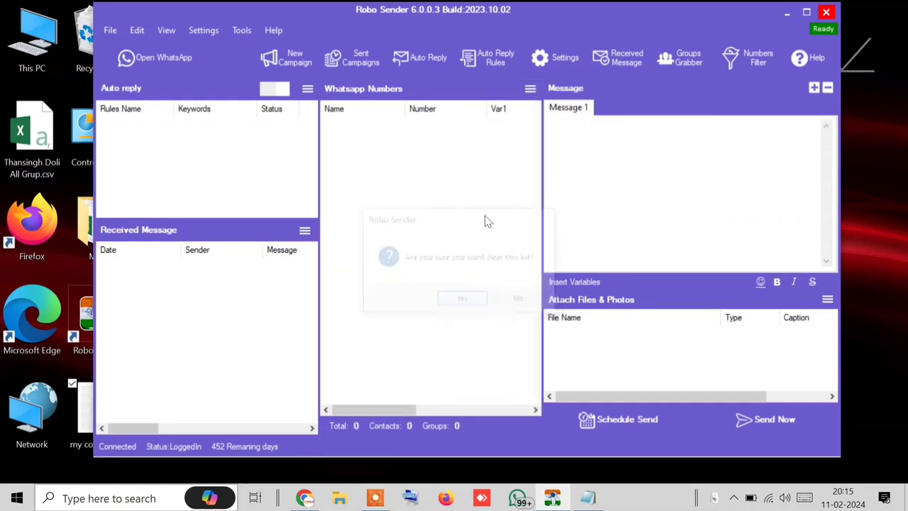
Step: Manually import two contacts, each typed as a name and mobile number on its own line
click(530, 89)
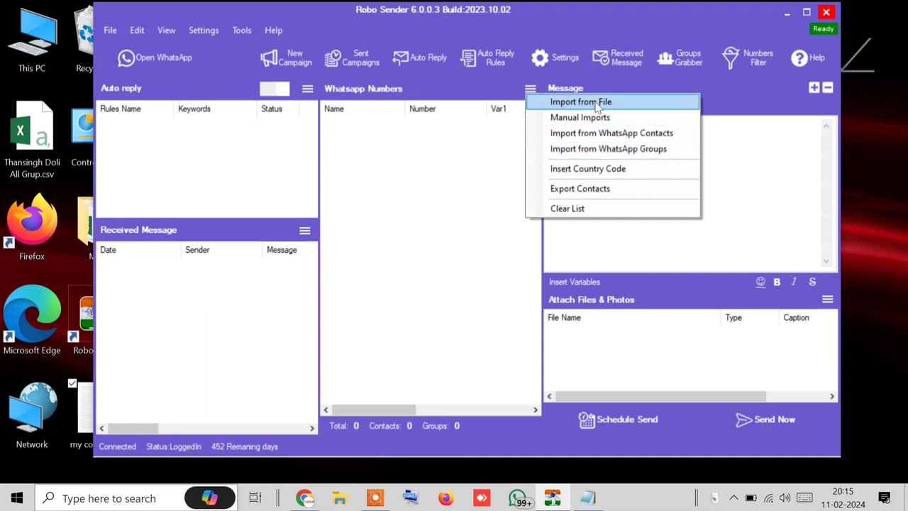
click(596, 132)
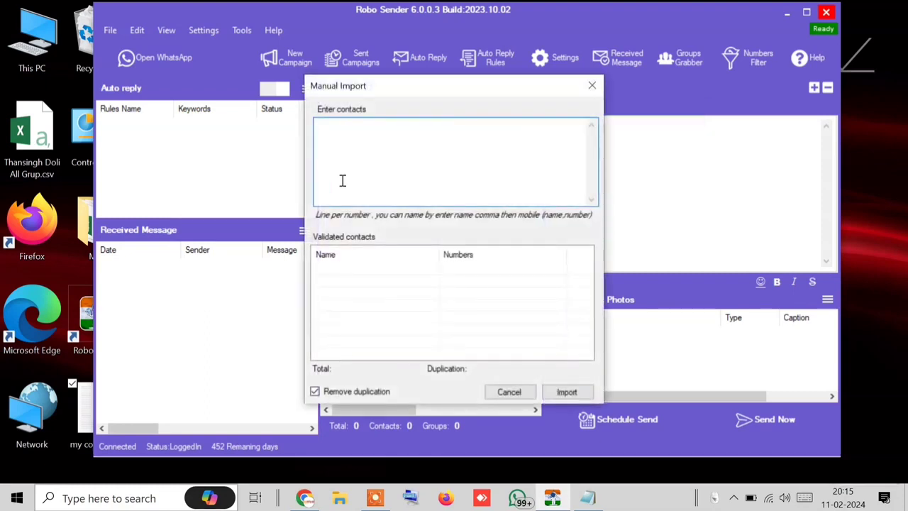
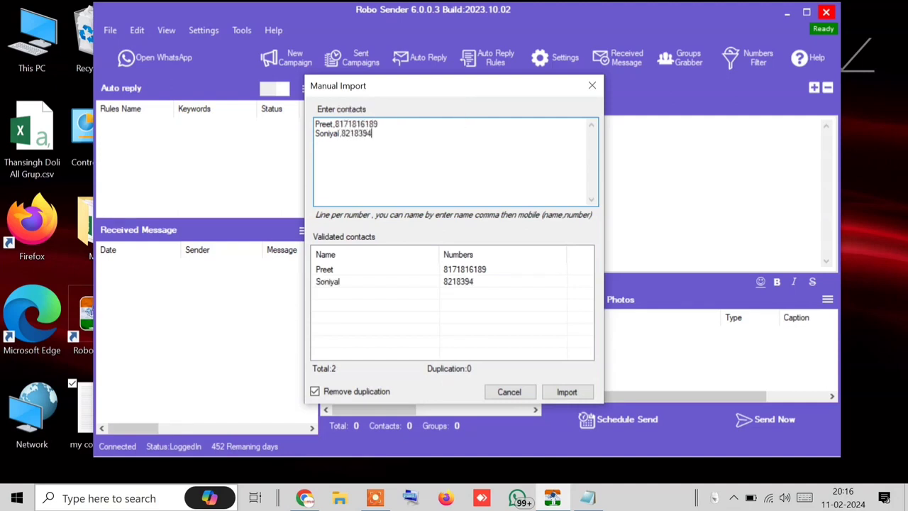
click(570, 398)
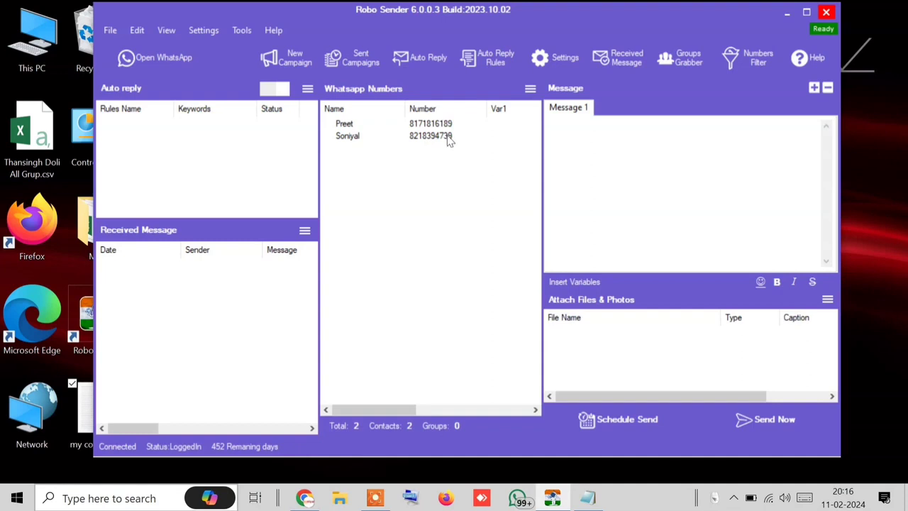
Step: Insert the 91 country code in front of every contact number
click(529, 88)
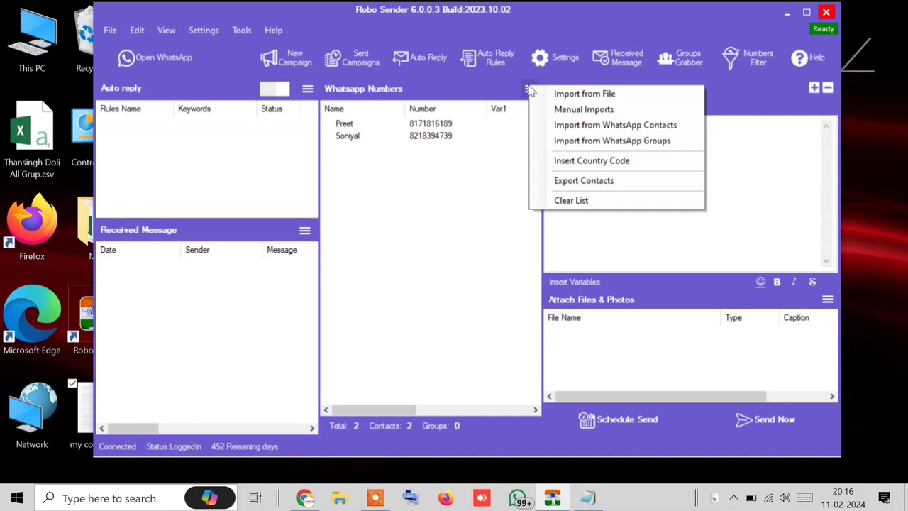
click(526, 92)
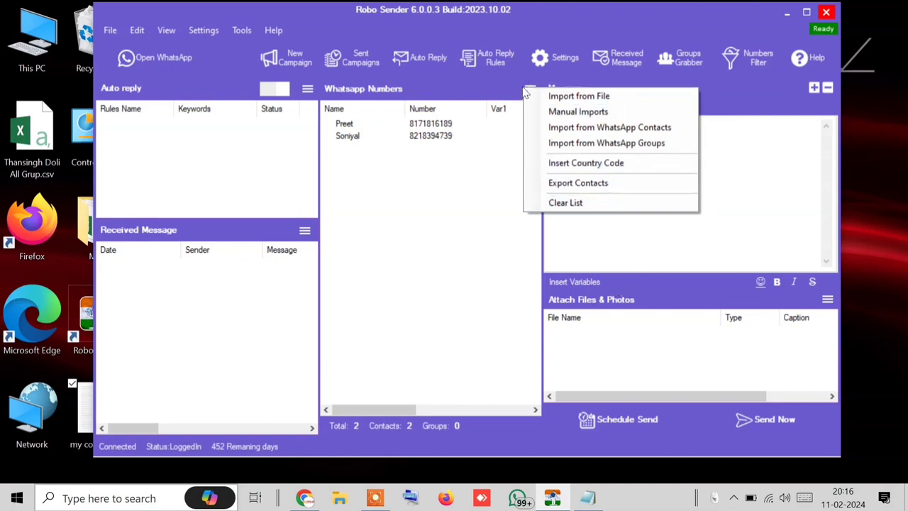
click(588, 165)
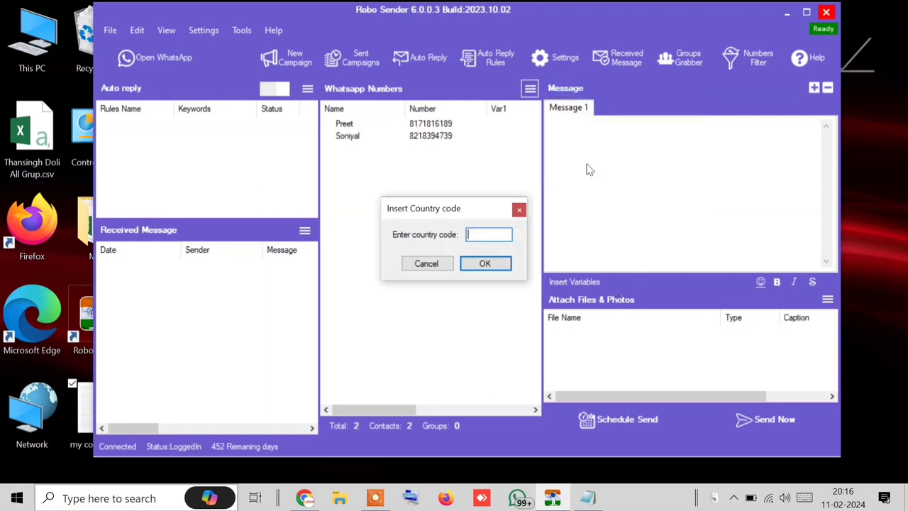
text(91)
click(488, 260)
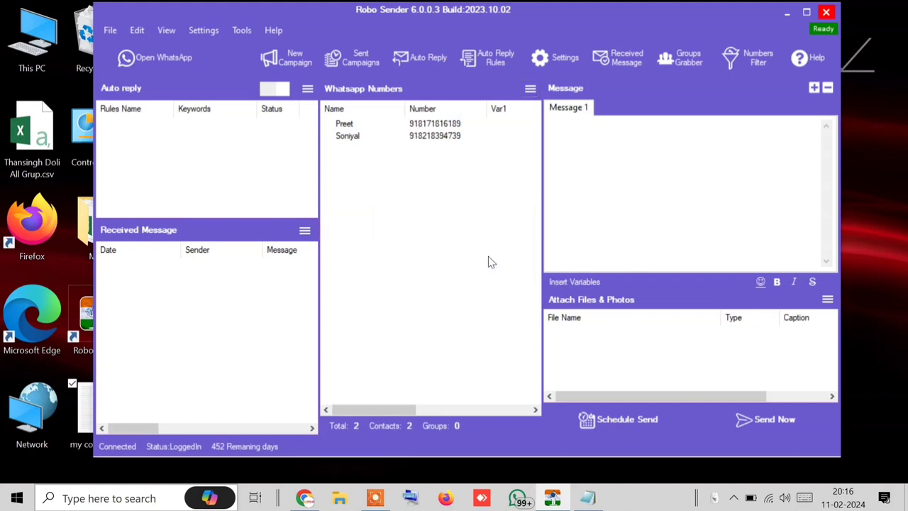
Step: Select both contacts, then review the numbers list options without changing anything
drag(456, 144, 397, 120)
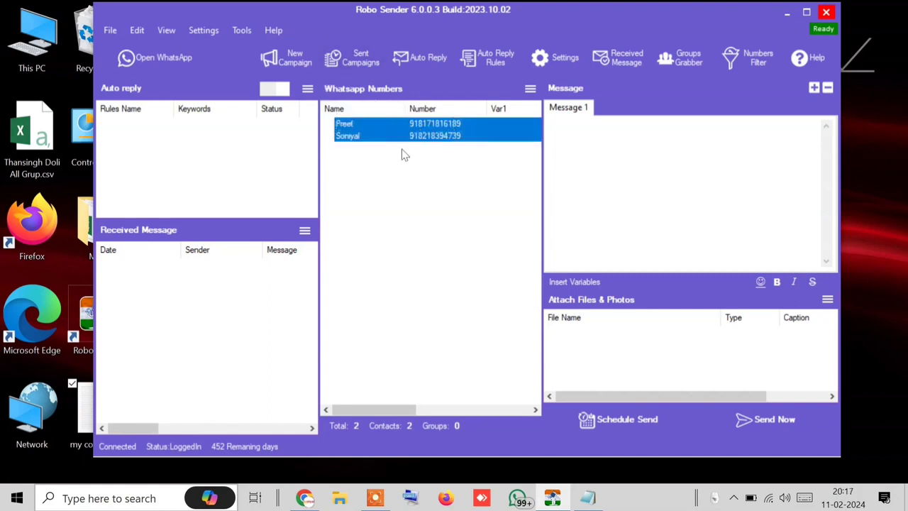
click(420, 269)
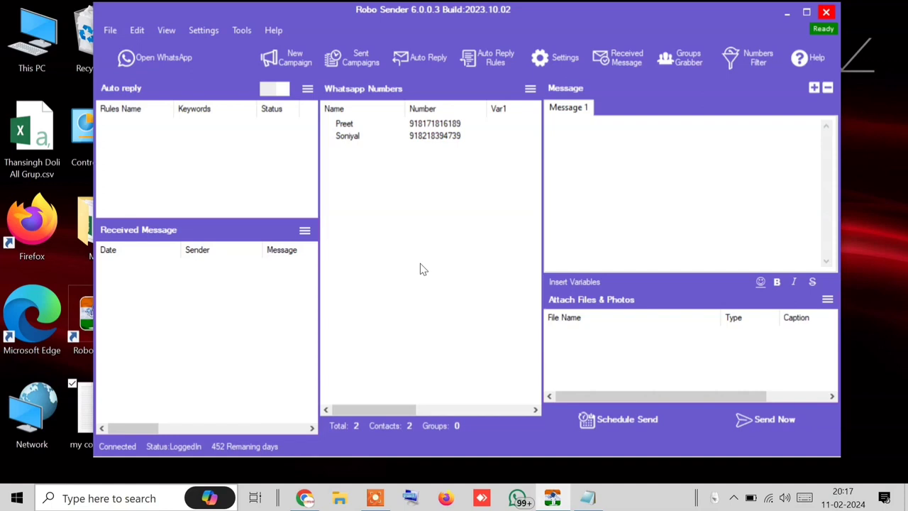
click(531, 89)
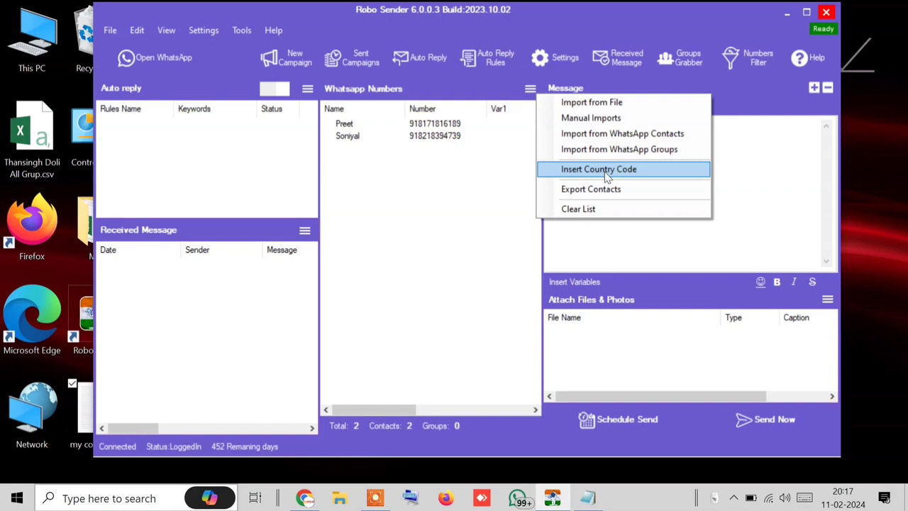
click(607, 177)
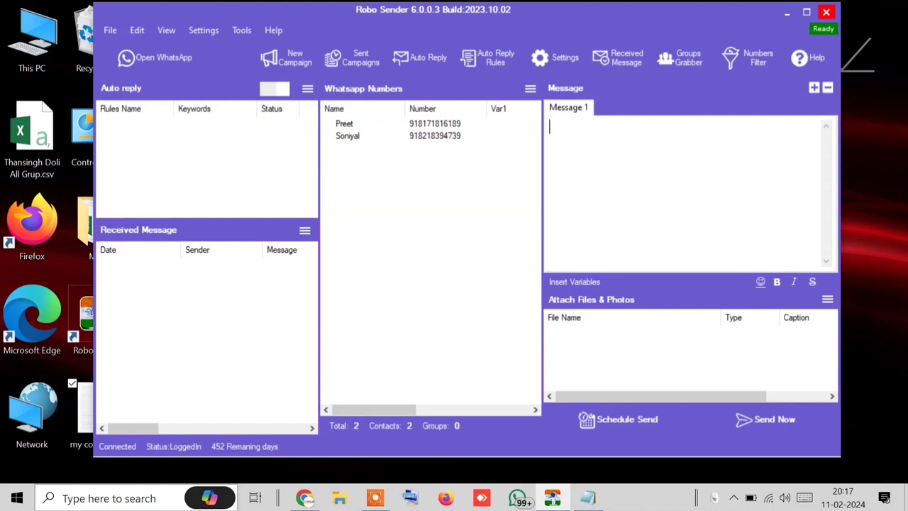
Step: Type 'Hello' in Message 1 followed by the [[fullname]] variable
text(Herllo)
key(BackSpace)
key(BackSpace)
key(BackSpace)
key(BackSpace)
text(llo)
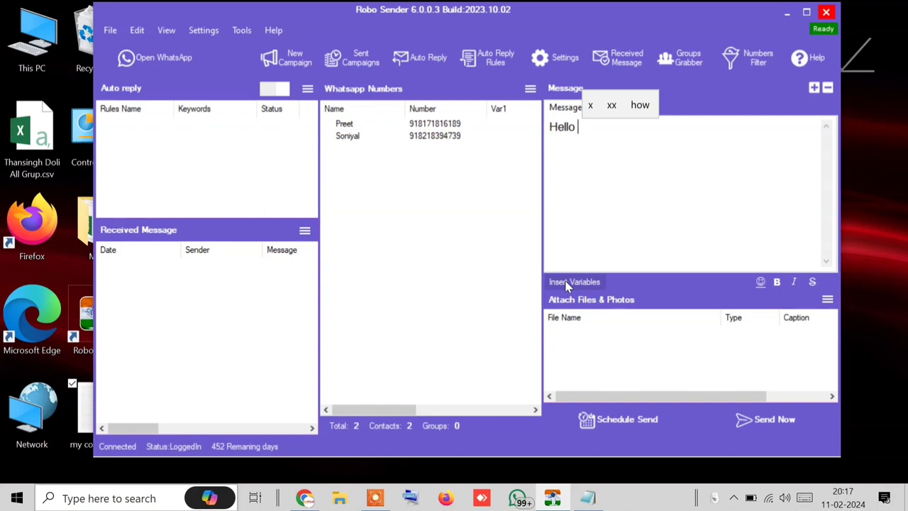
click(364, 122)
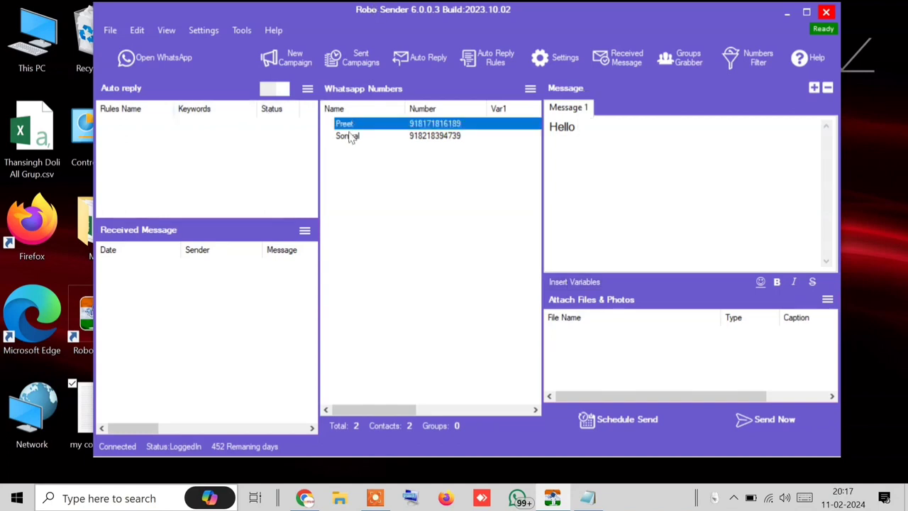
click(349, 136)
click(351, 126)
click(353, 136)
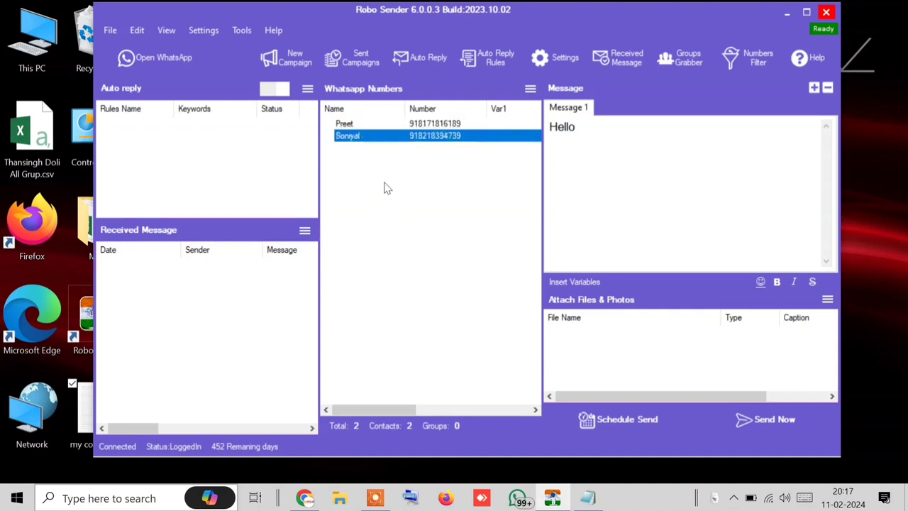
click(611, 229)
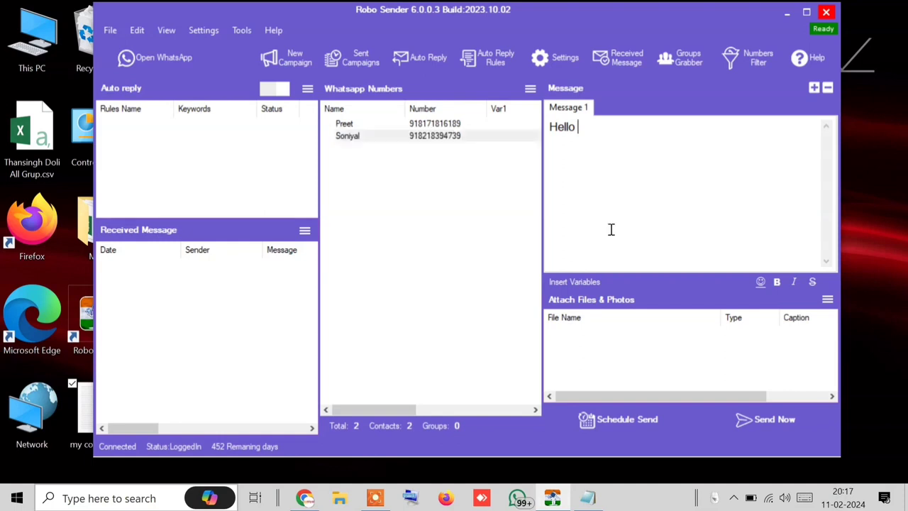
click(587, 283)
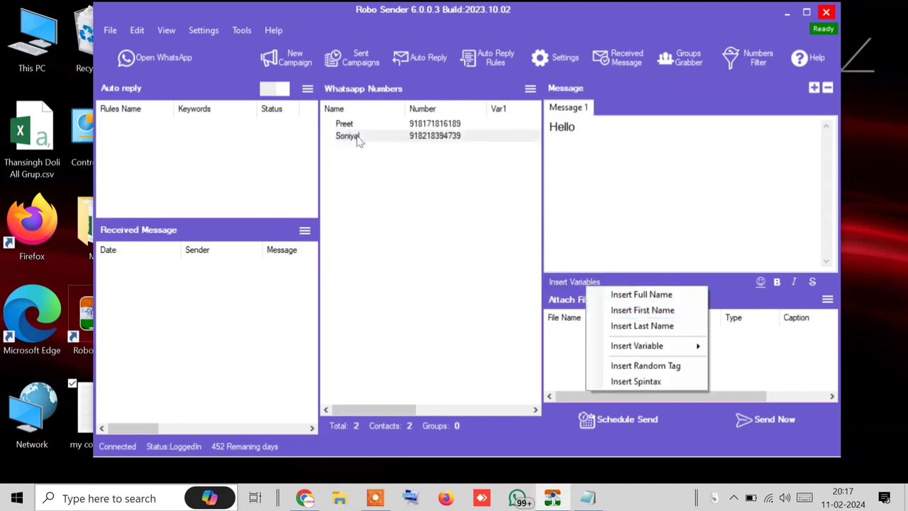
click(649, 294)
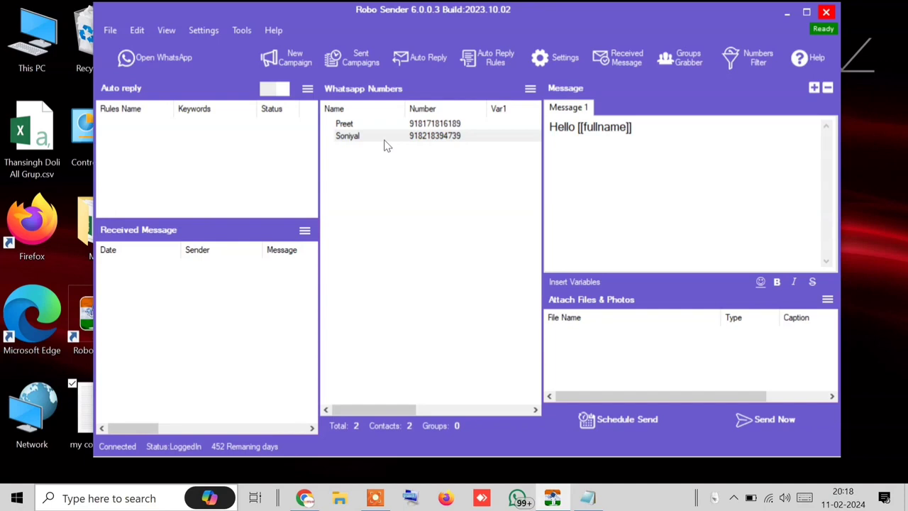
Step: Append 'ji' after the full name variable to finish the greeting
click(352, 125)
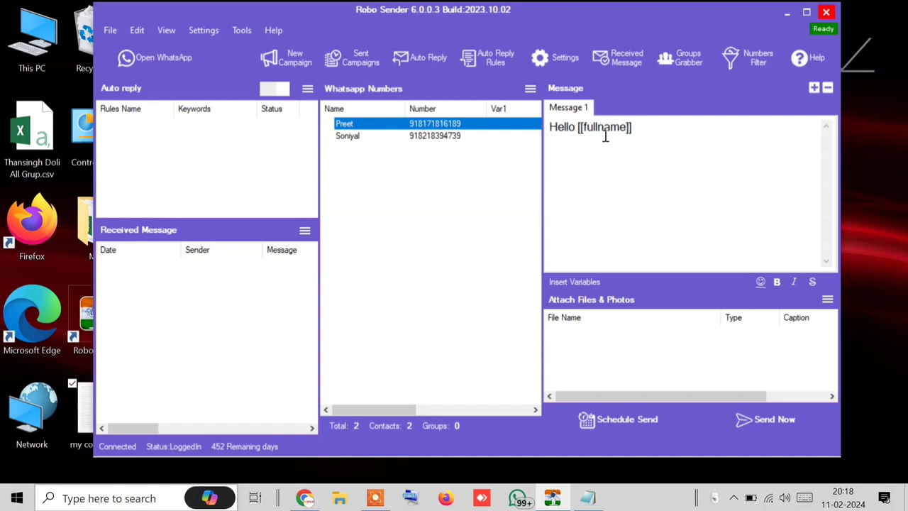
click(700, 123)
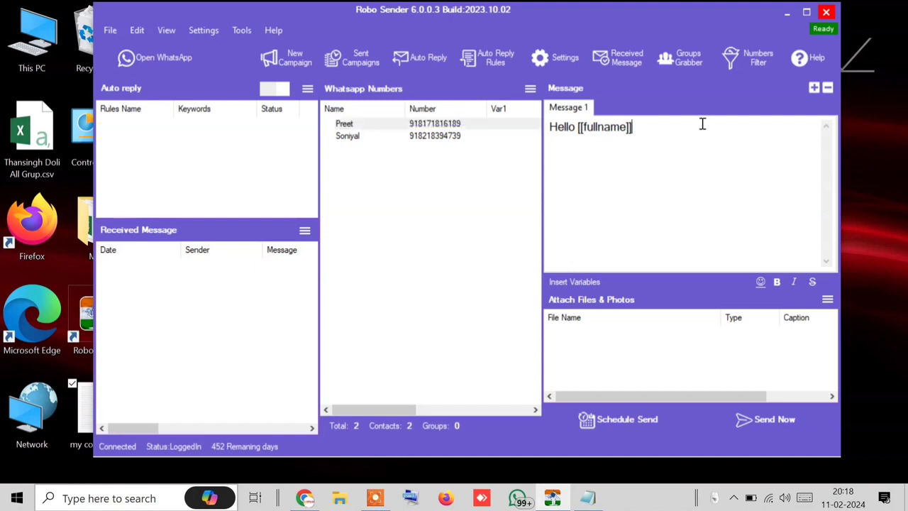
text(ji)
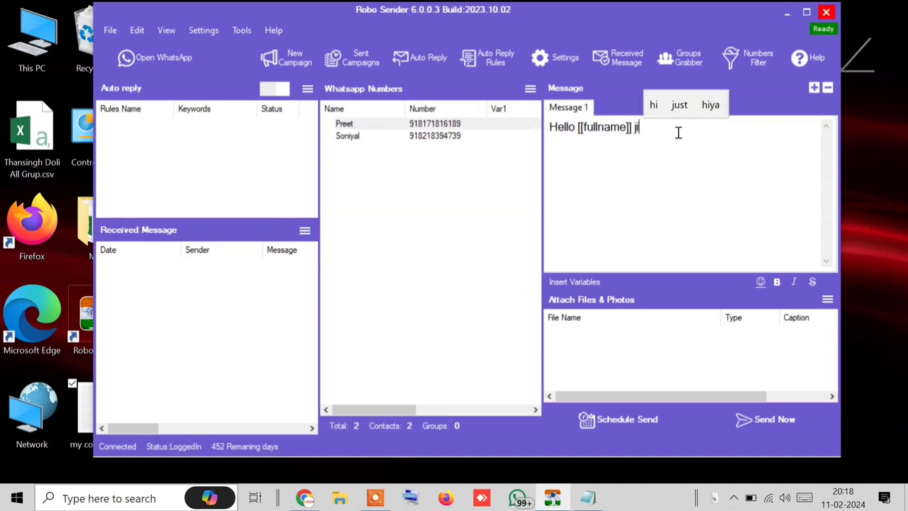
key(ctrl+a)
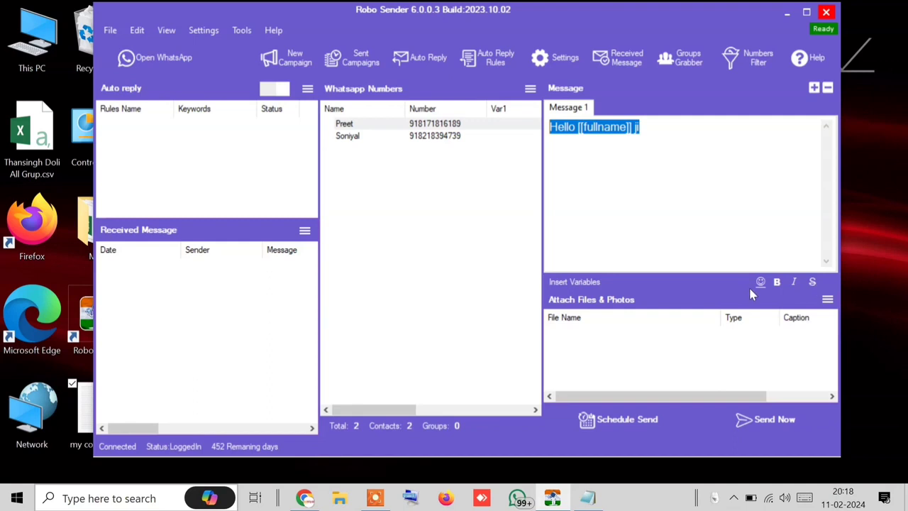
click(686, 165)
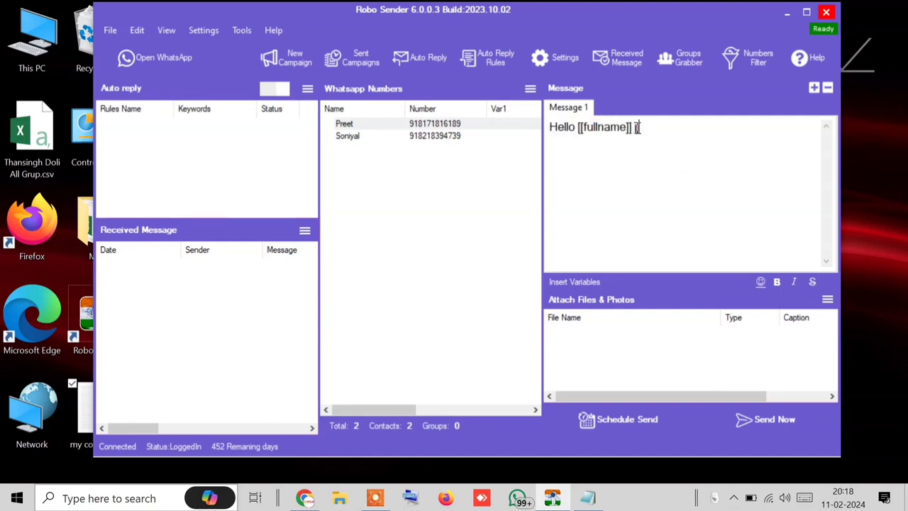
Step: Make '[[fullname]] ji' bold and italic, then open the emoji copying website
drag(653, 132, 504, 127)
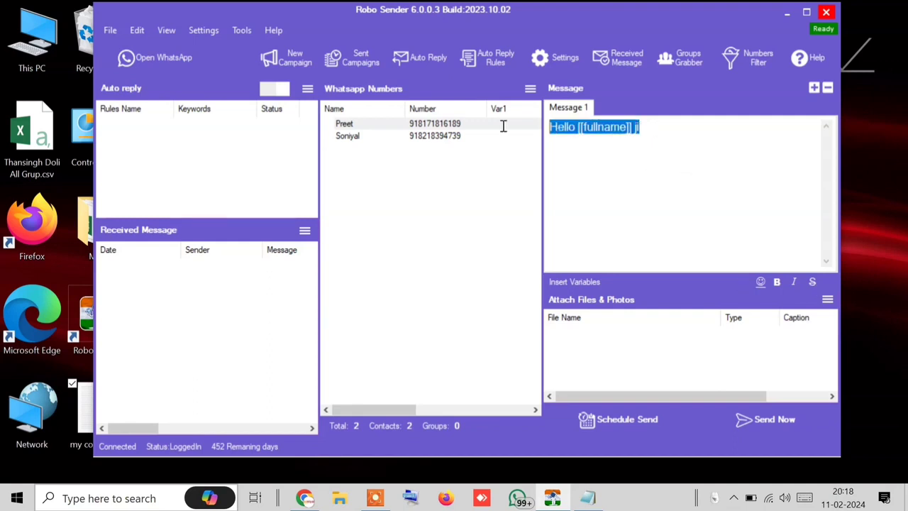
click(582, 137)
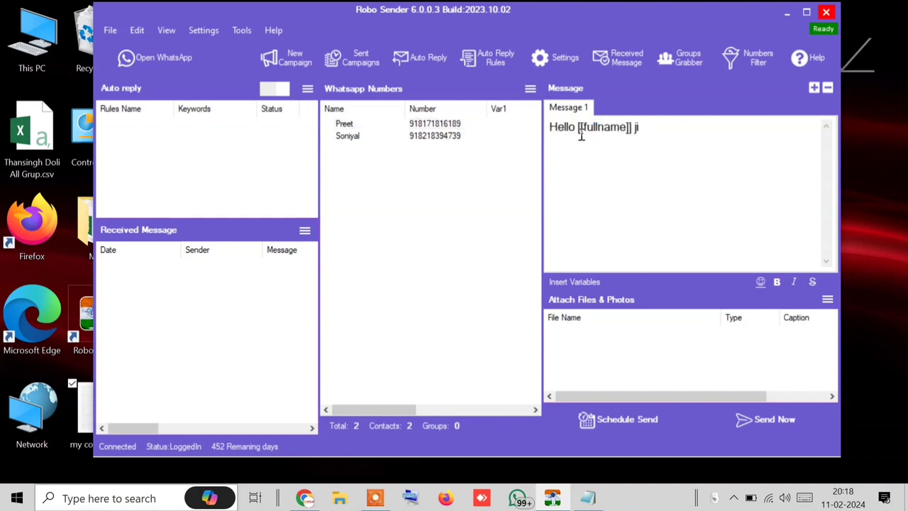
double_click(578, 130)
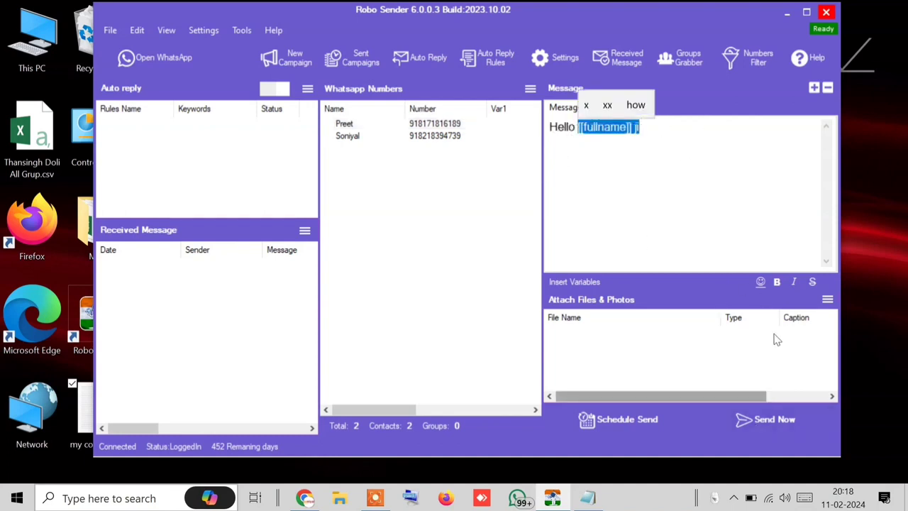
click(776, 284)
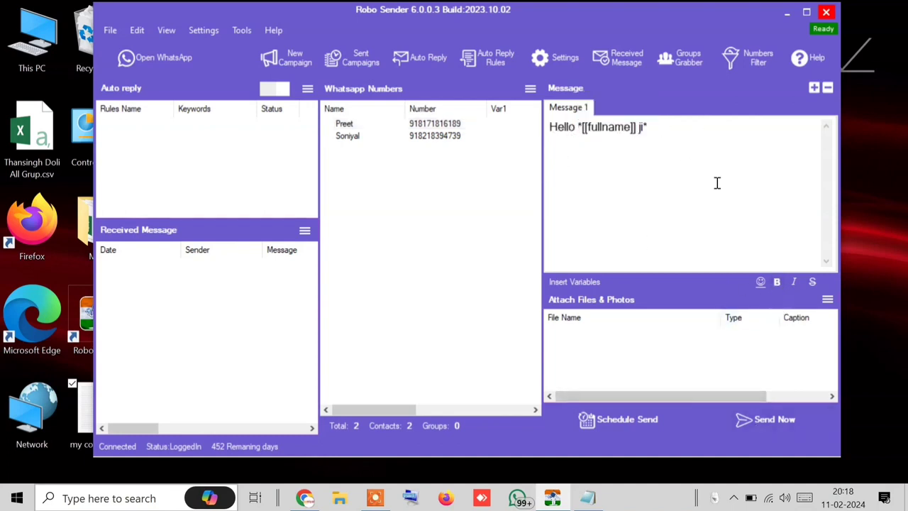
drag(658, 128, 578, 132)
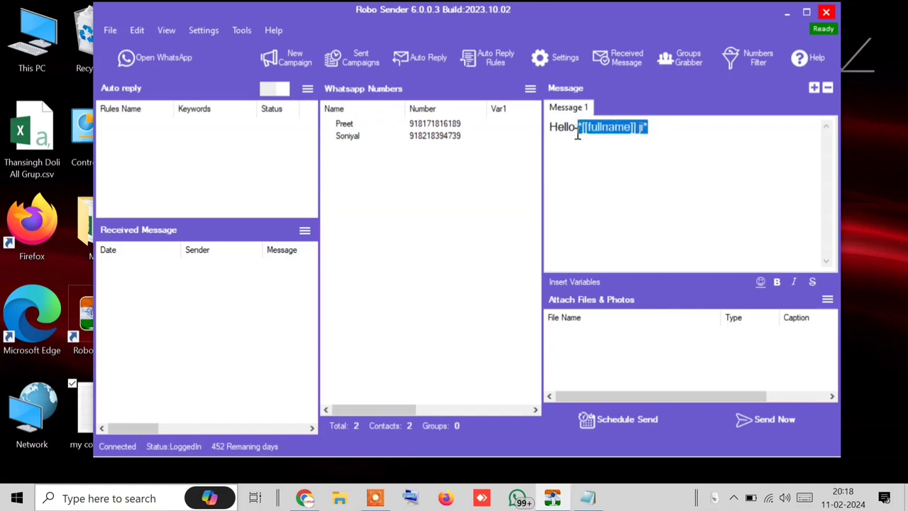
click(798, 283)
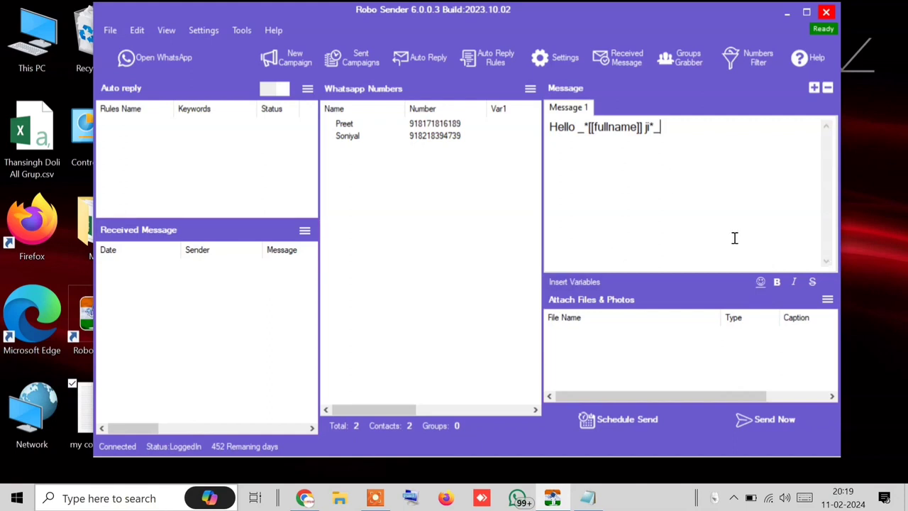
click(762, 284)
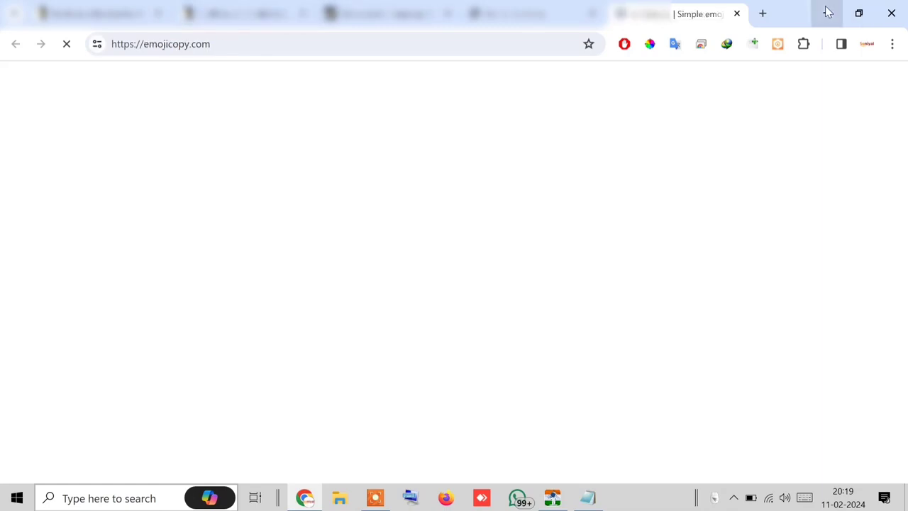
Step: Hide the emoji website, return to the Robo Sender message and bring up Schedule Send
click(826, 13)
click(713, 143)
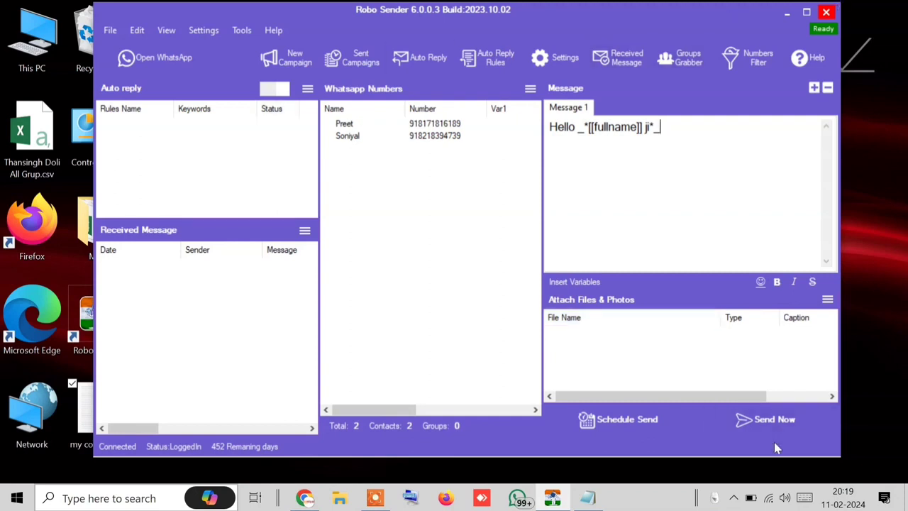
click(604, 421)
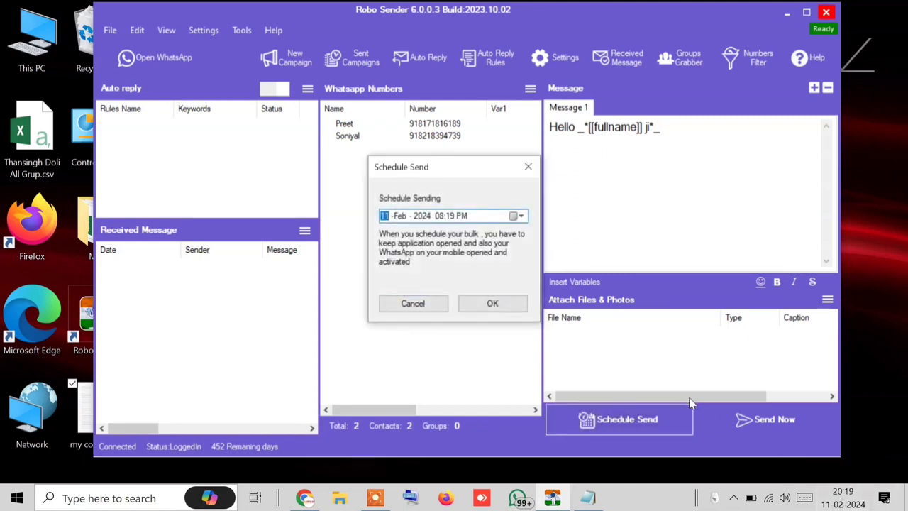
Step: Set the scheduled send time to 09:00 PM on 11 Feb 2024 and confirm it
click(452, 217)
click(439, 217)
text(9)
click(449, 216)
text(00)
click(488, 304)
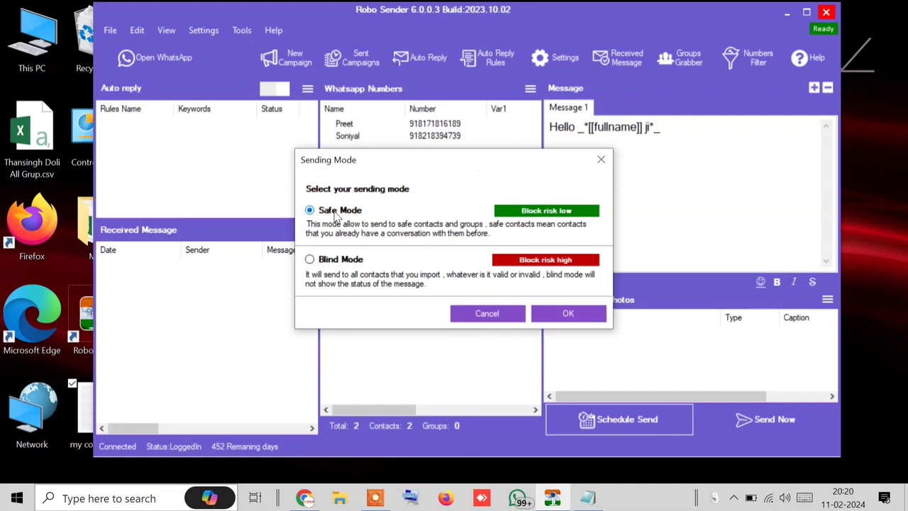
Step: Start the scheduled campaign in Blind Mode, then close its countdown window
click(346, 261)
click(339, 213)
click(346, 263)
click(569, 313)
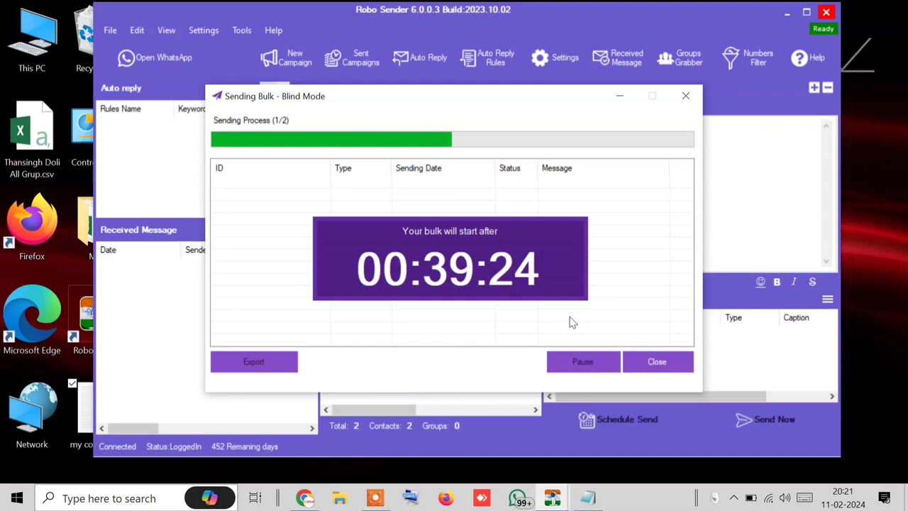
click(670, 361)
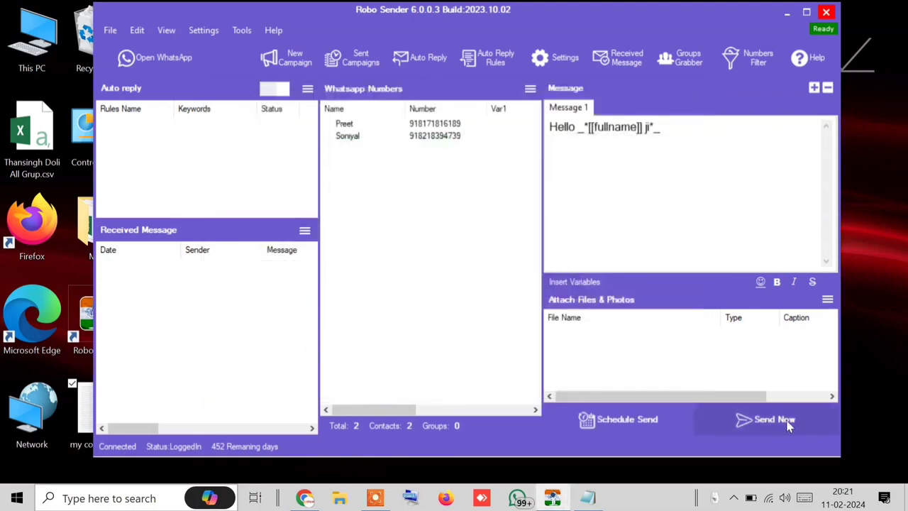
Step: Send the greeting to both contacts right away using Blind Mode
click(782, 420)
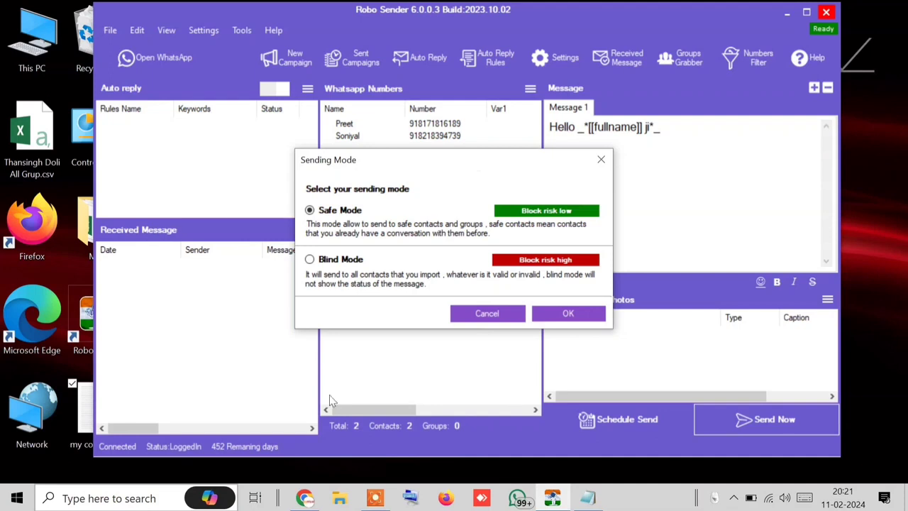
click(310, 260)
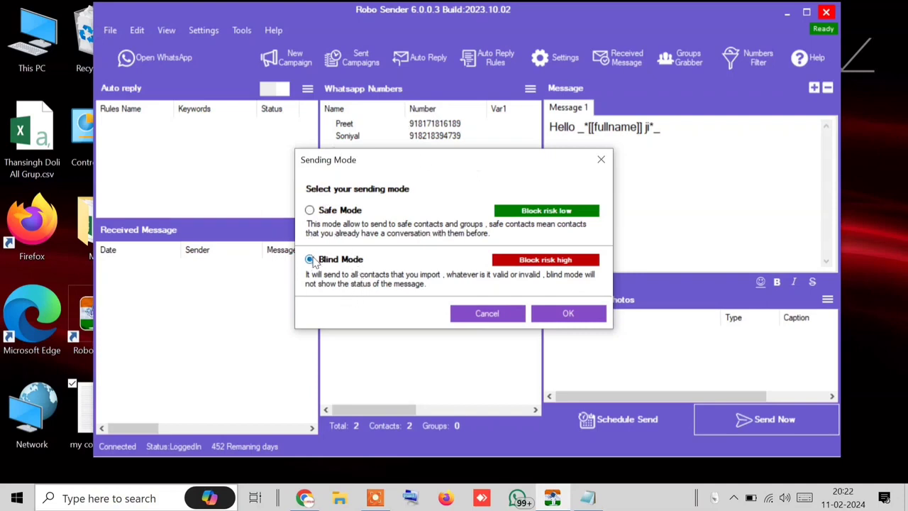
click(552, 319)
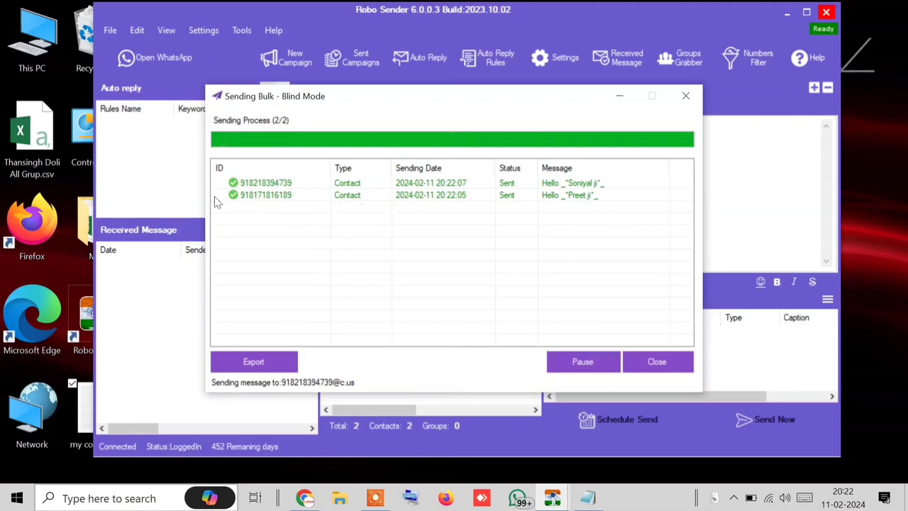
Step: Check both recipients' WhatsApp chats for the 'Hello … ji' greeting, then close WhatsApp
click(151, 63)
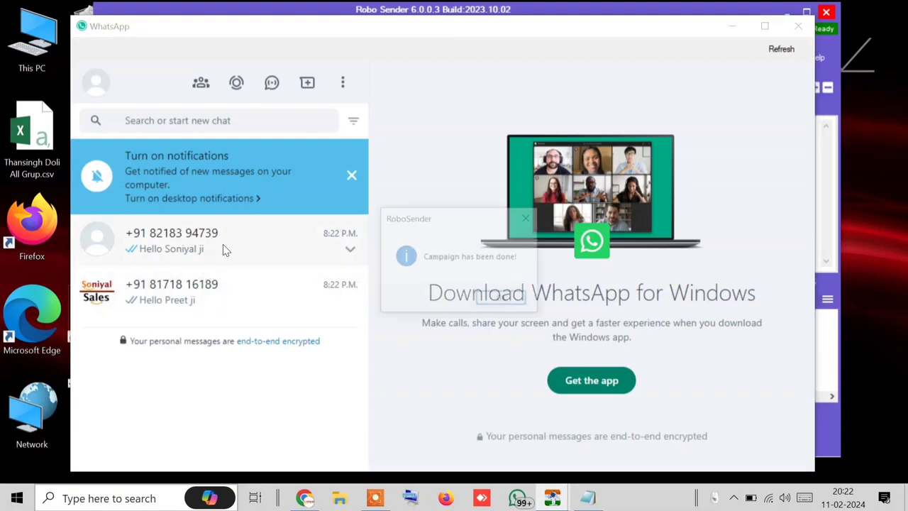
click(503, 298)
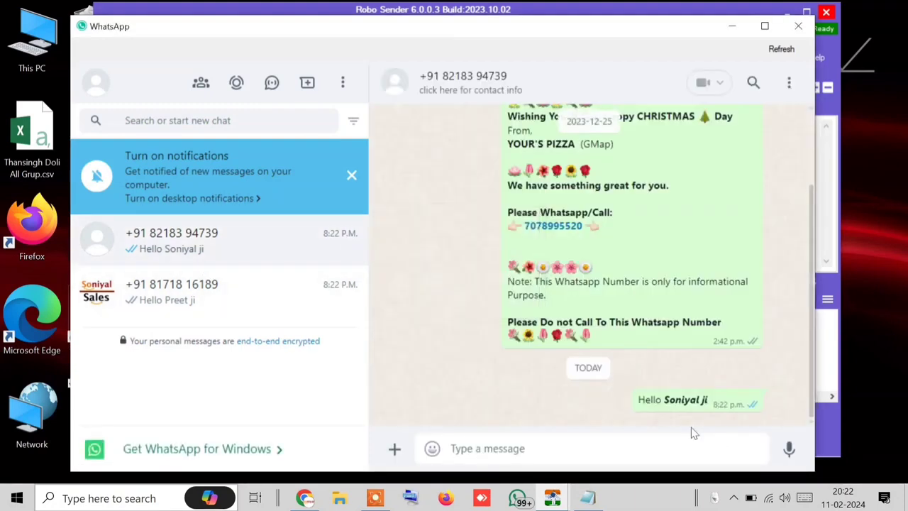
drag(723, 405, 671, 402)
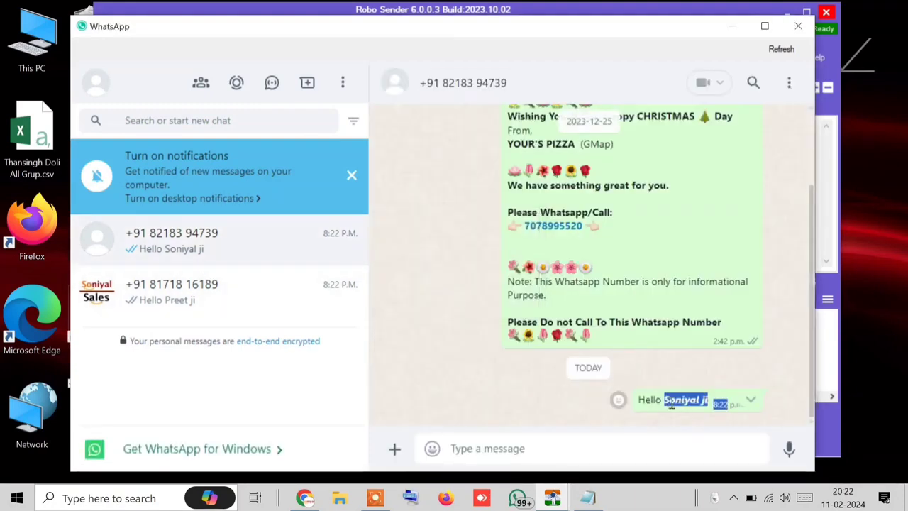
click(156, 305)
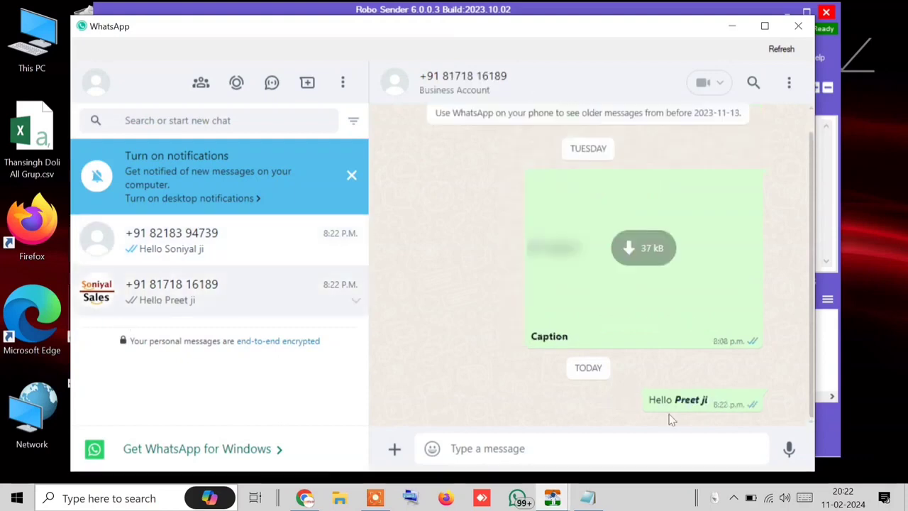
drag(675, 401, 723, 405)
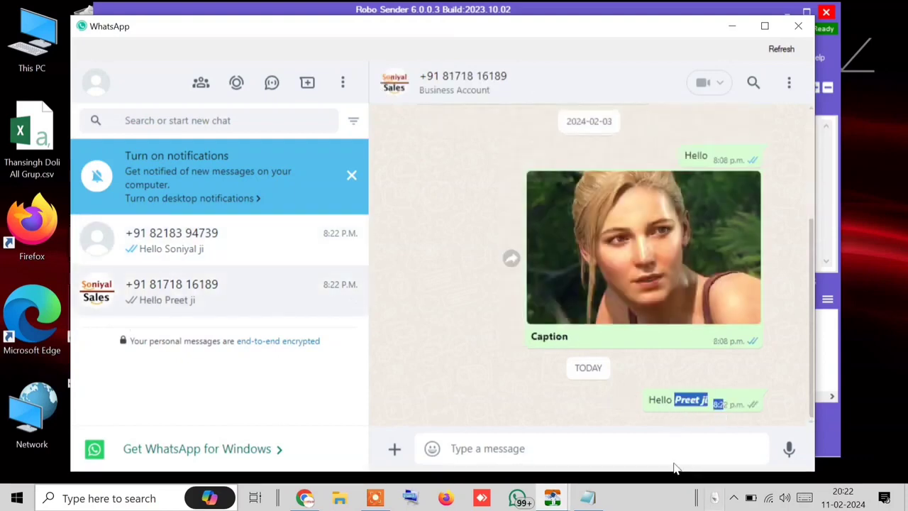
click(628, 474)
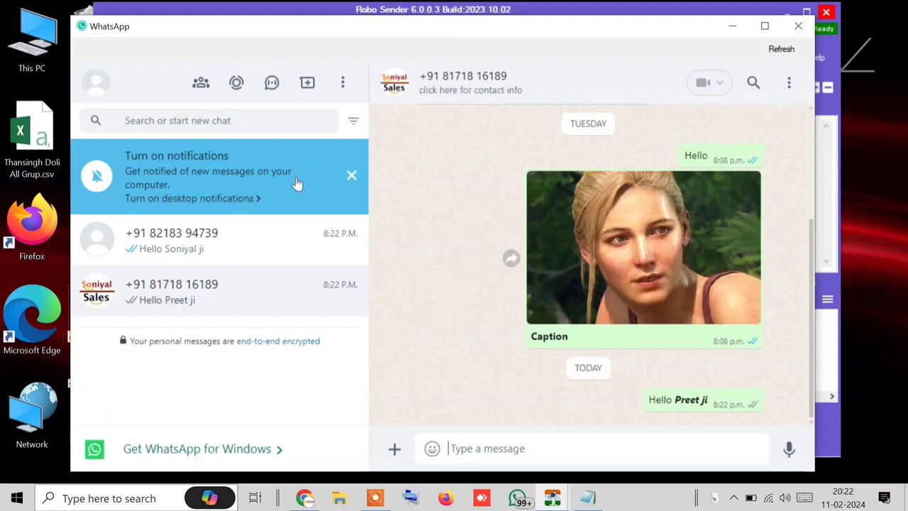
click(352, 177)
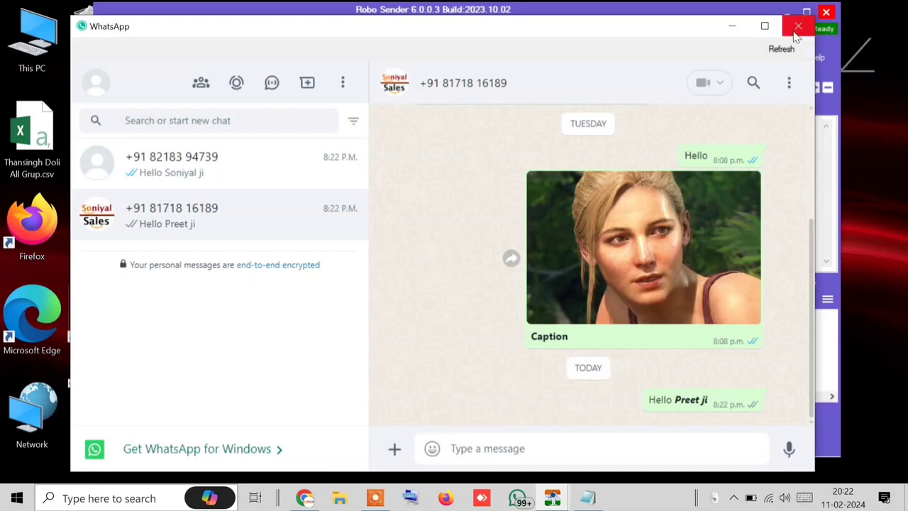
click(796, 28)
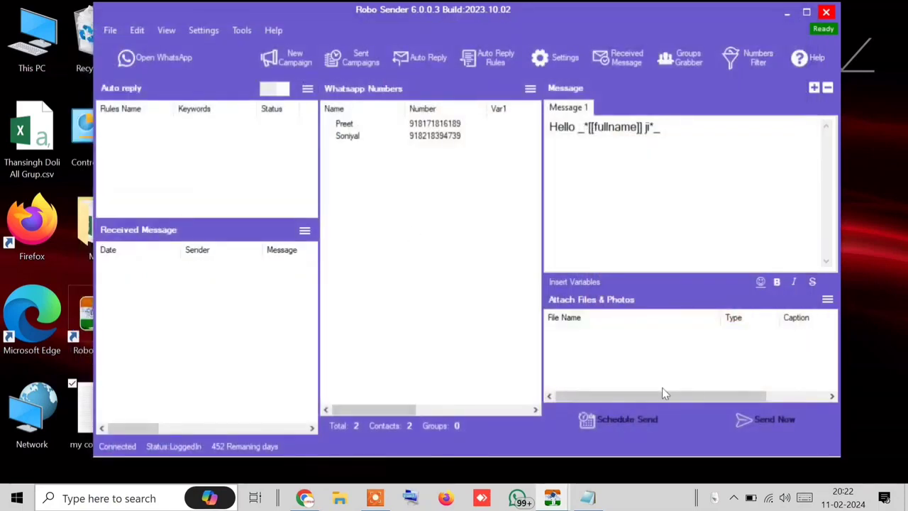
Step: Add a Message 2 reading 'Hiiii' next to the Hello [[fullname]] ji message, then return to Message 1
drag(667, 128, 537, 127)
click(667, 163)
drag(681, 162, 533, 137)
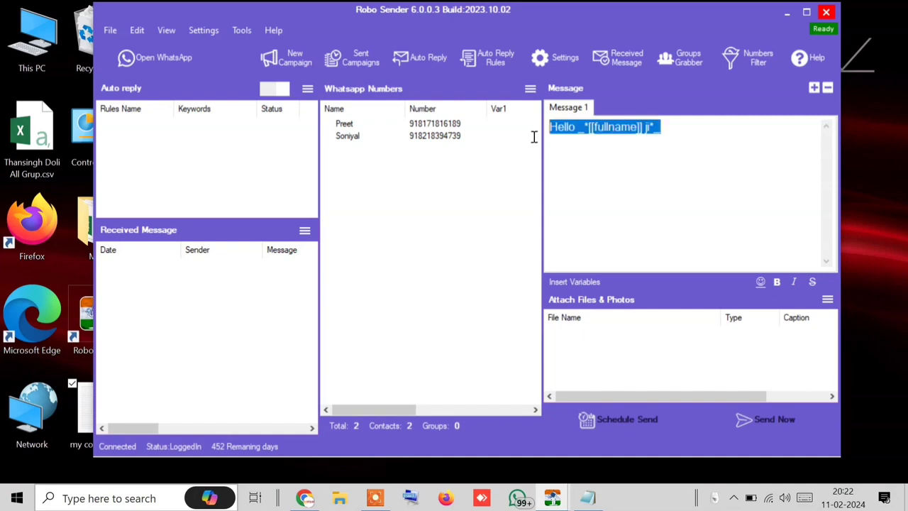
click(815, 89)
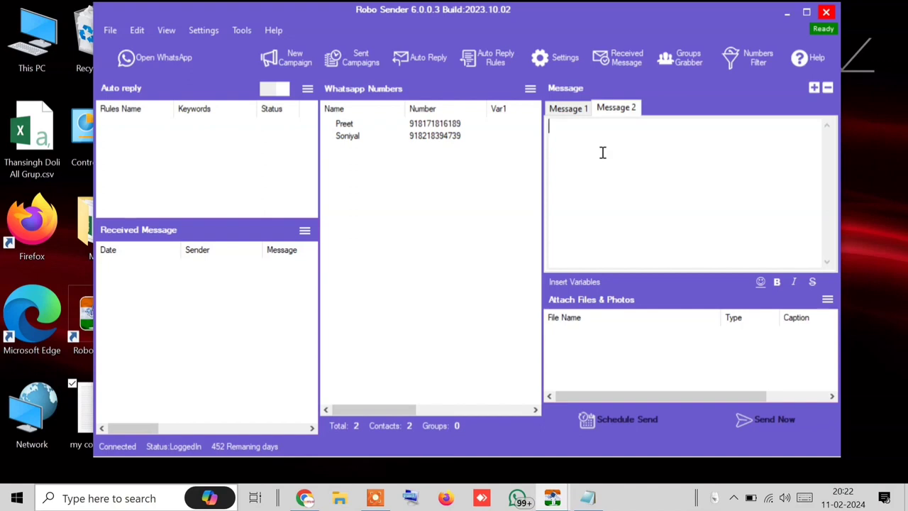
text(Hiiii)
click(558, 108)
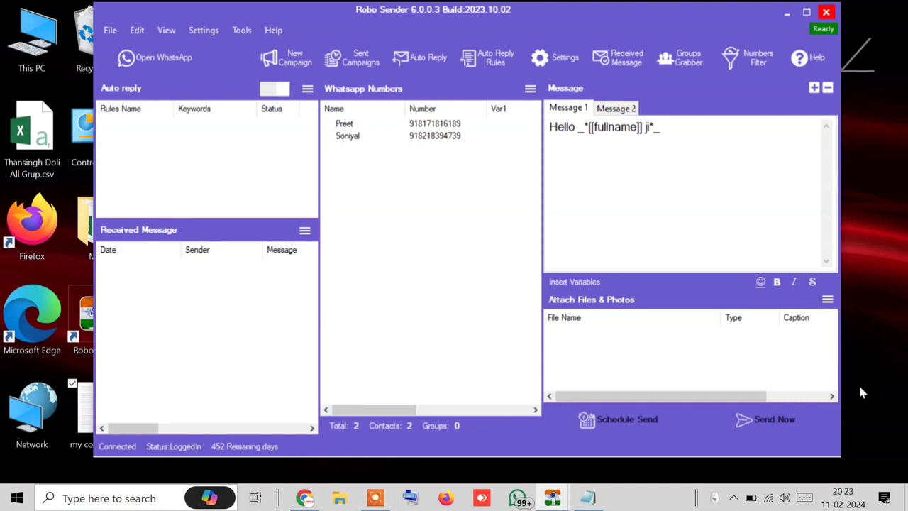
click(741, 423)
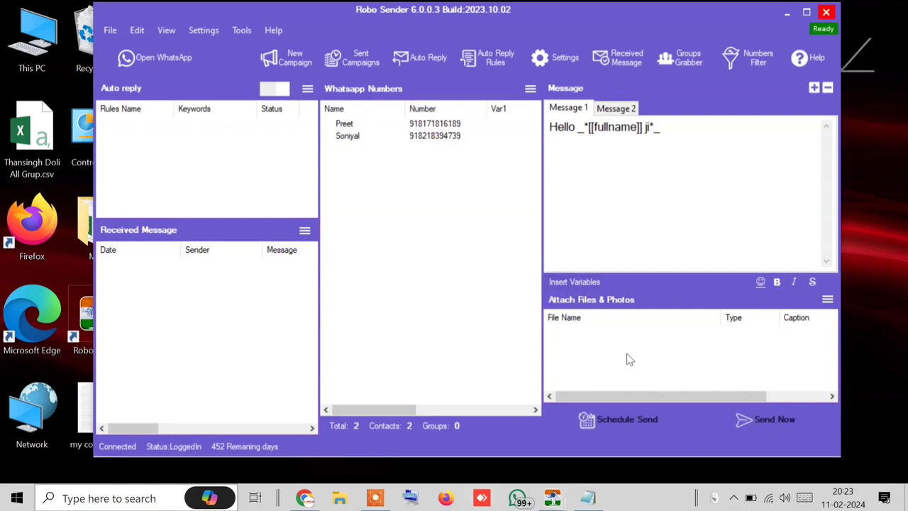
Step: Close the old bulk window and resend the two-message campaign in Blind Mode
mouse_move(550, 501)
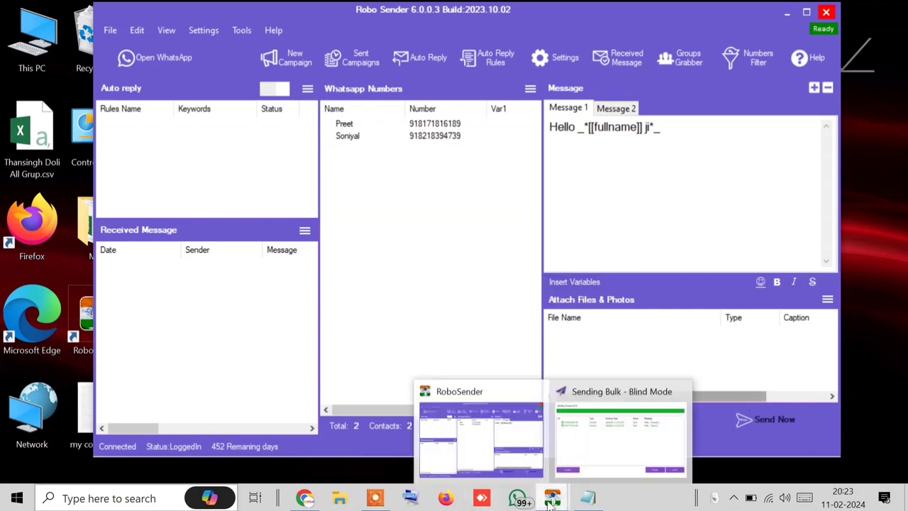
click(660, 454)
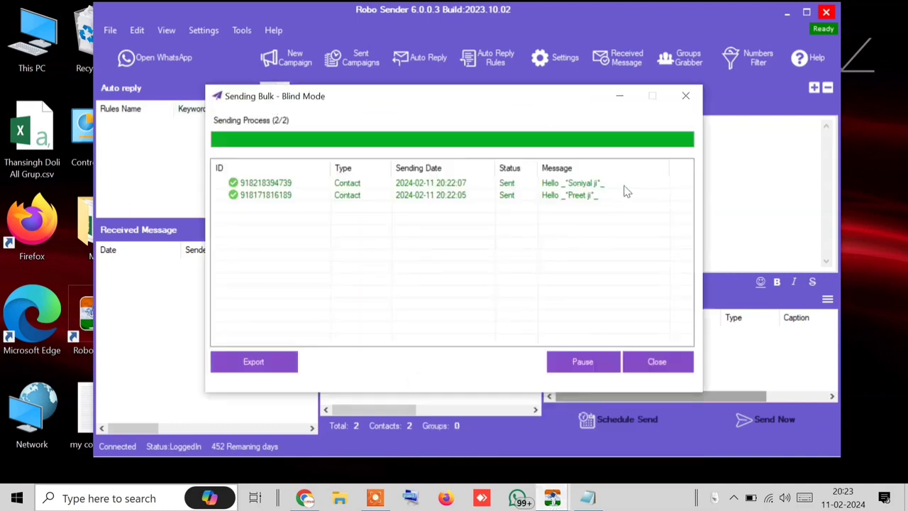
click(657, 361)
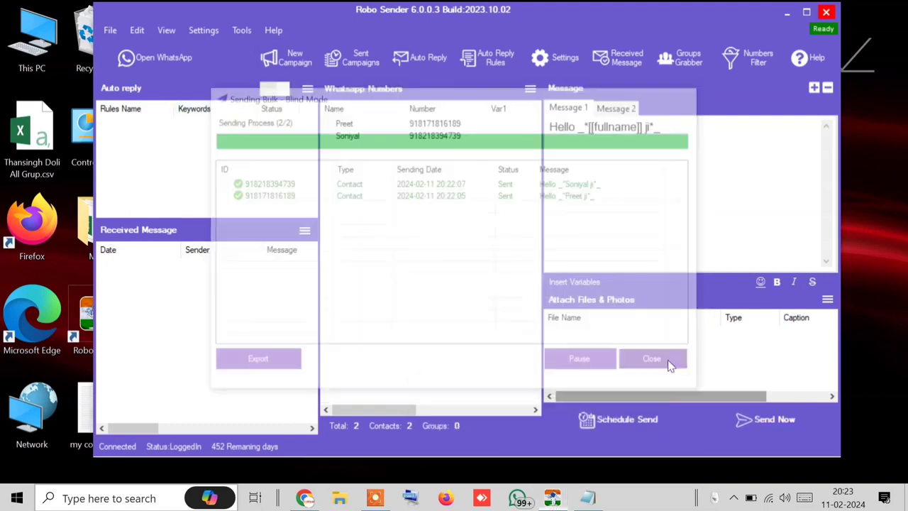
click(779, 429)
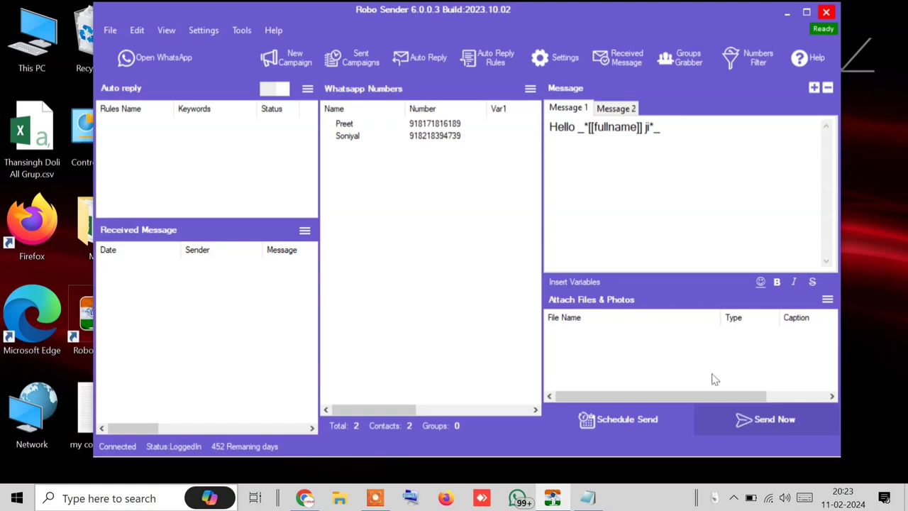
click(320, 261)
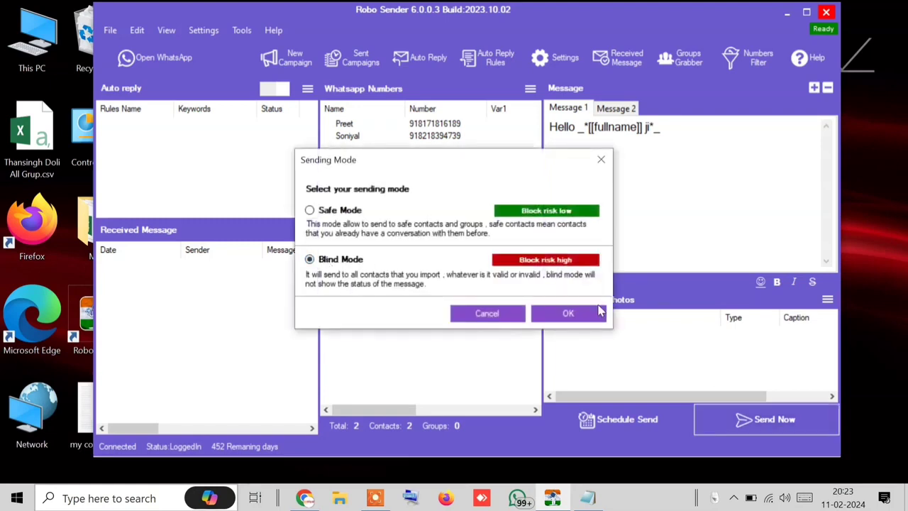
click(589, 311)
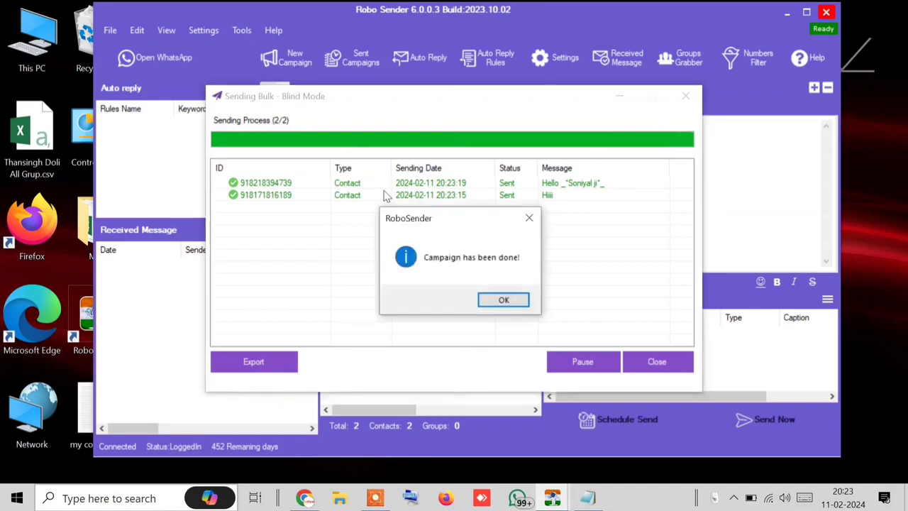
click(505, 299)
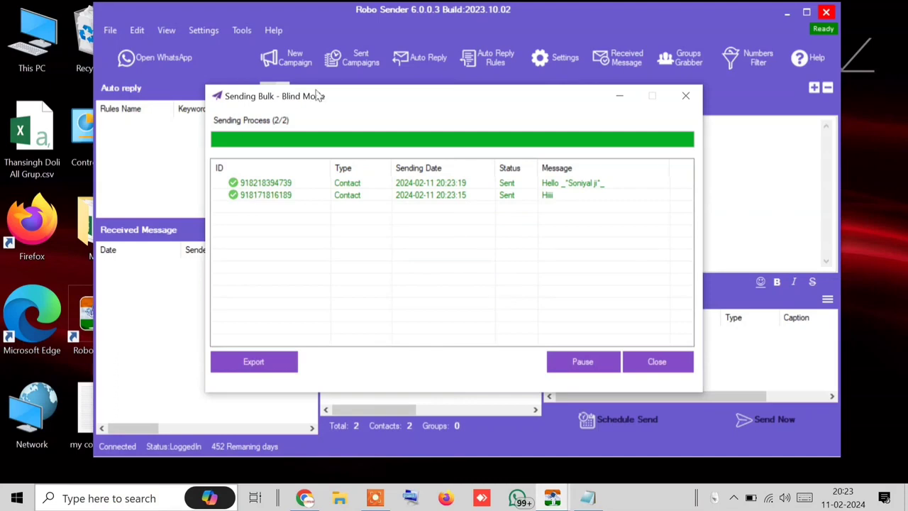
click(673, 97)
Step: Check both recipients' chats in WhatsApp for delivery, then hide WhatsApp
click(136, 63)
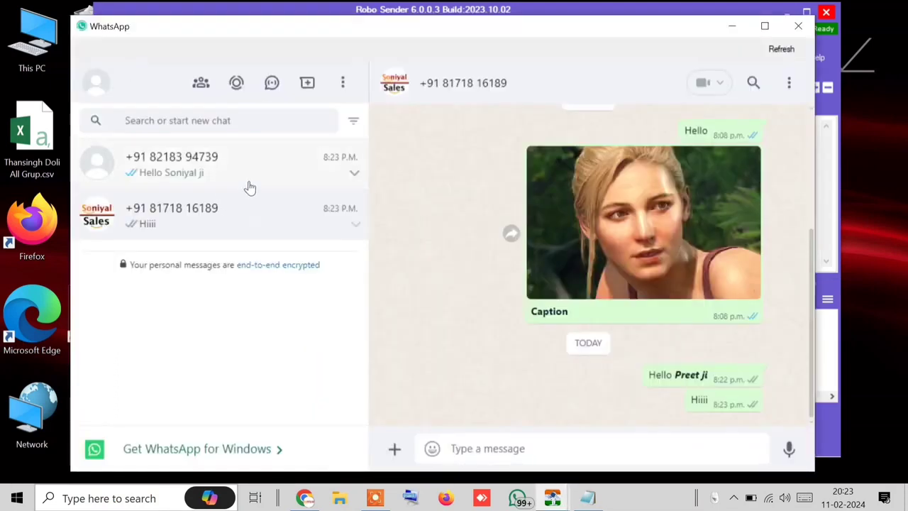
click(212, 165)
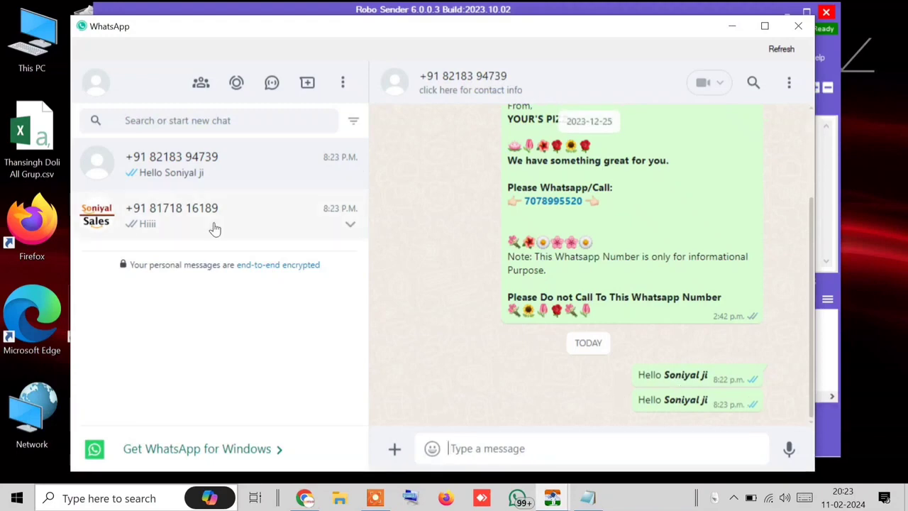
click(216, 232)
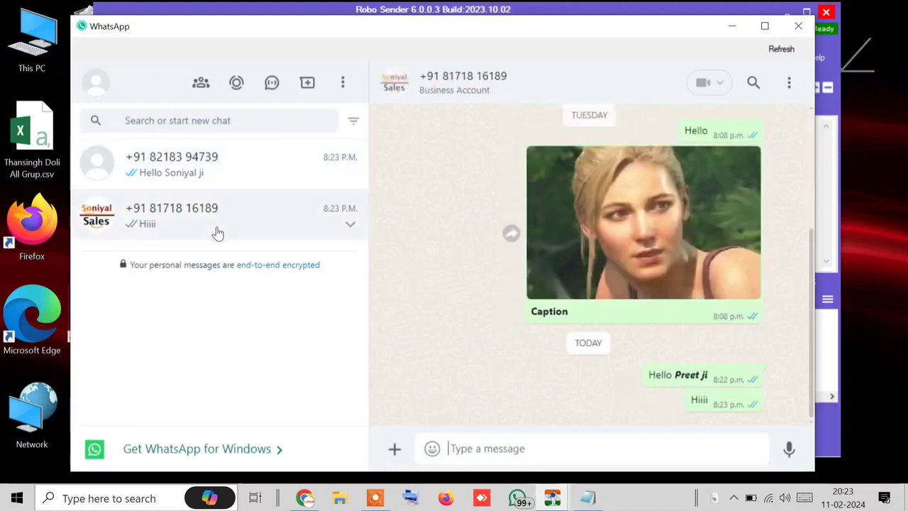
click(731, 29)
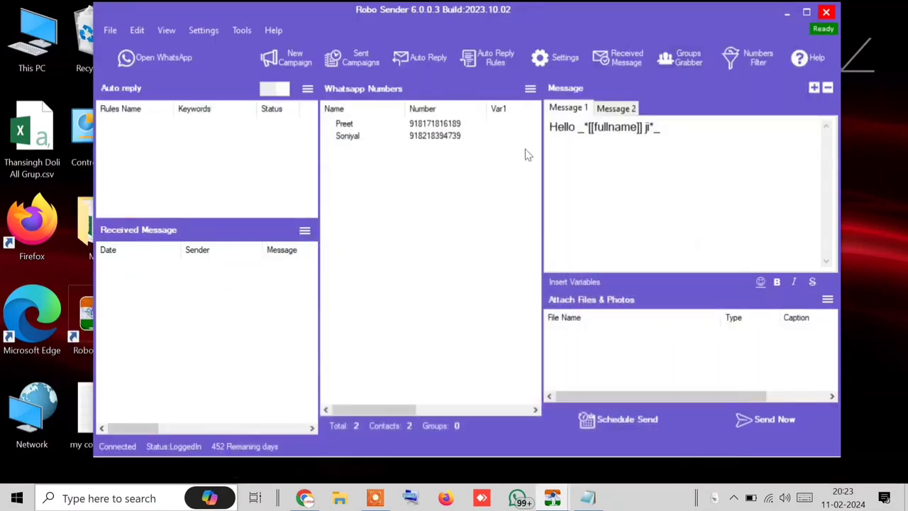
Step: Delete the Hiiii Message 2, add a new empty Message 2, and return to Message 1
click(627, 114)
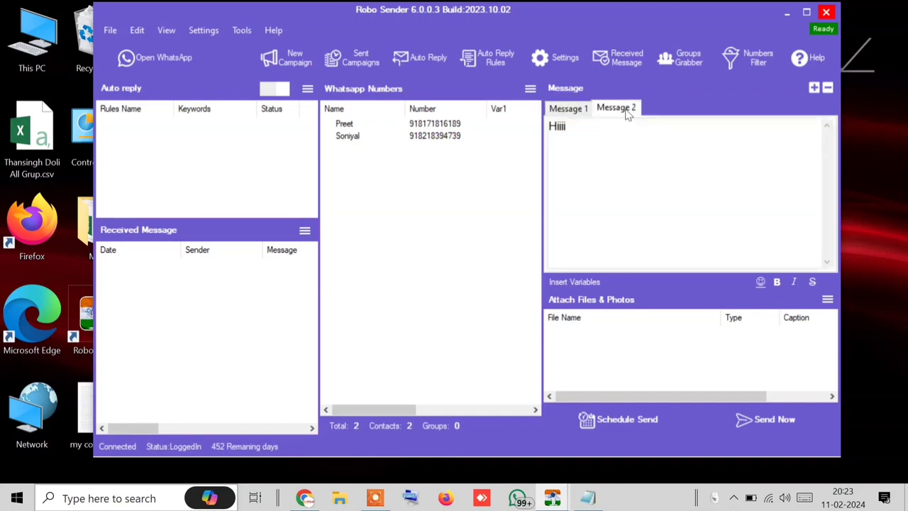
click(828, 87)
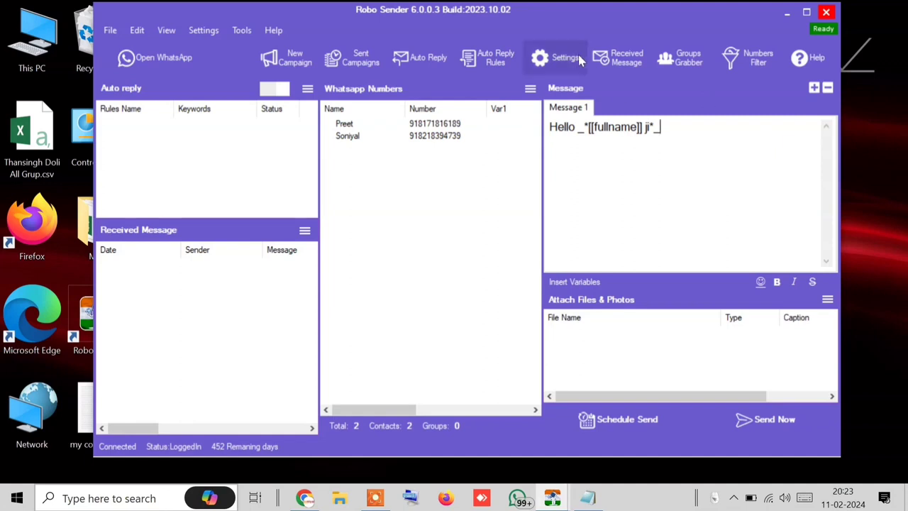
click(814, 88)
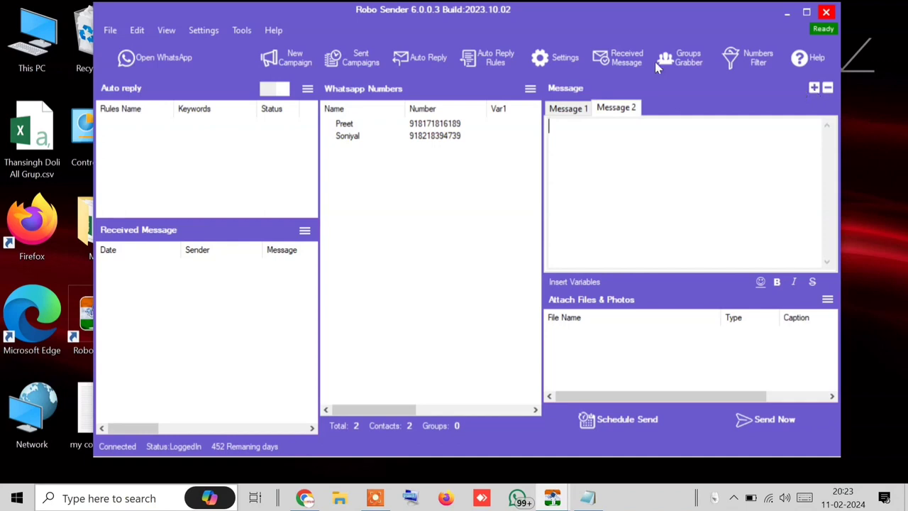
click(569, 109)
click(607, 110)
click(568, 111)
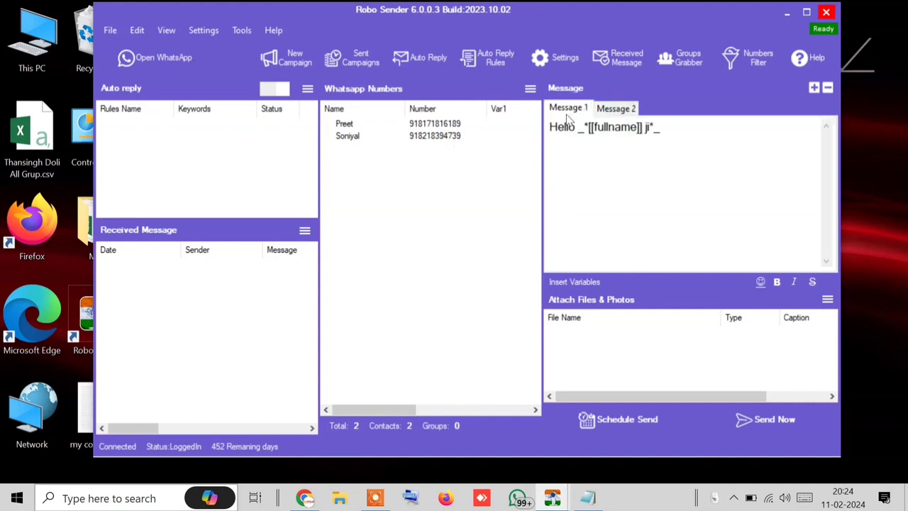
Step: Write 'hiii' in Message 2 and manually import a third, unnamed mobile number
click(622, 107)
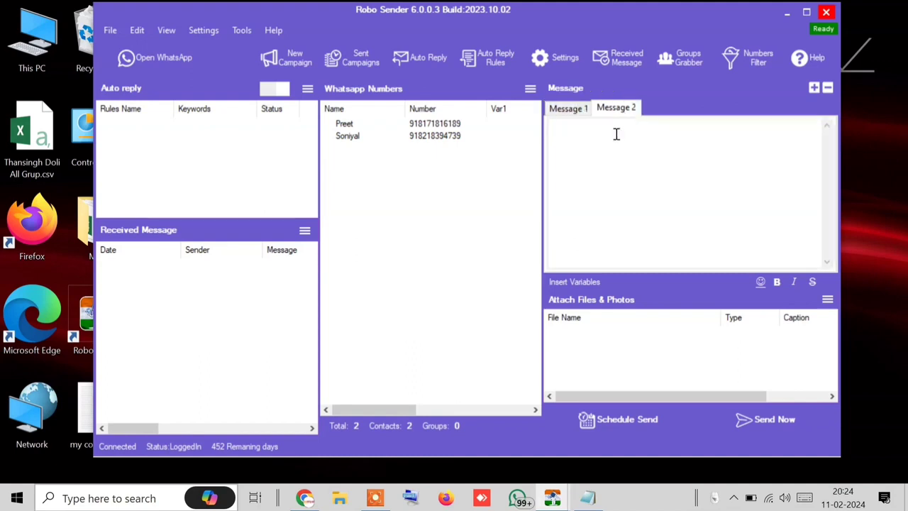
text(hiii)
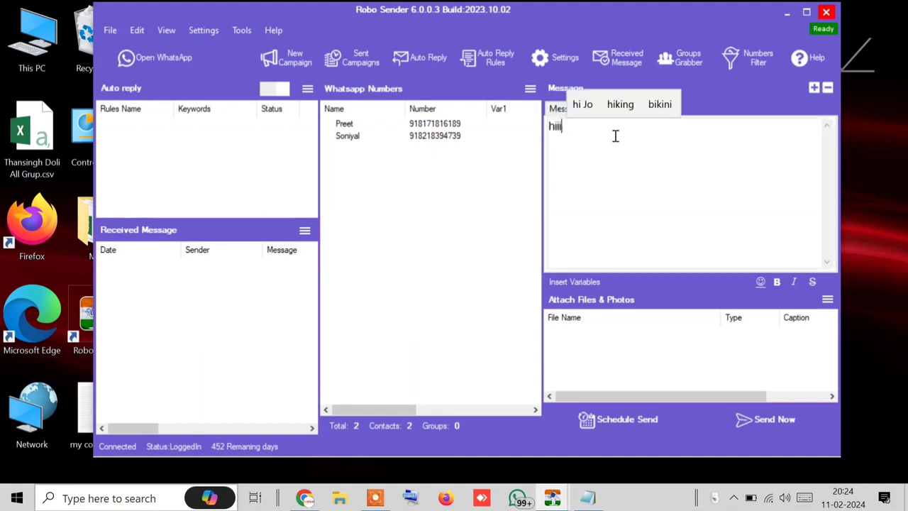
click(526, 91)
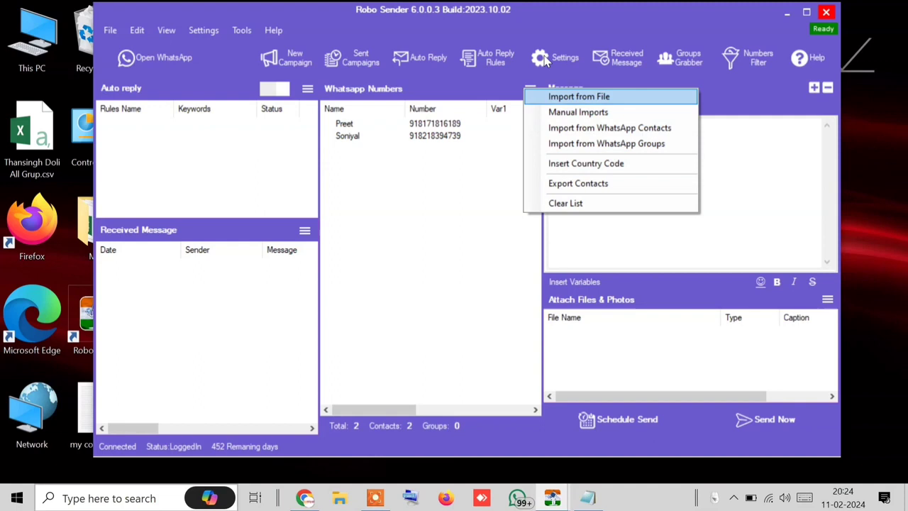
click(571, 114)
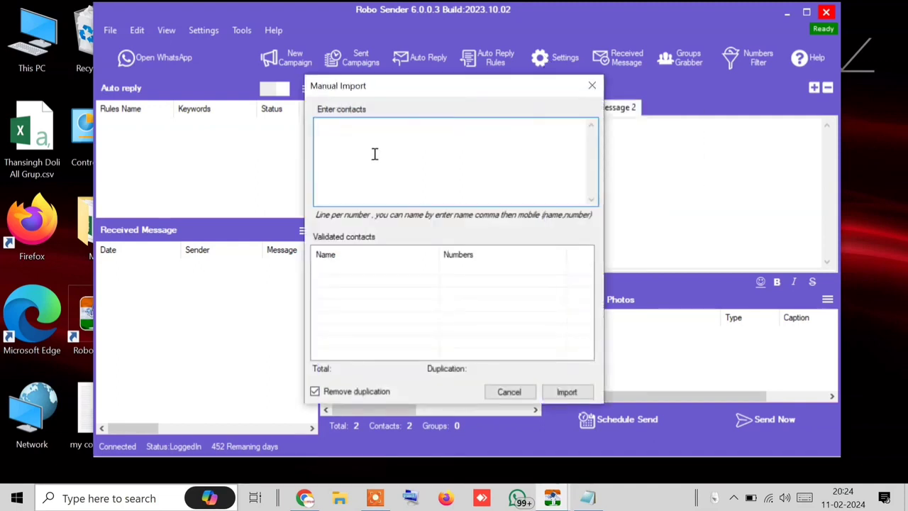
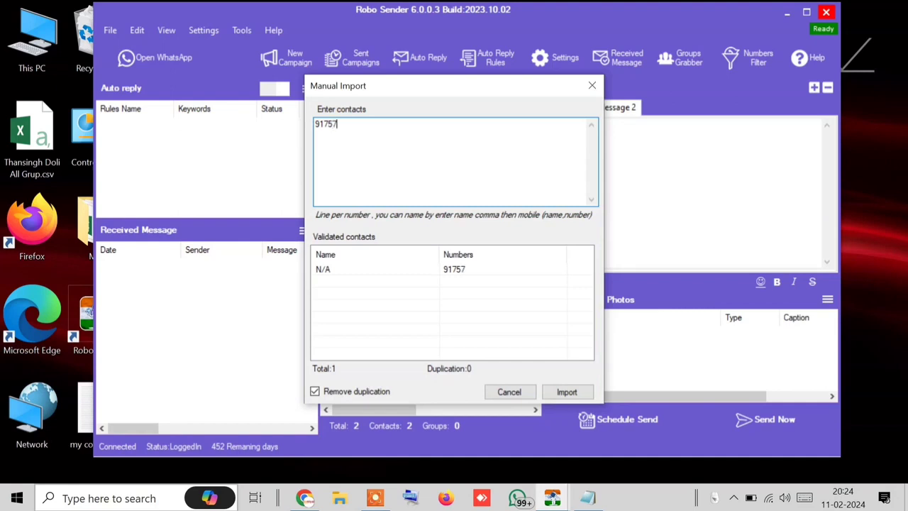
click(568, 390)
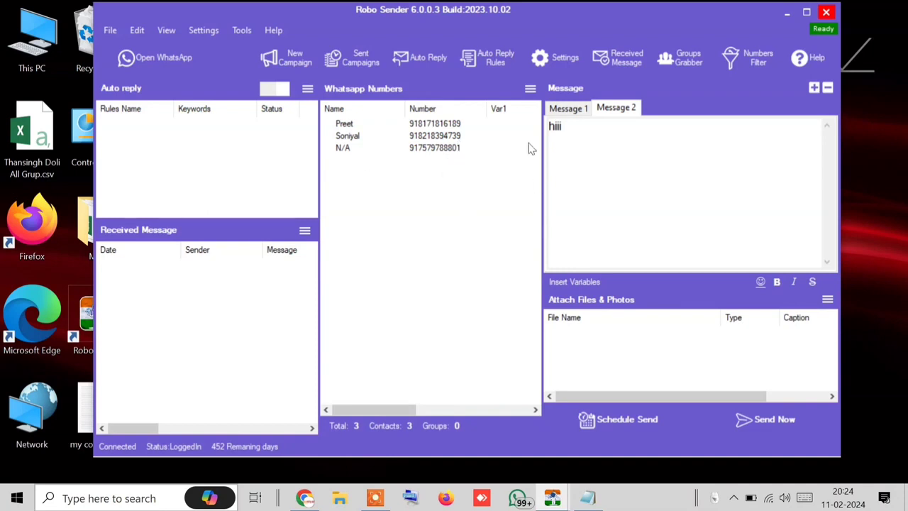
Step: Send the campaign in Blind Mode to all three contacts and close the 3/3 report
click(417, 152)
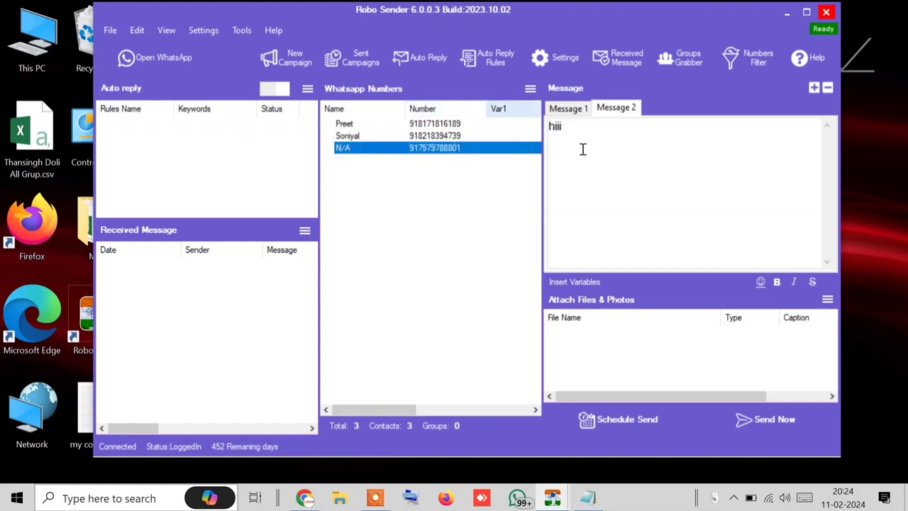
click(775, 420)
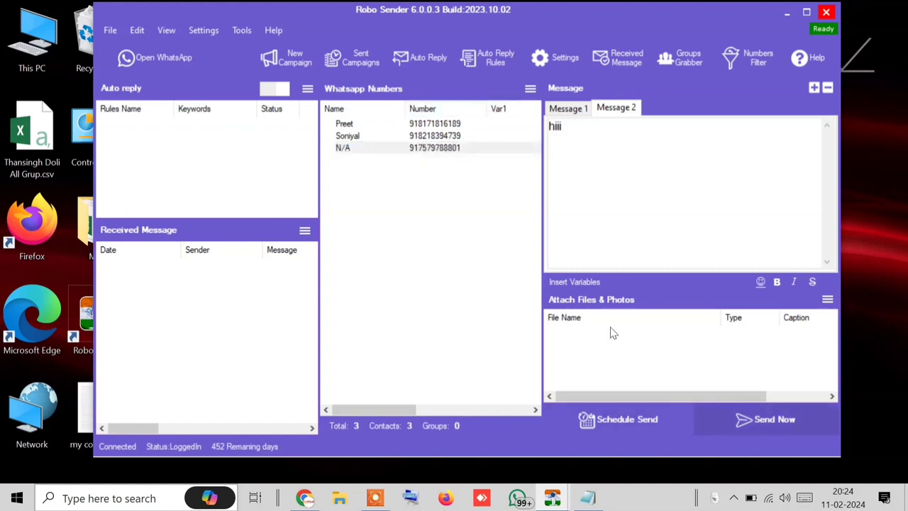
click(341, 260)
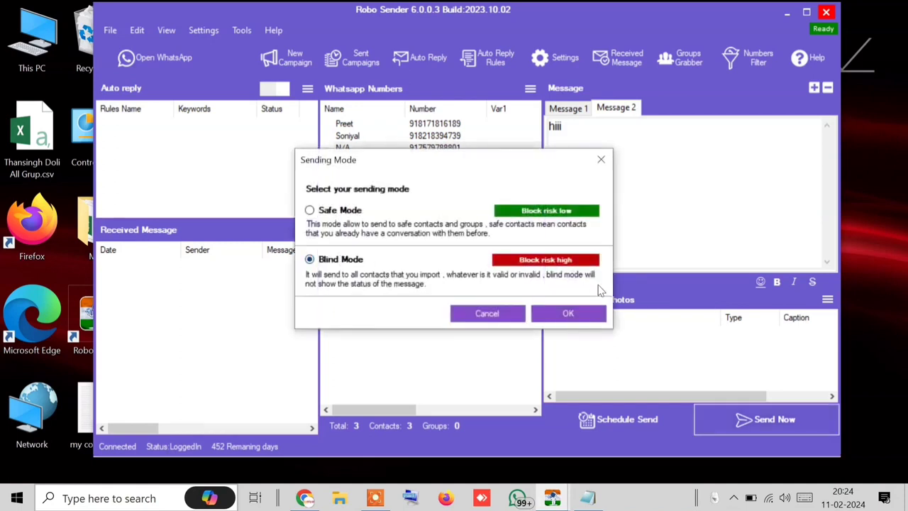
click(569, 312)
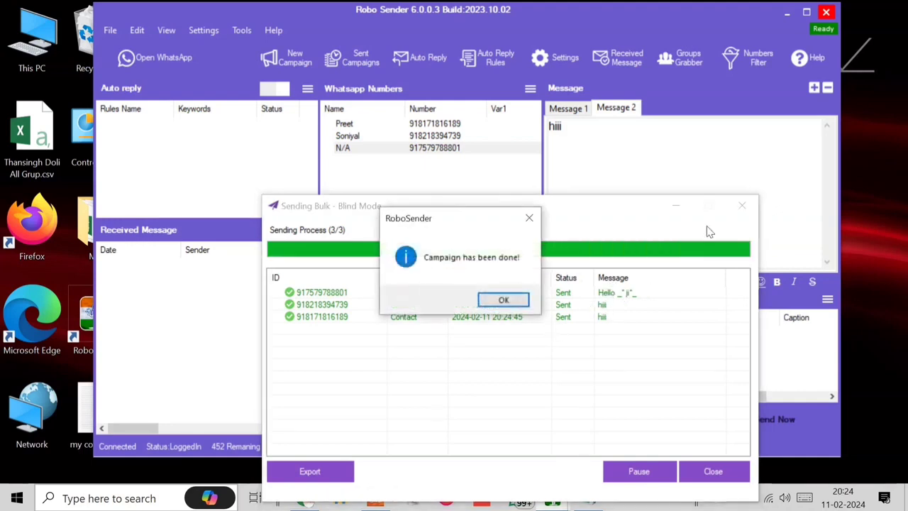
click(500, 300)
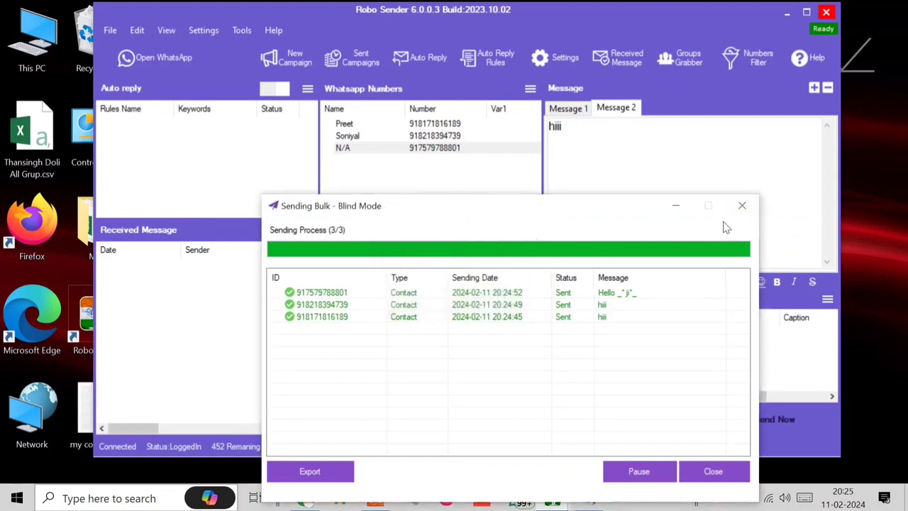
click(742, 205)
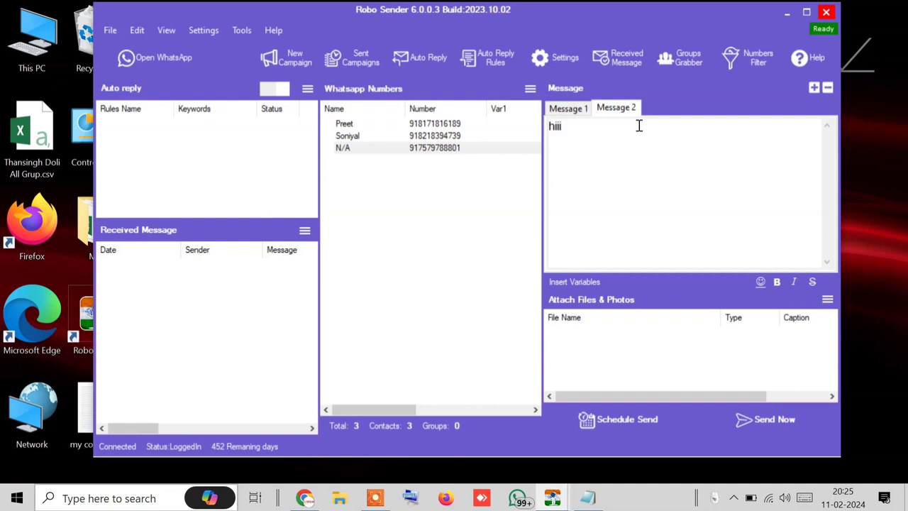
Step: Delete Message 2 so only the Hello greeting message remains
click(829, 87)
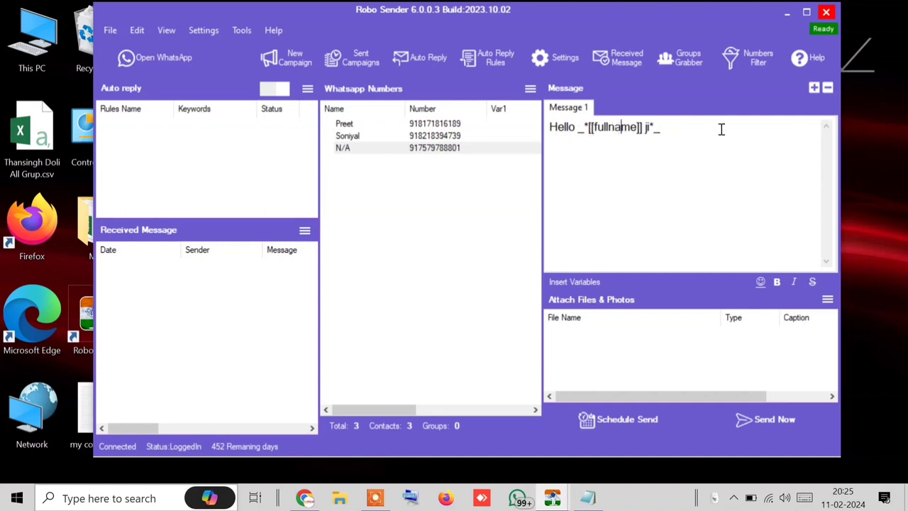
drag(721, 128, 466, 142)
click(646, 200)
drag(721, 150, 554, 117)
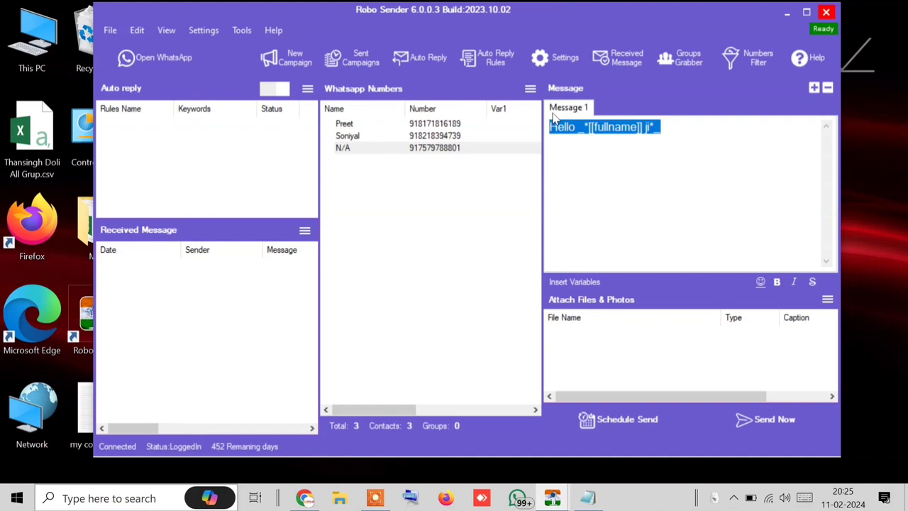
click(653, 177)
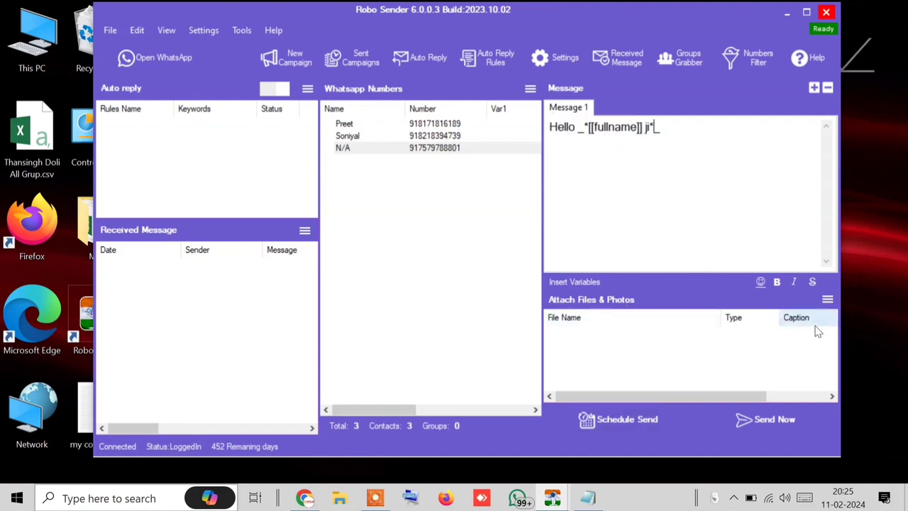
Step: Try attaching a photo but cancel the file picker, then bring up WhatsApp
click(828, 299)
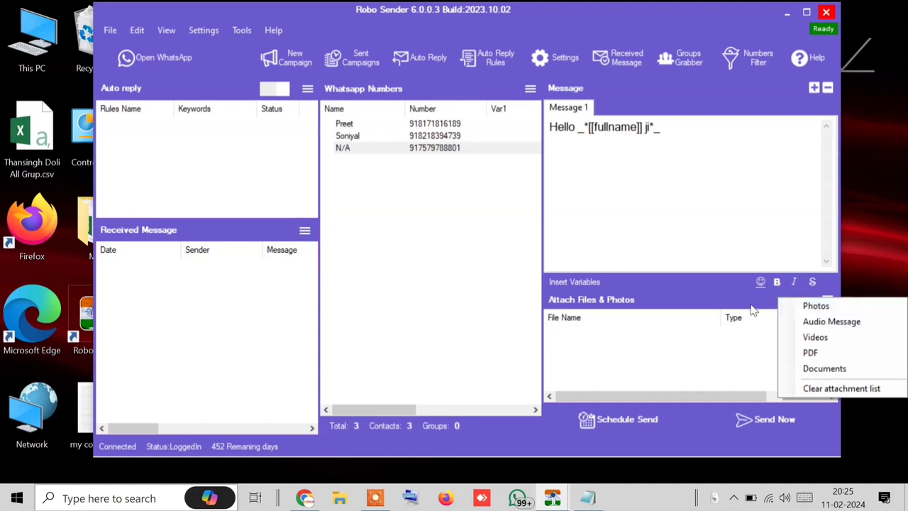
click(701, 144)
drag(716, 141, 456, 103)
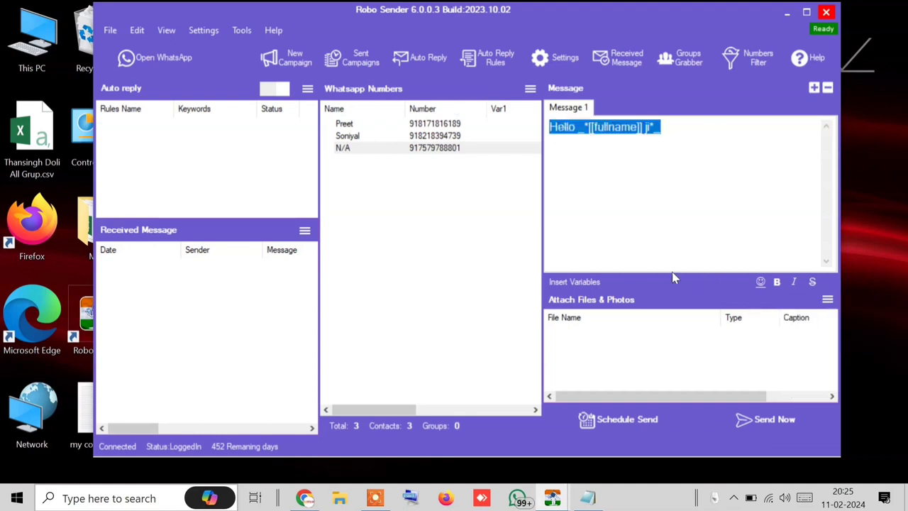
click(758, 214)
drag(757, 214, 478, 140)
click(830, 301)
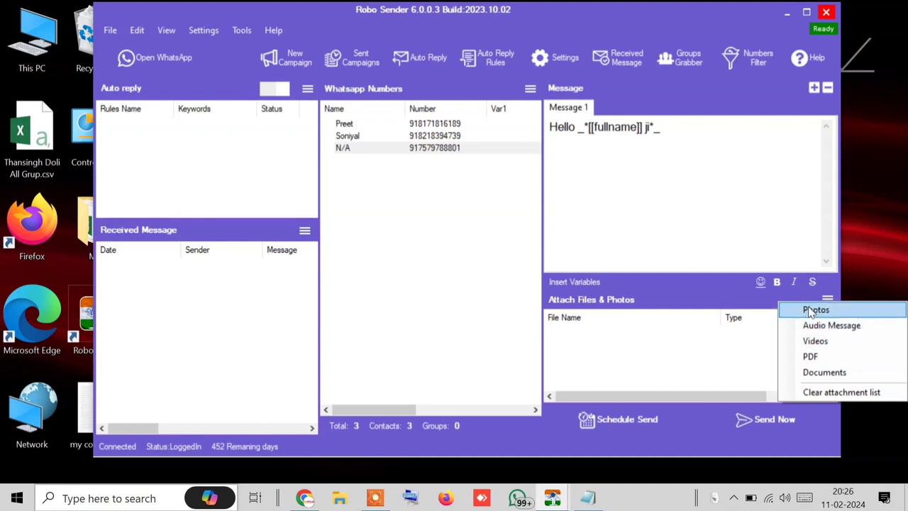
click(815, 310)
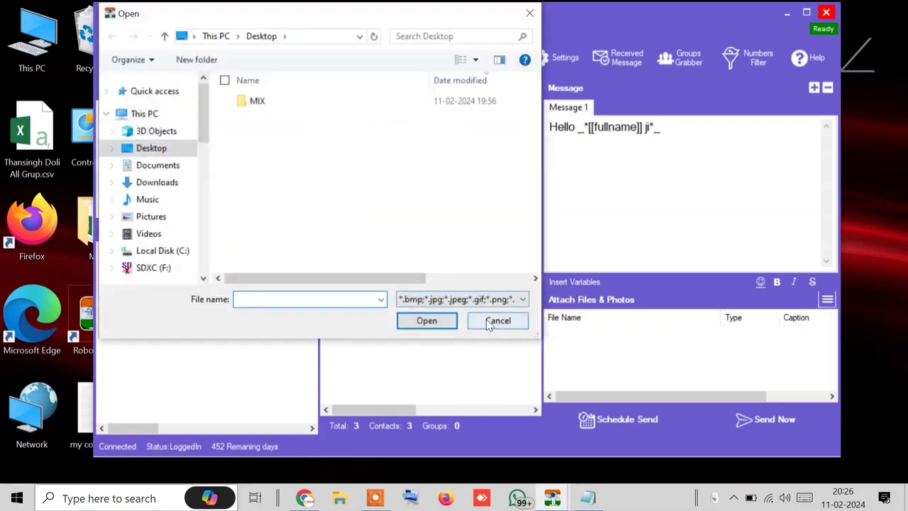
click(496, 321)
click(157, 58)
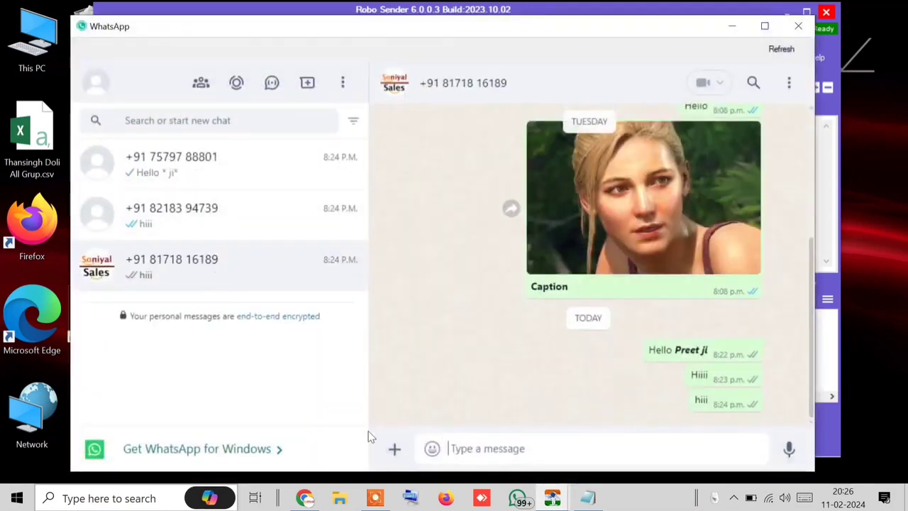
Step: Send the WhatsApp Image file from Downloads into the first contact's chat
click(395, 448)
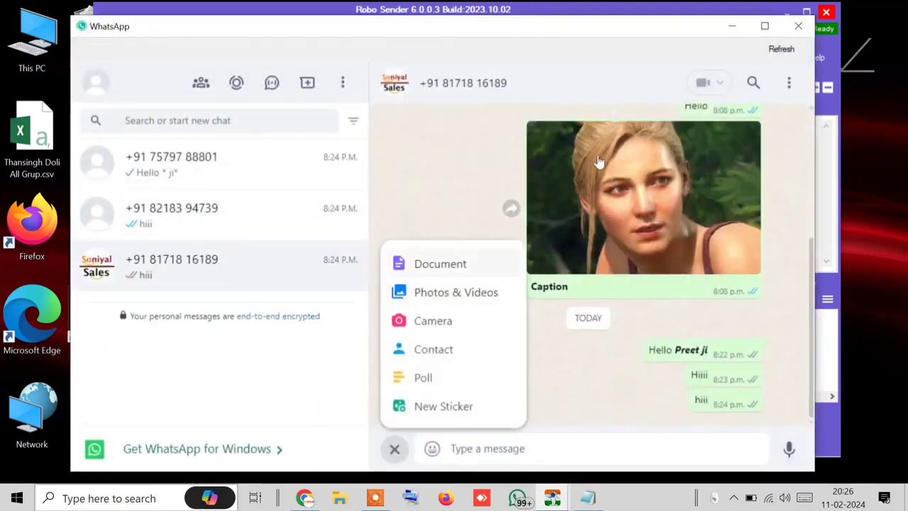
click(658, 217)
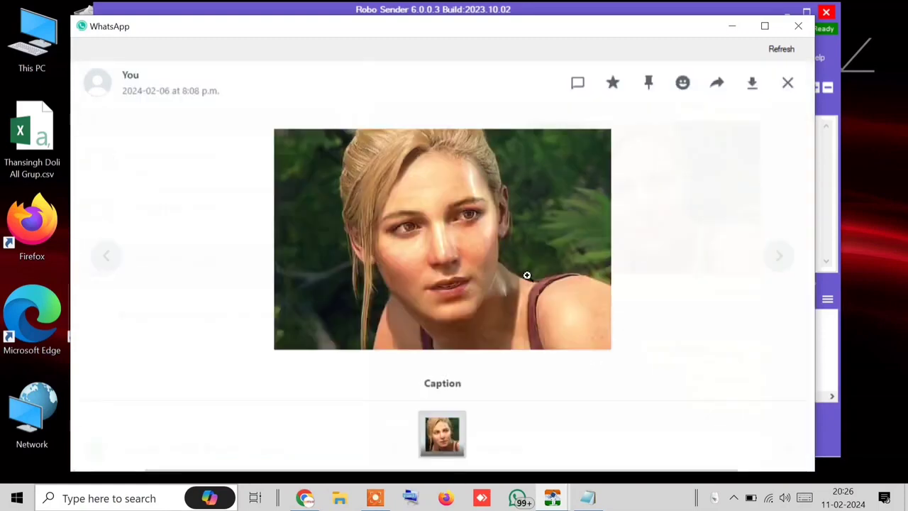
click(787, 83)
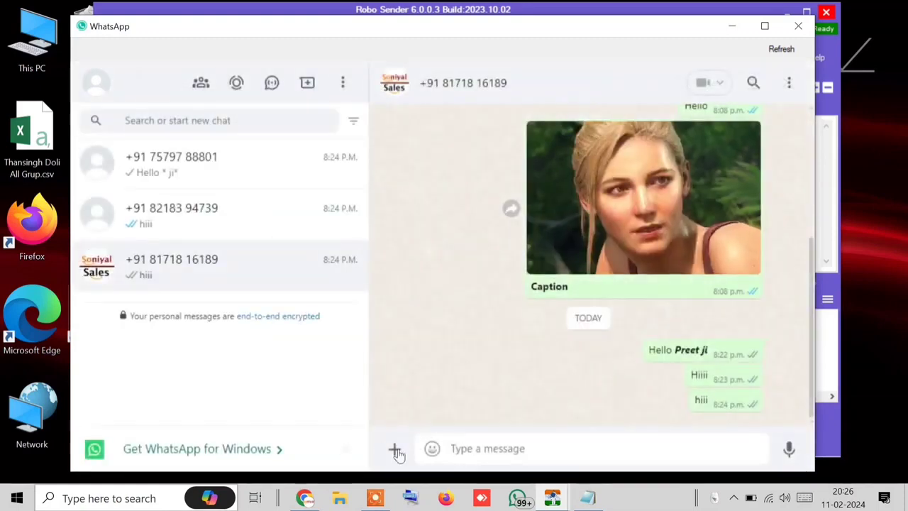
click(395, 450)
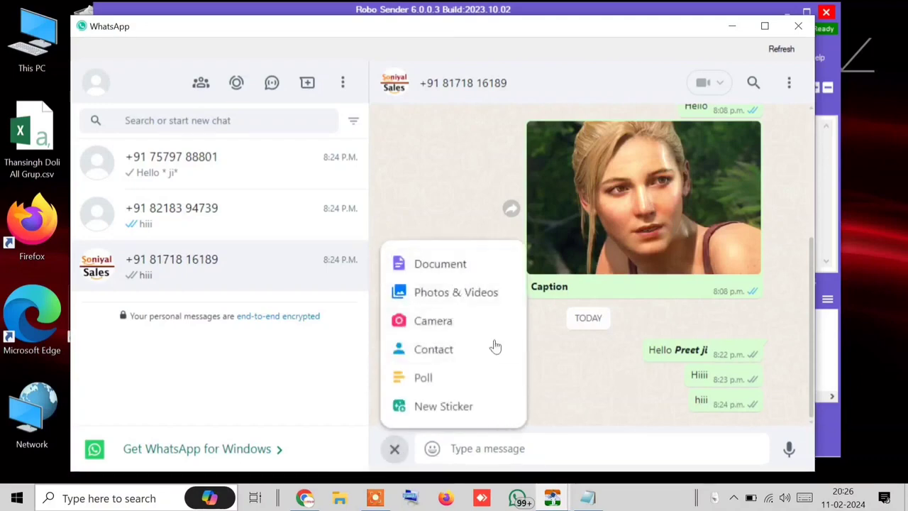
click(469, 291)
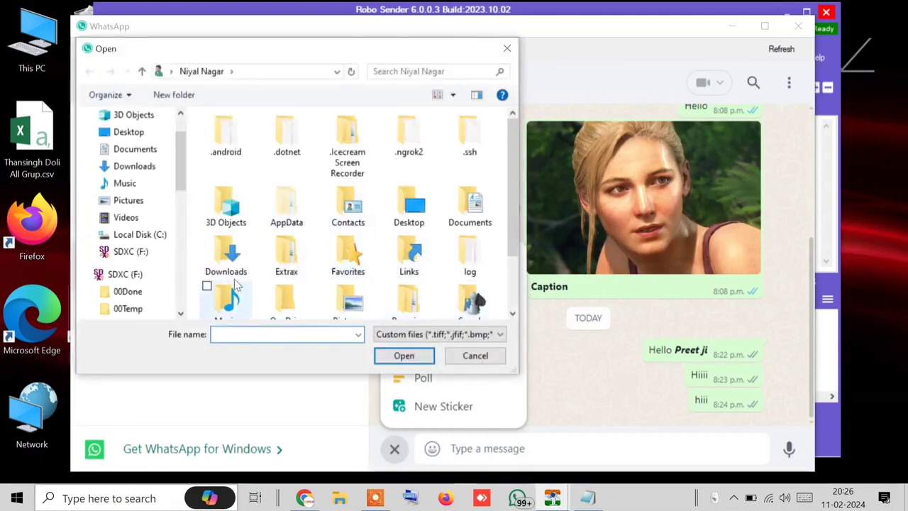
click(144, 166)
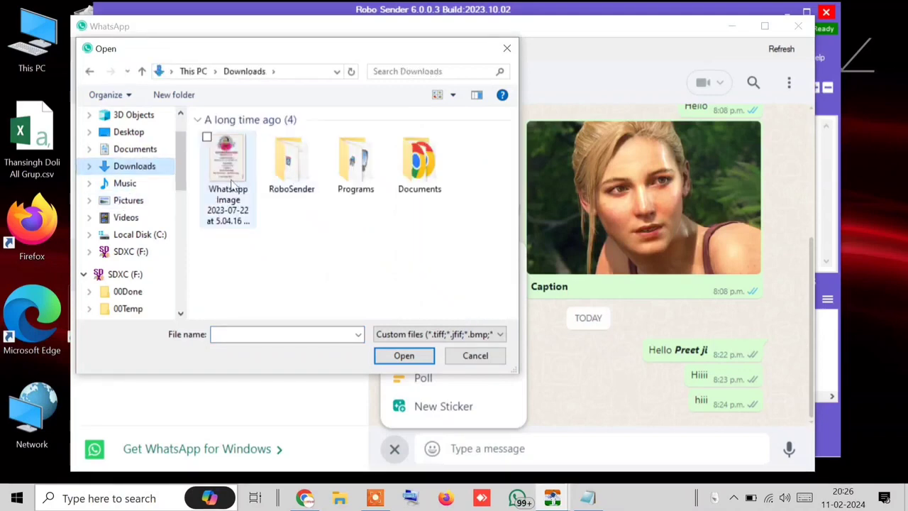
click(228, 181)
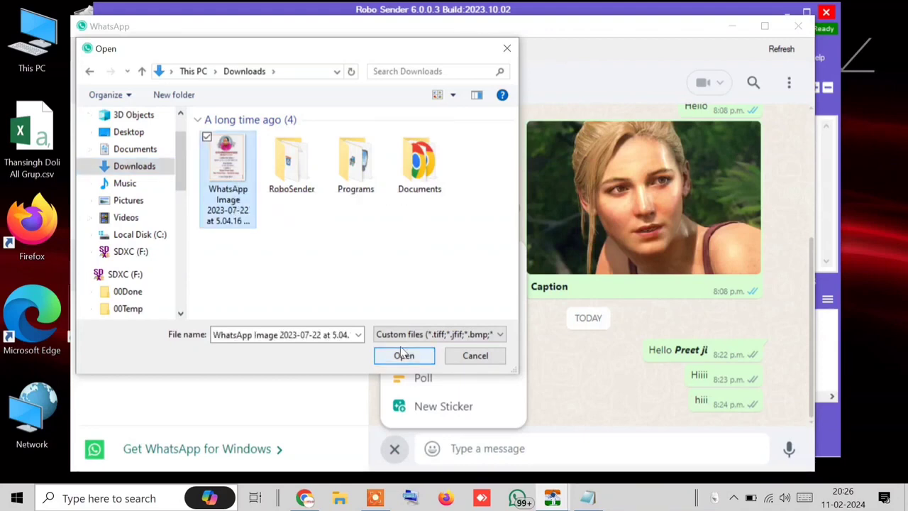
click(404, 356)
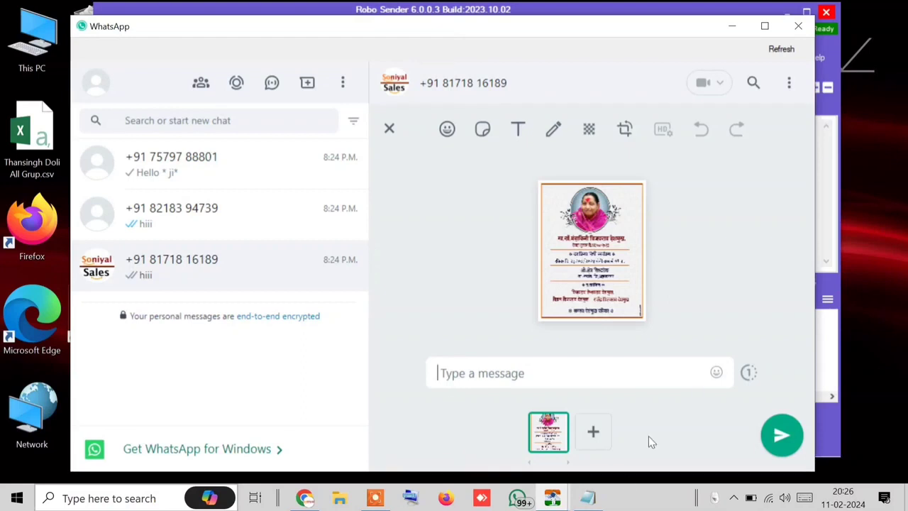
click(788, 429)
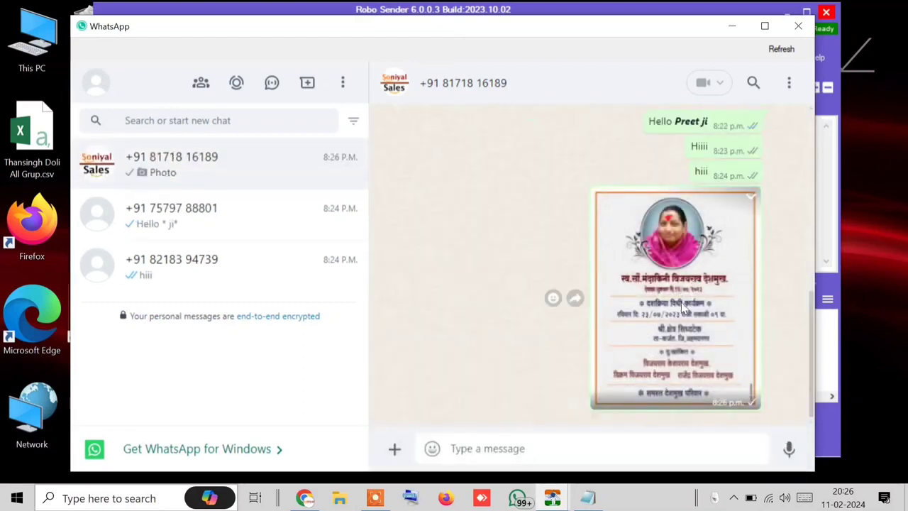
Step: Download the sent invitation photo from the full-size viewer and close the viewer
click(681, 313)
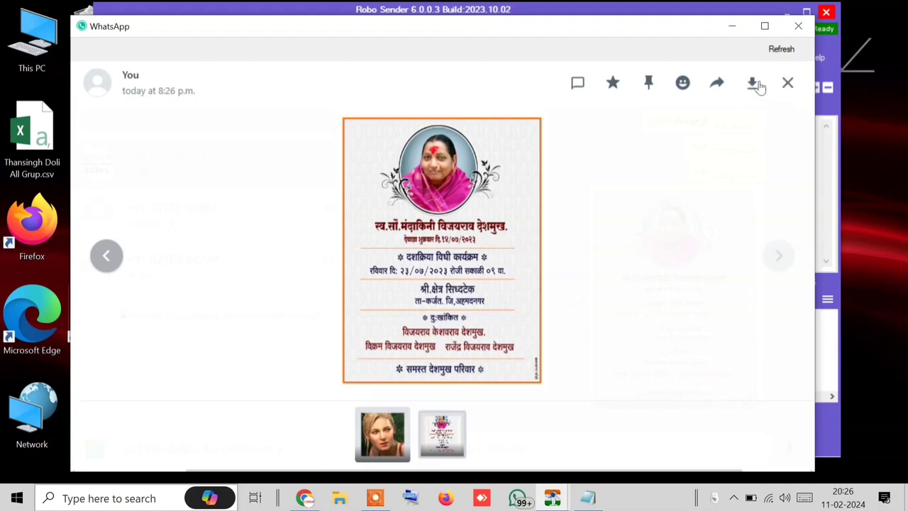
click(753, 85)
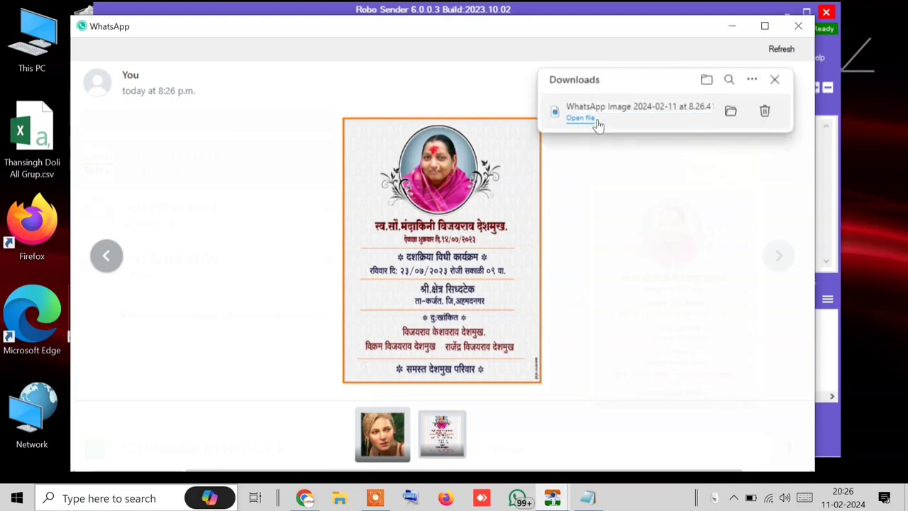
click(775, 80)
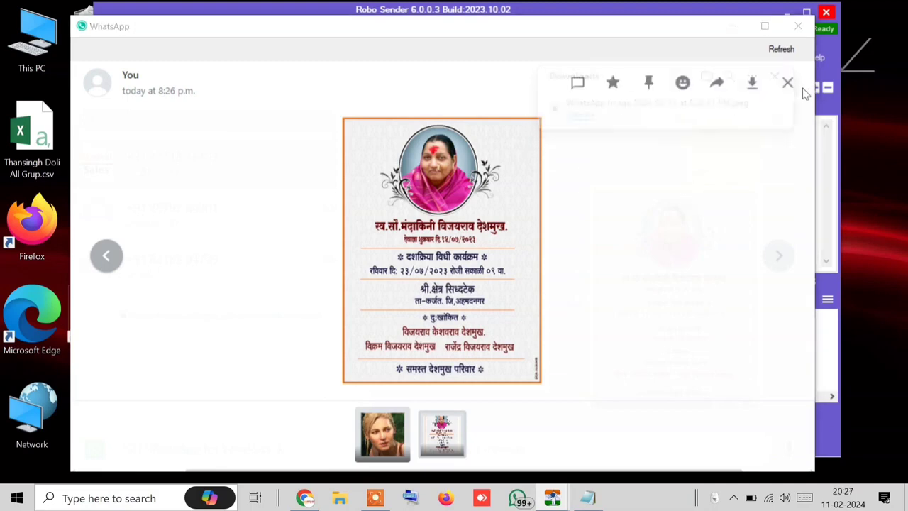
click(785, 81)
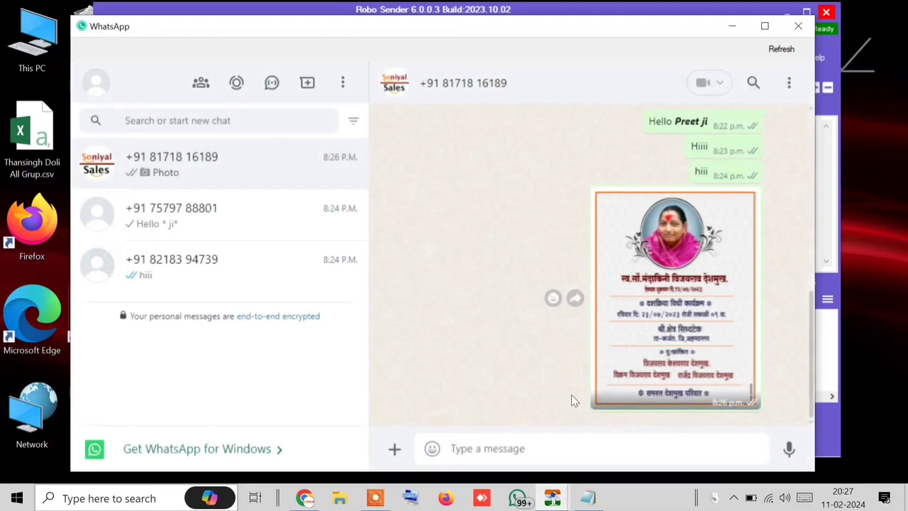
Step: Start a Photos attachment in Robo Sender and look through the Downloads folder
click(820, 213)
click(827, 299)
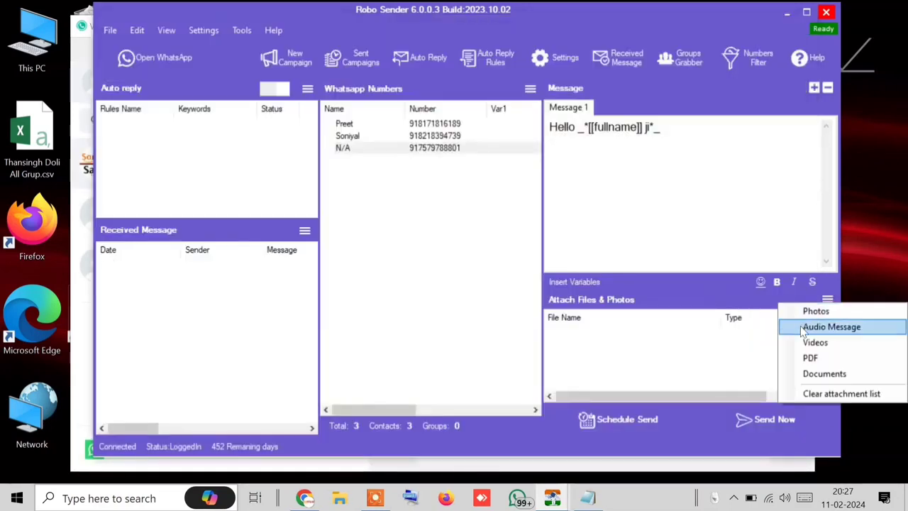
click(819, 312)
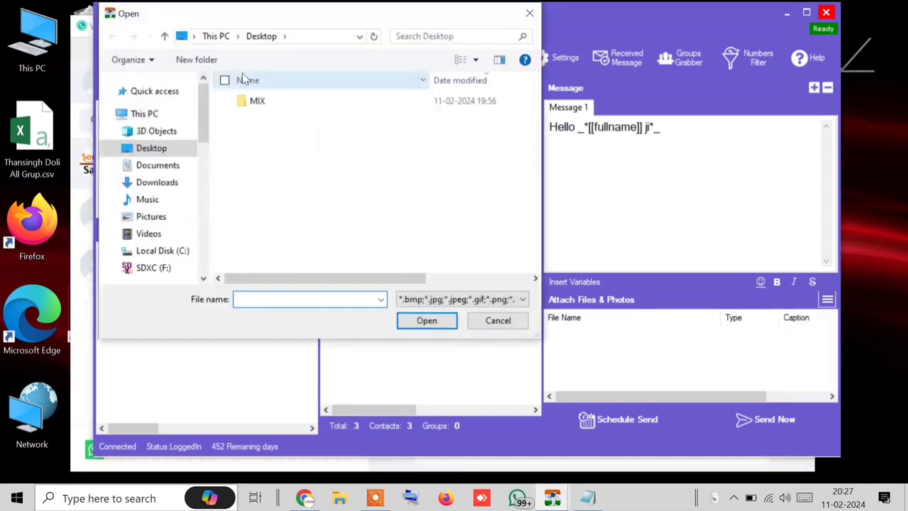
click(164, 184)
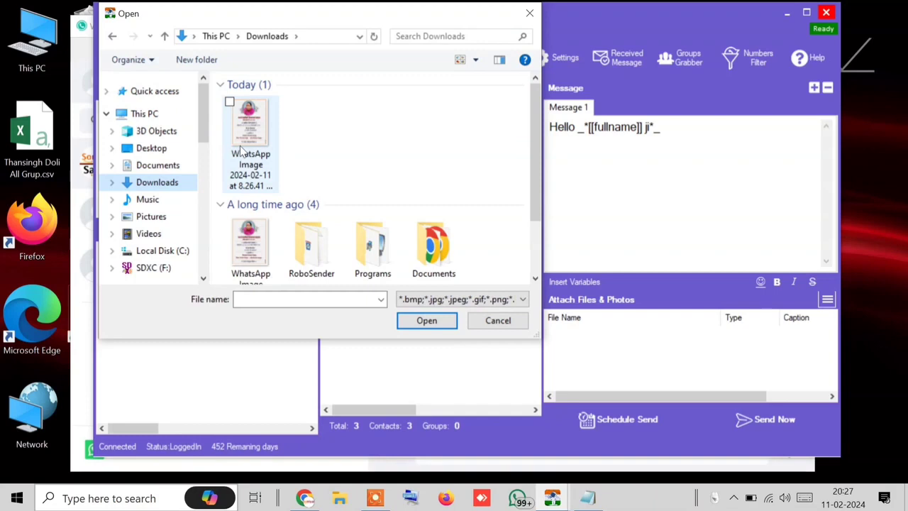
scroll(241, 152, down, 1)
scroll(241, 152, up, 1)
click(242, 152)
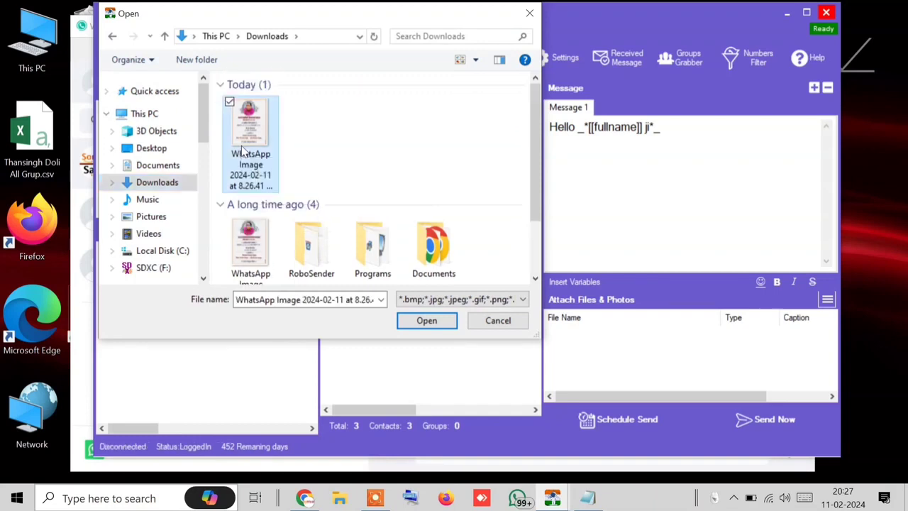
Step: Attach creamy-new-york-pizza-500x500.jpg from the Pictures folder to the message
click(164, 202)
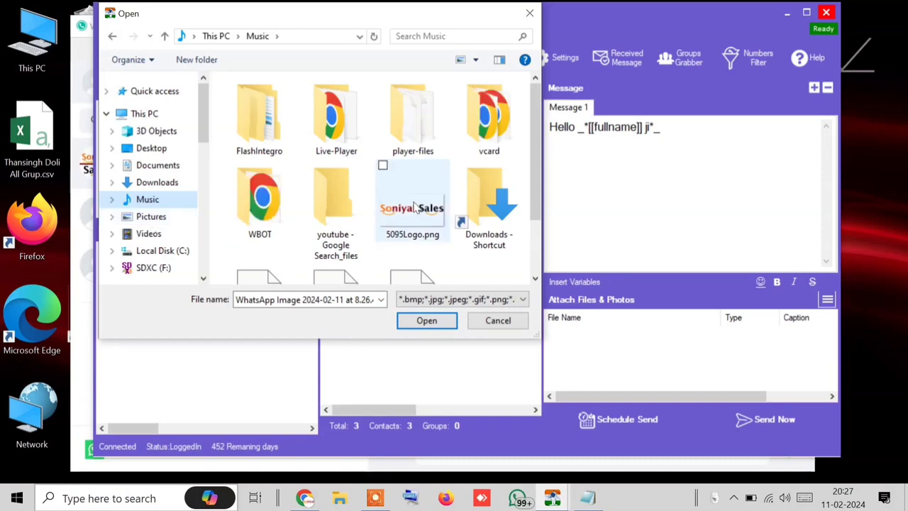
scroll(415, 206, down, 1)
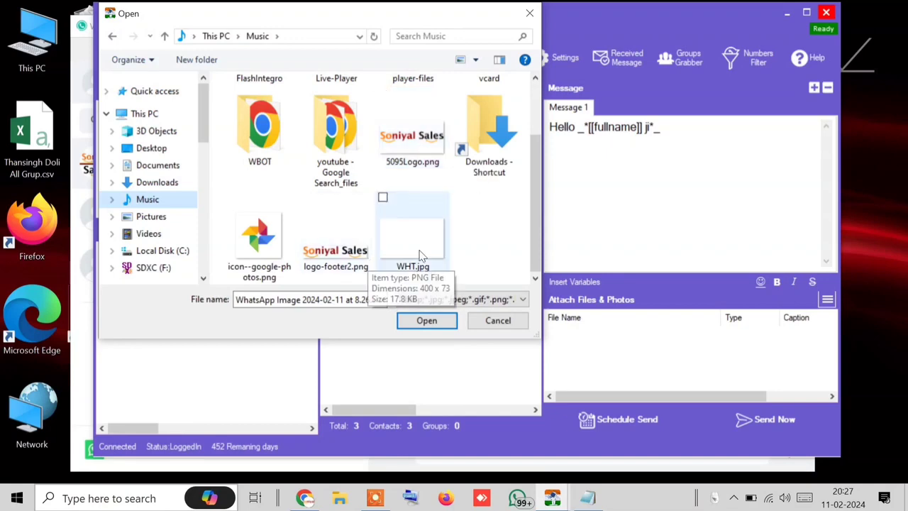
scroll(419, 256, up, 1)
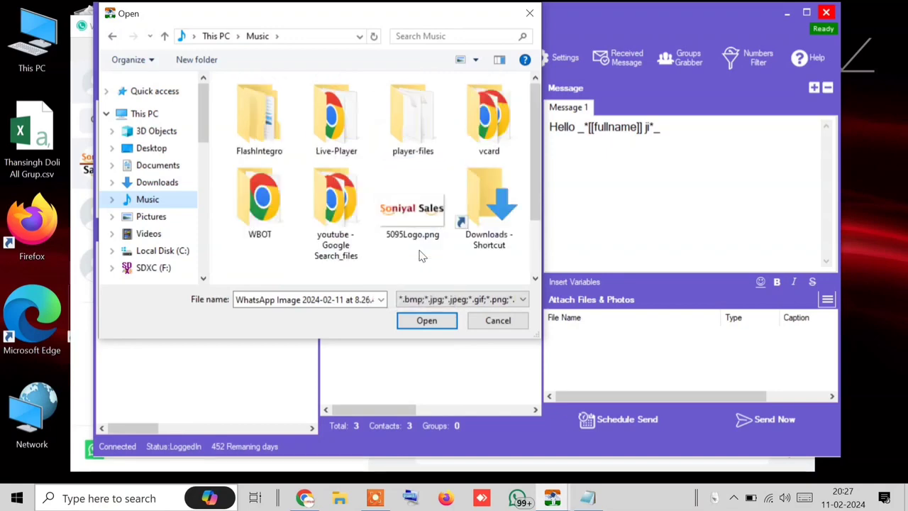
click(154, 219)
scroll(352, 198, down, 6)
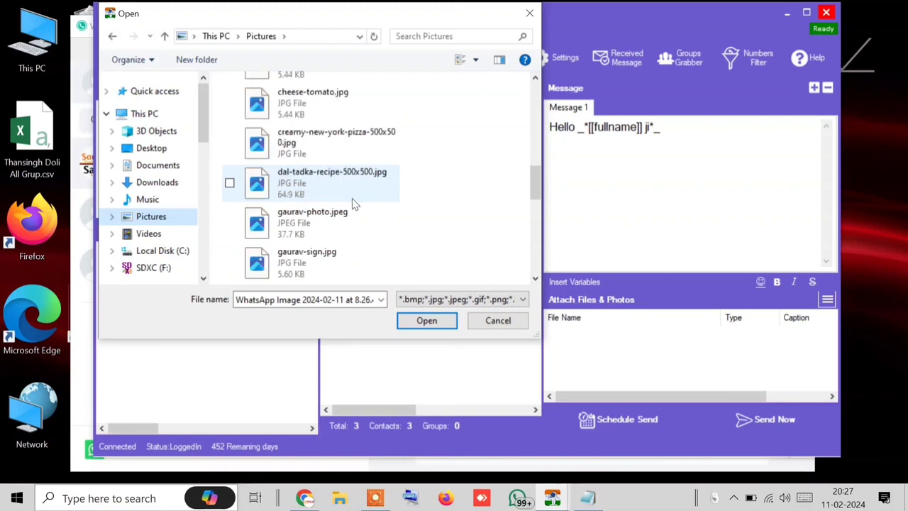
scroll(352, 198, up, 1)
scroll(352, 197, down, 1)
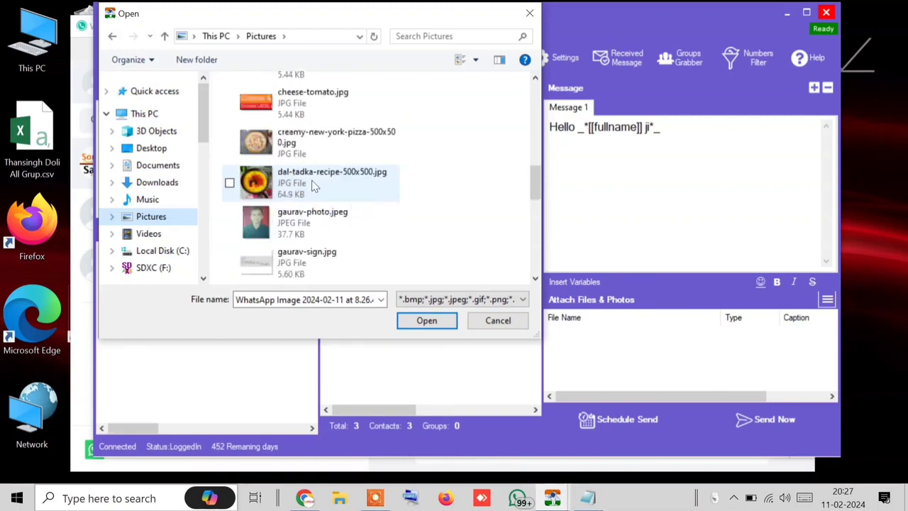
scroll(314, 185, up, 1)
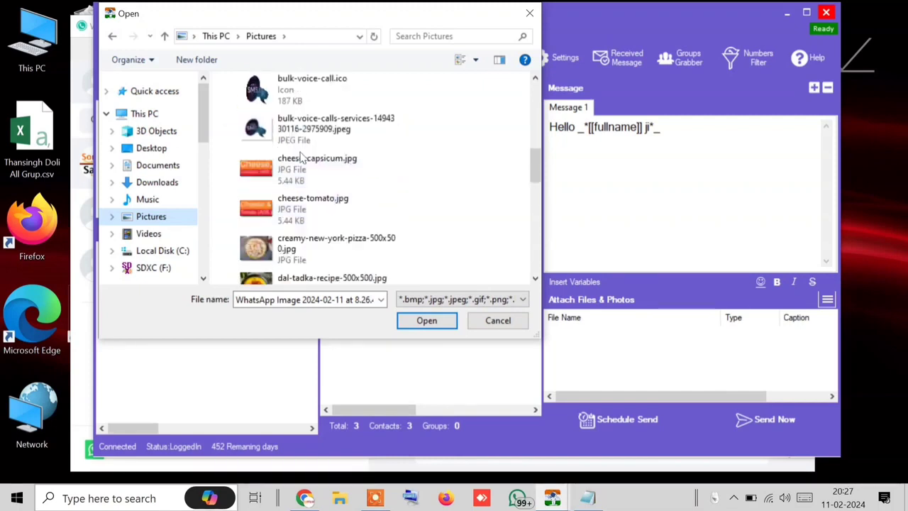
double_click(308, 250)
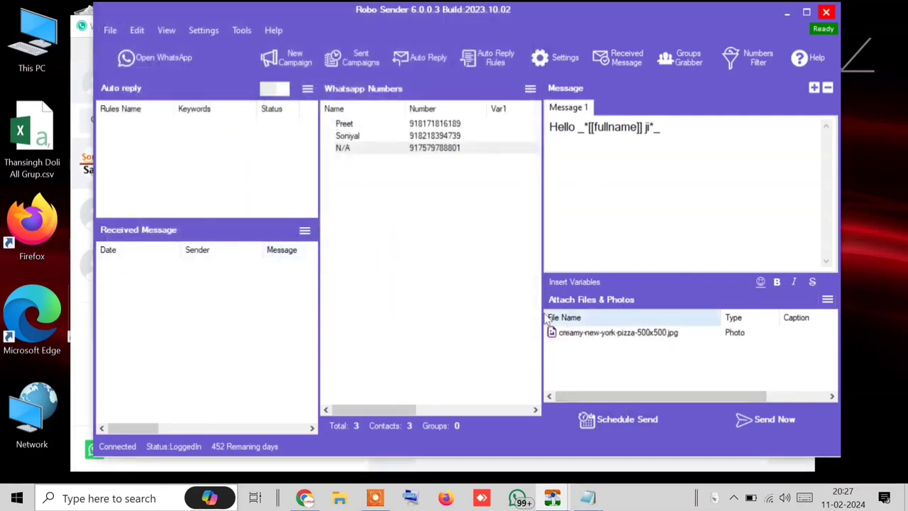
click(592, 334)
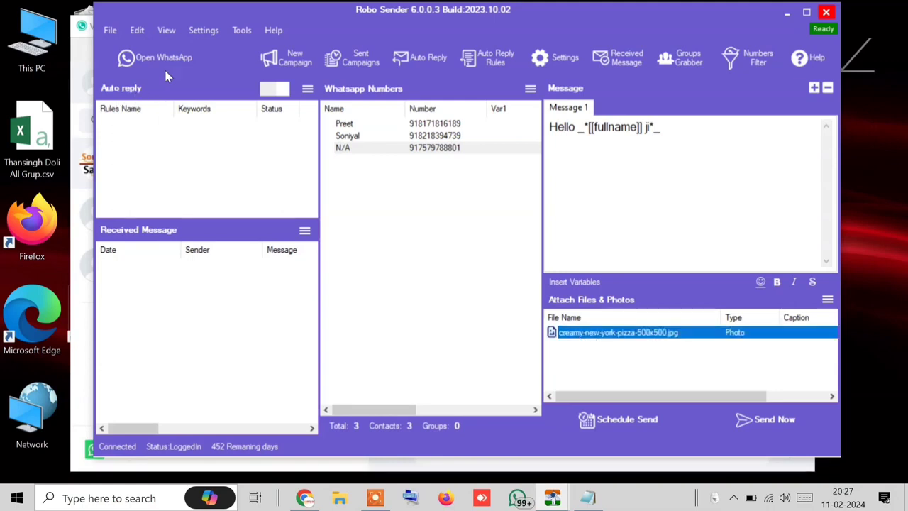
Step: Reopen WhatsApp and scroll back to the earlier photo captioned 'Caption'
click(159, 60)
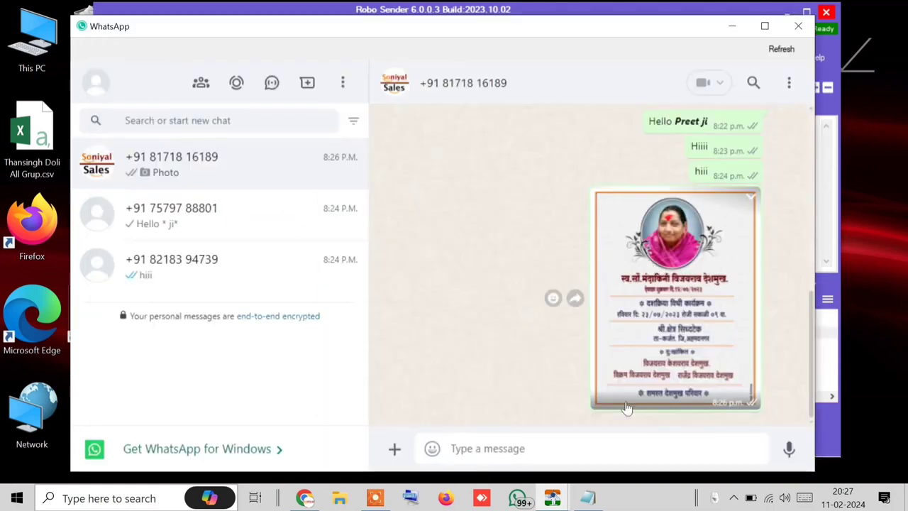
scroll(670, 417, up, 3)
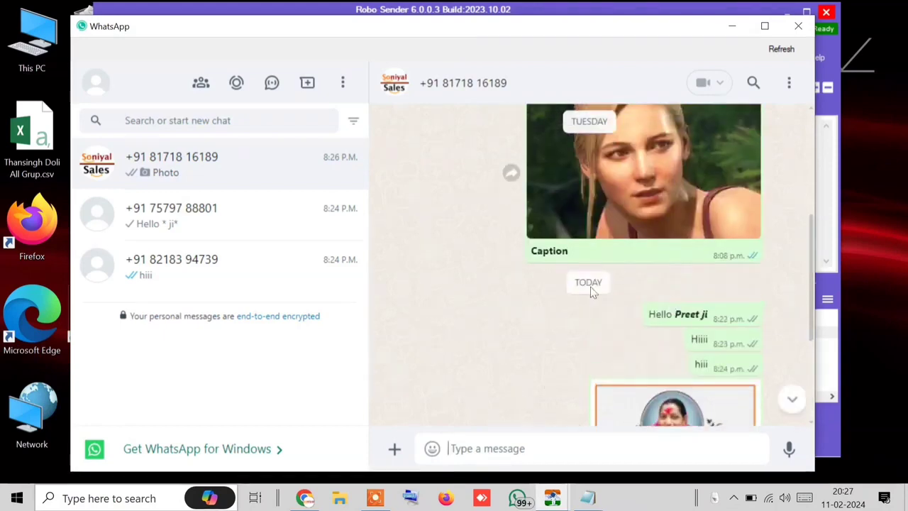
drag(527, 257, 625, 275)
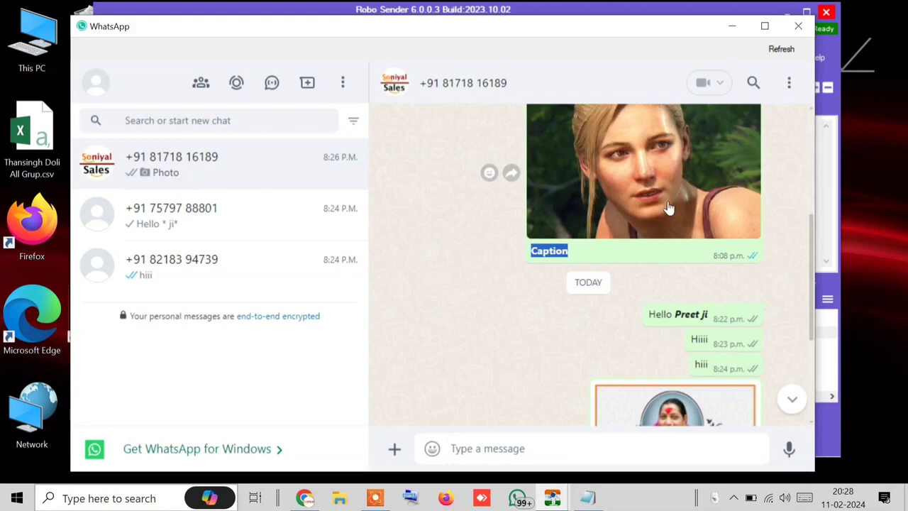
scroll(604, 261, down, 1)
scroll(605, 261, down, 3)
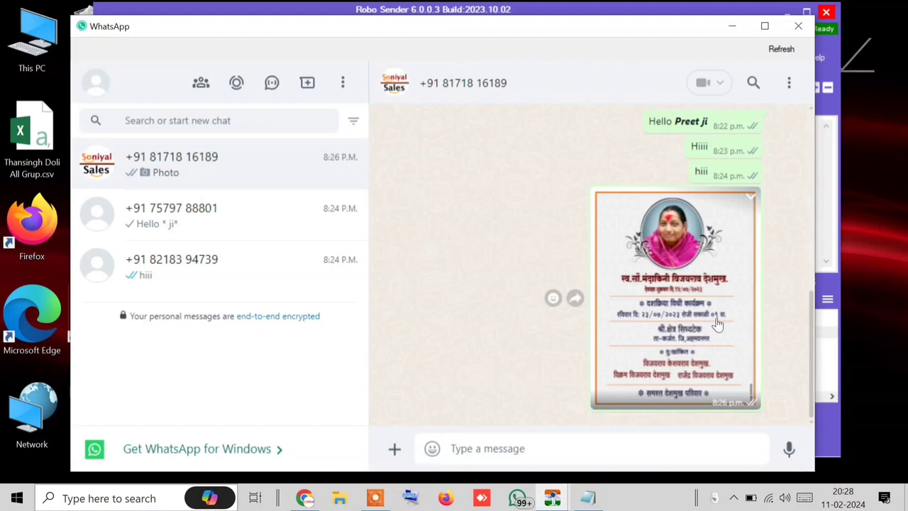
Step: Close WhatsApp and open the pizza photo's Set Caption dialog, then close it unsaved
click(798, 26)
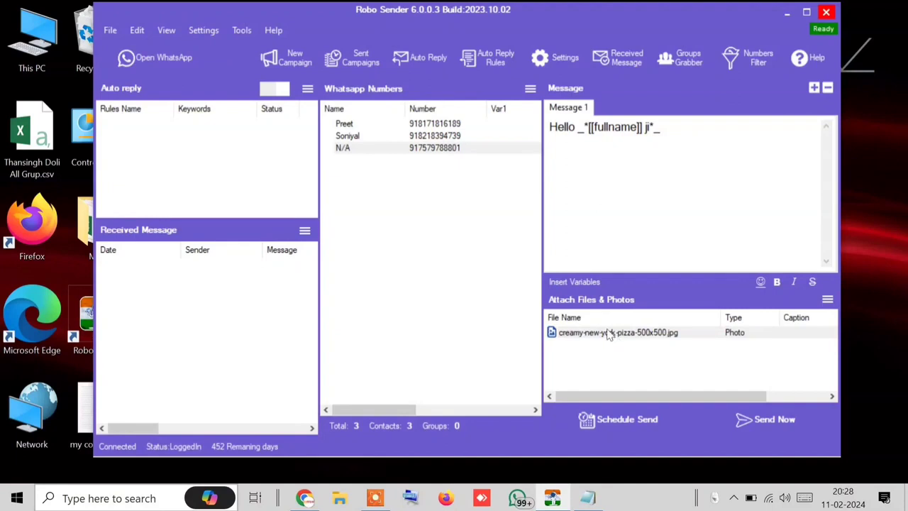
right_click(608, 334)
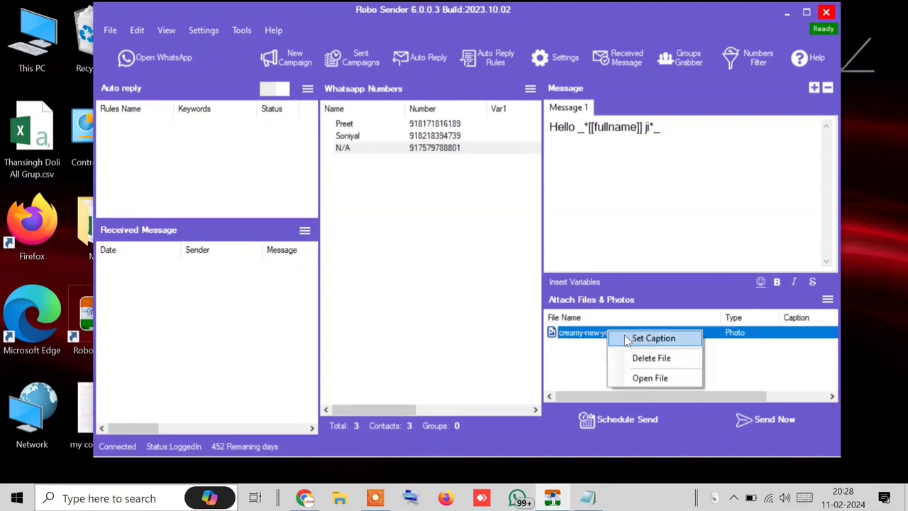
click(627, 340)
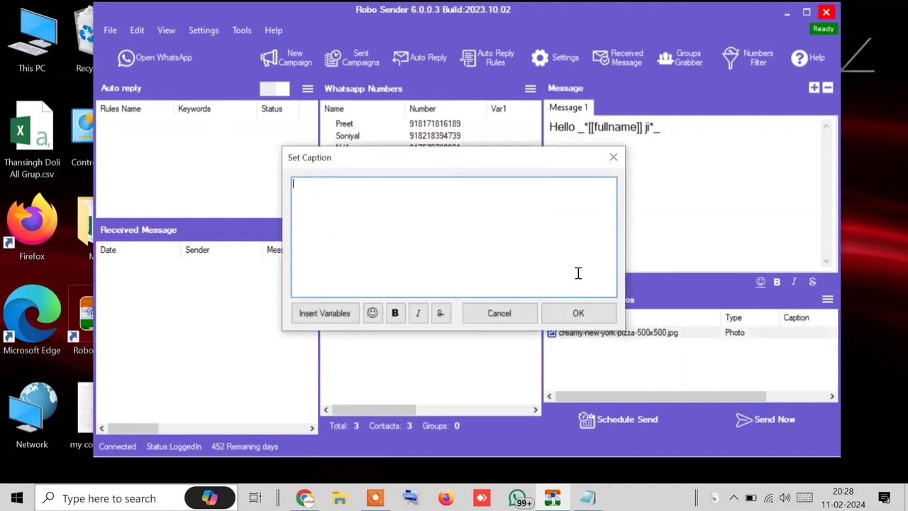
click(417, 245)
click(673, 118)
click(614, 159)
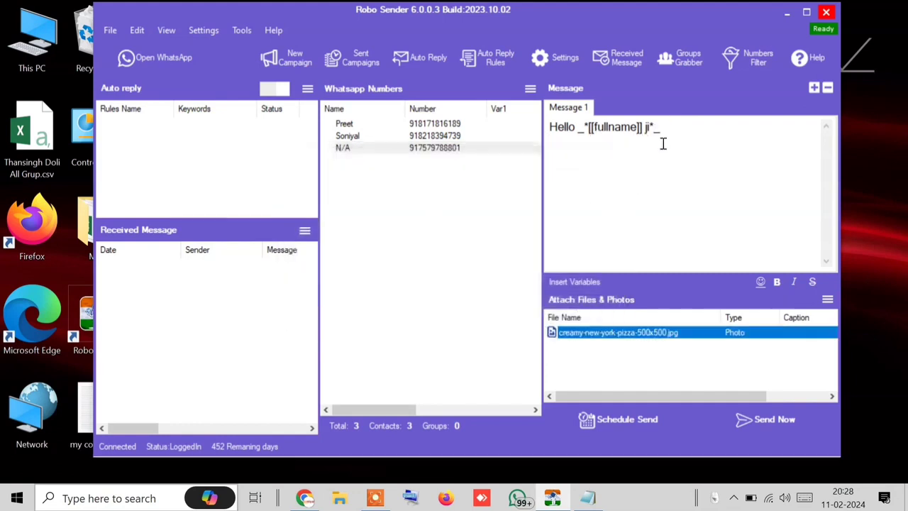
Step: Cut the Hello _*[[fullname]] ji*_ greeting from the message and paste it as the pizza photo's caption
drag(673, 130, 547, 125)
right_click(547, 125)
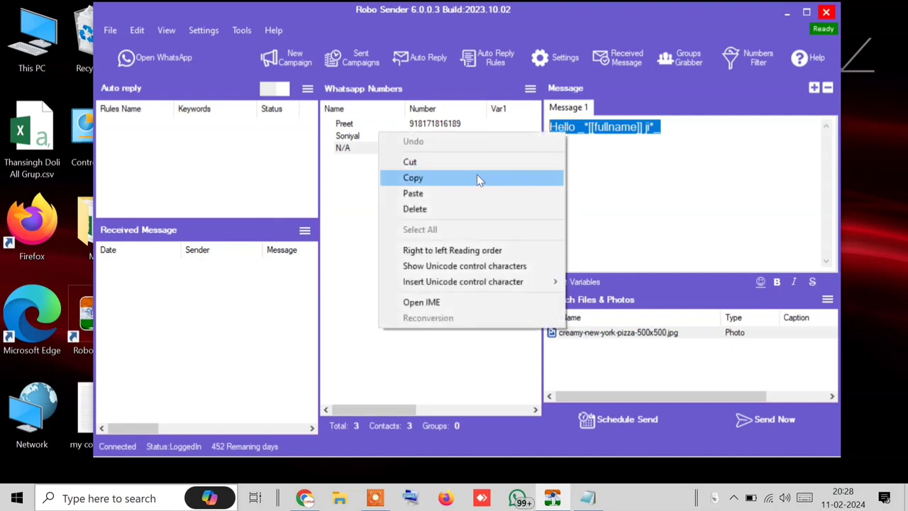
click(474, 164)
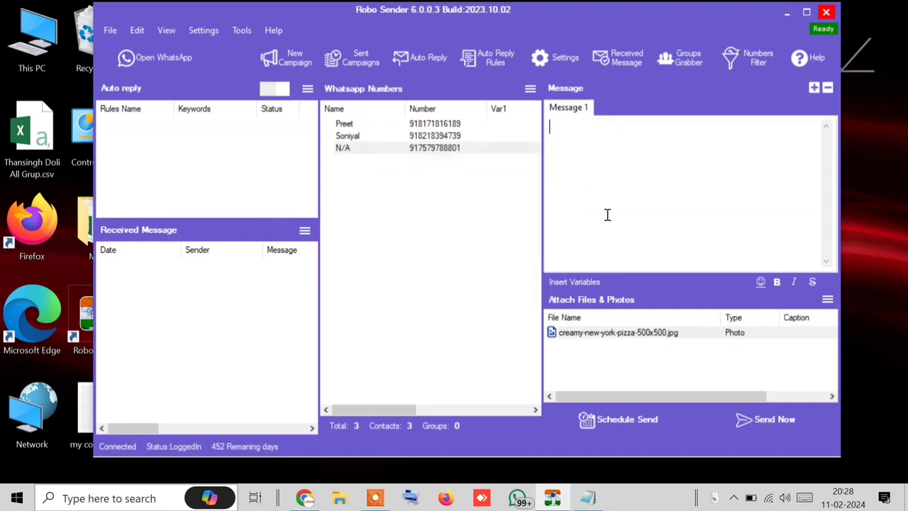
click(628, 335)
right_click(642, 333)
click(646, 346)
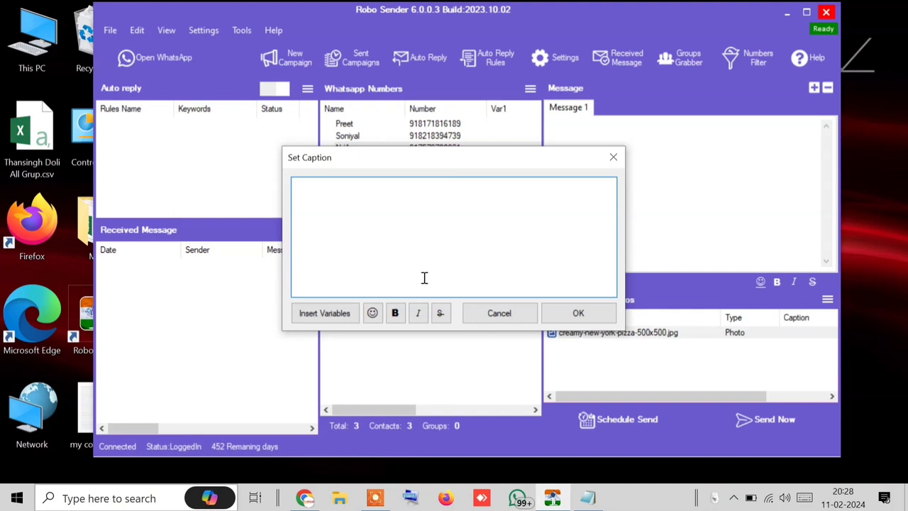
key(ctrl+v)
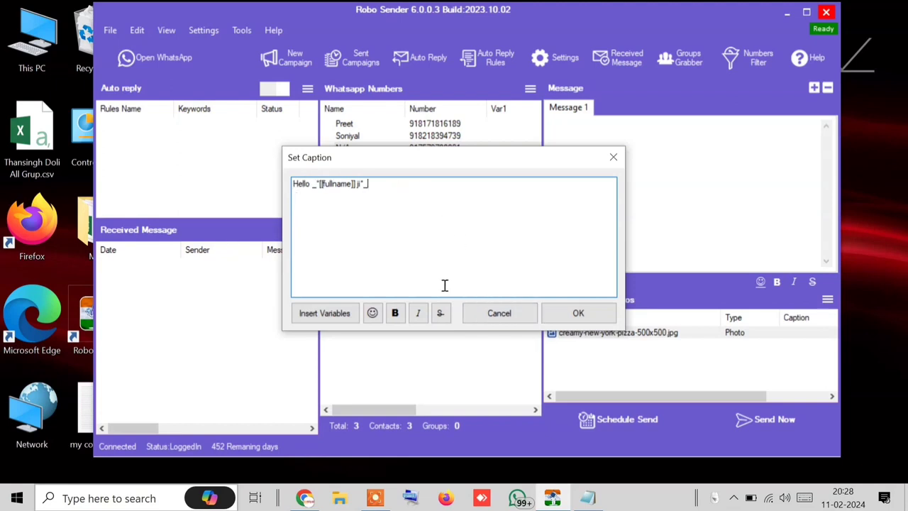
click(575, 313)
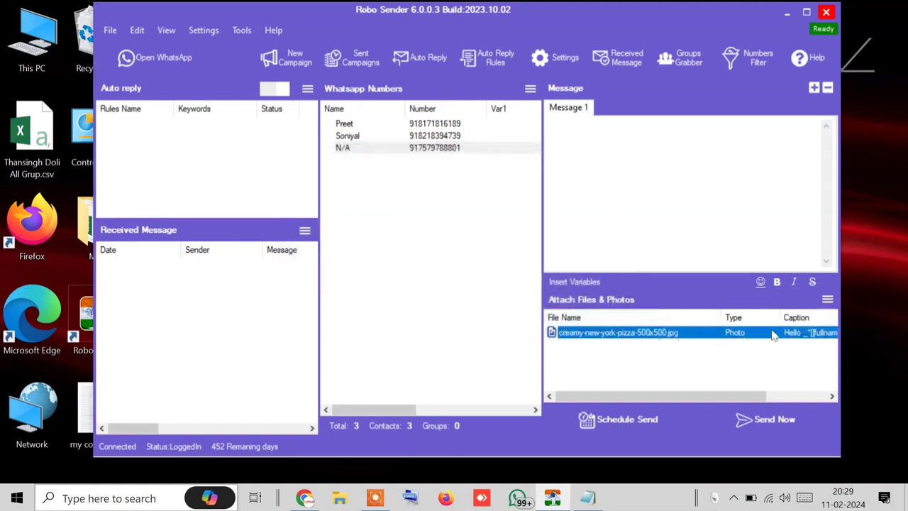
drag(749, 396, 702, 393)
click(241, 30)
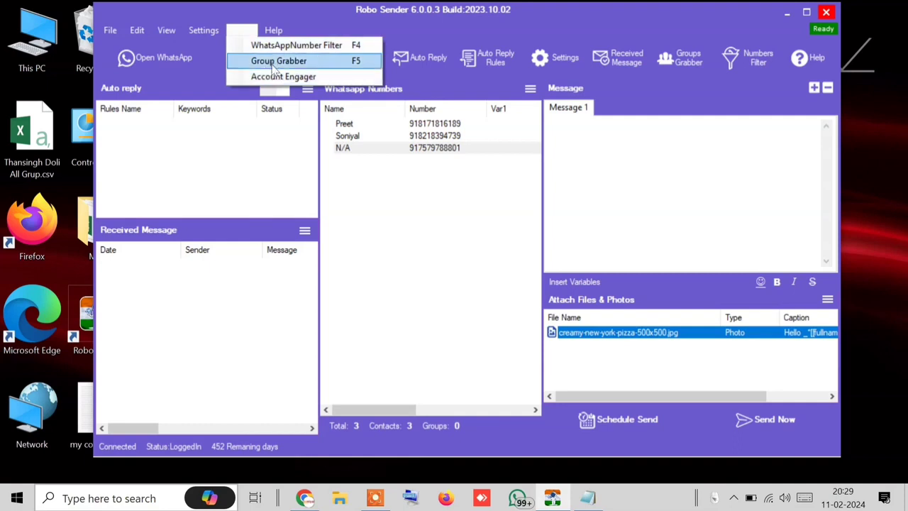
click(359, 170)
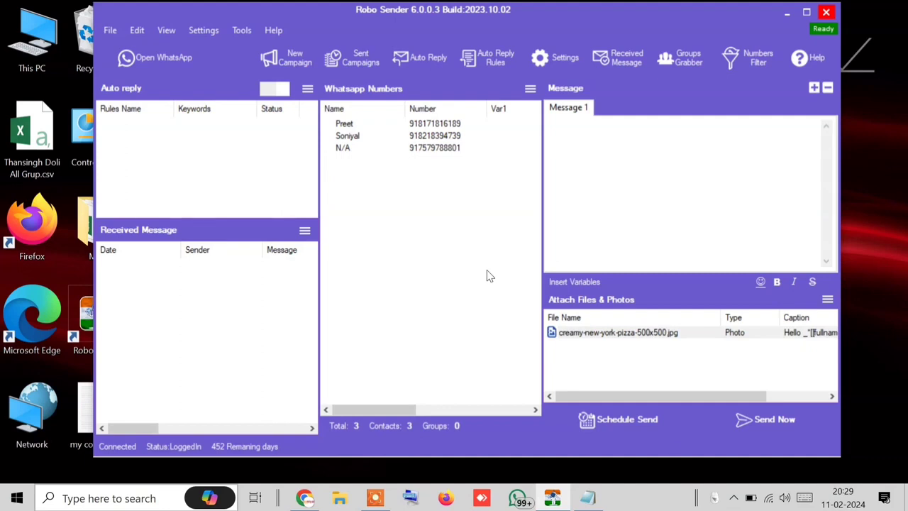
right_click(816, 340)
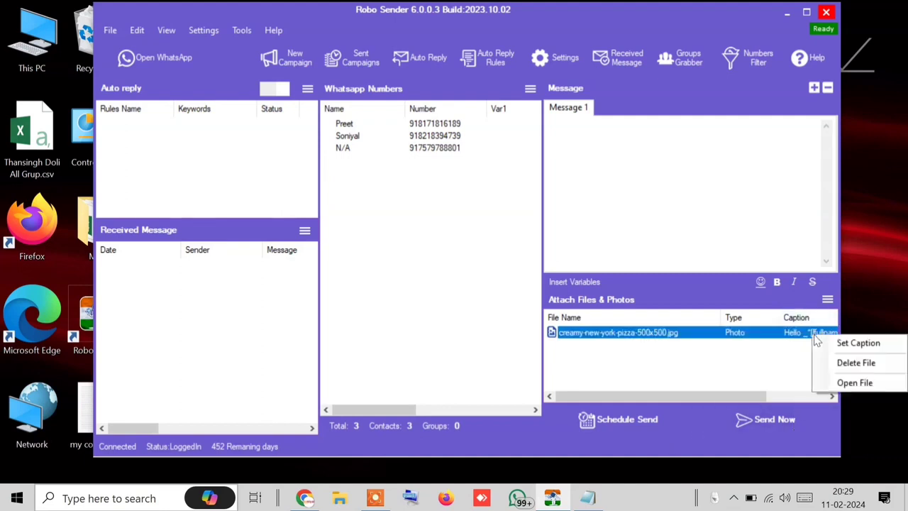
click(745, 373)
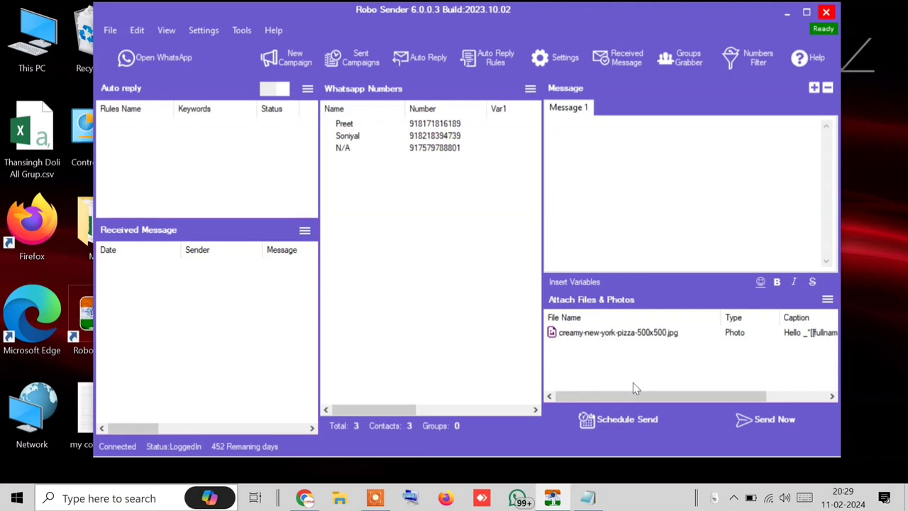
Step: Send the captioned pizza photo to all three contacts in Blind Mode, then open WhatsApp
click(749, 422)
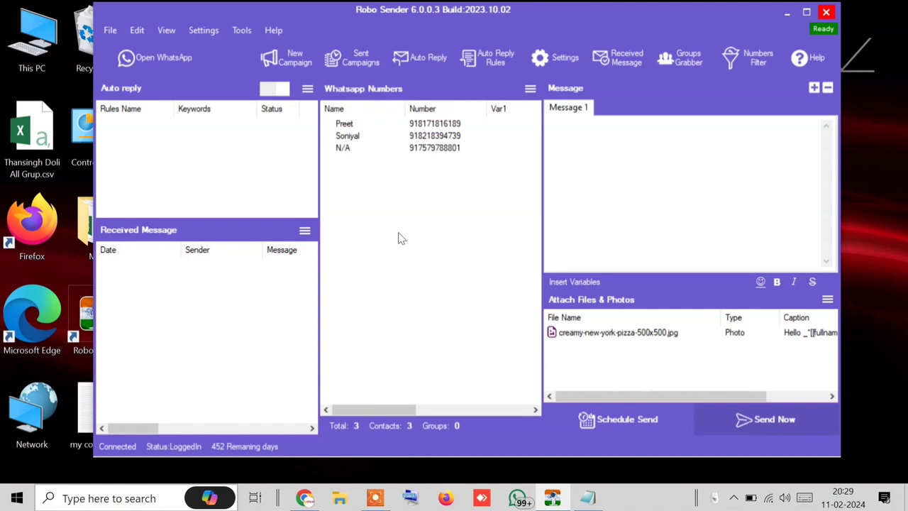
click(348, 260)
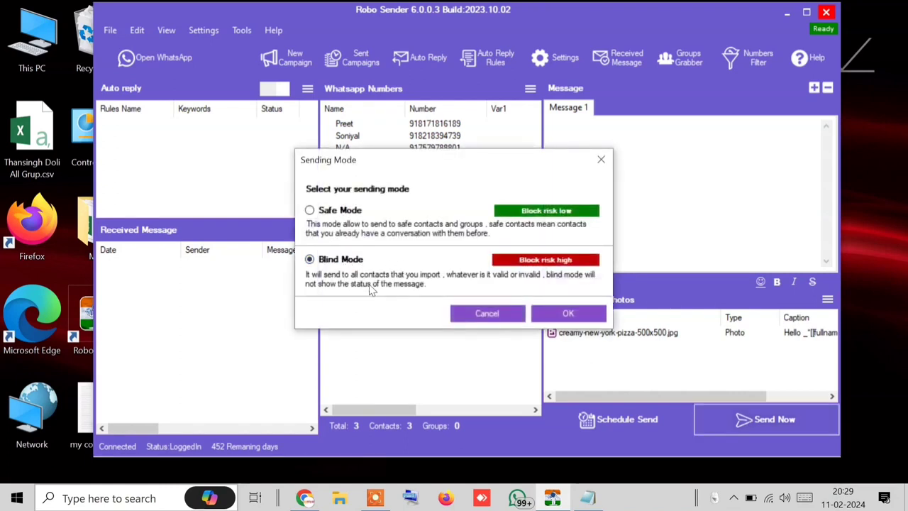
click(568, 314)
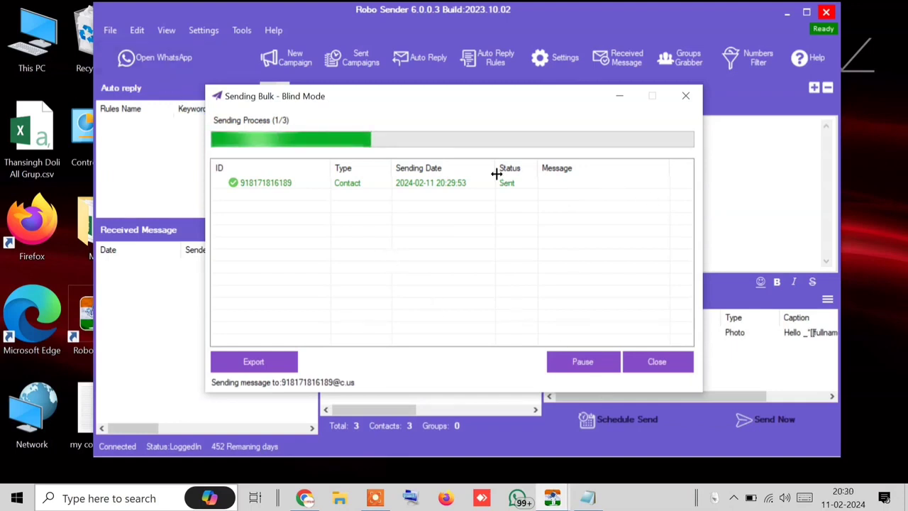
click(151, 60)
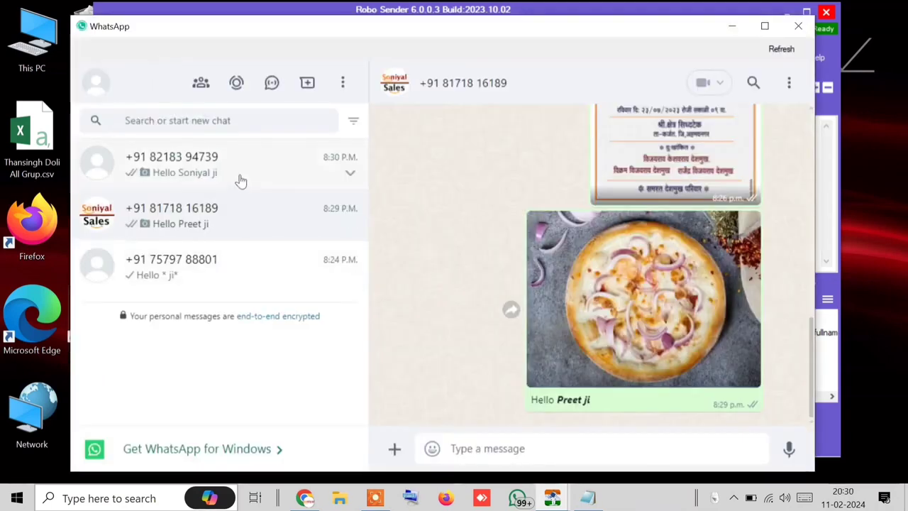
Step: Check the second contact's, business account's and unnamed contact's chats for the captioned pizza photo
click(240, 180)
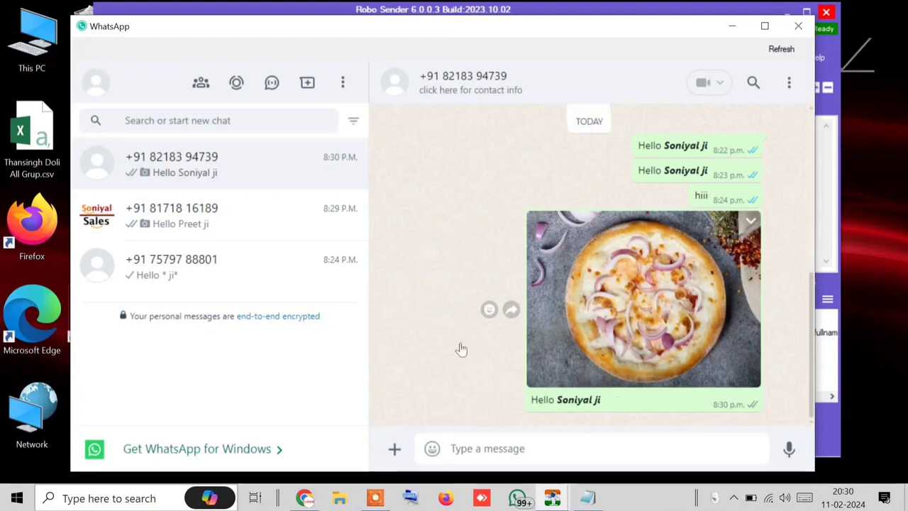
click(234, 223)
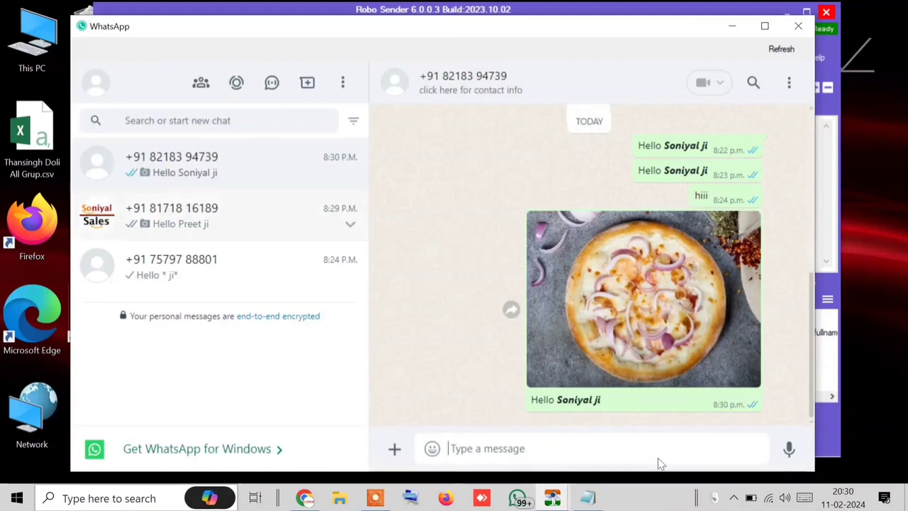
click(192, 269)
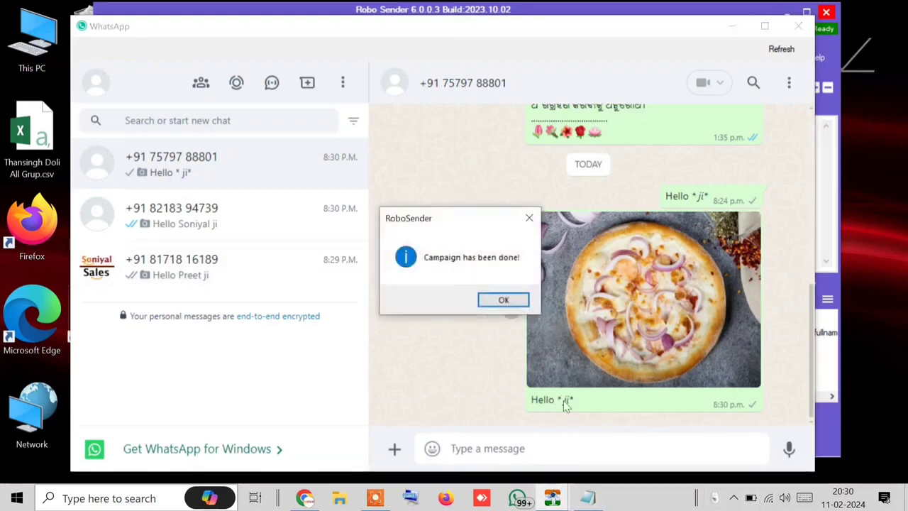
Step: Dismiss the 'Campaign has been done' notice, recheck two chats, and close WhatsApp
click(503, 300)
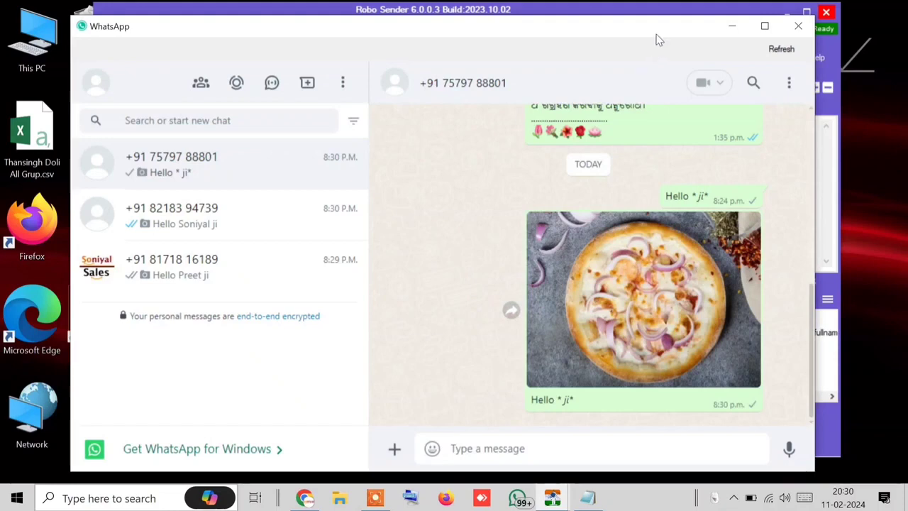
drag(657, 29, 708, 276)
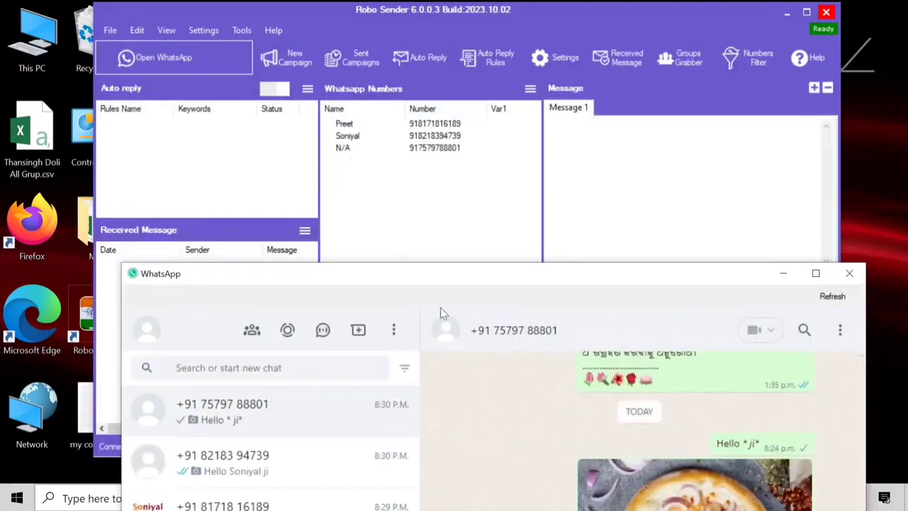
drag(468, 285, 460, 25)
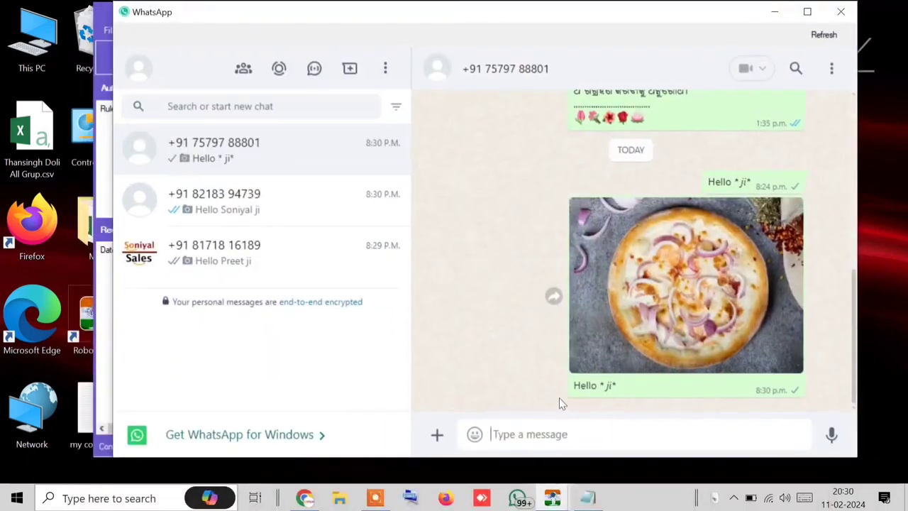
click(257, 214)
click(237, 261)
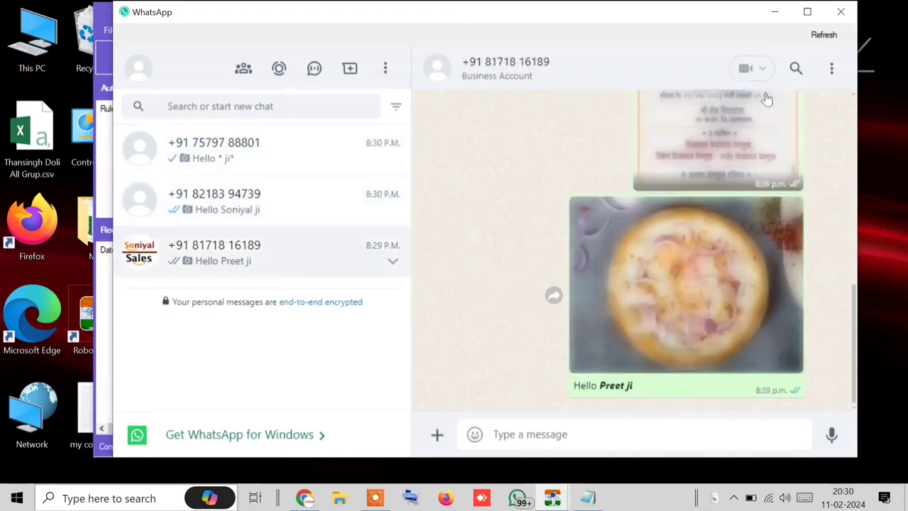
click(839, 12)
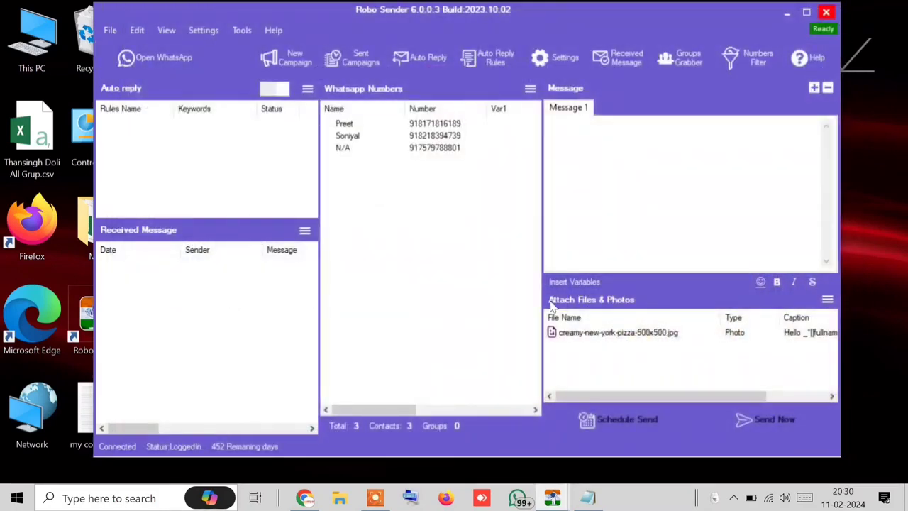
Step: Delete the pizza photo attachment, then try adding a video and cancel the file picker
right_click(587, 333)
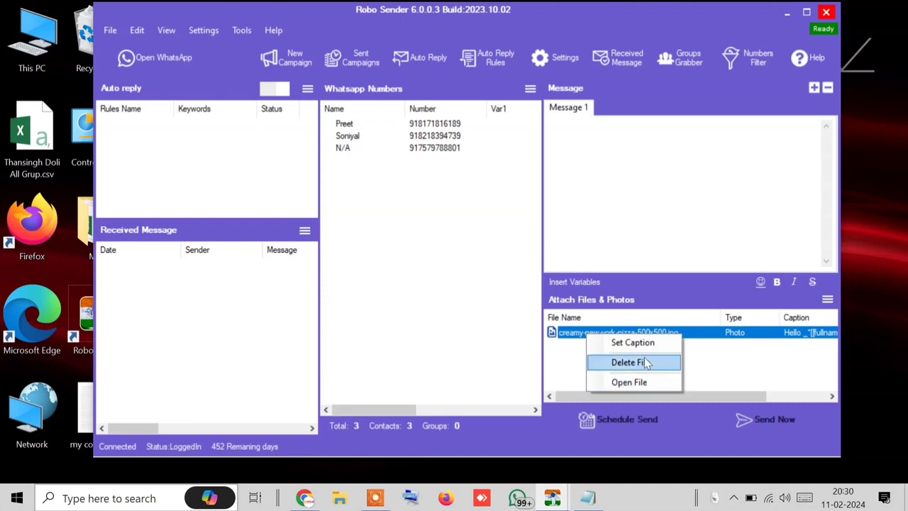
click(646, 363)
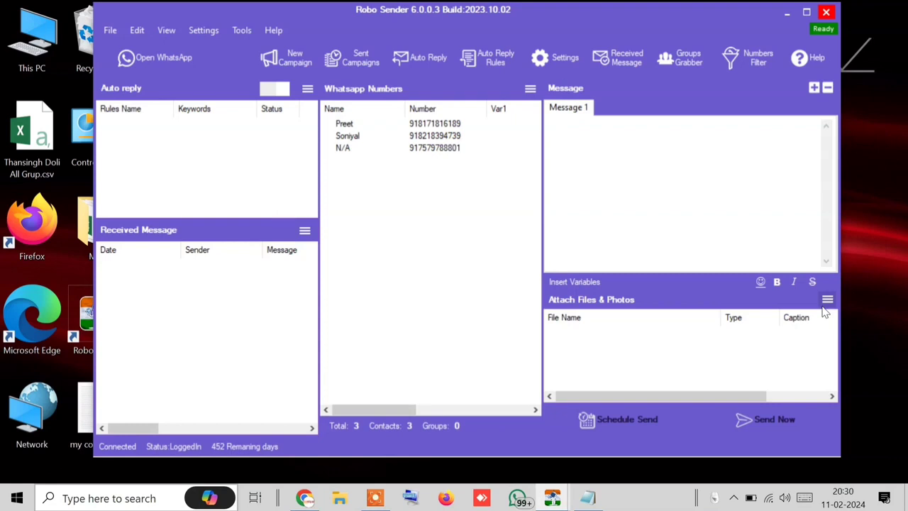
click(827, 303)
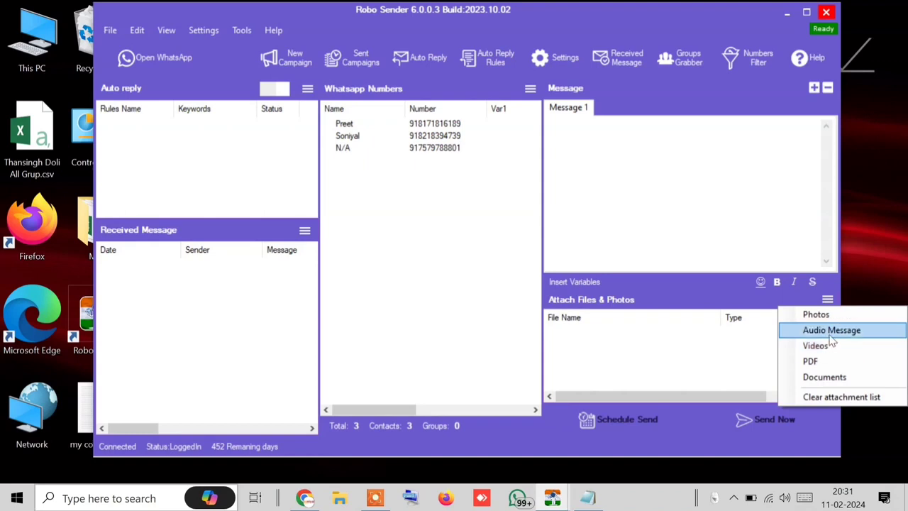
click(826, 348)
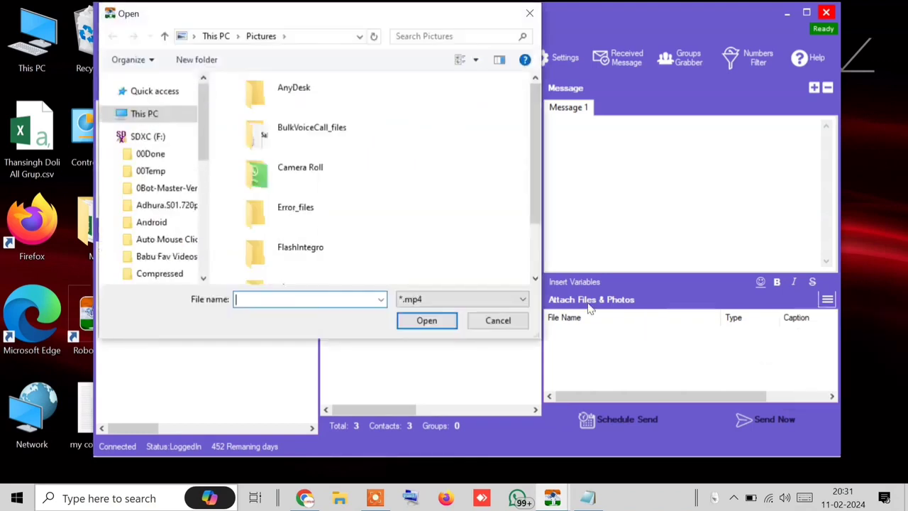
scroll(269, 212, down, 2)
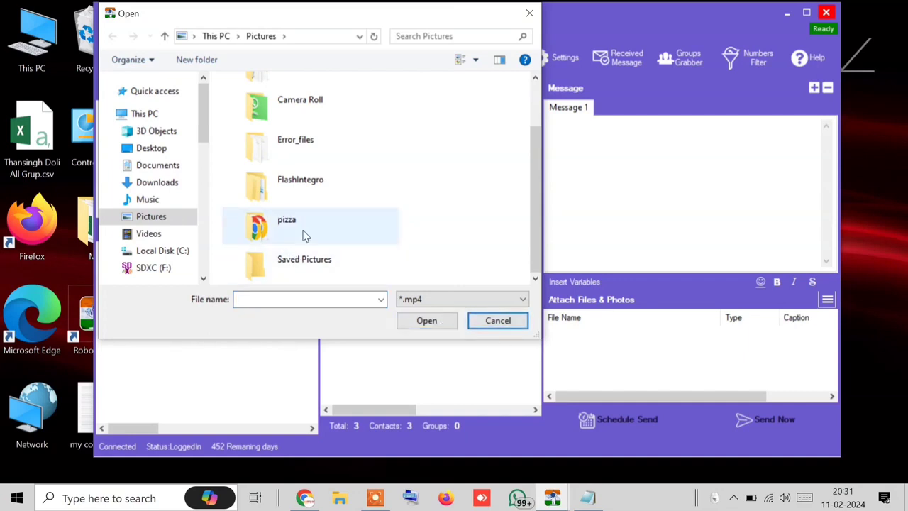
scroll(333, 195, up, 2)
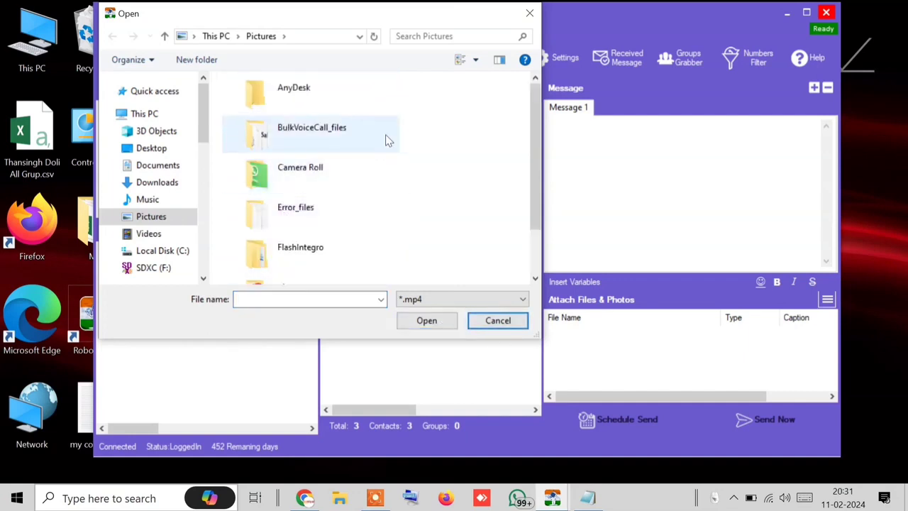
click(498, 322)
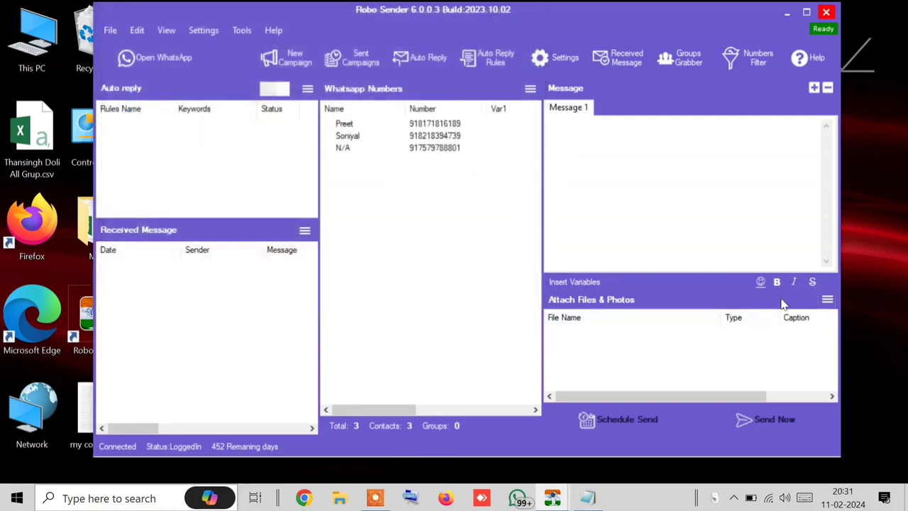
click(828, 300)
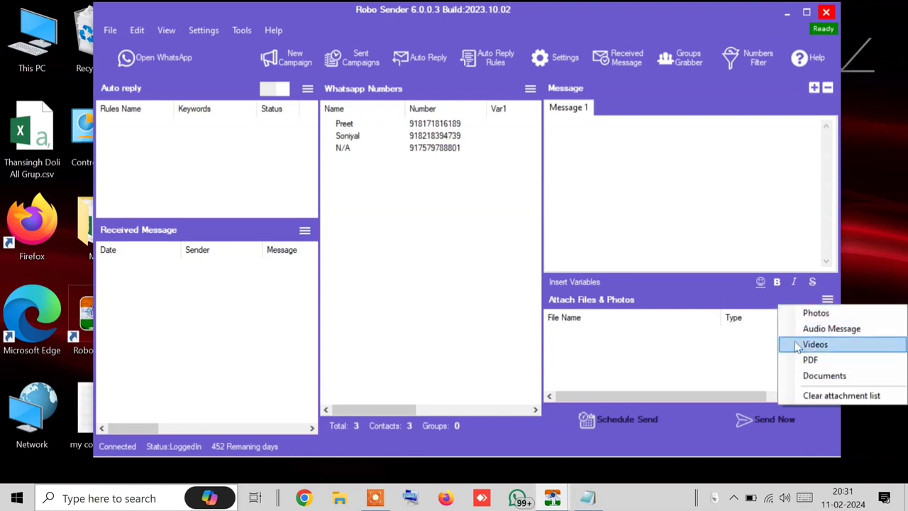
Step: Reopen WhatsApp on the business account's chat and dismiss the Windows-app calling prompt
click(185, 47)
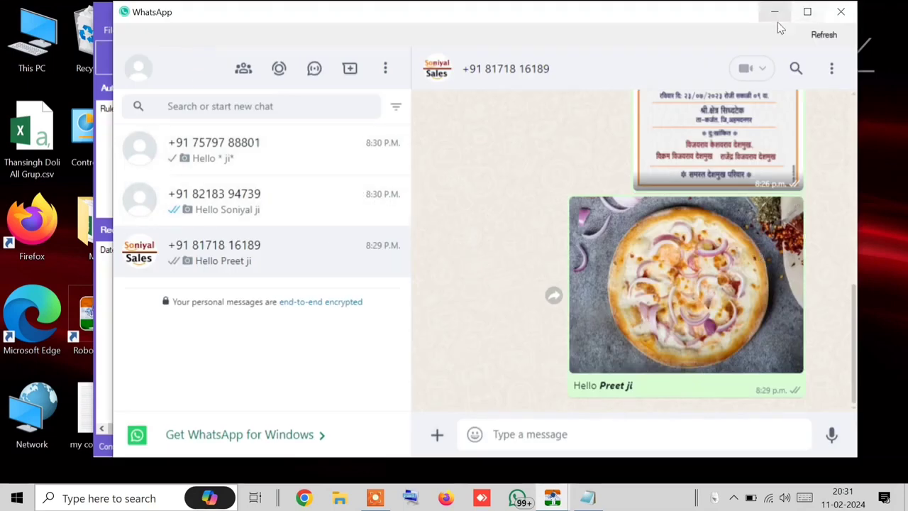
click(747, 70)
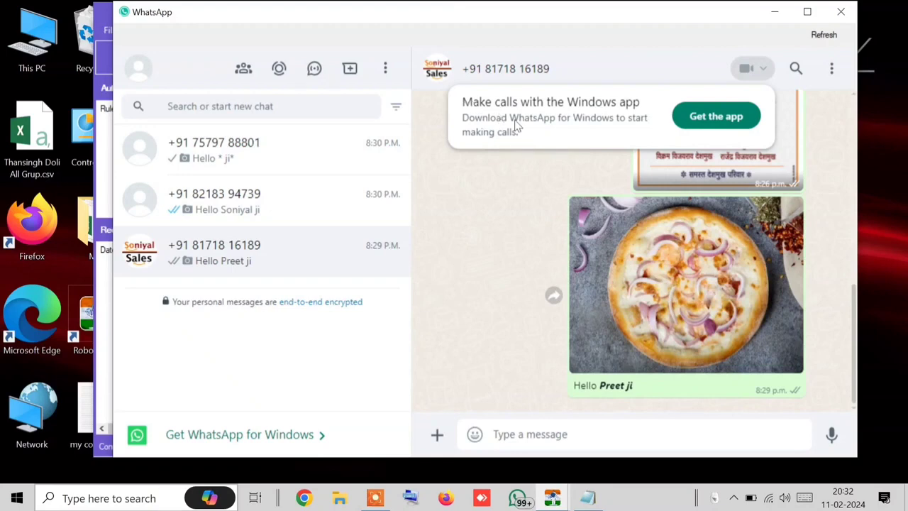
click(750, 67)
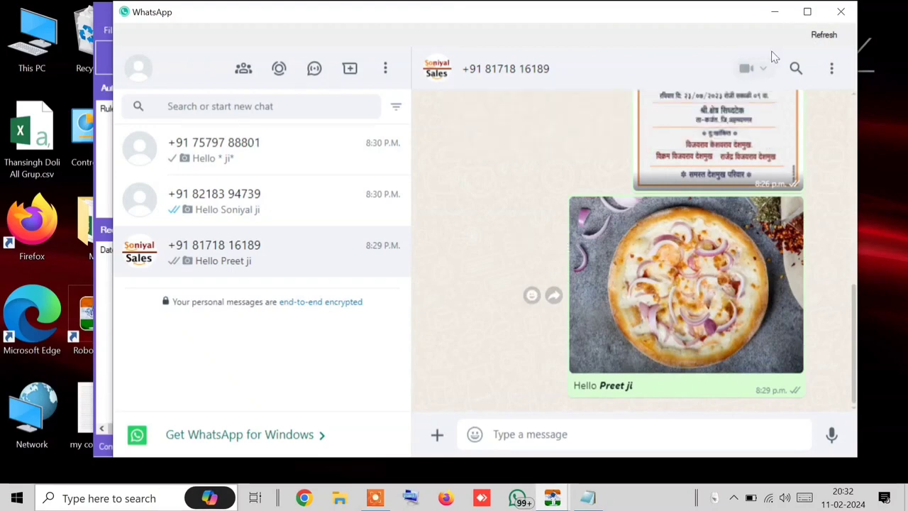
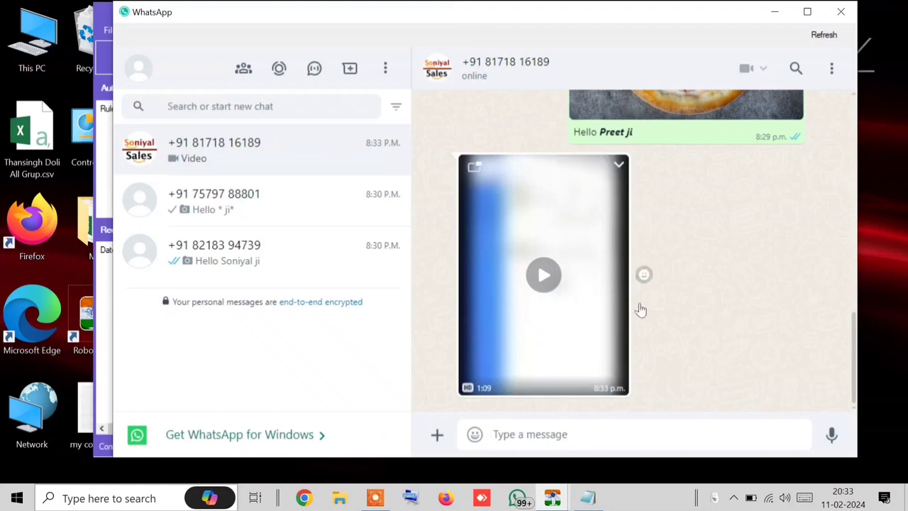
Step: Cancel and restart the 8 MB video download, then minimise WhatsApp from the other chat
click(551, 281)
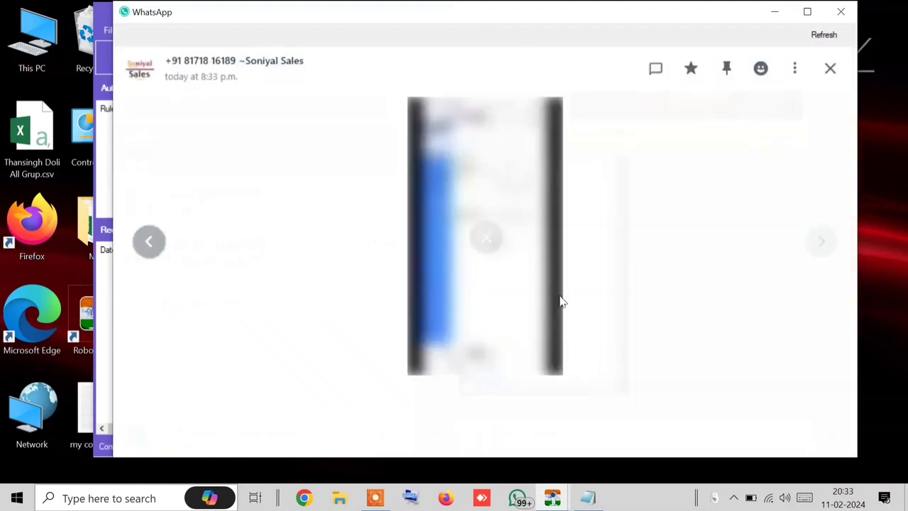
click(488, 241)
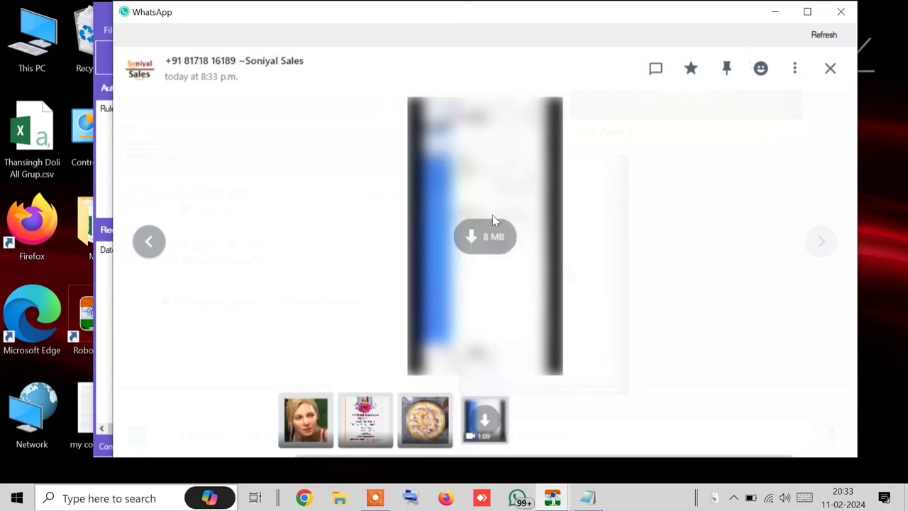
click(797, 73)
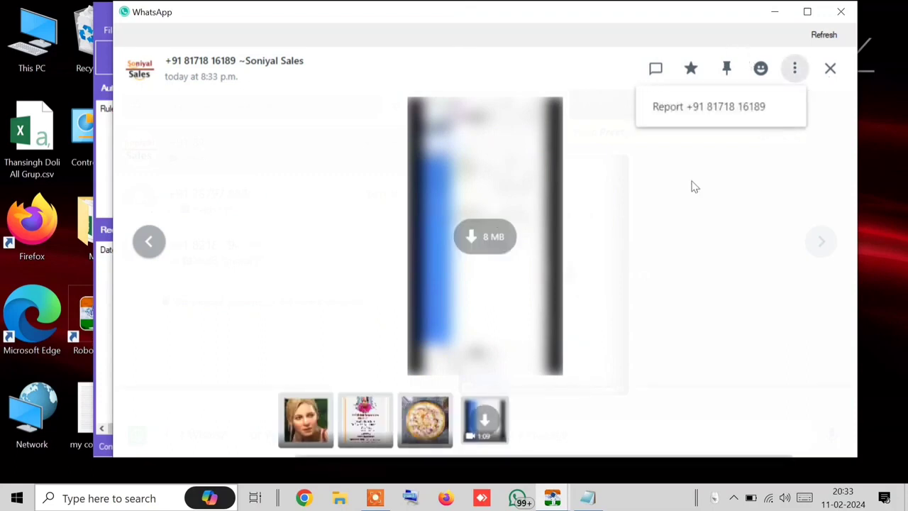
click(692, 181)
click(546, 266)
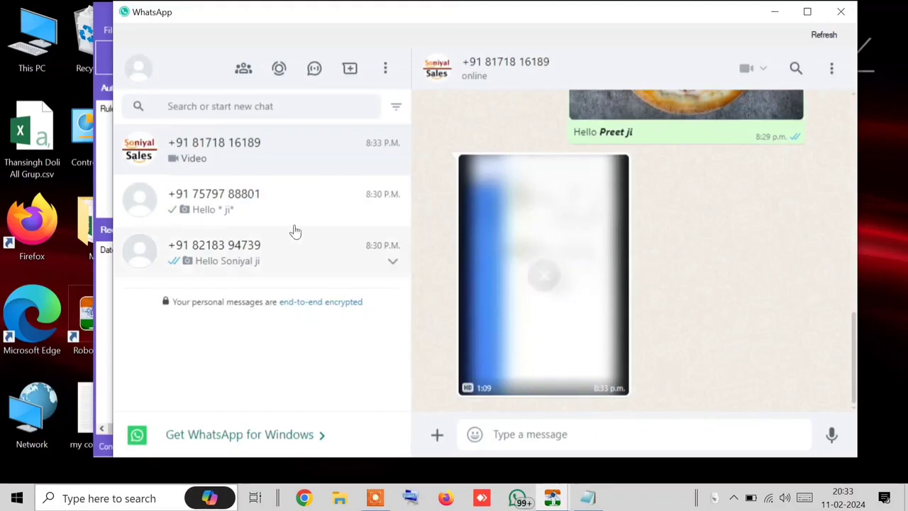
click(243, 186)
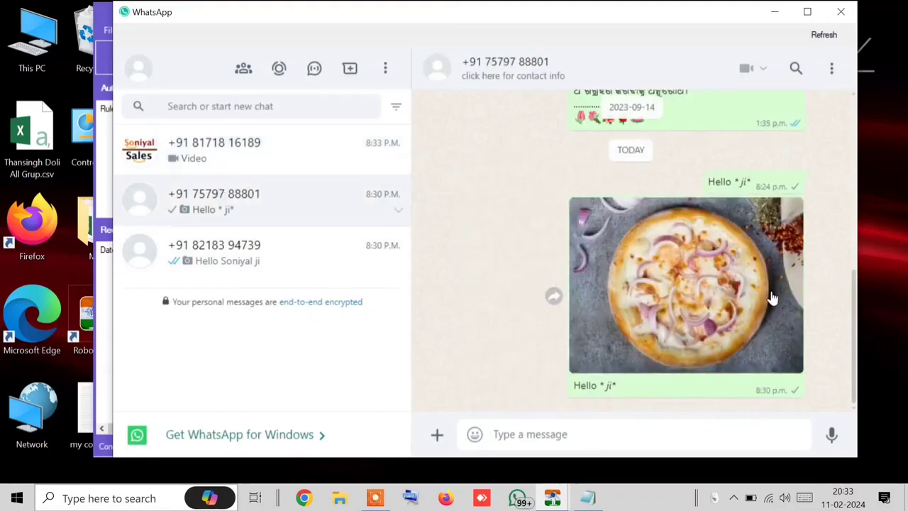
click(773, 11)
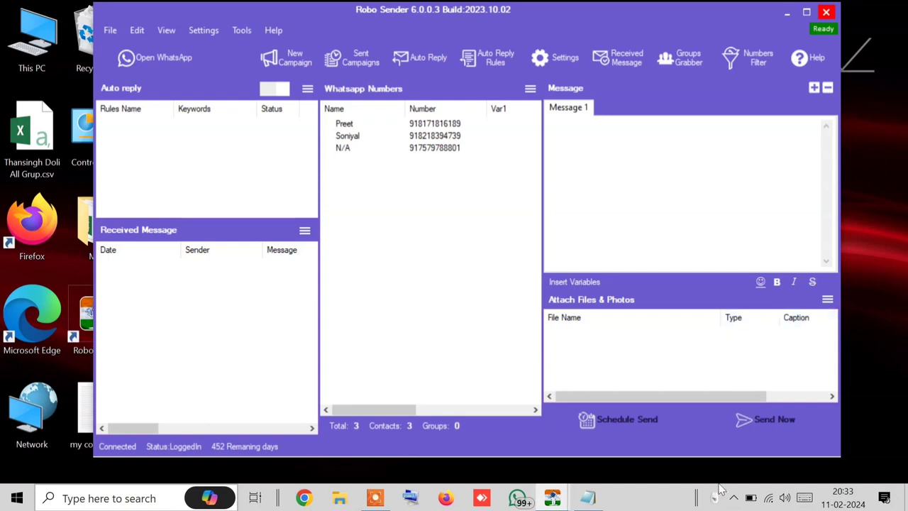
Step: Review the 3/3 bulk sending report showing all three contacts Sent, close it, and return to WhatsApp
click(553, 498)
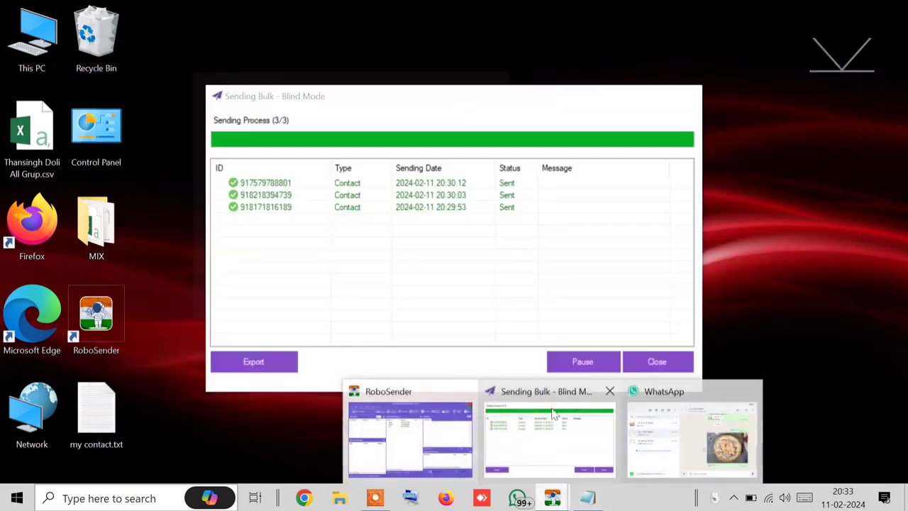
click(568, 443)
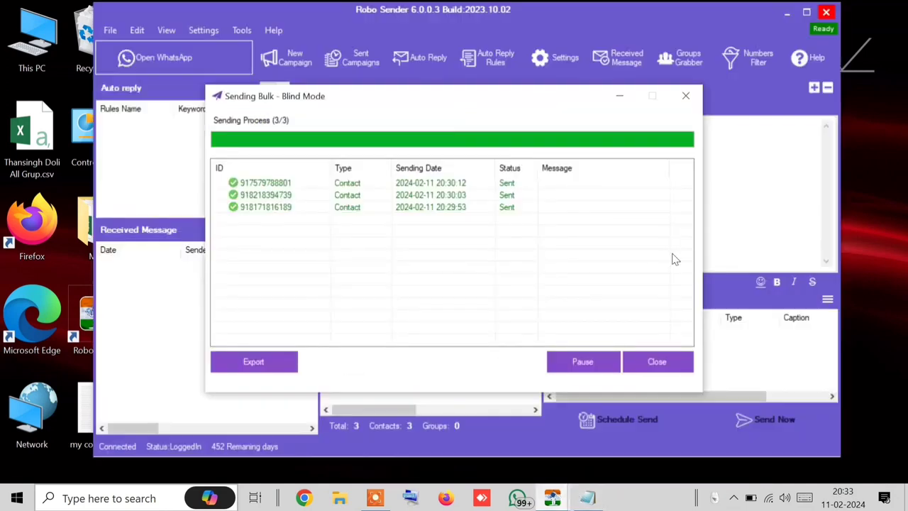
click(656, 363)
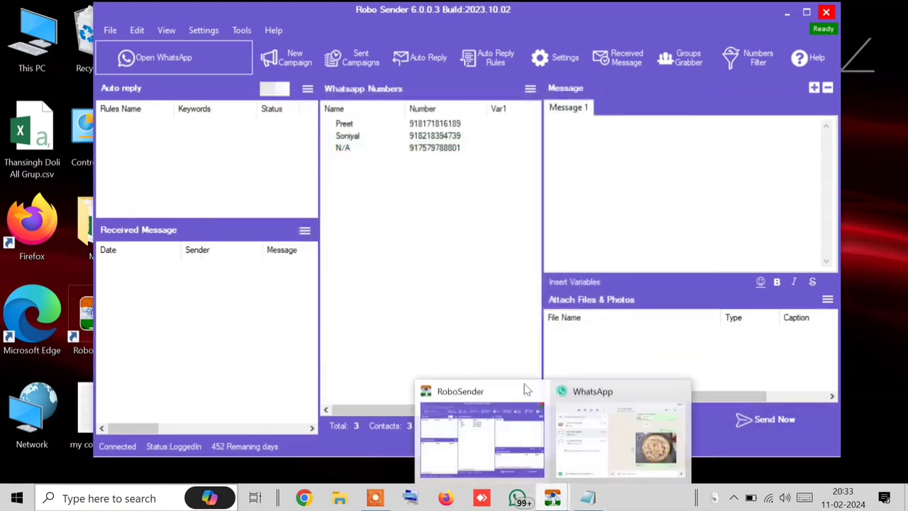
click(607, 461)
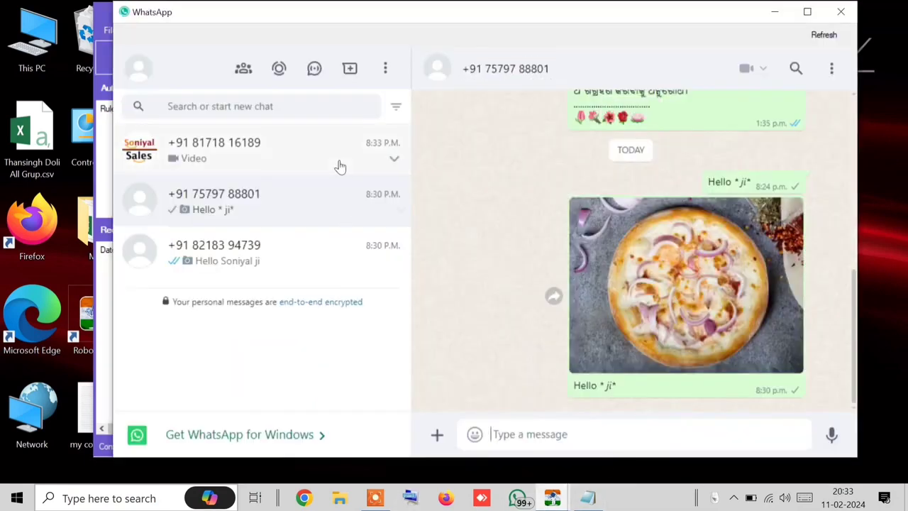
Step: Download the 1:09 video from the Soniyal Sales chat and show the mp4 in Downloads
click(340, 169)
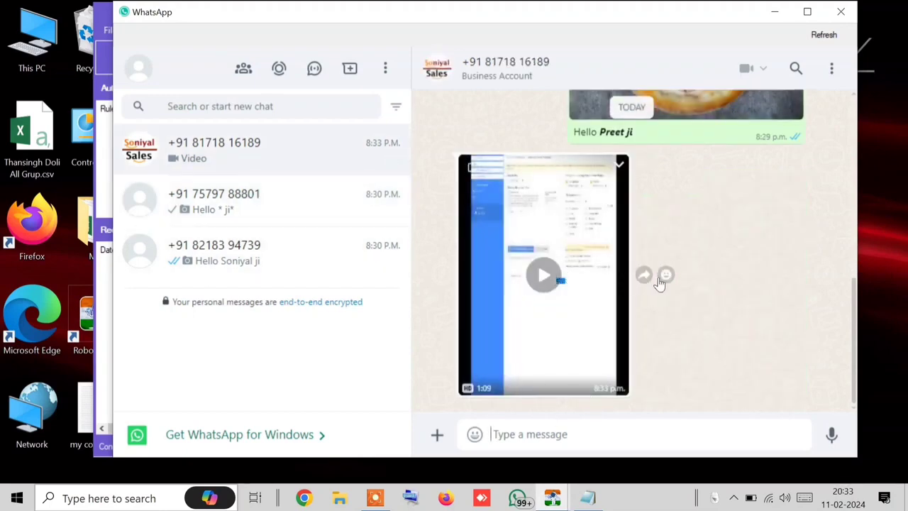
click(620, 164)
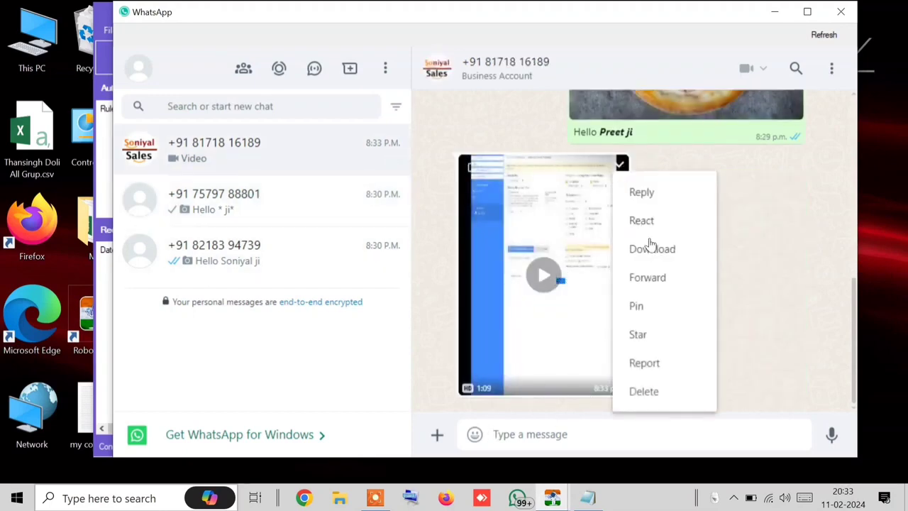
click(654, 250)
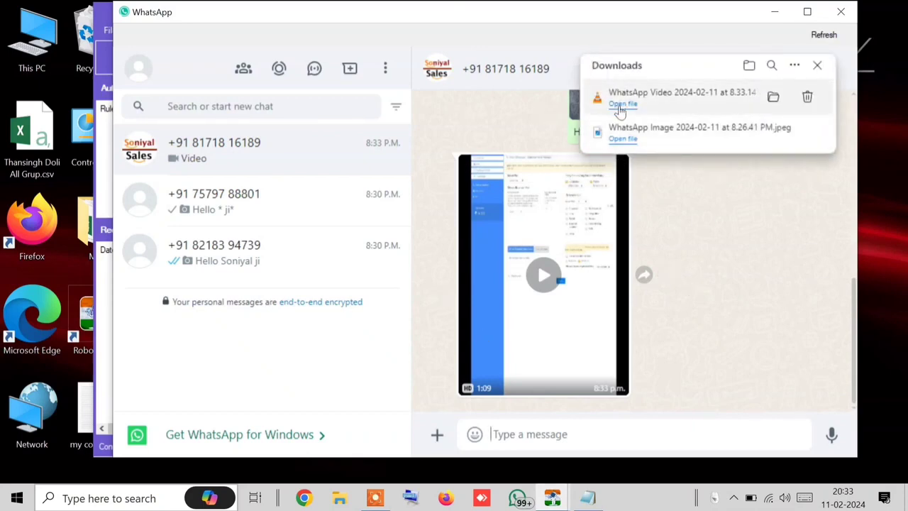
click(772, 96)
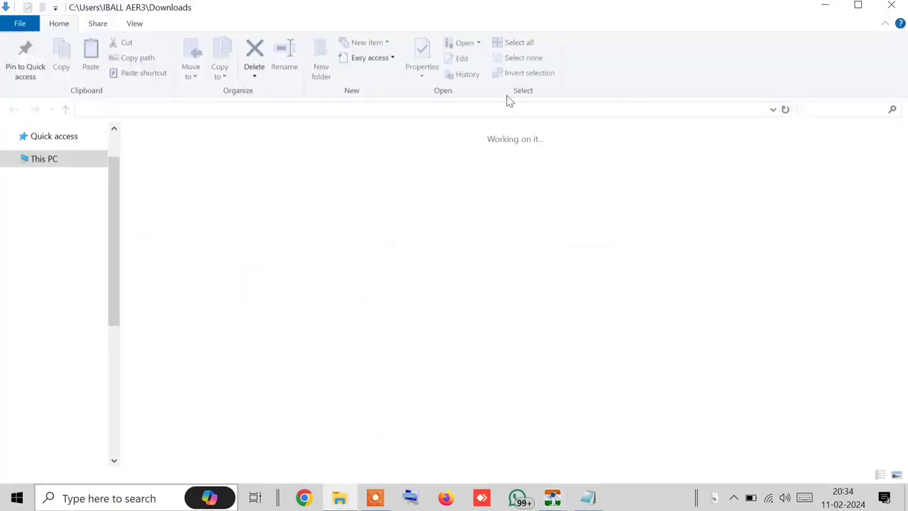
Step: Close the Downloads folder and the downloads list, then hide WhatsApp
click(859, 8)
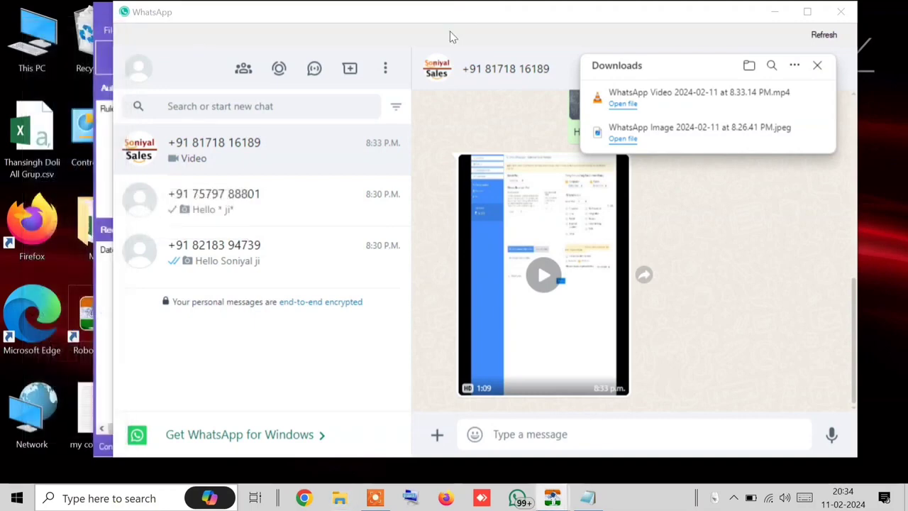
click(110, 27)
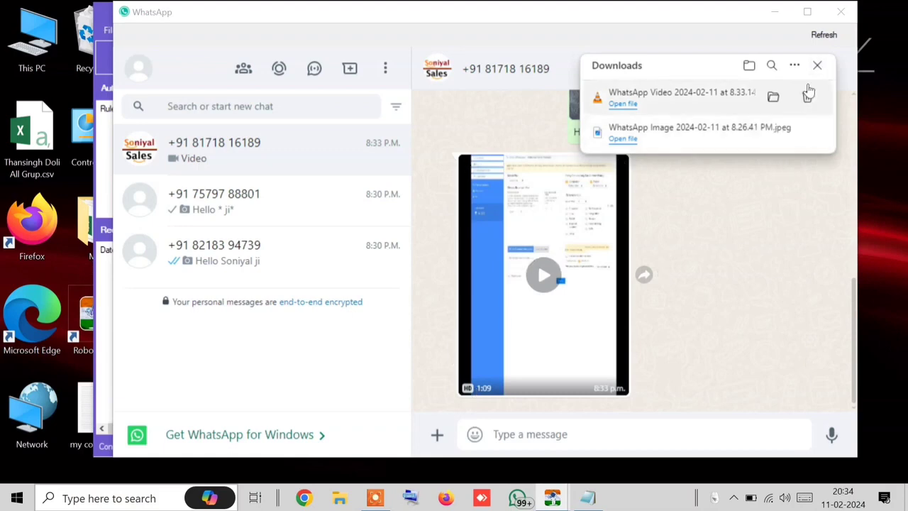
click(816, 66)
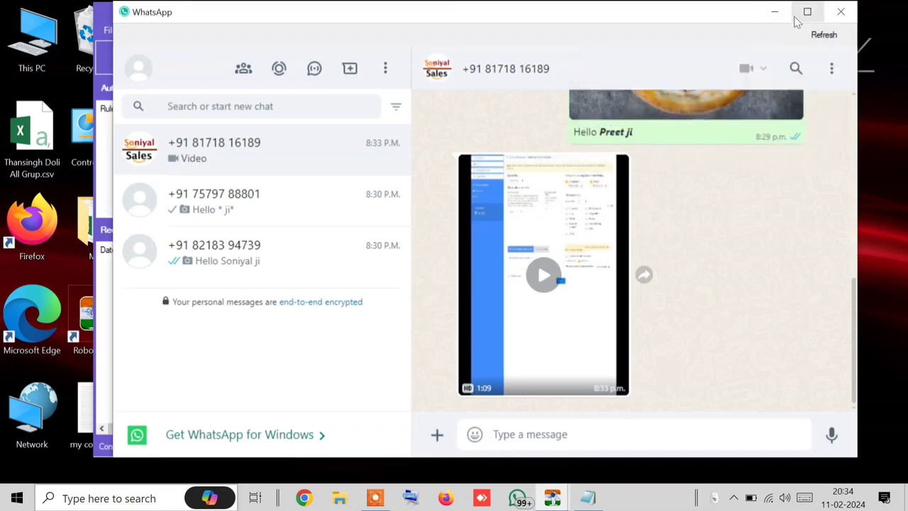
click(842, 13)
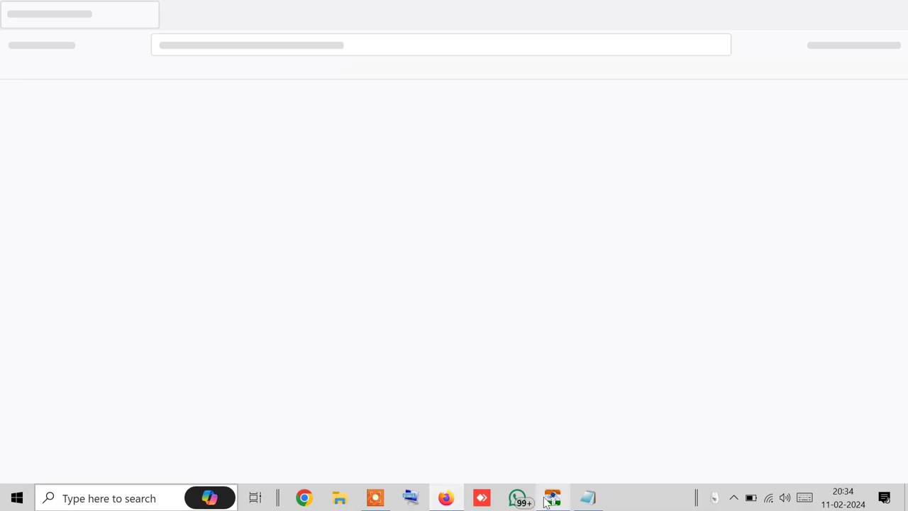
Step: Switch from Robo Sender to the Firefox new tab
mouse_move(552, 500)
click(549, 443)
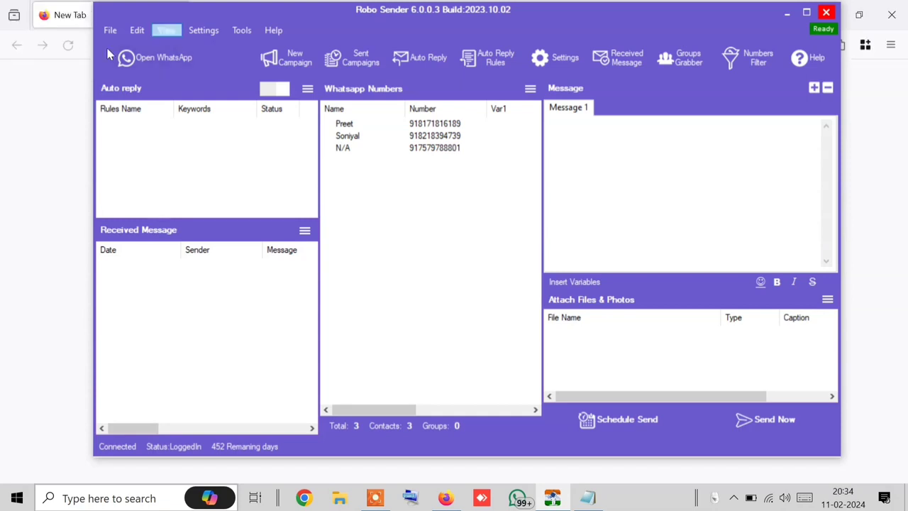
click(74, 29)
Step: Search Google for 'compress video online' and look over the results
click(217, 45)
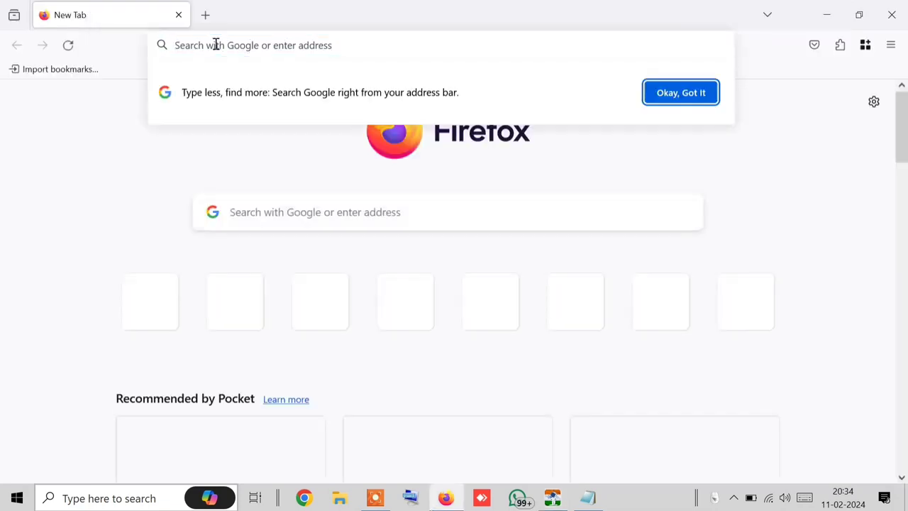
text(conve)
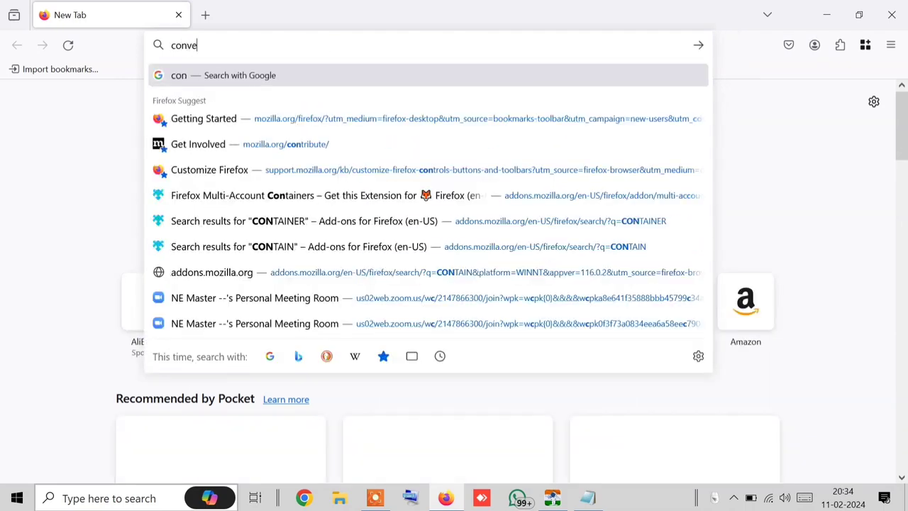
text(rt vide)
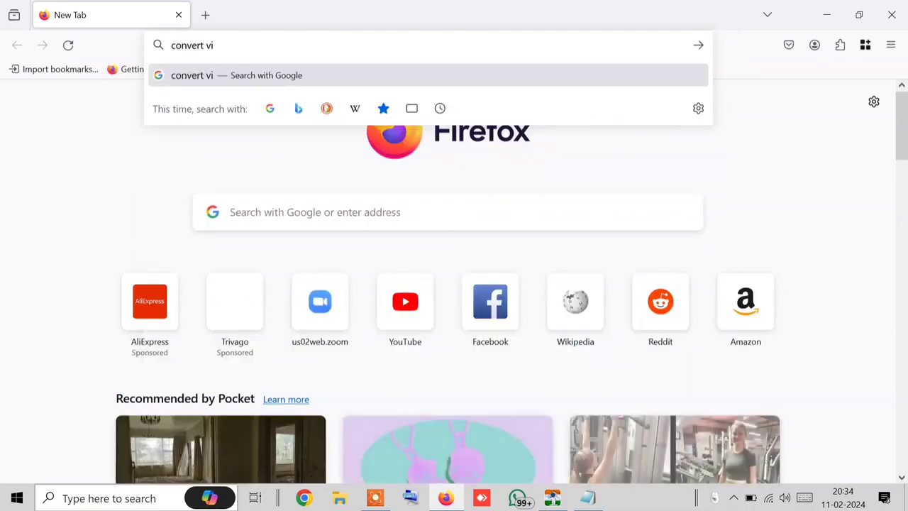
key(BackSpace)
key(BackSpace)
key(BackSpace)
key(BackSpace)
key(BackSpace)
key(BackSpace)
key(BackSpace)
key(BackSpace)
key(BackSpace)
key(BackSpace)
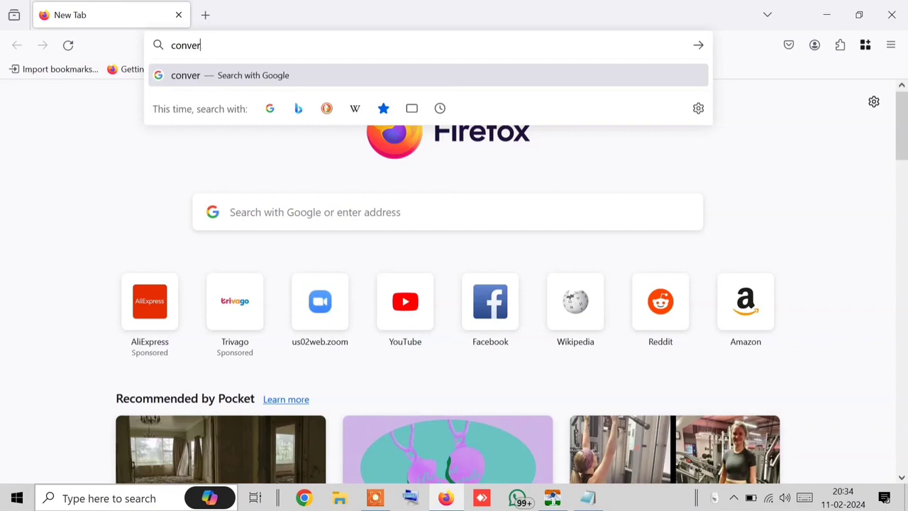
text(mpress)
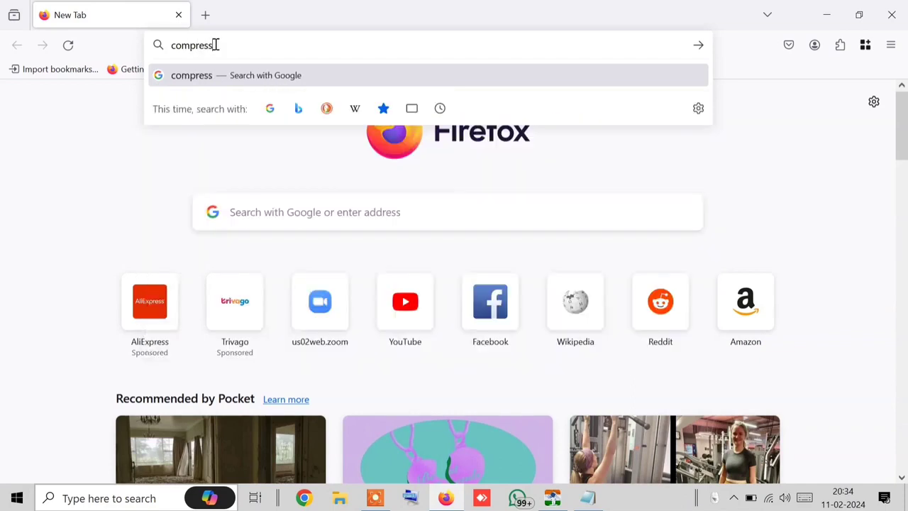
text( vid)
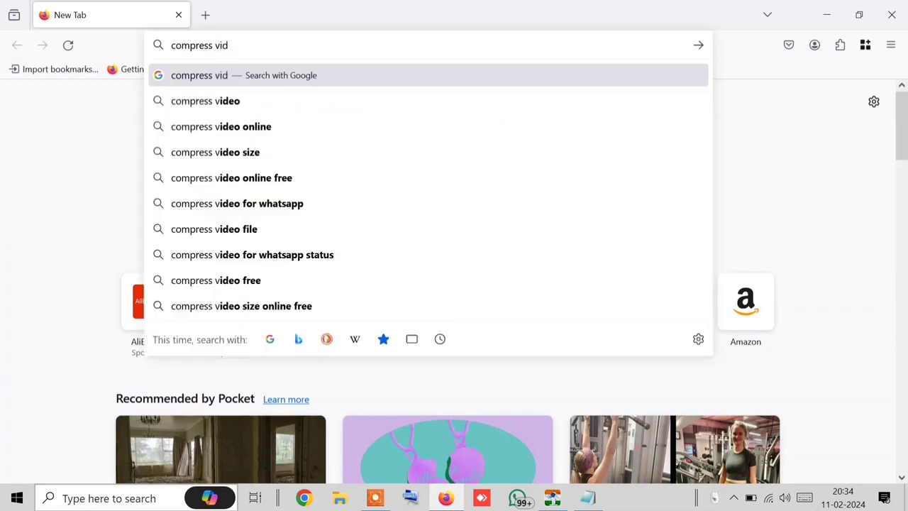
text(eo online)
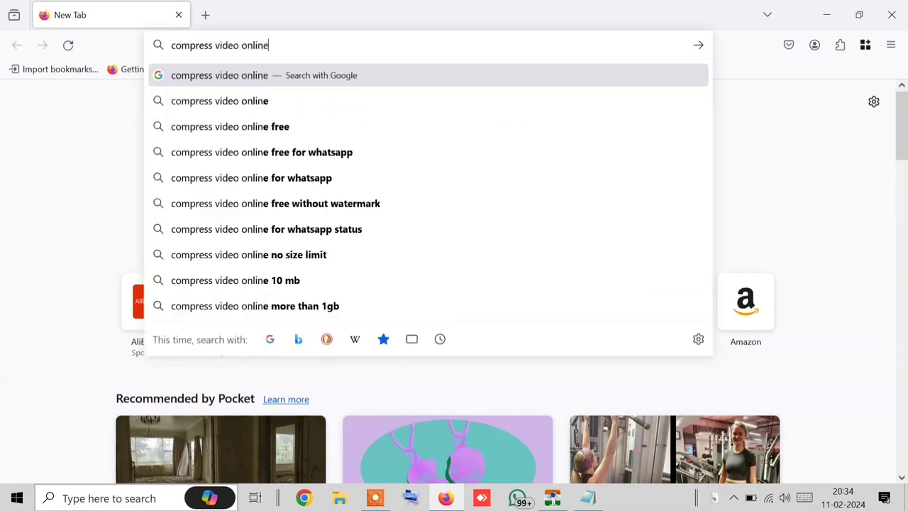
key(Return)
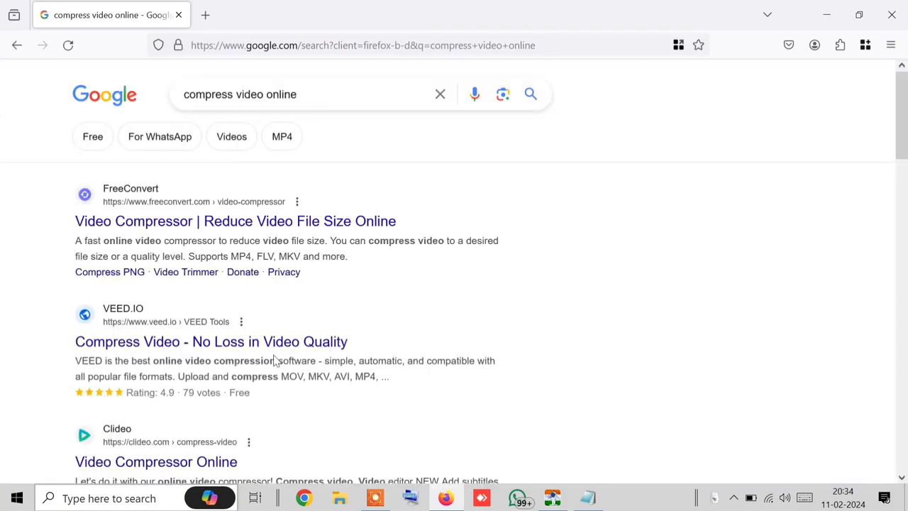
scroll(165, 383, down, 4)
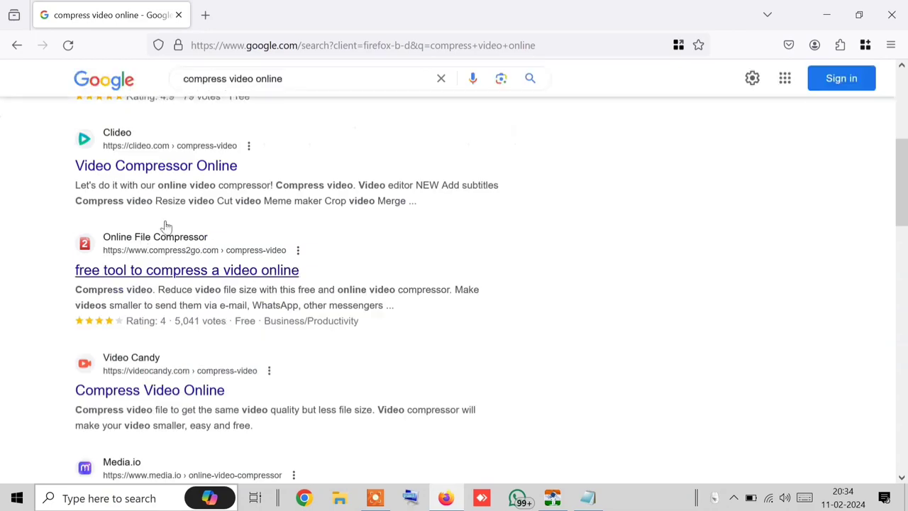
scroll(205, 269, down, 1)
scroll(207, 270, up, 5)
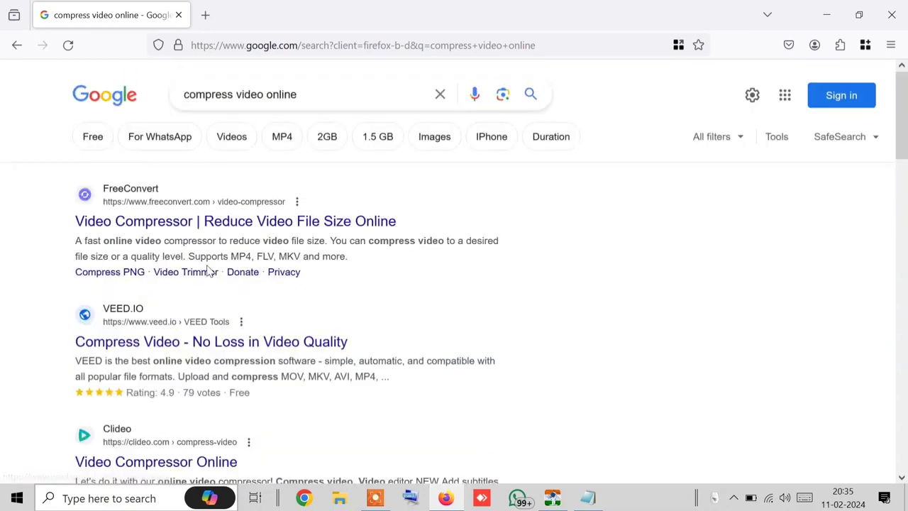
Step: Open FreeConvert's Video Compressor and upload the 7.96 MB WhatsApp mp4 from Downloads
click(158, 225)
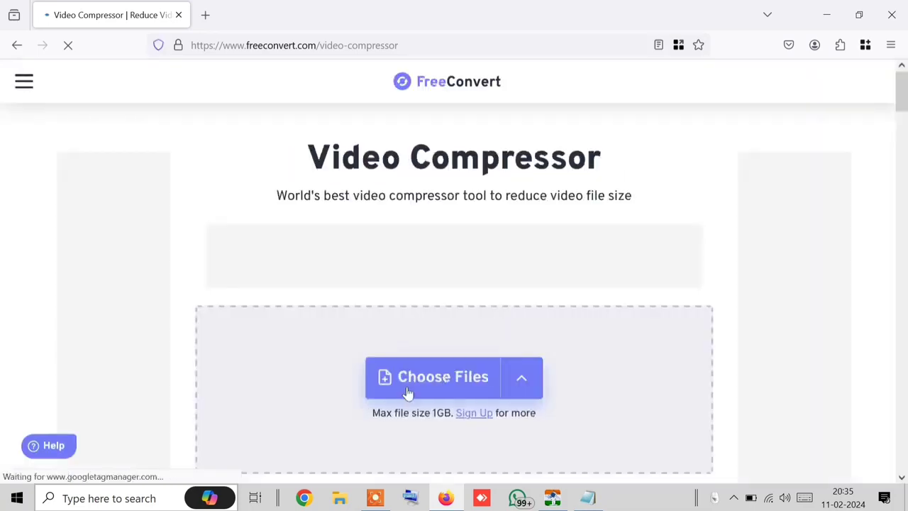
mouse_move(408, 392)
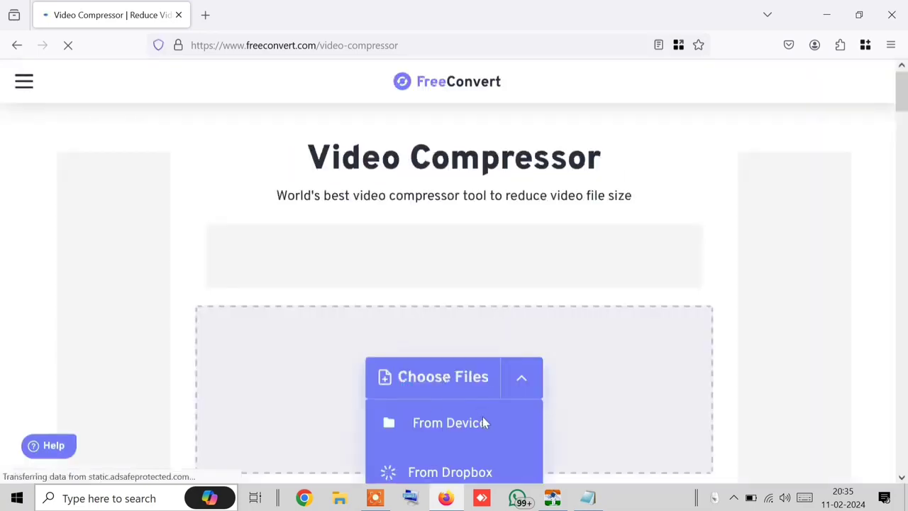
click(342, 499)
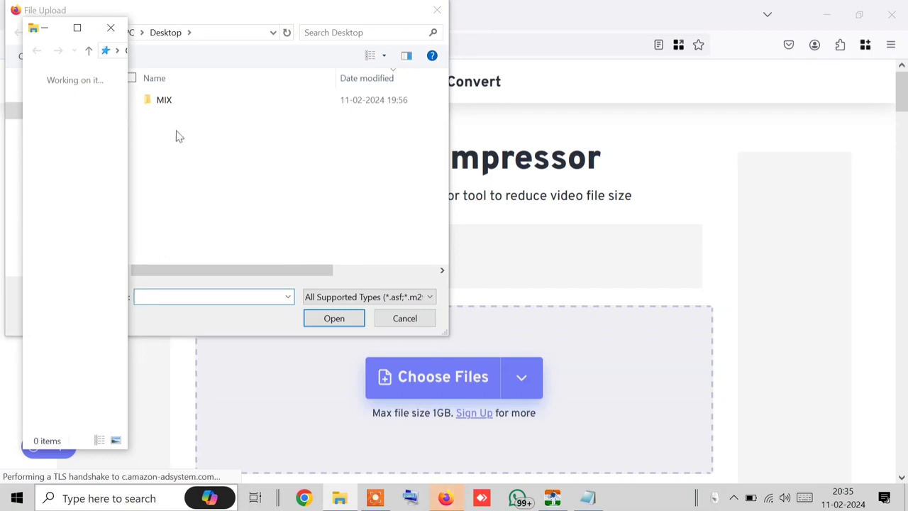
click(116, 32)
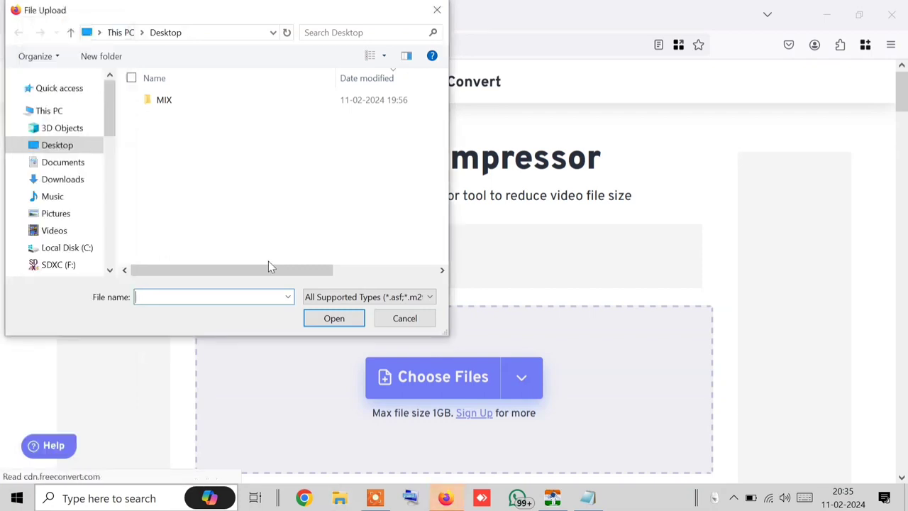
click(73, 180)
double_click(157, 117)
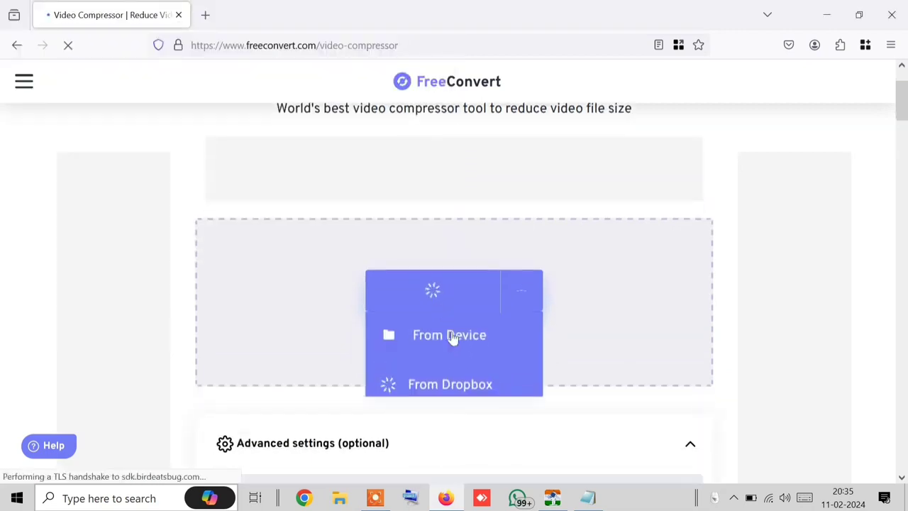
scroll(454, 338, down, 4)
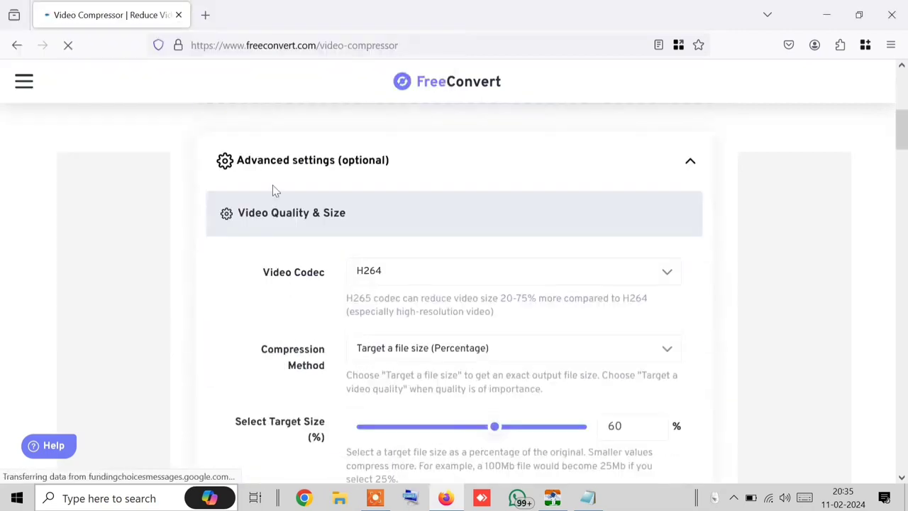
scroll(328, 174, down, 10)
scroll(319, 214, up, 6)
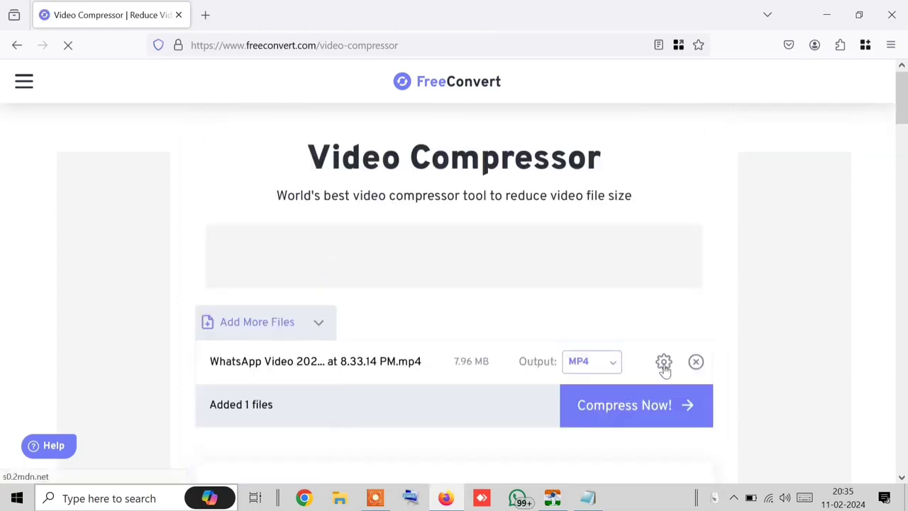
scroll(397, 330, down, 3)
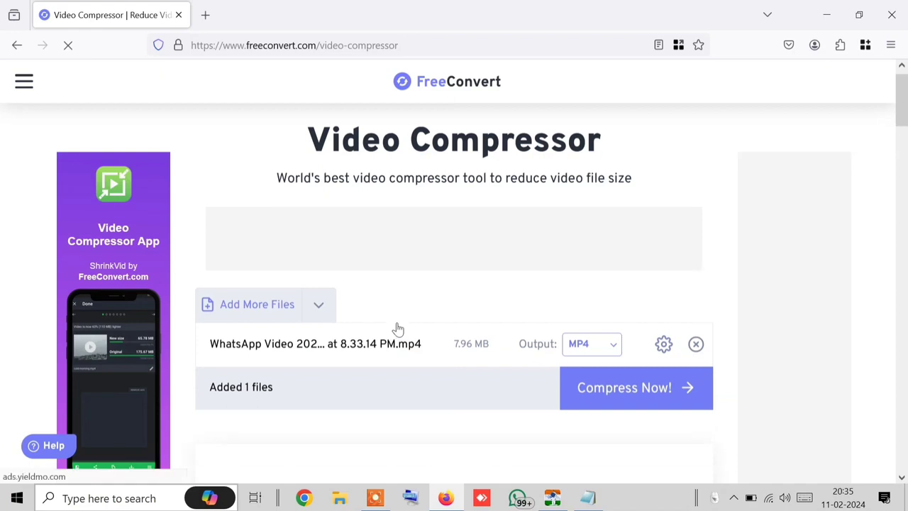
Step: Set Compression Method to 'Target a file size (MB)' with a 1 MB target and apply
click(664, 140)
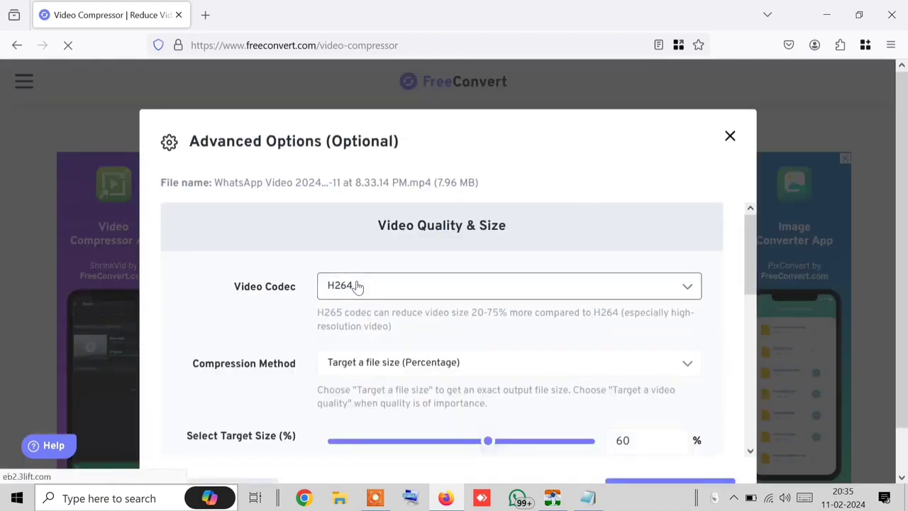
scroll(355, 287, down, 2)
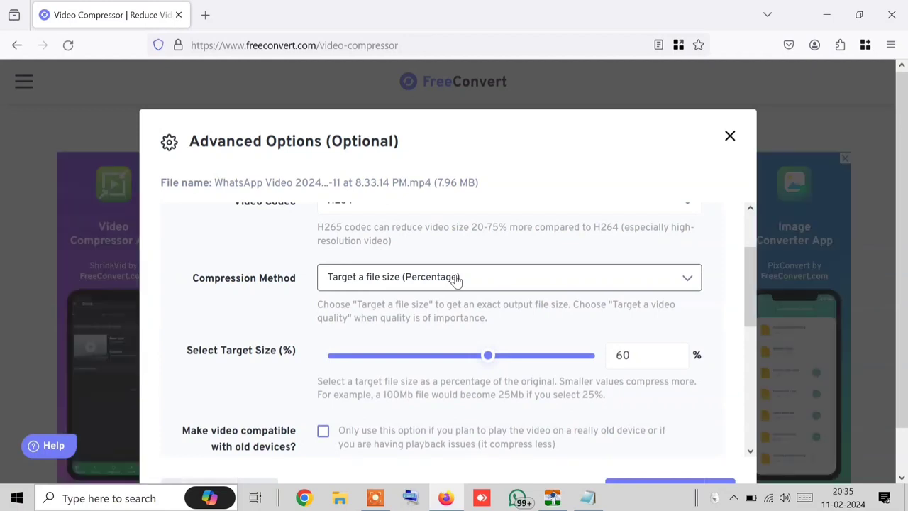
click(365, 287)
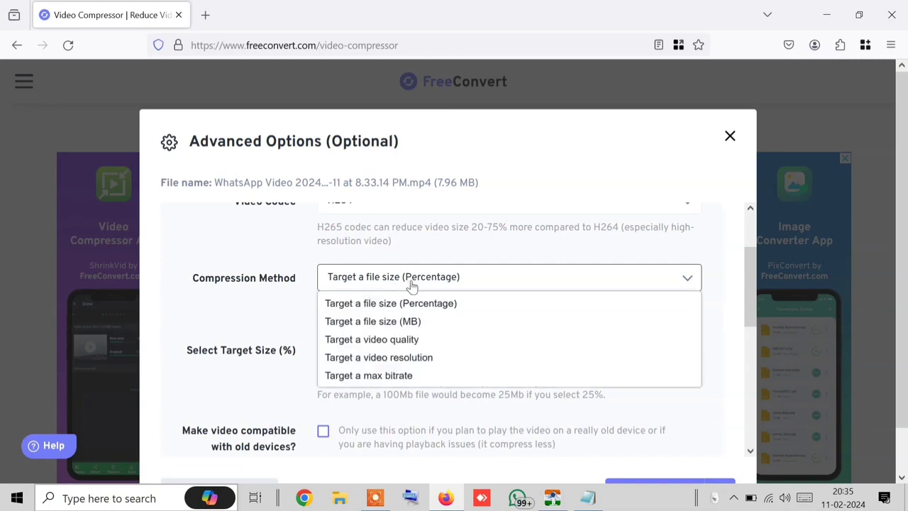
click(404, 323)
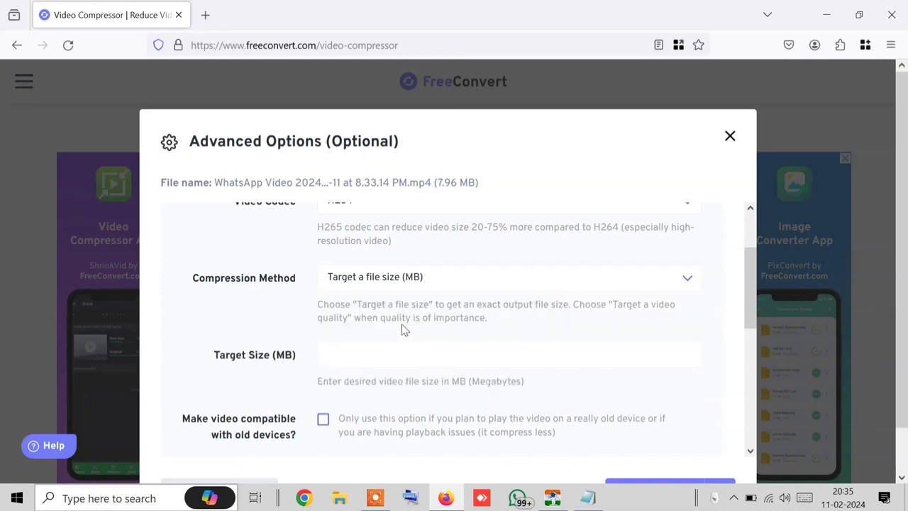
click(392, 348)
double_click(543, 400)
click(542, 400)
scroll(438, 378, down, 3)
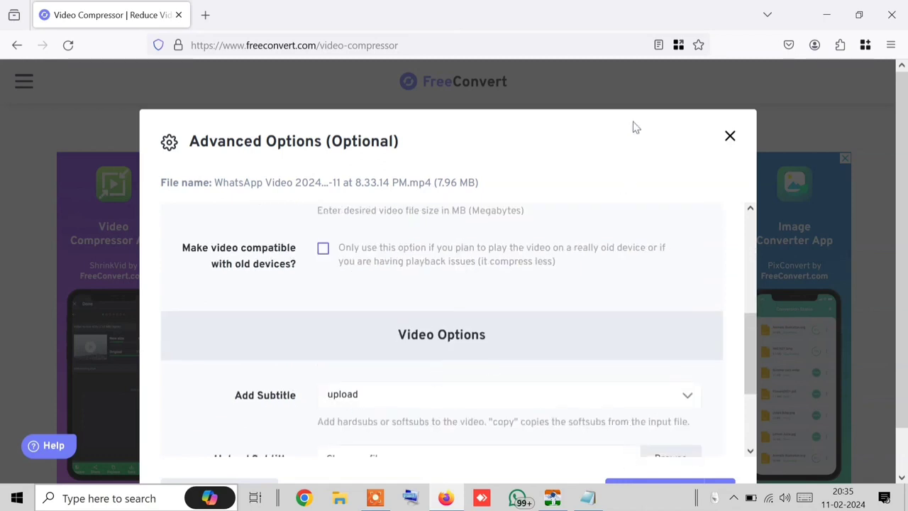
click(678, 486)
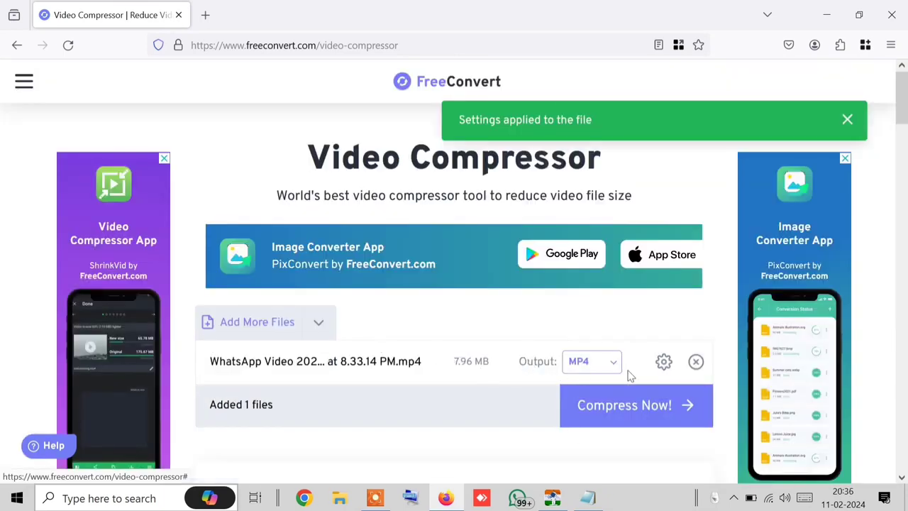
Step: Start compressing the WhatsApp mp4, and close the Notepad contact list with Don't Save
click(653, 418)
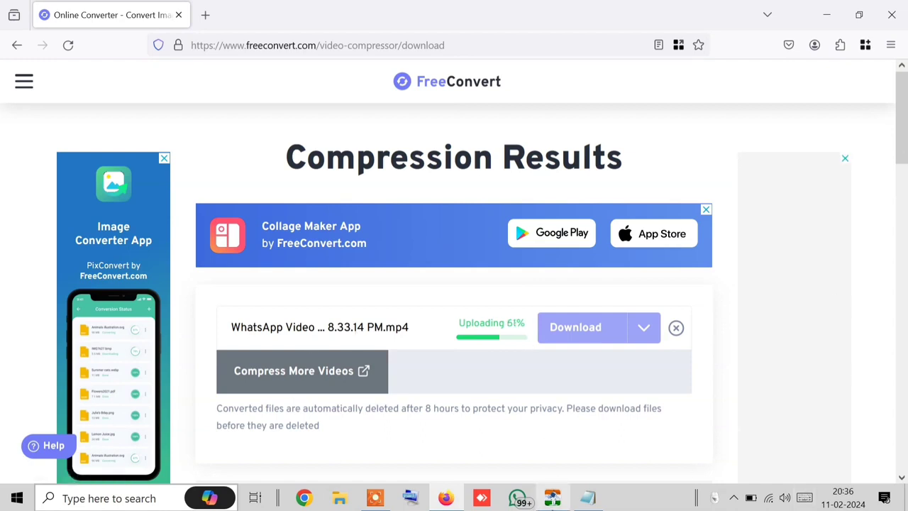
mouse_move(592, 501)
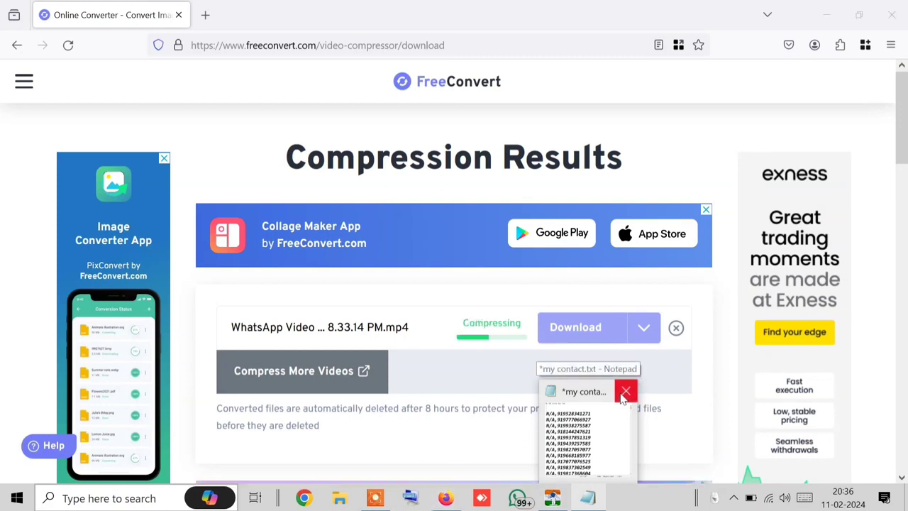
click(624, 392)
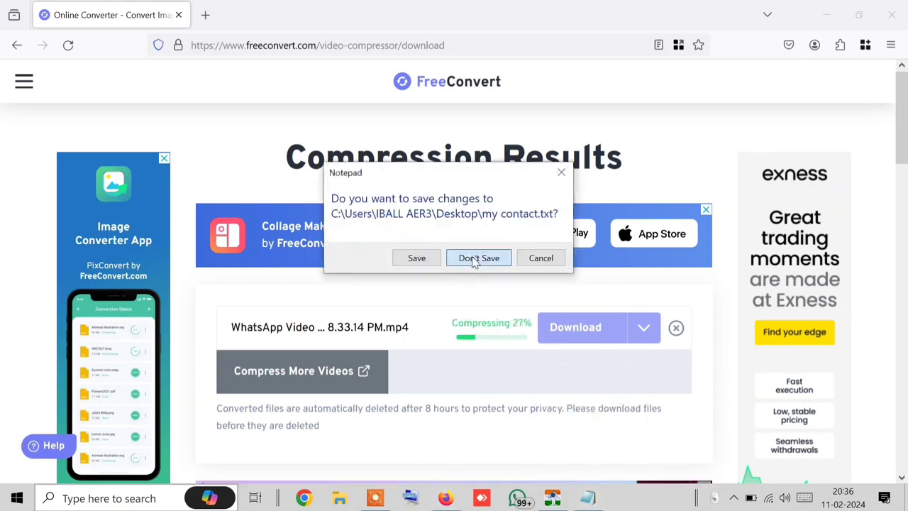
click(474, 260)
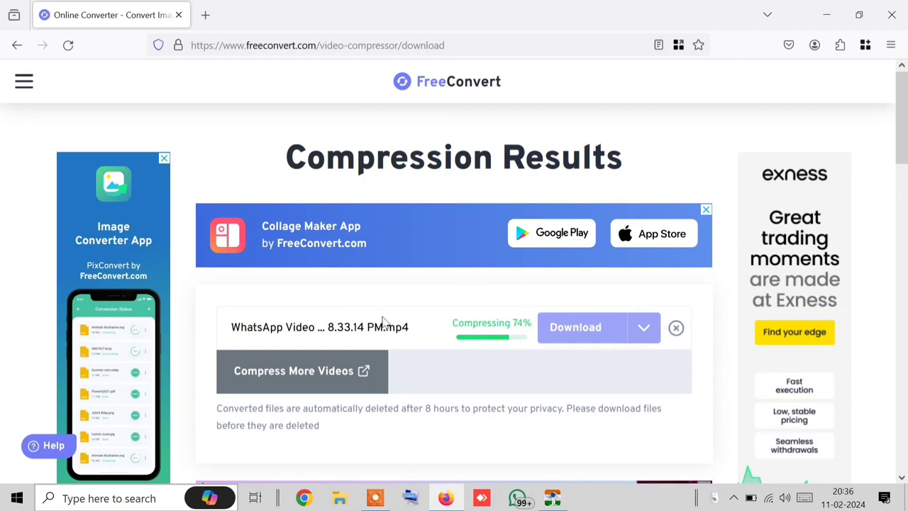
Step: In Robo Sender, browse Downloads and Music for an ogg audio message, then cancel
click(552, 498)
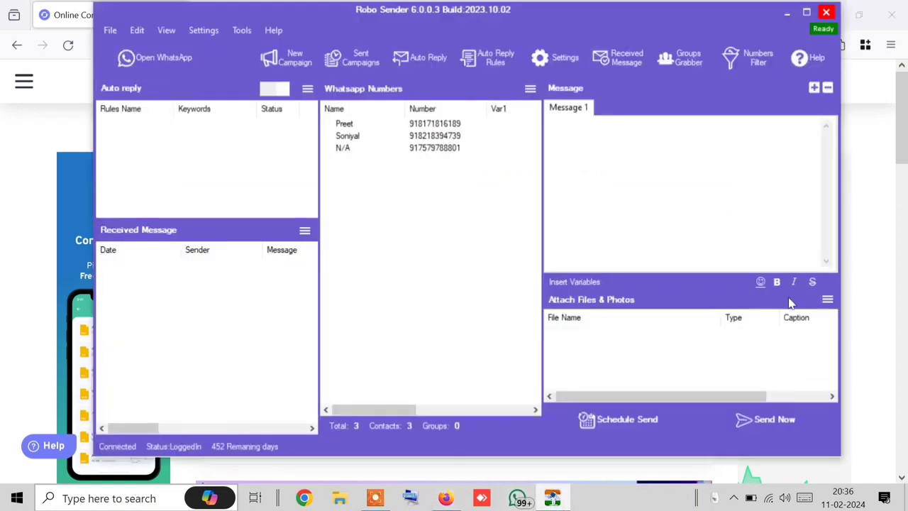
click(827, 300)
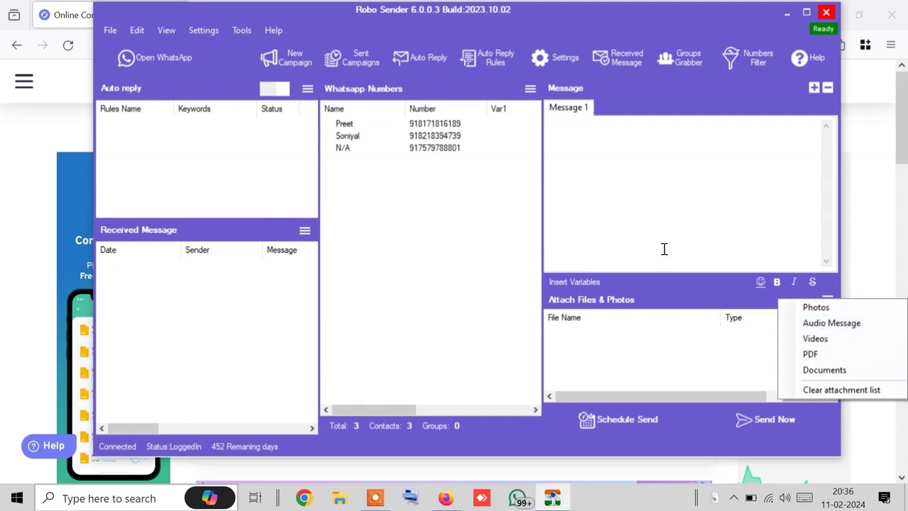
click(857, 321)
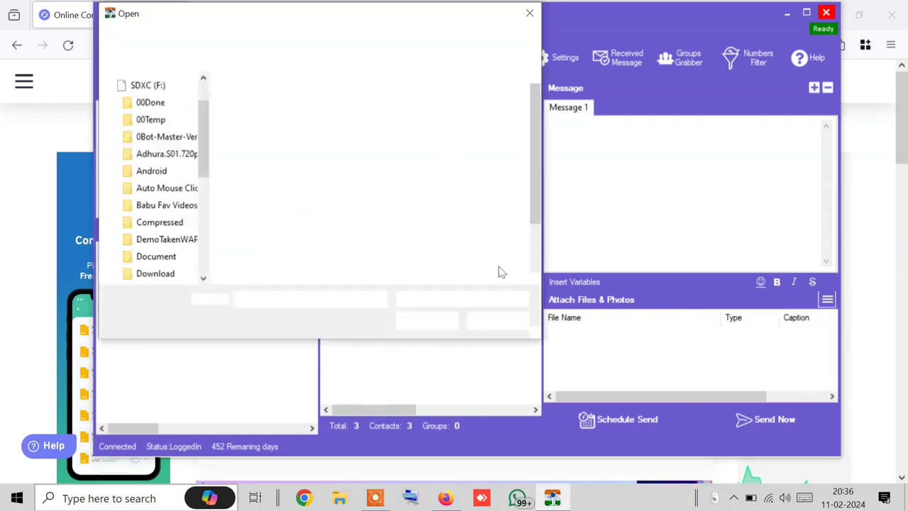
scroll(284, 170, down, 2)
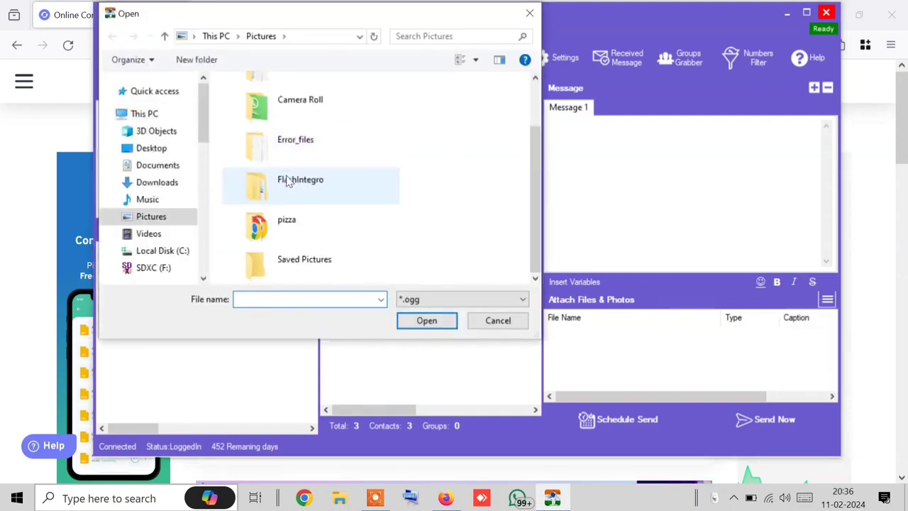
click(159, 182)
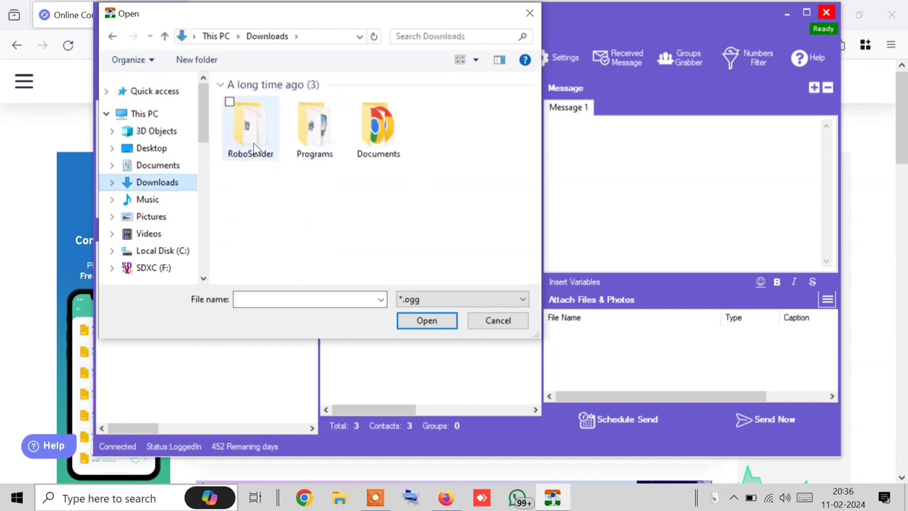
click(177, 203)
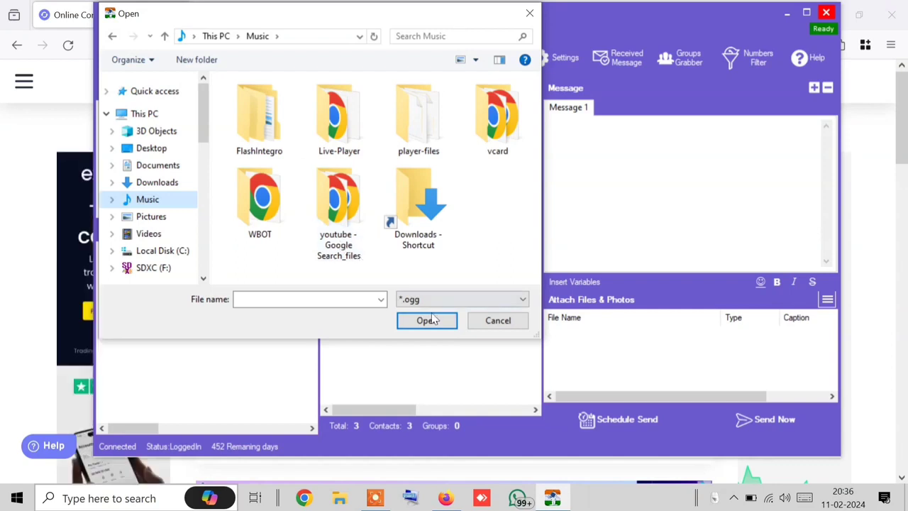
click(411, 305)
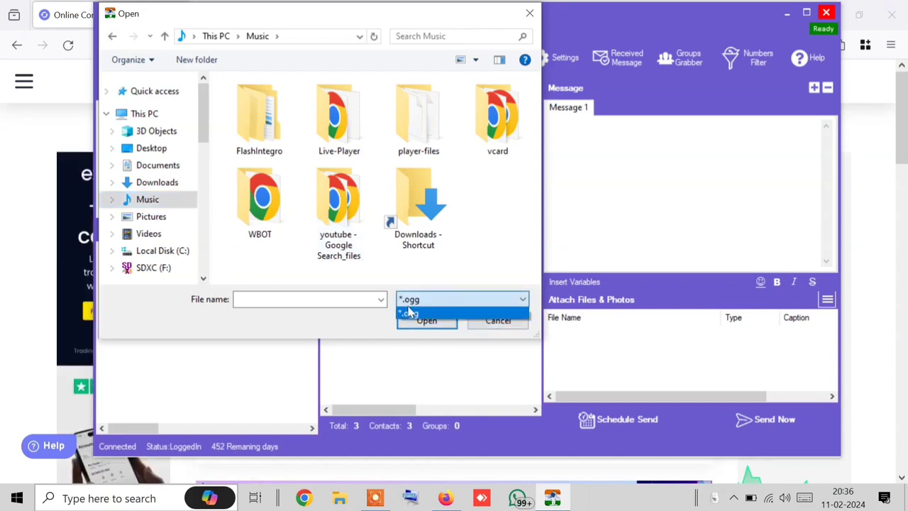
click(449, 307)
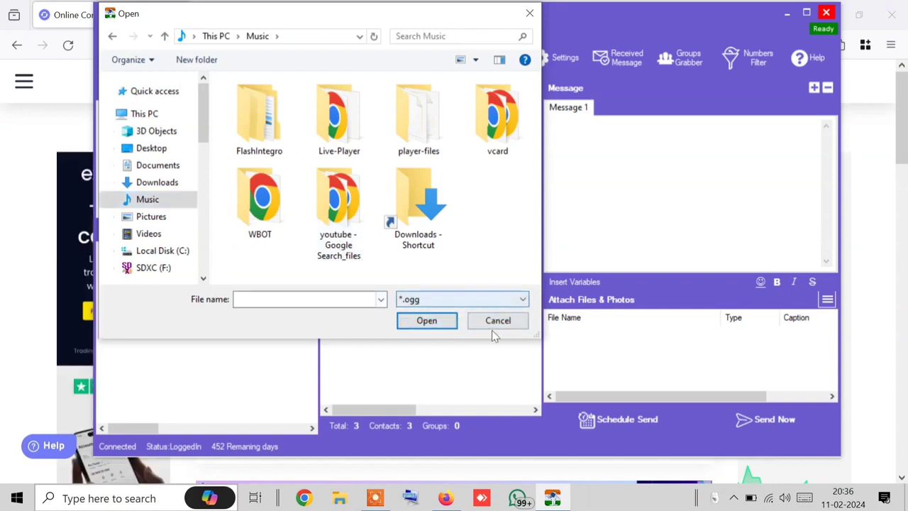
click(494, 325)
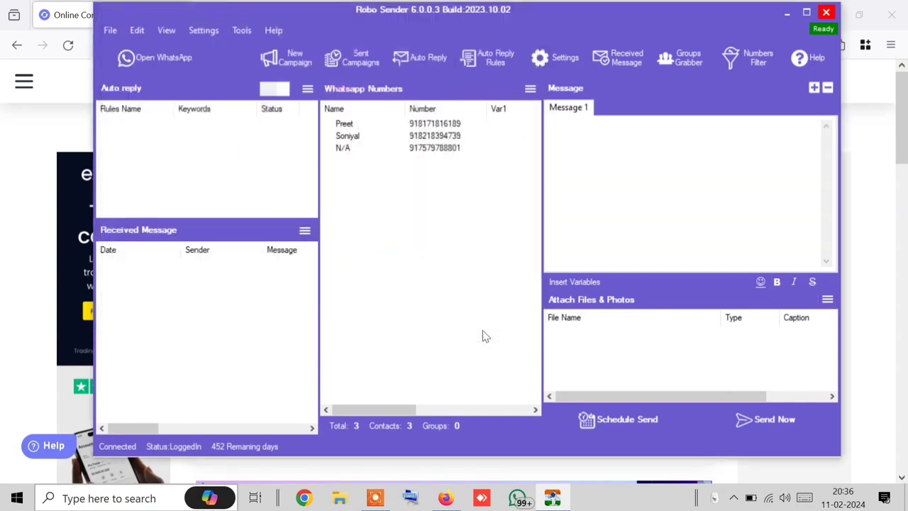
Step: Reopen the attachment types list, focus the message text, and return to the browser
click(828, 300)
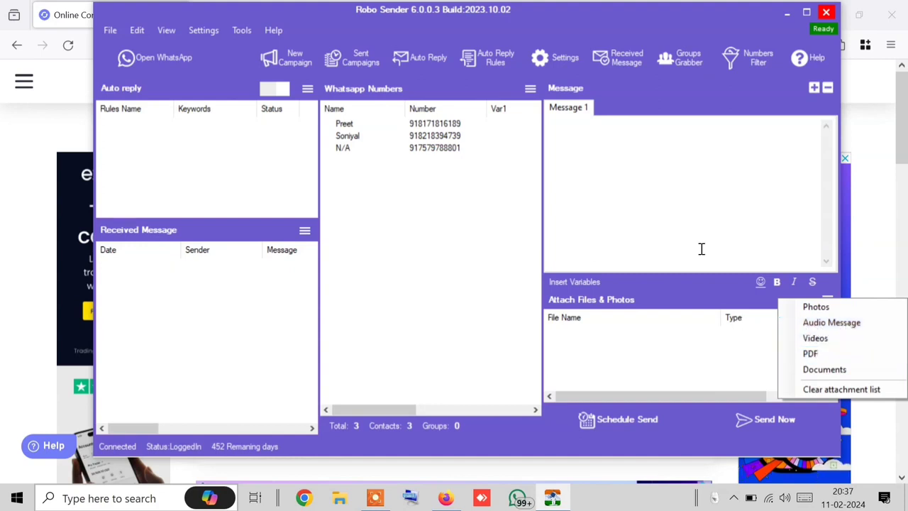
click(681, 220)
click(3, 226)
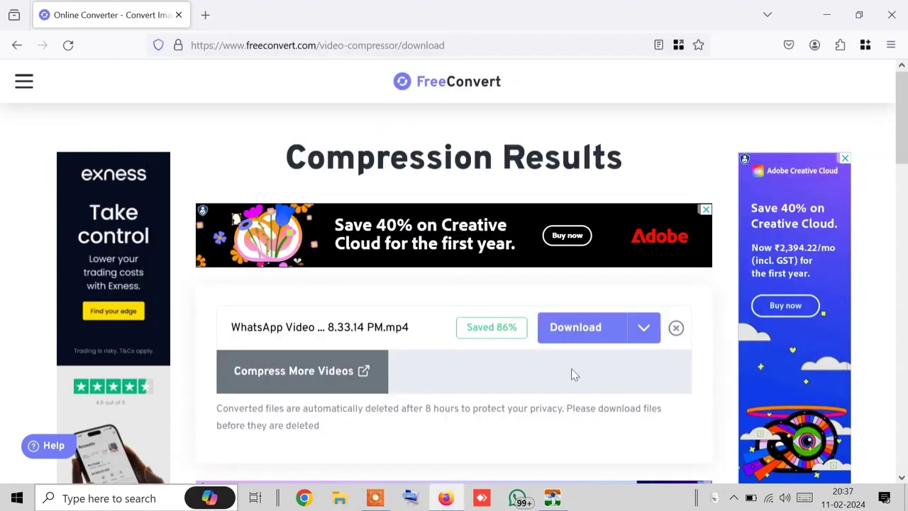
Step: Download the compressed video and attach the 1.07 MB WhatsApp mp4 in Robo Sender despite the size warning
click(586, 329)
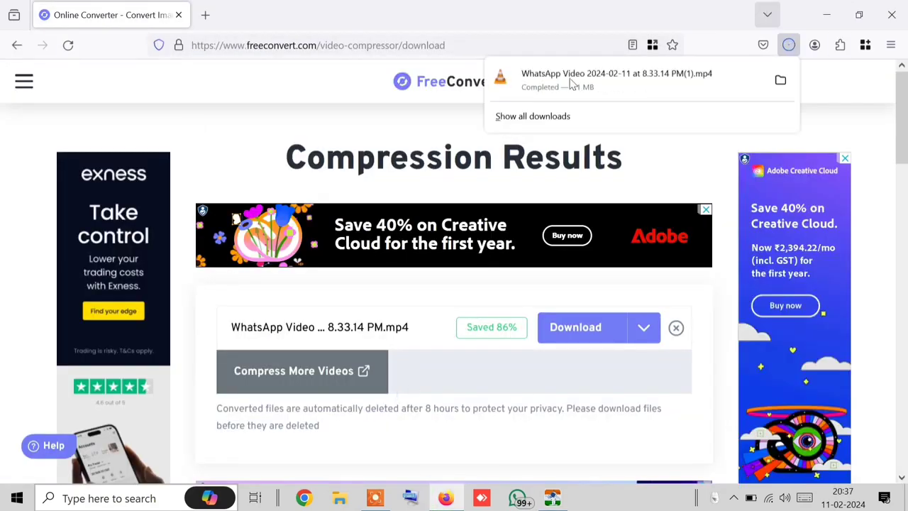
drag(548, 82, 691, 350)
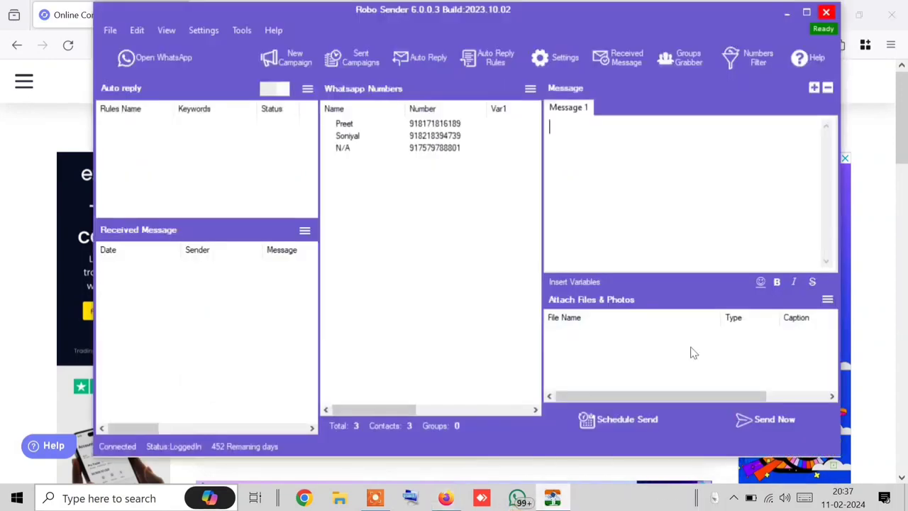
click(827, 299)
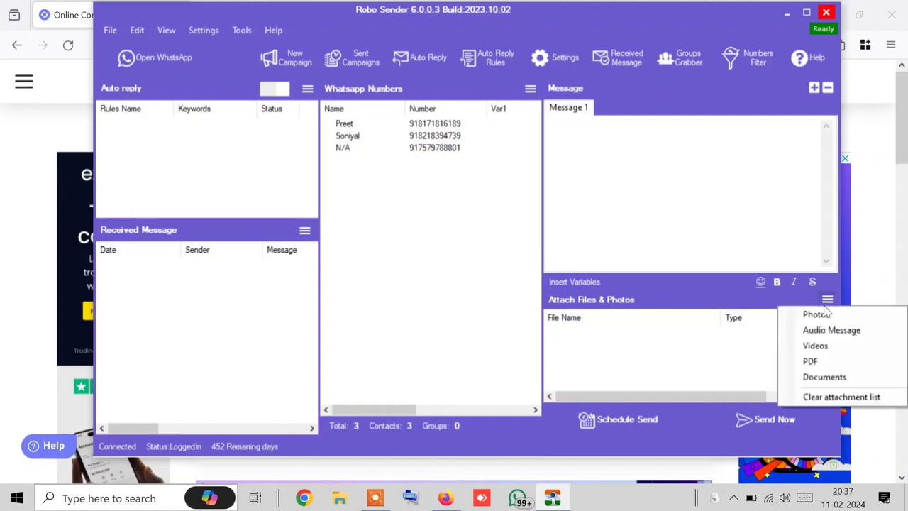
click(813, 349)
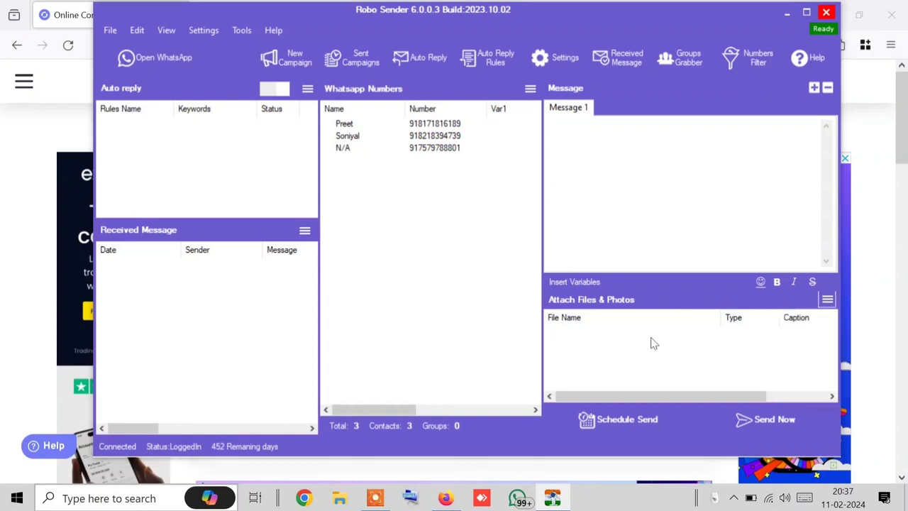
scroll(374, 165, down, 2)
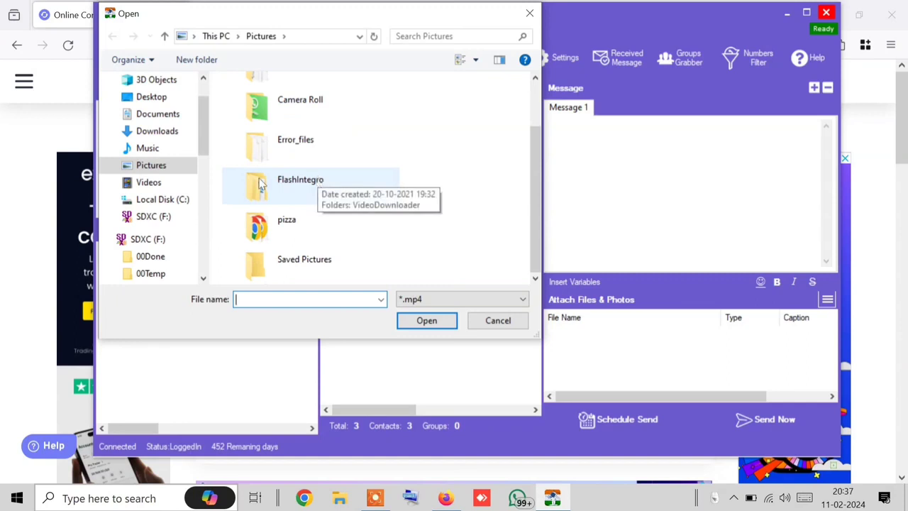
click(162, 135)
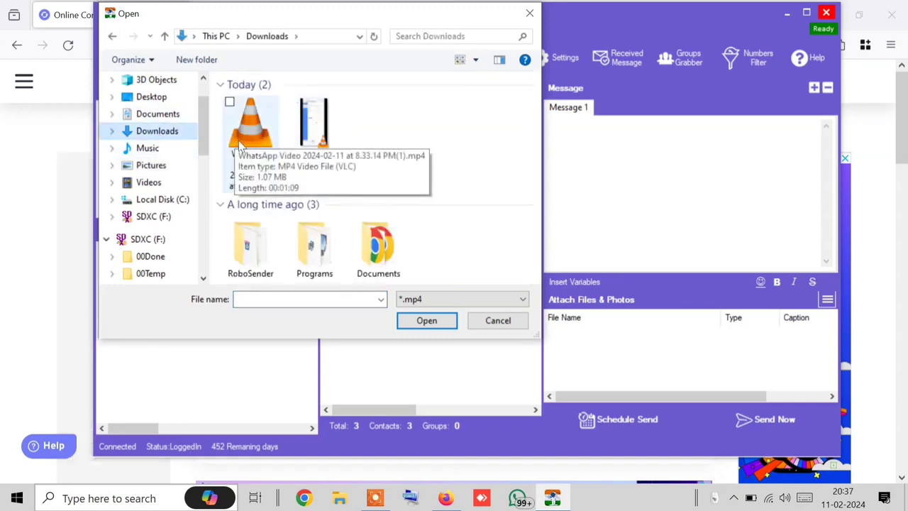
double_click(239, 145)
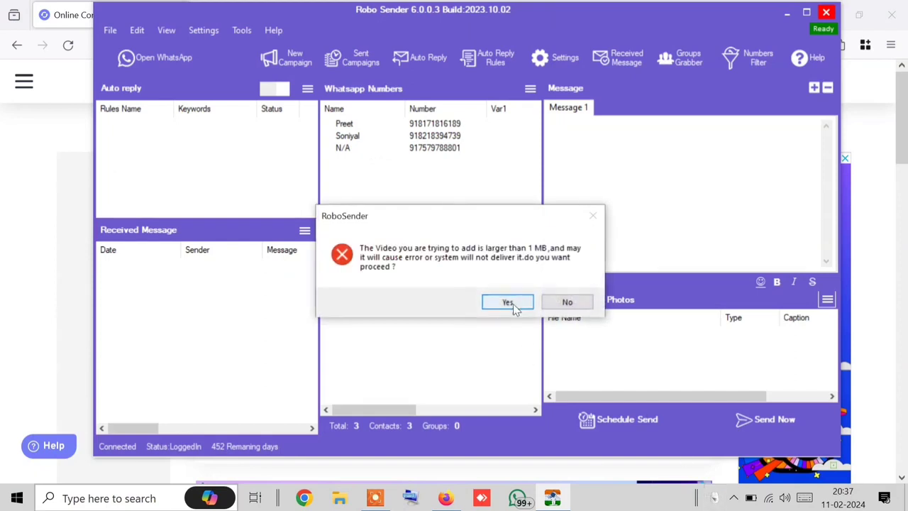
click(508, 303)
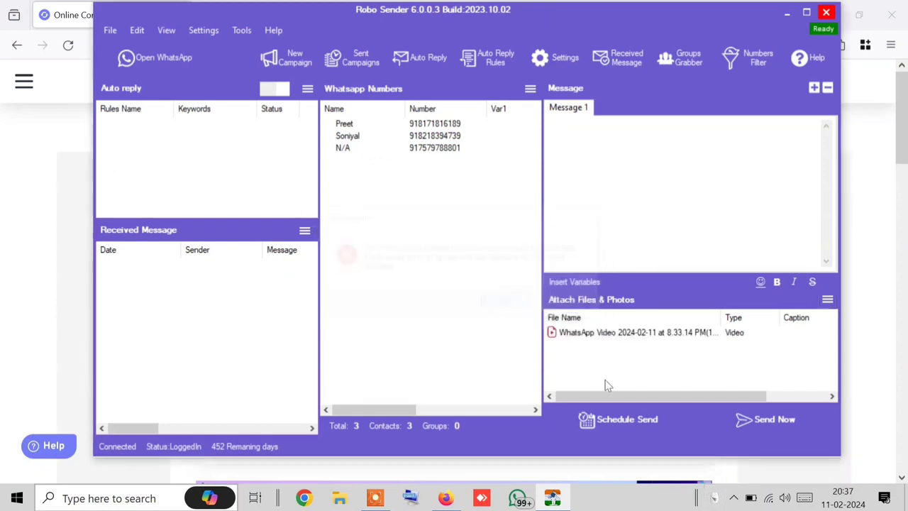
Step: Delete the attached WhatsApp video and return to FreeConvert's results
click(675, 334)
right_click(673, 336)
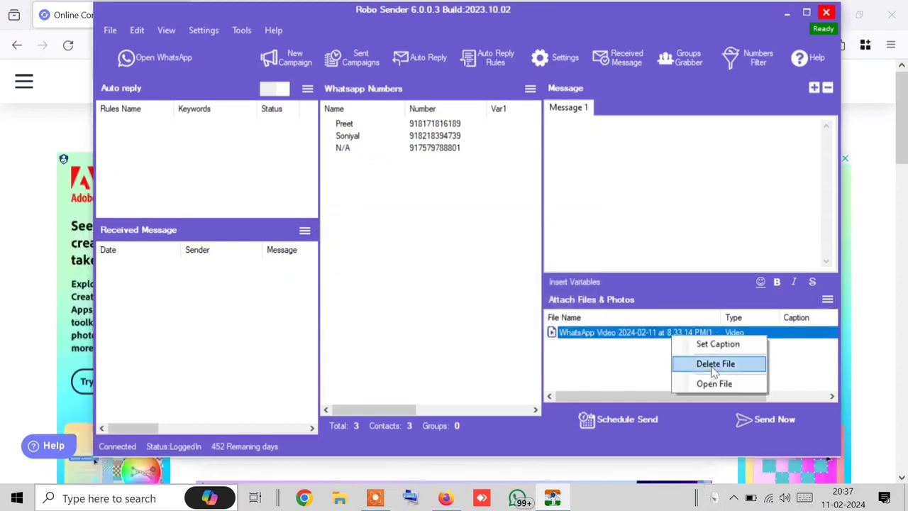
click(715, 366)
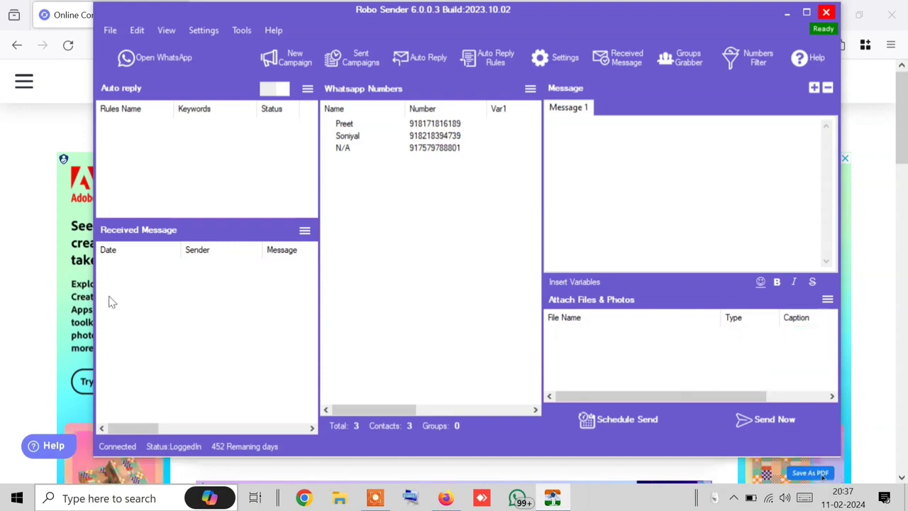
click(14, 298)
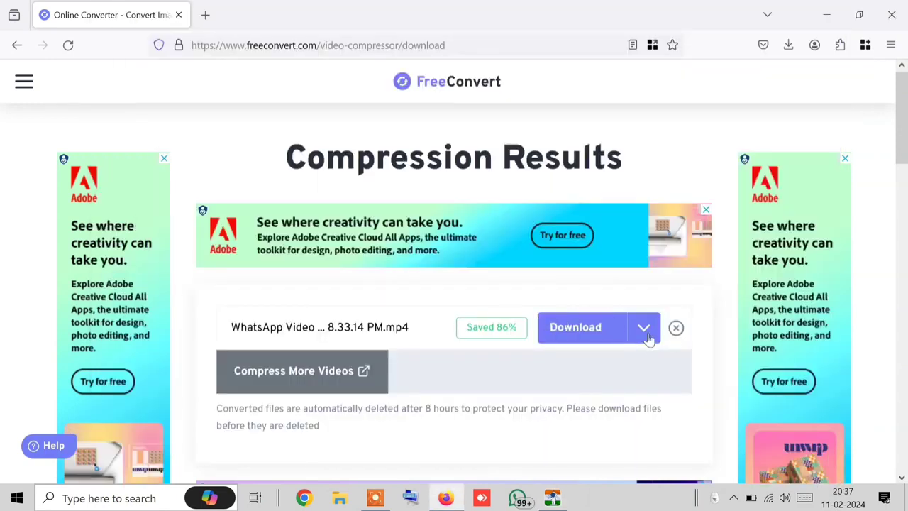
Step: Remove the previous compressed result and start a new compression
scroll(412, 329, down, 1)
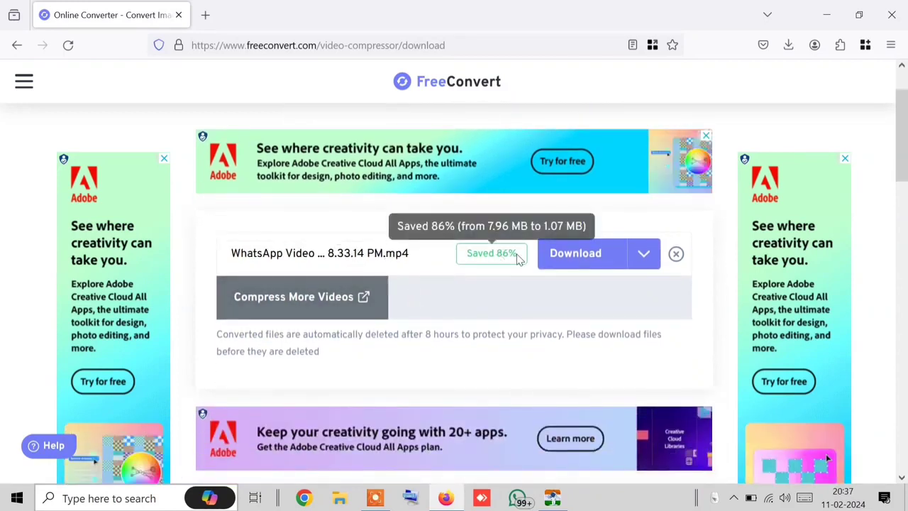
click(676, 254)
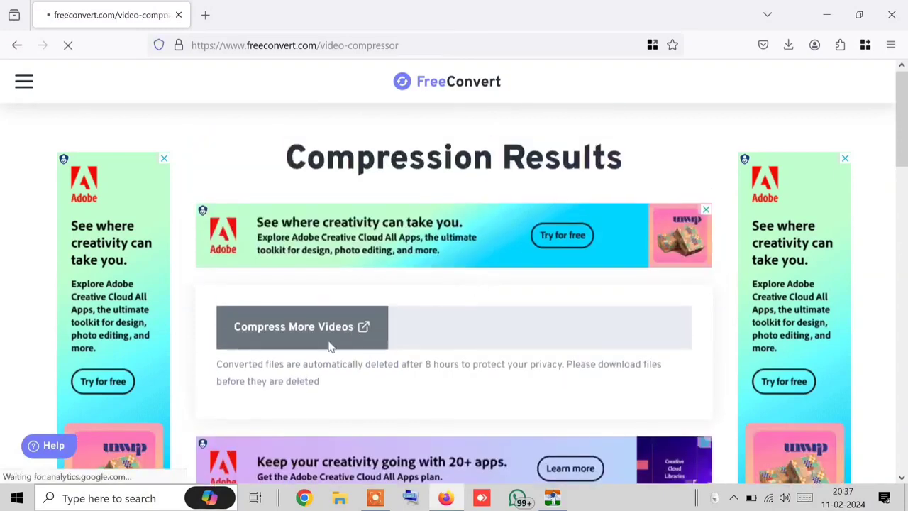
click(330, 339)
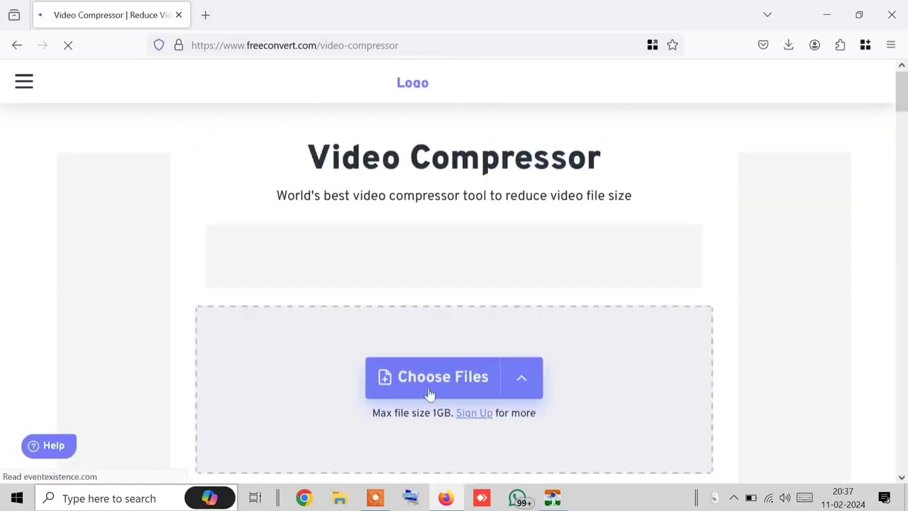
Step: Upload the 1.07 MB WhatsApp mp4 from Downloads, cancelling a second file pick
click(437, 397)
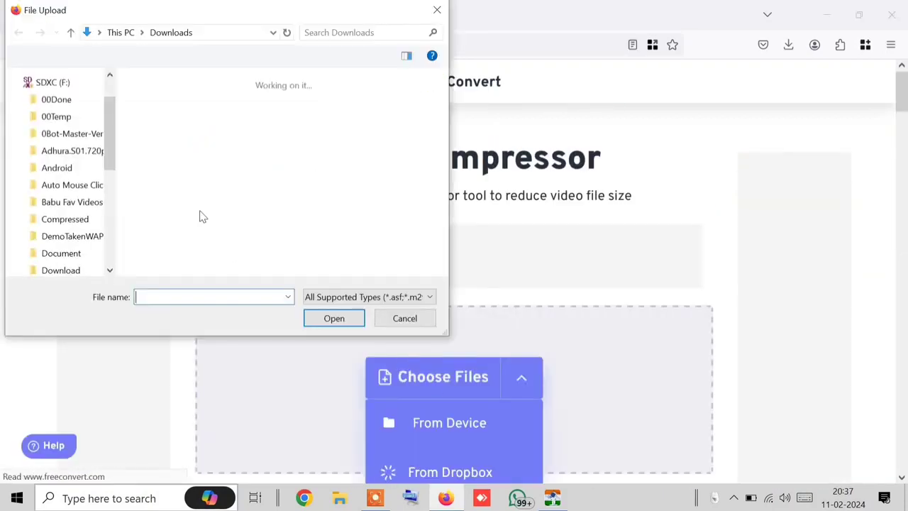
click(158, 129)
double_click(158, 130)
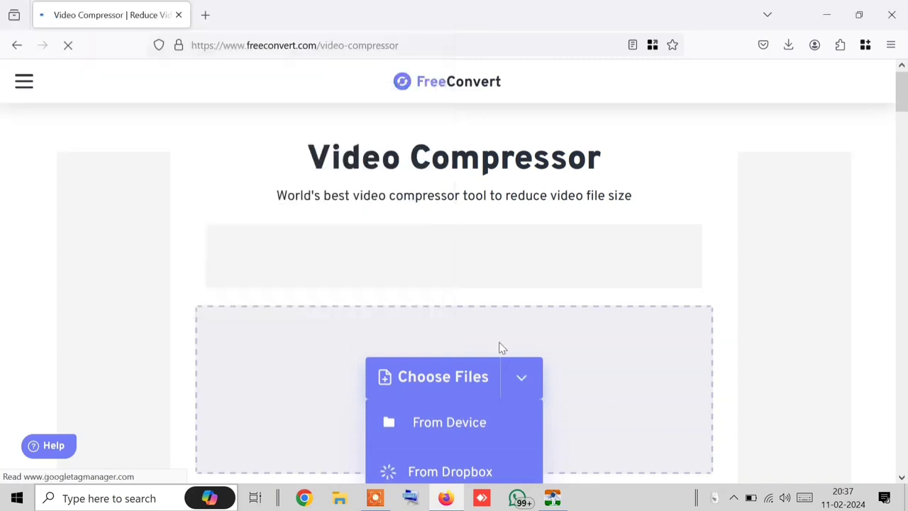
scroll(512, 341, down, 2)
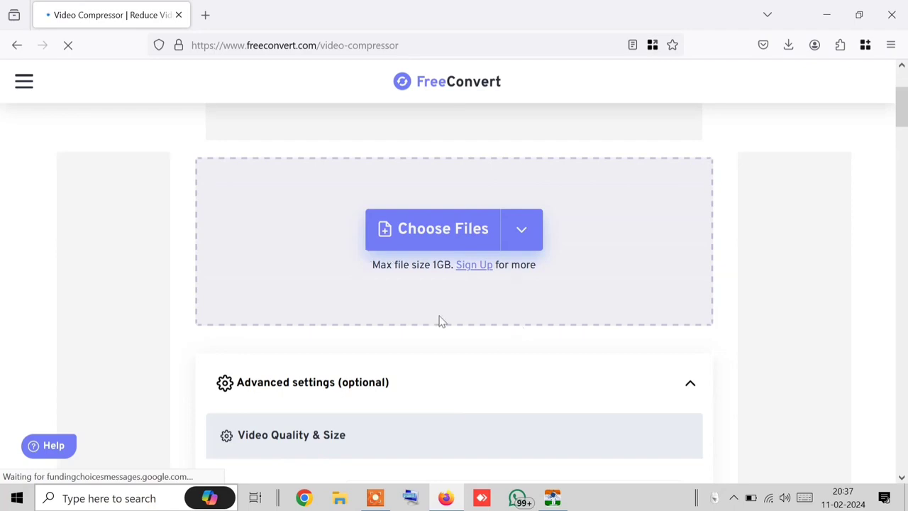
scroll(546, 379, down, 1)
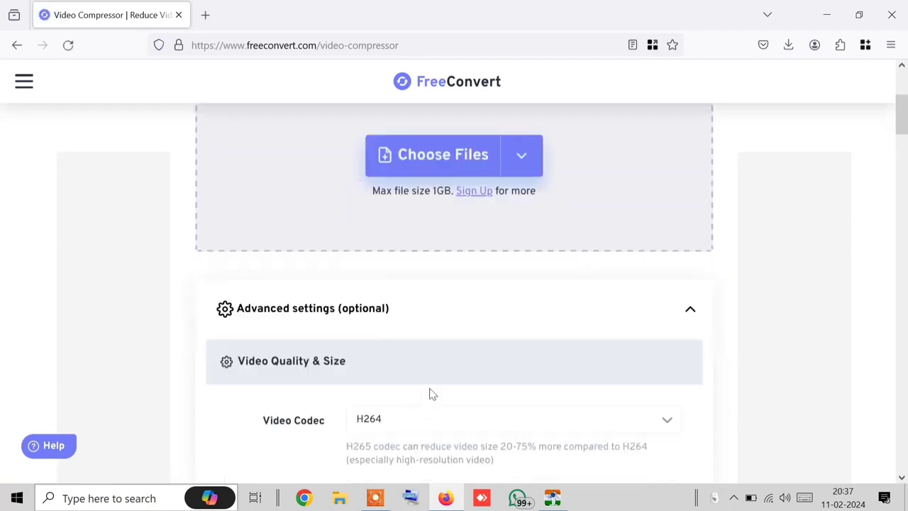
scroll(503, 371, up, 1)
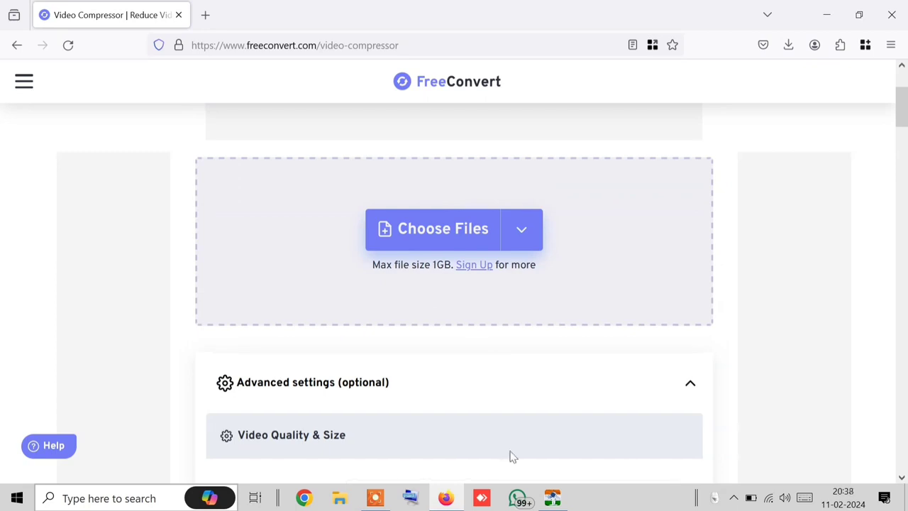
scroll(283, 391, down, 1)
click(428, 152)
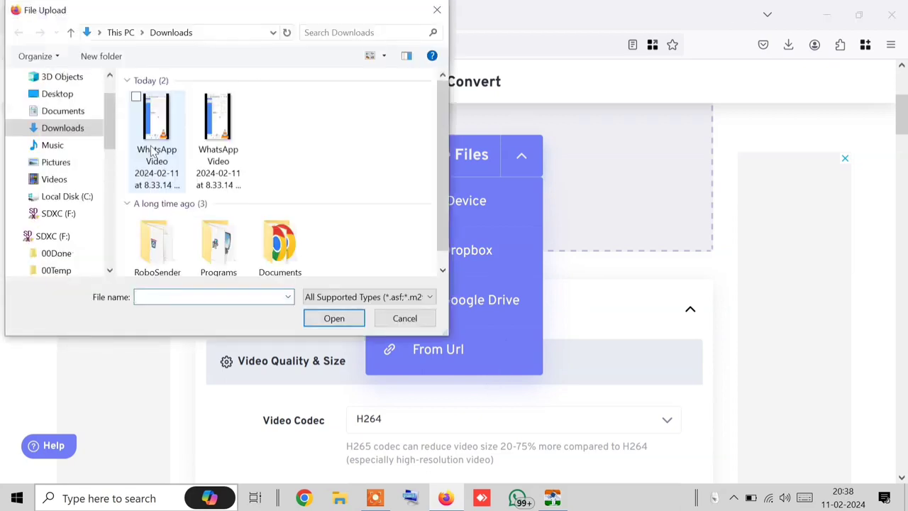
key(Escape)
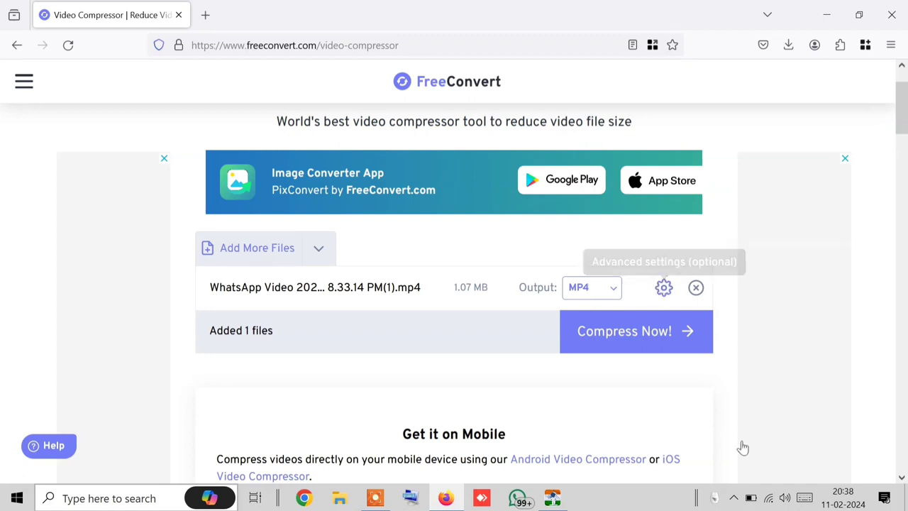
Step: Set FreeConvert's target size to 89%, apply the settings, and start compressing the WhatsApp video
scroll(521, 351, down, 2)
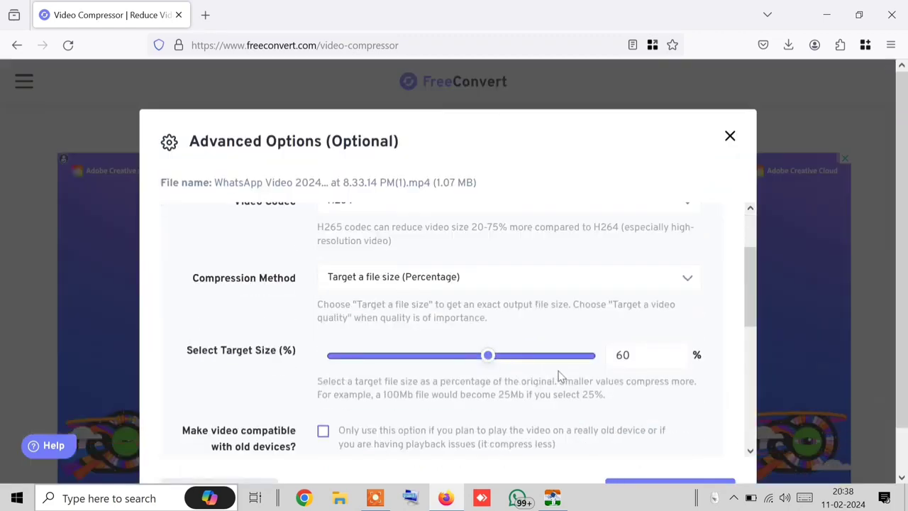
mouse_move(558, 356)
mouse_down()
mouse_move(575, 364)
mouse_move(565, 362)
mouse_up()
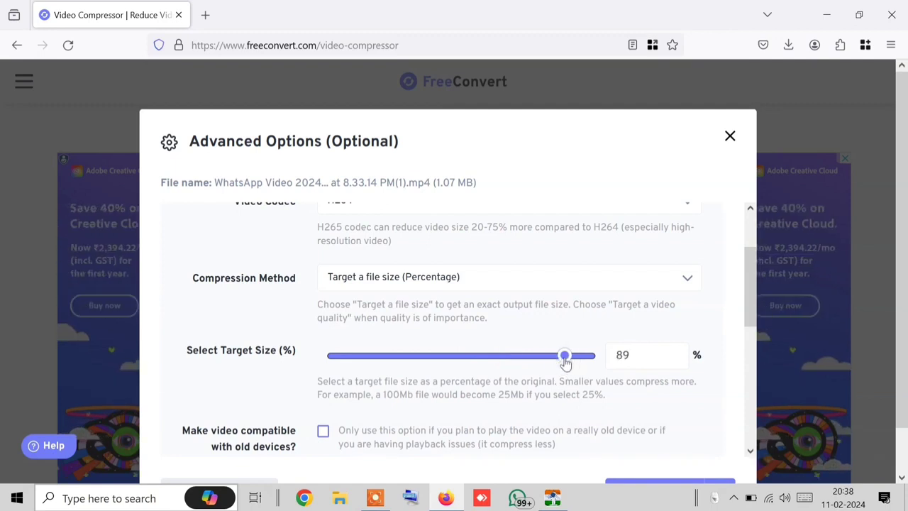
scroll(667, 446, down, 3)
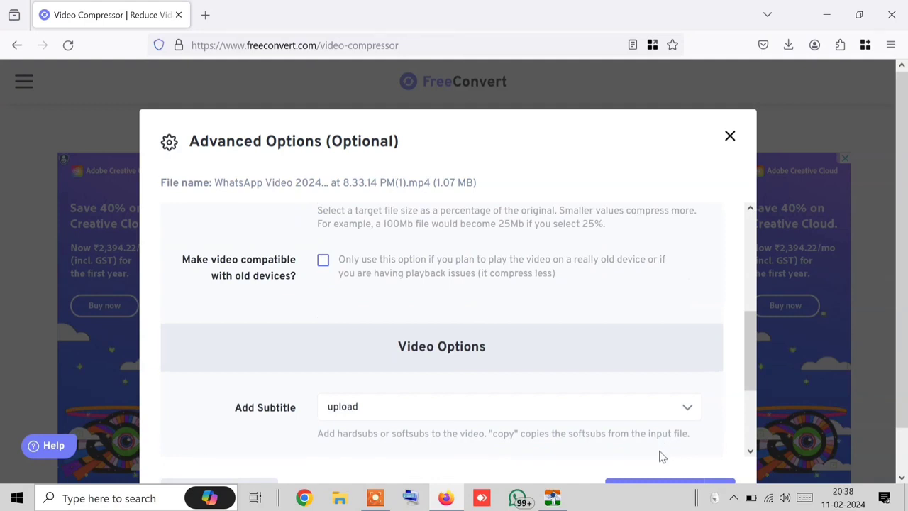
scroll(510, 425, down, 2)
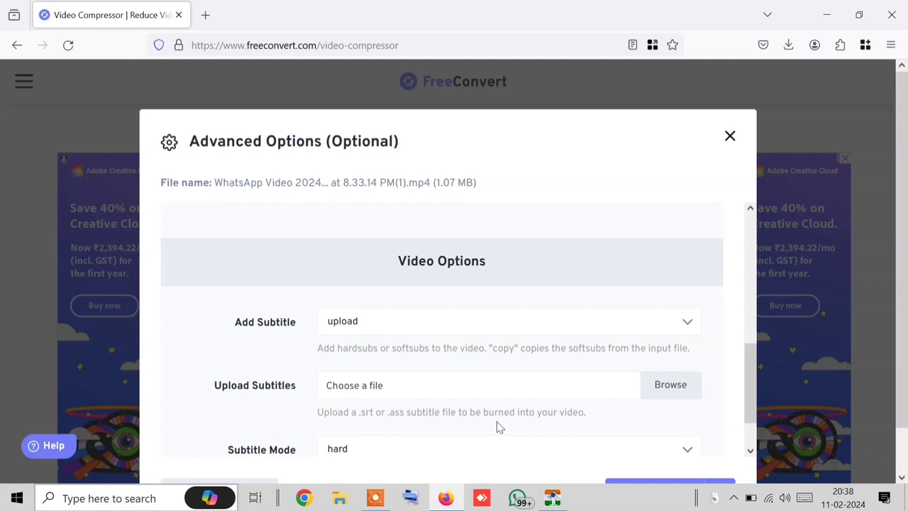
scroll(643, 376, up, 5)
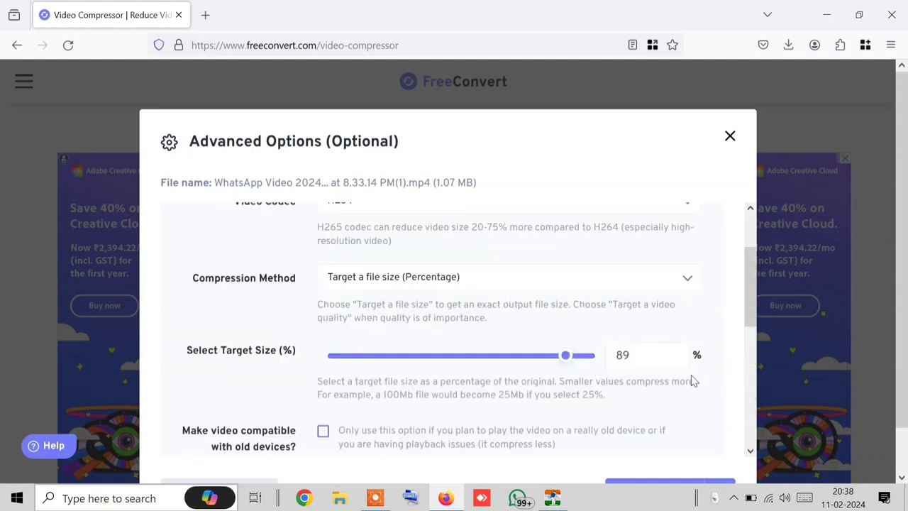
scroll(571, 432, down, 6)
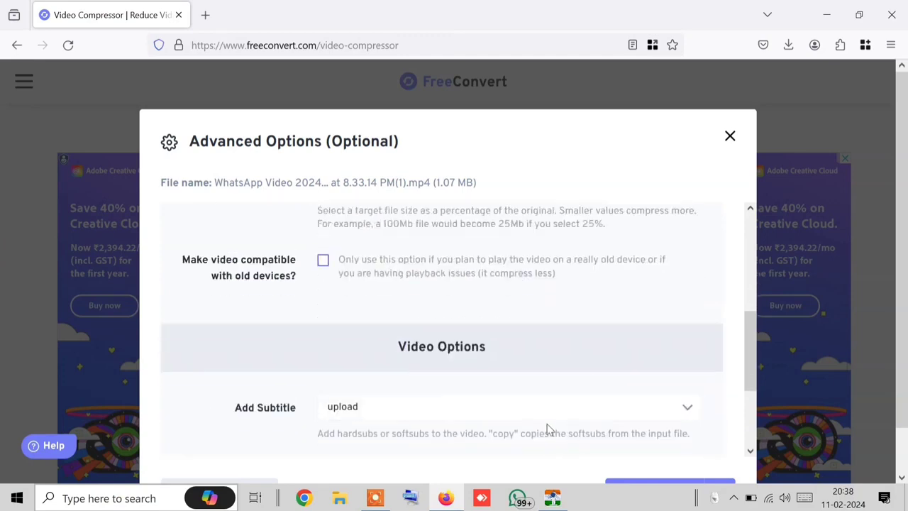
click(661, 490)
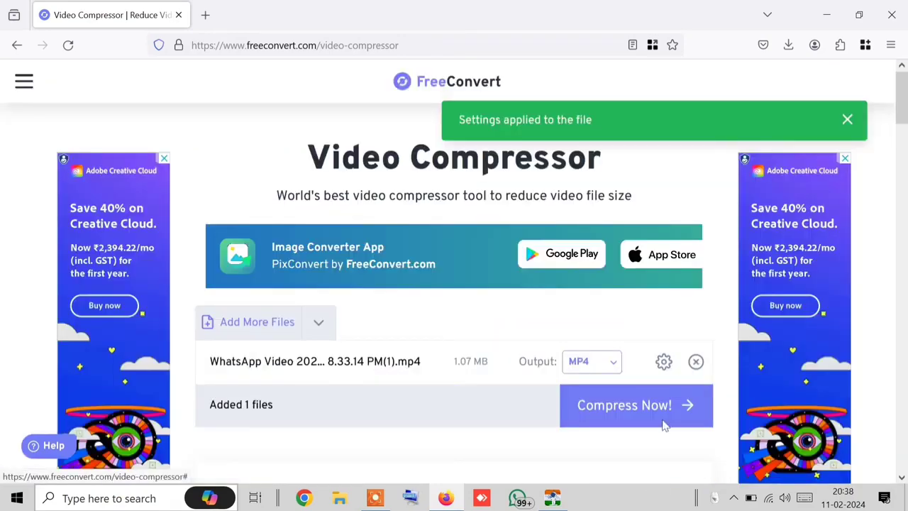
click(615, 424)
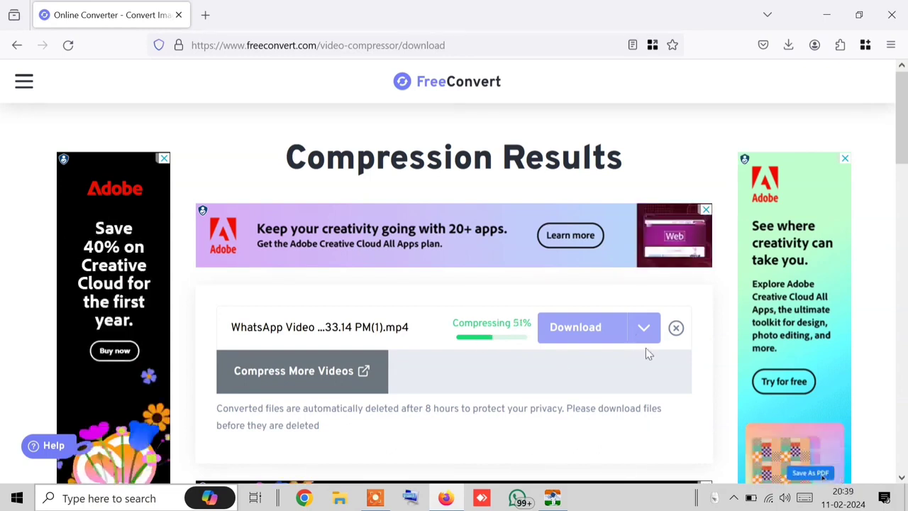
Step: Look over Robo Sender's contact list options without importing anything, then return to FreeConvert's results
click(562, 500)
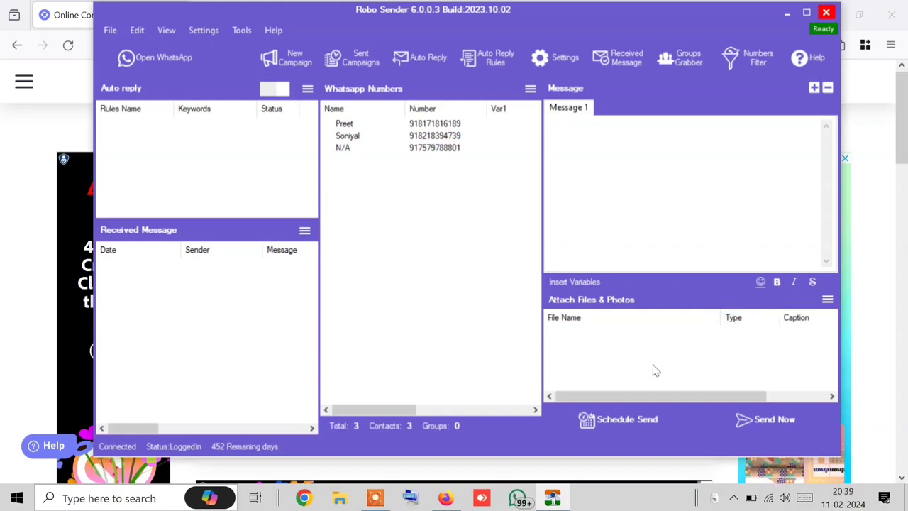
click(529, 91)
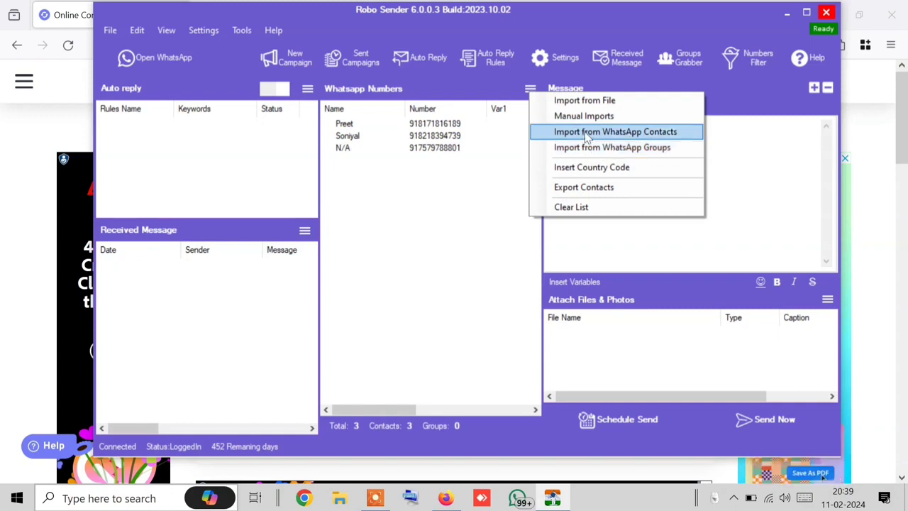
click(532, 88)
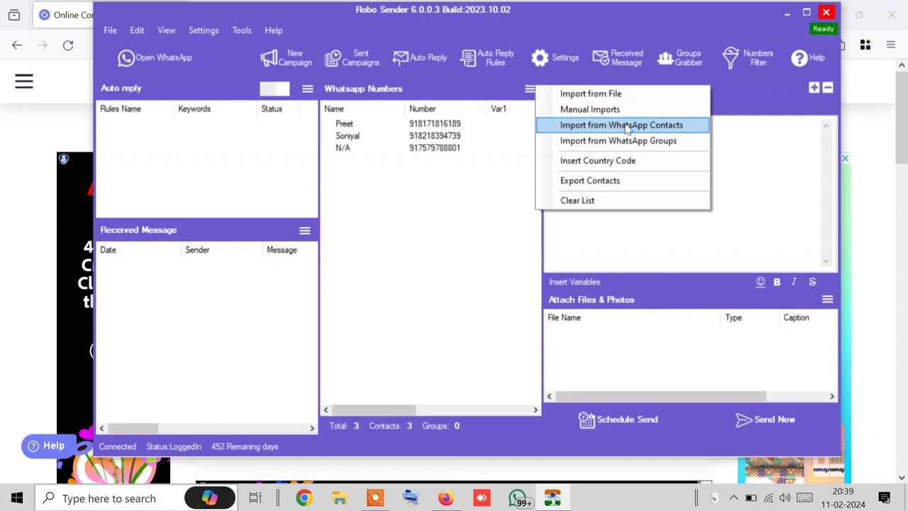
click(411, 224)
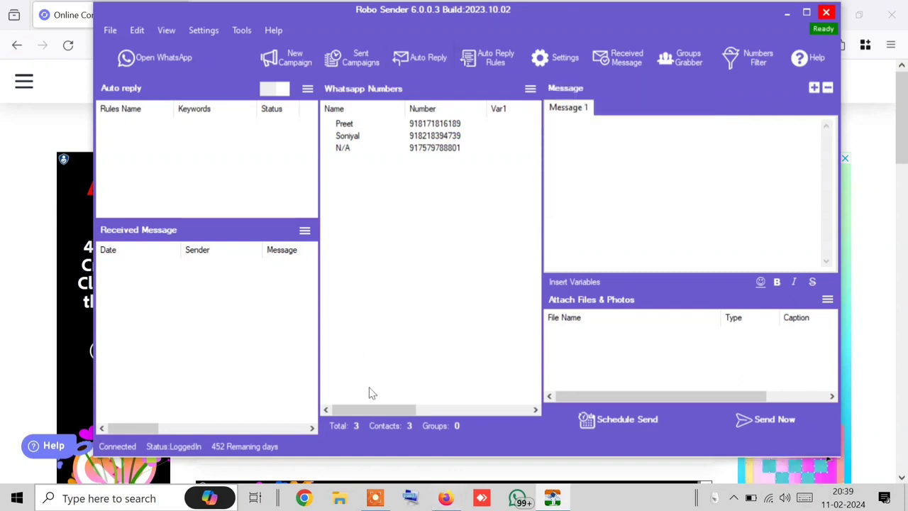
click(530, 88)
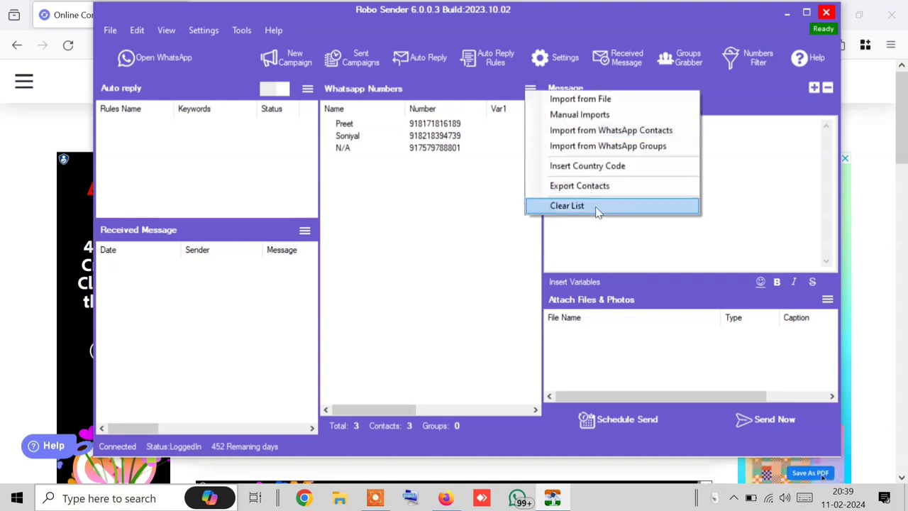
click(357, 216)
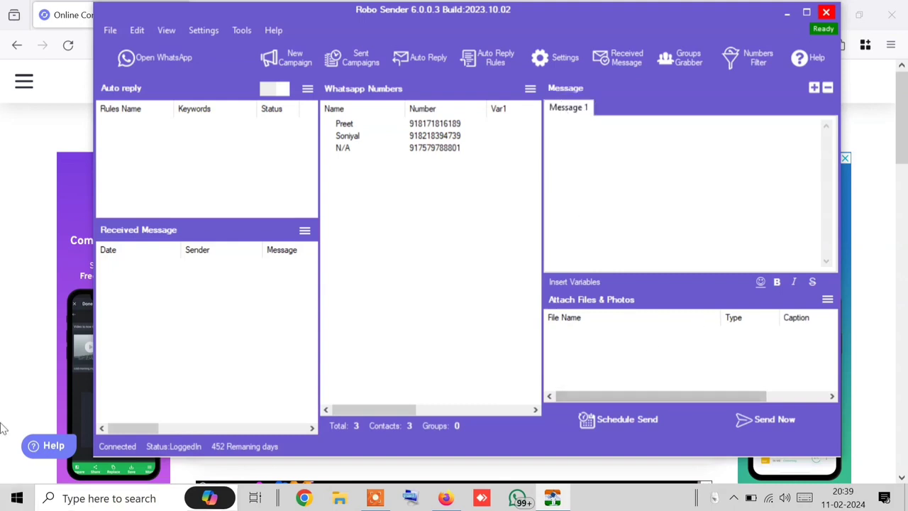
click(35, 356)
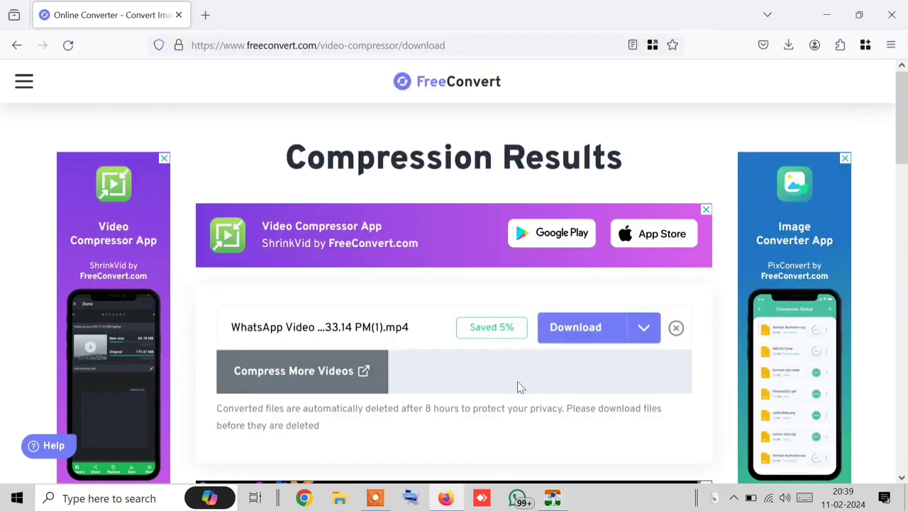
Step: Download the 1.02 MB compressed WhatsApp video and switch back to Robo Sender
click(652, 338)
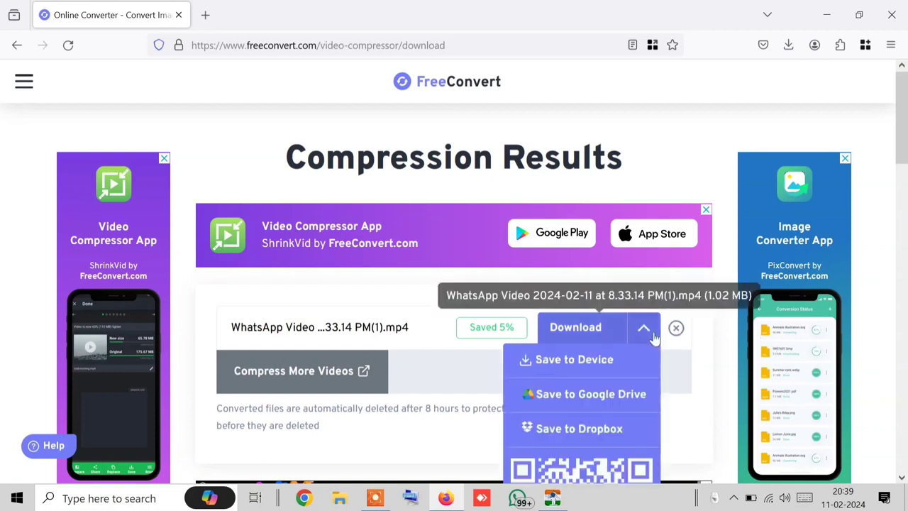
click(653, 338)
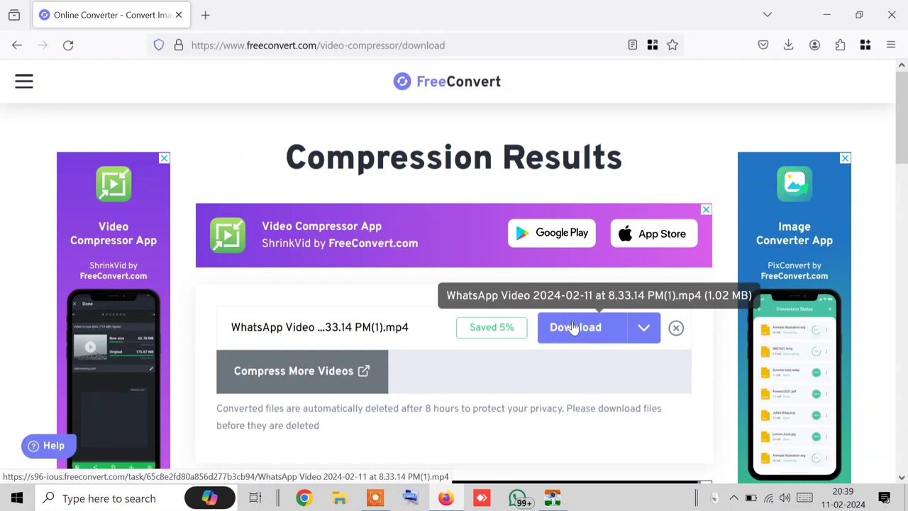
click(630, 338)
click(630, 338)
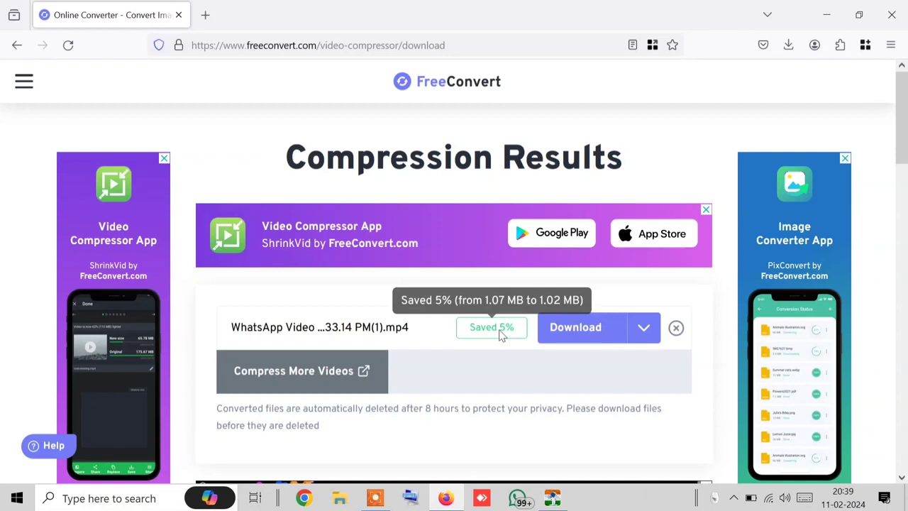
click(578, 342)
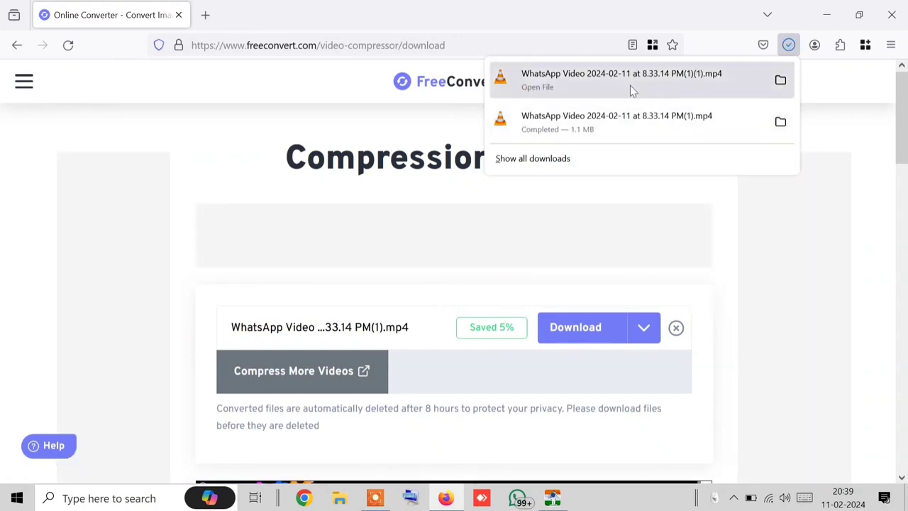
click(554, 498)
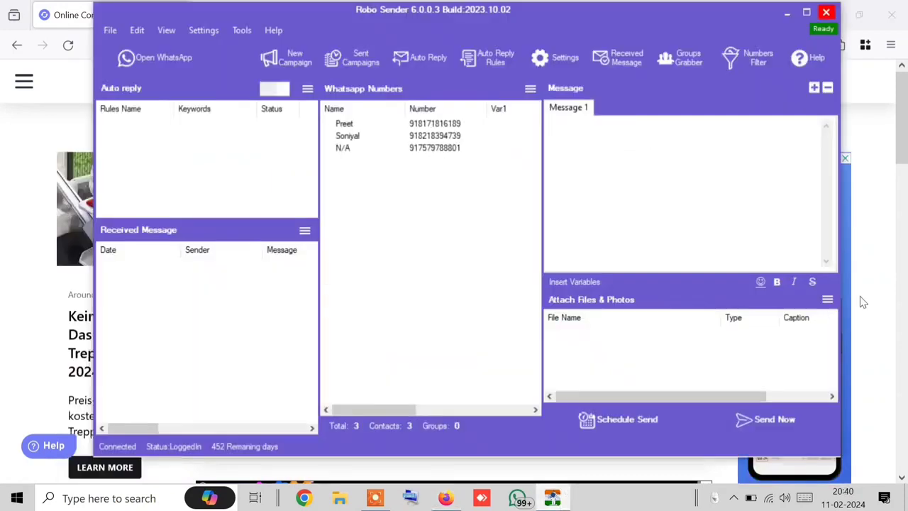
Step: Attach the compressed WhatsApp video as a video, accepting the size warning
click(827, 300)
click(804, 349)
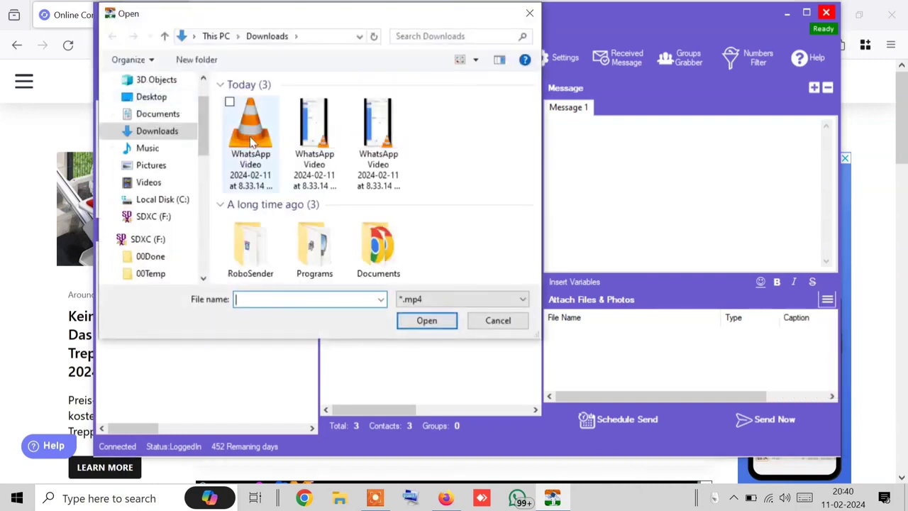
click(228, 115)
double_click(264, 179)
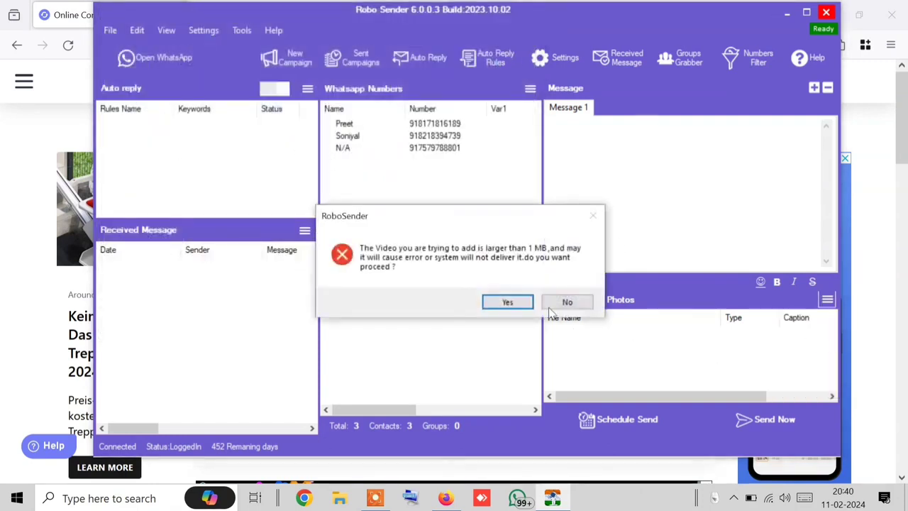
click(502, 307)
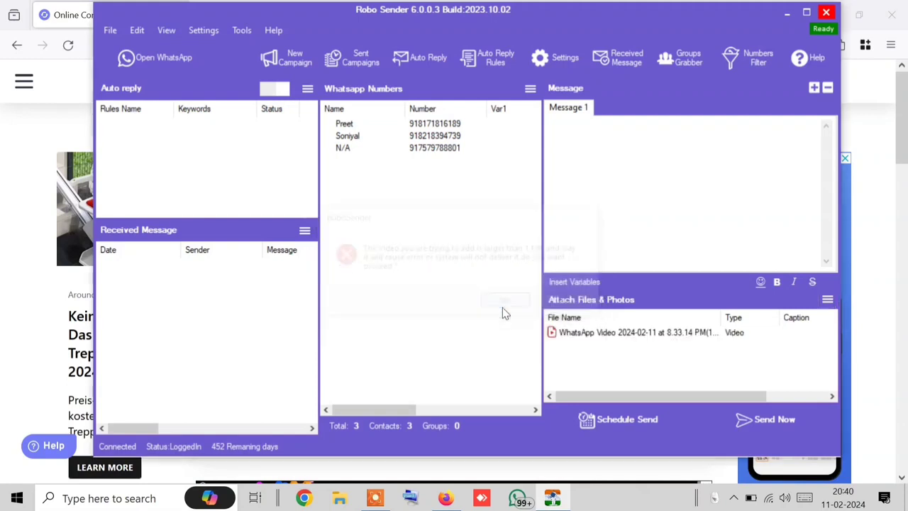
Step: Set the video's caption to 'Hello _*[[fullname]] ji*_'
right_click(634, 330)
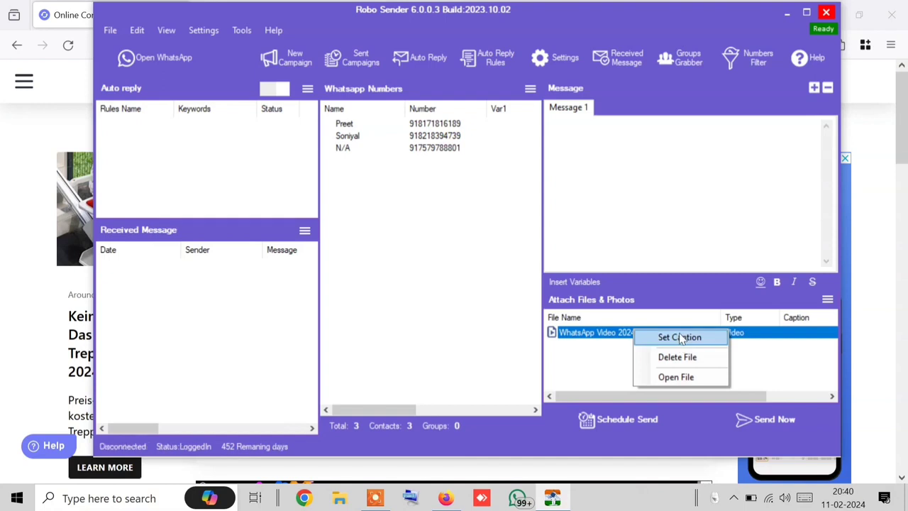
click(683, 337)
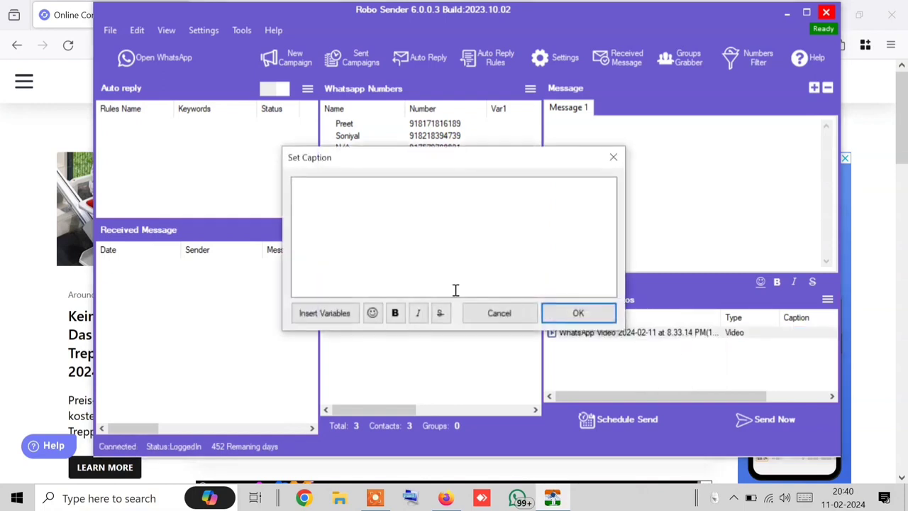
click(346, 220)
text(Hello _*[[fullname]] ji*_)
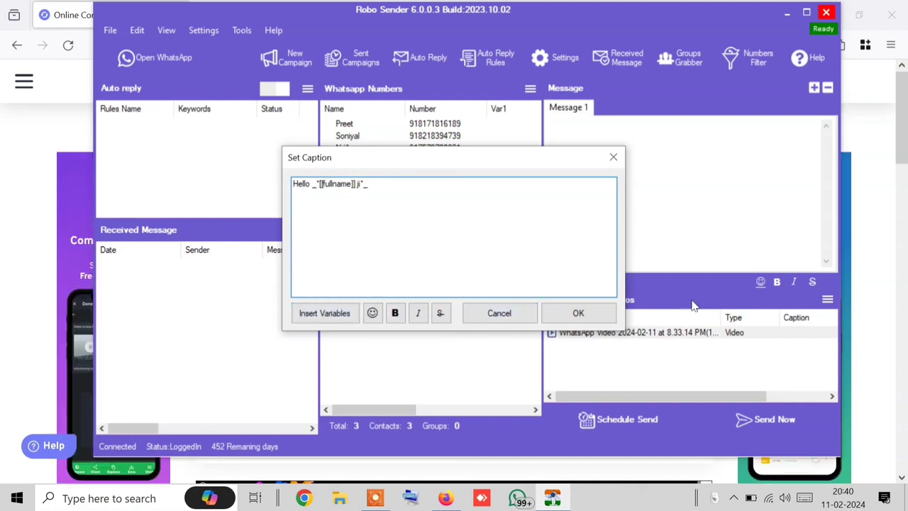
click(554, 316)
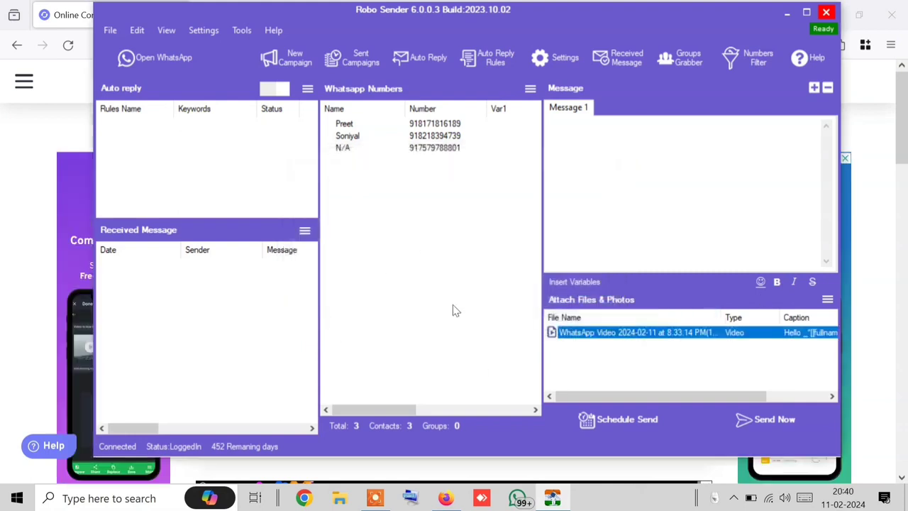
Step: Send the captioned video to the three contacts in Blind Mode and open WhatsApp
click(791, 434)
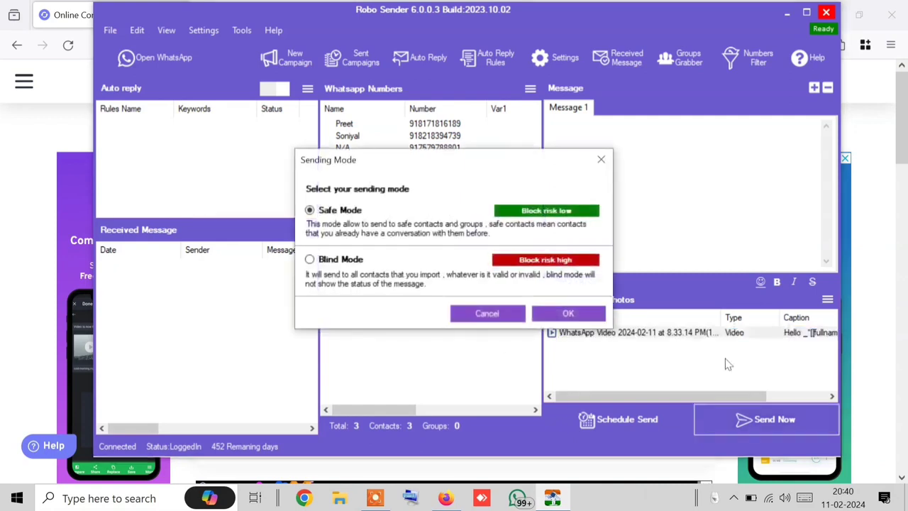
click(310, 260)
click(572, 313)
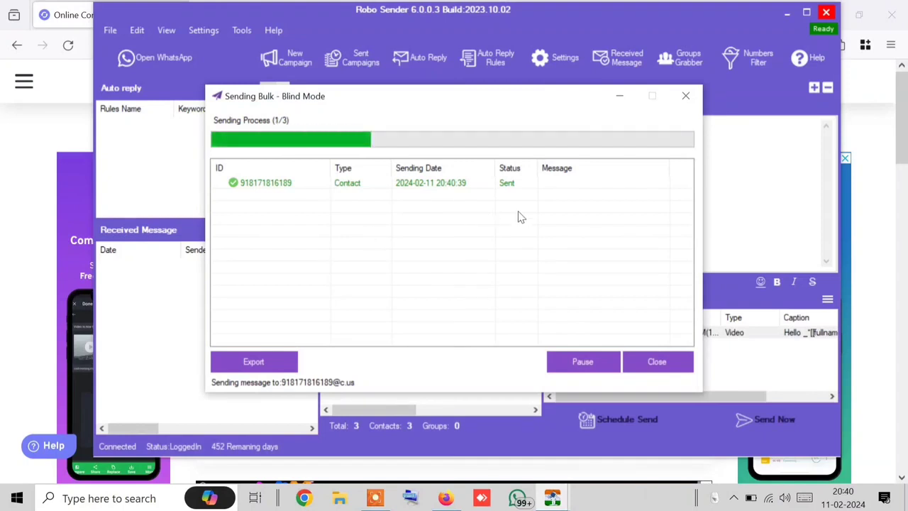
click(151, 71)
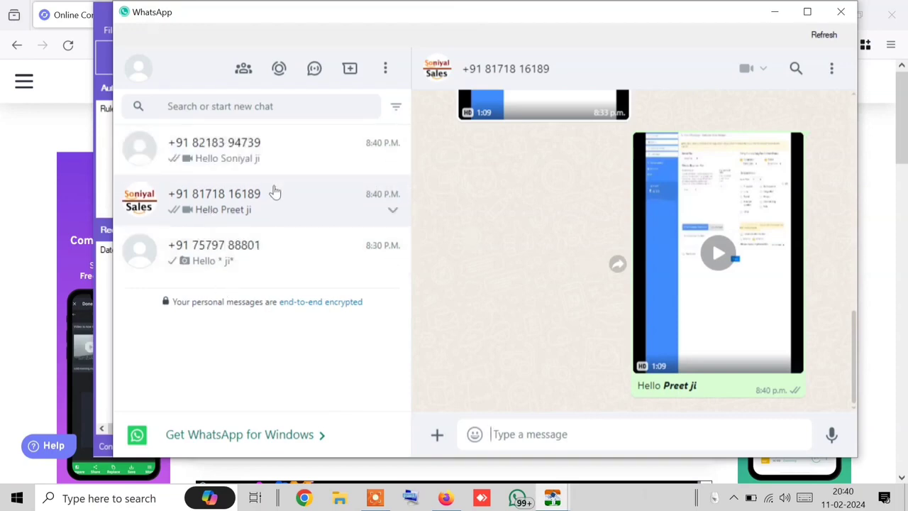
Step: Dismiss the campaign-finished notice and open the second contact's chat
click(331, 170)
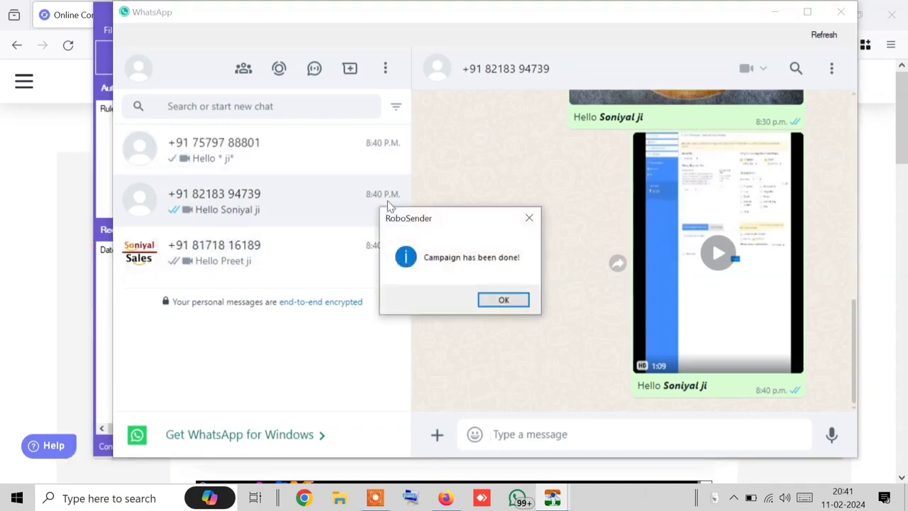
click(504, 300)
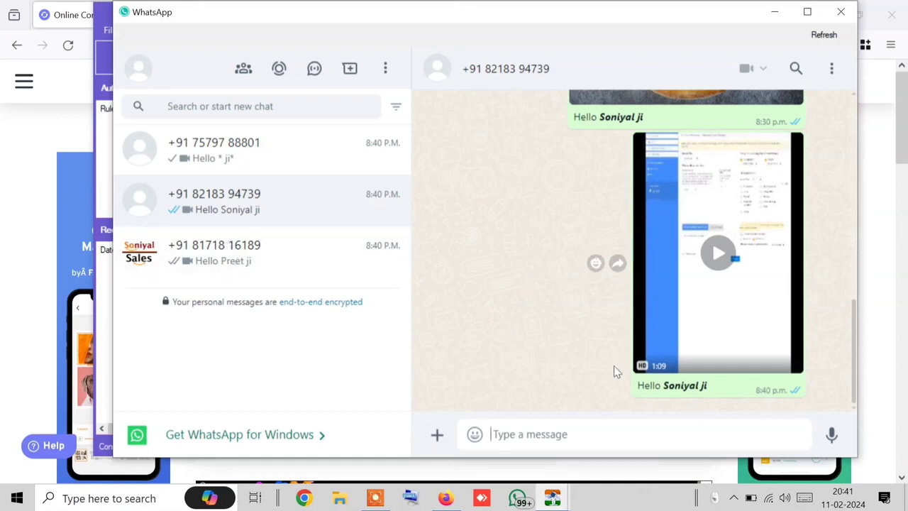
scroll(620, 340, up, 5)
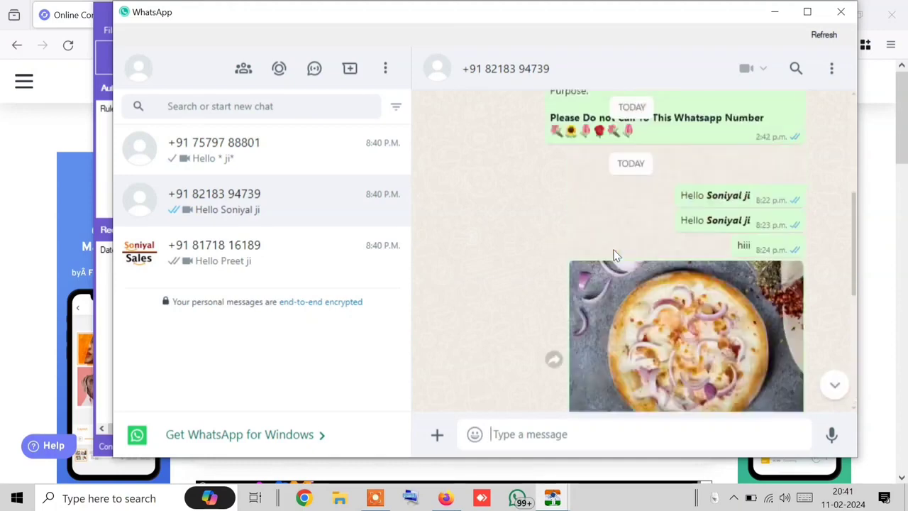
scroll(616, 255, up, 5)
scroll(614, 250, down, 4)
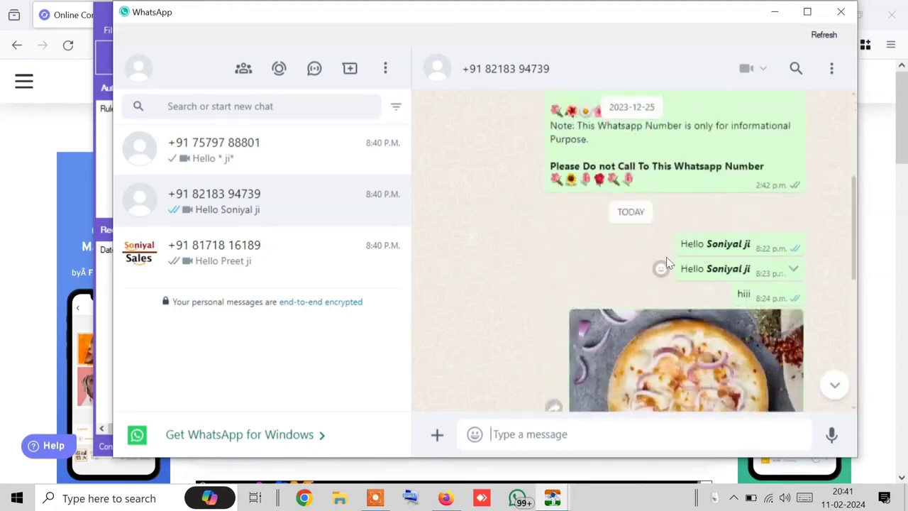
Step: Check each chat's personalised video caption, view the video full screen, then close WhatsApp
click(175, 276)
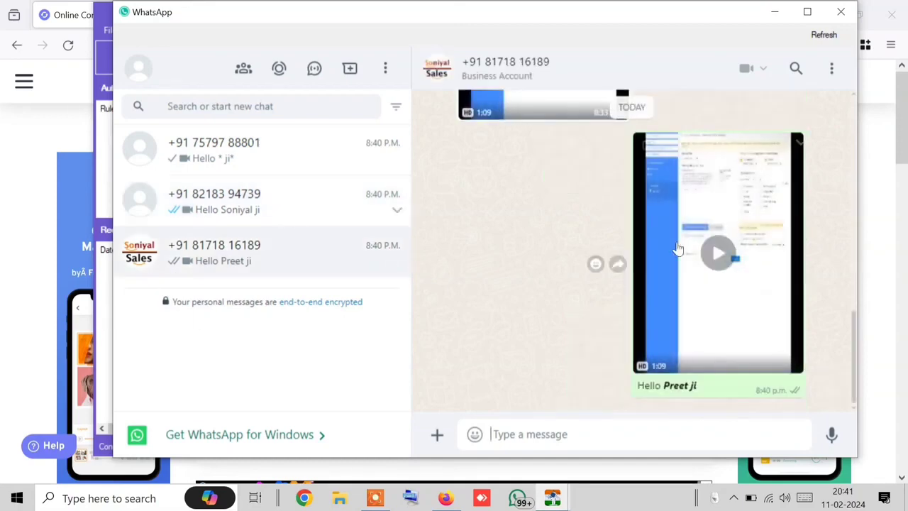
click(228, 188)
click(230, 145)
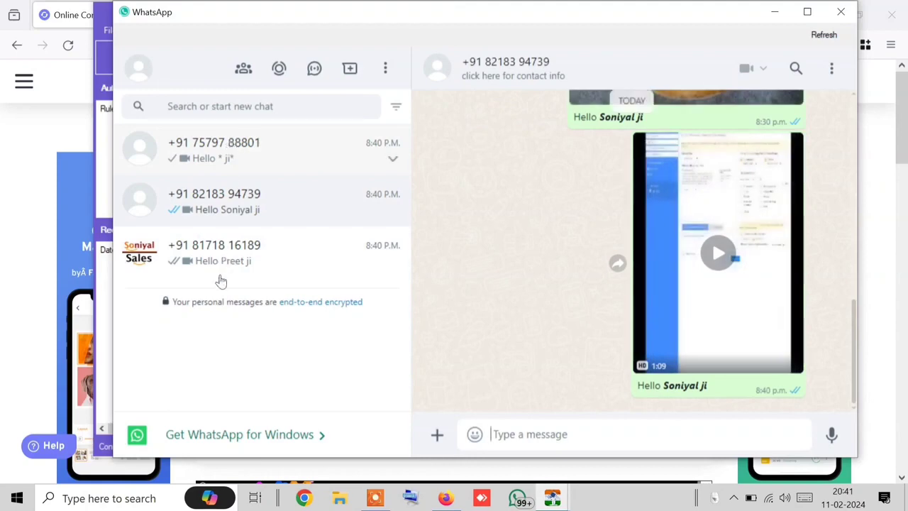
click(226, 252)
click(674, 273)
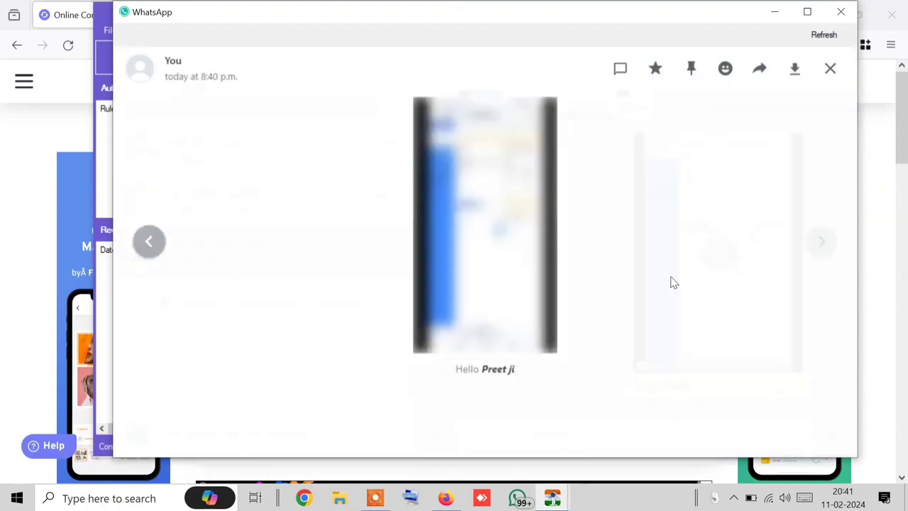
click(830, 69)
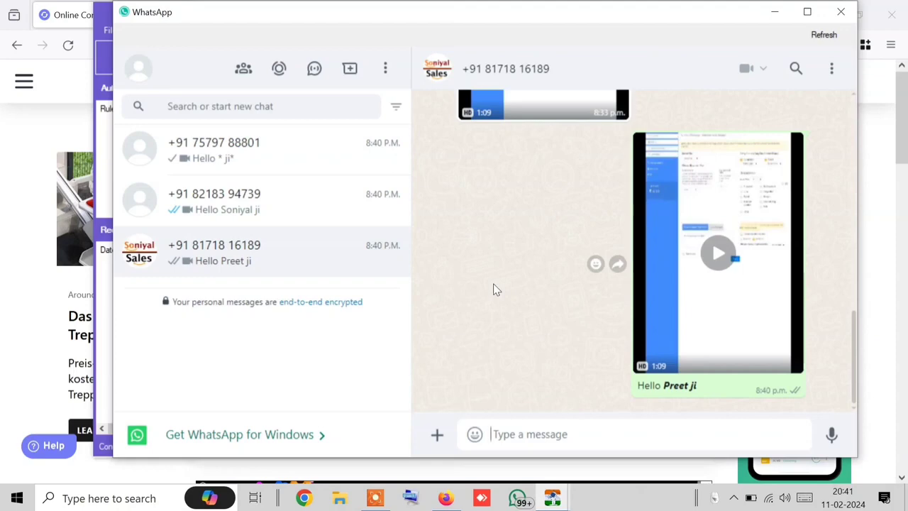
click(855, 12)
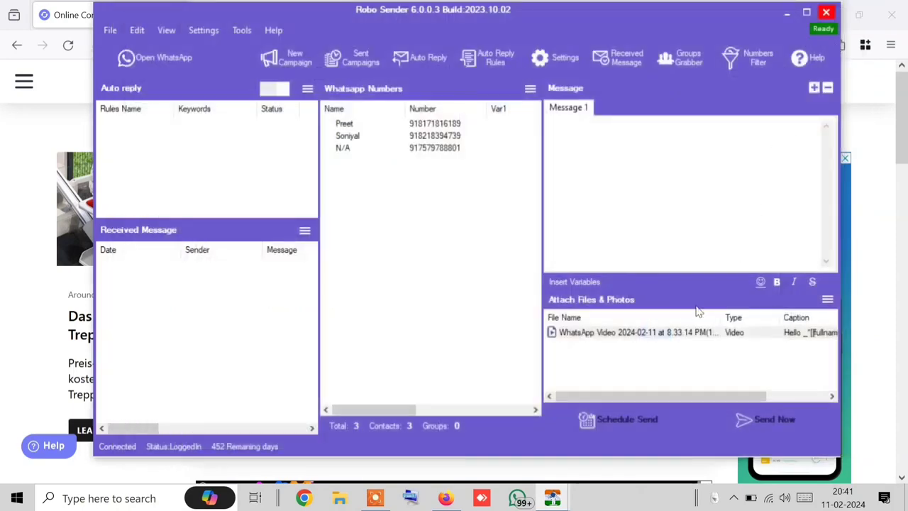
Step: Delete the captioned WhatsApp video from Robo Sender's attachment list
right_click(667, 335)
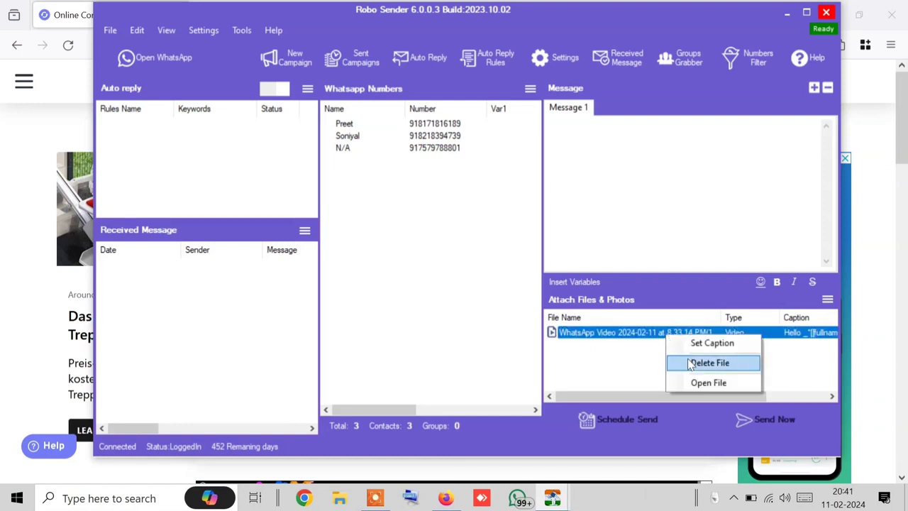
click(706, 363)
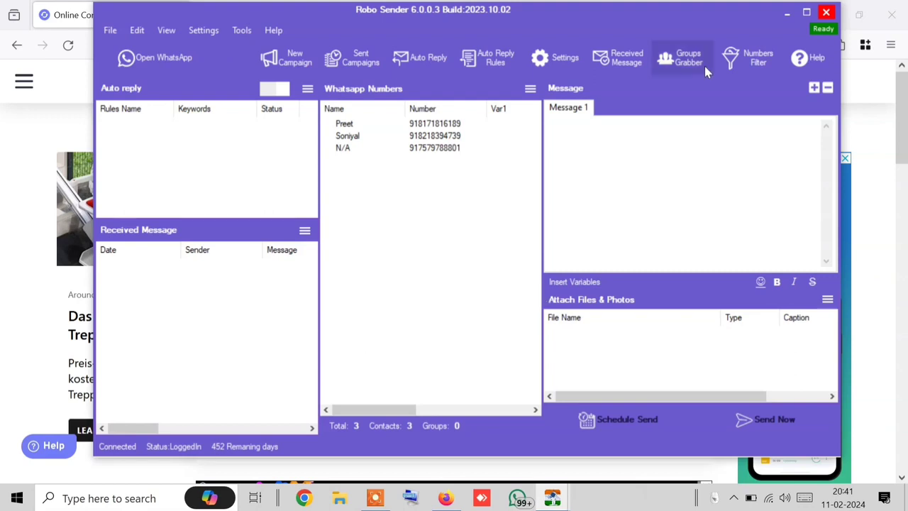
click(529, 88)
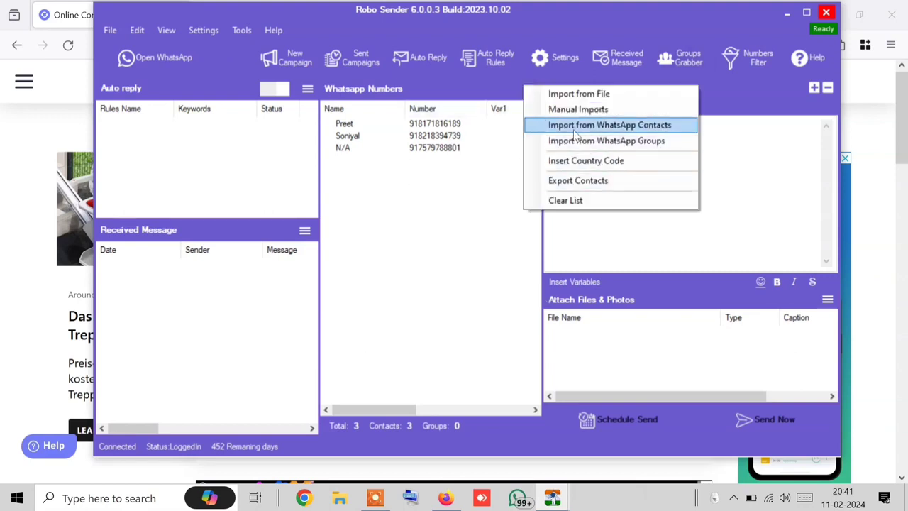
click(728, 196)
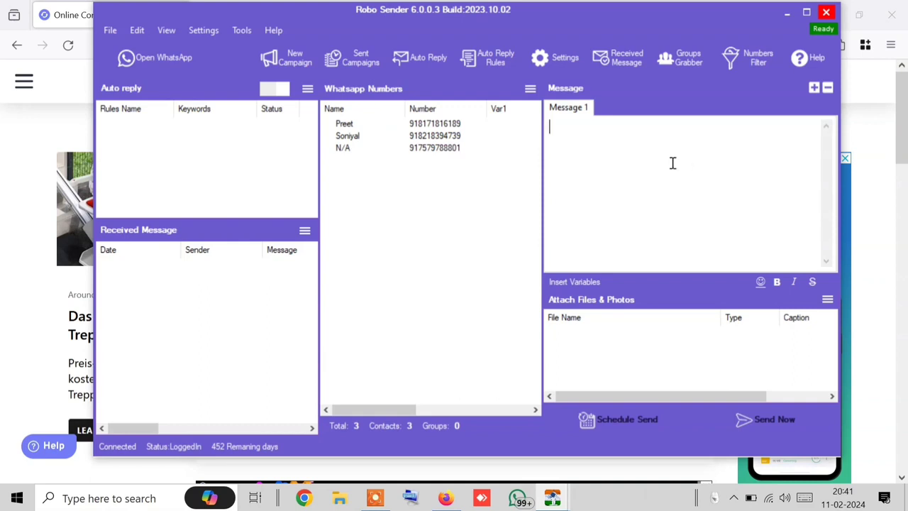
click(827, 298)
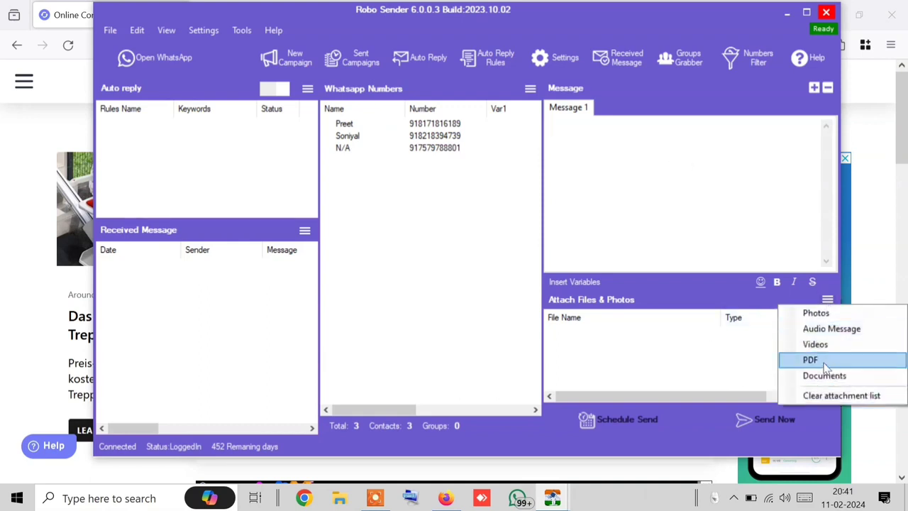
Step: Attach sample.pdf from the Documents folder as a PDF
click(683, 208)
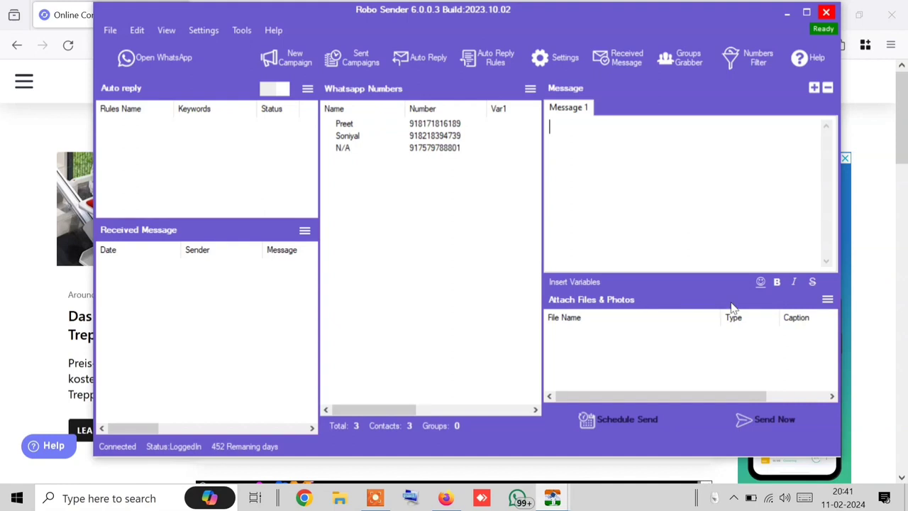
click(827, 298)
click(813, 359)
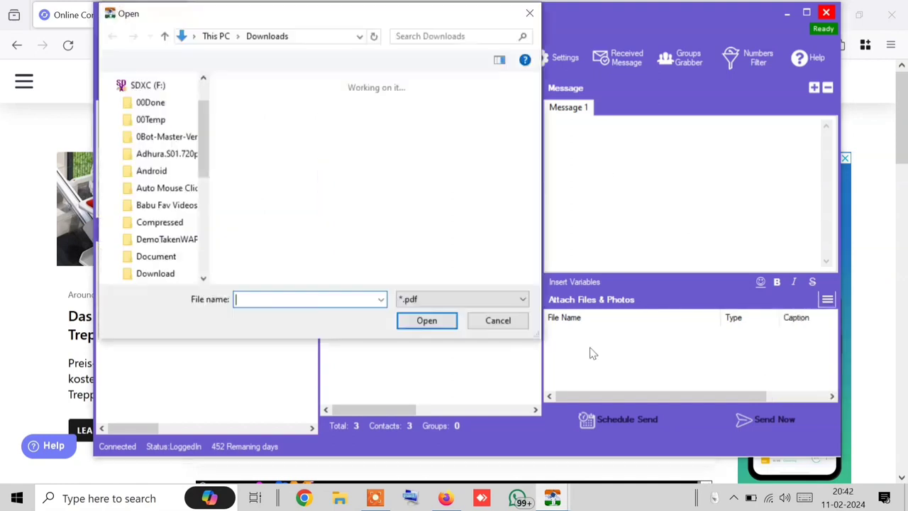
double_click(355, 133)
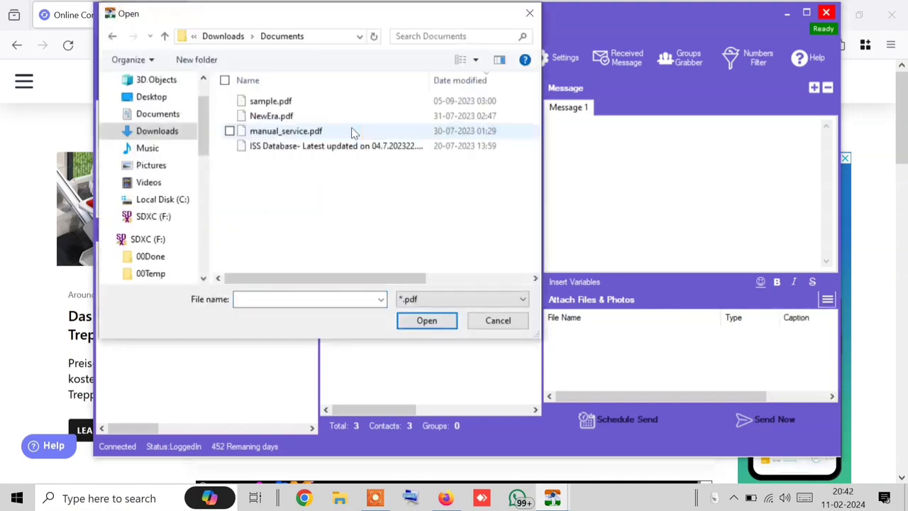
click(273, 105)
double_click(272, 106)
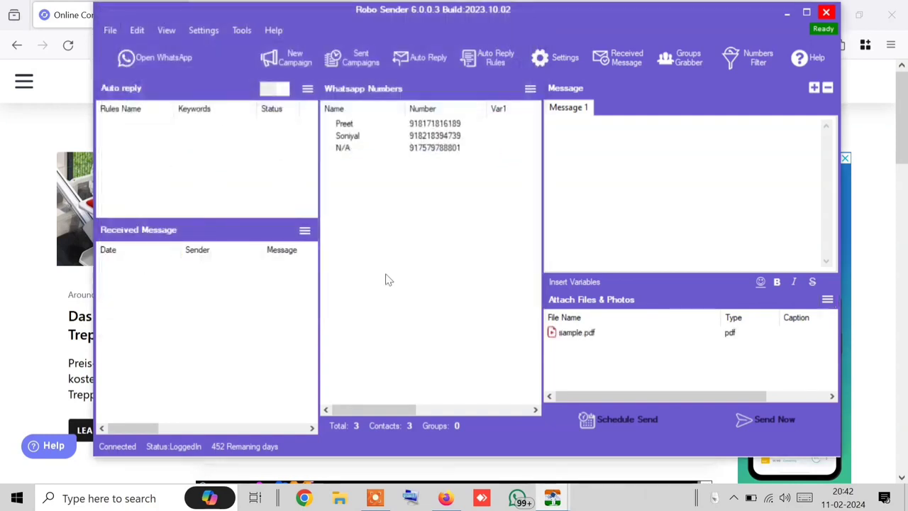
Step: Try setting a caption on sample.pdf and close the FreeConvert browser window
right_click(614, 335)
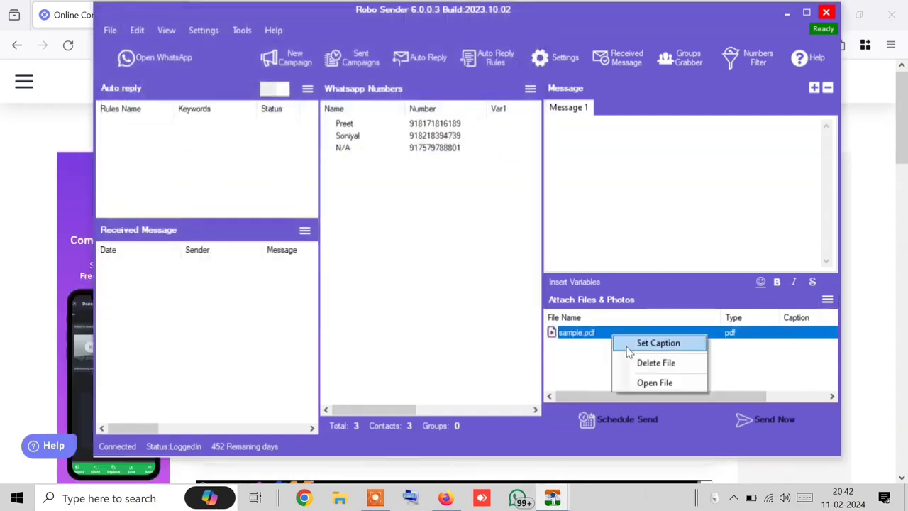
click(637, 348)
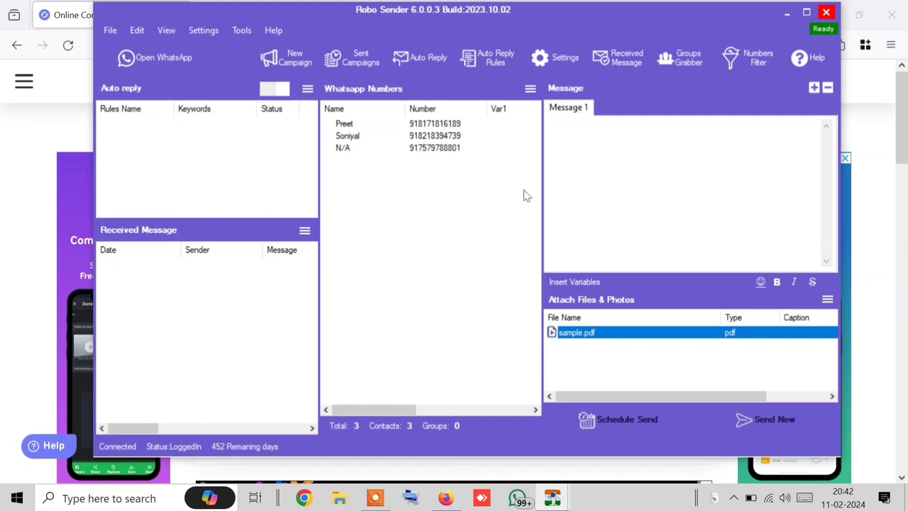
right_click(653, 336)
click(681, 348)
click(891, 15)
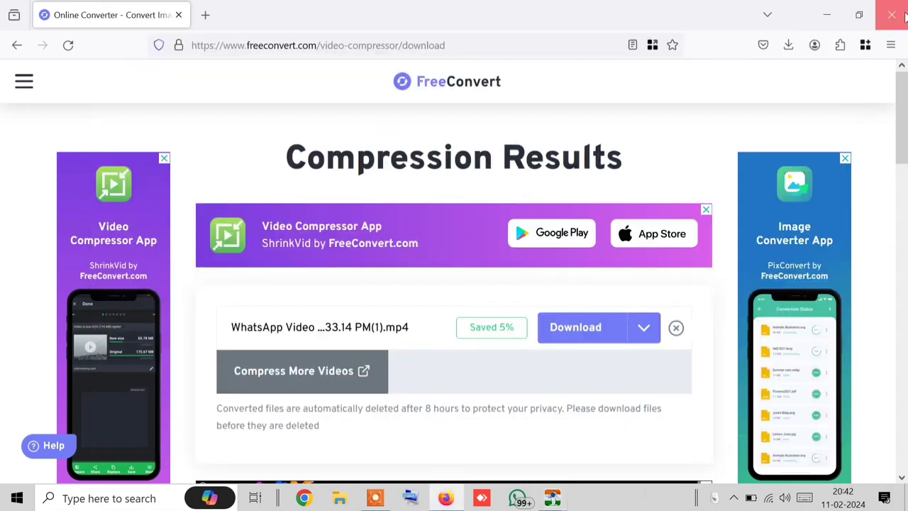
Step: Retry Set Caption on sample.pdf several times from its right-click menu
right_click(650, 331)
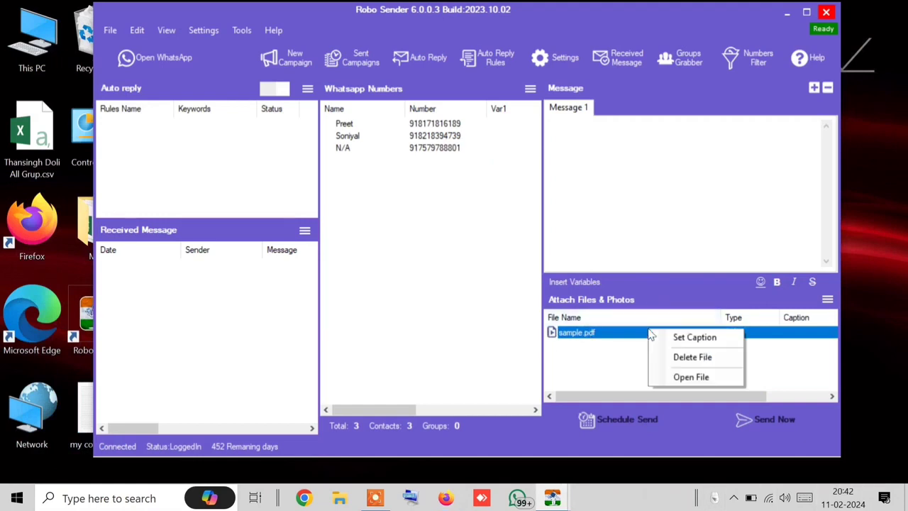
click(686, 334)
right_click(672, 336)
click(688, 348)
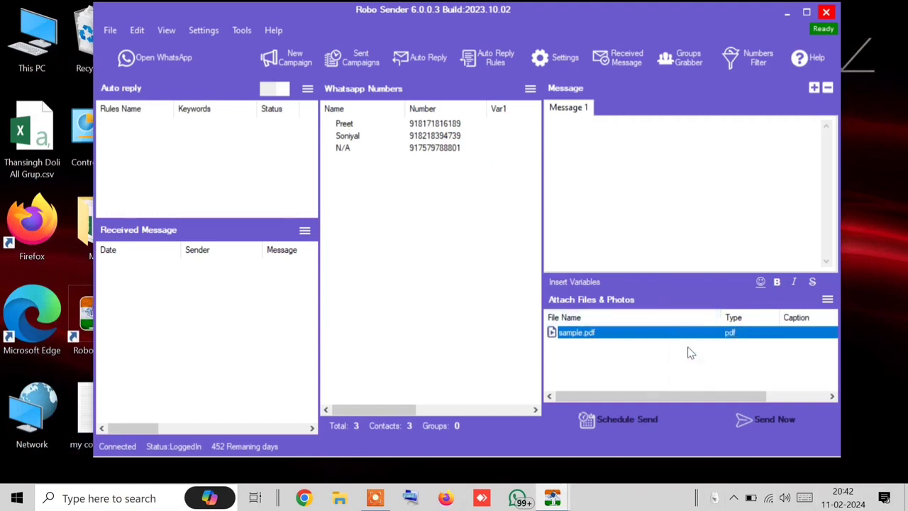
right_click(674, 330)
click(689, 336)
Step: Close the previous sending report, leaving sample.pdf's attachment options unchanged
mouse_move(551, 501)
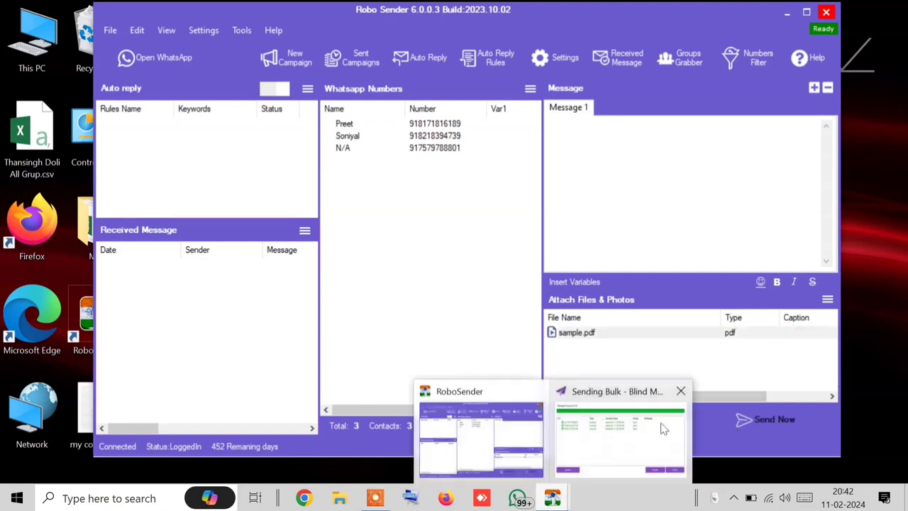
click(610, 438)
click(685, 99)
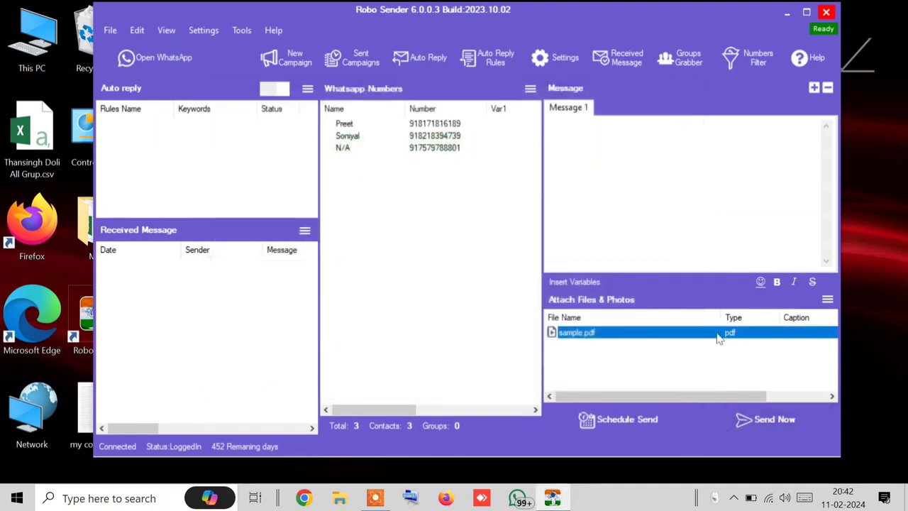
right_click(718, 335)
click(730, 345)
right_click(718, 343)
click(734, 344)
Step: Send sample.pdf to all three contacts in Blind Mode
click(781, 424)
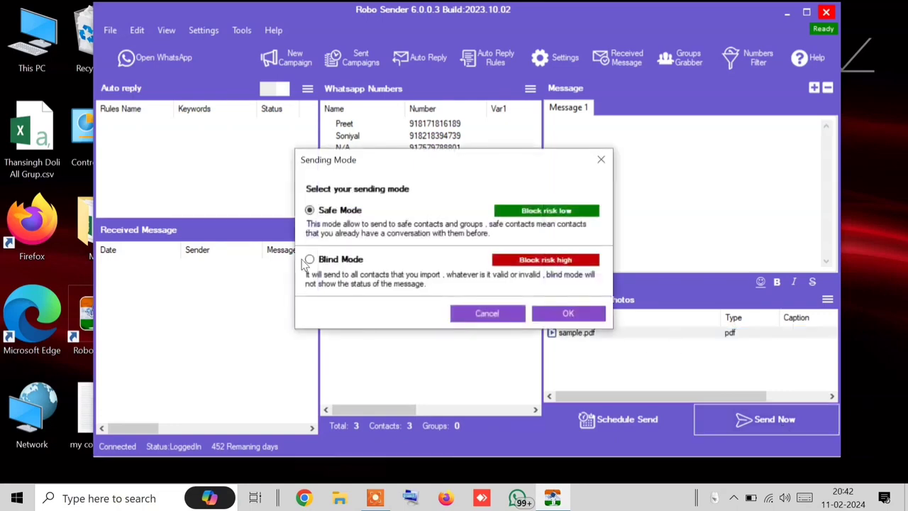
click(310, 259)
click(569, 313)
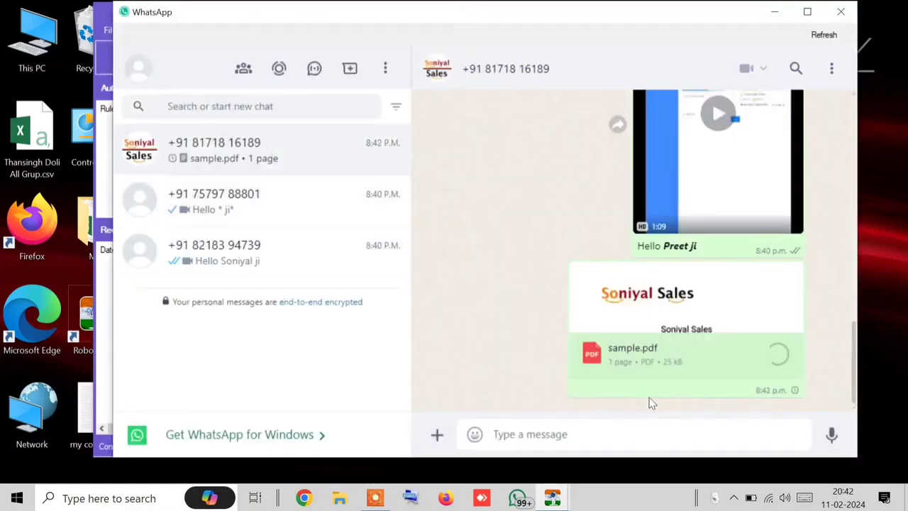
Step: Confirm sample.pdf arrived in each contact's chat, acknowledge completion, and close WhatsApp
click(241, 214)
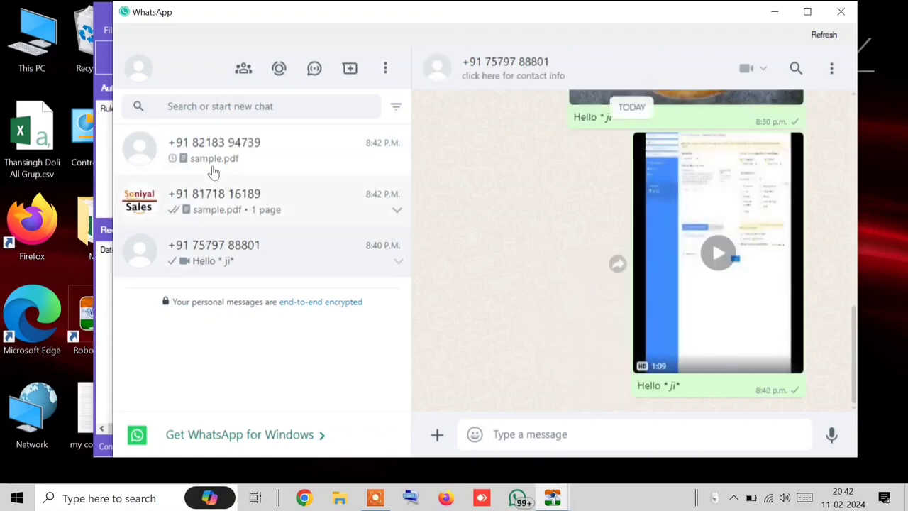
click(212, 159)
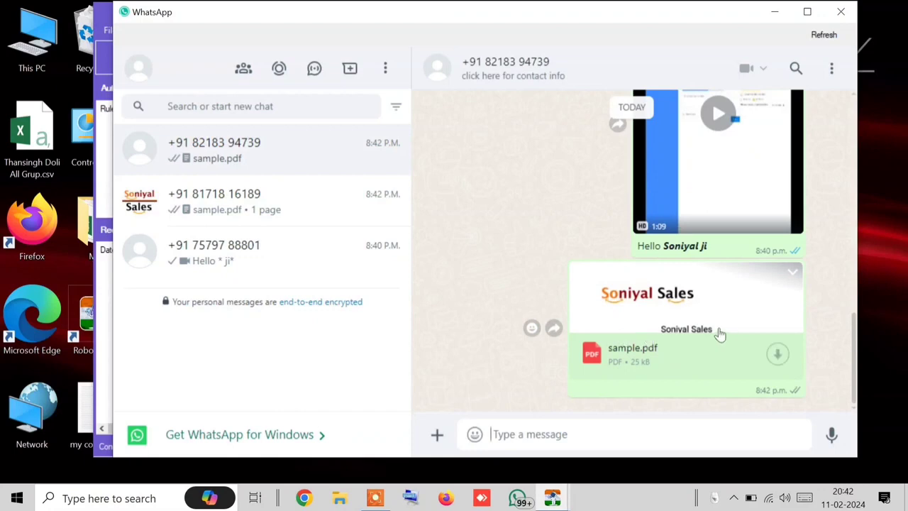
click(245, 224)
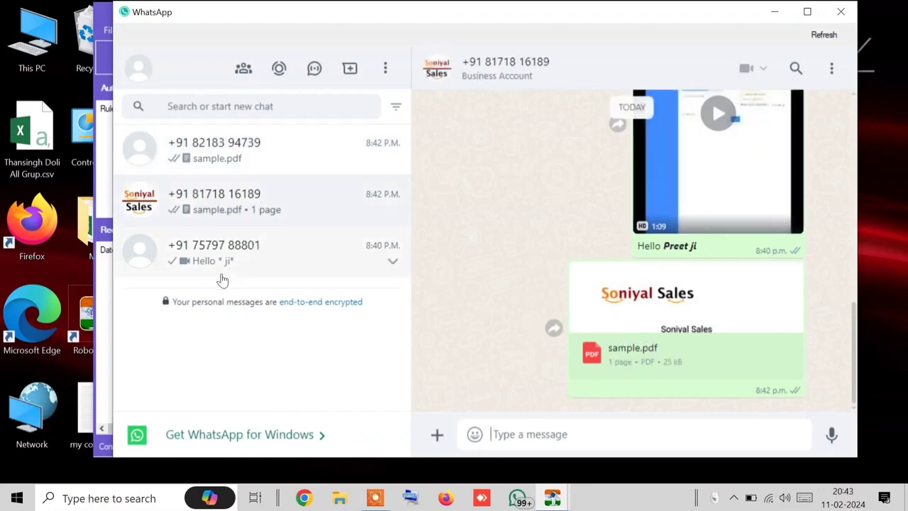
click(226, 264)
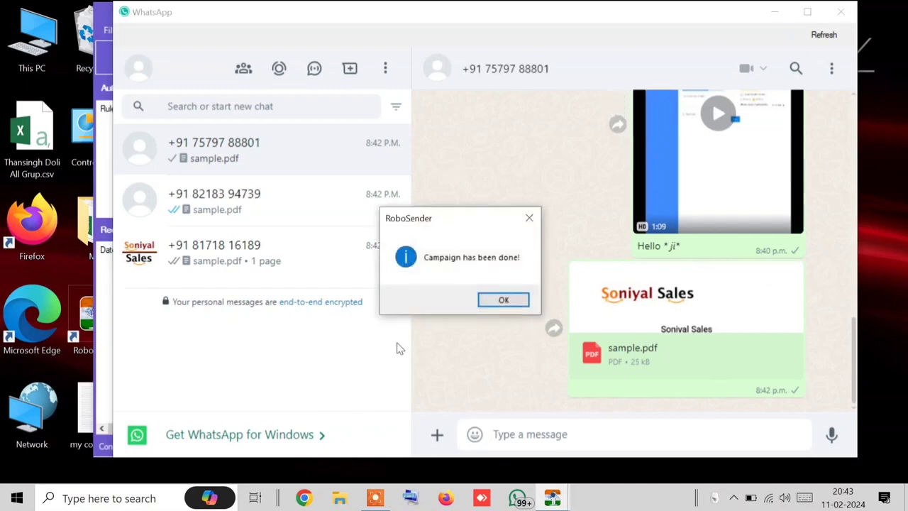
click(503, 300)
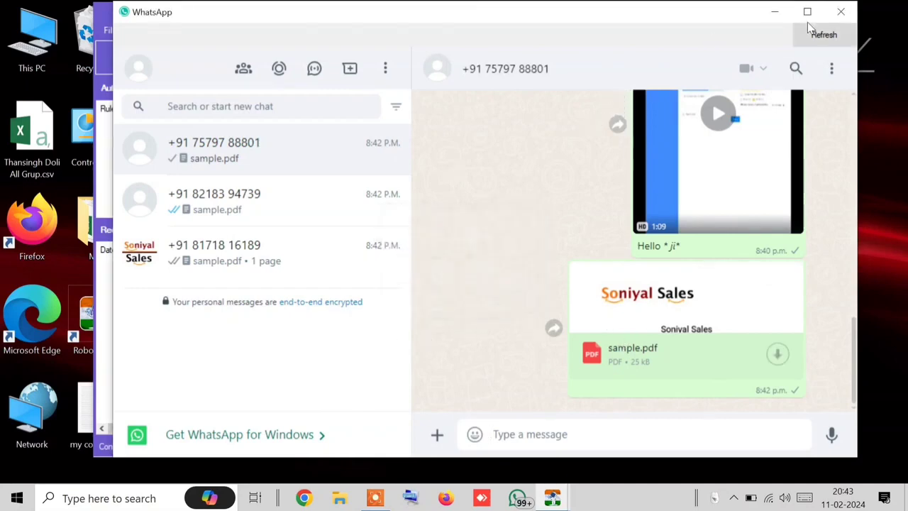
click(833, 17)
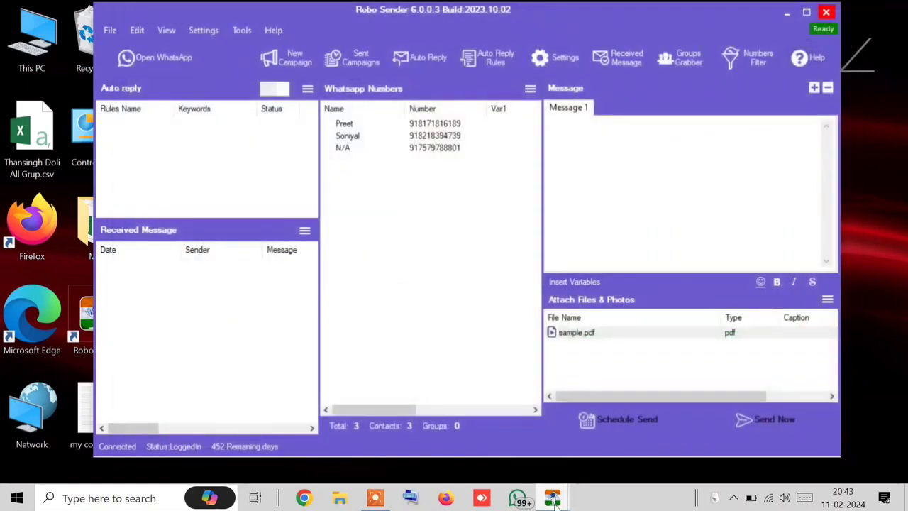
Step: Close the sending report and delete sample.pdf from the attachments
mouse_move(556, 500)
click(600, 456)
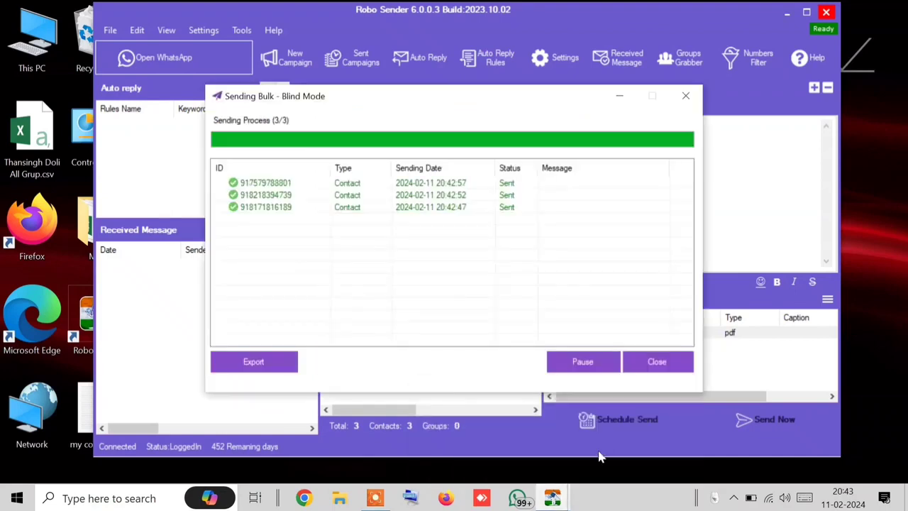
click(643, 364)
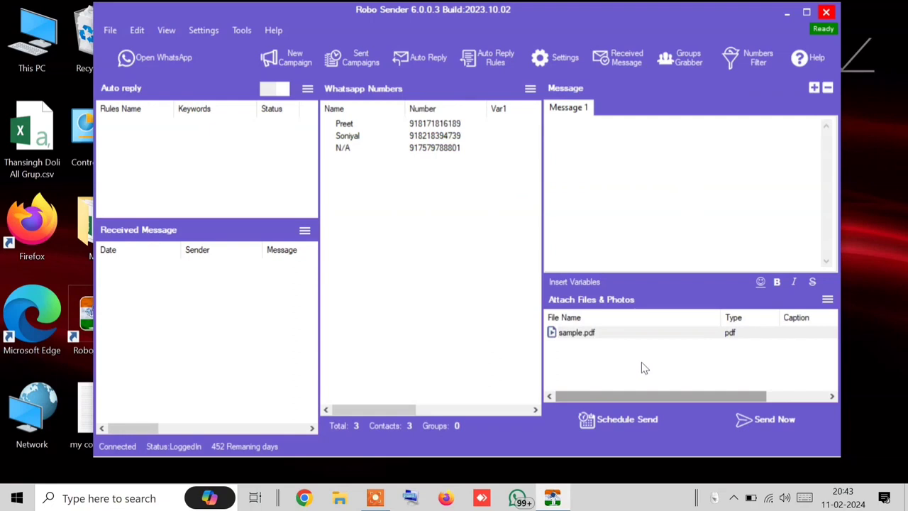
click(576, 335)
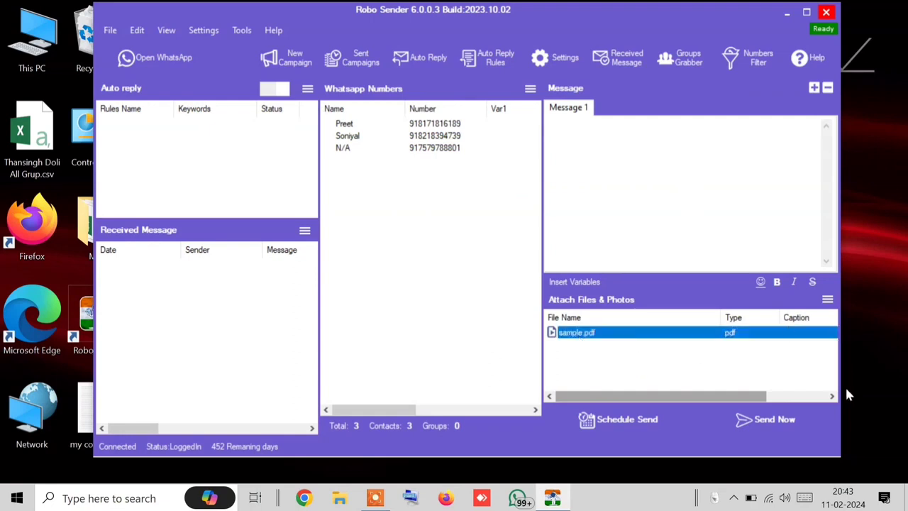
click(827, 299)
click(728, 334)
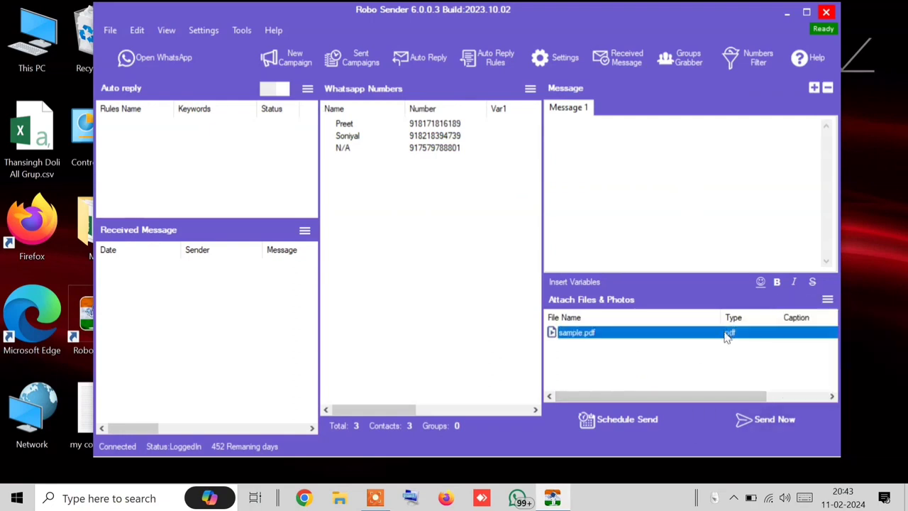
right_click(615, 339)
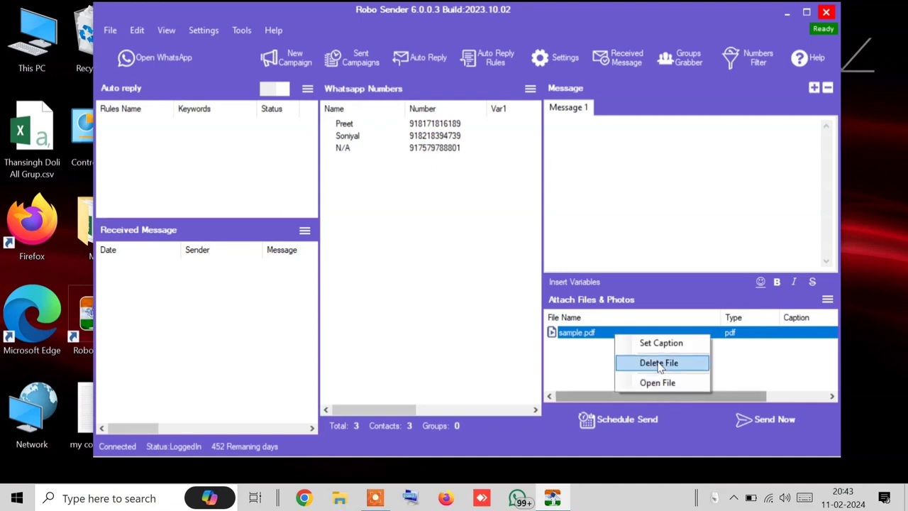
click(658, 362)
Step: Attach my contact.txt from the Desktop as a document, then bring up WhatsApp
click(827, 300)
click(837, 376)
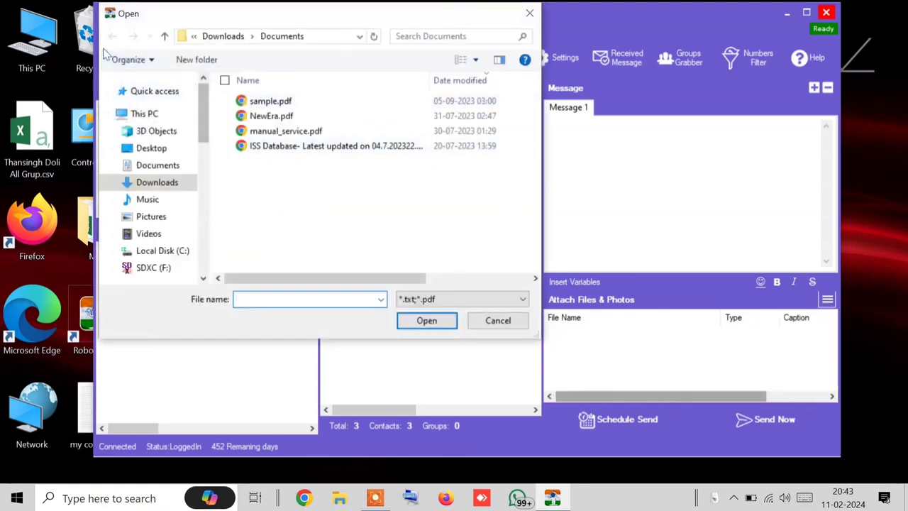
click(178, 149)
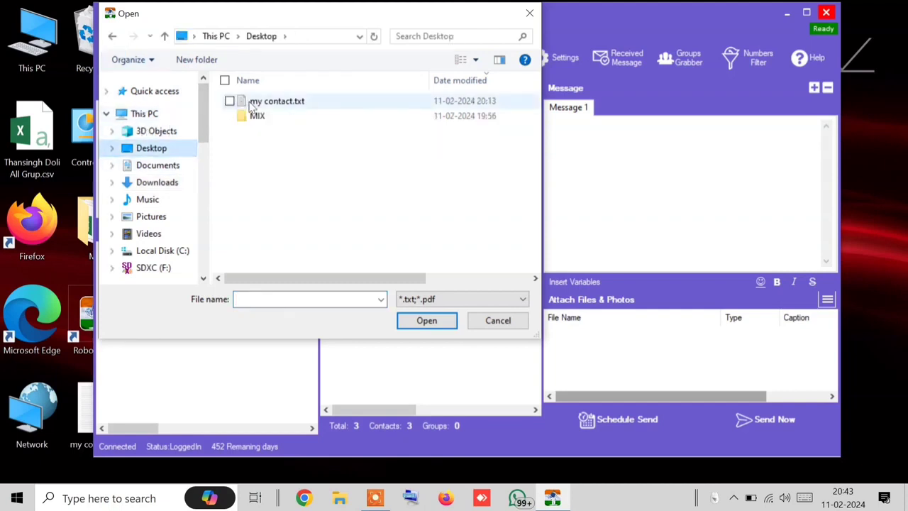
double_click(277, 101)
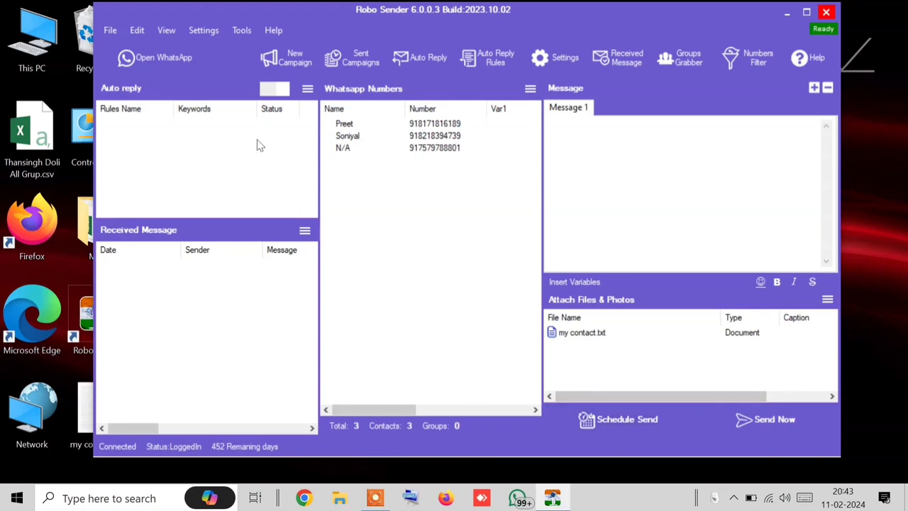
click(161, 62)
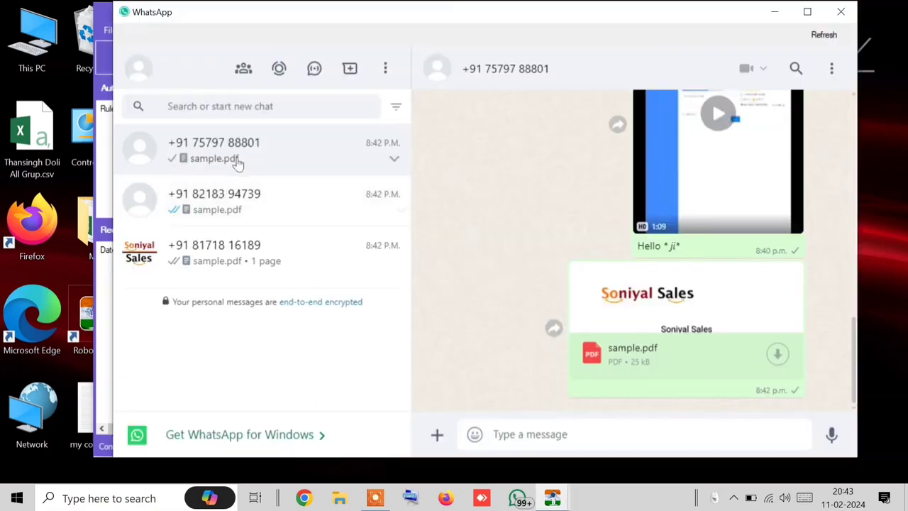
Step: Close WhatsApp and resend the bulk campaign in blind mode
click(840, 12)
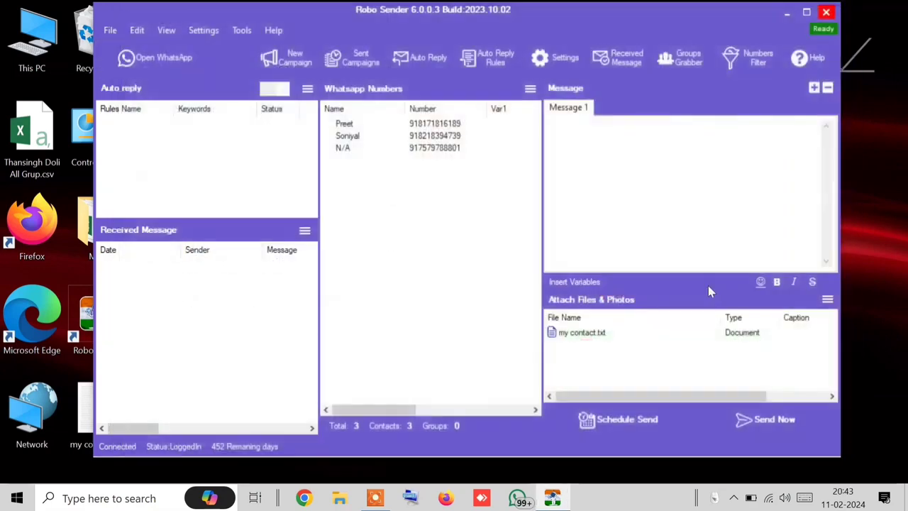
click(776, 434)
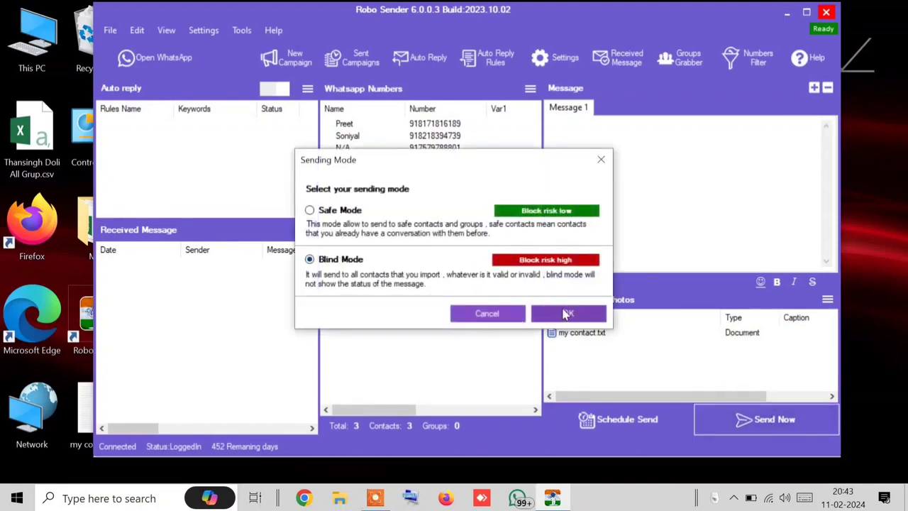
click(546, 313)
click(160, 63)
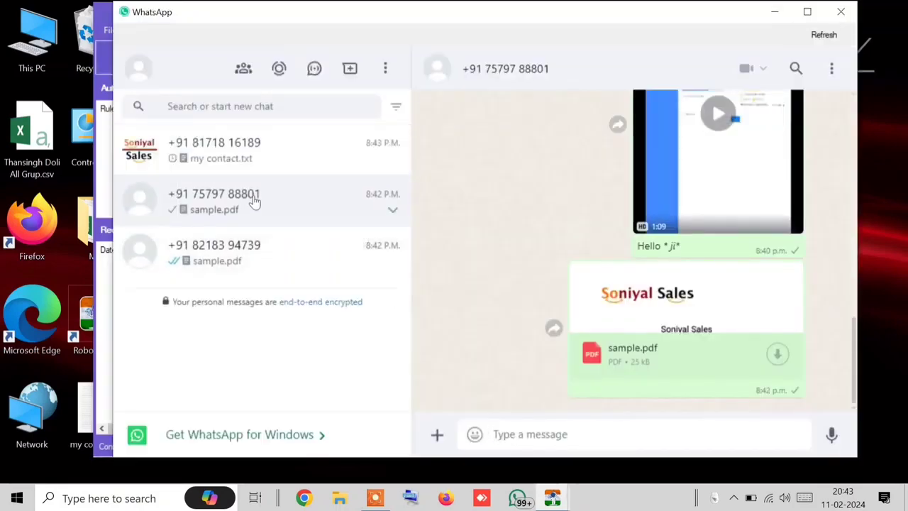
click(265, 170)
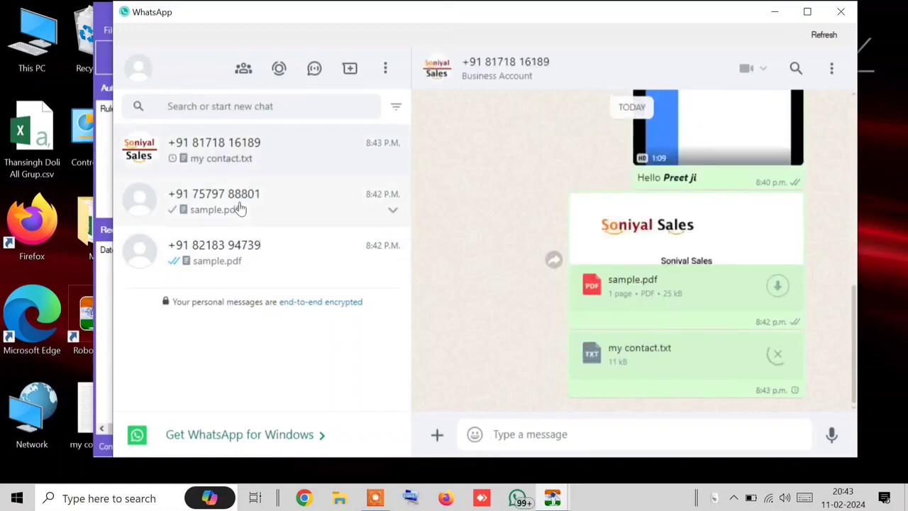
click(240, 208)
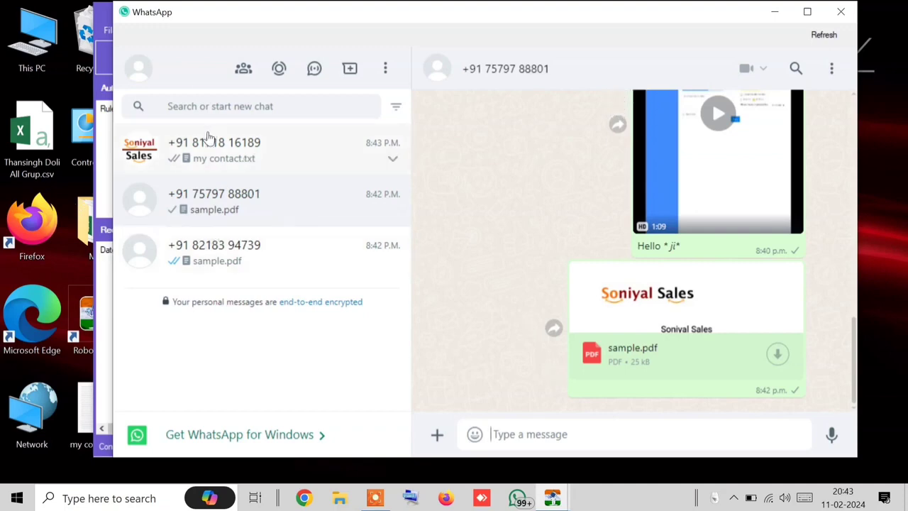
click(276, 165)
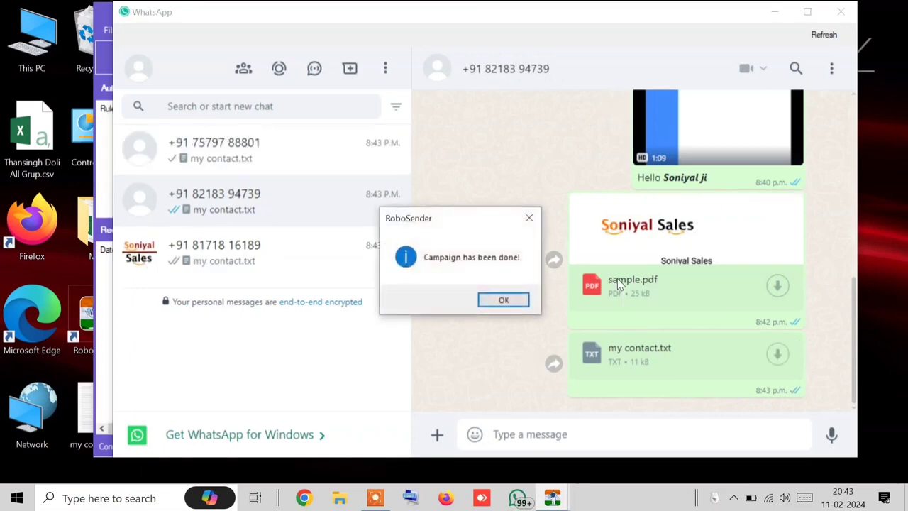
click(503, 300)
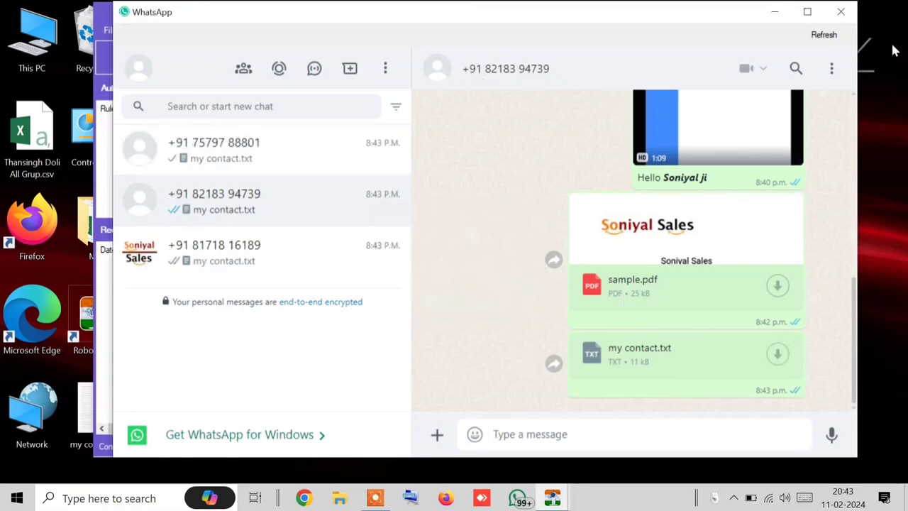
click(840, 15)
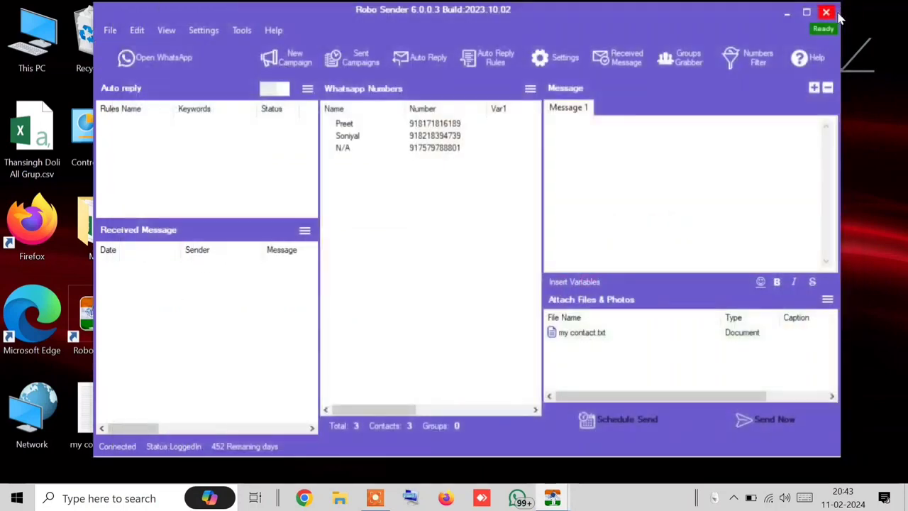
Step: Attach the WhatsApp video from Downloads, accepting the file-size warning
click(827, 299)
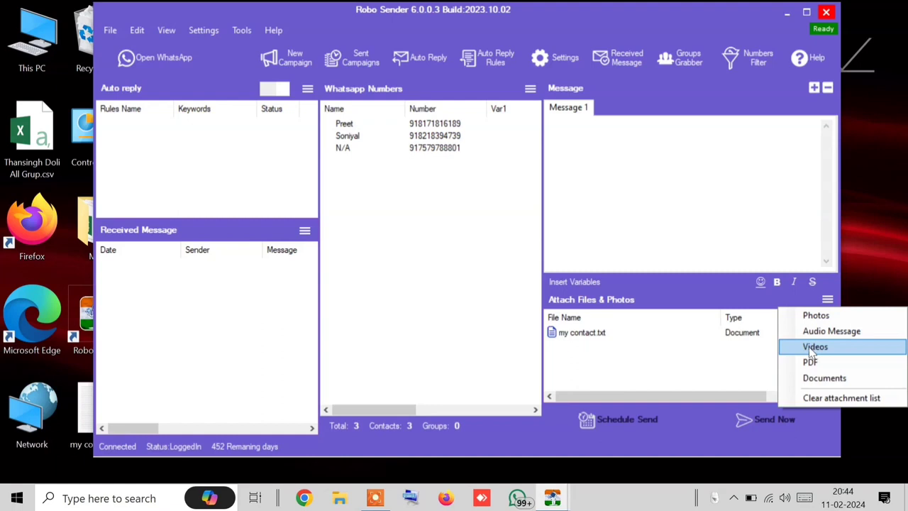
click(732, 260)
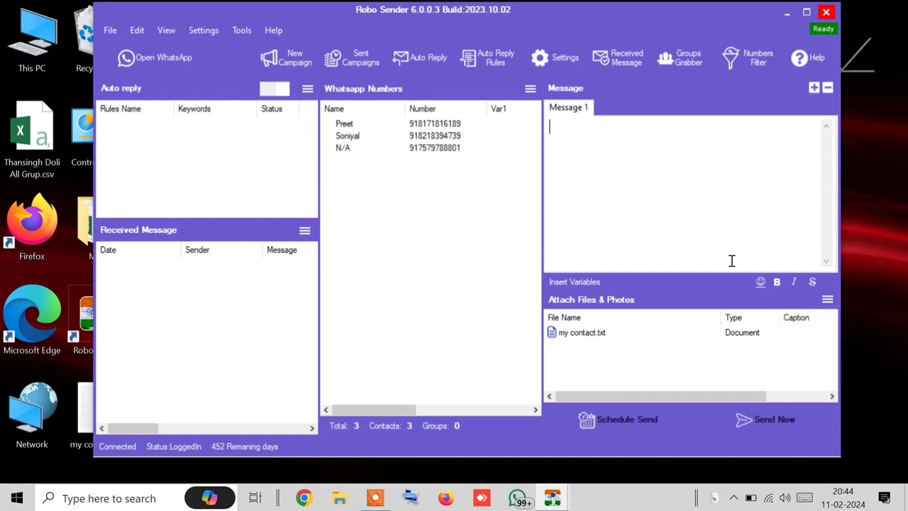
click(827, 300)
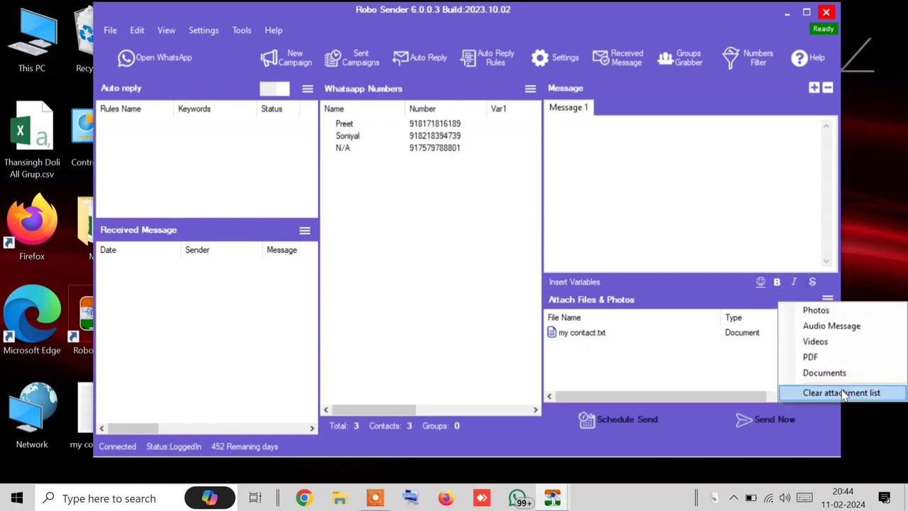
click(602, 358)
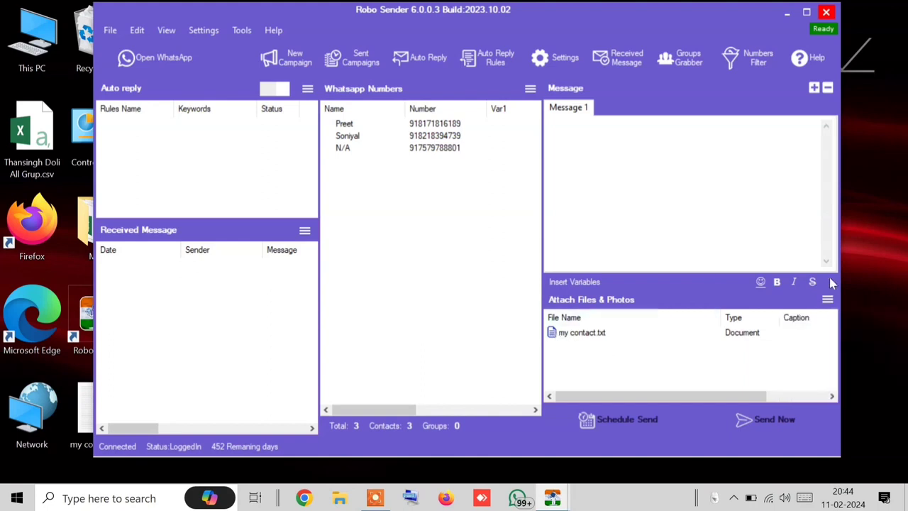
click(827, 300)
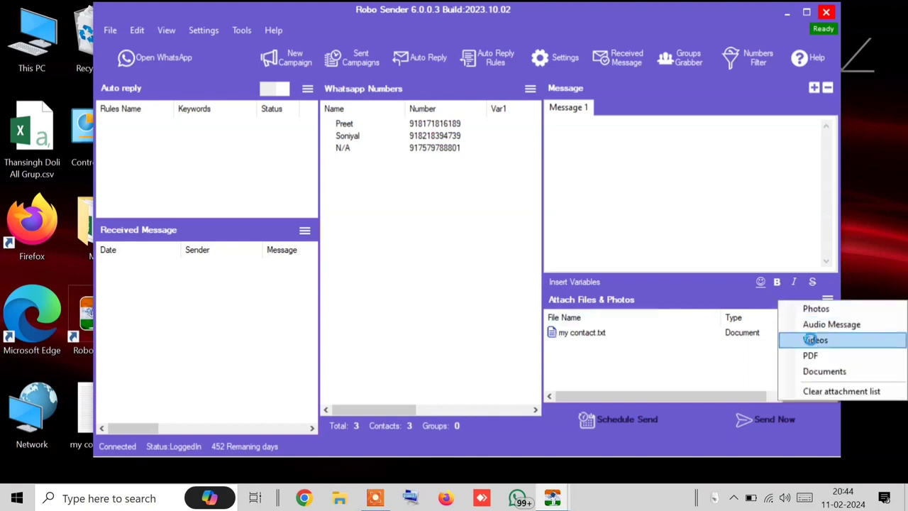
click(814, 340)
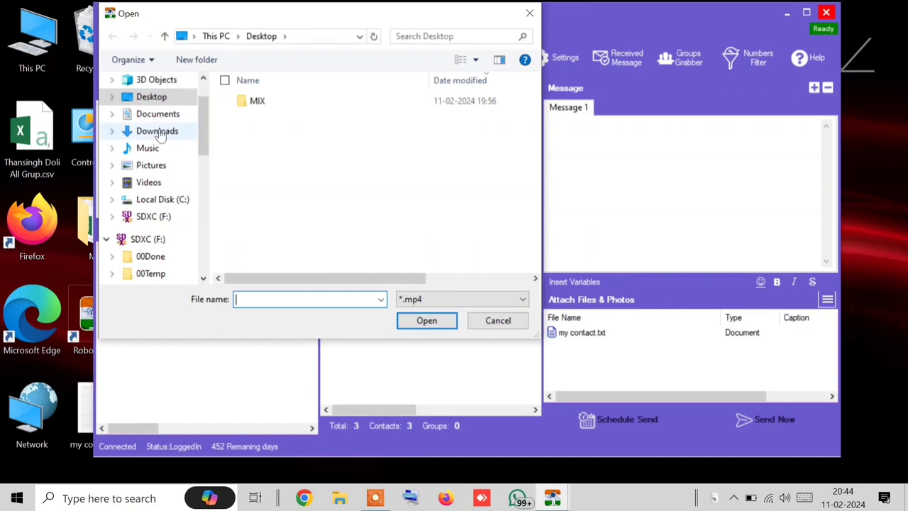
click(157, 131)
double_click(376, 128)
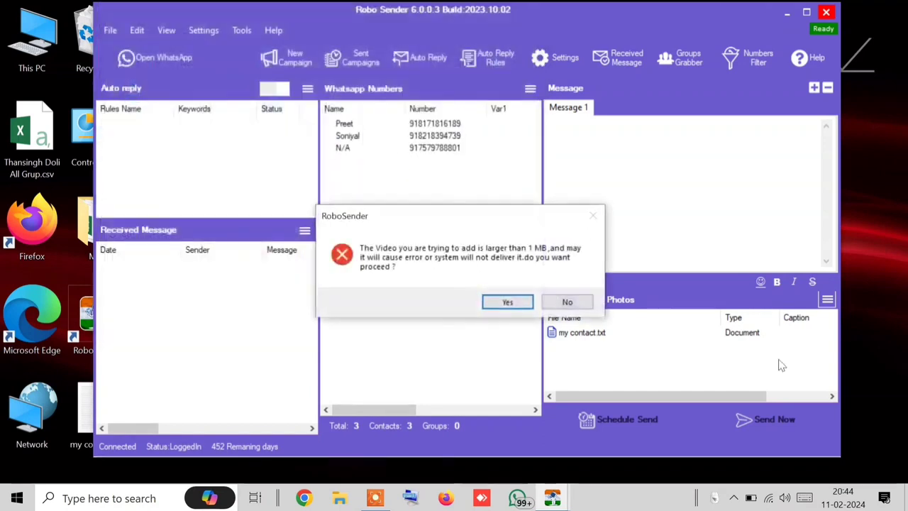
click(519, 301)
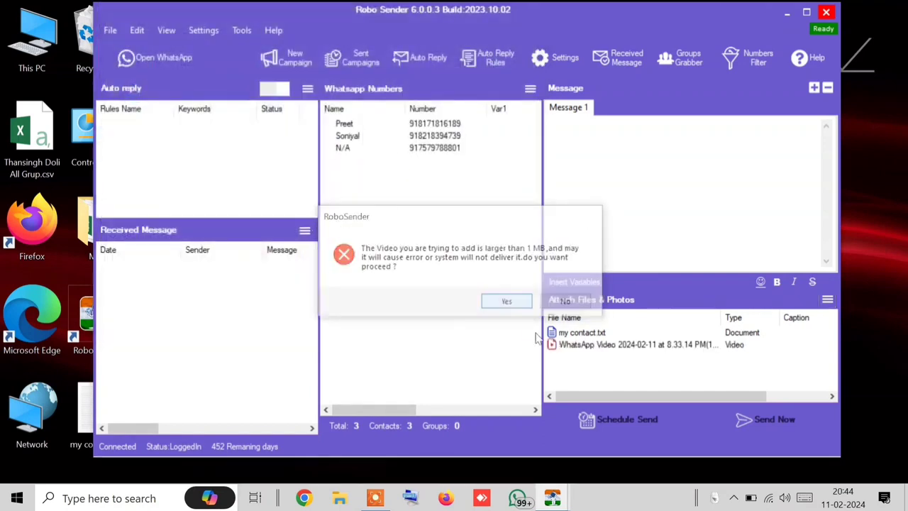
Step: Attach the WhatsApp image and leave the video attachment without a caption
click(827, 298)
click(807, 311)
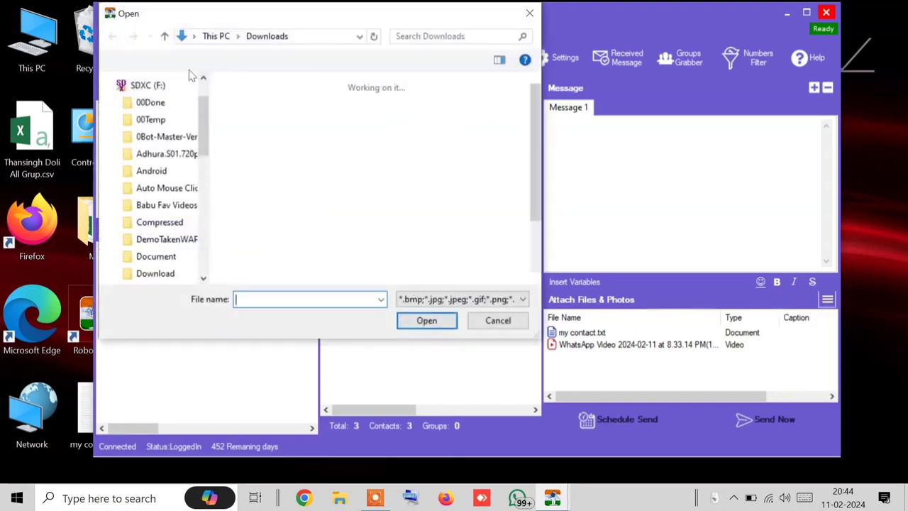
double_click(280, 144)
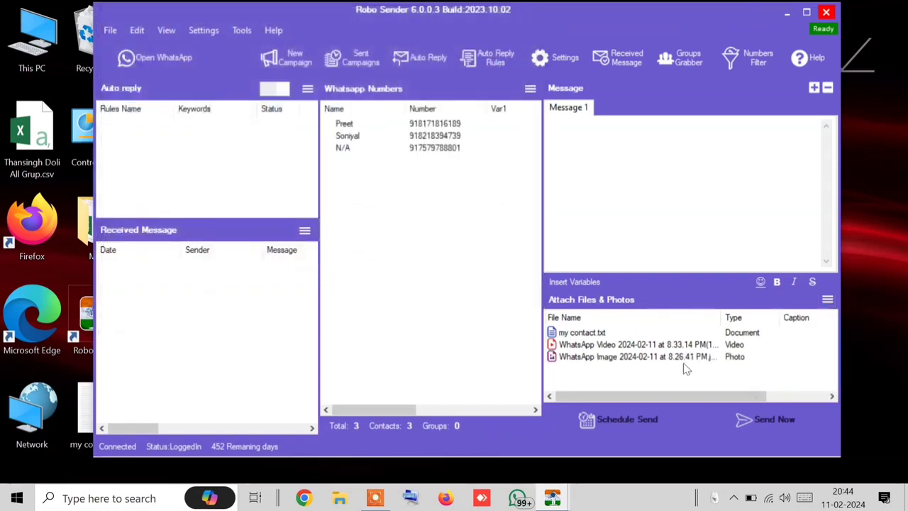
right_click(713, 345)
click(734, 357)
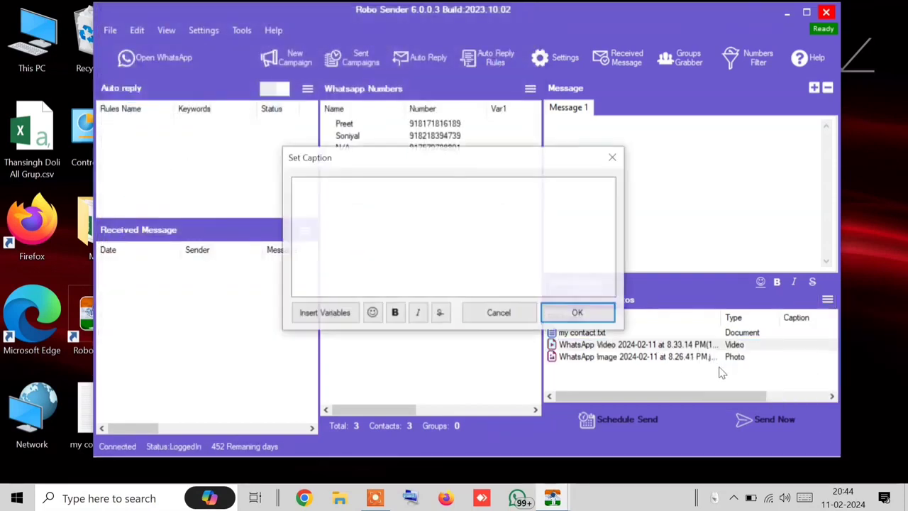
click(563, 312)
click(712, 357)
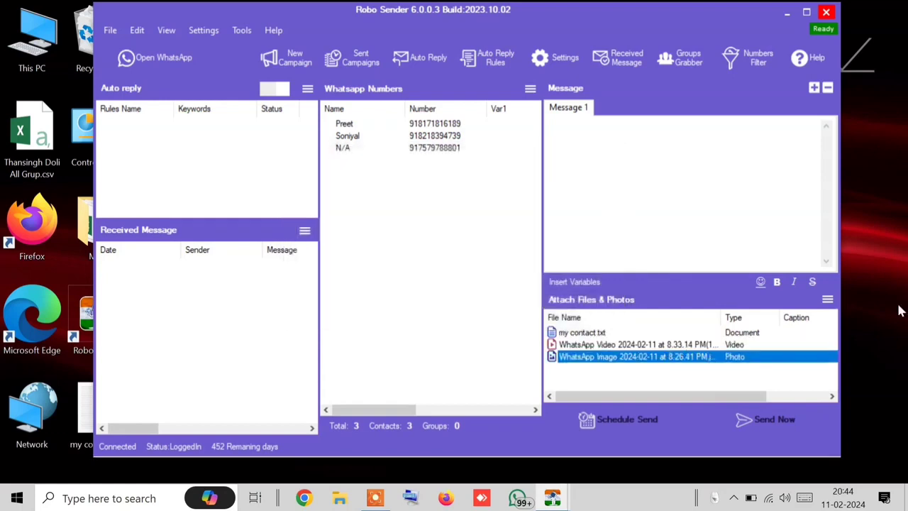
Step: Attach sample.pdf from the Documents folder inside Downloads
click(827, 300)
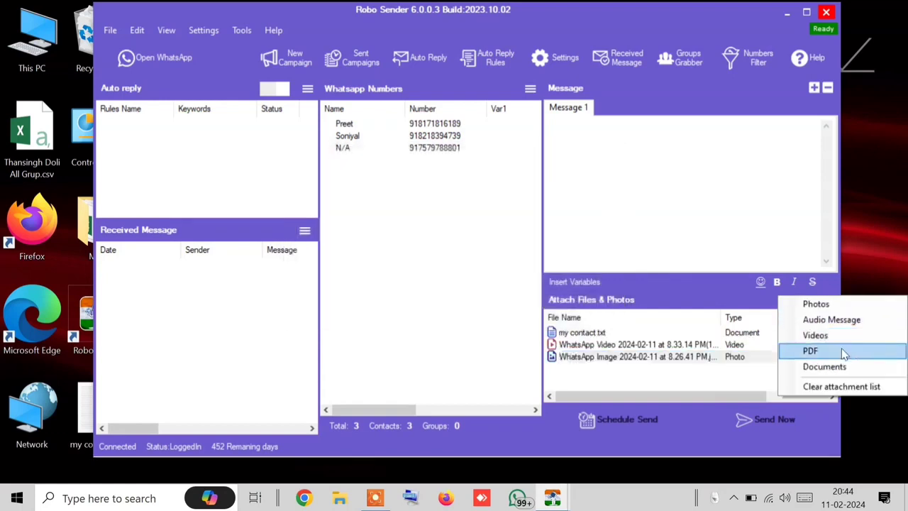
click(811, 350)
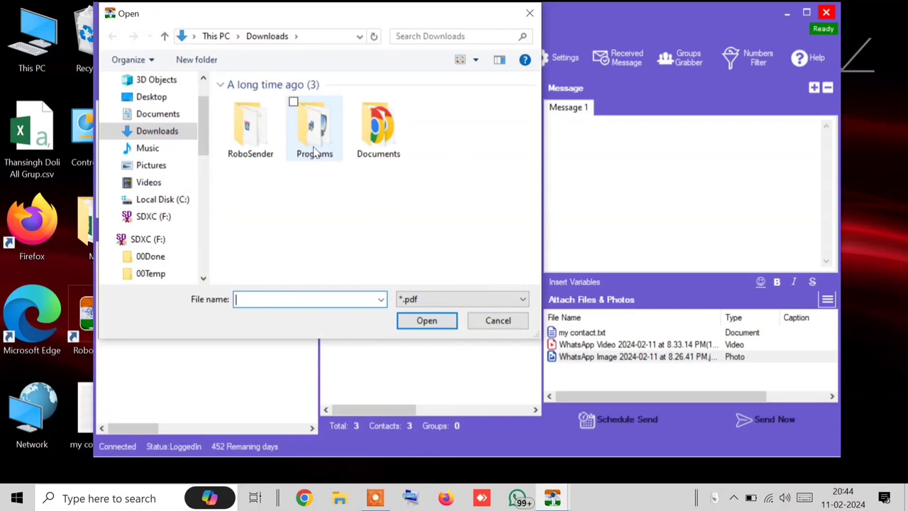
double_click(378, 134)
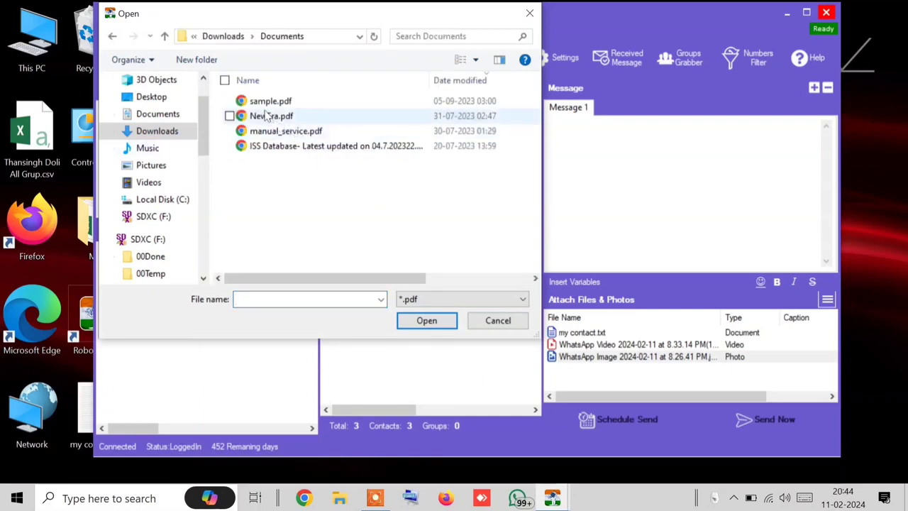
double_click(270, 100)
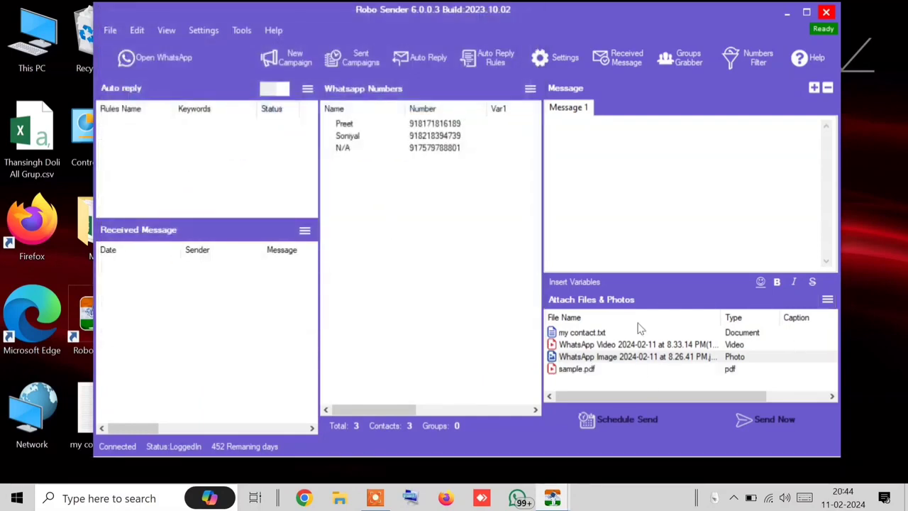
Step: Clear the entire attachment list and confirm the removal
click(582, 333)
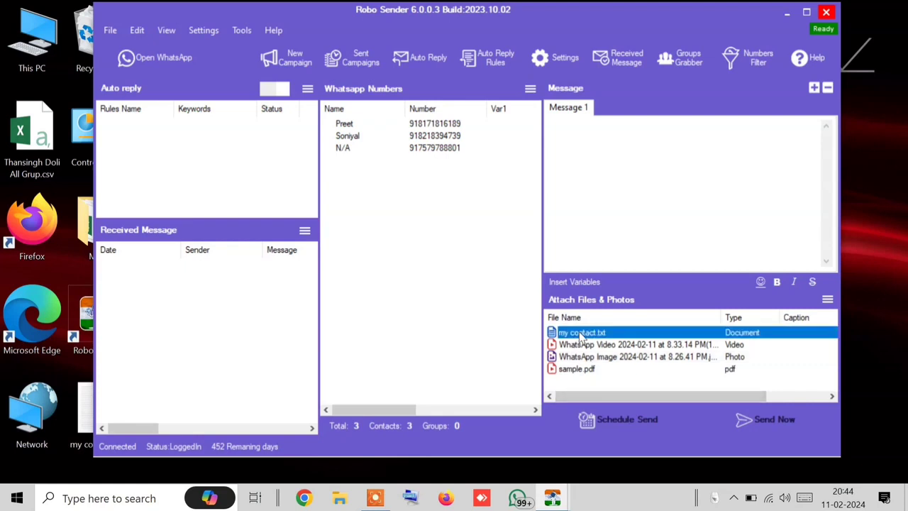
click(580, 370)
click(829, 299)
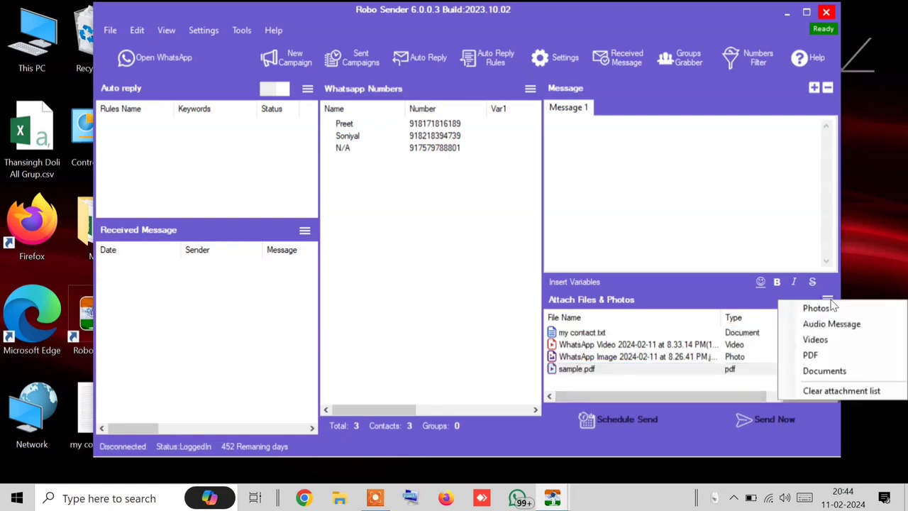
click(828, 391)
click(479, 300)
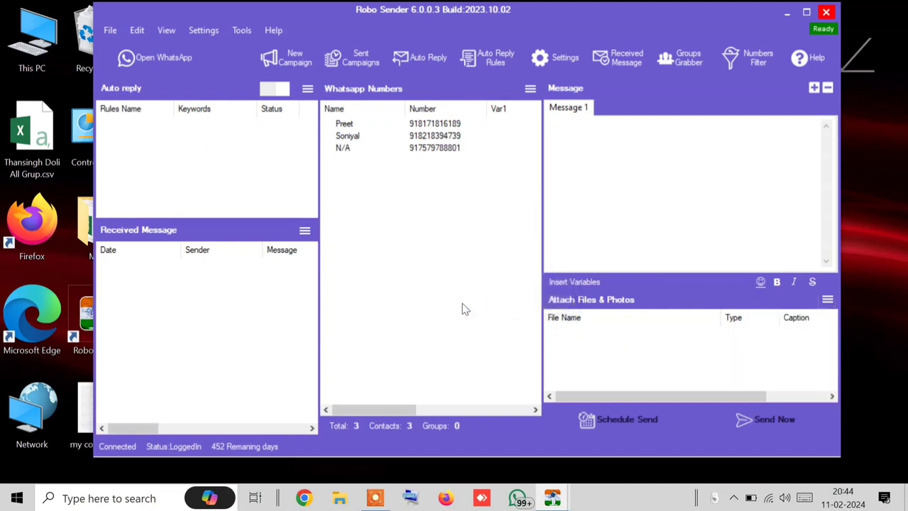
Step: Insert a [[randomtag]] variable on the first line of Message 1
click(710, 238)
click(585, 281)
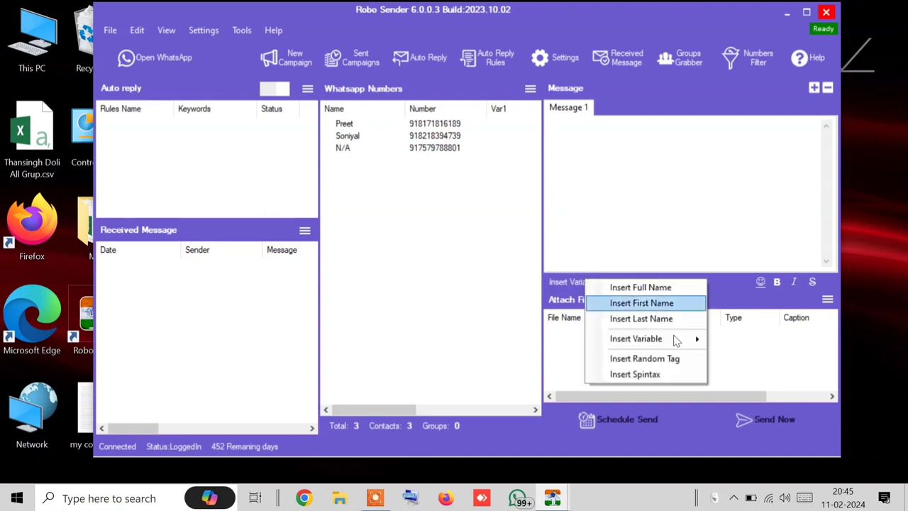
click(653, 366)
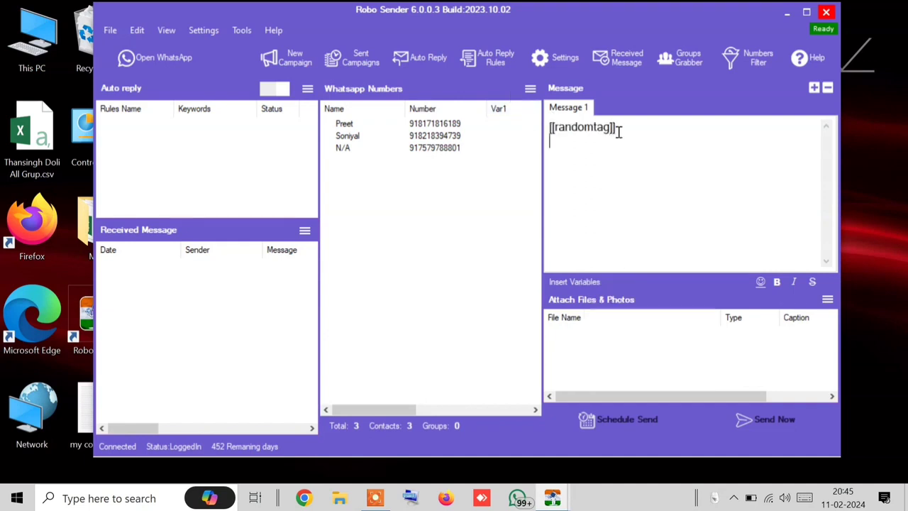
drag(618, 132, 522, 128)
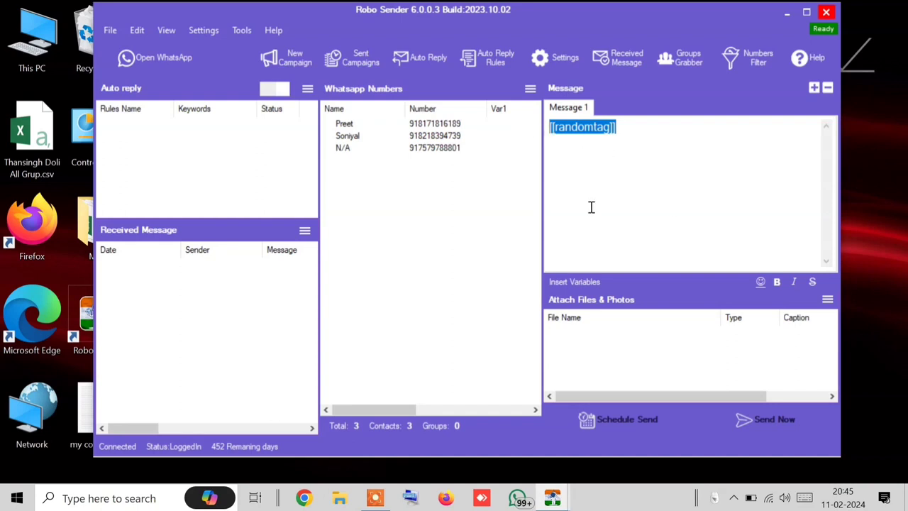
click(588, 183)
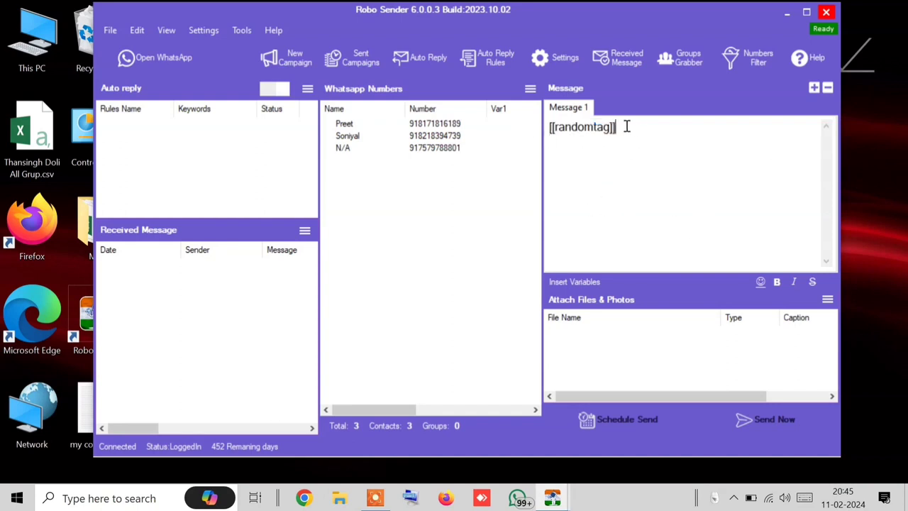
drag(626, 126, 537, 125)
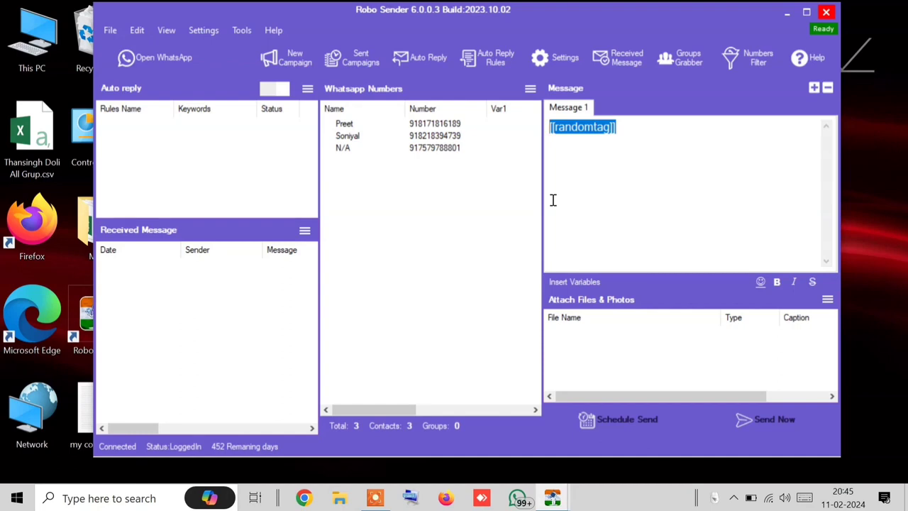
Step: Add a second [[randomtag]] on the next line and open the SpinTax Generator
click(632, 177)
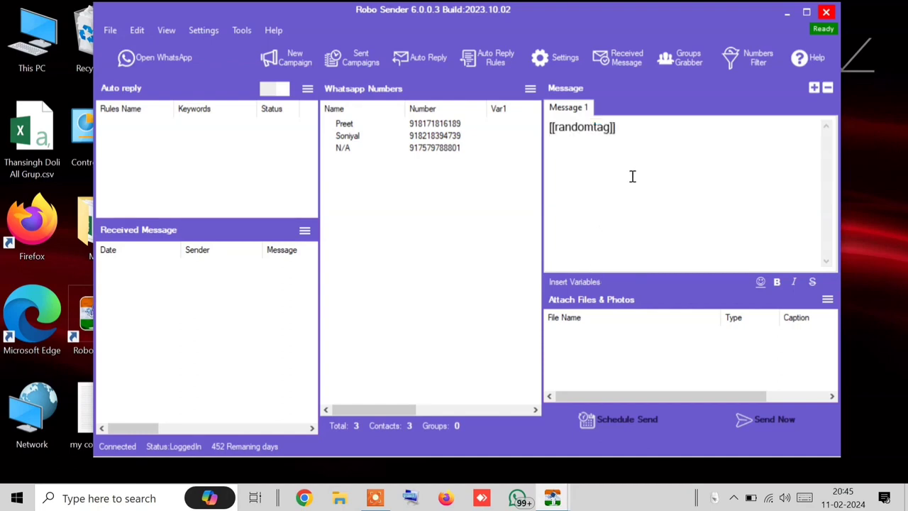
click(565, 283)
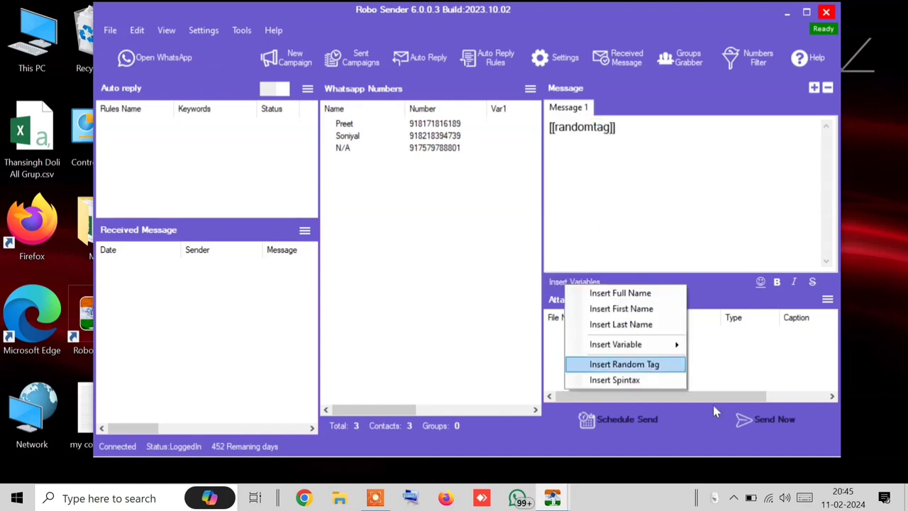
click(610, 364)
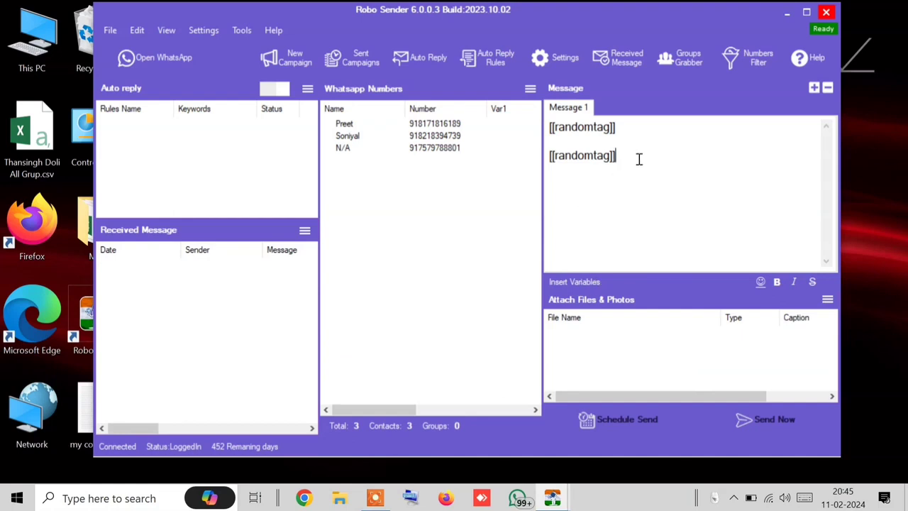
click(576, 281)
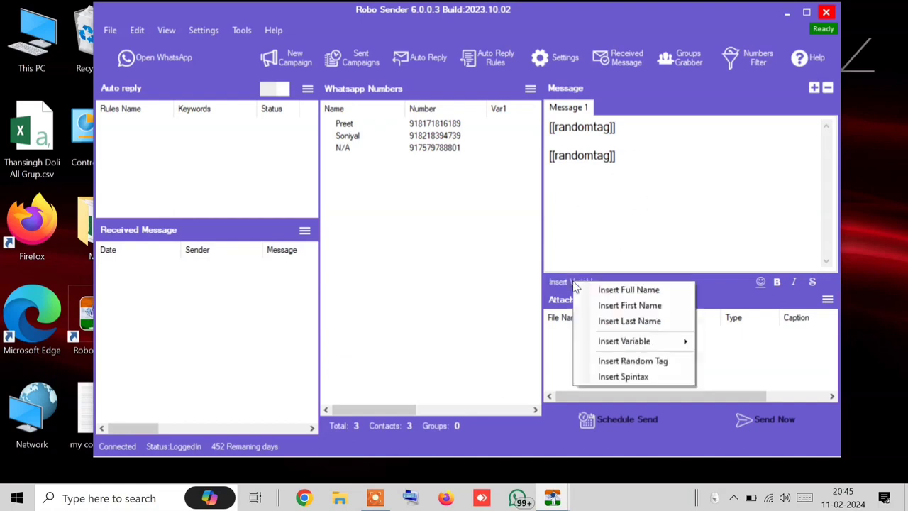
click(624, 376)
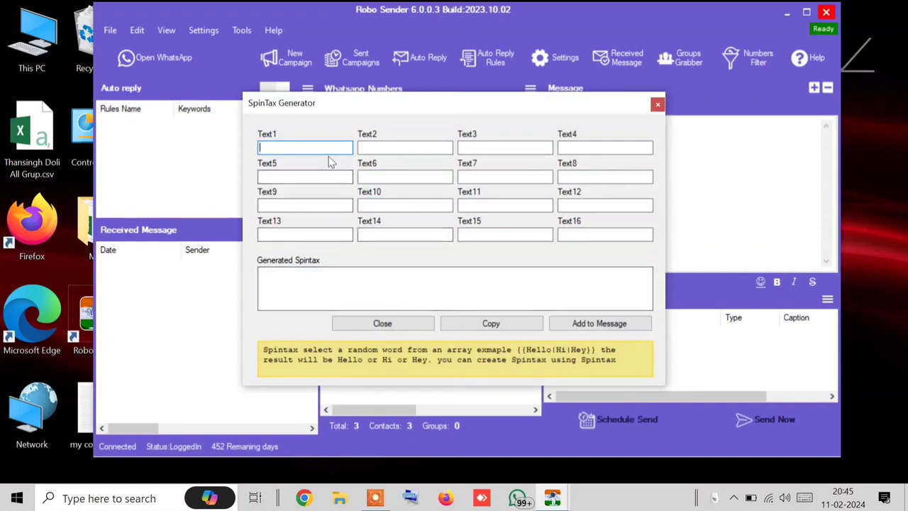
Step: Enter Hello, Hi, Hey, Greetings and Namaskar as spintax choices and add them to the message
text(Hello)
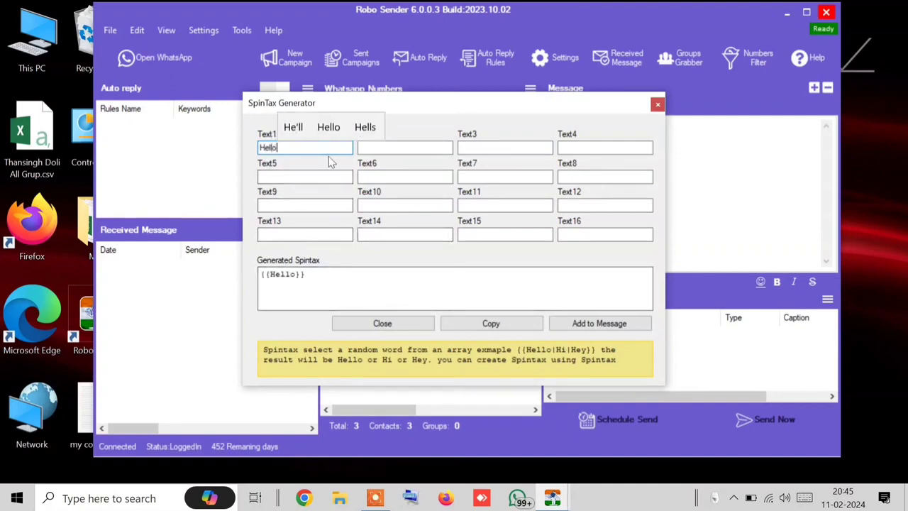
key(Tab)
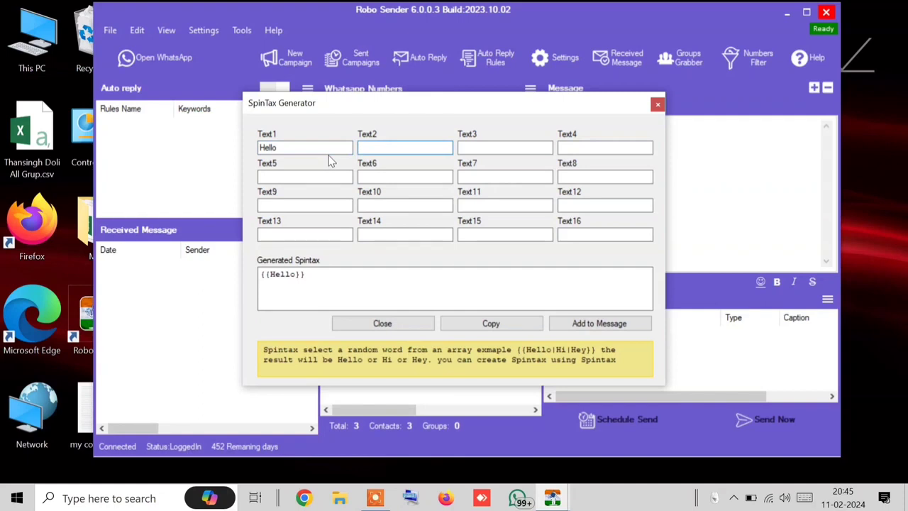
text(Hi)
key(Tab)
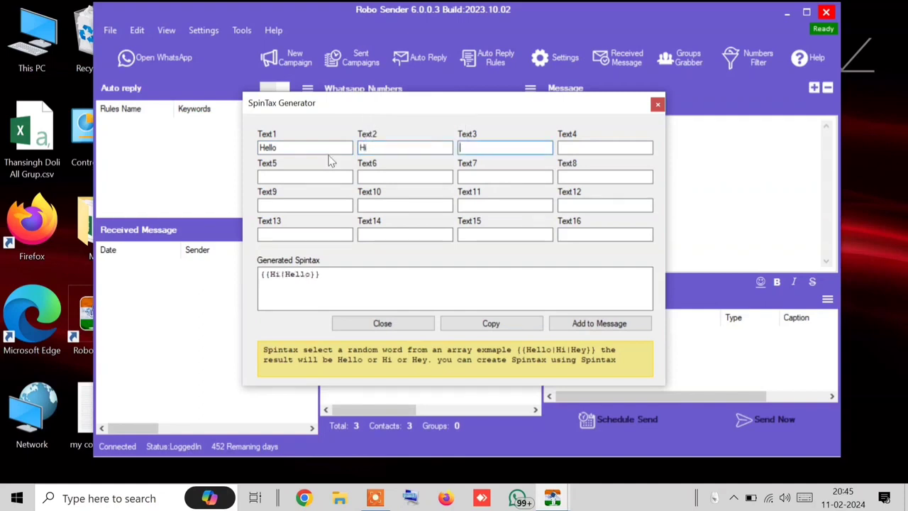
text(Hey)
key(Tab)
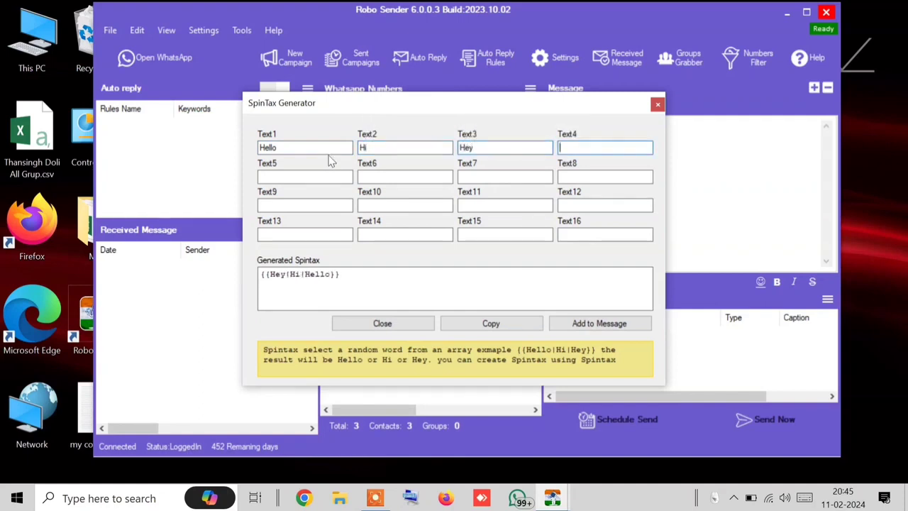
text(Gre)
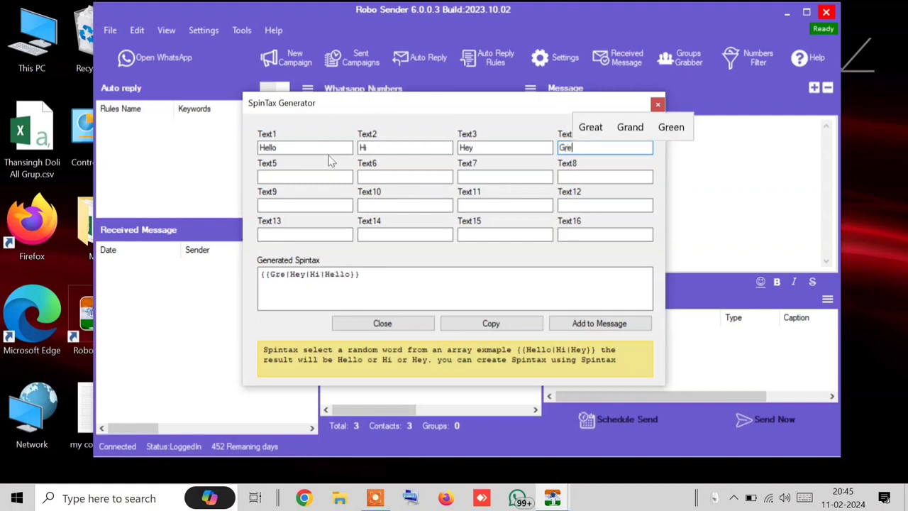
text(etings)
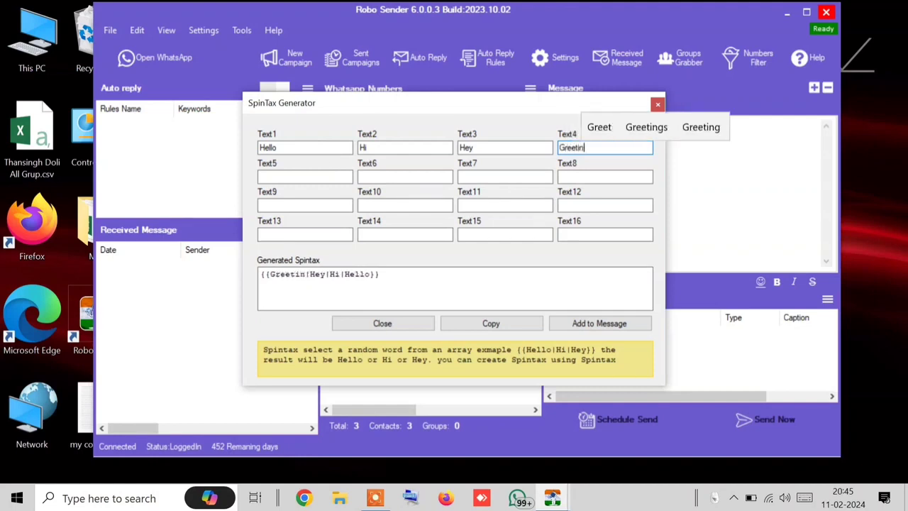
click(312, 176)
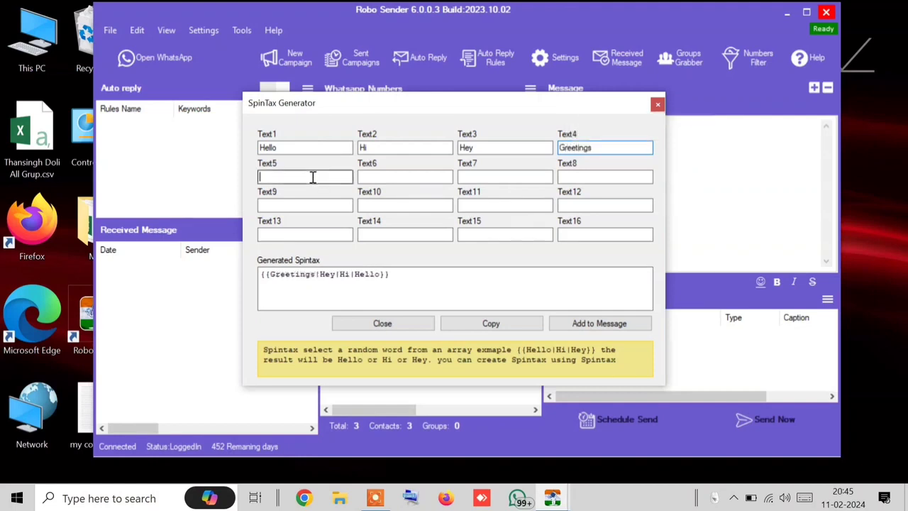
text(Nama)
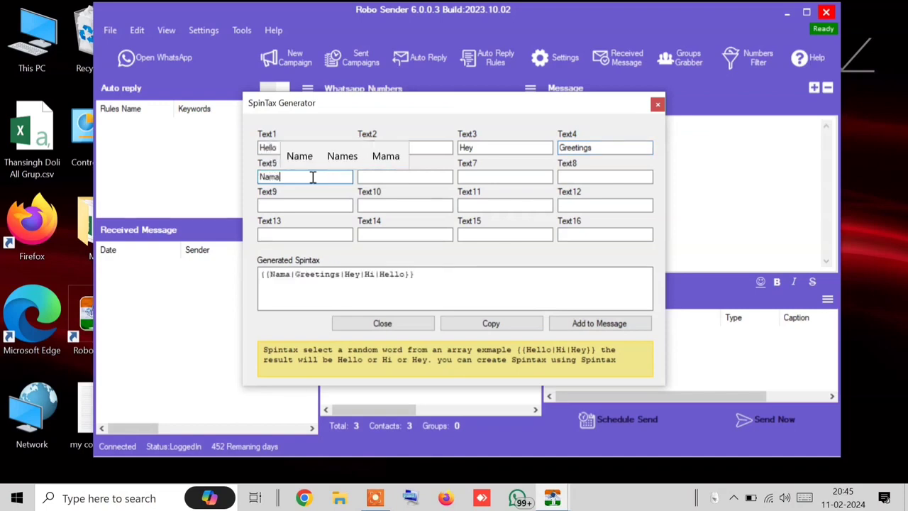
text(kart)
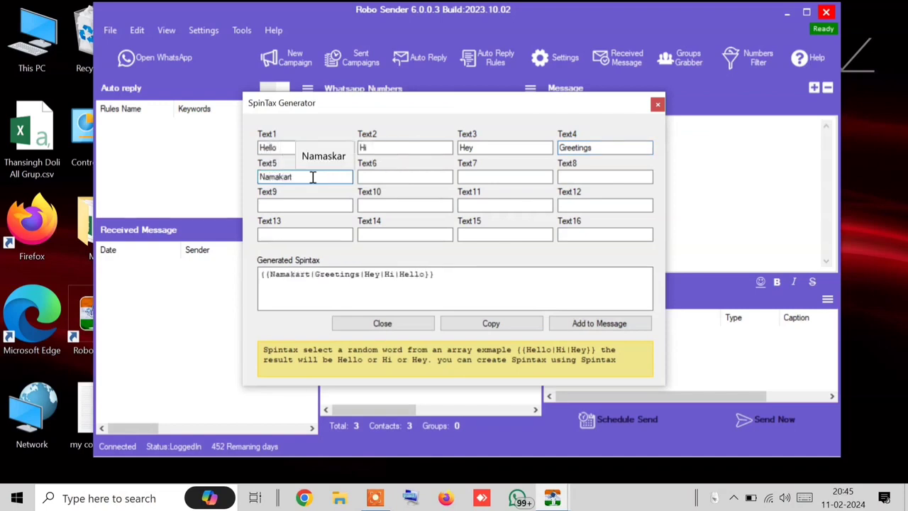
key(BackSpace)
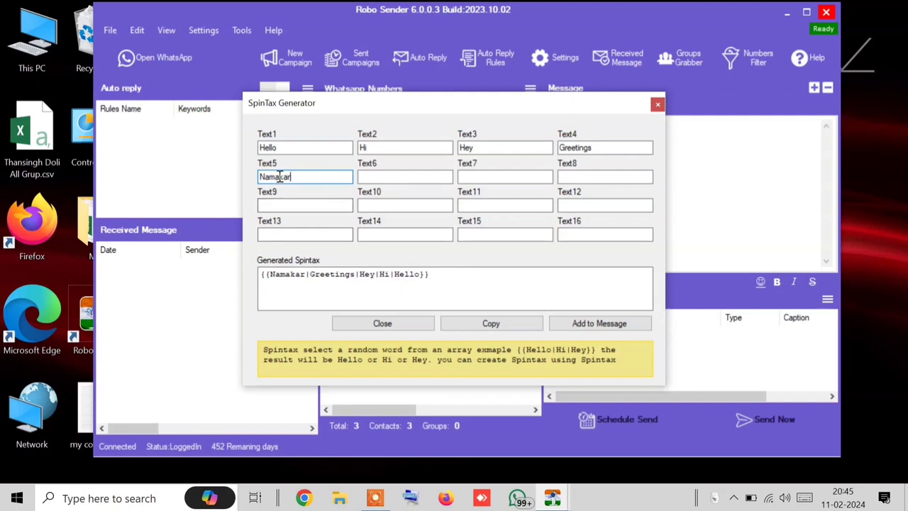
key(Left)
key(Left)
key(Left)
text(s)
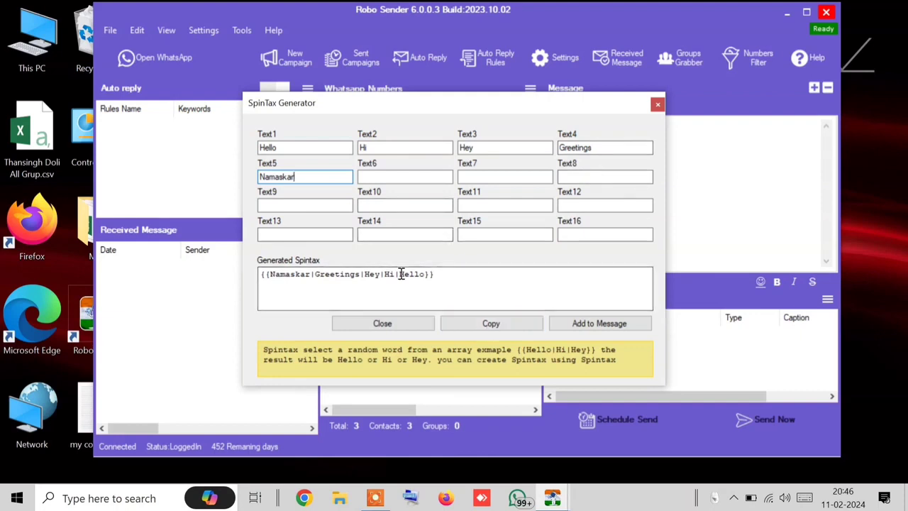
click(600, 323)
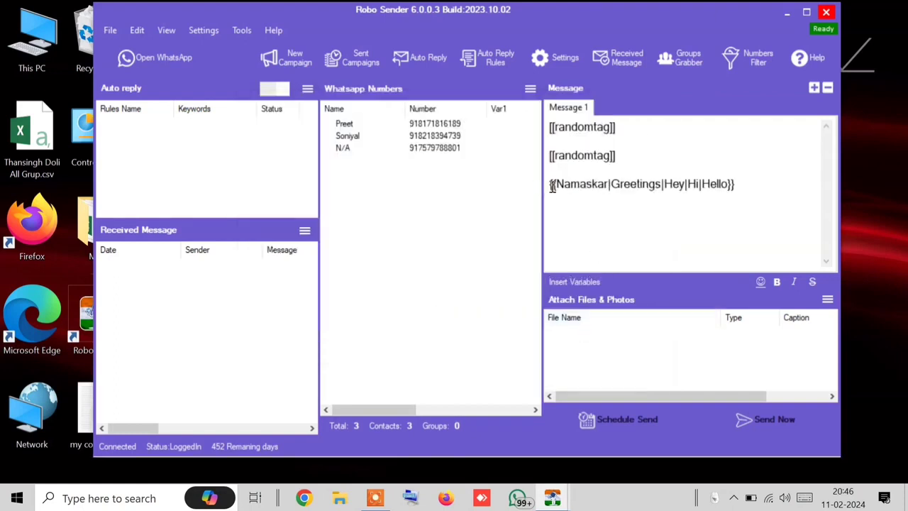
Step: Append _*[[fullname]] ji*_ after the spintax, delete the extra Hello, and close the leftover sending window
drag(552, 186, 733, 210)
click(759, 195)
text(Hello _*[[fullname]] ji*_)
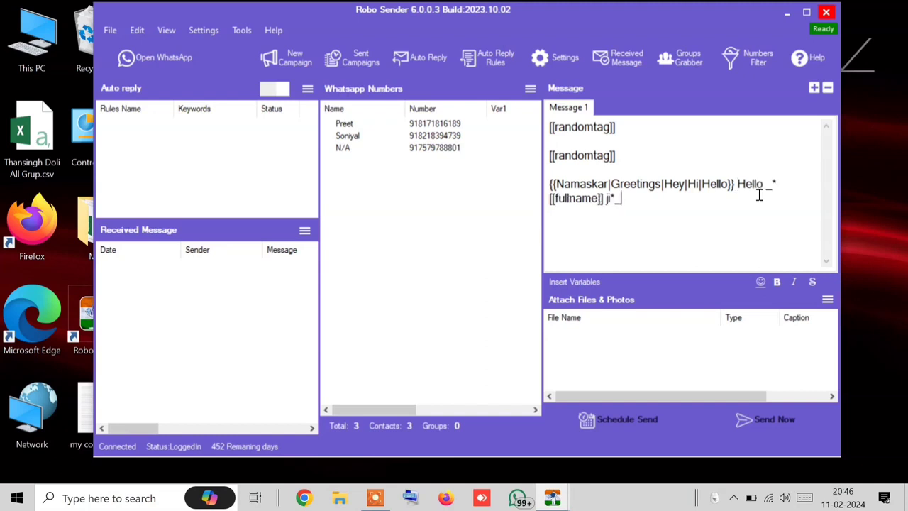
drag(738, 186, 729, 188)
key(BackSpace)
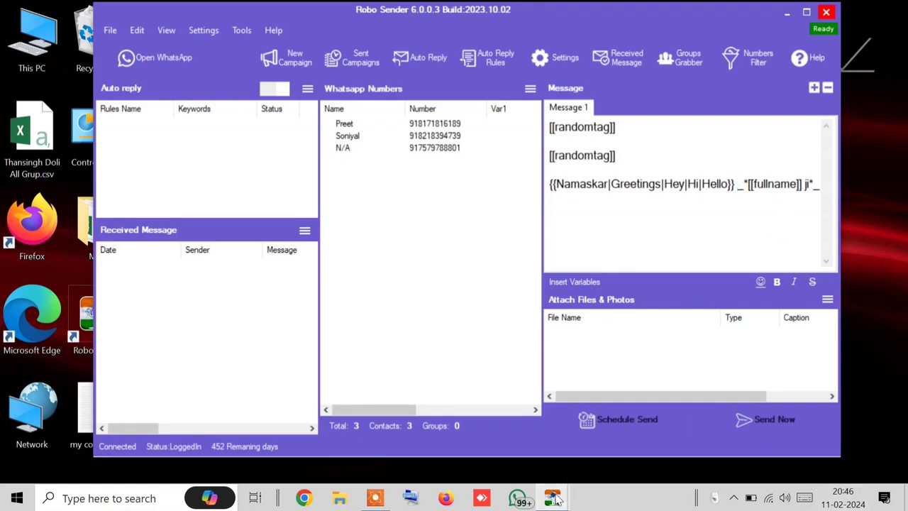
click(681, 392)
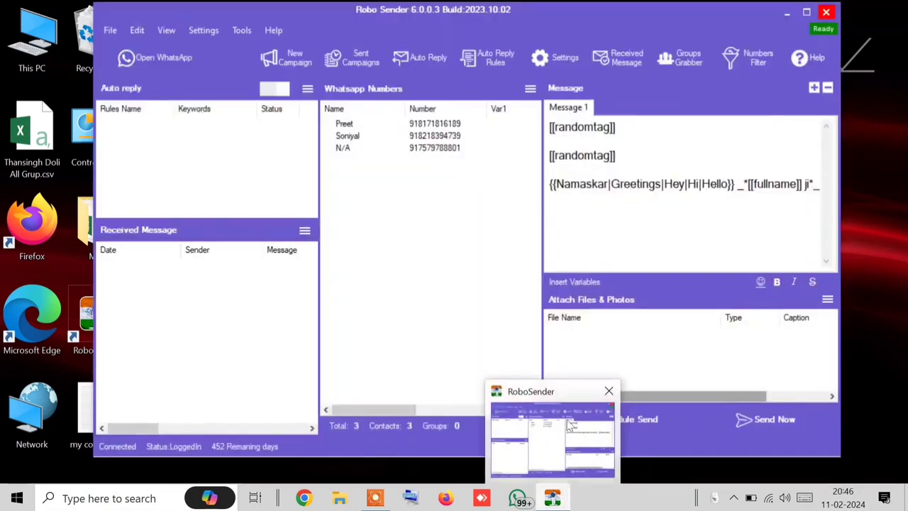
click(571, 426)
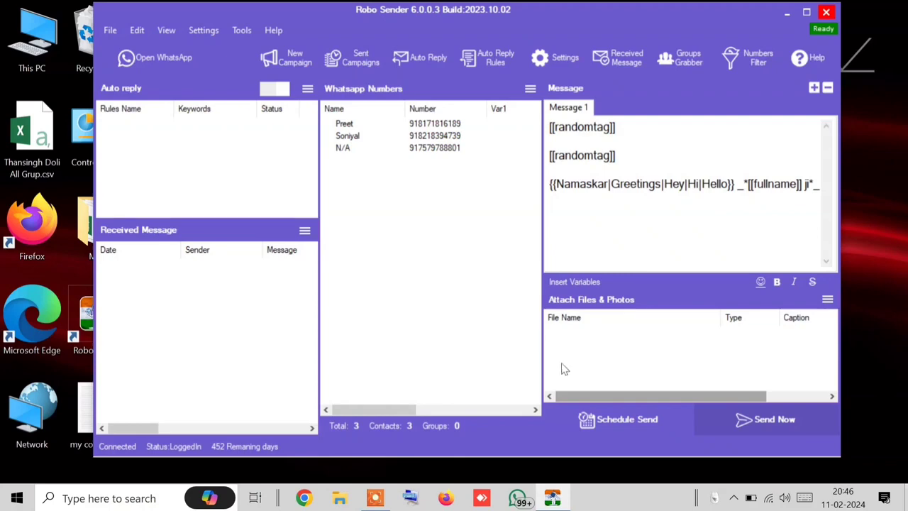
Step: Send the message to all three contacts in blind mode and view the first chat in WhatsApp
click(335, 258)
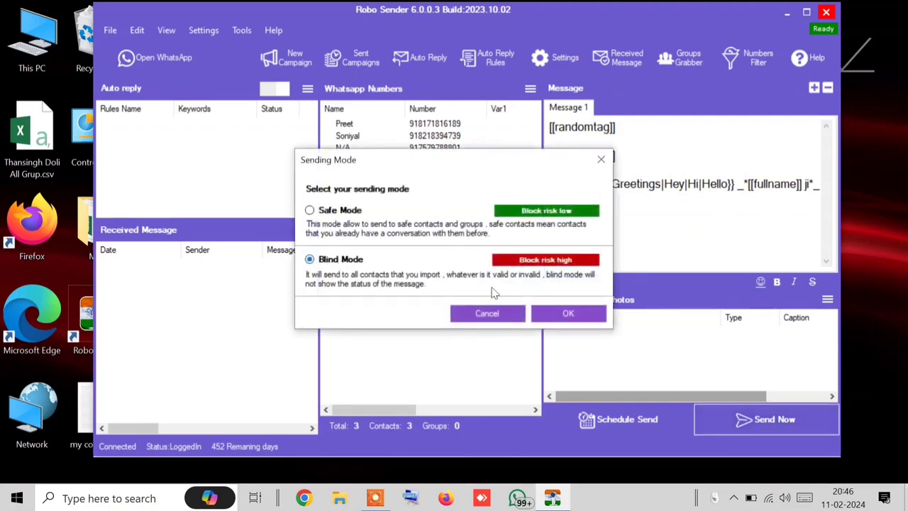
click(592, 313)
click(183, 65)
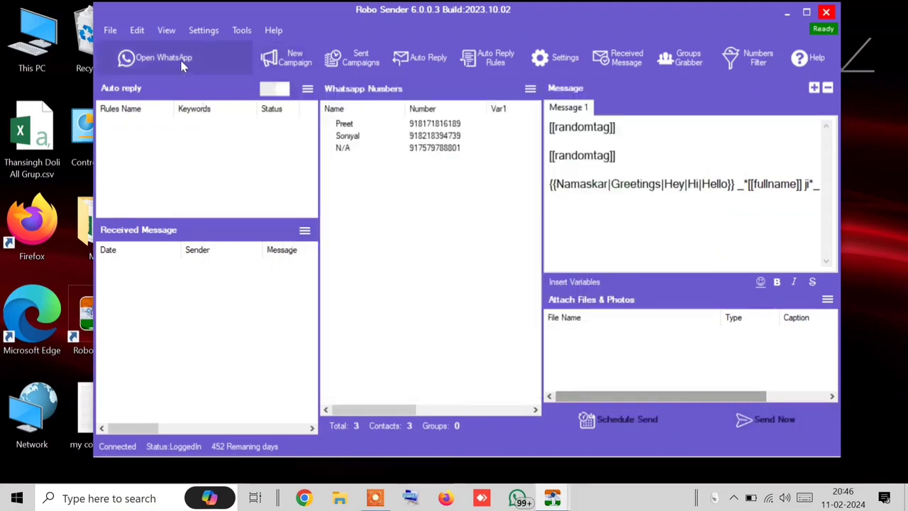
click(206, 163)
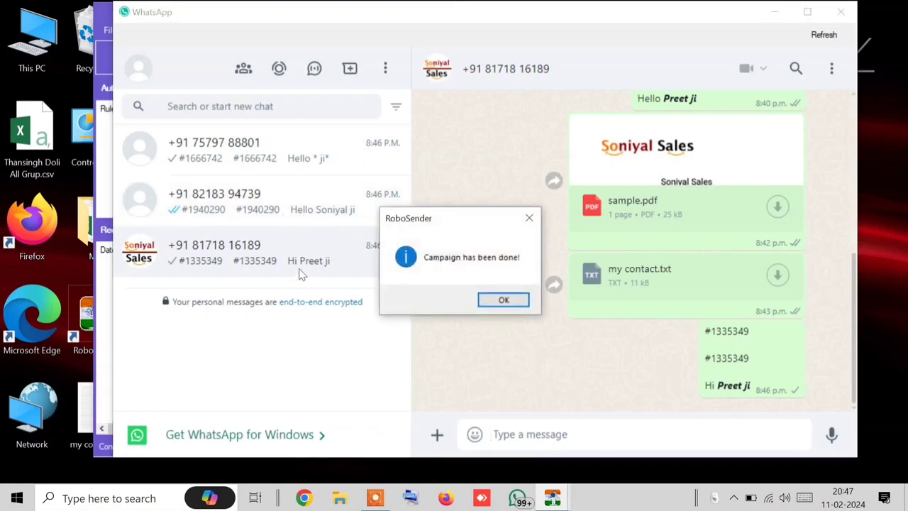
Step: Dismiss the 'Campaign has been done!' notice and close WhatsApp
click(504, 300)
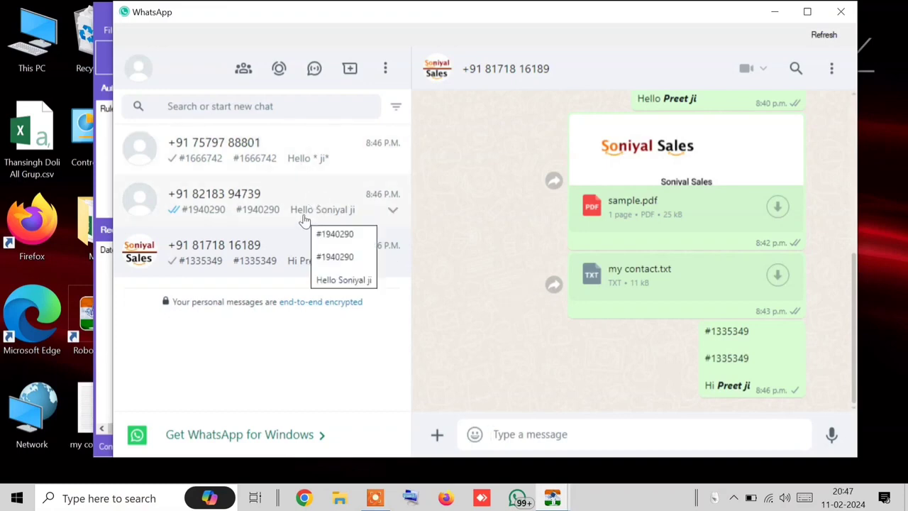
click(844, 10)
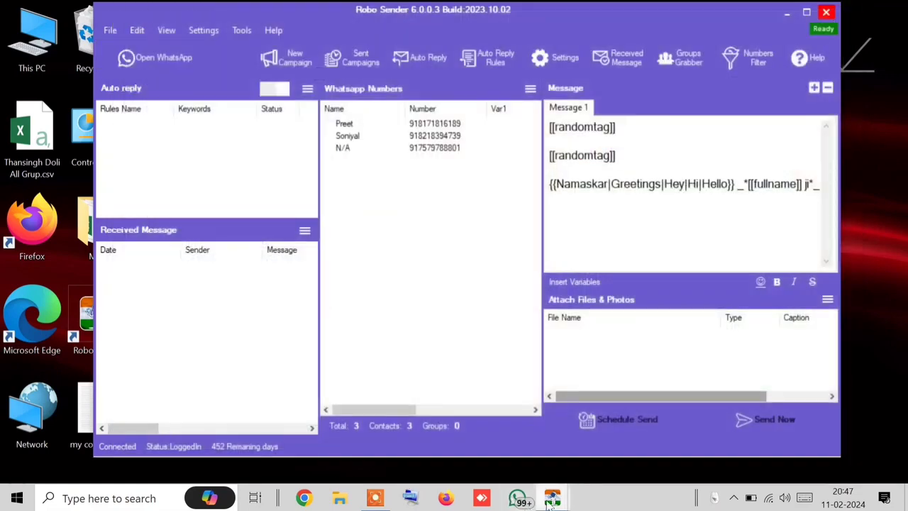
Step: Close the finished Sending Bulk window and resend the campaign in blind mode, opening WhatsApp
mouse_move(552, 498)
click(588, 466)
click(631, 366)
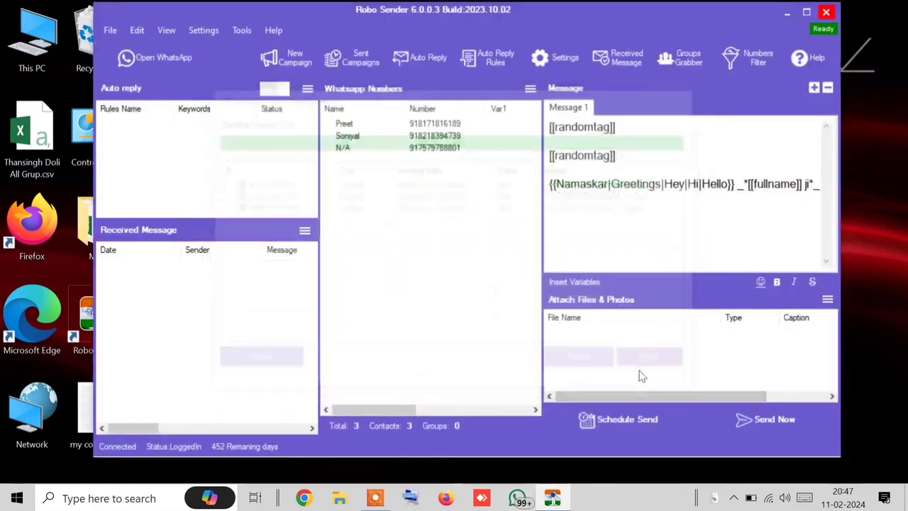
click(752, 426)
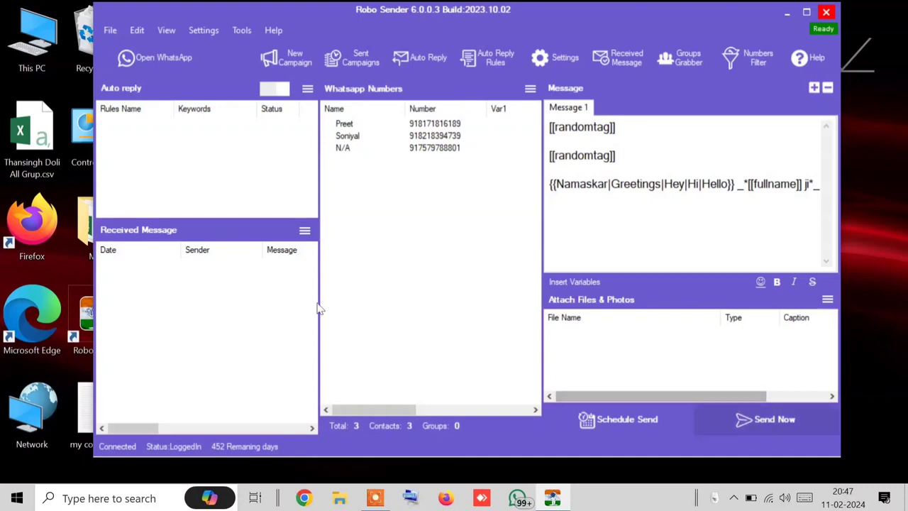
click(310, 259)
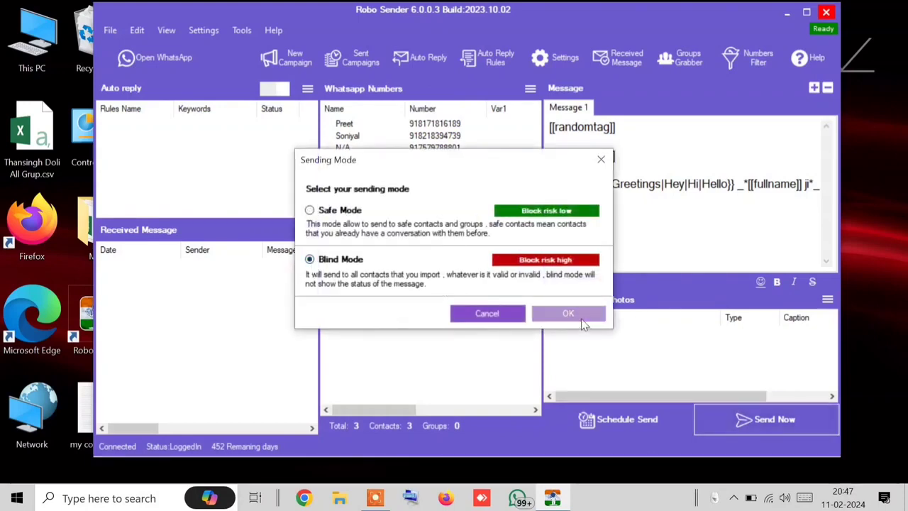
click(571, 313)
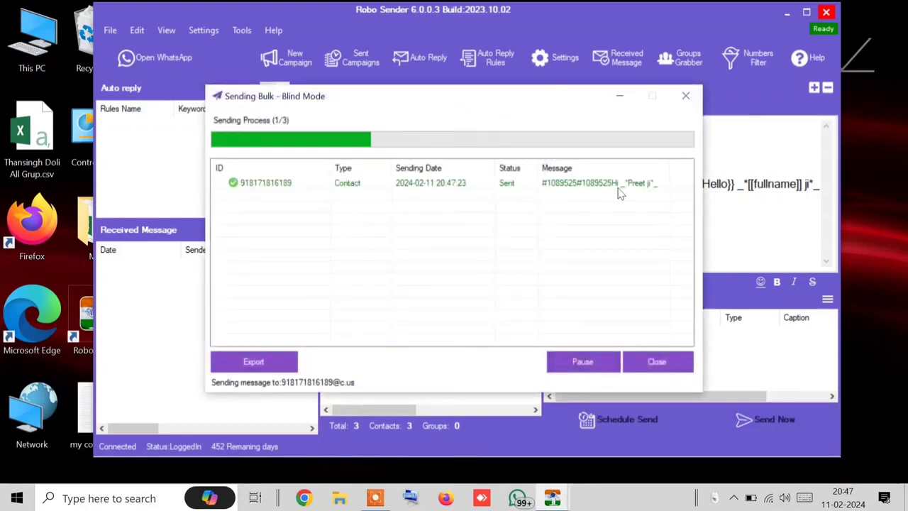
click(130, 57)
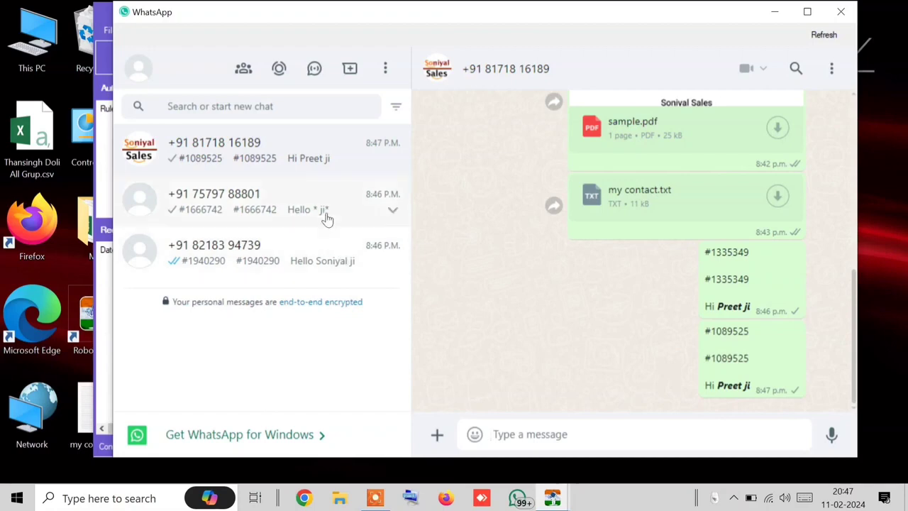
click(304, 155)
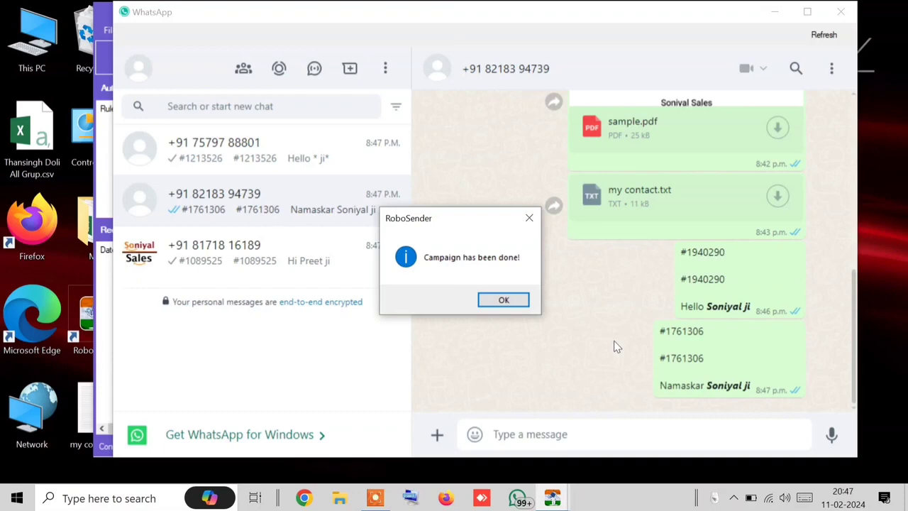
click(501, 300)
click(328, 173)
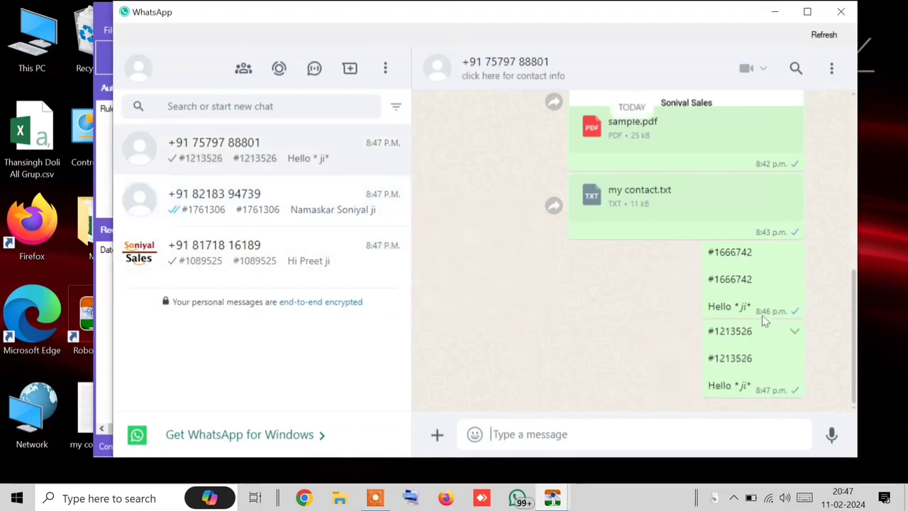
drag(718, 307, 778, 324)
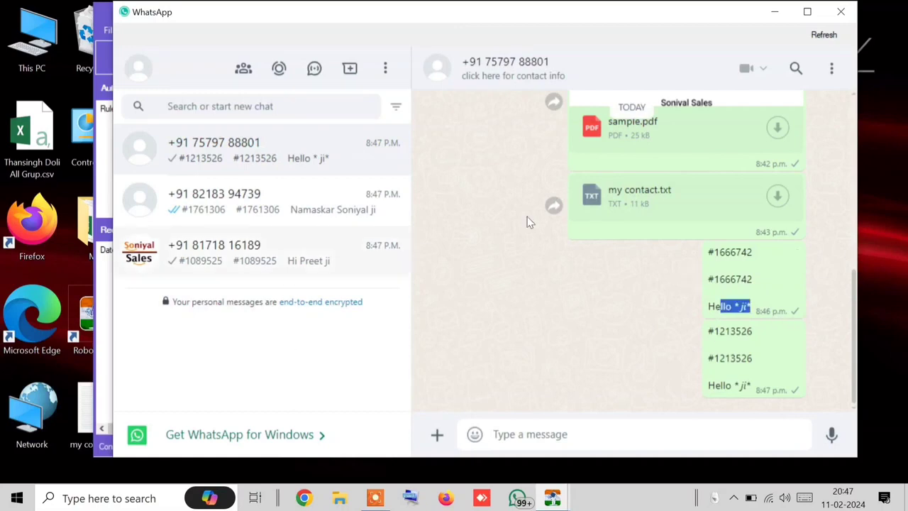
click(841, 12)
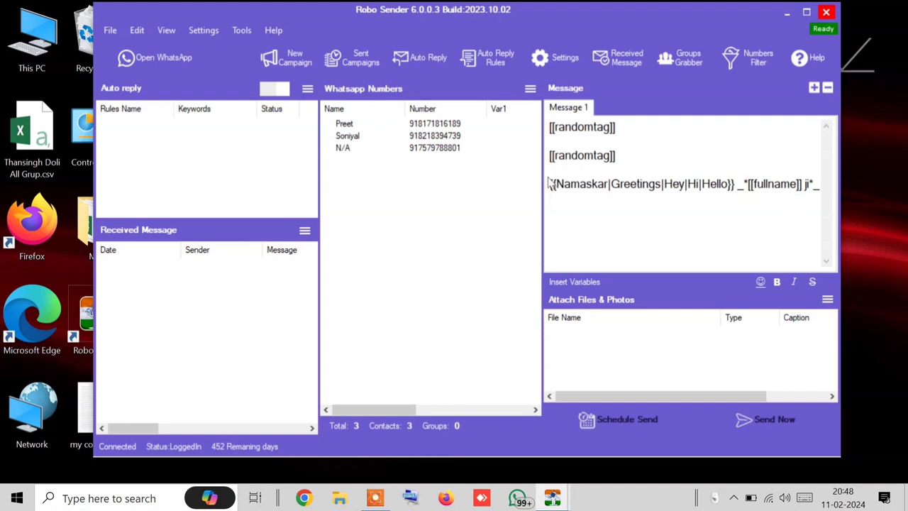
Step: Delete both [[randomtag]] lines from Message 1, leaving the Insert Variables list unused
drag(550, 181, 543, 126)
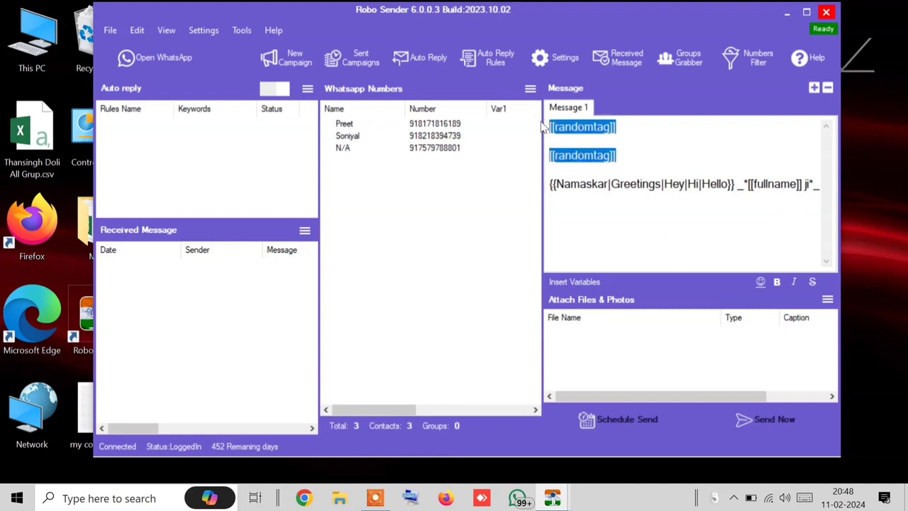
key(BackSpace)
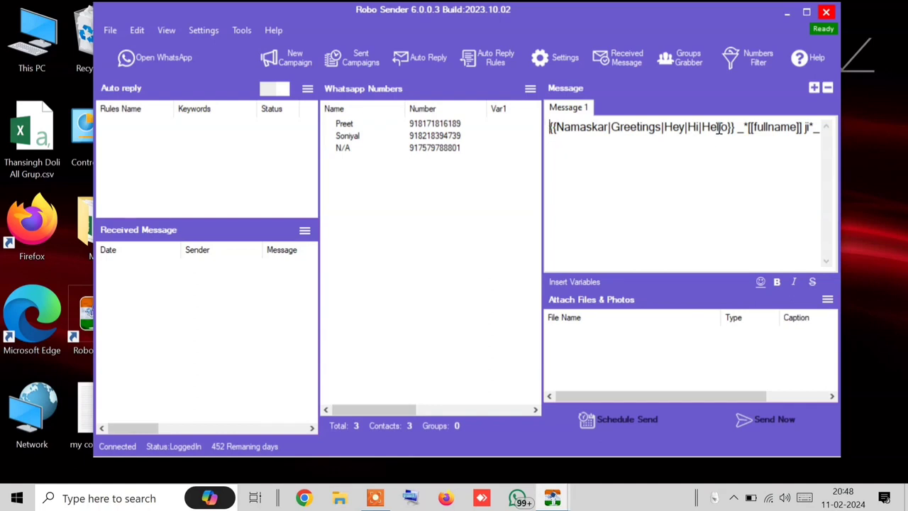
drag(730, 128, 507, 128)
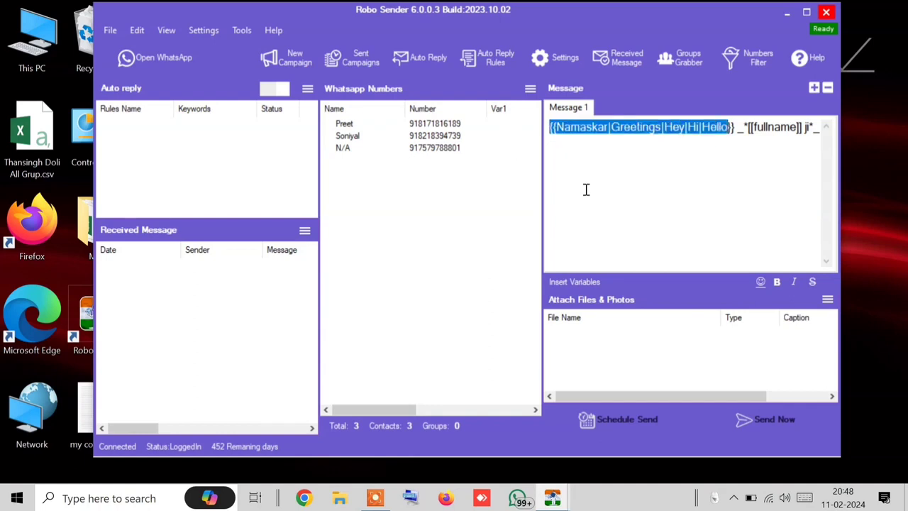
click(573, 282)
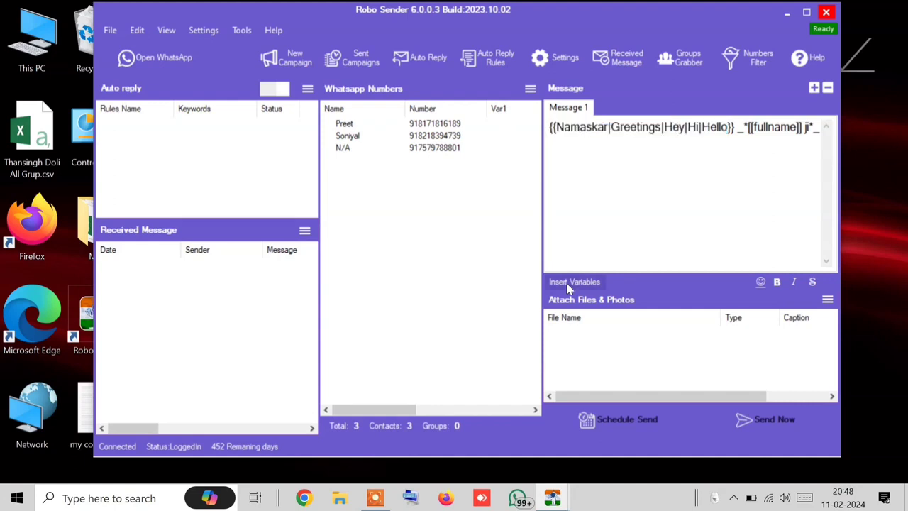
click(640, 203)
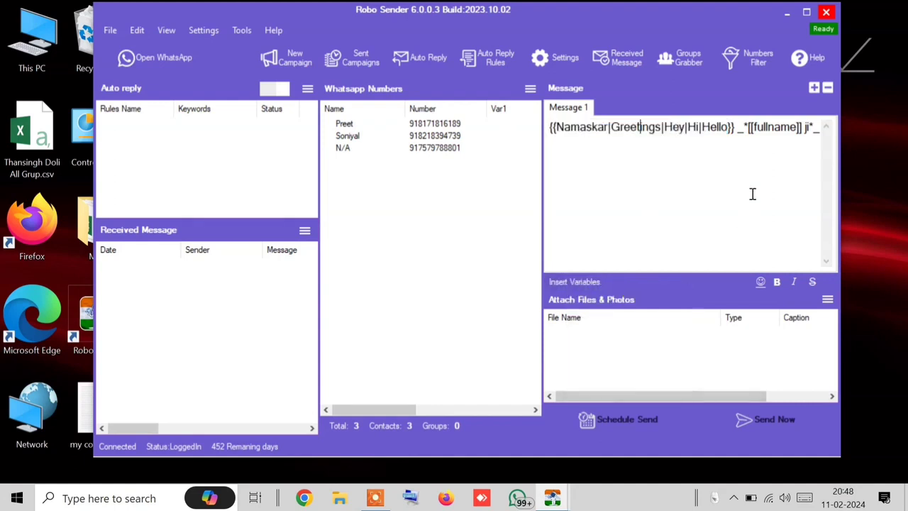
click(573, 283)
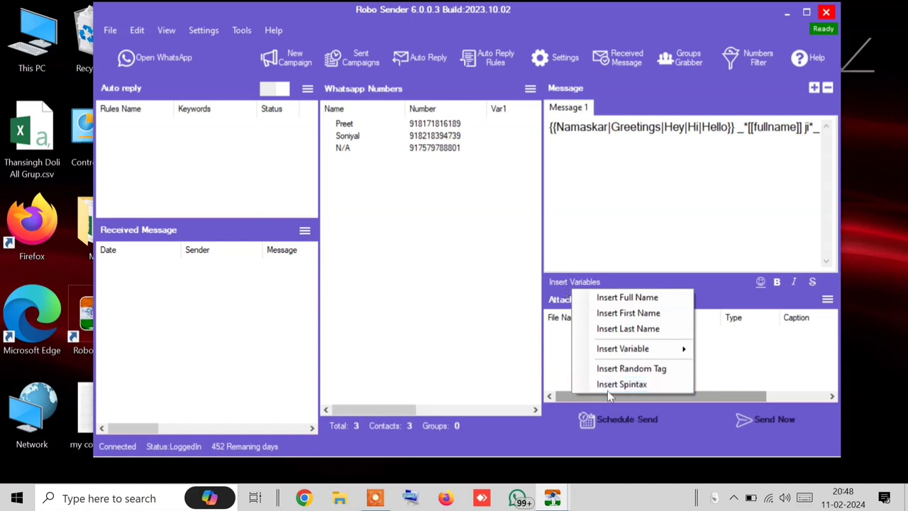
click(683, 220)
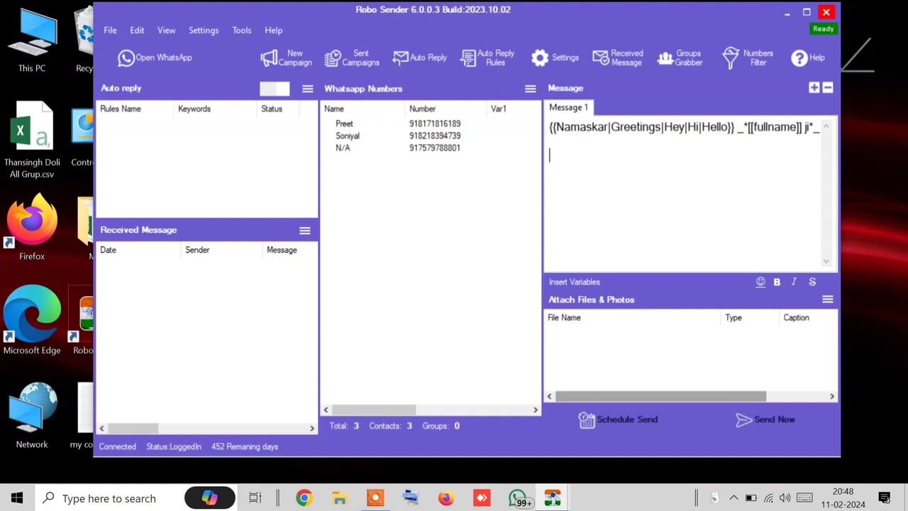
Step: Type the price ₹2999/- and add an 'Offer Price:' line below it
text(₹2999)
text(/-)
key(Return)
text(O)
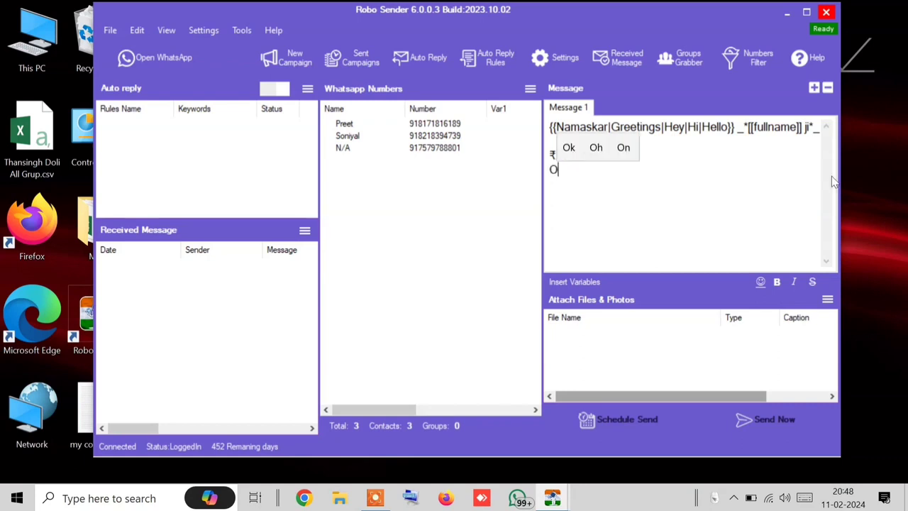
key(BackSpace)
text(Offer P)
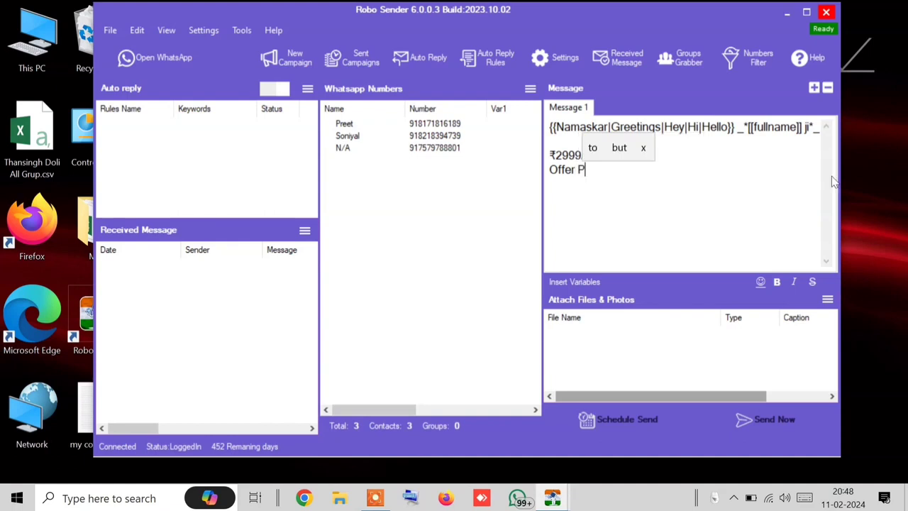
text(rice)
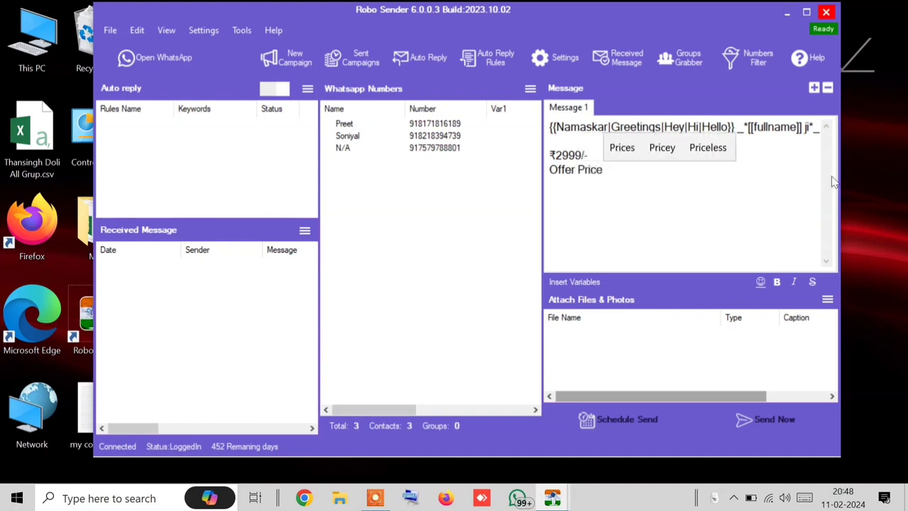
text(:)
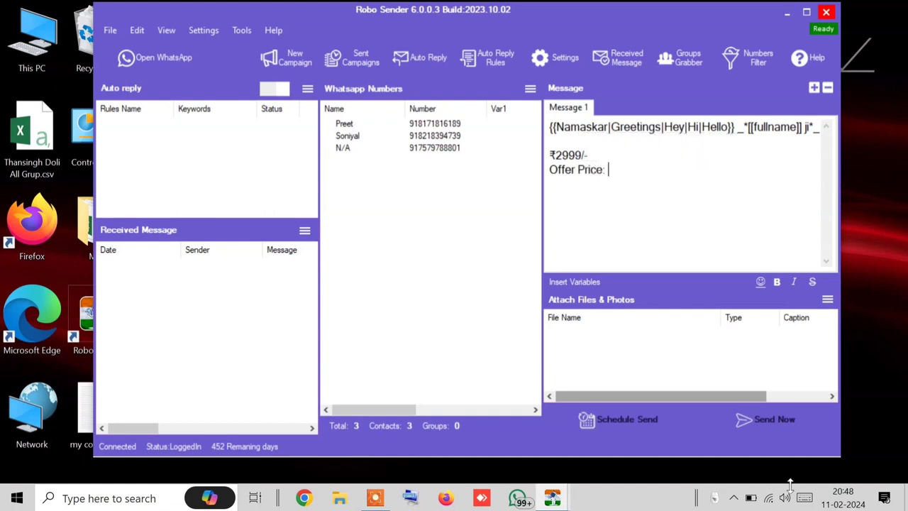
click(734, 500)
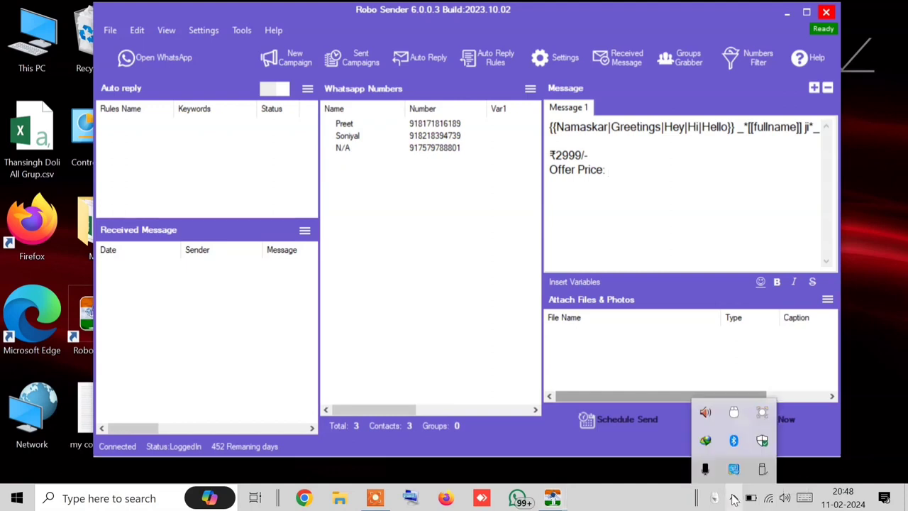
click(733, 499)
click(657, 187)
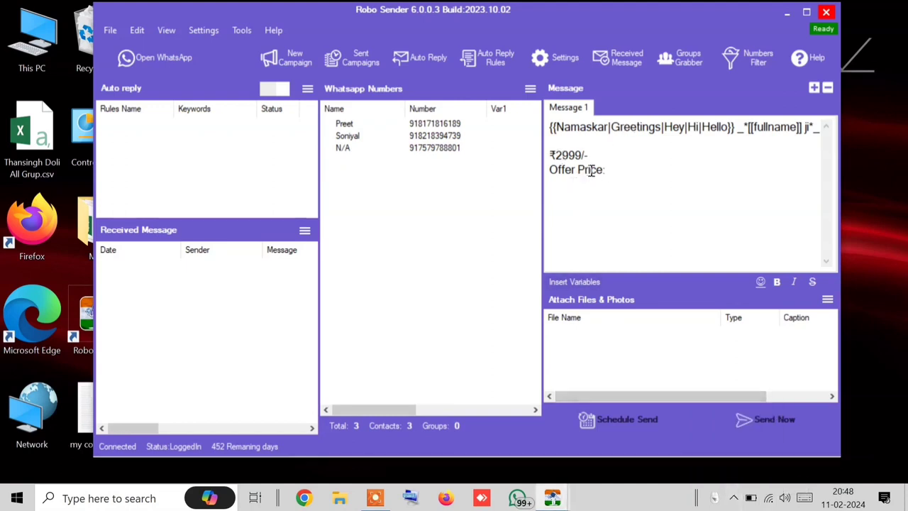
Step: Prefix the price with 'Normal Price:' using a capital N, then select ₹2999/-
click(550, 156)
text(Norma)
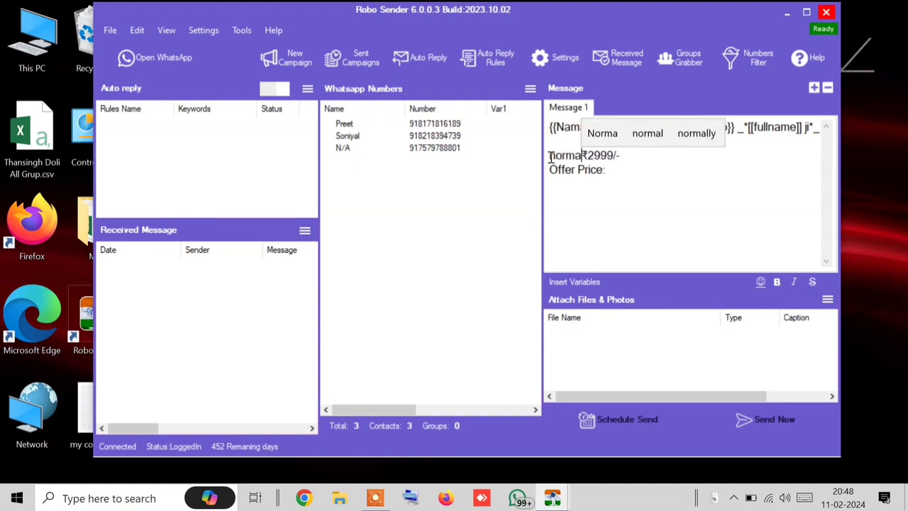
text(l Price)
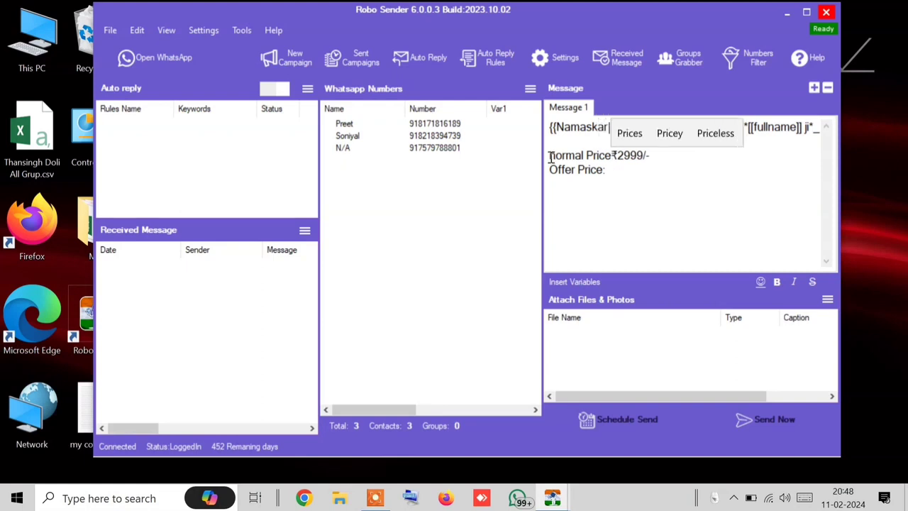
text(:)
click(554, 156)
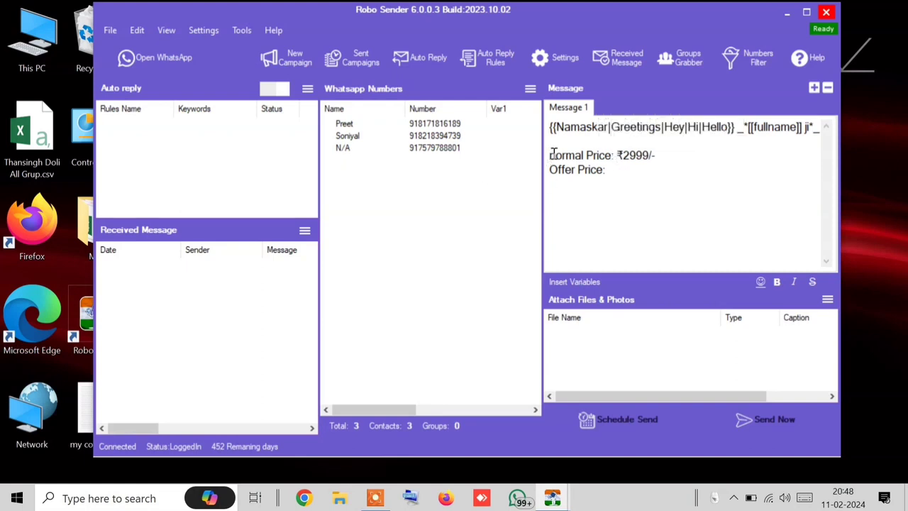
key(BackSpace)
text(N)
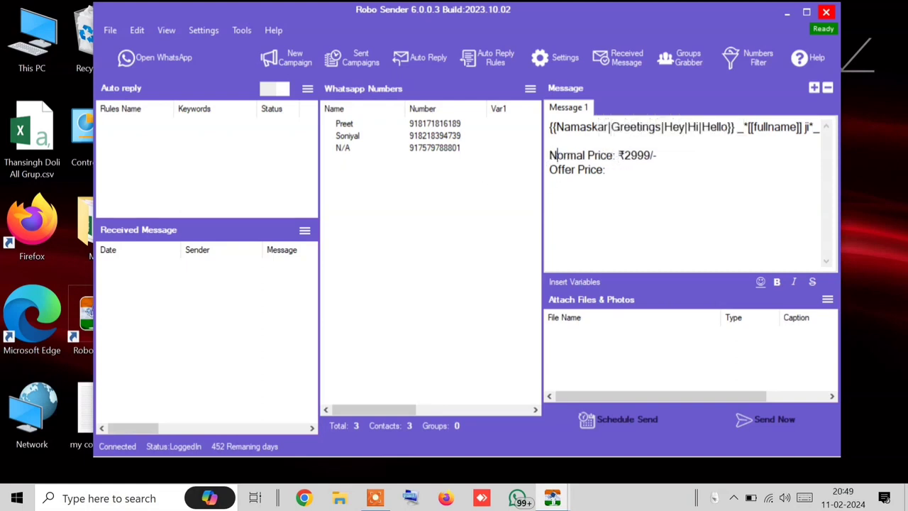
click(618, 170)
drag(625, 156, 652, 157)
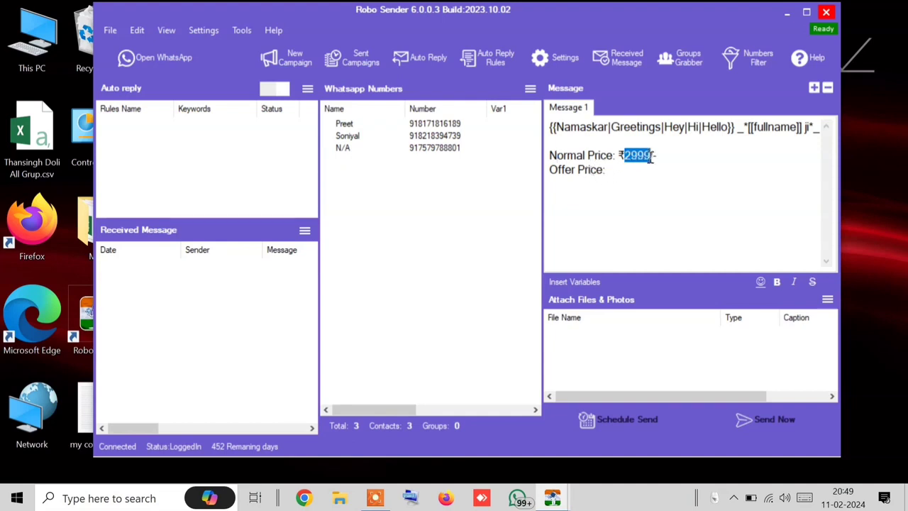
click(667, 157)
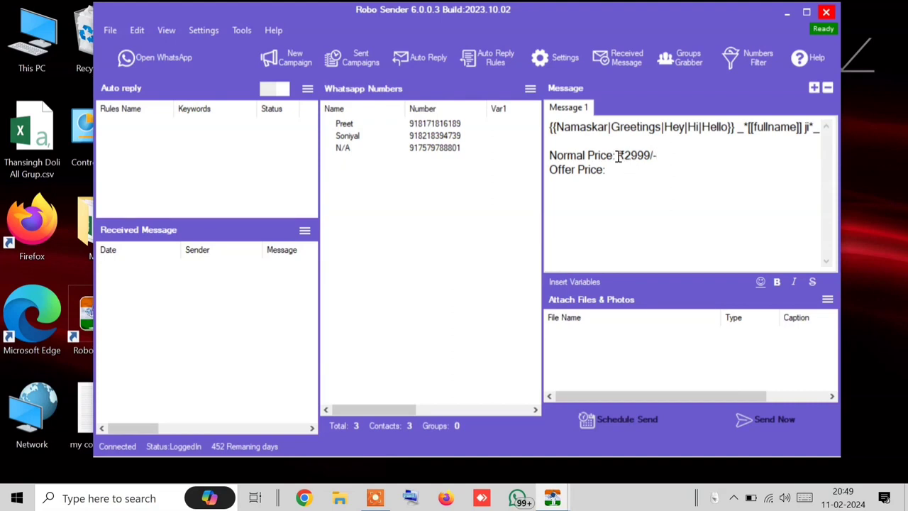
drag(617, 158, 667, 157)
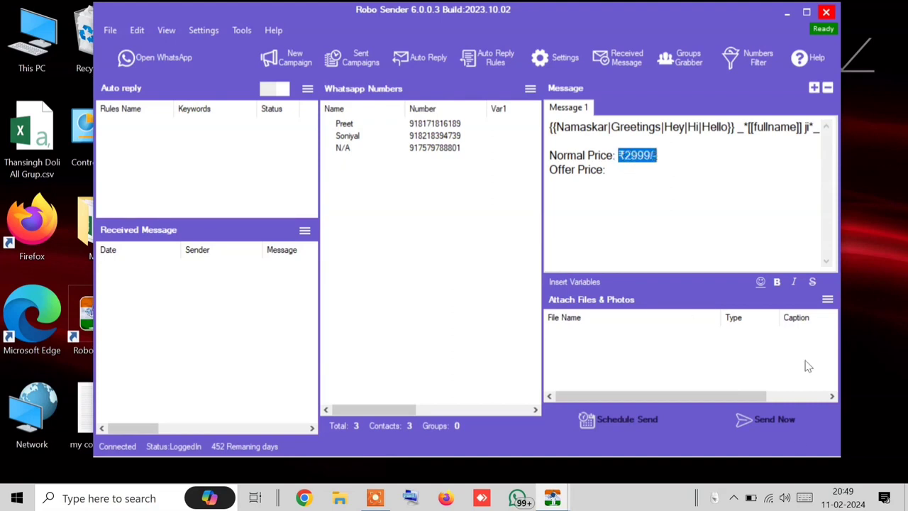
Step: Strike through the normal price and move the ₹ sign outside the strike markers
click(812, 282)
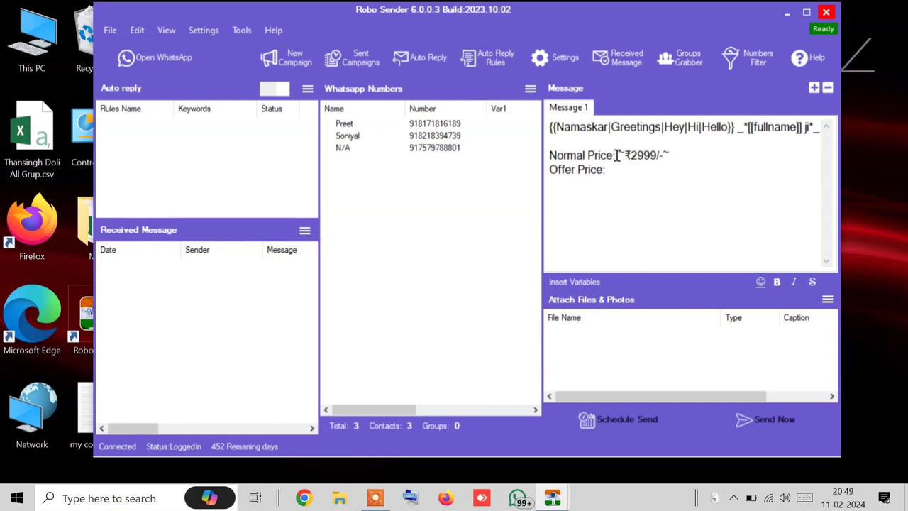
drag(632, 155, 628, 154)
key(ctrl+c)
key(BackSpace)
key(Left)
key(ctrl+v)
Step: Tidy the strike markers and add a closing ~ so the amount reads ~2999/-~
mouse_move(627, 158)
mouse_down()
mouse_move(639, 172)
mouse_move(615, 162)
mouse_move(624, 159)
mouse_up()
click(675, 159)
drag(627, 159, 623, 157)
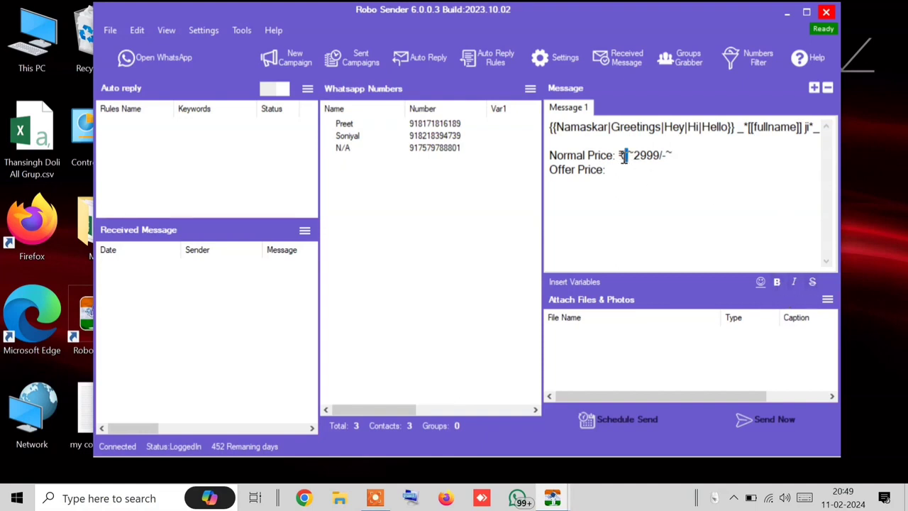
click(677, 156)
click(633, 157)
drag(635, 162, 643, 155)
click(666, 159)
text(~)
Step: Close the old sending window, send to all three contacts in Blind Mode, and open WhatsApp
mouse_move(553, 498)
click(650, 402)
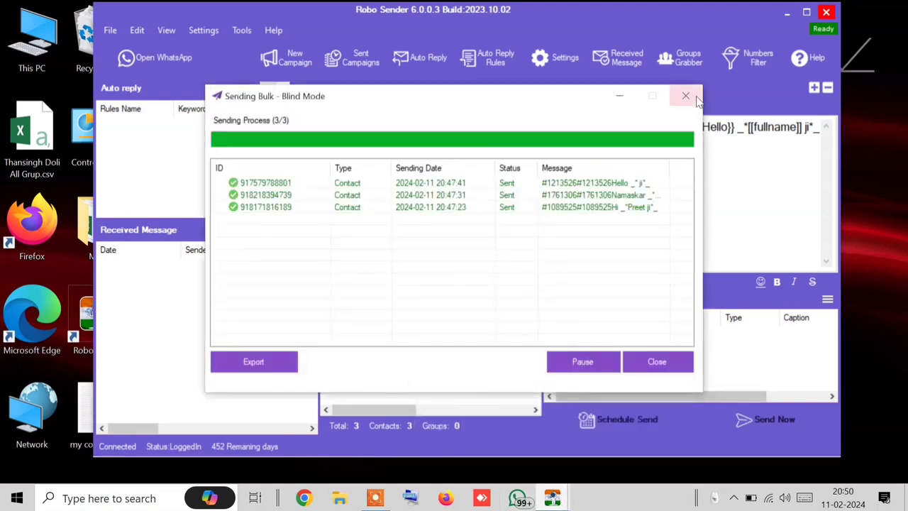
click(661, 366)
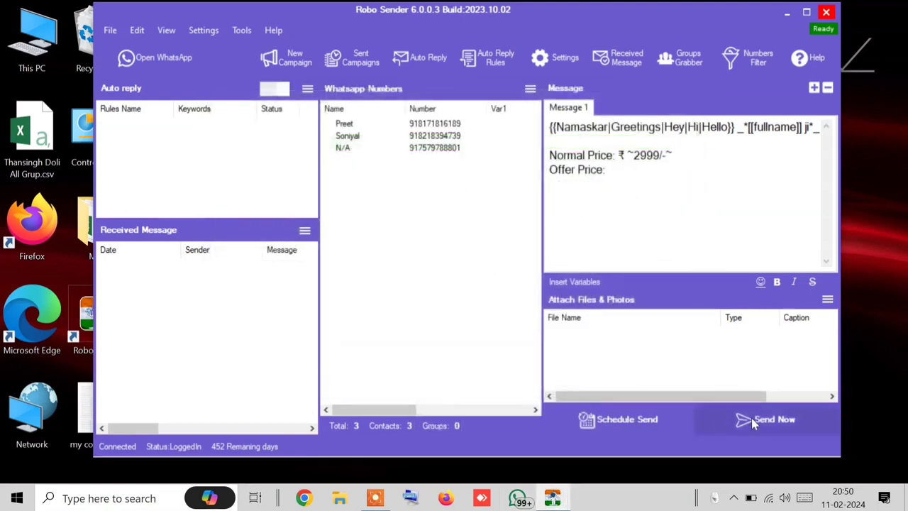
click(751, 418)
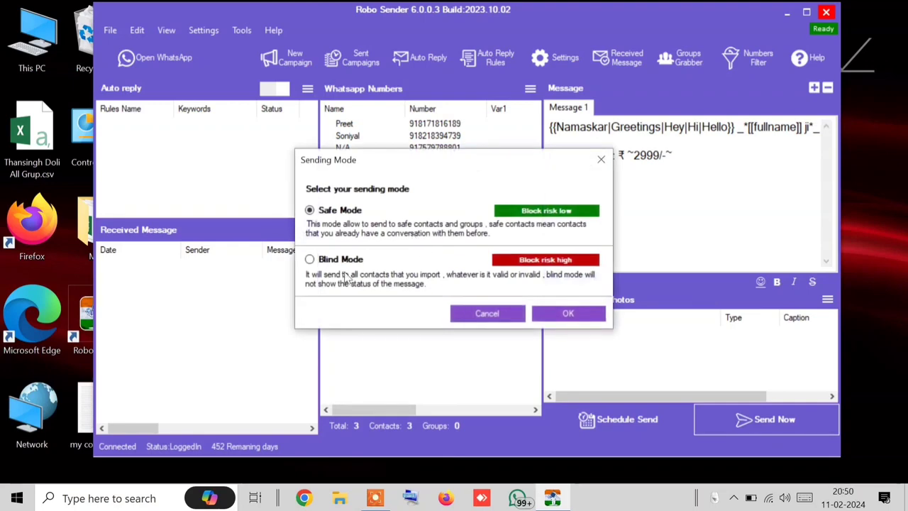
click(342, 260)
click(568, 313)
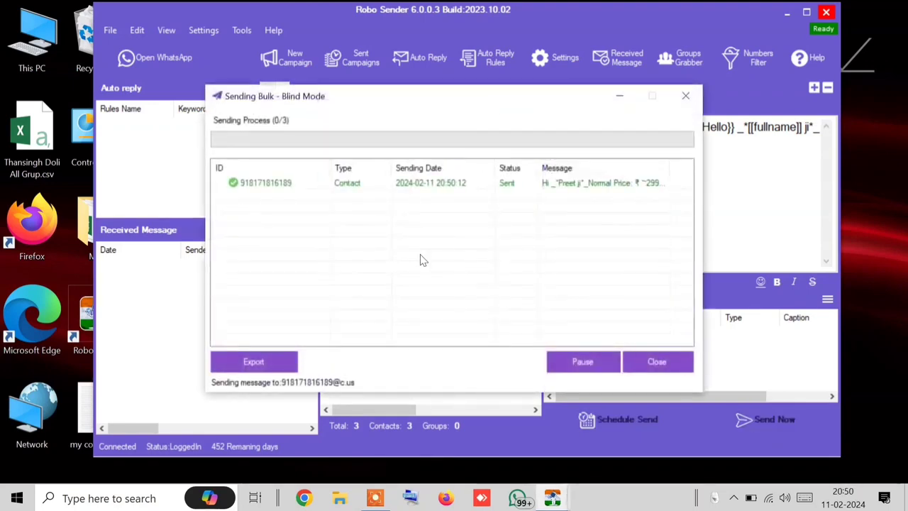
click(187, 66)
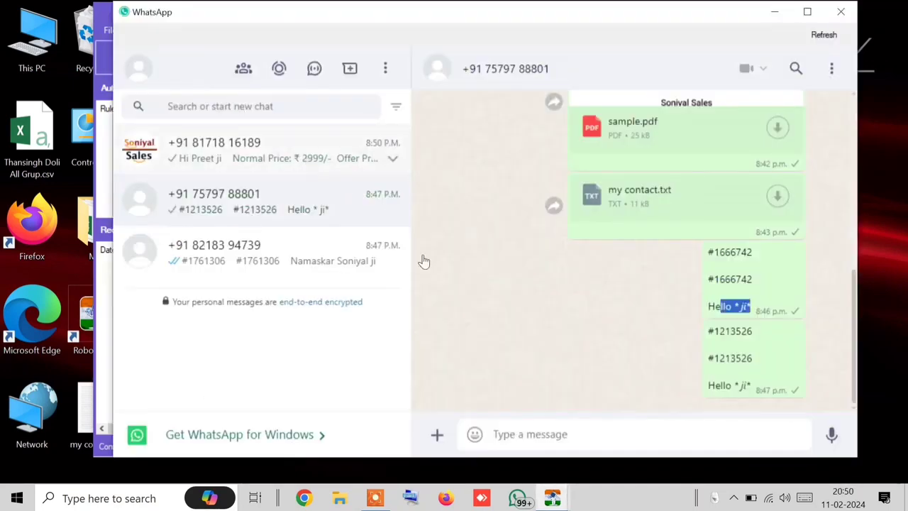
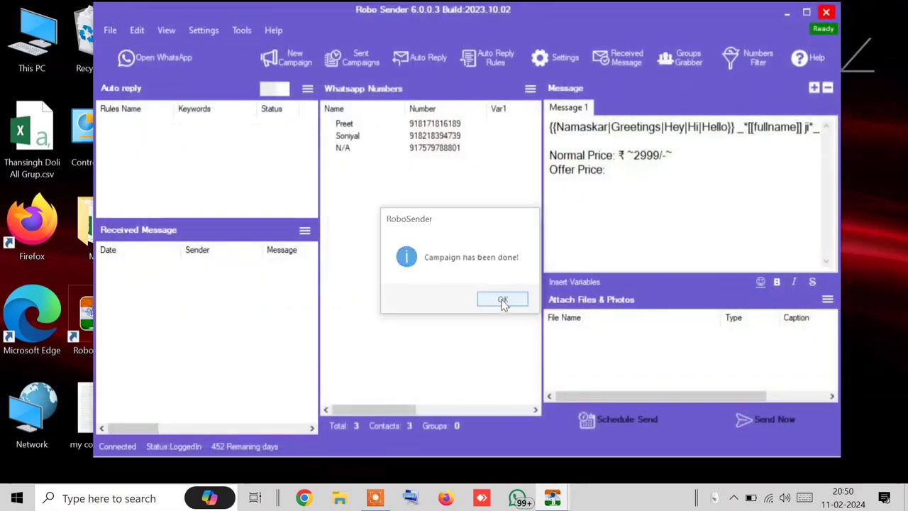
Step: Dismiss the 'Campaign has been done!' notice and delete all text from the Message 1 box
click(503, 300)
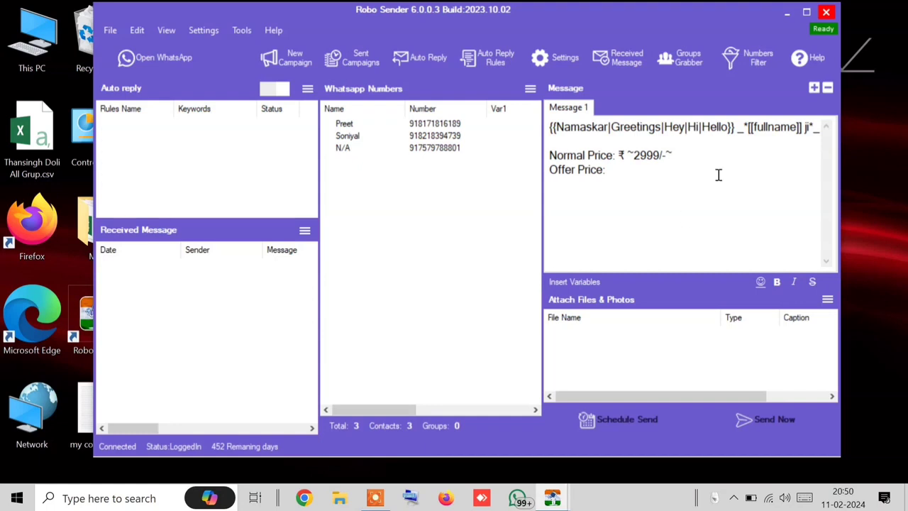
drag(627, 156, 729, 153)
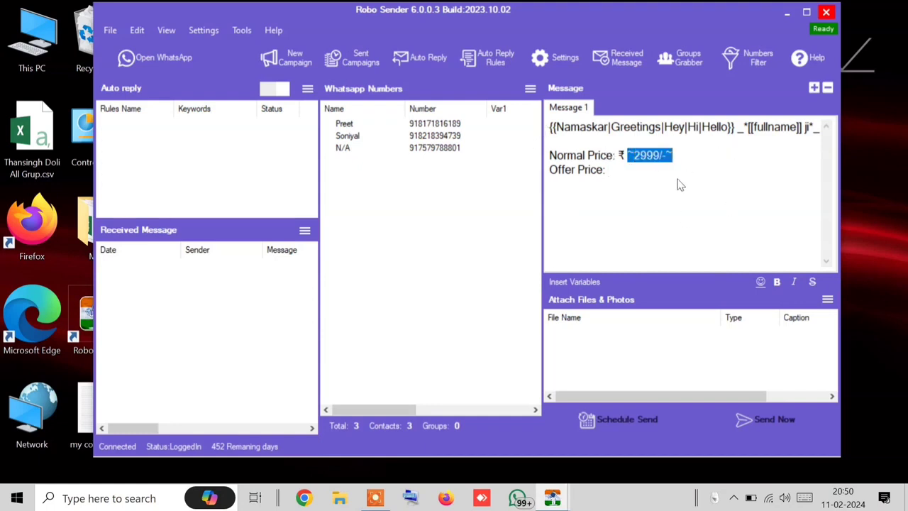
drag(662, 173, 546, 157)
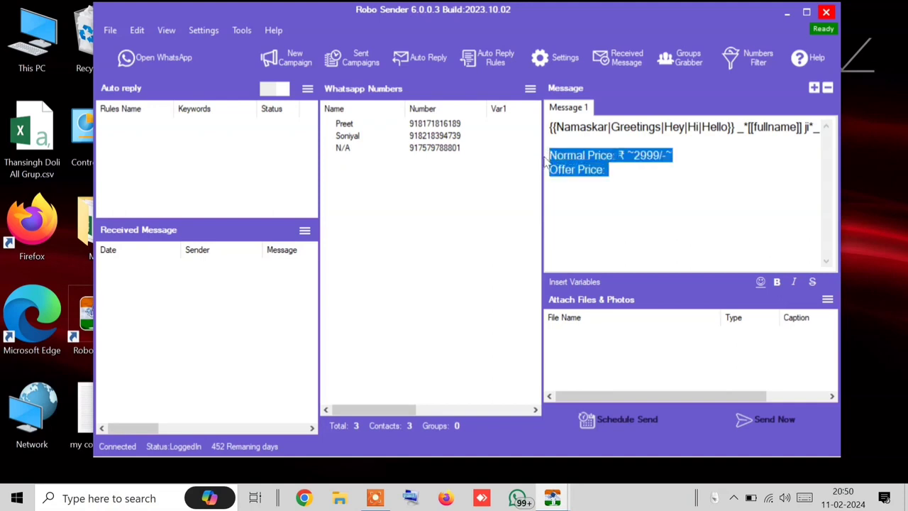
key(BackSpace)
key(ctrl+a)
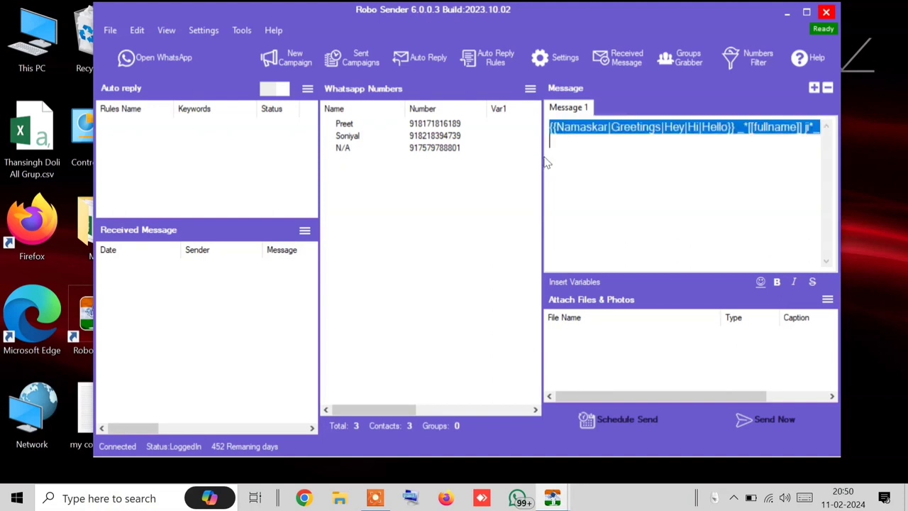
key(BackSpace)
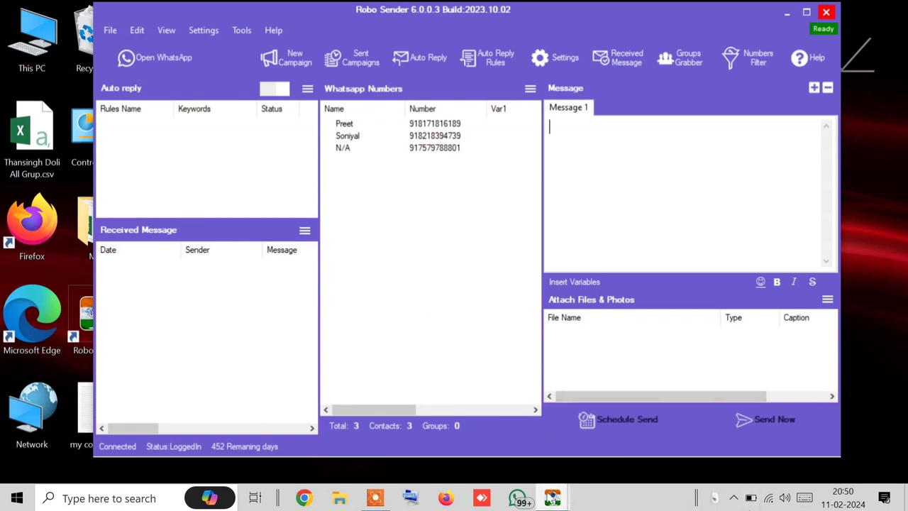
Step: Close the finished Sending Bulk report window
mouse_move(552, 498)
click(663, 398)
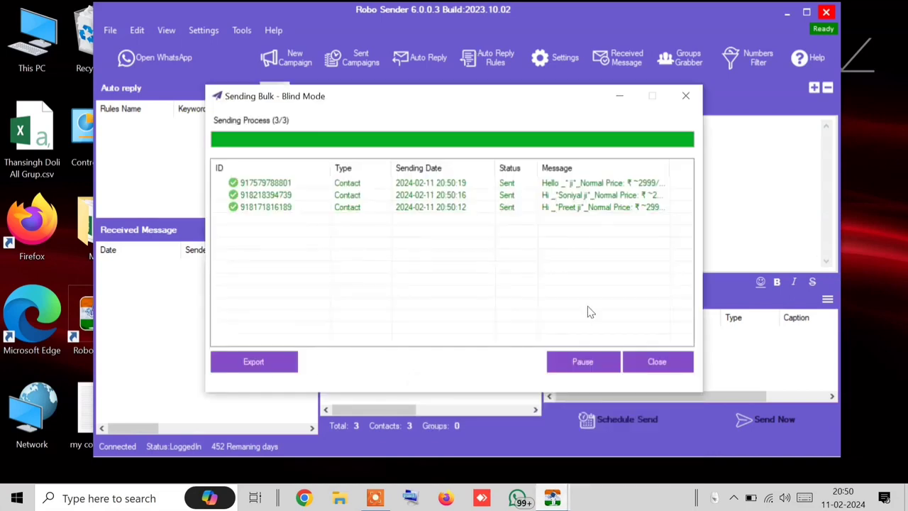
click(687, 361)
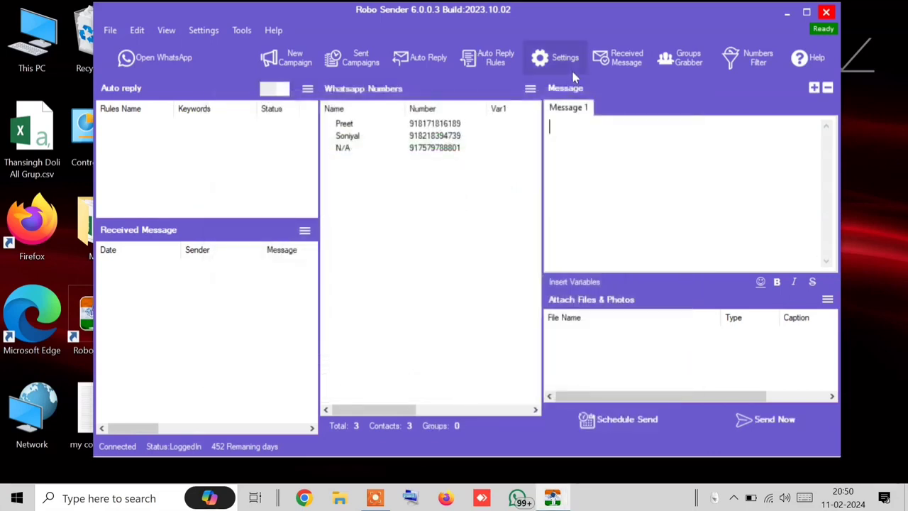
Step: Use Export Contacts to save the three numbers as test.txt on the Desktop
click(530, 89)
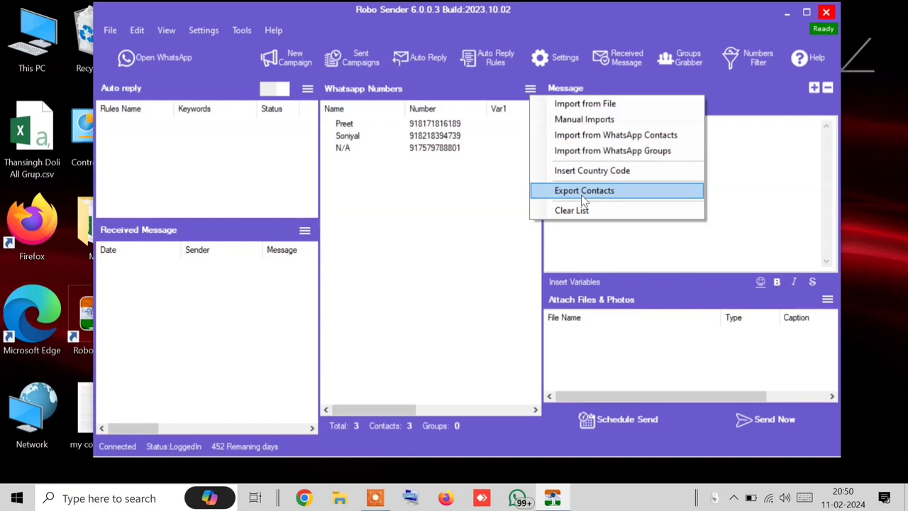
click(583, 192)
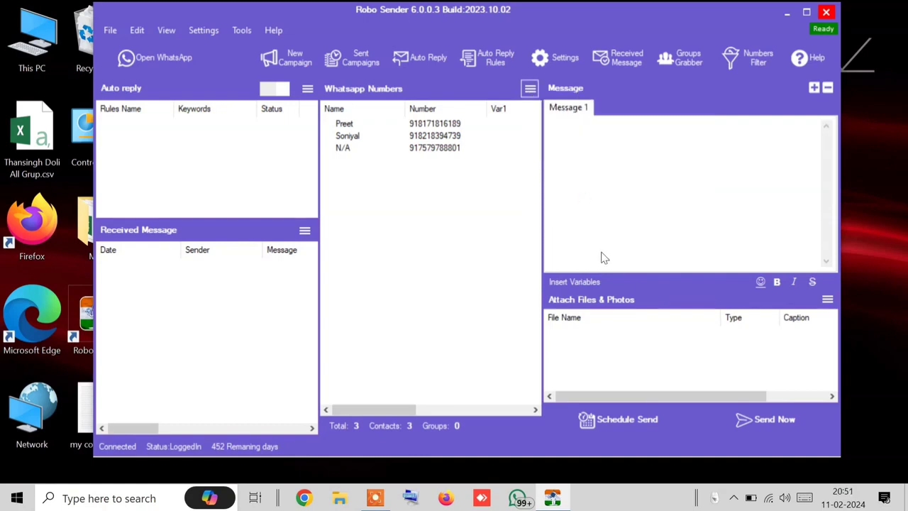
text(test)
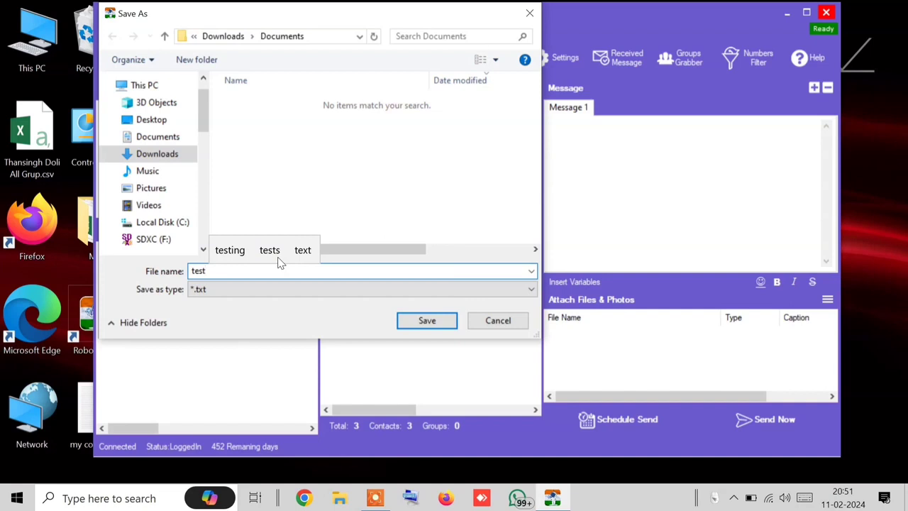
click(149, 119)
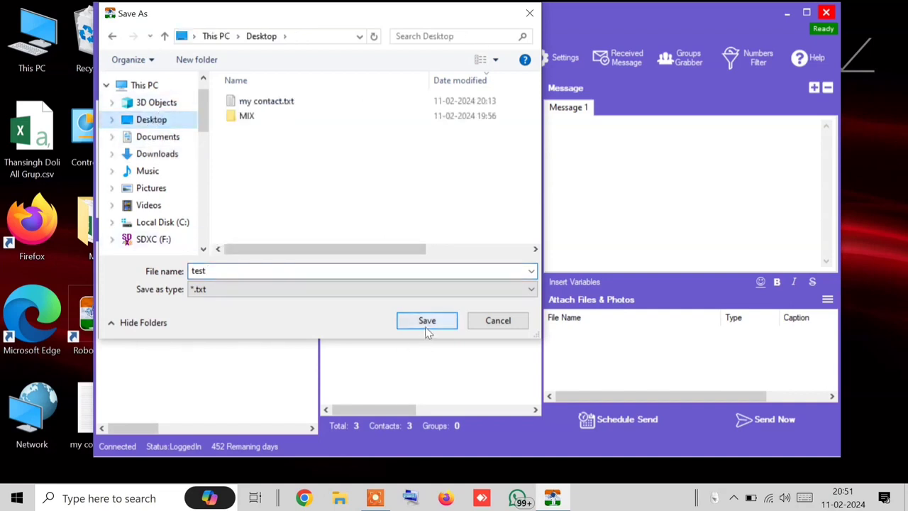
click(426, 325)
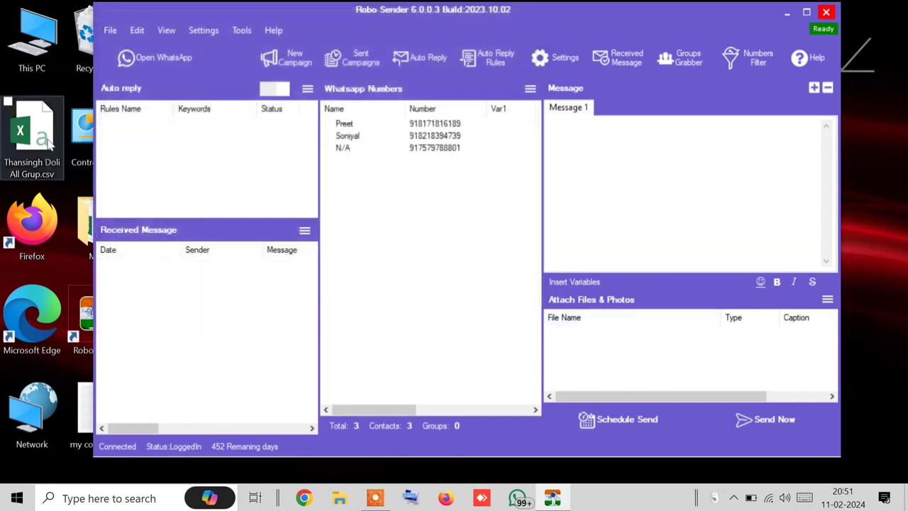
Step: Move the window aside, then run Clear List and confirm Yes so all totals read 0
drag(230, 20, 170, 25)
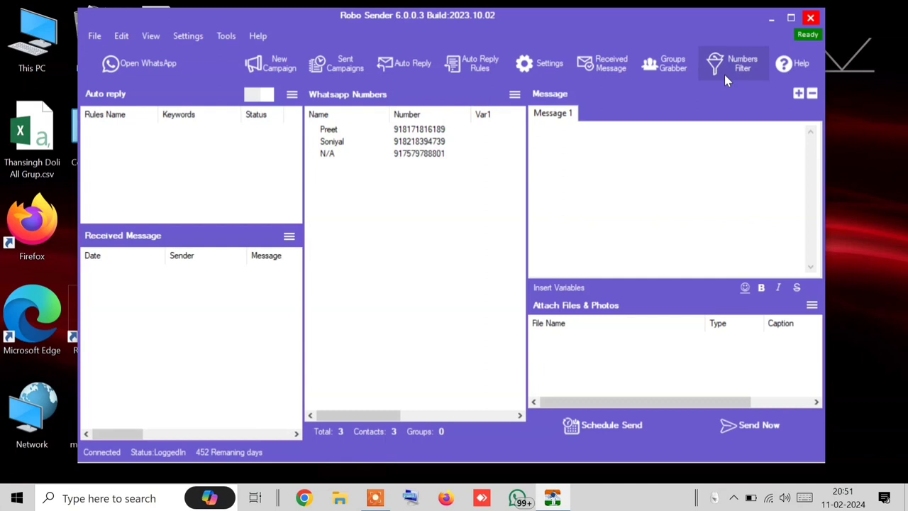
click(515, 97)
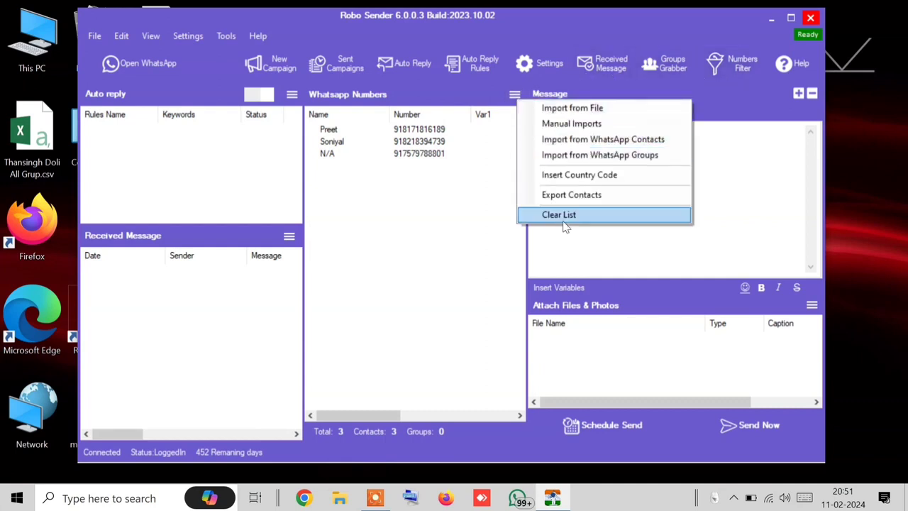
click(561, 215)
click(463, 300)
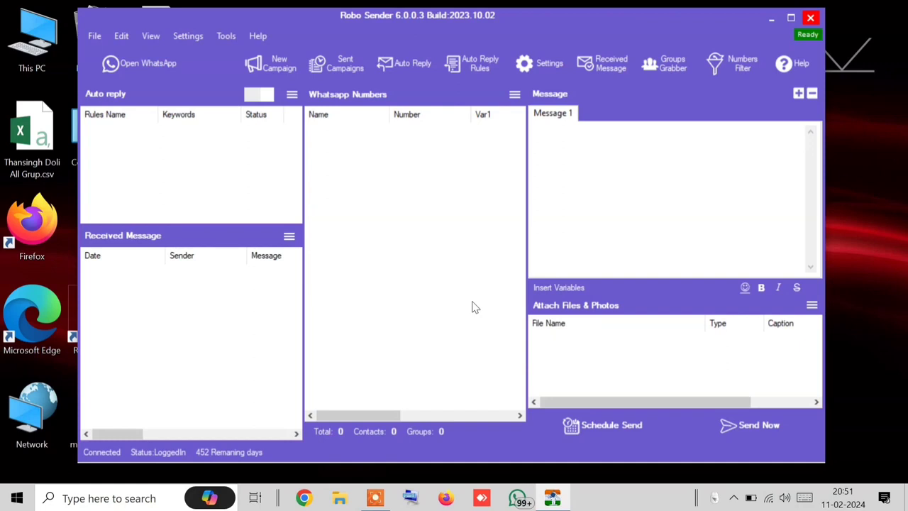
click(514, 98)
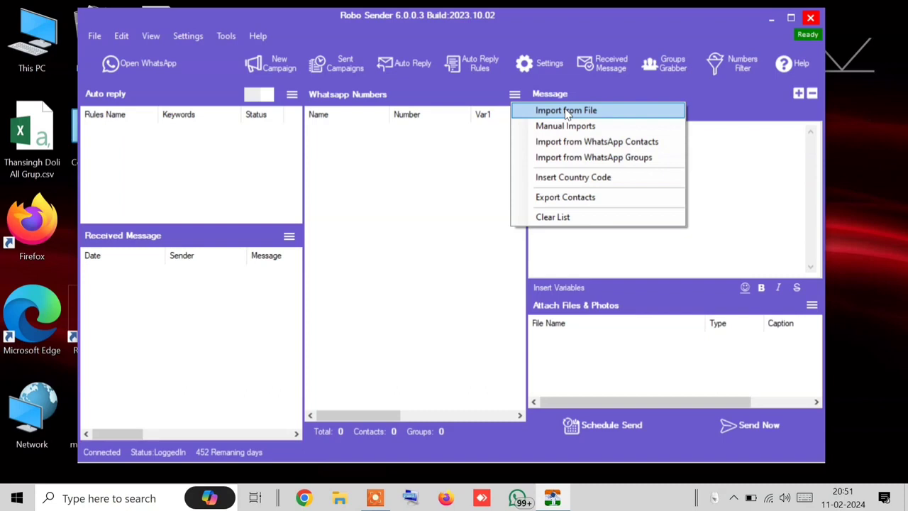
click(567, 111)
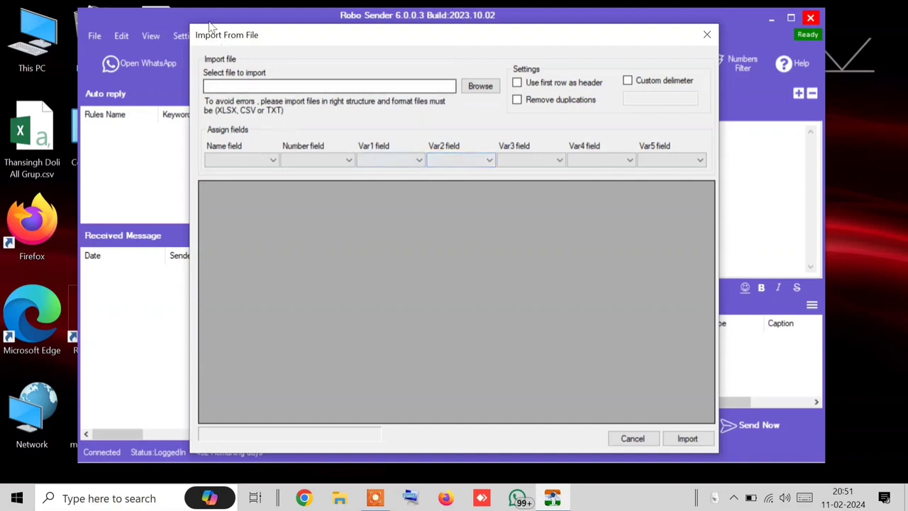
click(474, 90)
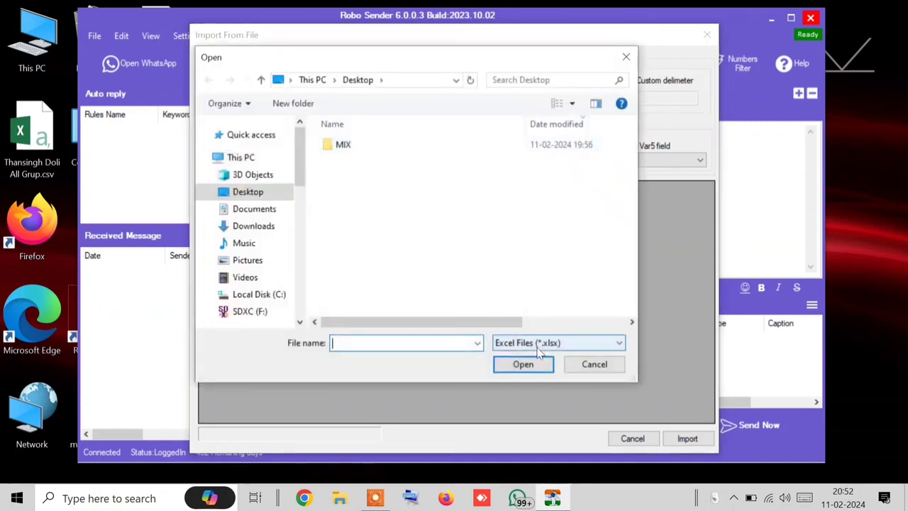
click(539, 343)
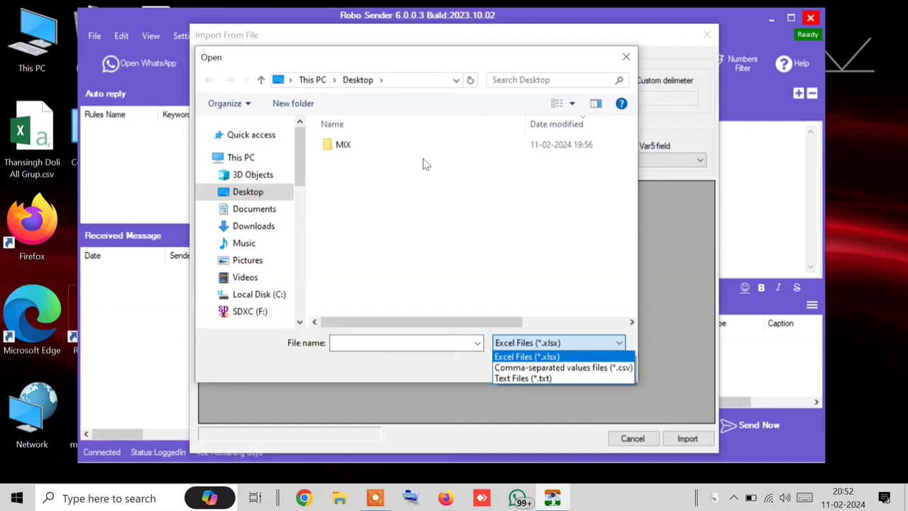
click(410, 278)
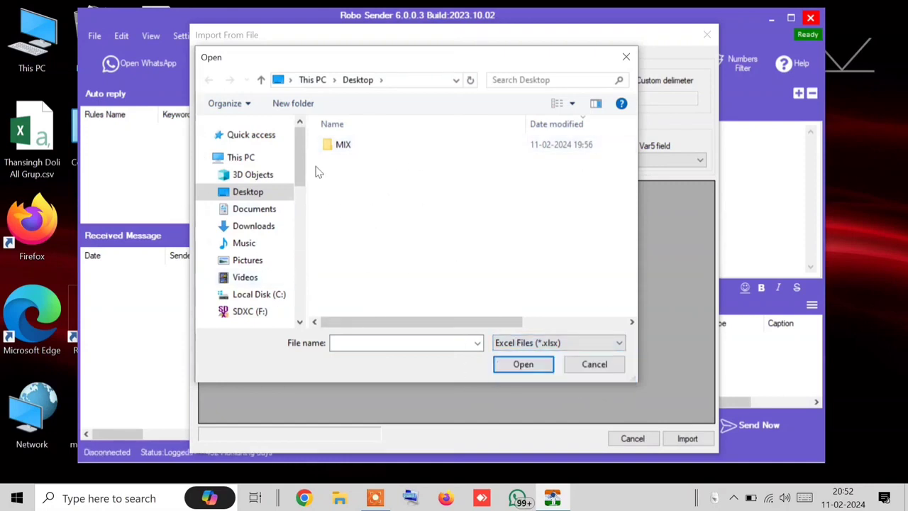
click(528, 344)
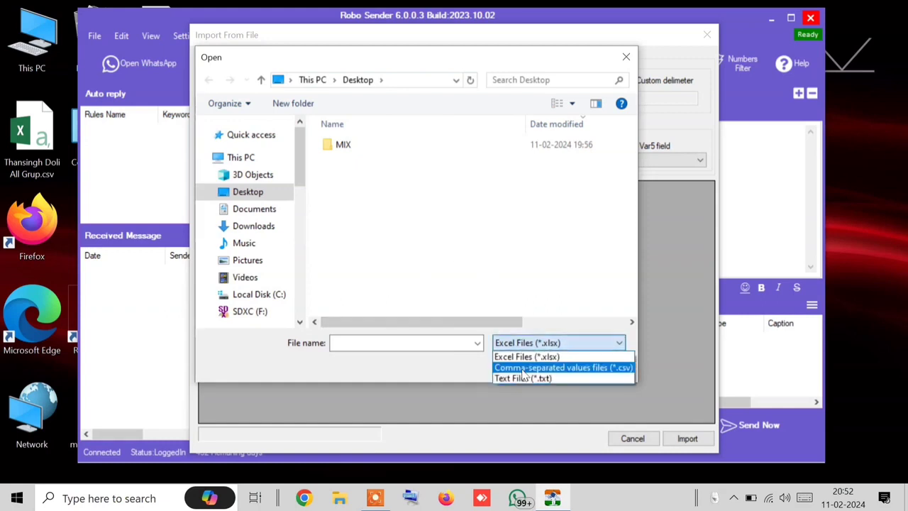
click(525, 368)
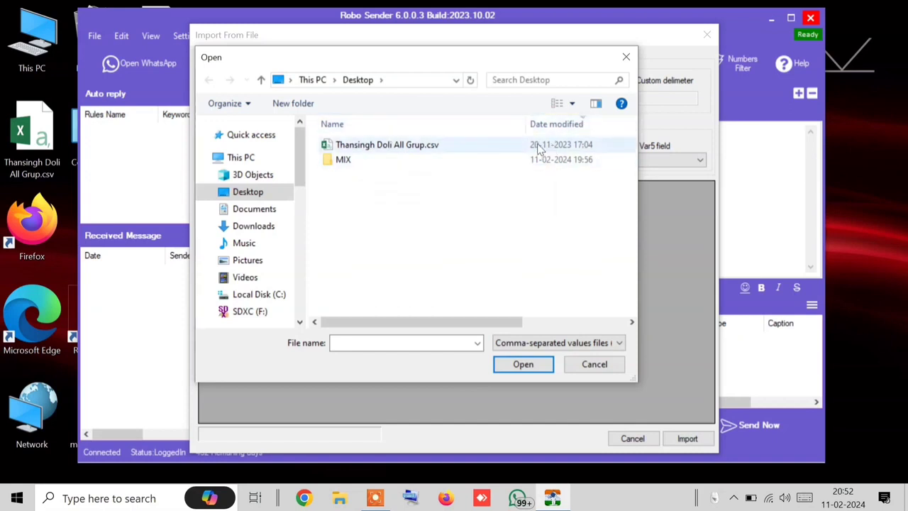
click(347, 146)
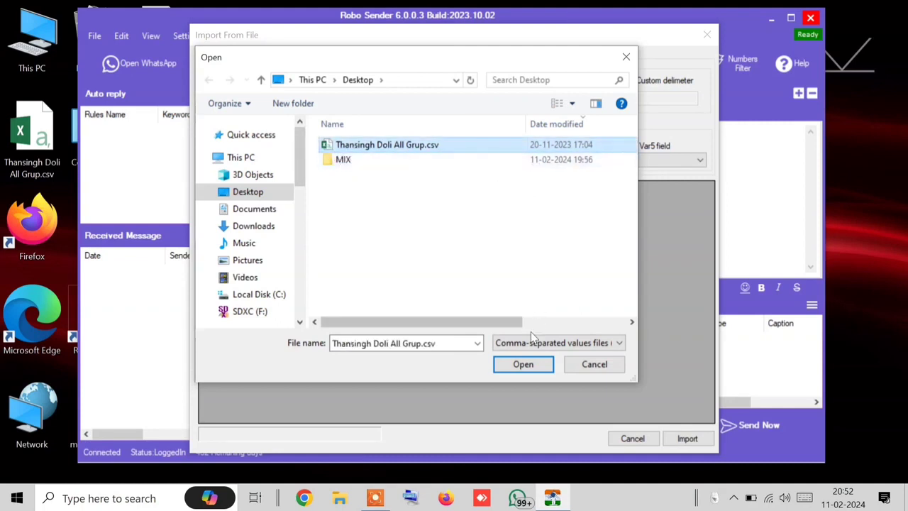
click(516, 368)
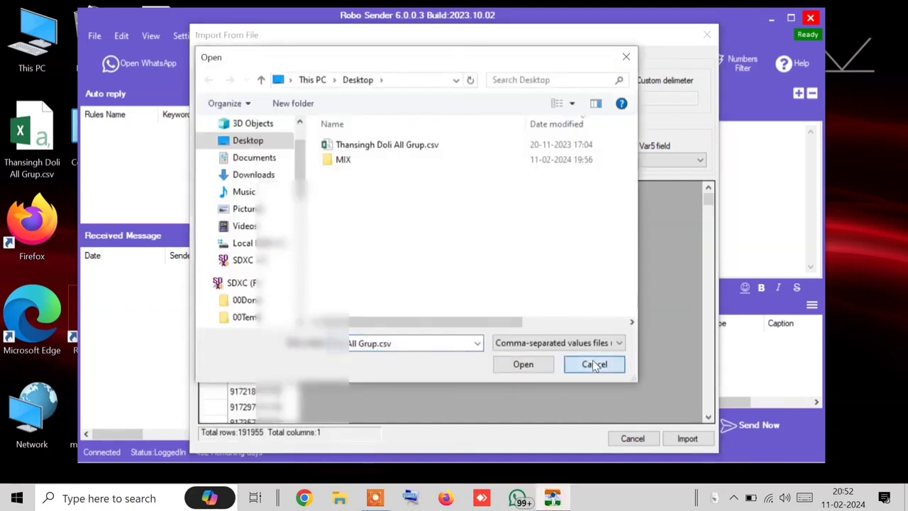
click(593, 364)
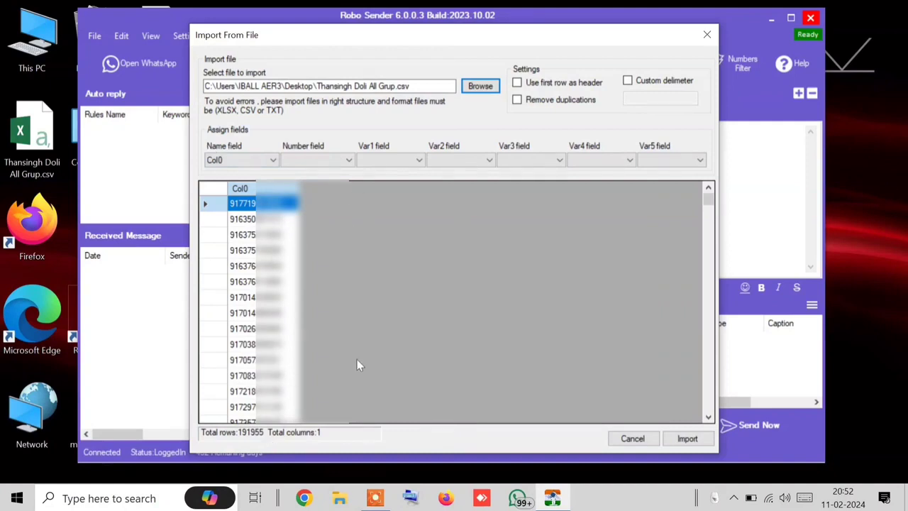
click(253, 159)
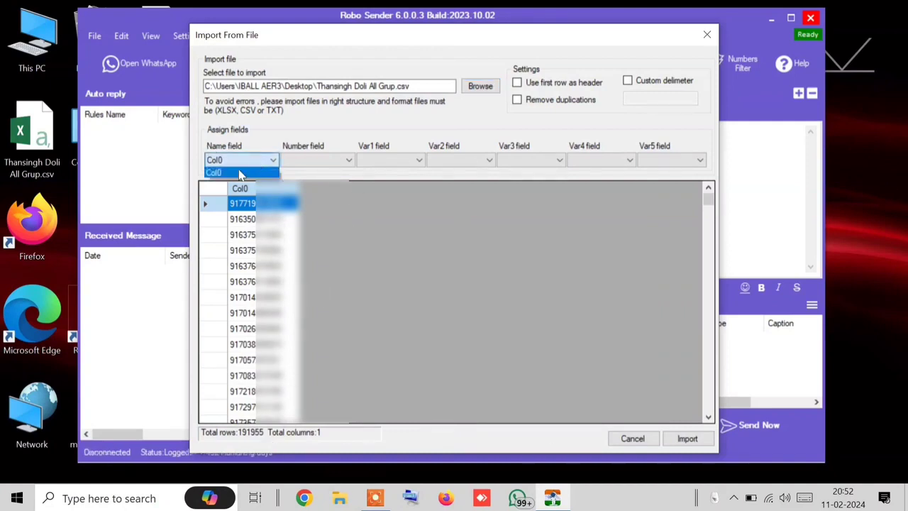
click(240, 173)
click(333, 159)
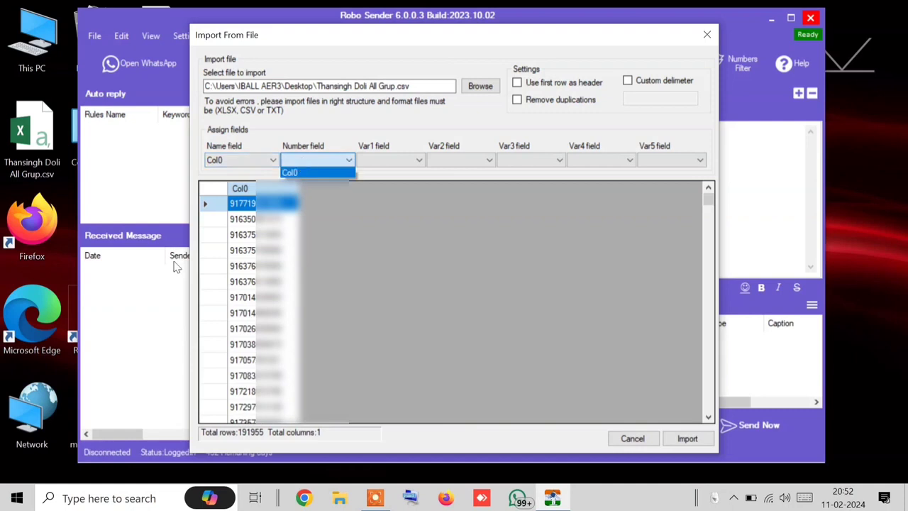
click(305, 173)
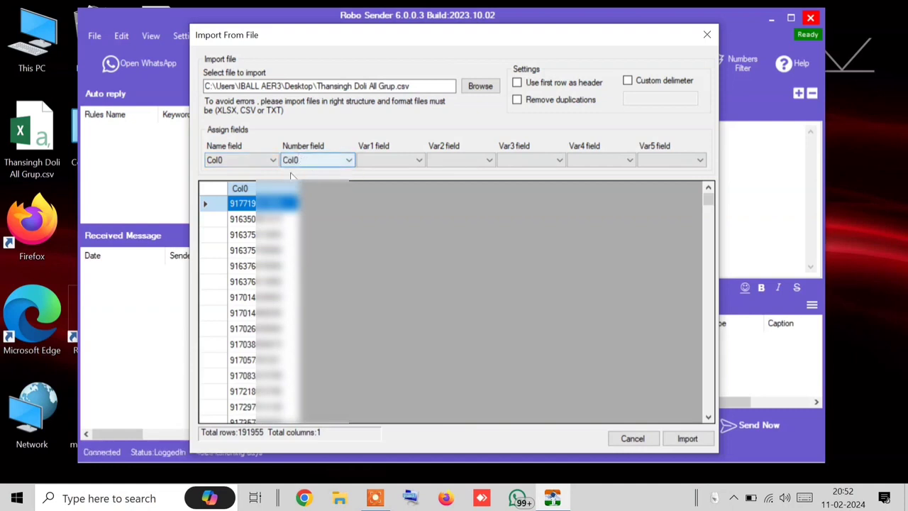
click(517, 100)
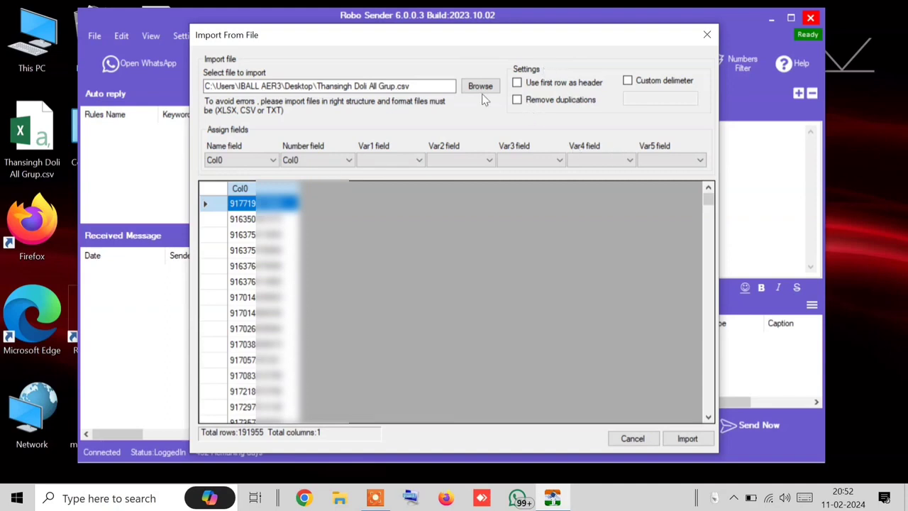
click(685, 438)
click(633, 439)
click(514, 94)
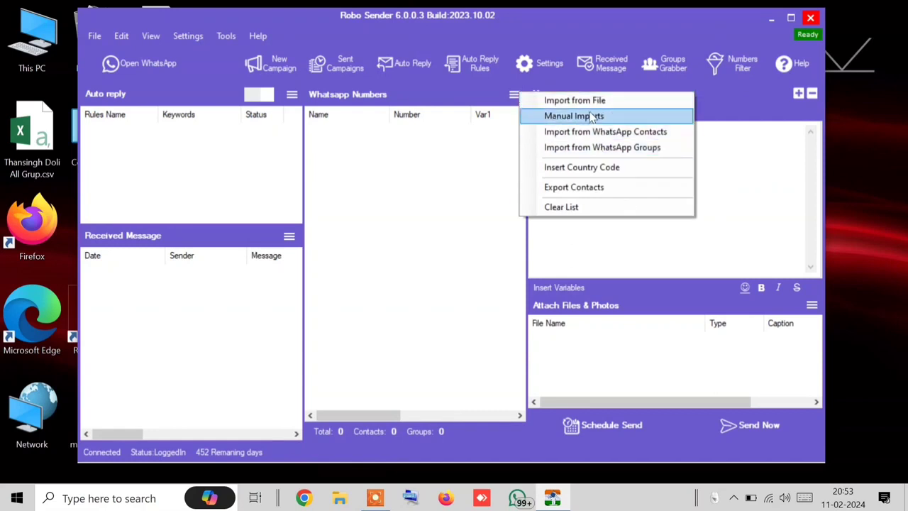
Step: Load test.txt into the import preview using the Text Files filter
click(560, 105)
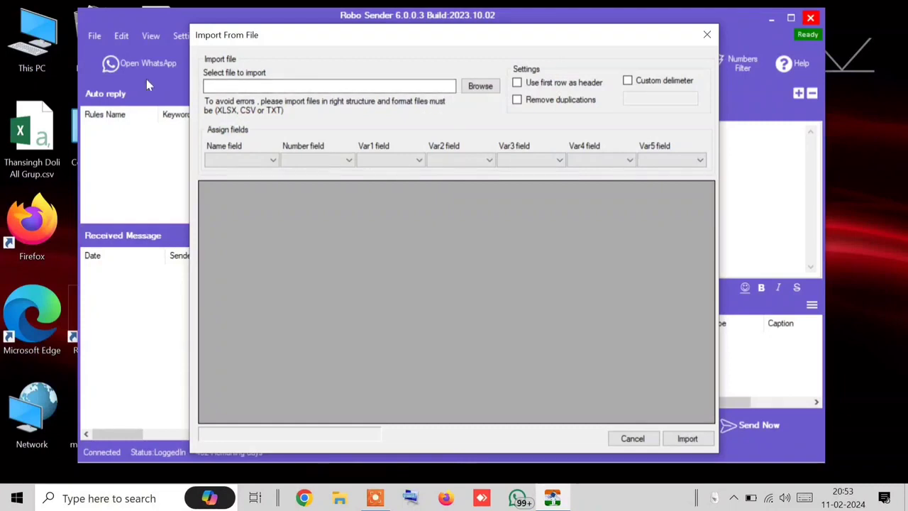
click(470, 86)
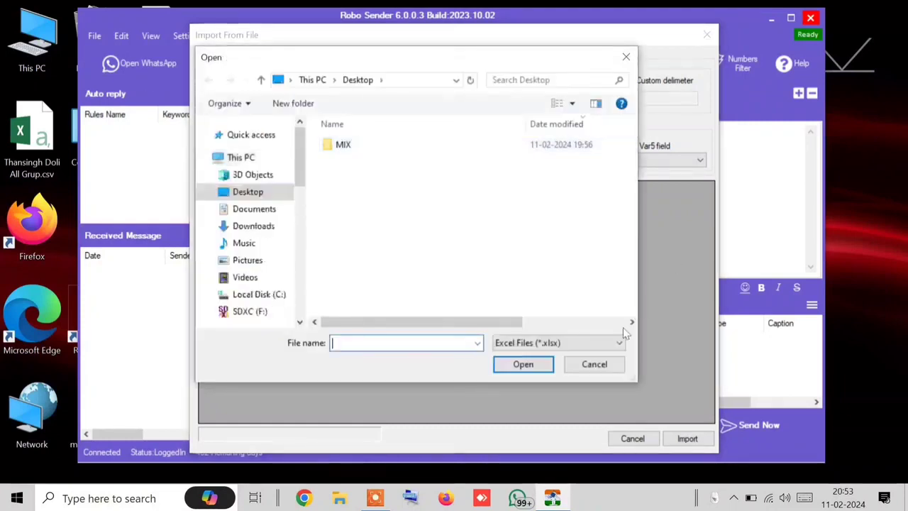
click(575, 338)
click(526, 379)
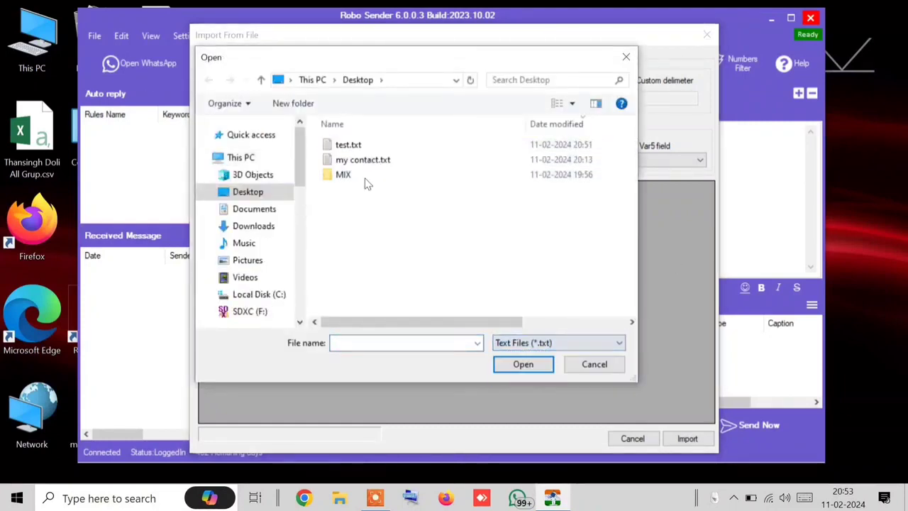
click(360, 146)
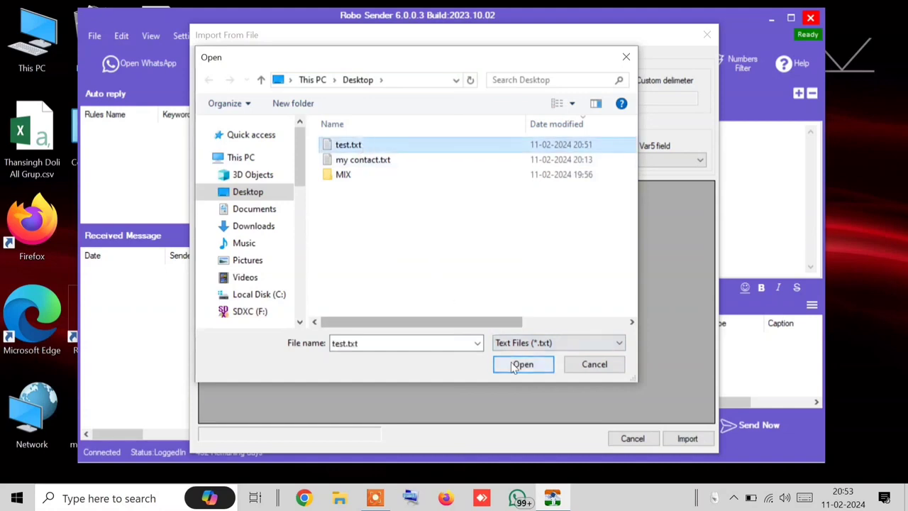
click(523, 364)
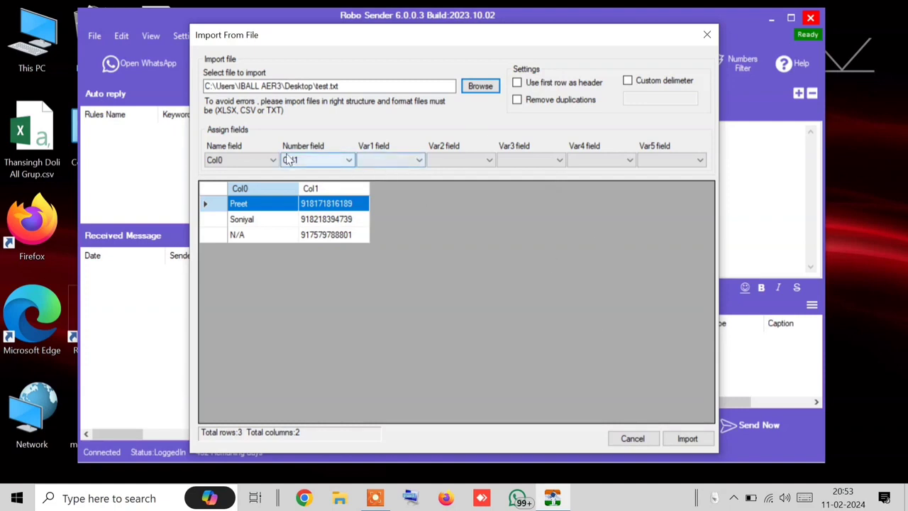
Step: Set the Name field to Col1 and import the three contacts
click(246, 161)
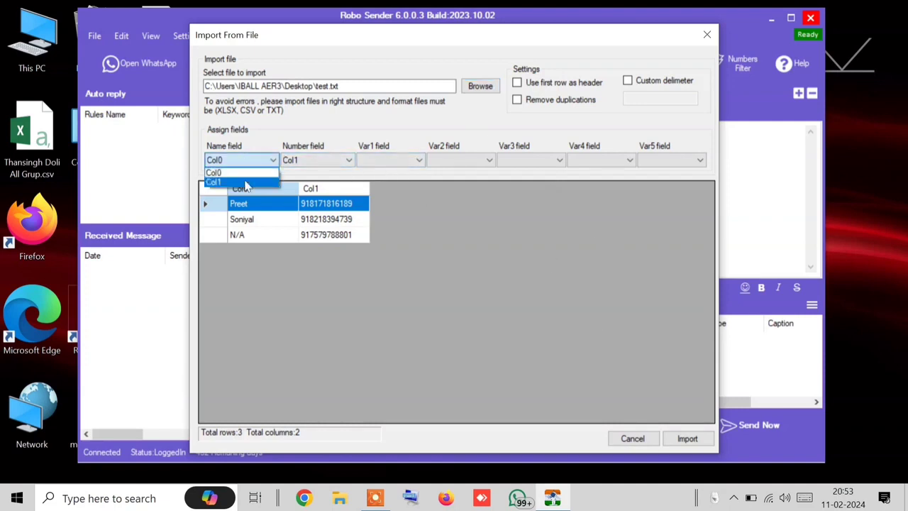
click(246, 181)
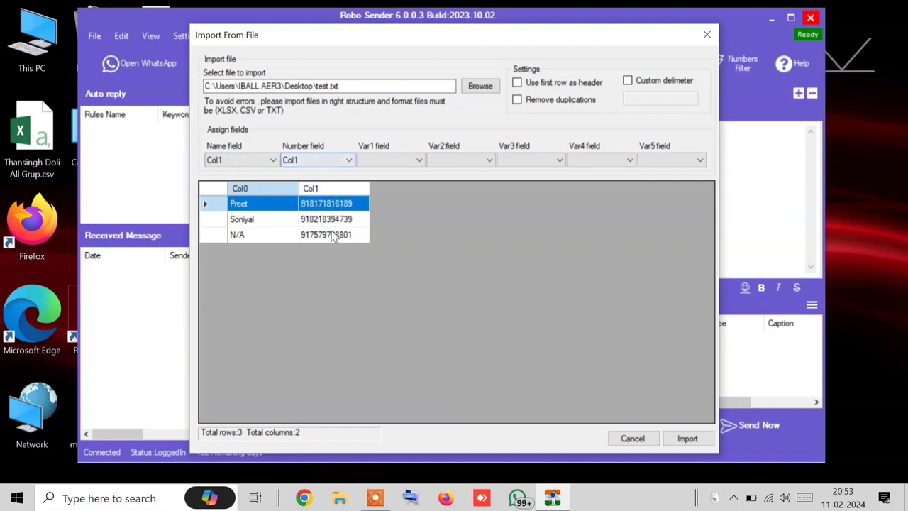
drag(497, 39, 719, 30)
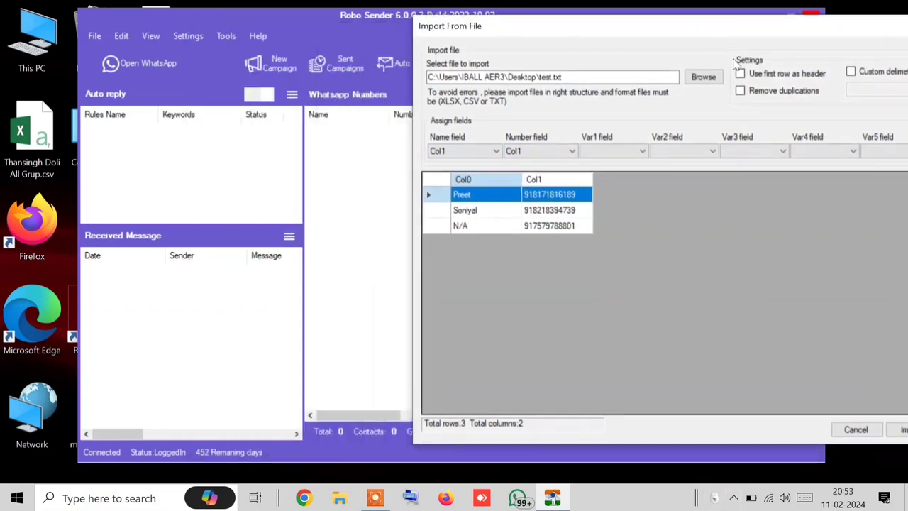
click(898, 429)
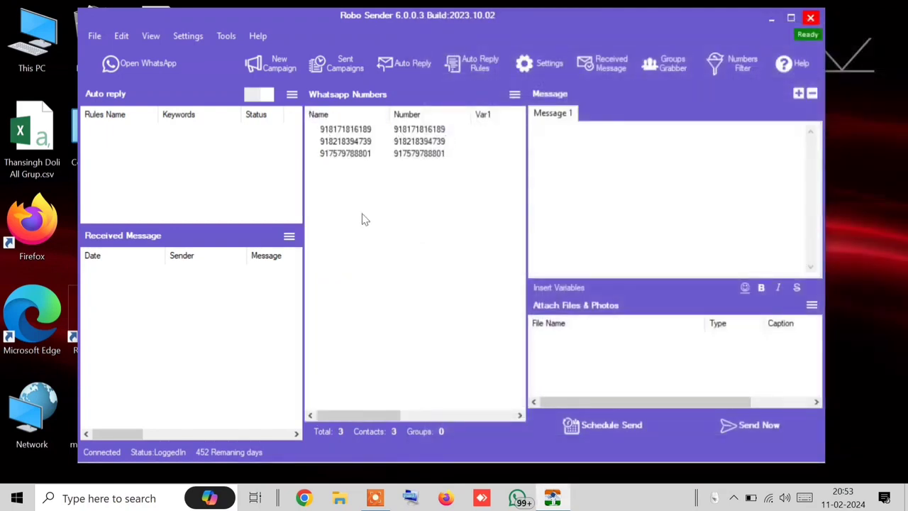
click(515, 95)
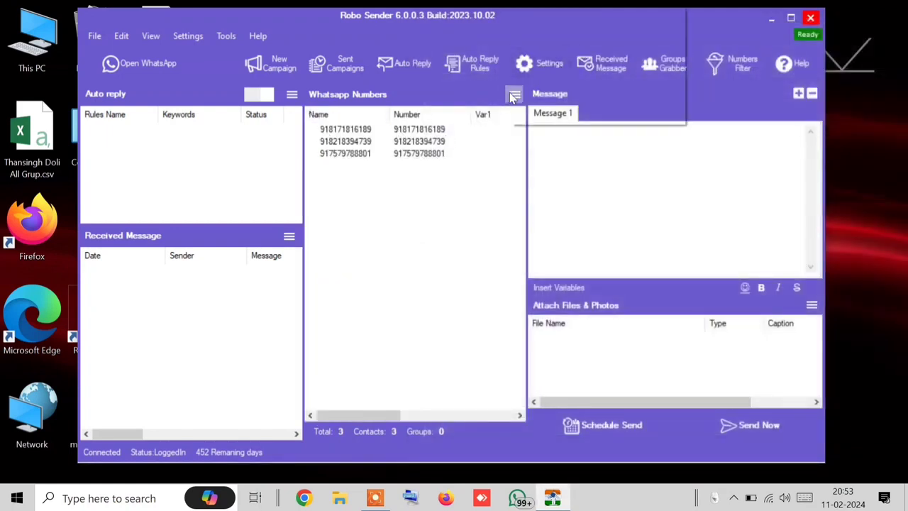
Step: Clear the WhatsApp numbers list, confirming with Yes
click(545, 208)
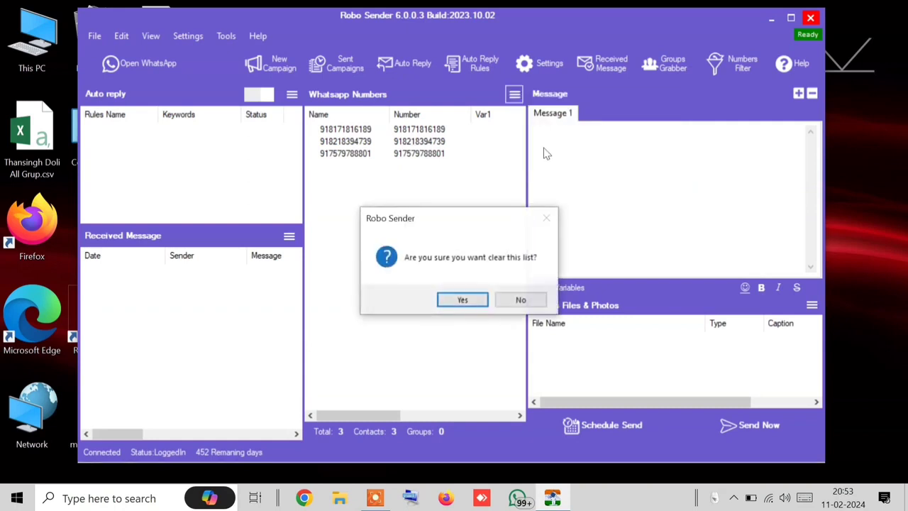
click(463, 301)
click(514, 95)
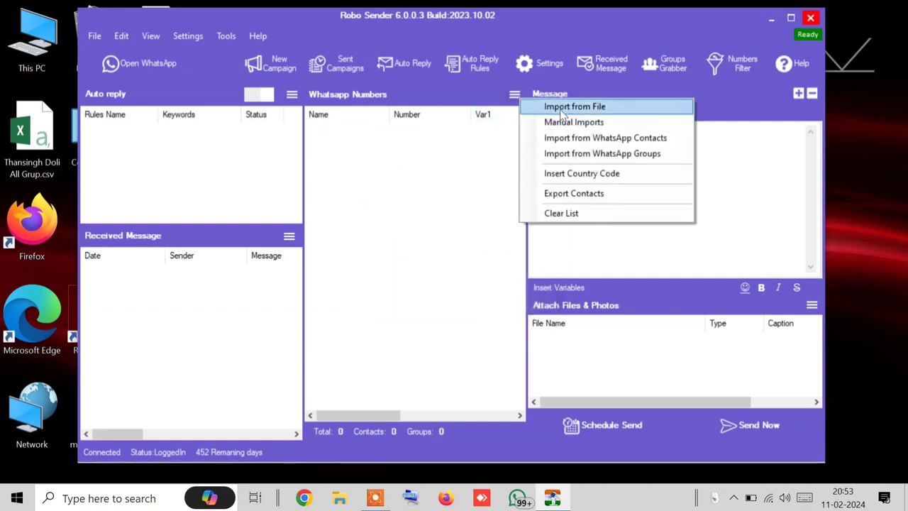
Step: Preview my contact.txt (567 rows, one column) for import, then cancel it
click(561, 110)
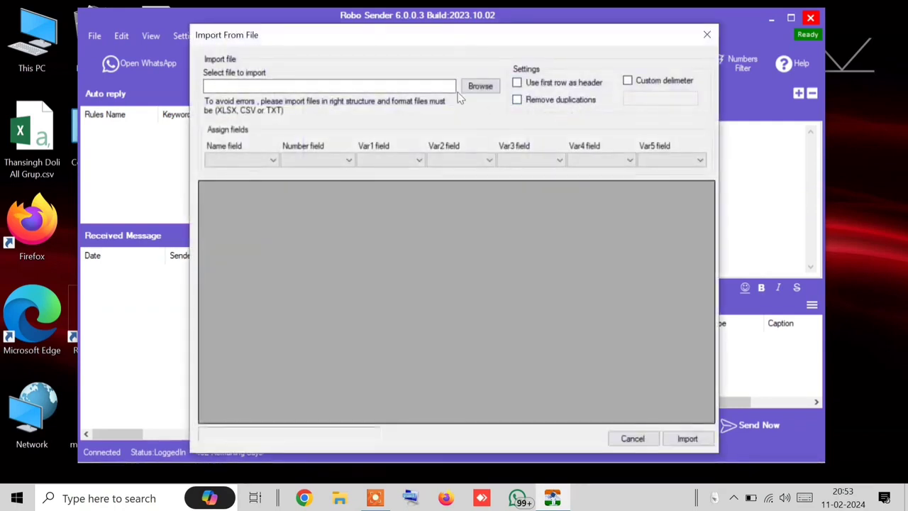
click(480, 86)
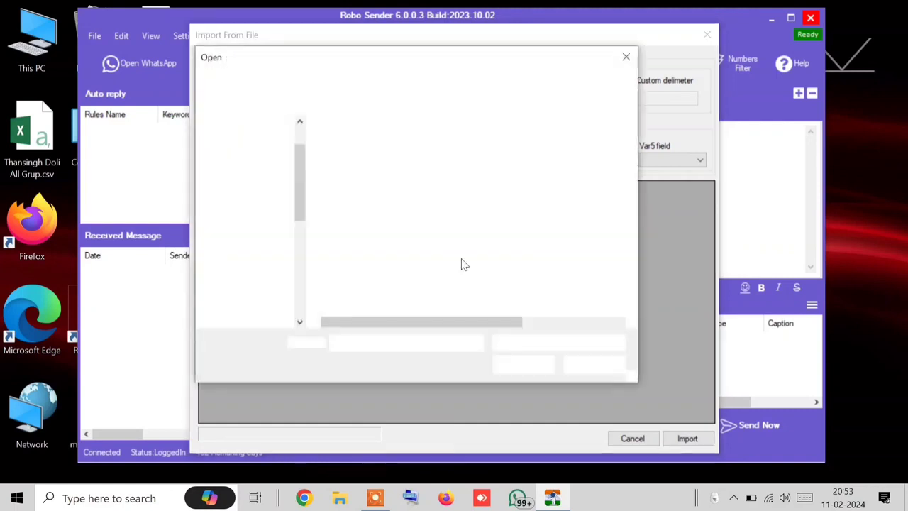
click(559, 343)
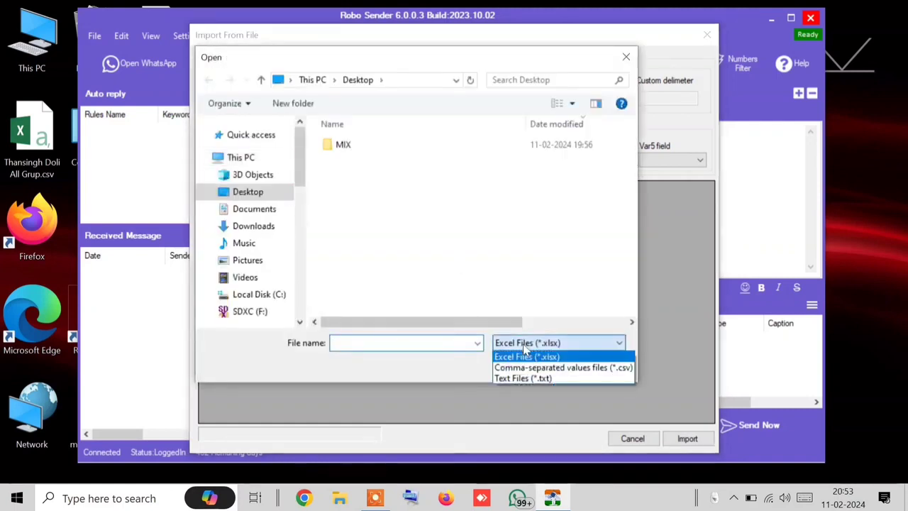
click(504, 378)
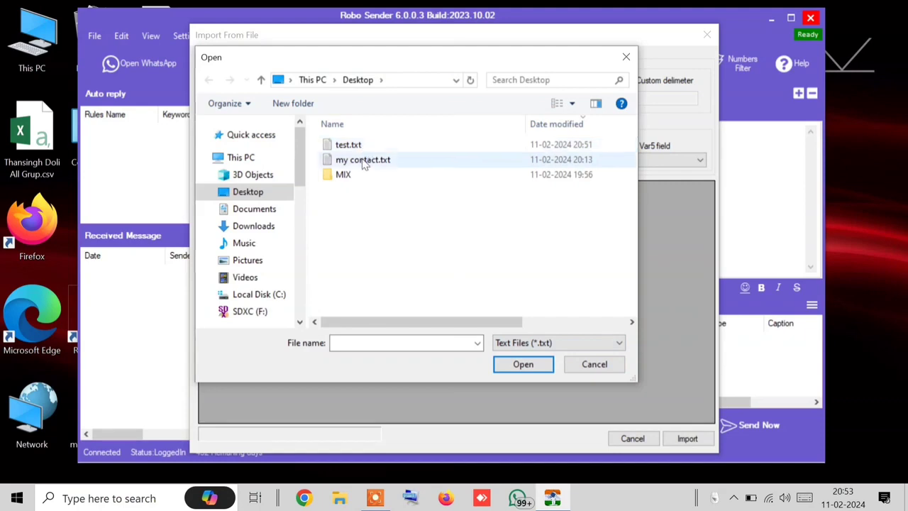
double_click(364, 157)
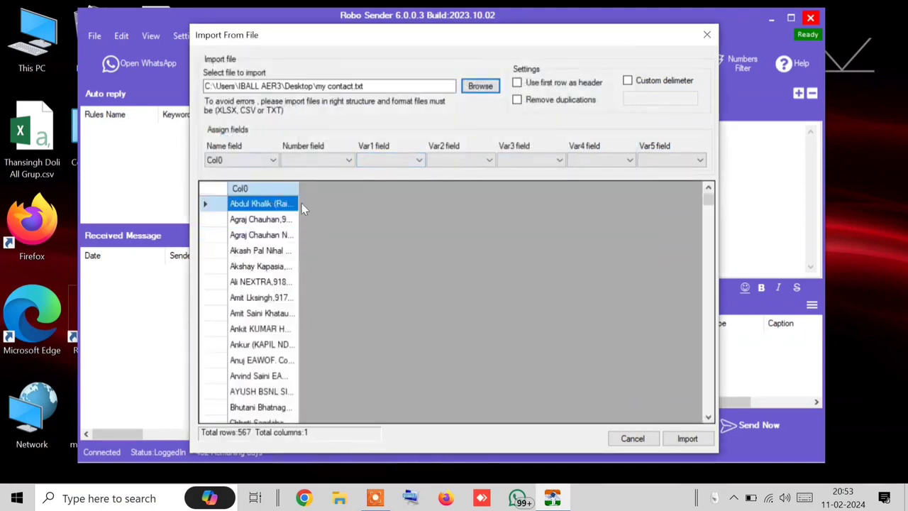
click(200, 208)
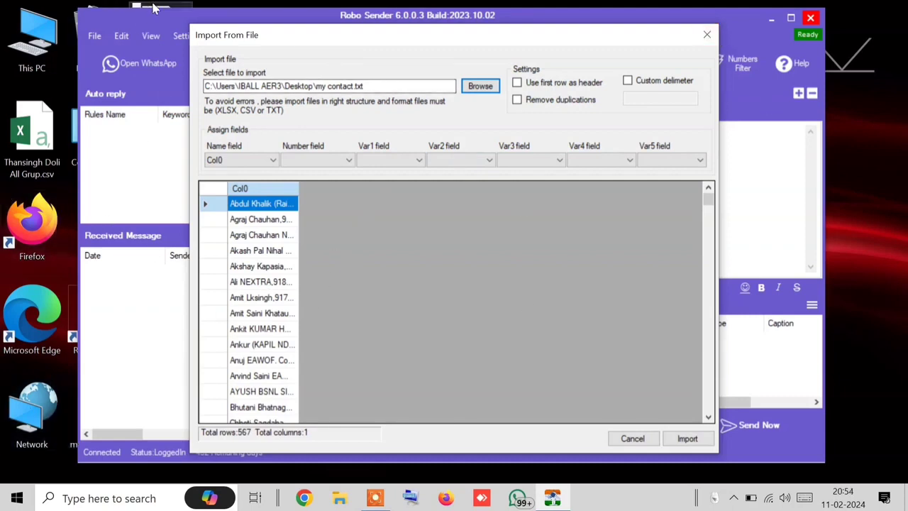
click(267, 160)
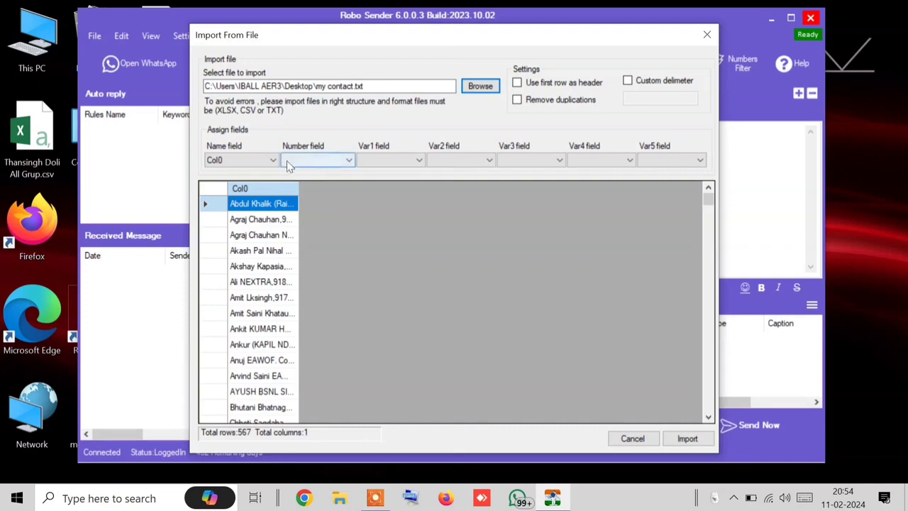
click(632, 439)
click(514, 95)
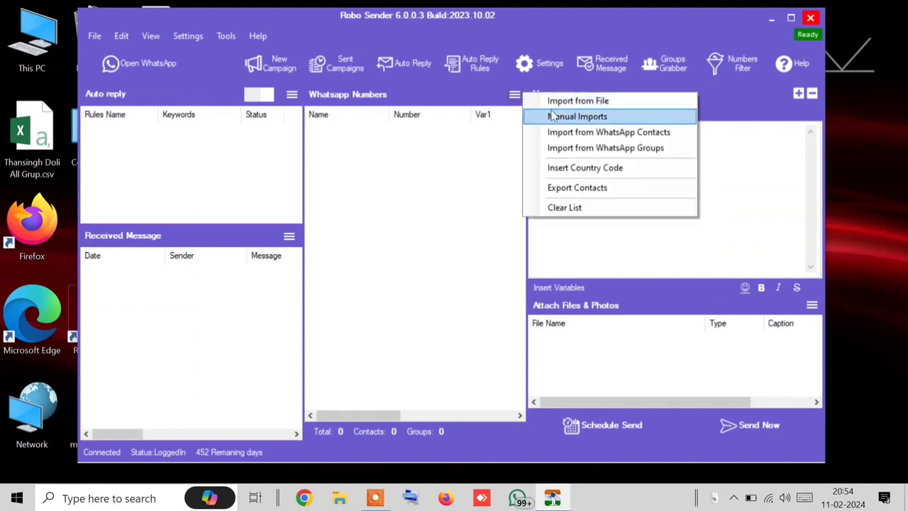
click(545, 115)
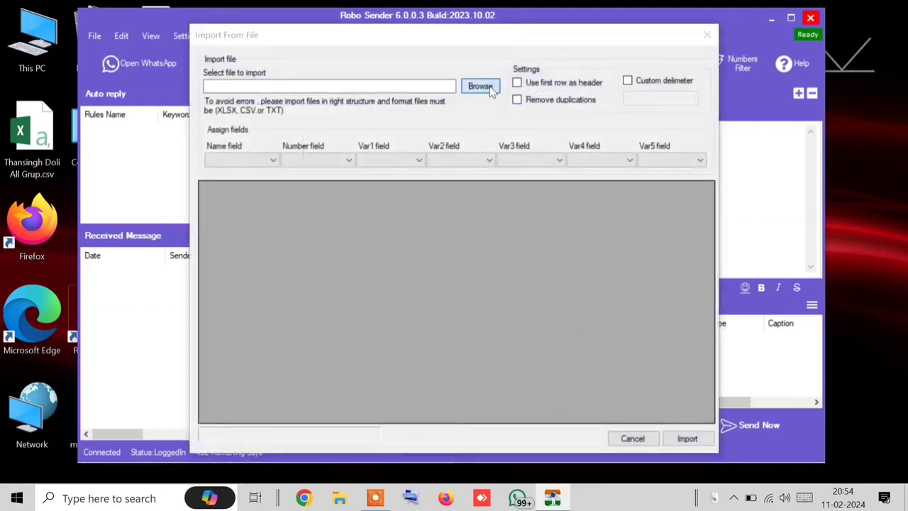
click(481, 86)
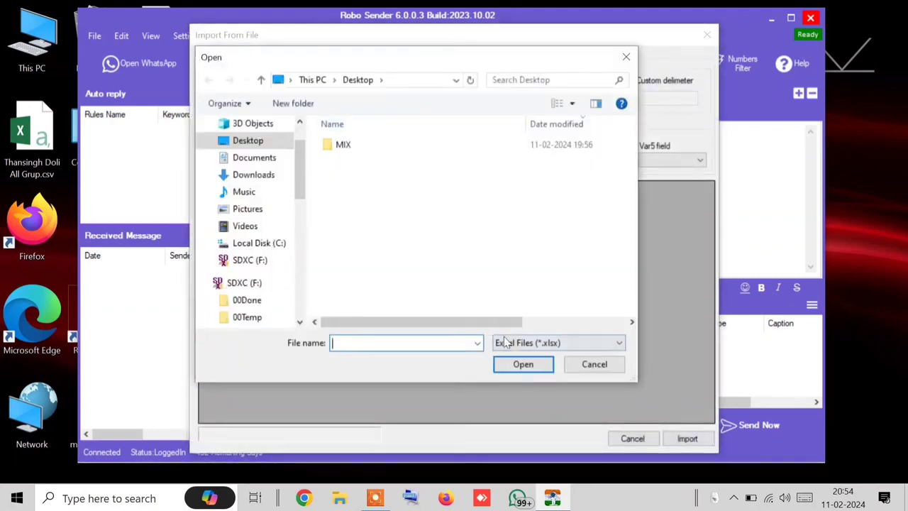
click(499, 342)
click(517, 380)
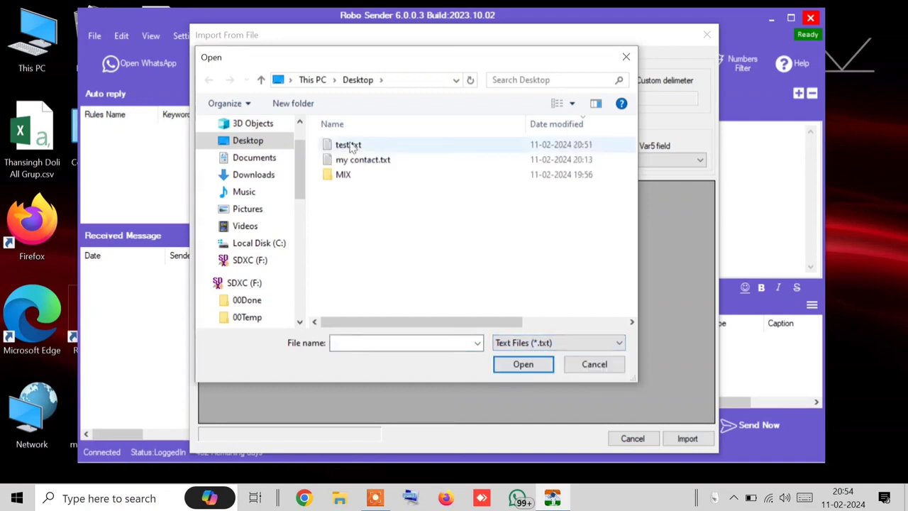
click(347, 145)
click(522, 364)
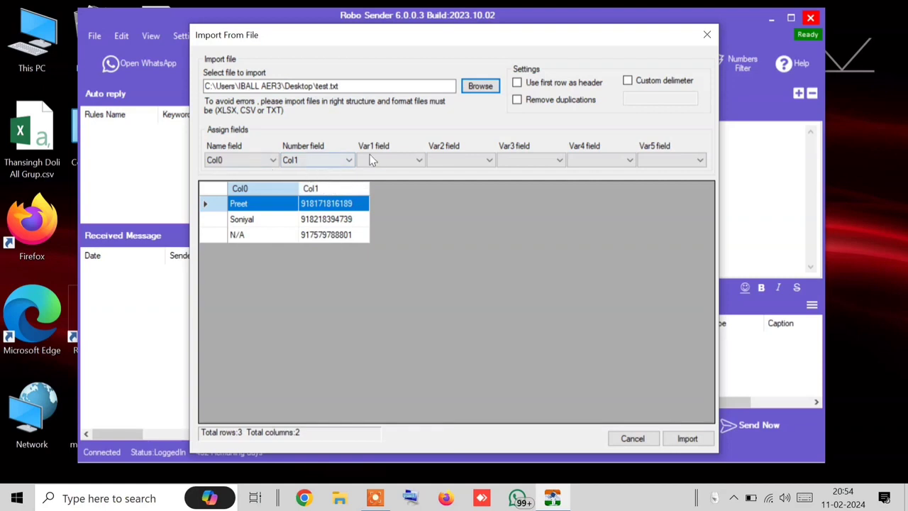
click(389, 160)
click(386, 184)
click(466, 160)
click(448, 173)
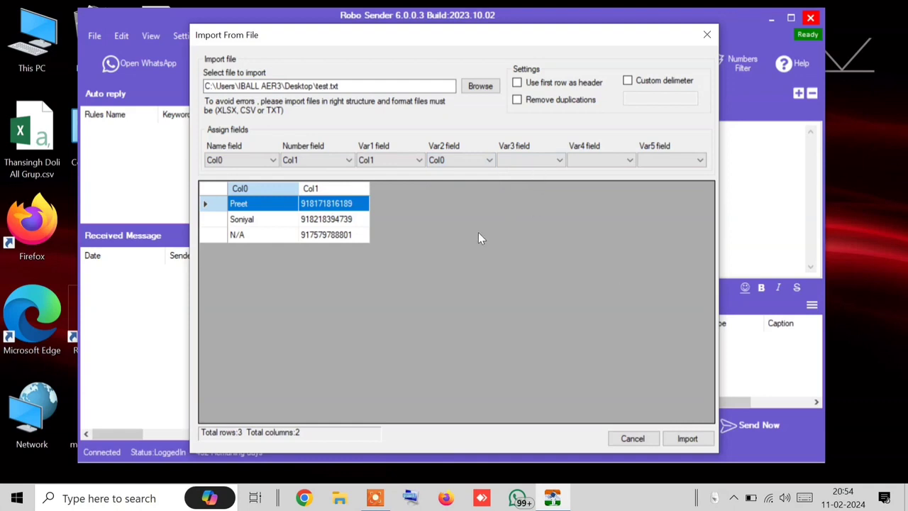
click(631, 439)
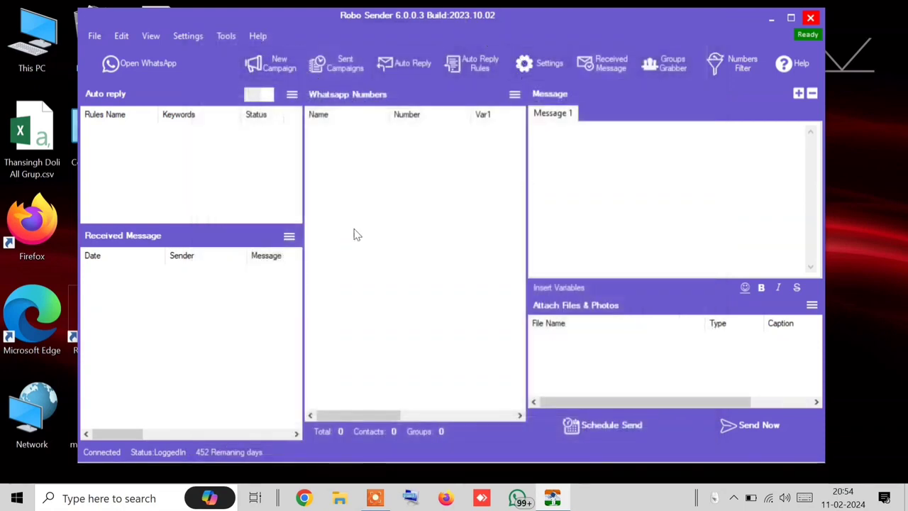
Step: Look over WhatsApp's communities and chat list, then close the WhatsApp window
click(515, 95)
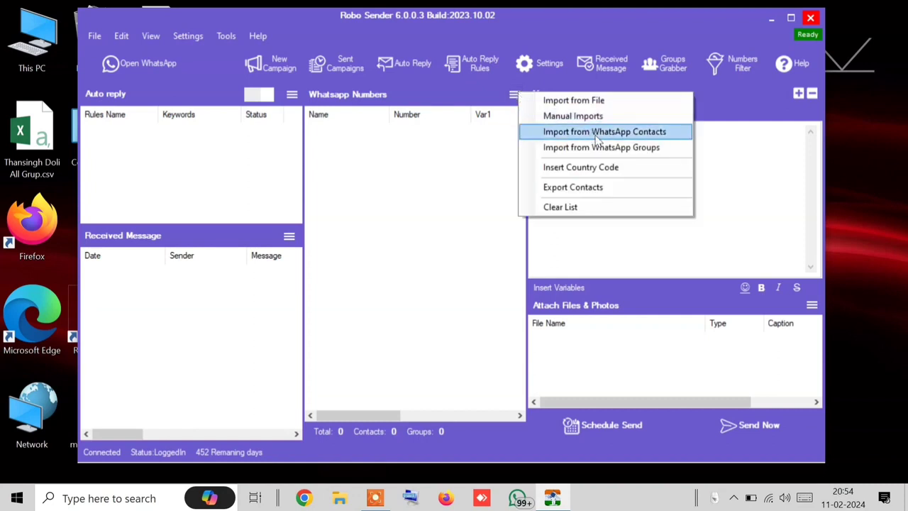
click(577, 152)
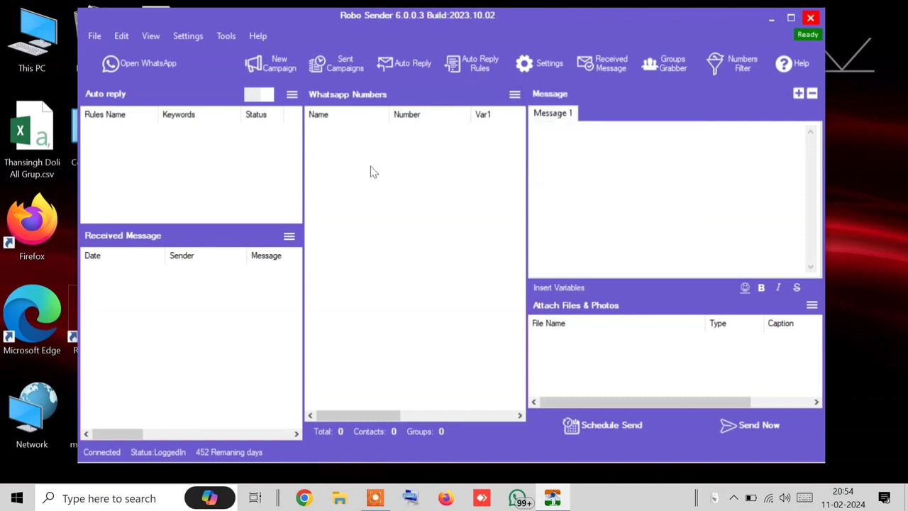
click(138, 71)
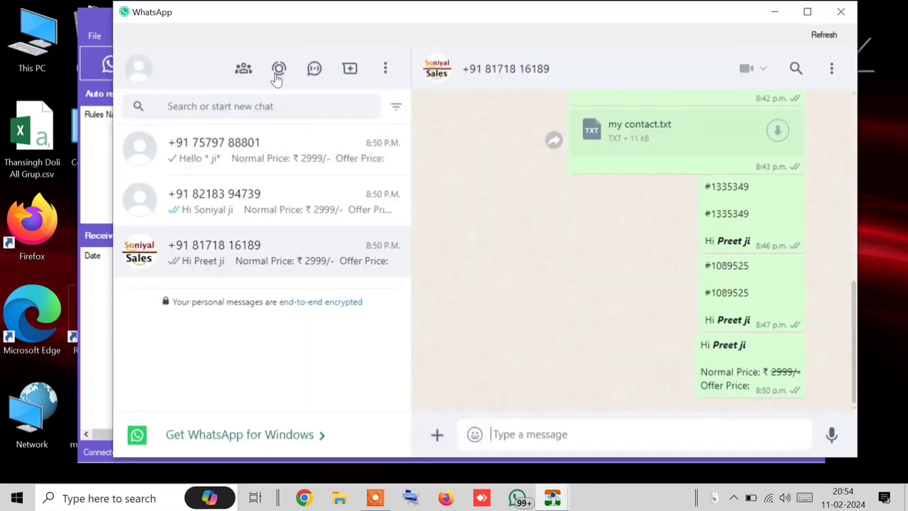
click(245, 71)
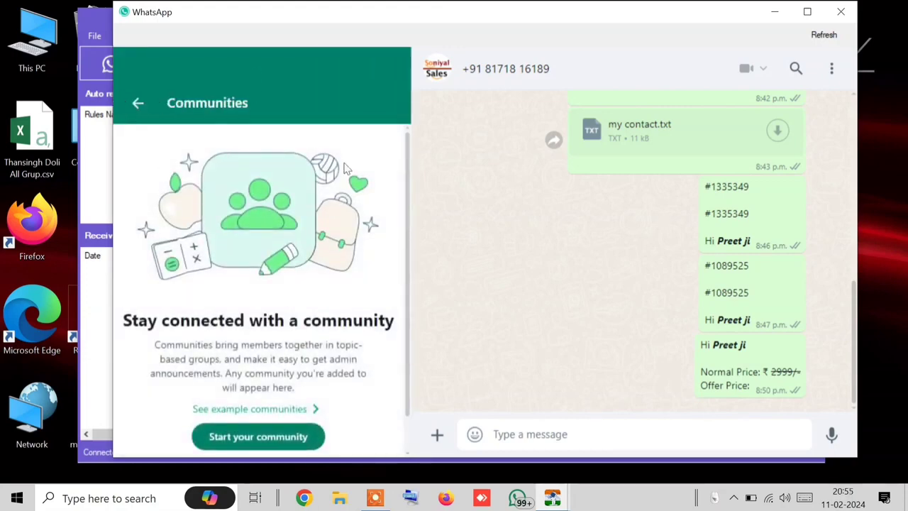
click(138, 103)
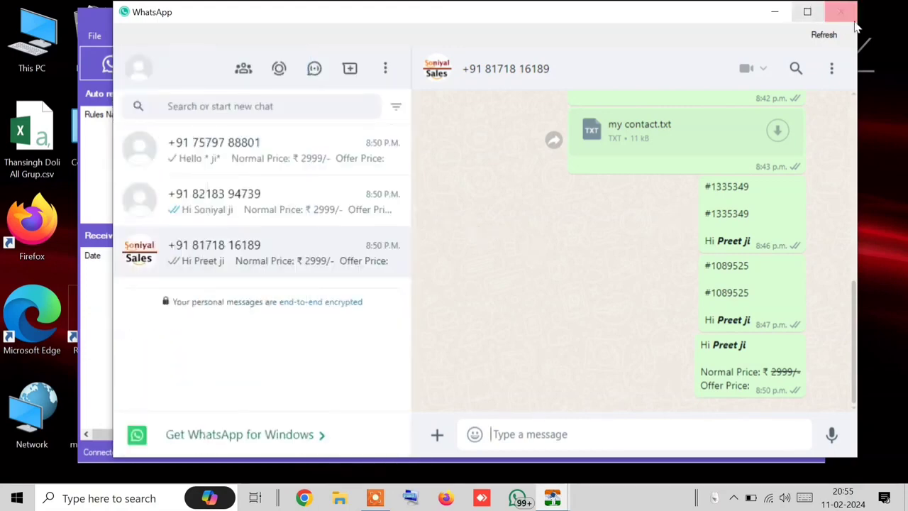
click(840, 12)
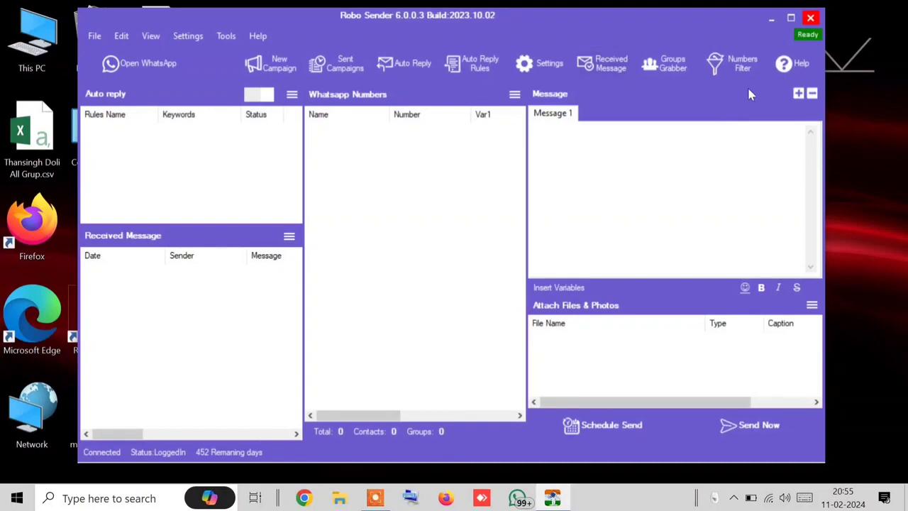
Step: Import test.txt's three contacts into Numbers Filter, cancelling the Insert Country prompt
click(730, 71)
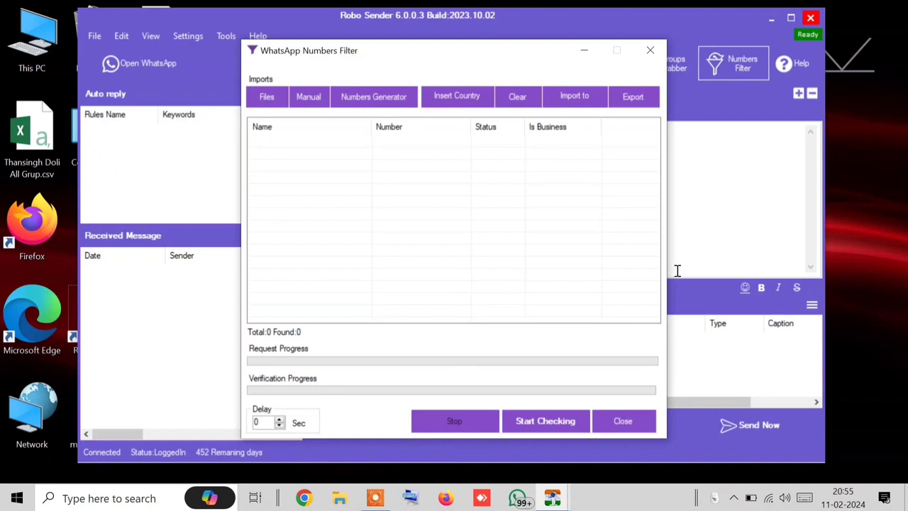
click(264, 99)
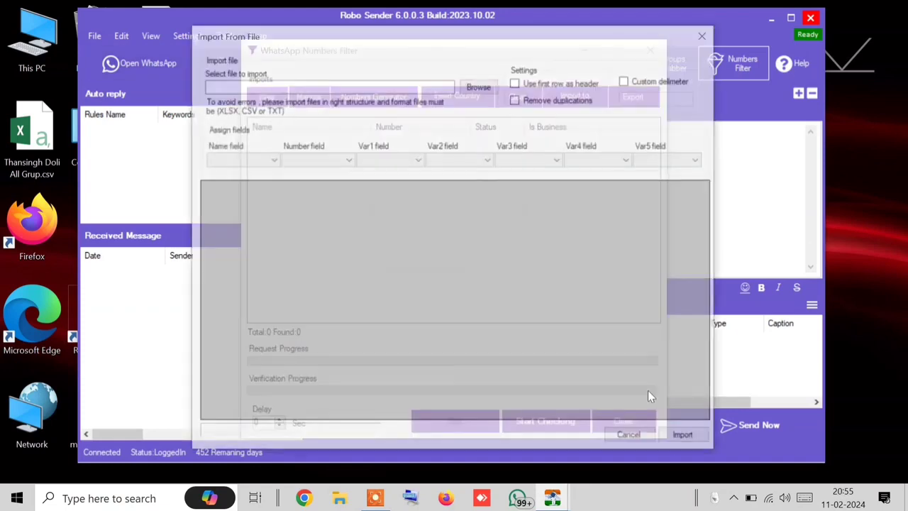
click(479, 86)
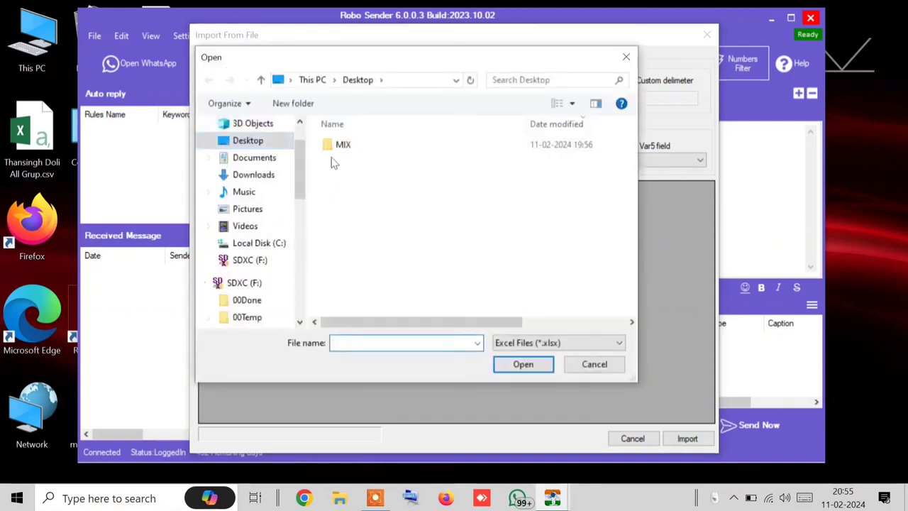
click(516, 339)
click(505, 377)
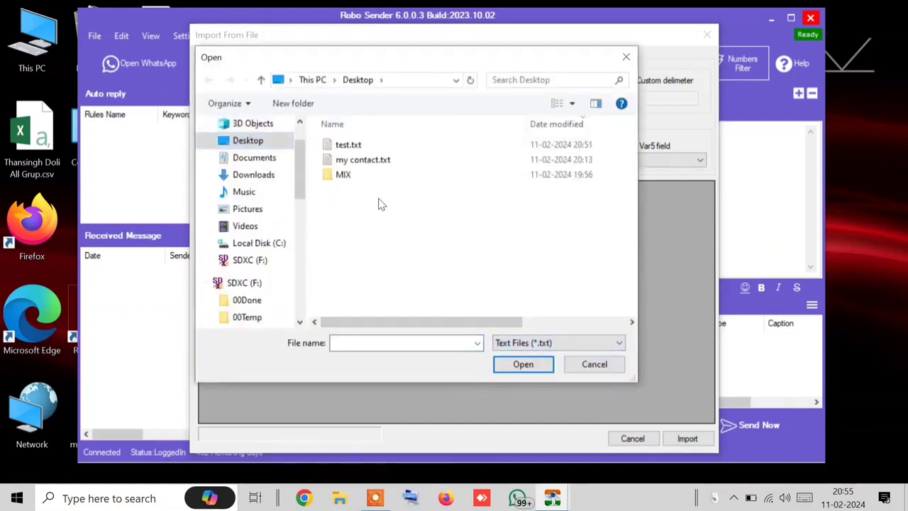
double_click(346, 146)
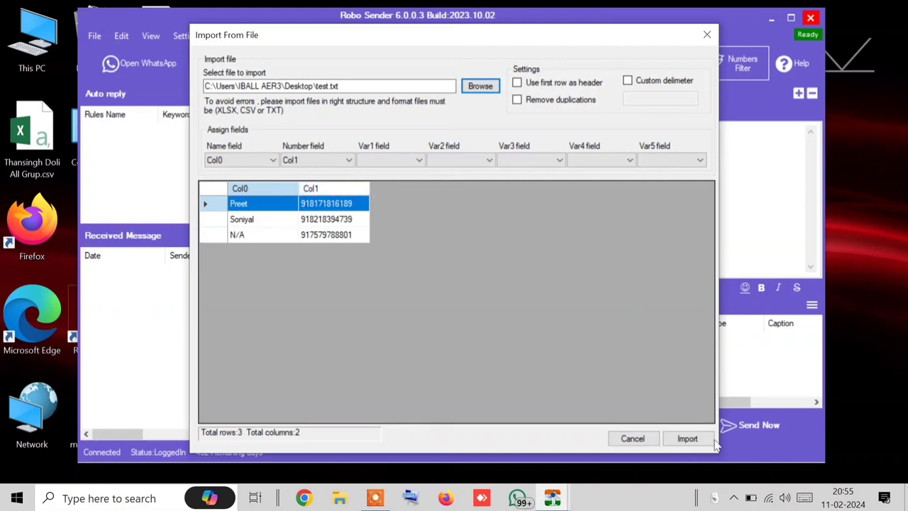
click(685, 438)
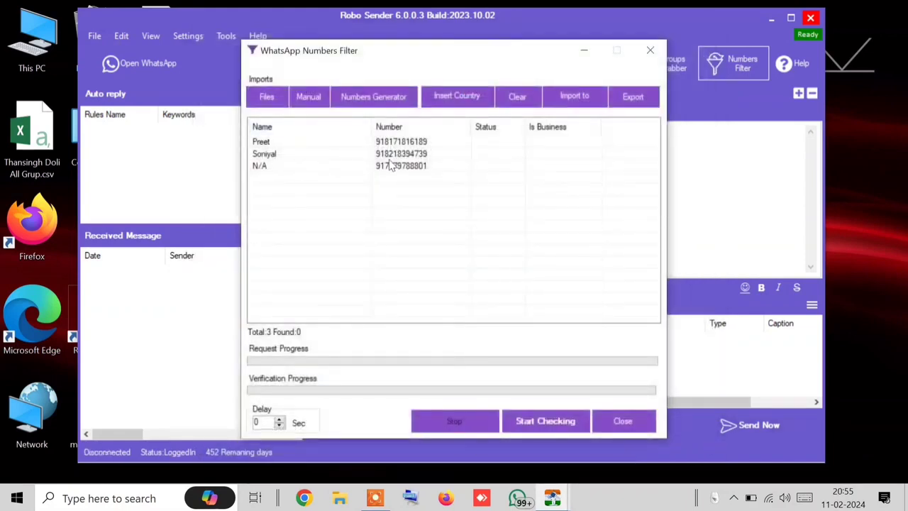
click(448, 105)
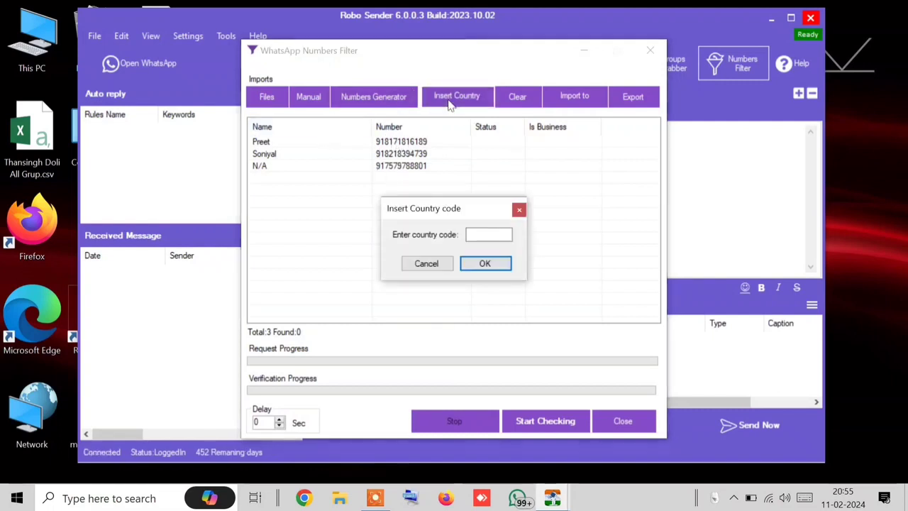
click(430, 265)
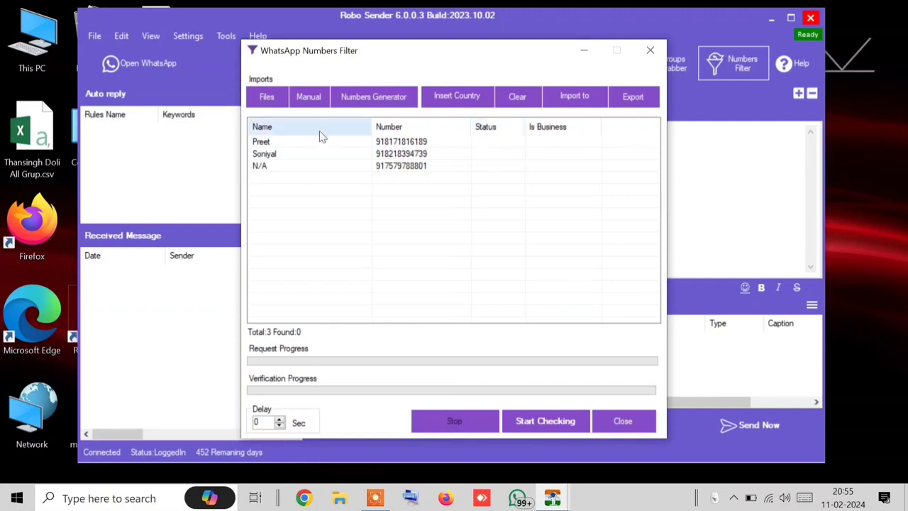
Step: Manually add one more phone number to the filter list, making four numbers
click(305, 97)
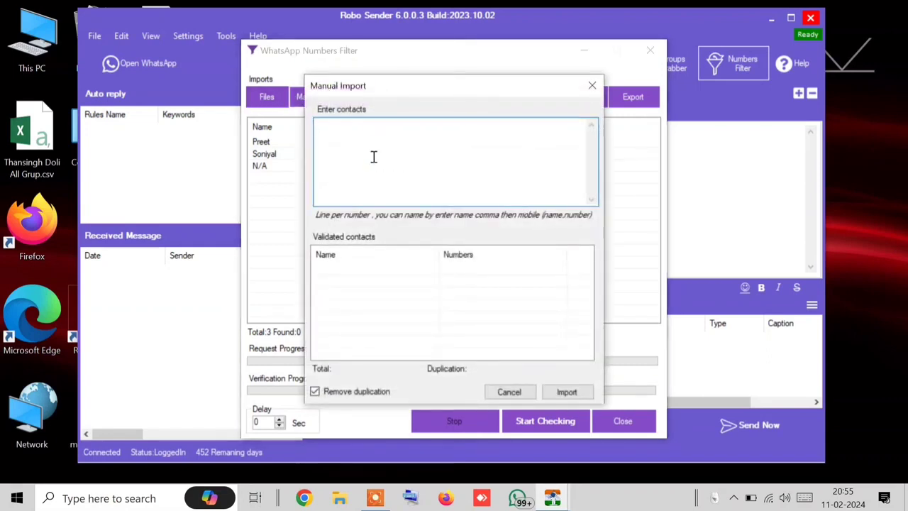
text(9175789)
key(BackSpace)
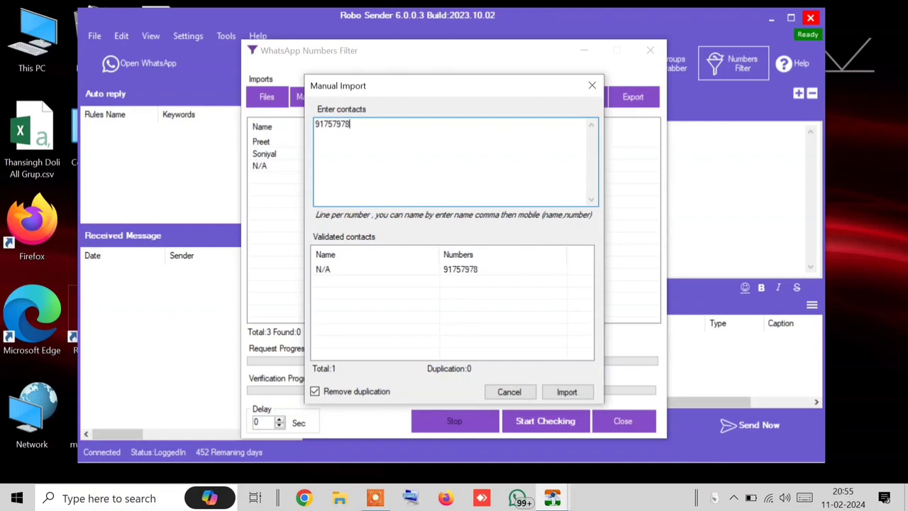
text(01)
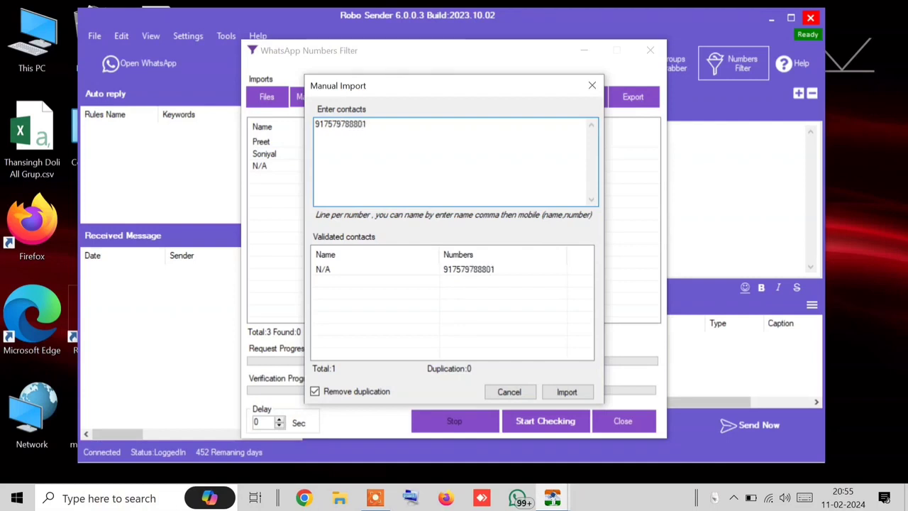
click(569, 391)
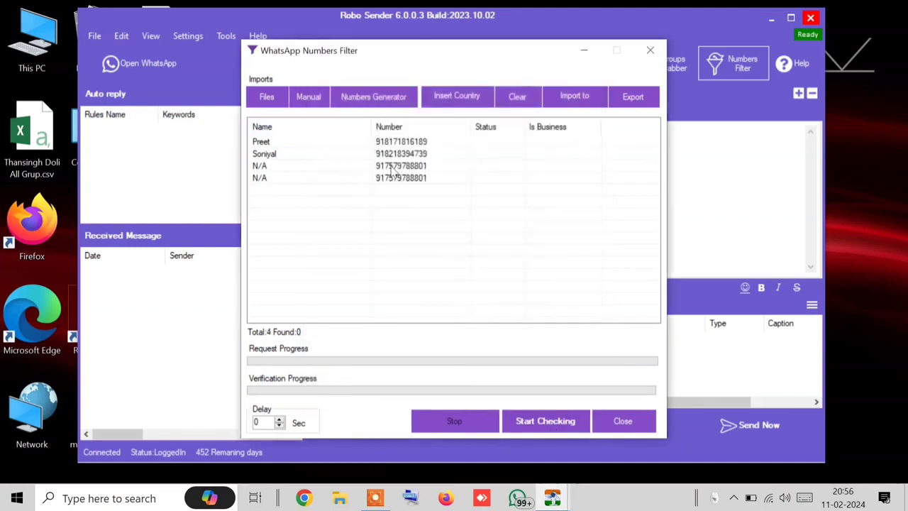
click(392, 167)
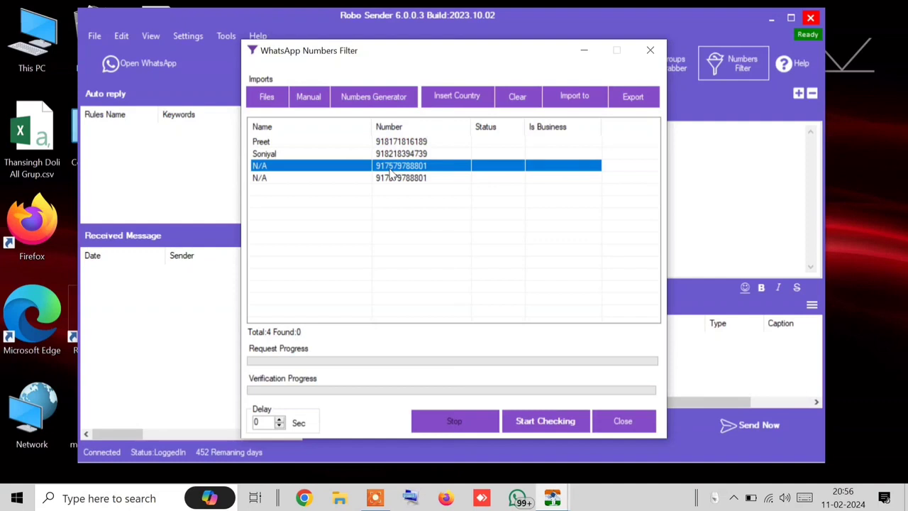
click(385, 179)
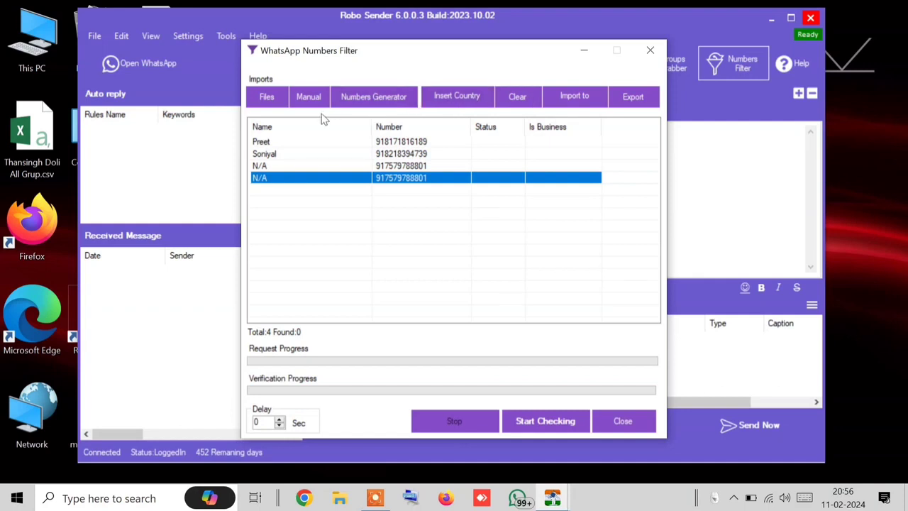
Step: Check all four numbers (two OK, two Not Found) and open the unfound number's WhatsApp chat
click(575, 426)
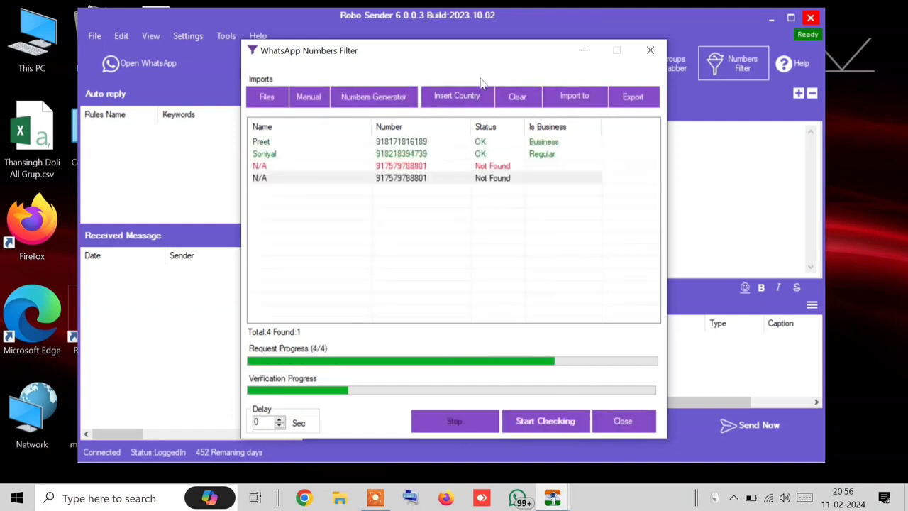
click(481, 146)
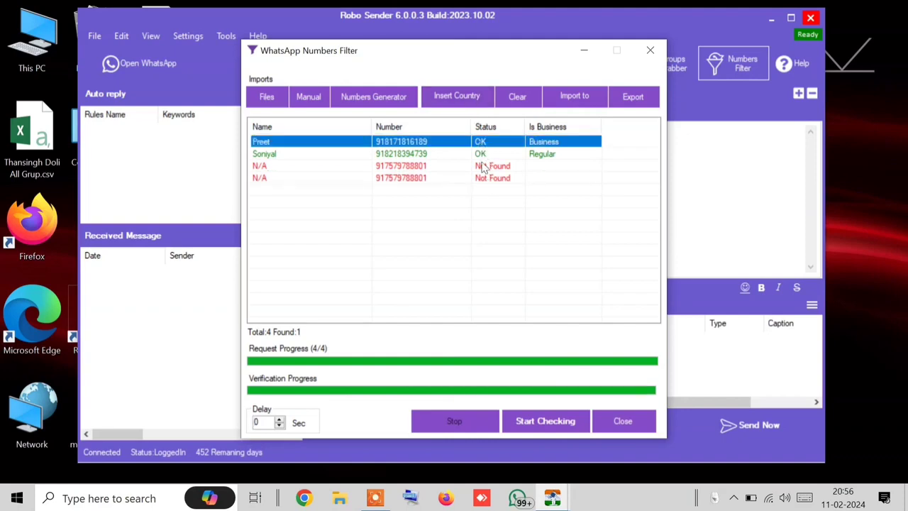
click(483, 154)
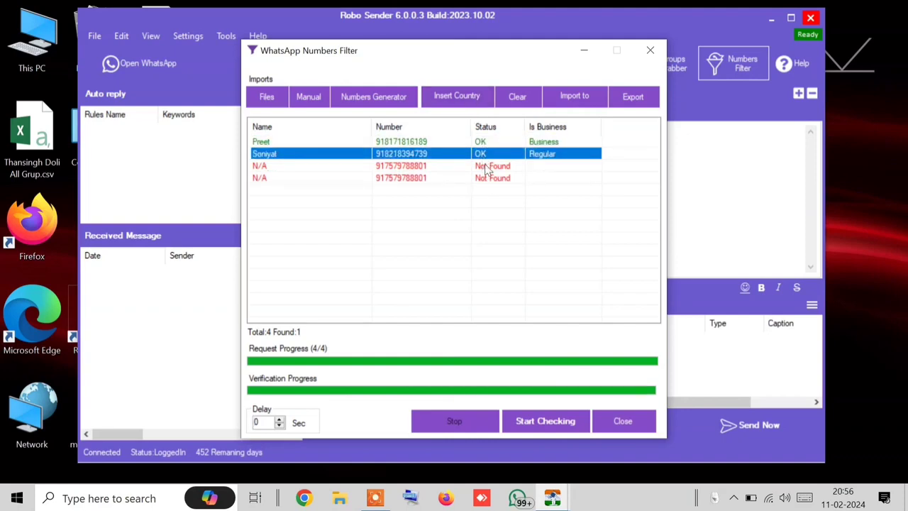
click(488, 166)
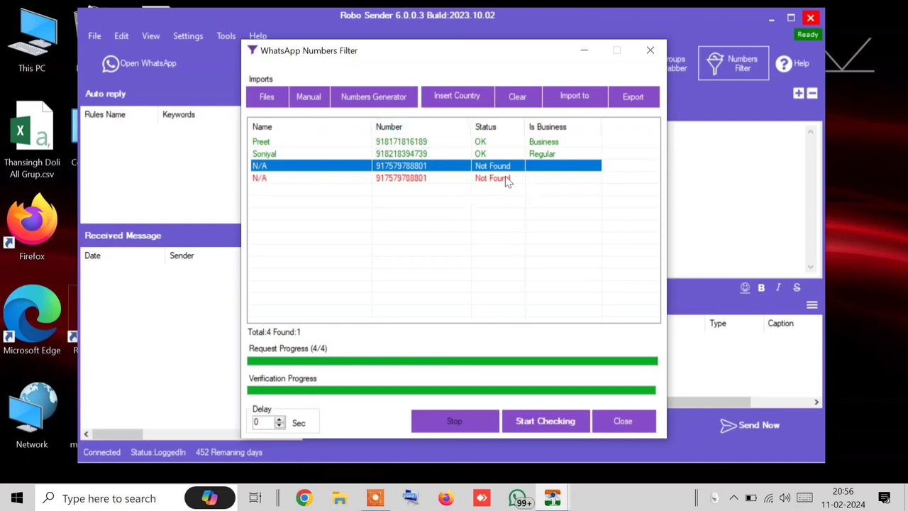
click(170, 57)
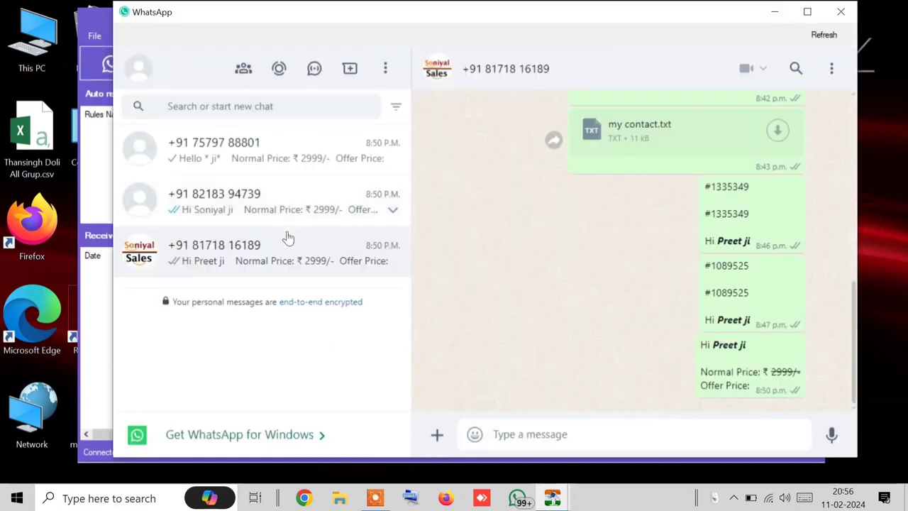
click(241, 171)
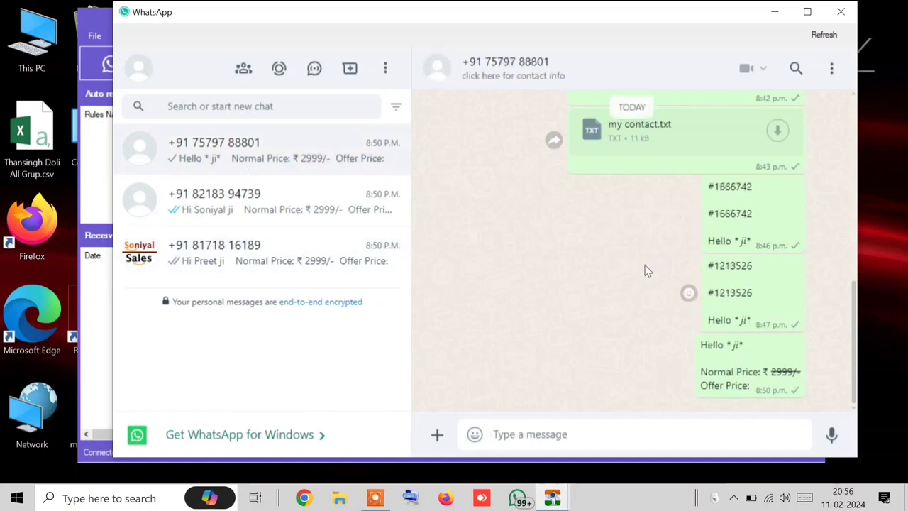
Step: Scroll the unfound number's chat, view its contact info, then close WhatsApp
scroll(642, 262, up, 4)
scroll(636, 248, up, 10)
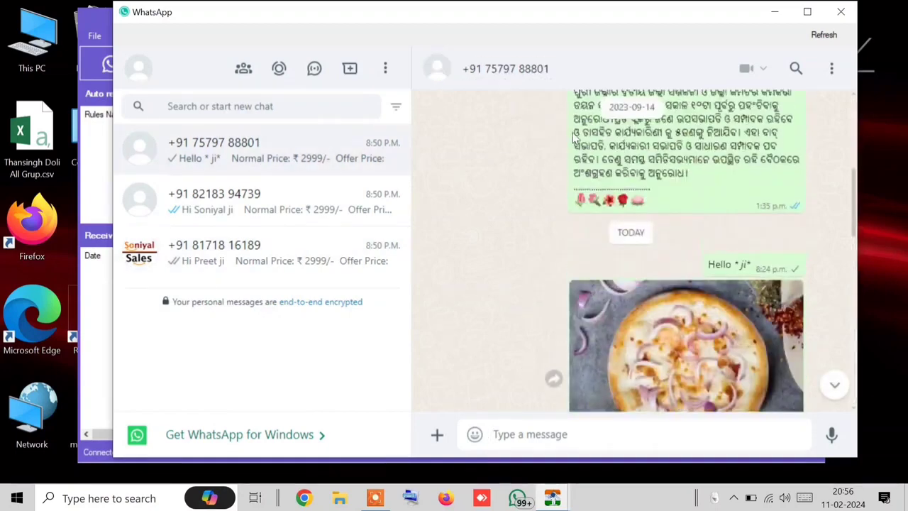
click(505, 69)
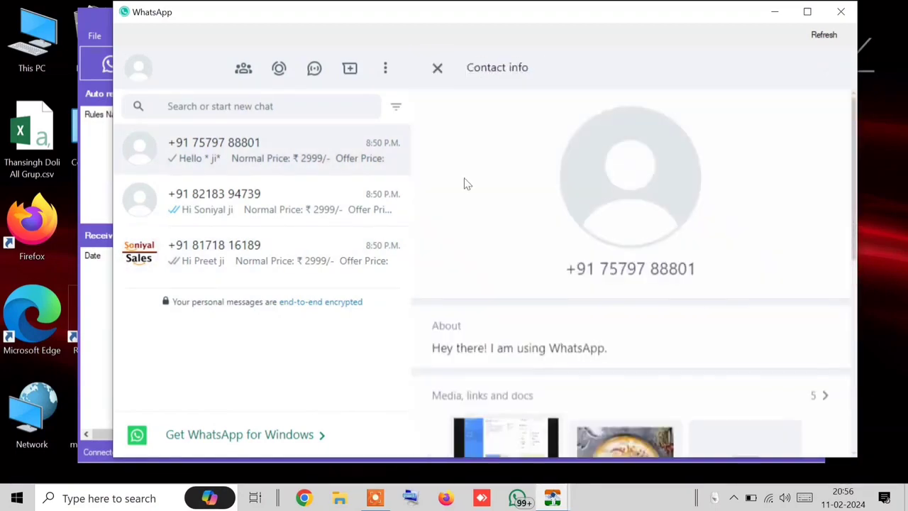
click(438, 74)
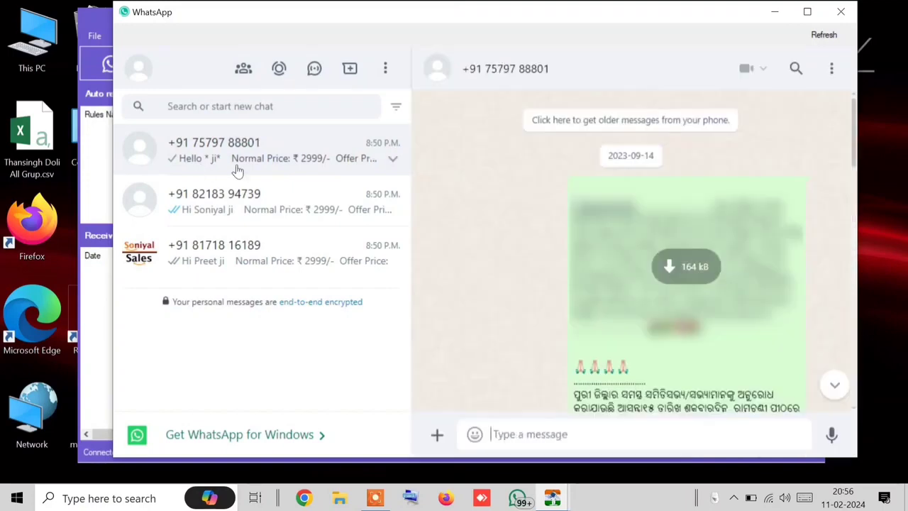
scroll(578, 206, down, 3)
scroll(578, 204, down, 2)
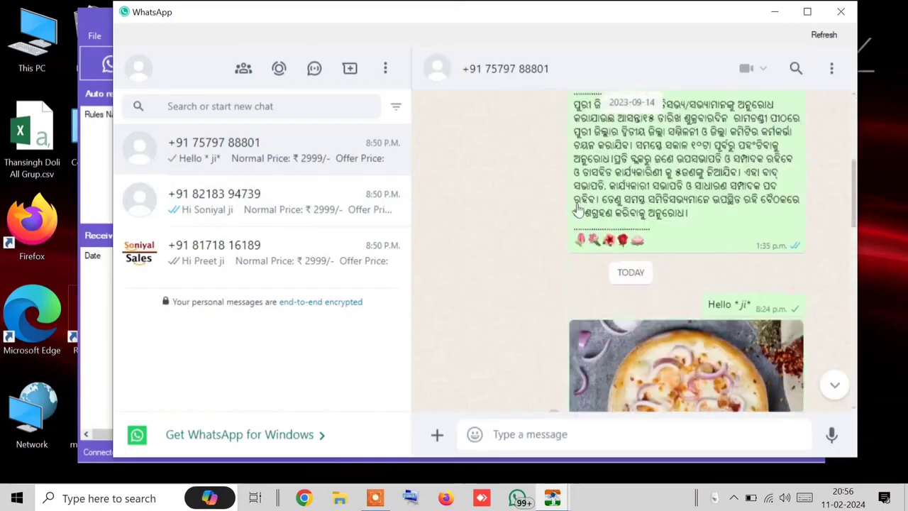
click(841, 12)
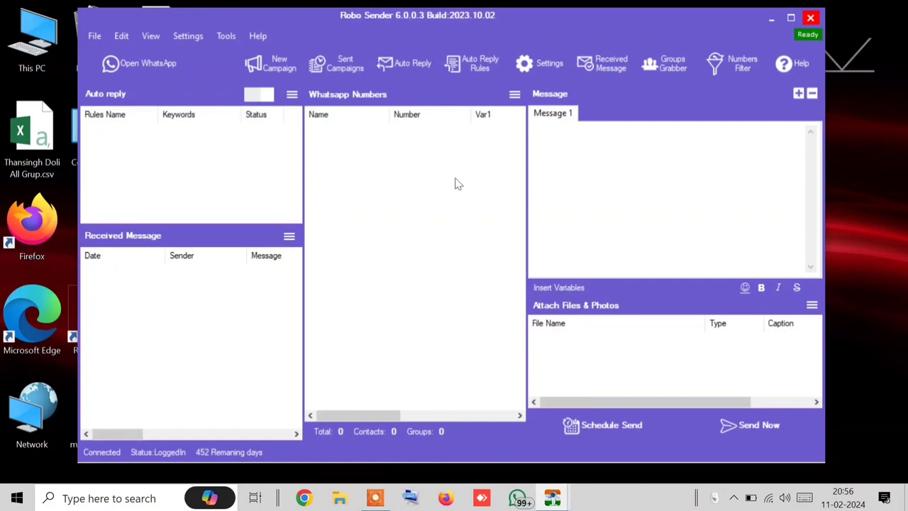
Step: Bring the Numbers Filter results forward, select the third row, and briefly reopen WhatsApp
mouse_move(553, 497)
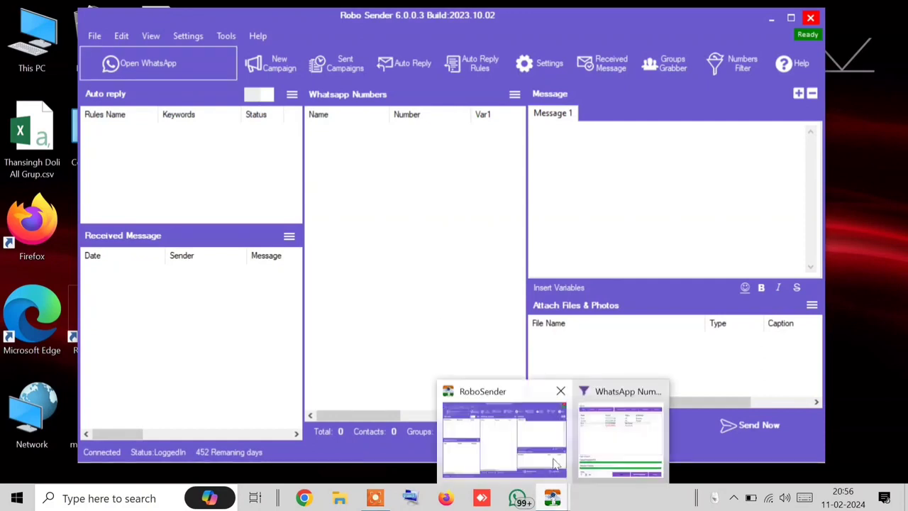
click(589, 447)
click(427, 180)
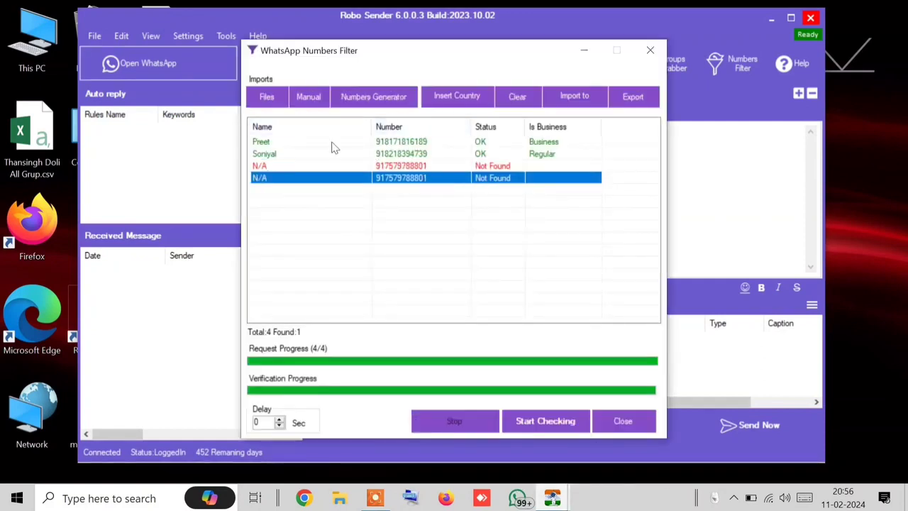
key(Up)
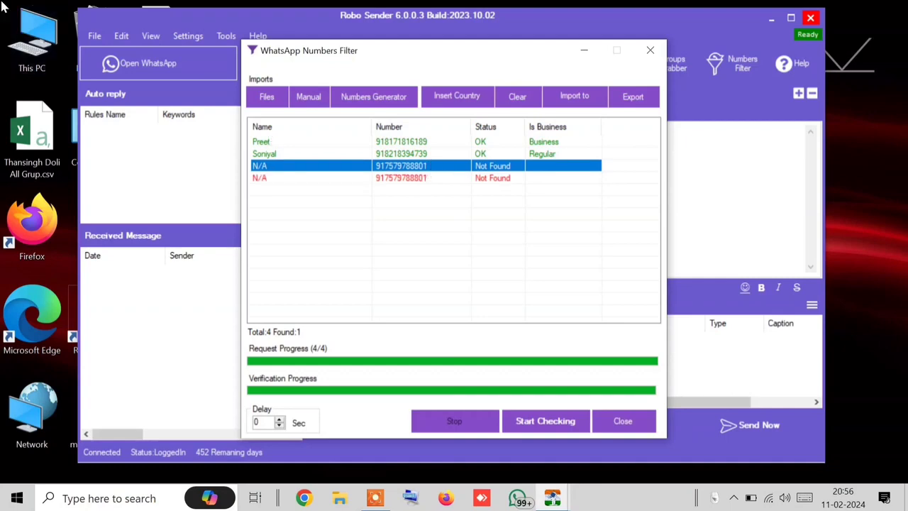
click(191, 71)
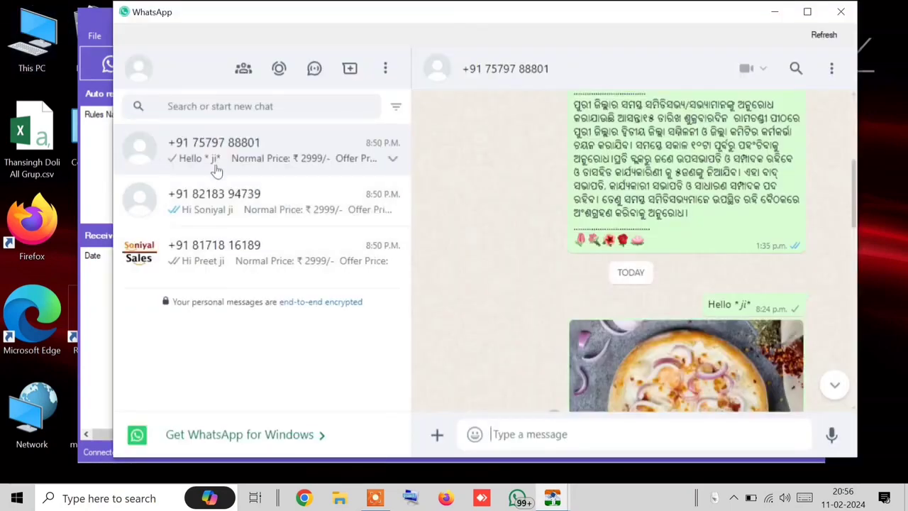
click(841, 11)
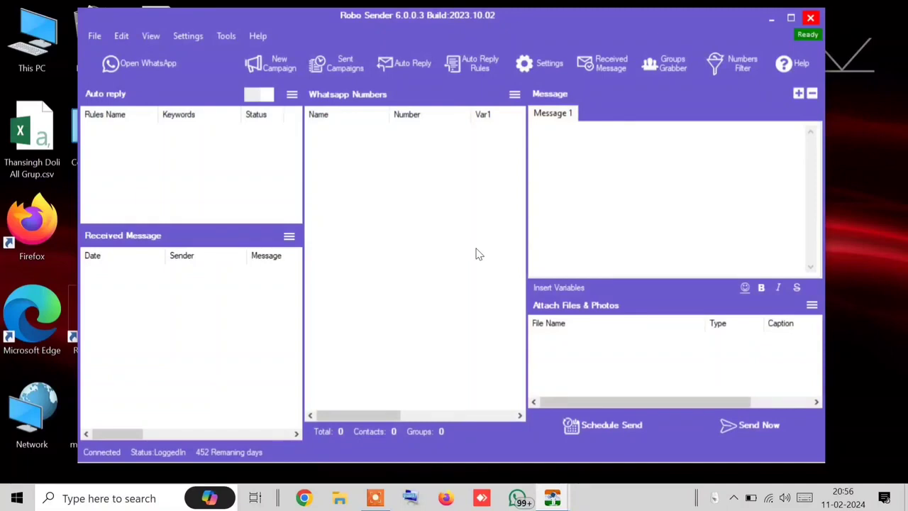
Step: Review the two OK and two Not Found rows and move the filter dialog lower right
mouse_move(566, 503)
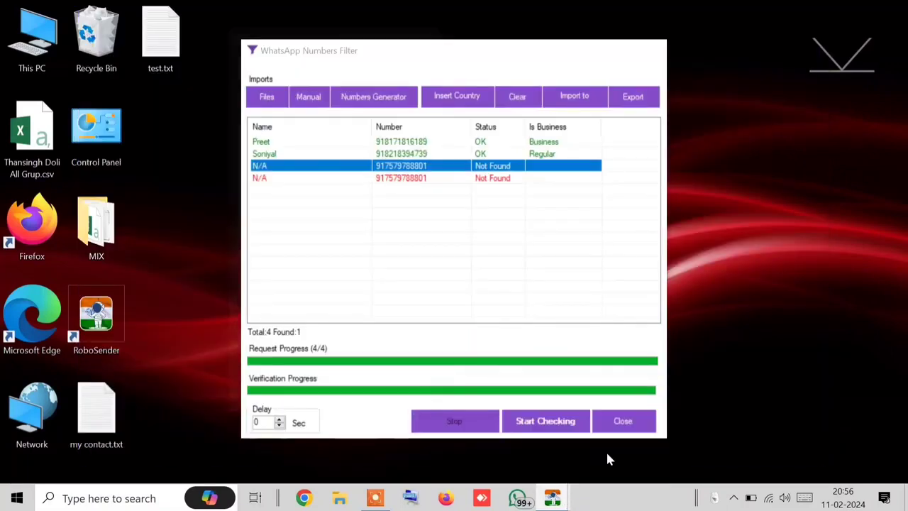
click(605, 450)
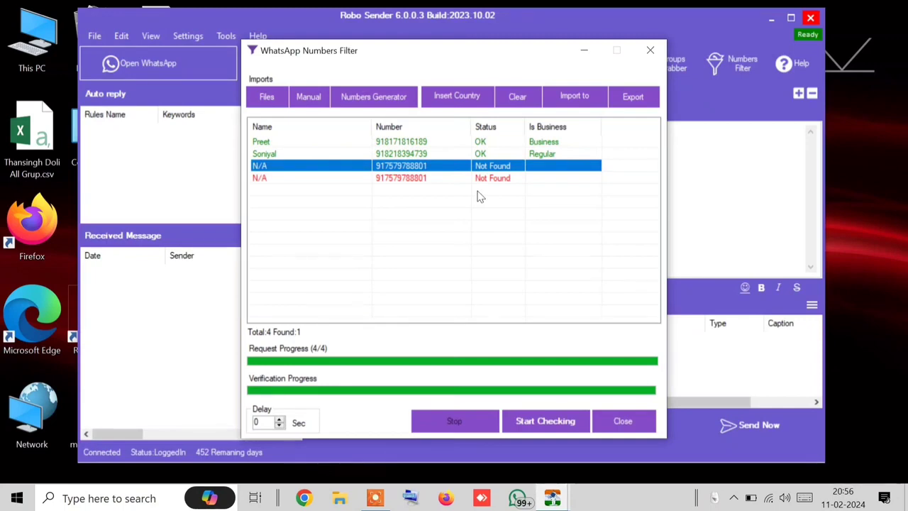
click(459, 179)
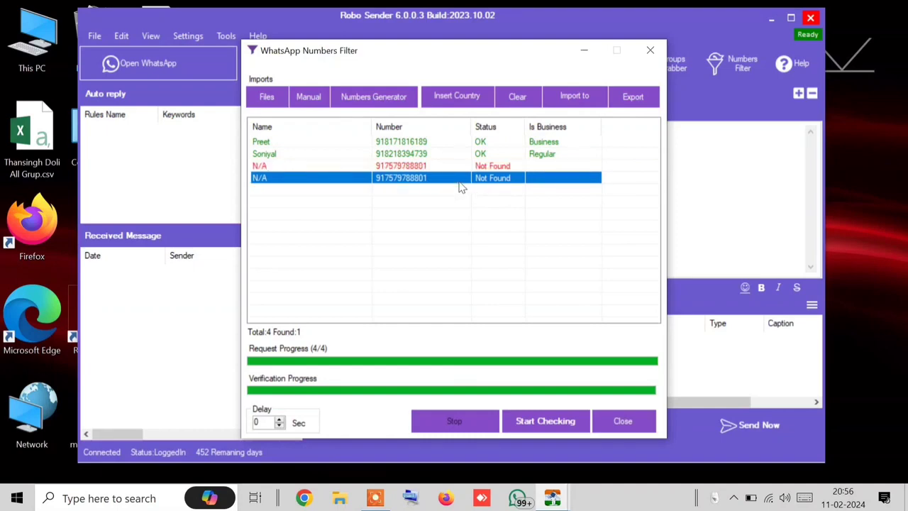
click(448, 142)
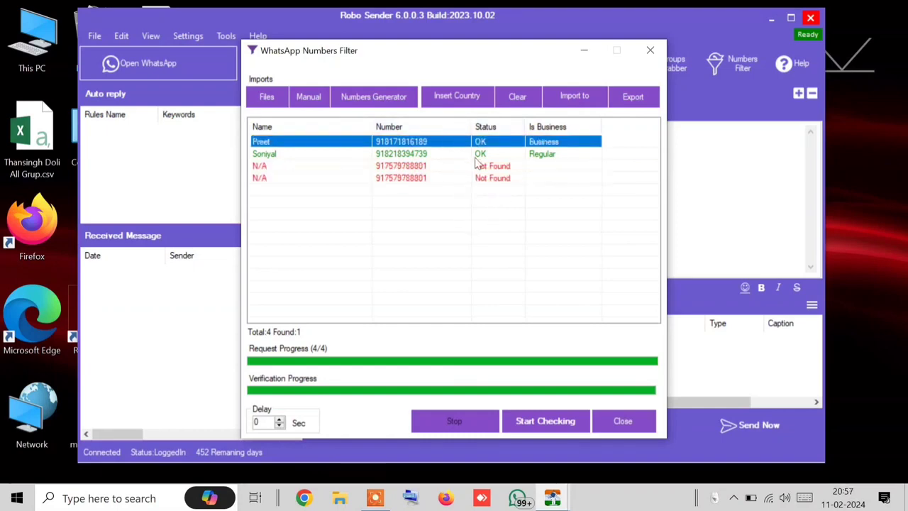
click(475, 154)
click(387, 143)
click(397, 153)
click(433, 142)
click(443, 166)
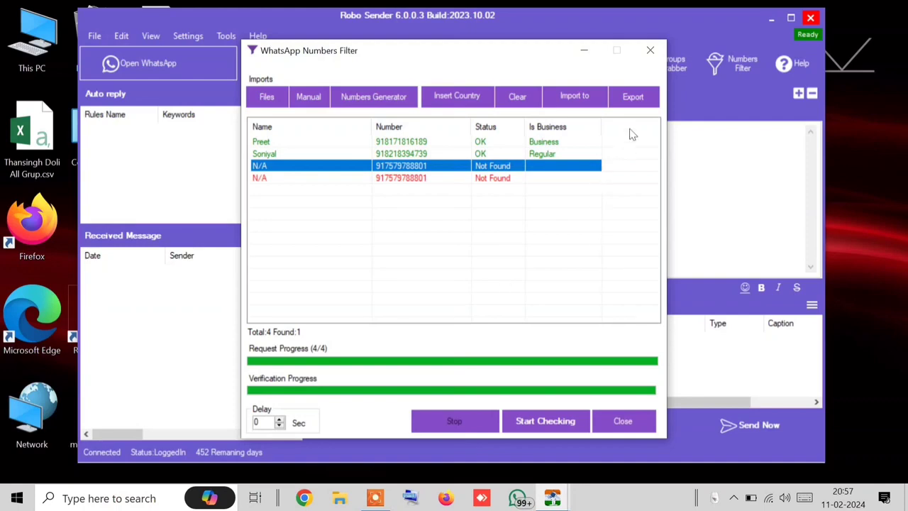
drag(464, 54, 515, 199)
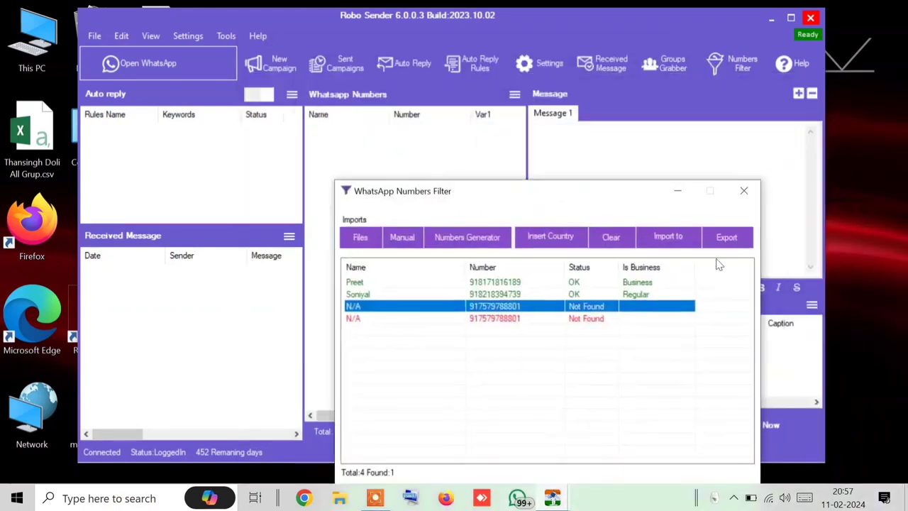
Step: Import the filter's valid numbers into the main WhatsApp Numbers list several times
click(673, 244)
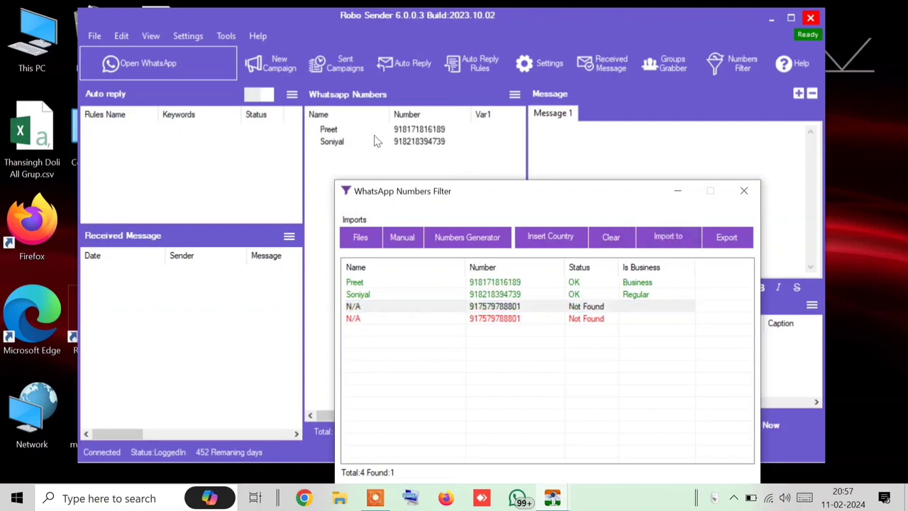
click(671, 234)
click(672, 236)
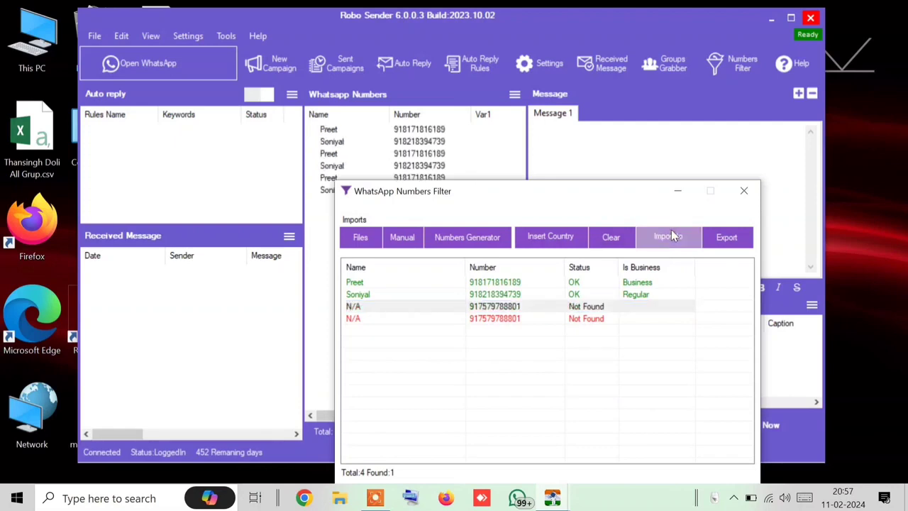
click(671, 235)
drag(518, 189, 430, 211)
Step: Clear the WhatsApp Numbers list and re-import only the two verified contacts
click(514, 95)
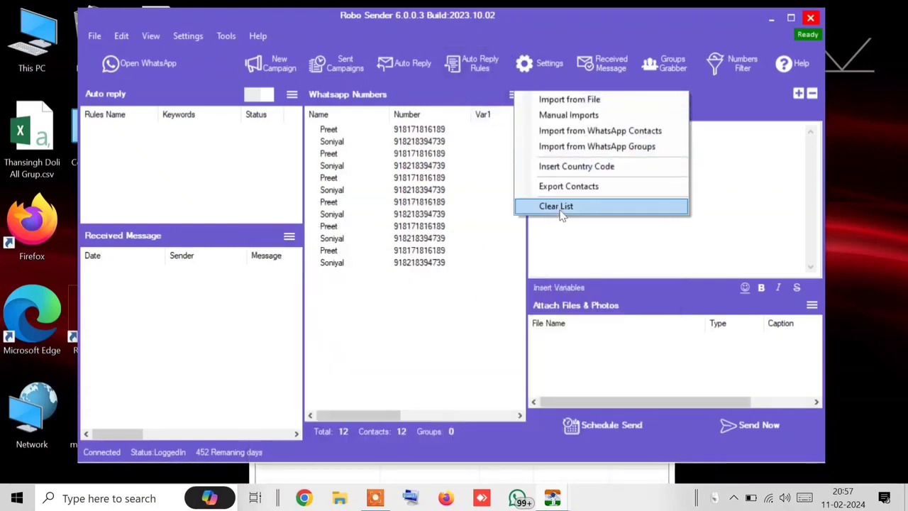
click(560, 207)
click(462, 300)
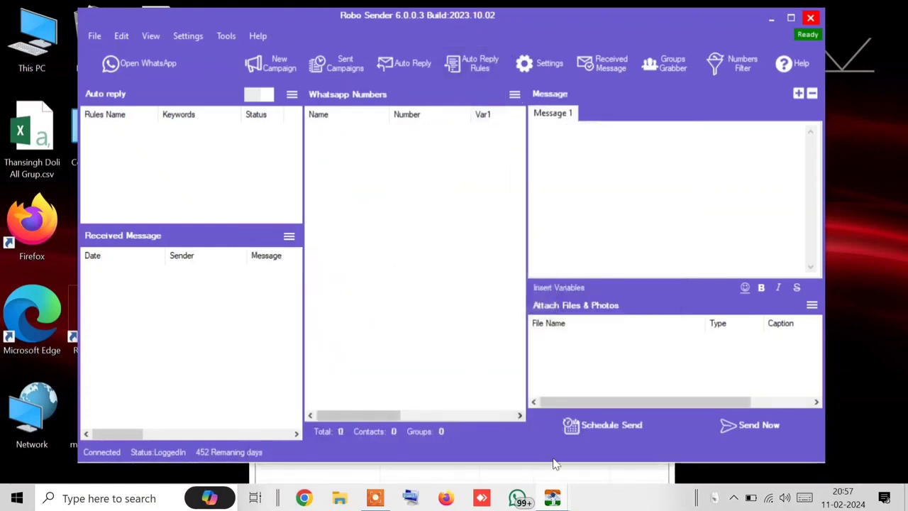
click(557, 474)
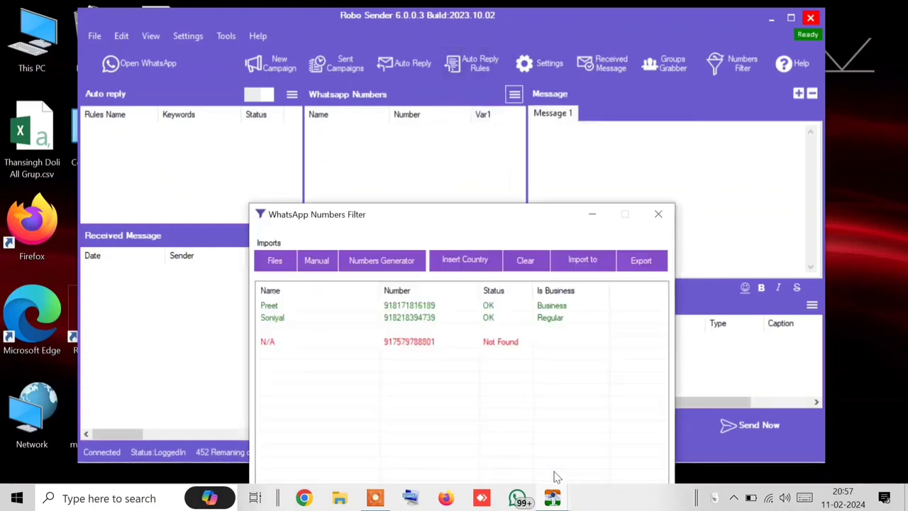
click(594, 264)
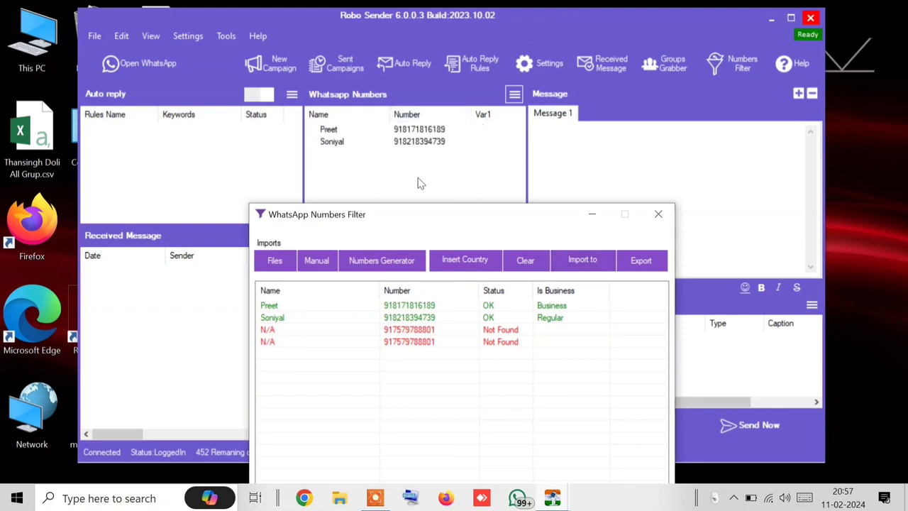
click(516, 94)
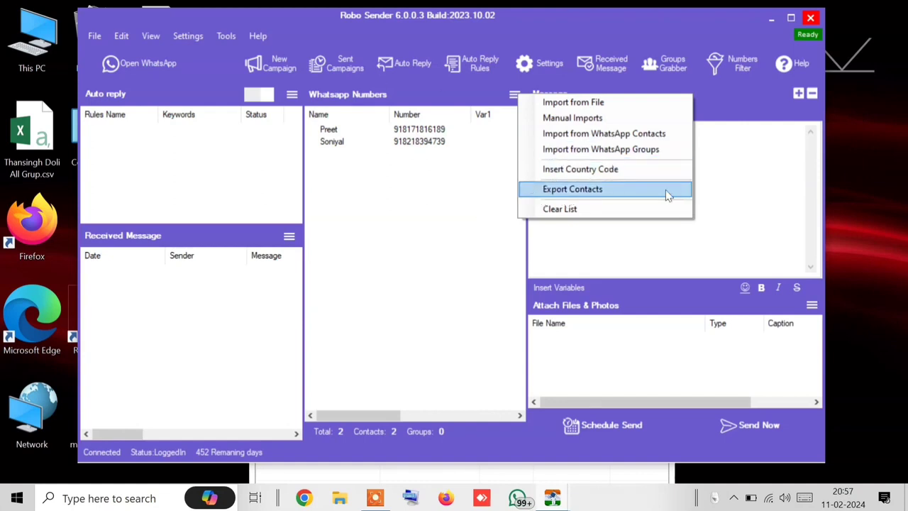
Step: Select the two verified contact rows and try Export > Business, cancelling the save dialog
click(551, 466)
click(660, 271)
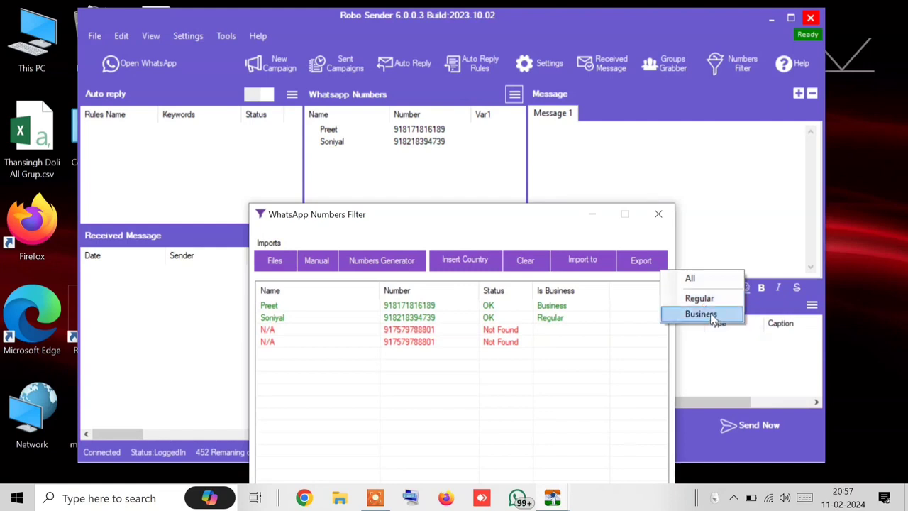
click(559, 299)
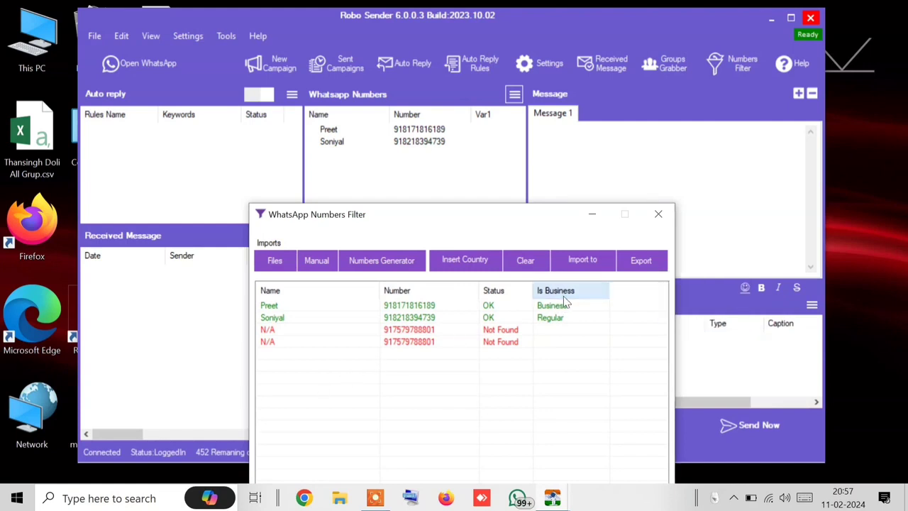
click(550, 305)
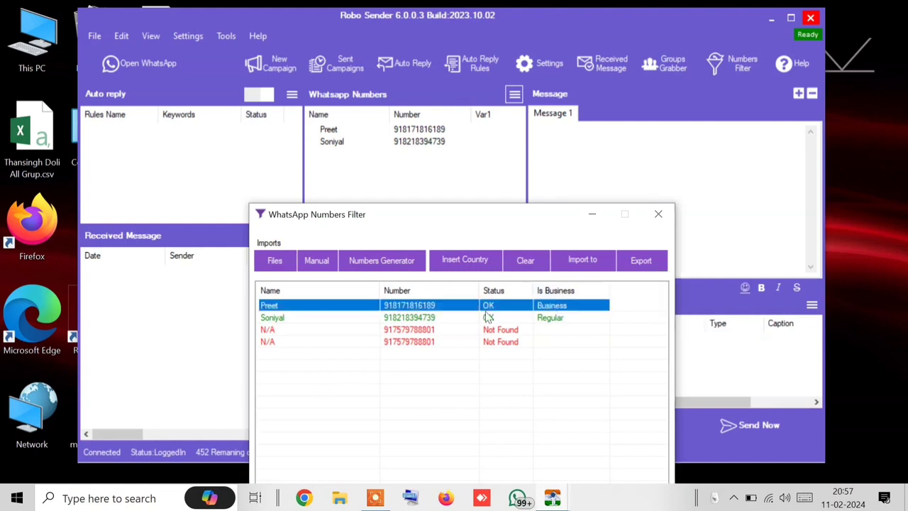
click(554, 319)
click(642, 261)
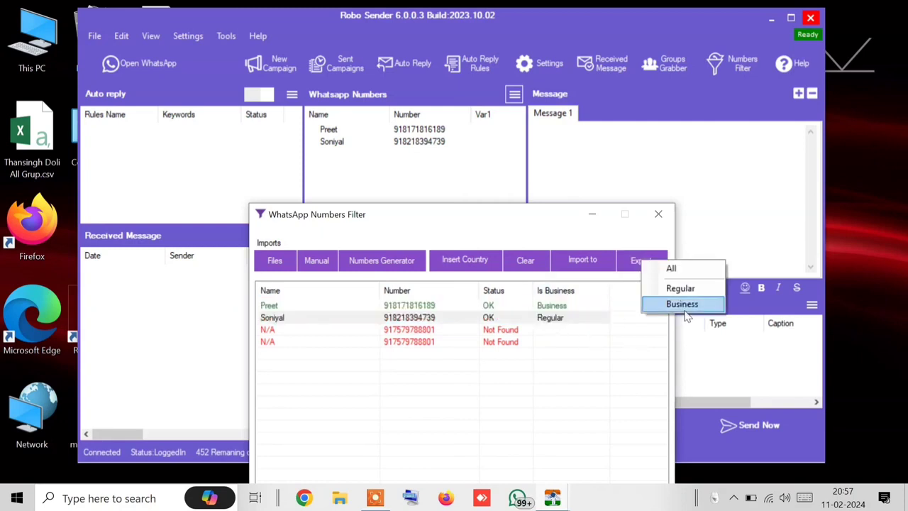
click(682, 305)
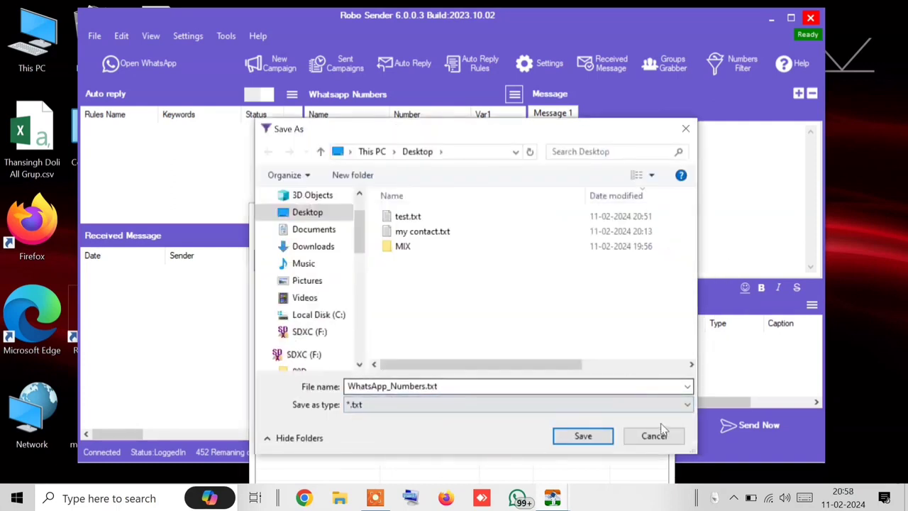
click(659, 434)
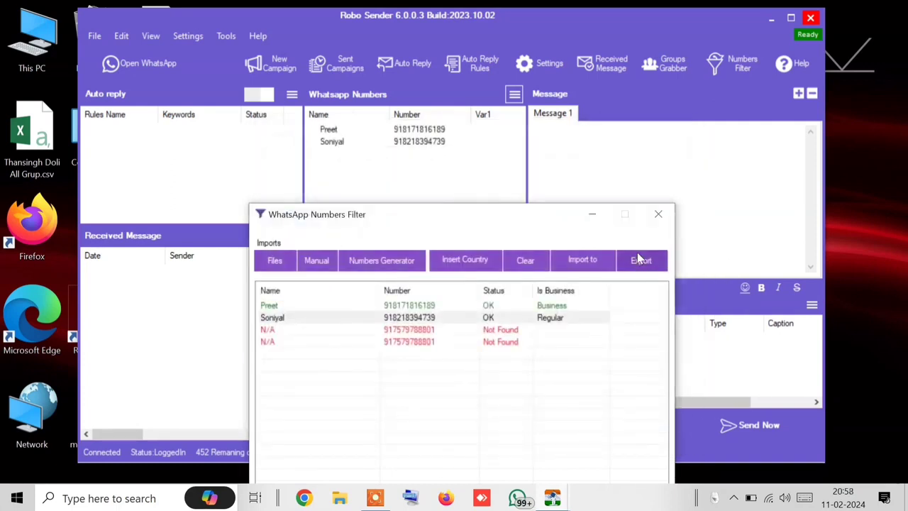
click(638, 259)
click(680, 293)
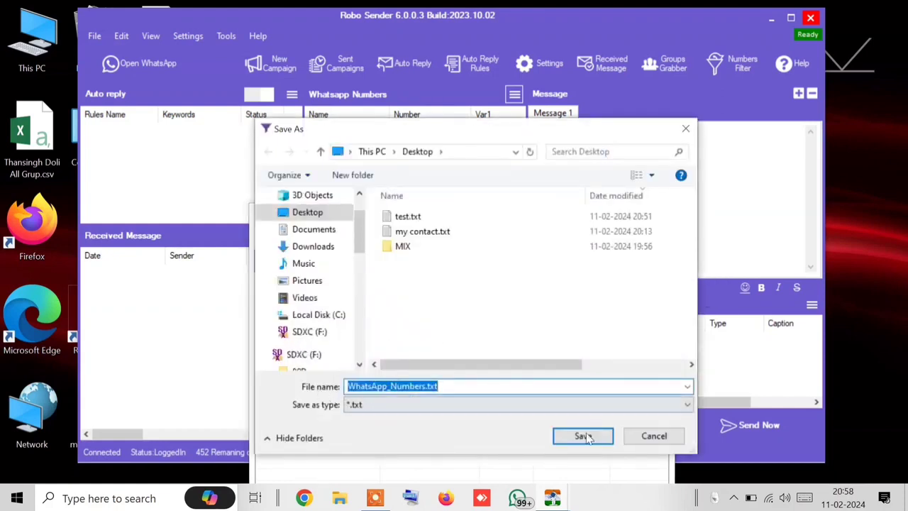
click(649, 434)
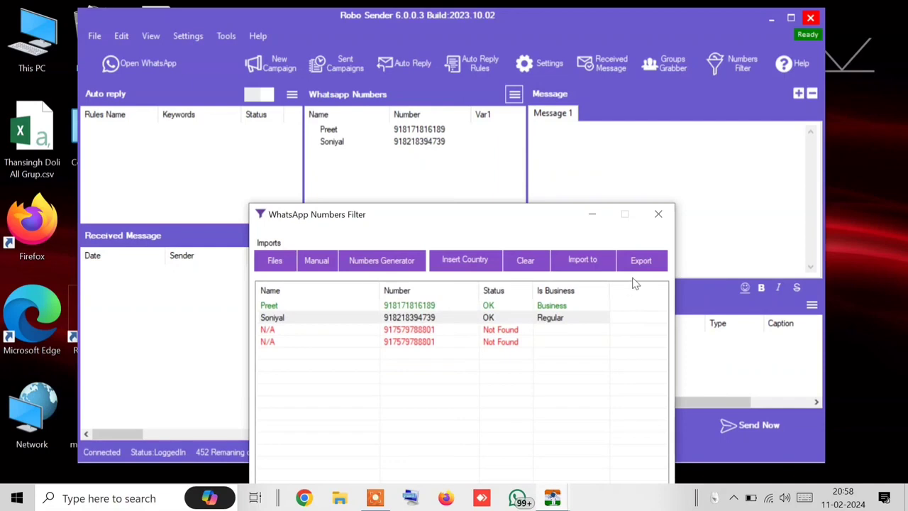
Step: Export the business numbers to bizwap.txt on the Desktop
drag(532, 205, 531, 32)
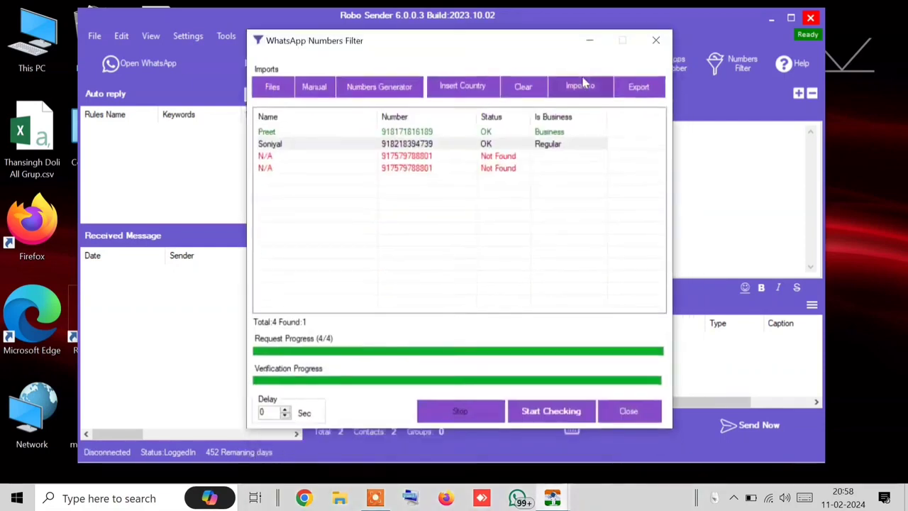
click(638, 86)
click(702, 132)
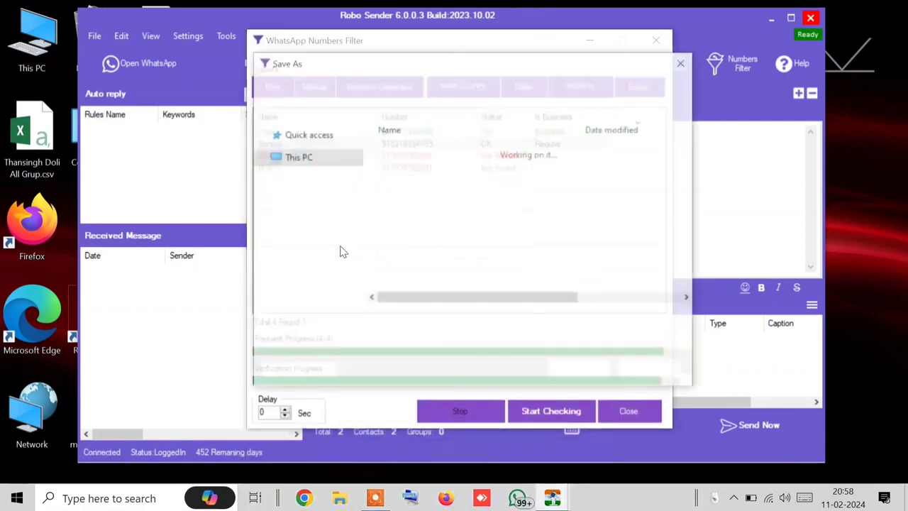
text(bizw)
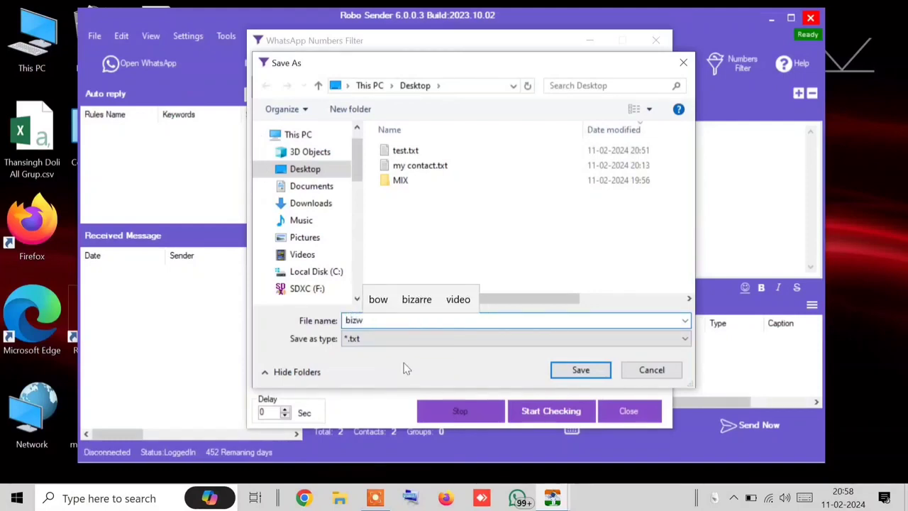
text(h)
key(BackSpace)
text(a)
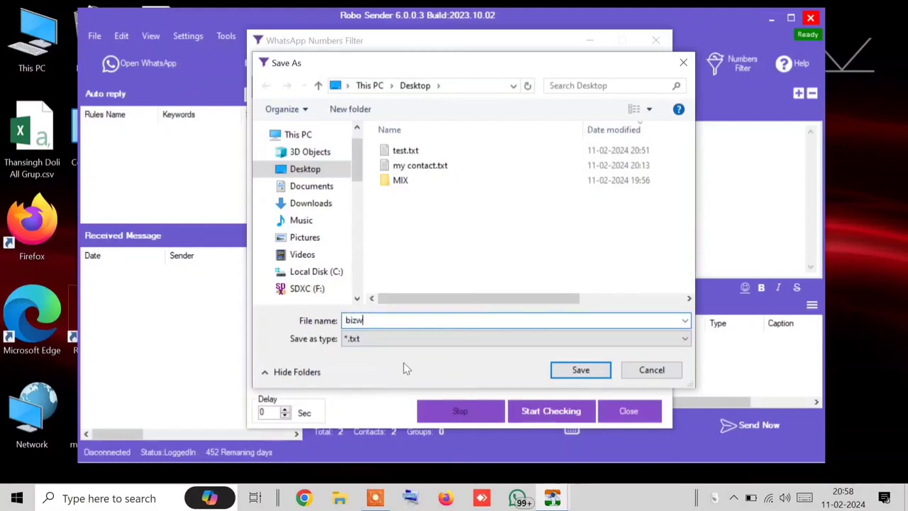
text(p)
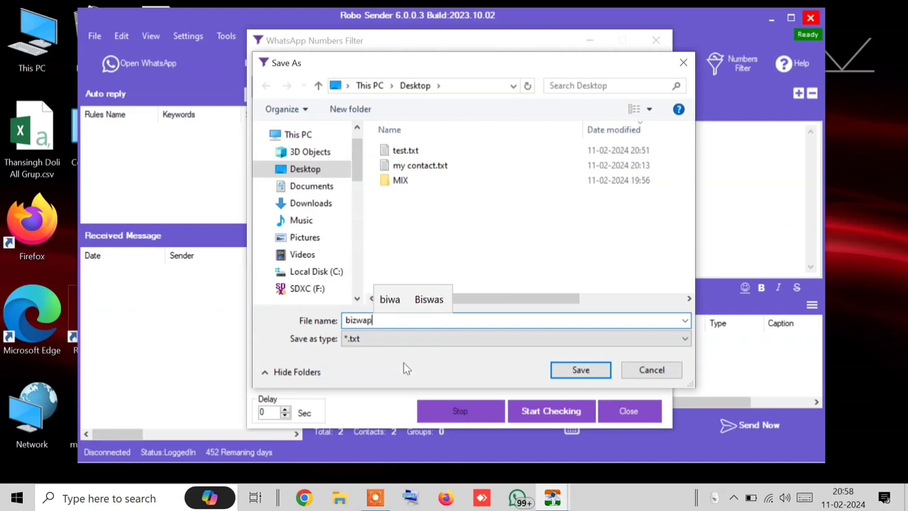
click(592, 371)
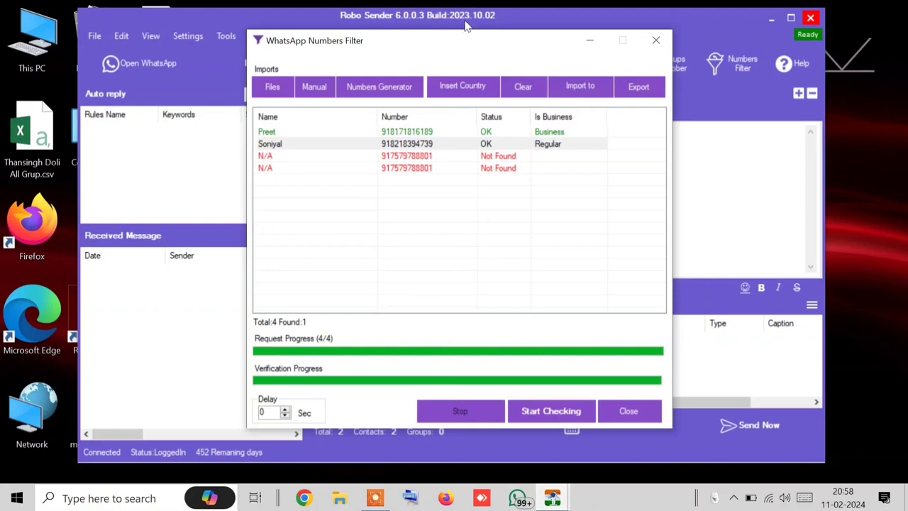
drag(468, 45, 603, 46)
drag(525, 23, 603, 27)
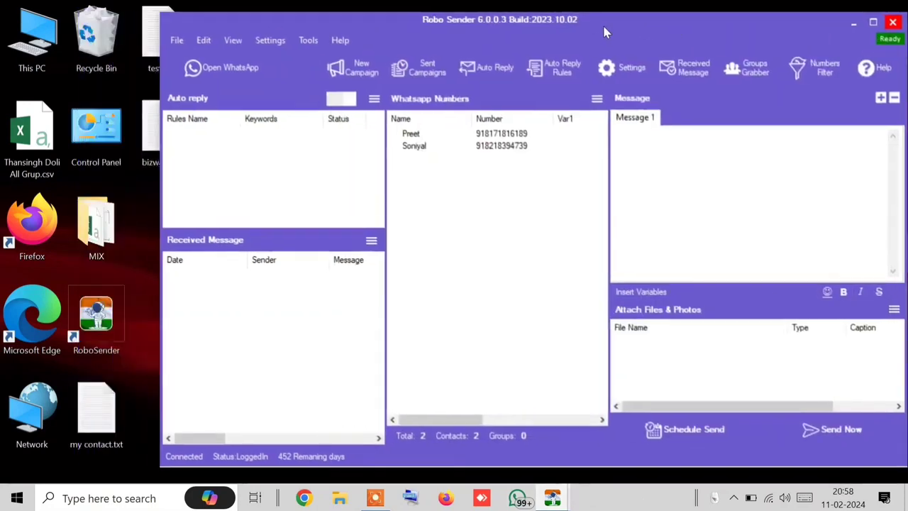
Step: Open bizwap.txt in Notepad, confirm it holds one business contact, close it, and minimize Robo Sender
double_click(153, 142)
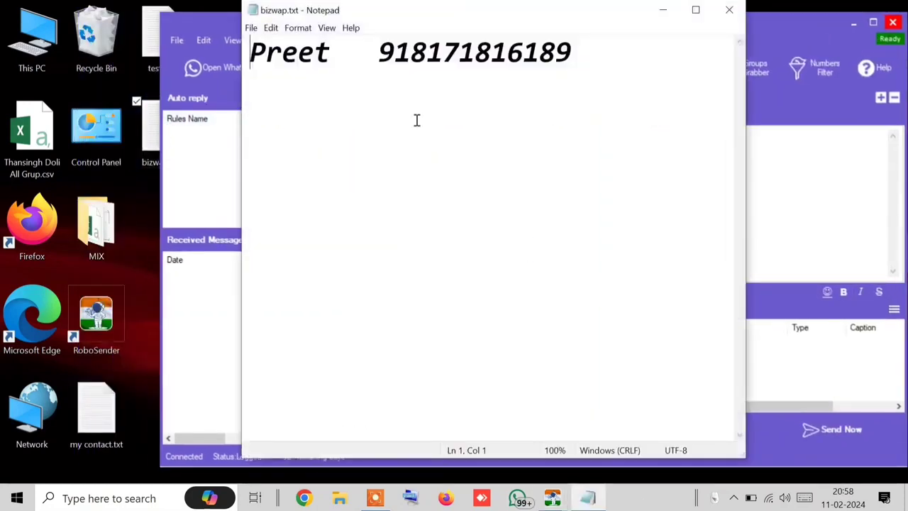
click(607, 81)
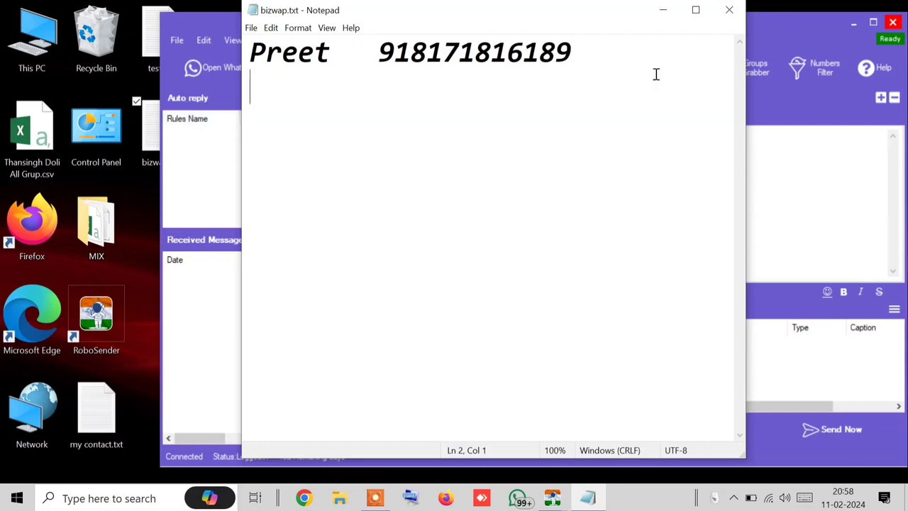
click(729, 10)
click(854, 22)
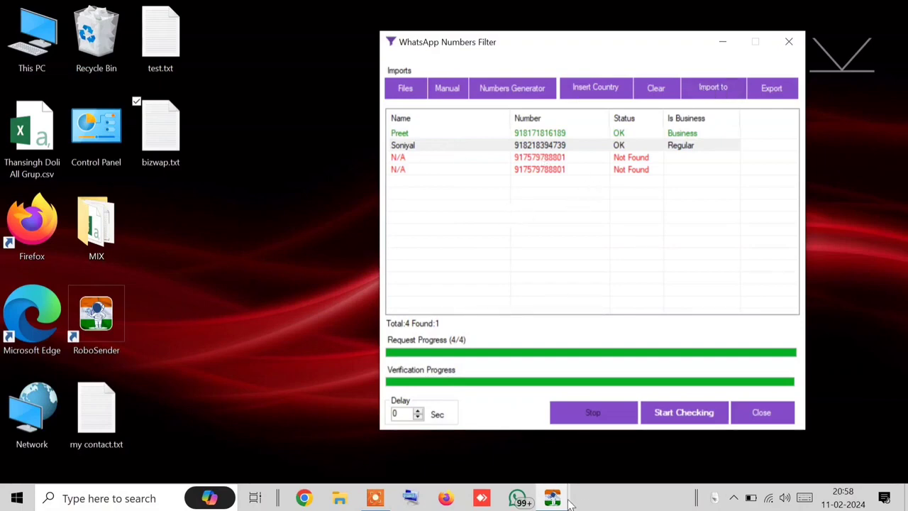
Step: Restore the main window fully into view with the Numbers Filter window in front
mouse_move(557, 499)
click(511, 461)
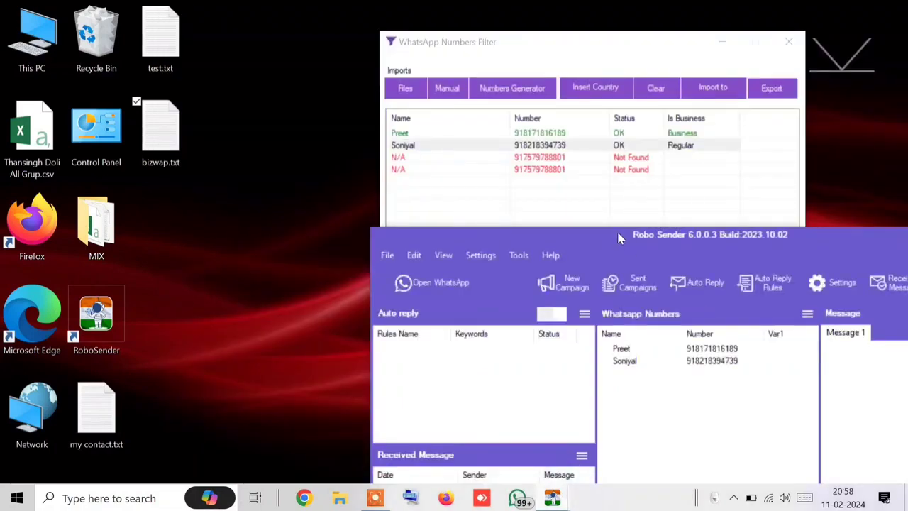
drag(618, 237, 312, 16)
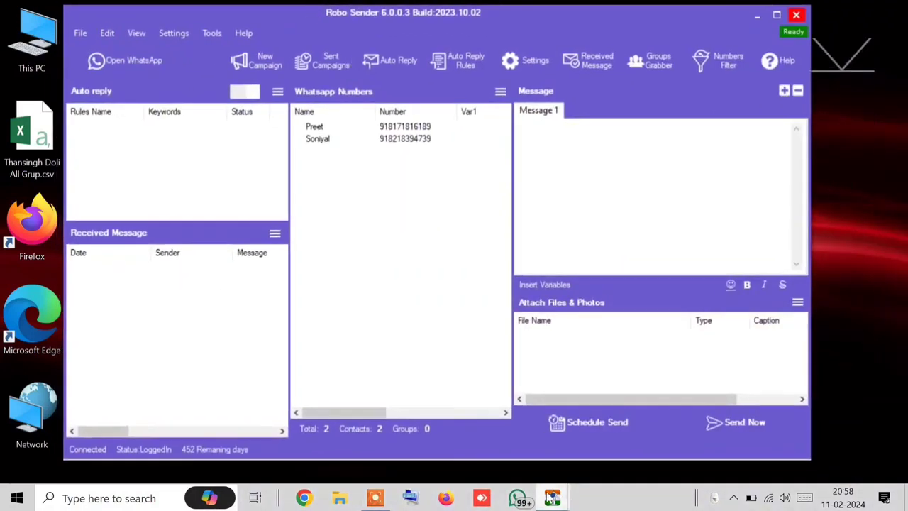
mouse_move(553, 499)
click(620, 433)
drag(485, 57, 302, 51)
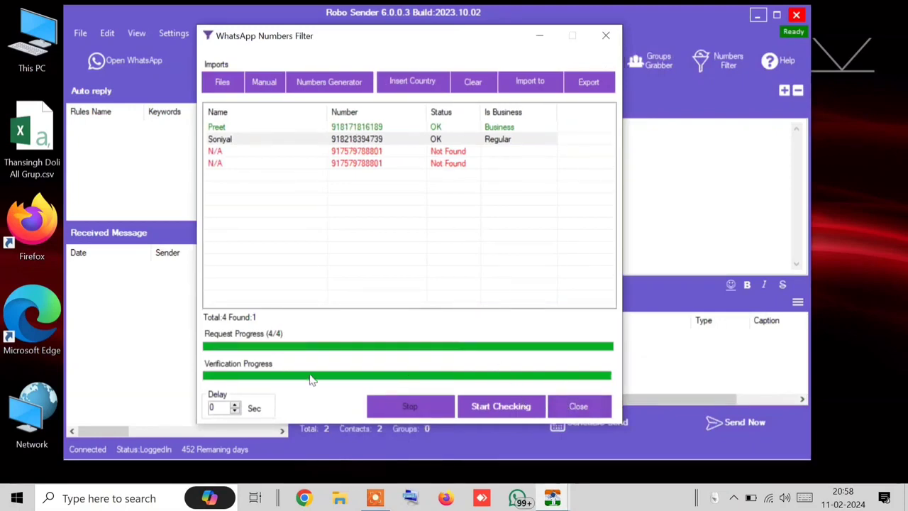
Step: Clear the checker list and generate numbers from the start number with count 100, increment 1
click(481, 87)
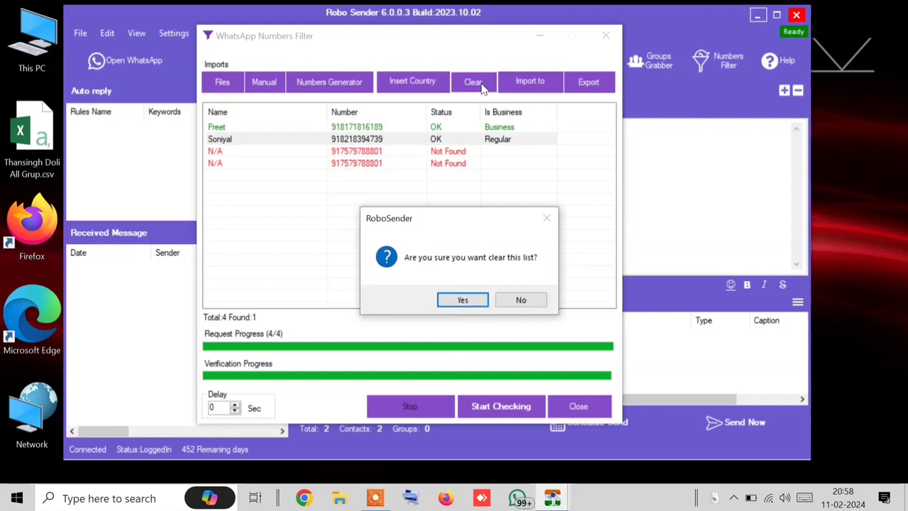
click(468, 302)
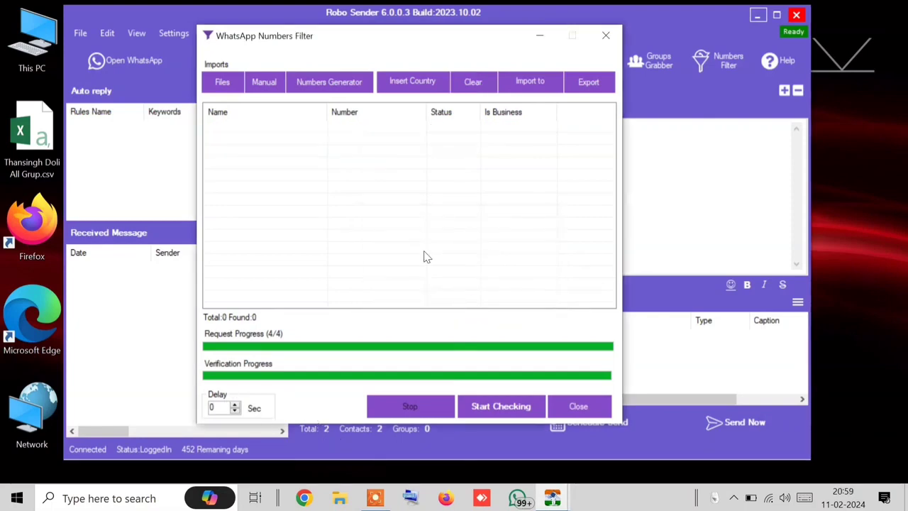
click(317, 86)
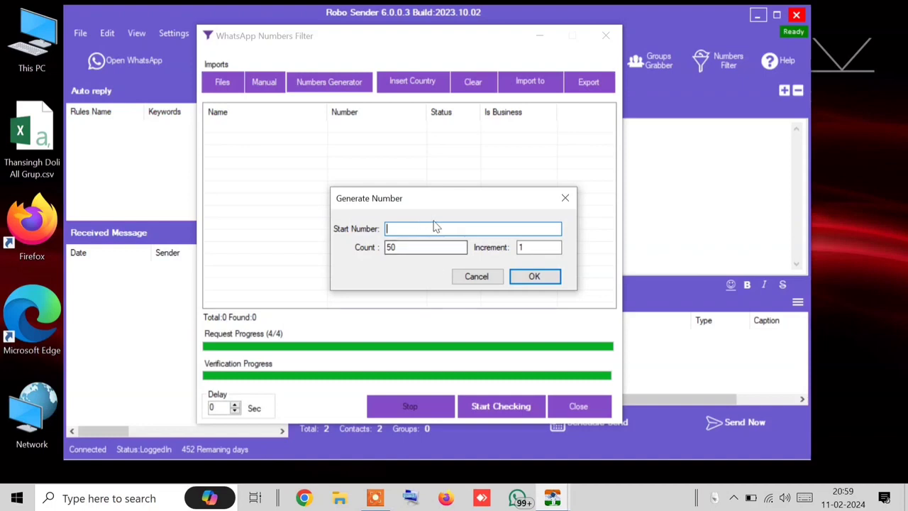
click(414, 246)
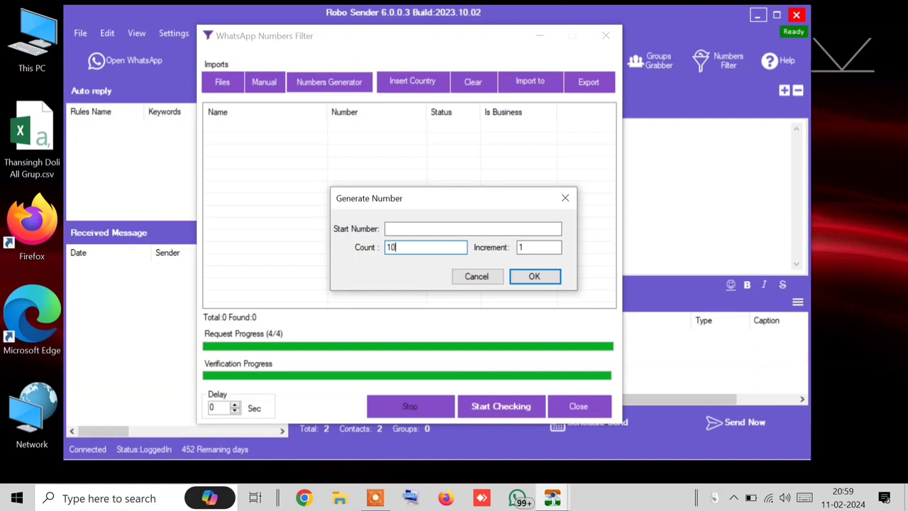
click(425, 230)
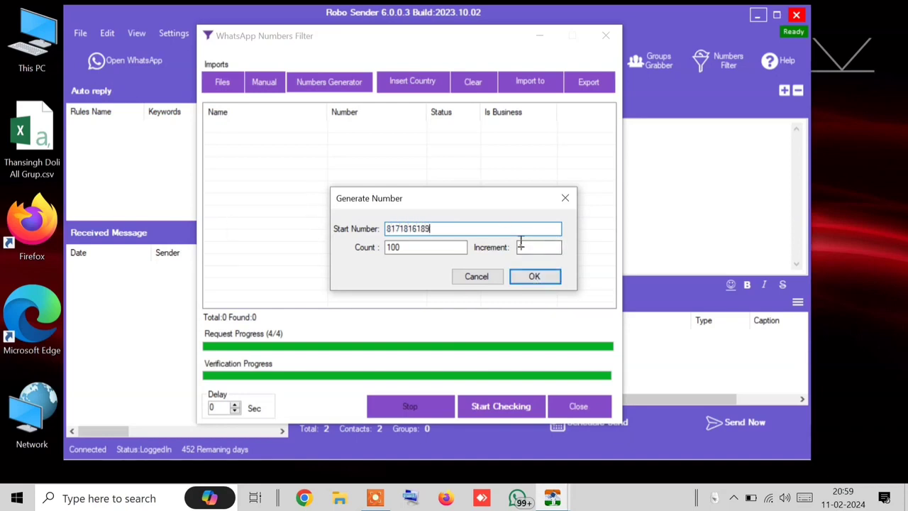
drag(524, 247, 506, 254)
drag(430, 229, 421, 229)
click(533, 276)
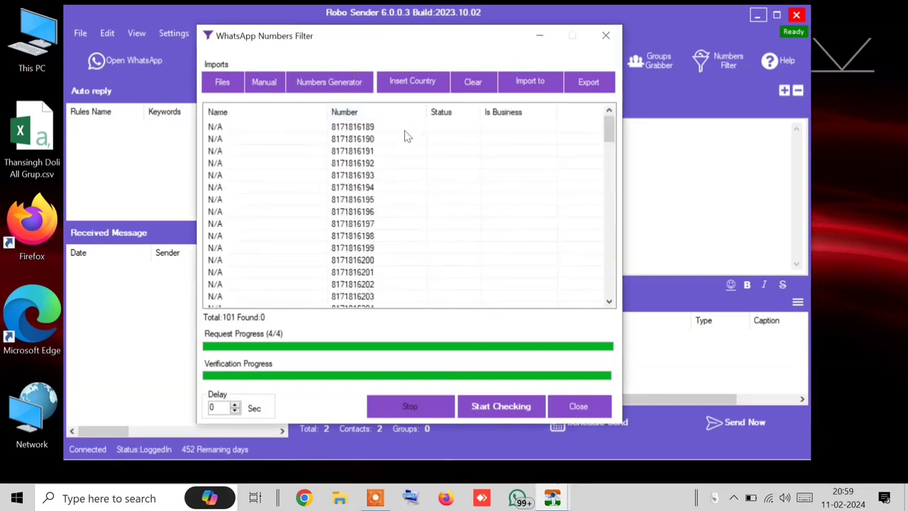
Step: Add country code 91 to all 101 numbers and check them on WhatsApp, delay set to 0
click(400, 94)
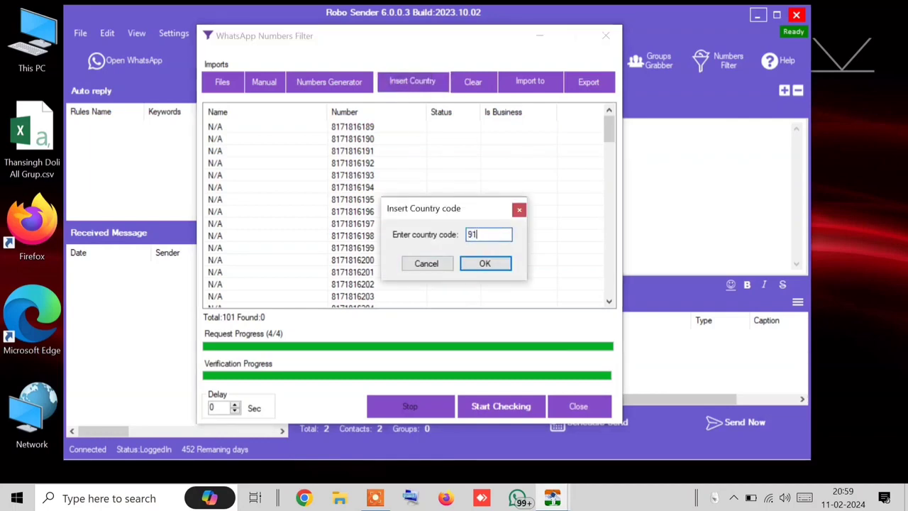
click(485, 263)
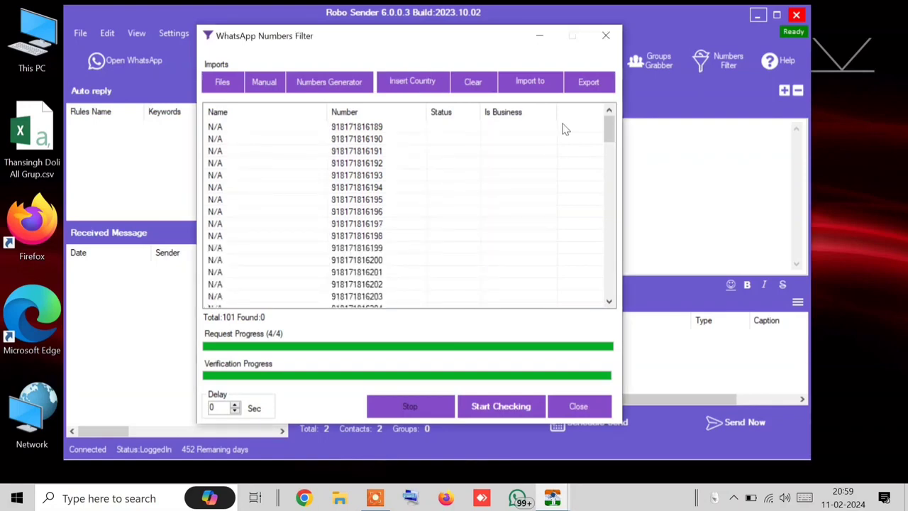
click(495, 412)
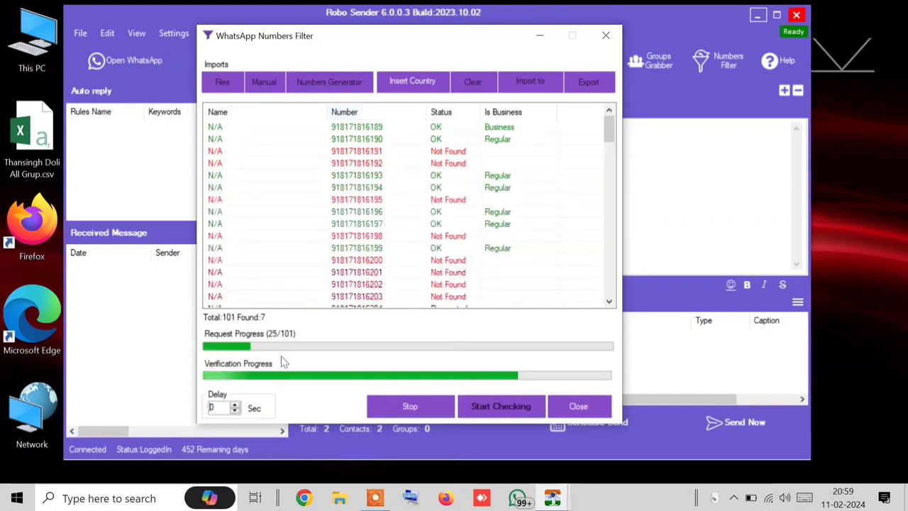
double_click(216, 408)
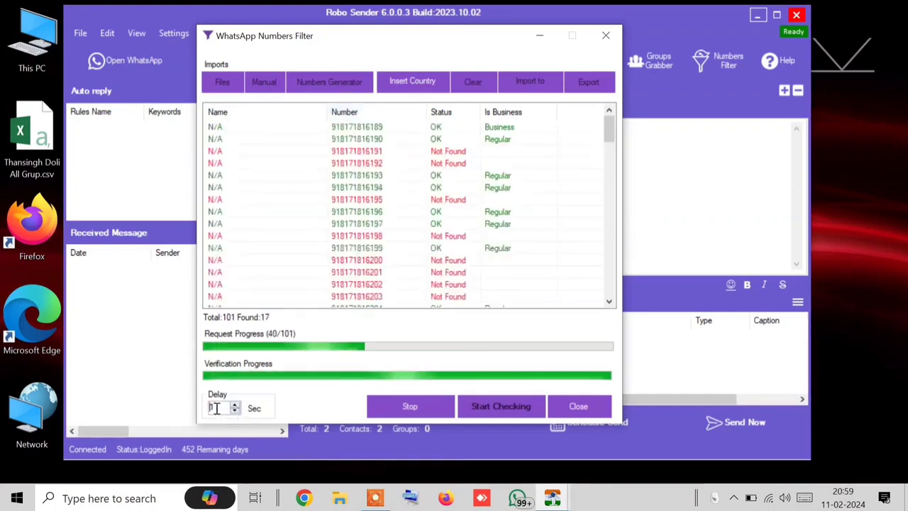
text(1)
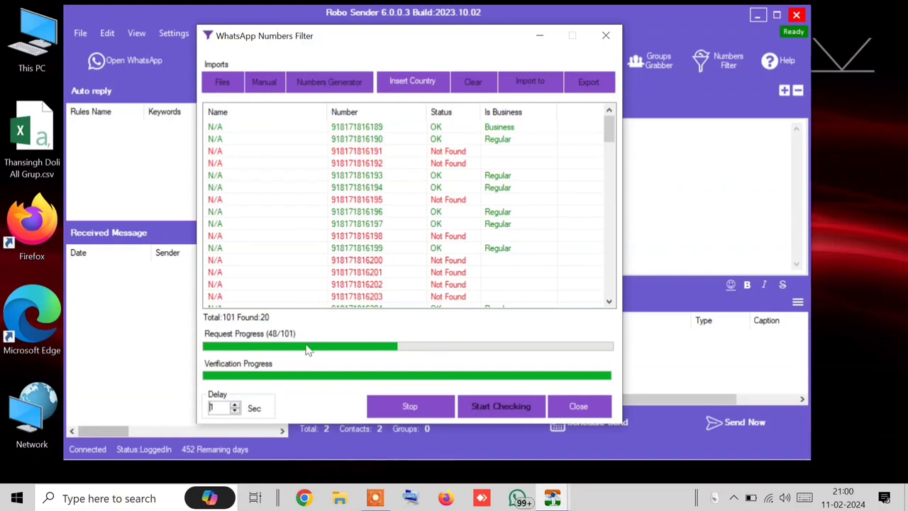
click(234, 411)
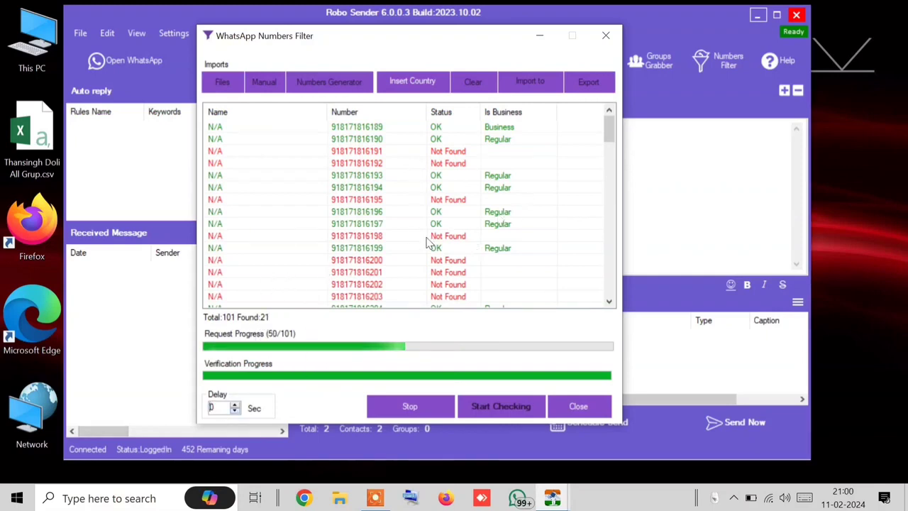
scroll(436, 277, down, 6)
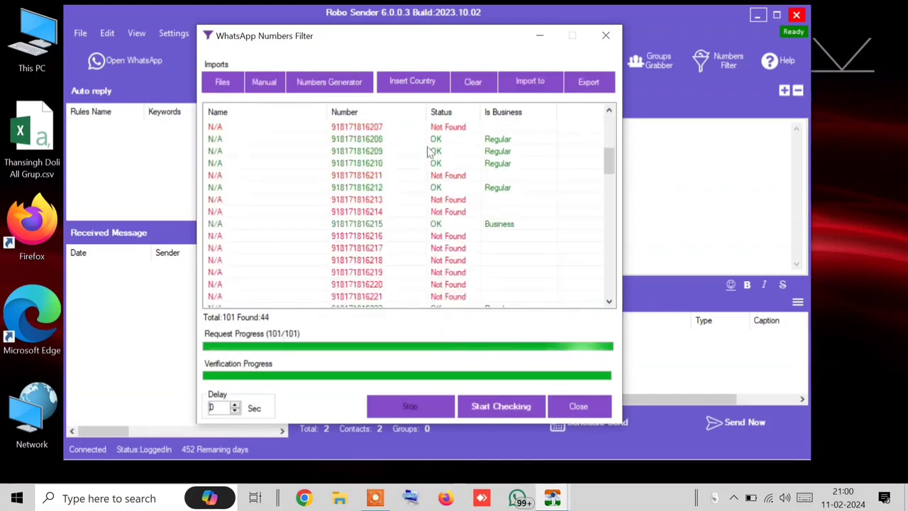
Step: Scroll the 44 found numbers, inspect a Regular and a Business row, and show the All/Regular/Business Export menu
scroll(429, 151, up, 6)
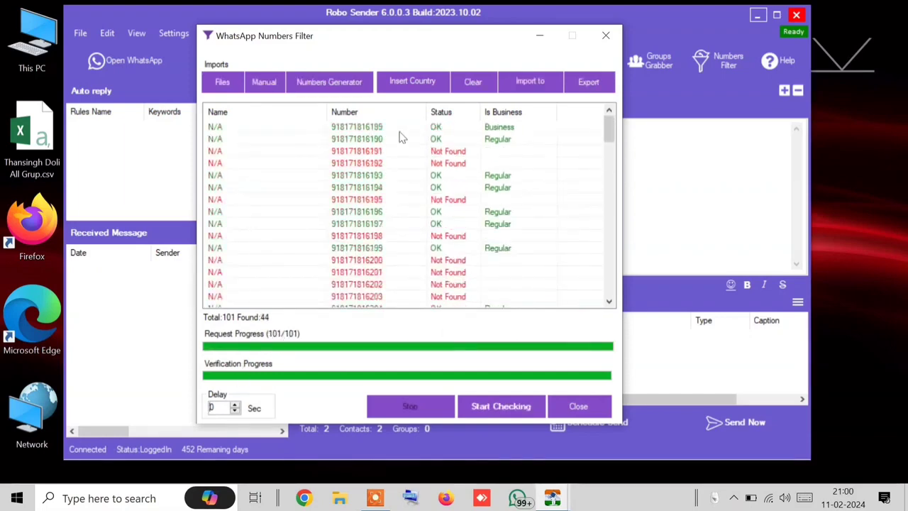
scroll(402, 141, down, 20)
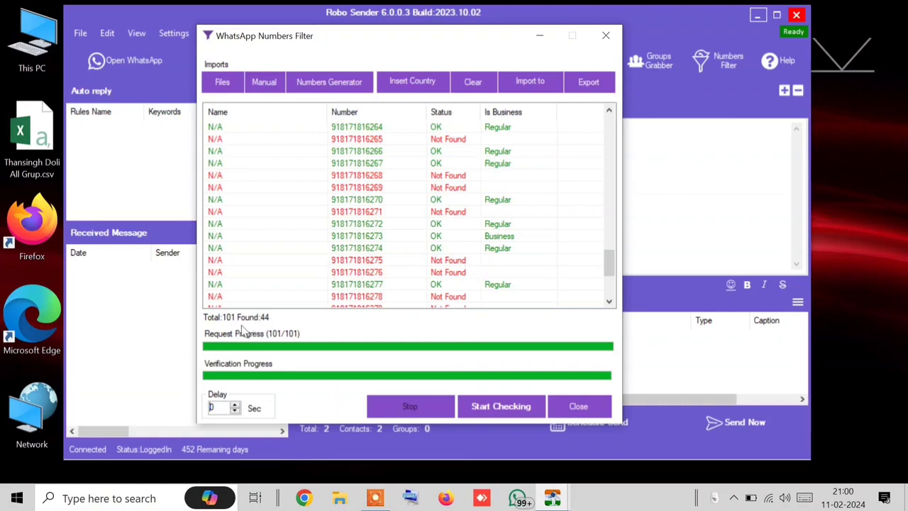
scroll(421, 243, up, 11)
scroll(420, 244, up, 9)
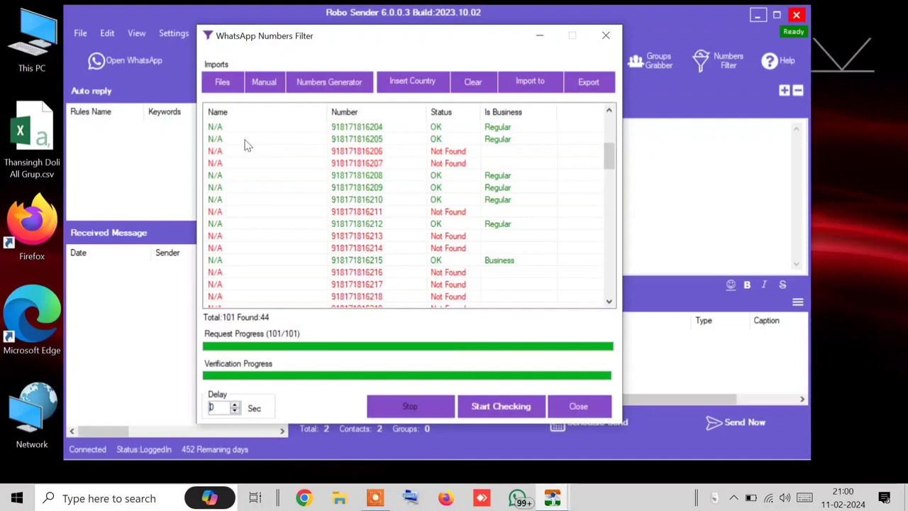
scroll(340, 273, up, 5)
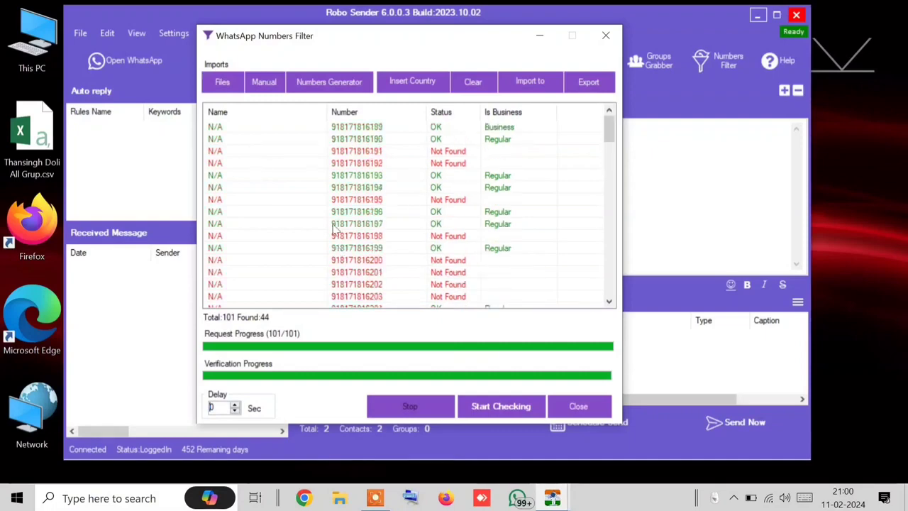
click(357, 141)
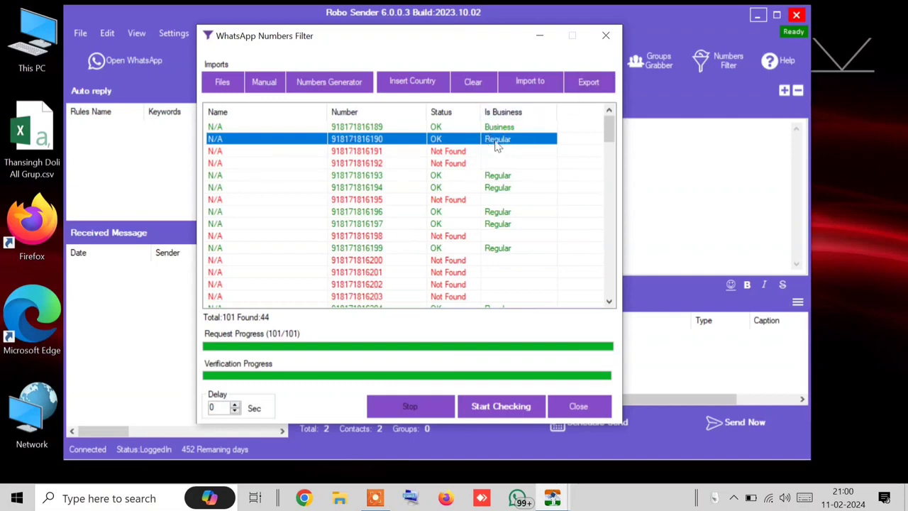
scroll(500, 149, down, 8)
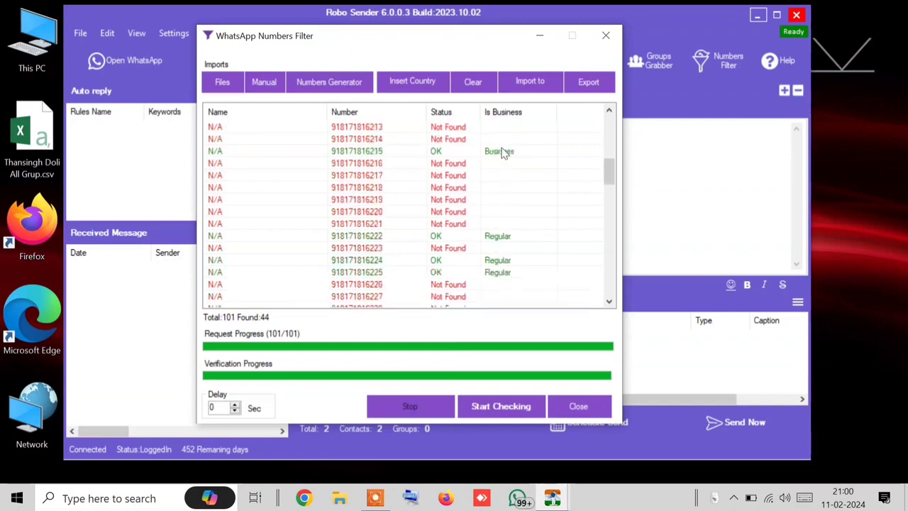
click(383, 152)
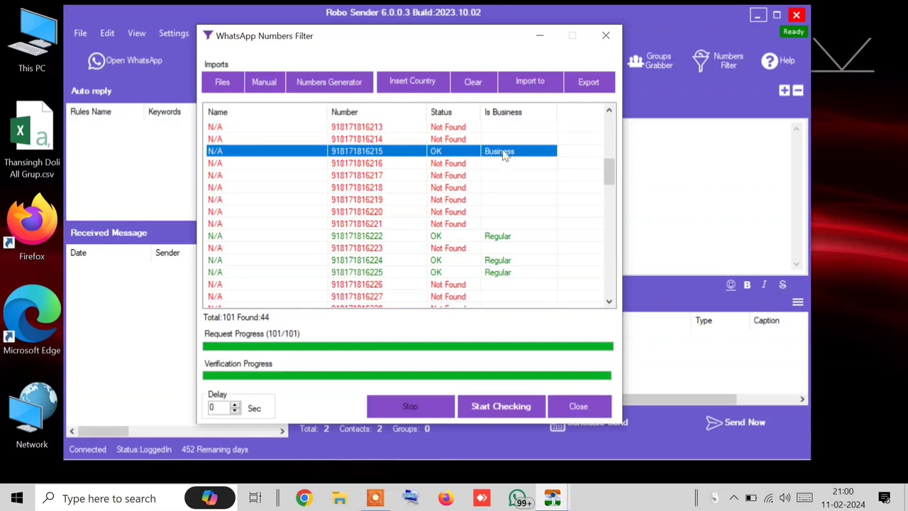
scroll(598, 286, down, 20)
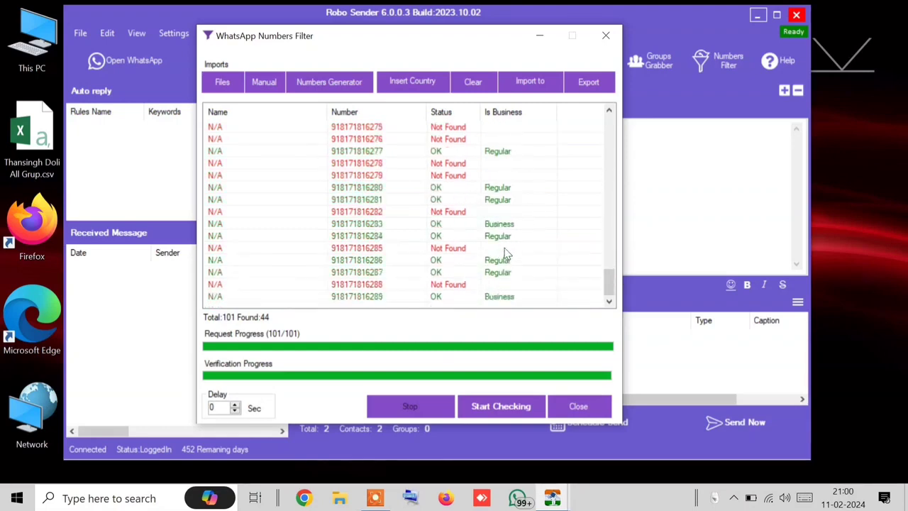
click(588, 81)
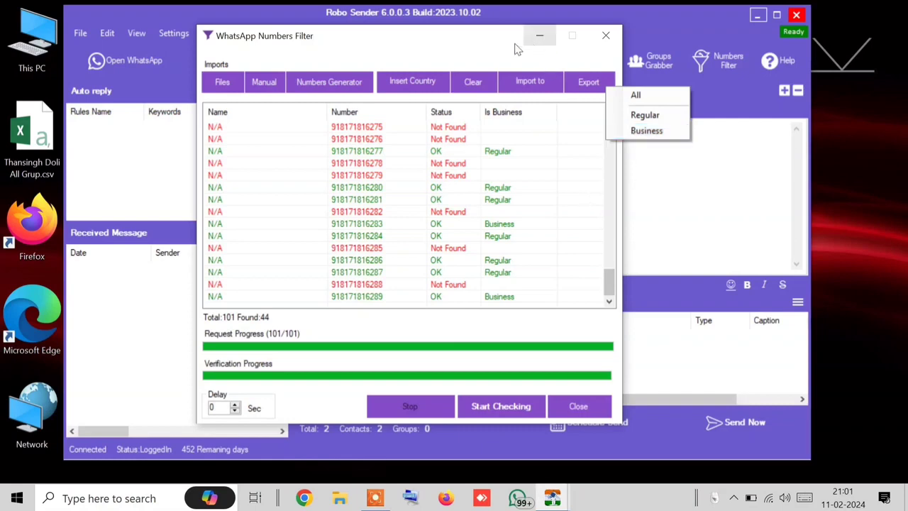
Step: Import the checker's 44 verified numbers into the main list, bringing it to 92 contacts
drag(459, 45, 756, 192)
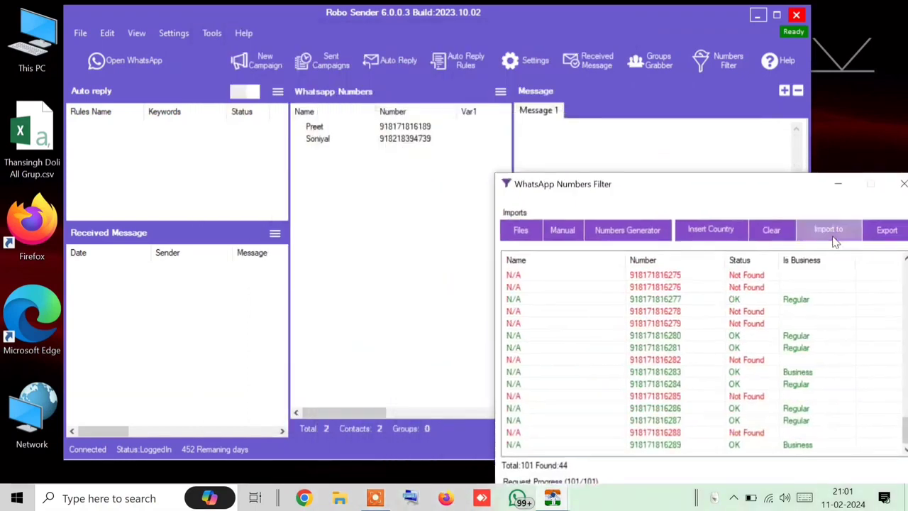
click(826, 229)
click(424, 152)
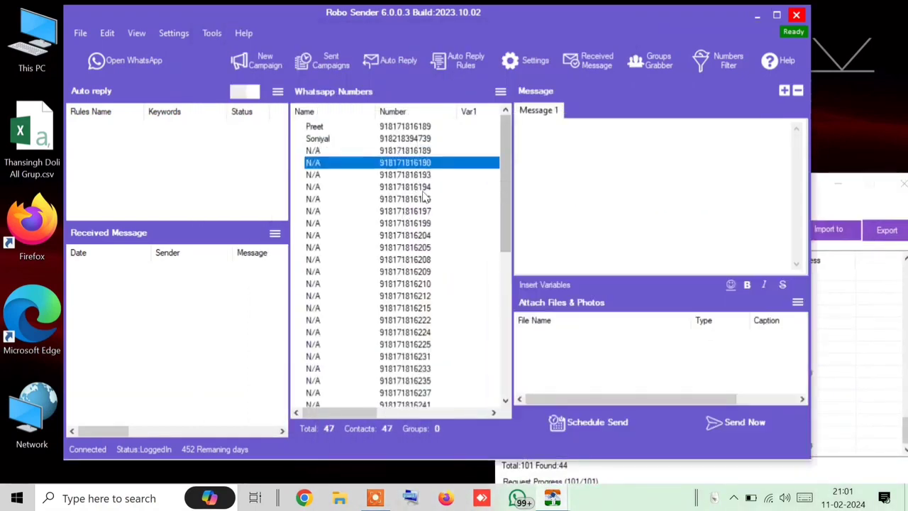
click(426, 178)
click(425, 200)
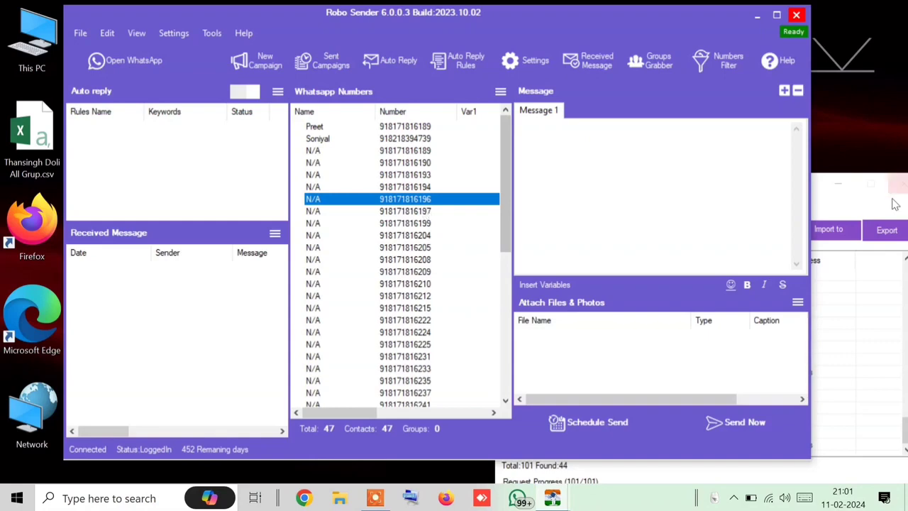
drag(813, 185, 482, 45)
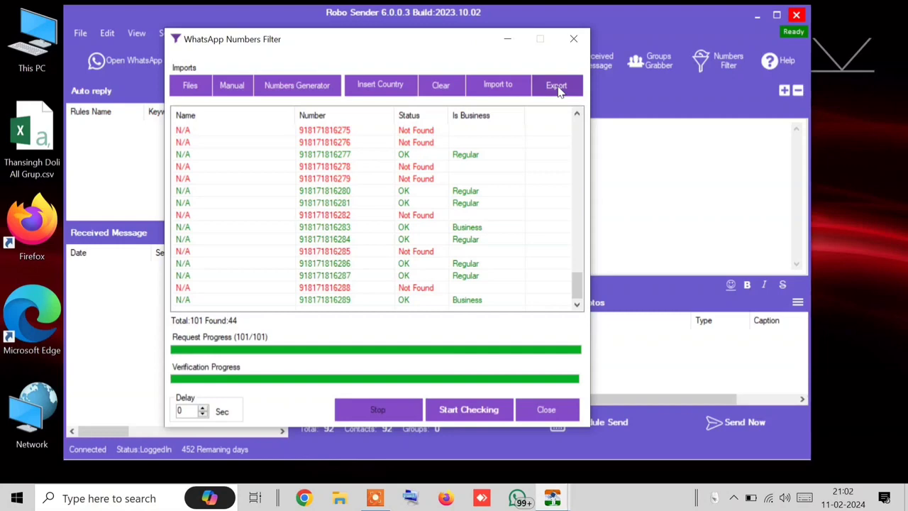
Step: Export the Regular-account numbers over bizwap.txt on the Desktop and close the filter window
click(558, 87)
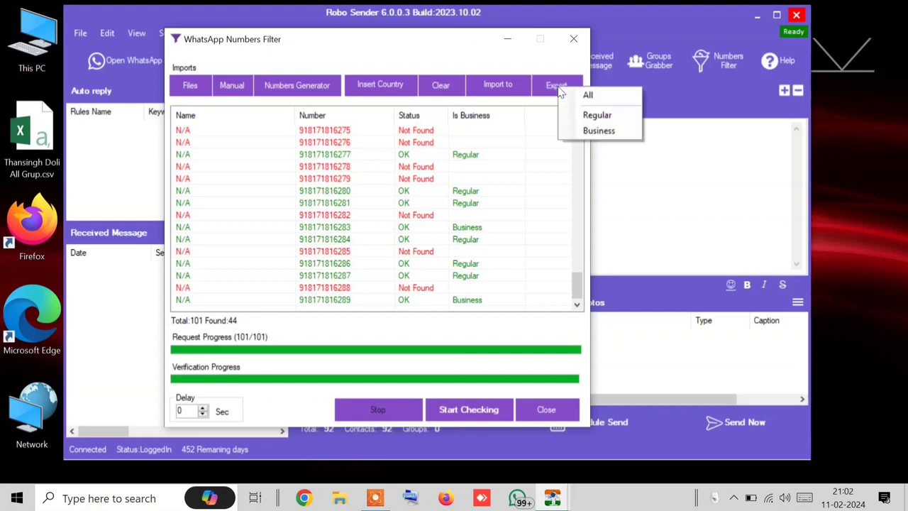
click(596, 121)
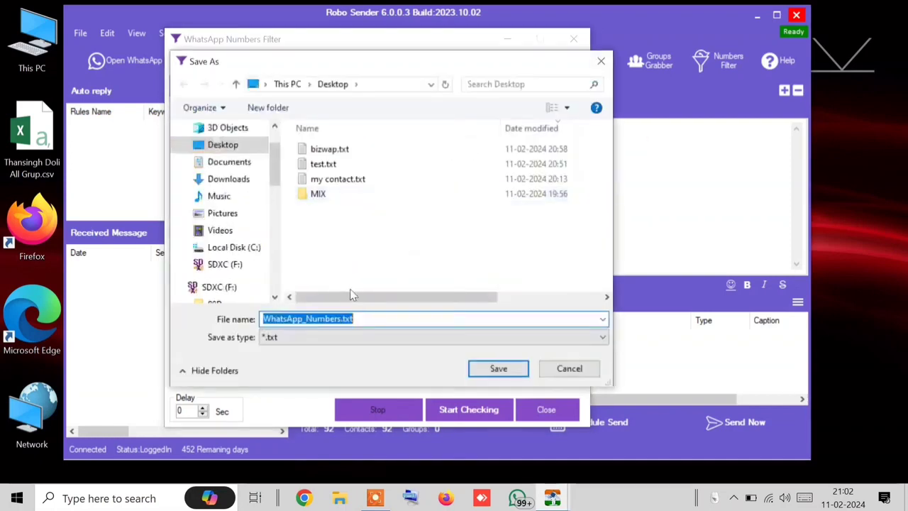
click(342, 149)
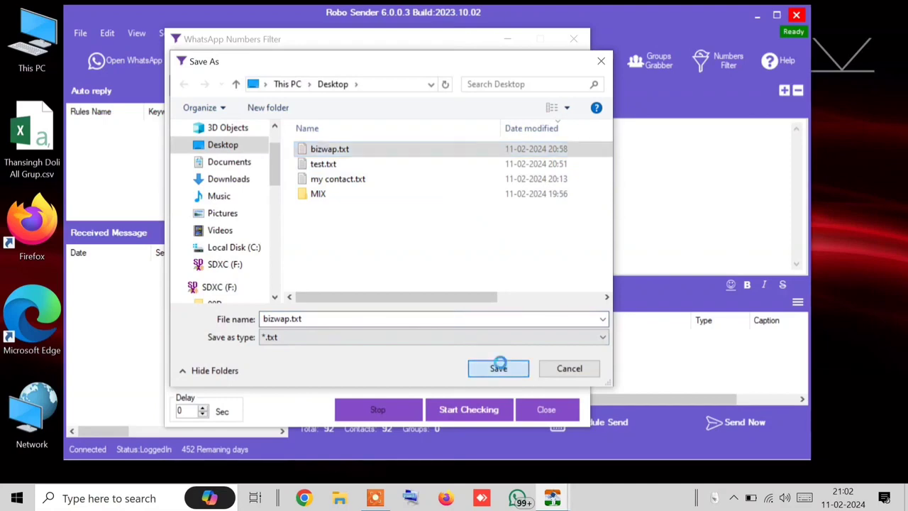
click(498, 368)
click(486, 249)
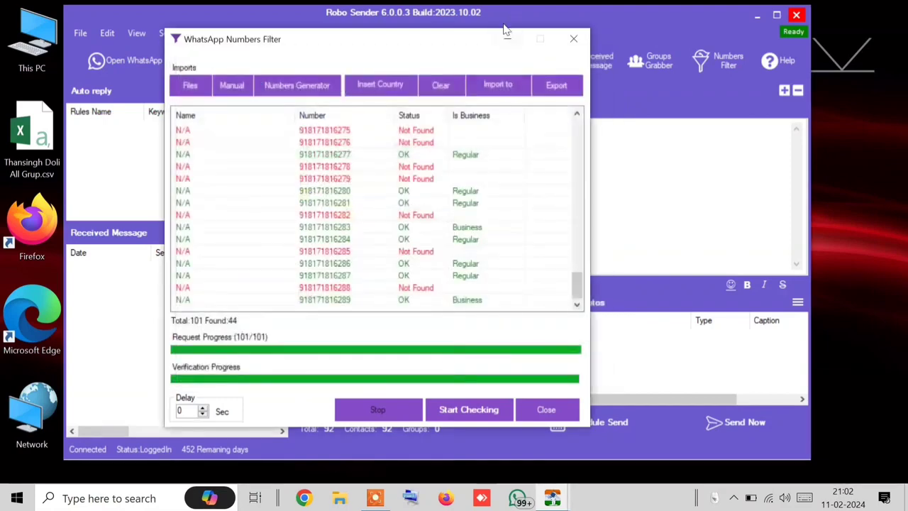
click(574, 39)
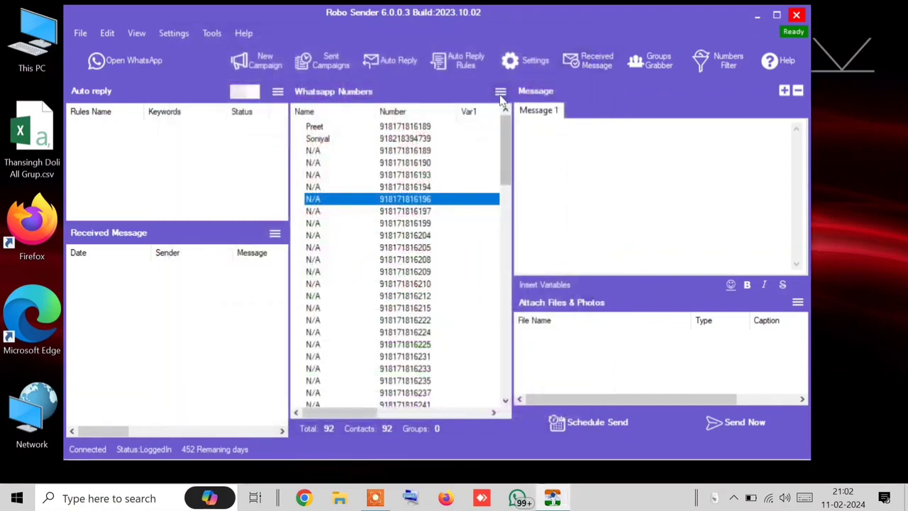
Step: Clear all 92 contacts from the WhatsApp Numbers list
click(500, 91)
click(537, 208)
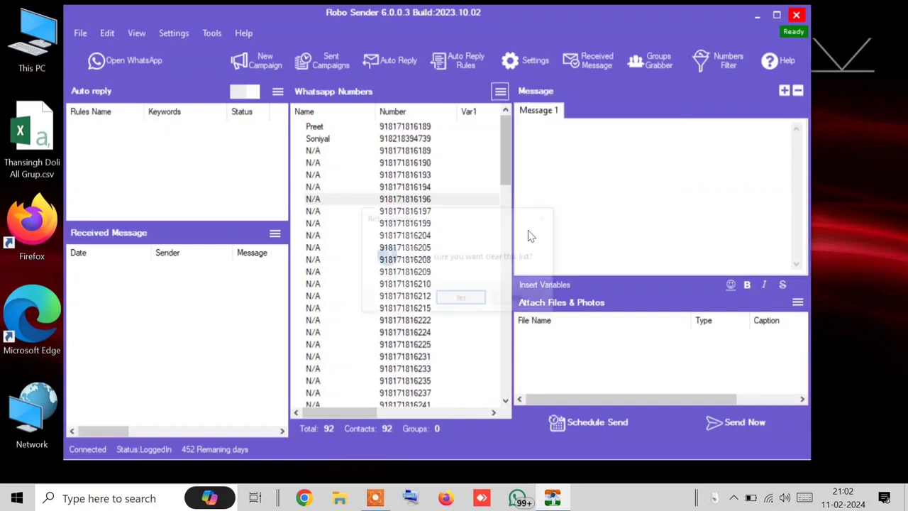
click(462, 299)
Step: Import the five numbers from bizwap.txt, choosing Text Files as the file type
click(500, 92)
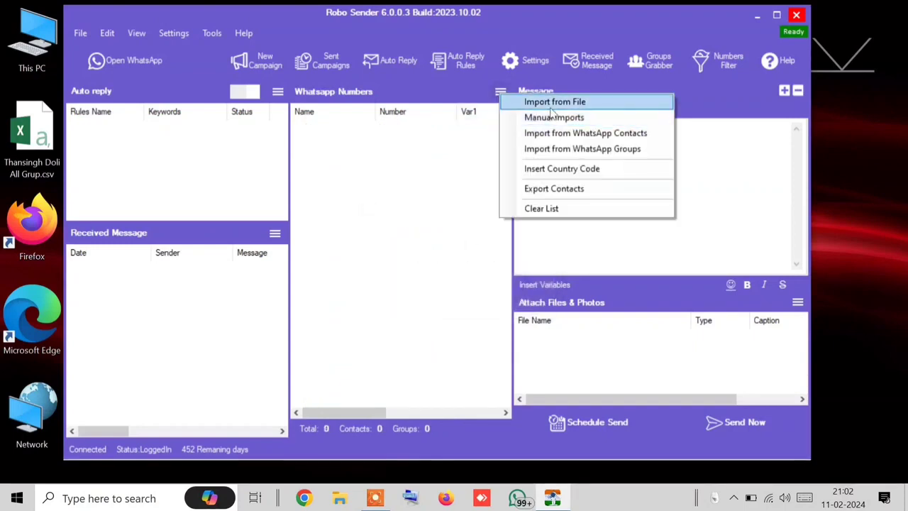
click(553, 101)
click(468, 86)
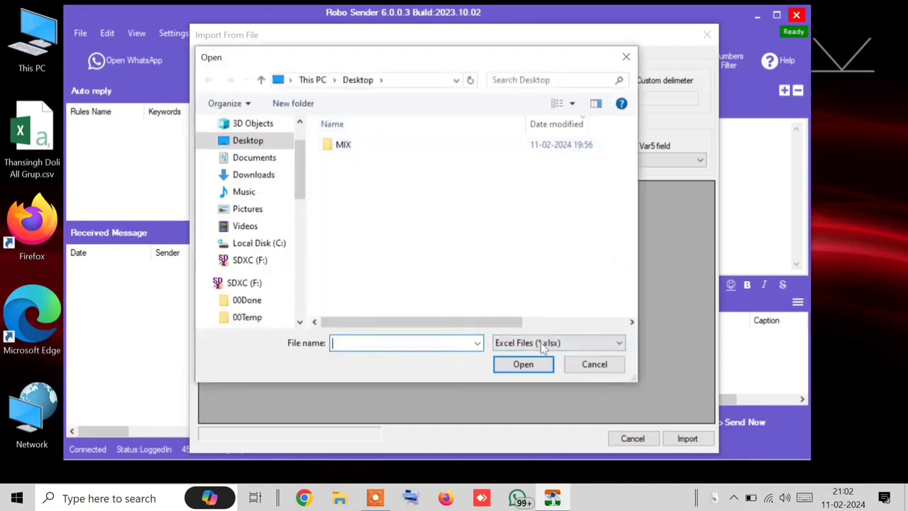
click(582, 342)
click(530, 379)
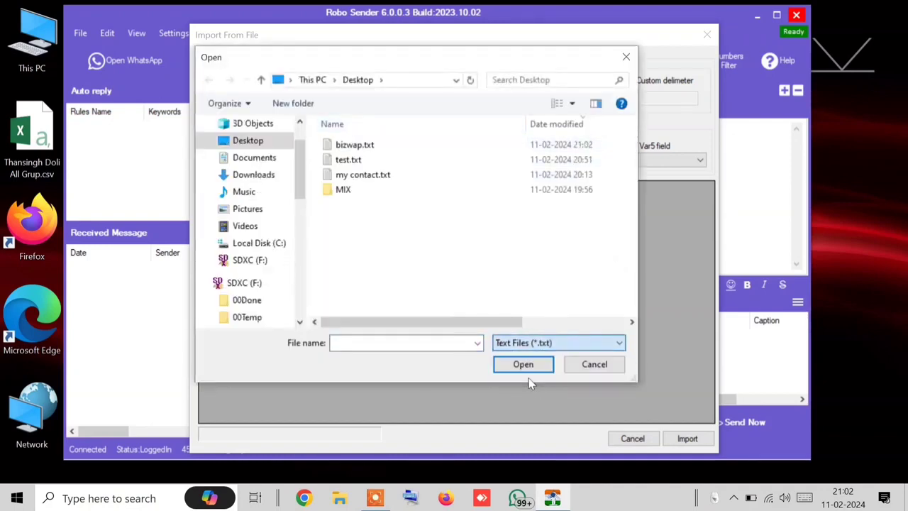
double_click(373, 147)
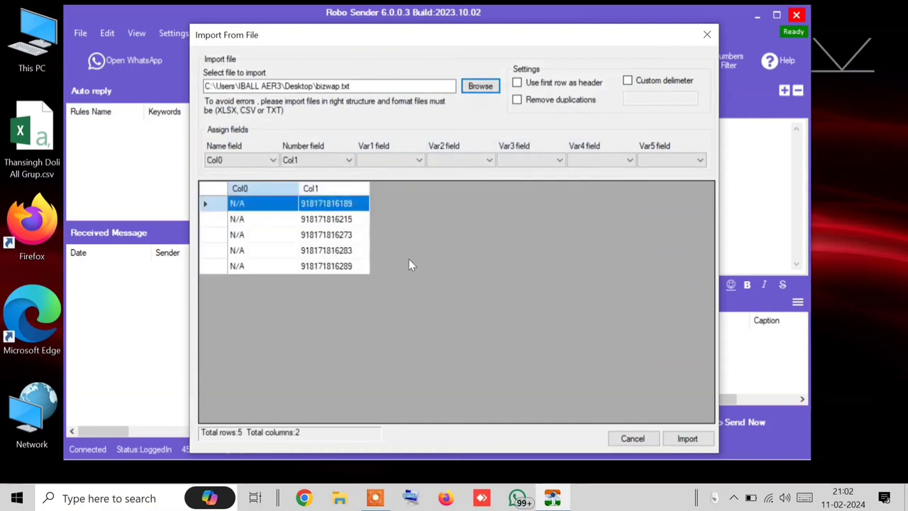
click(687, 438)
click(442, 139)
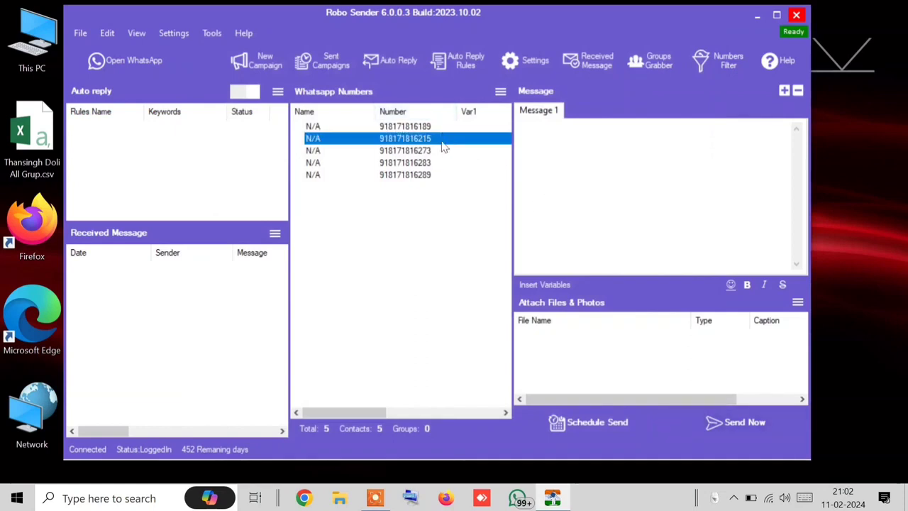
click(436, 128)
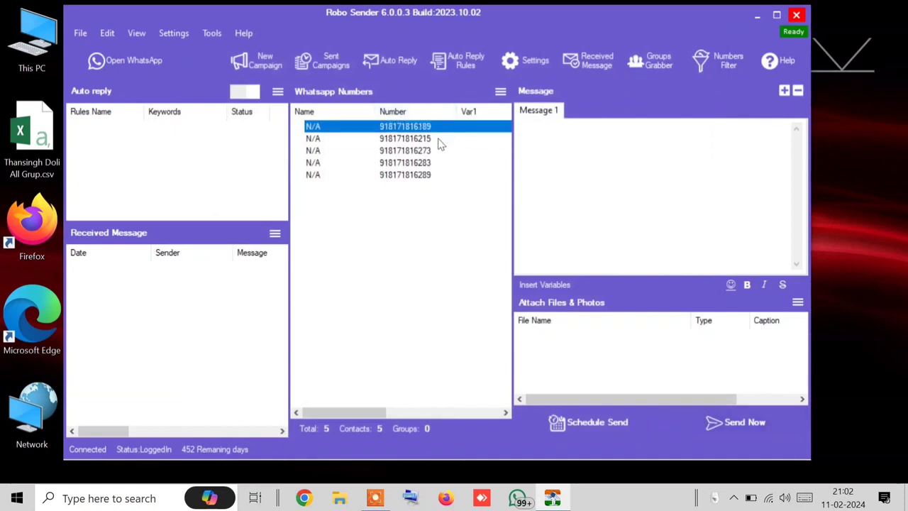
Step: Select all five bizwap.txt numbers and clear the WhatsApp numbers list down to 0 contacts
click(442, 141)
click(417, 151)
click(423, 175)
click(426, 197)
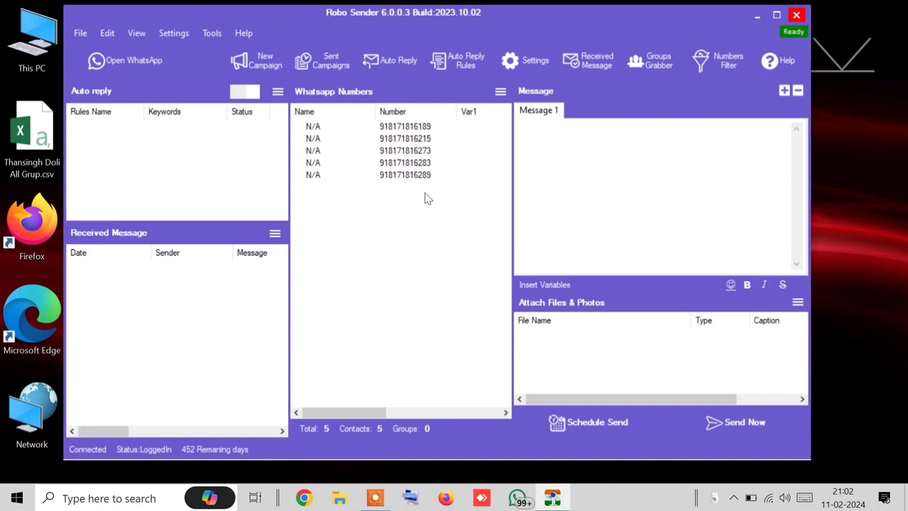
drag(425, 193, 392, 121)
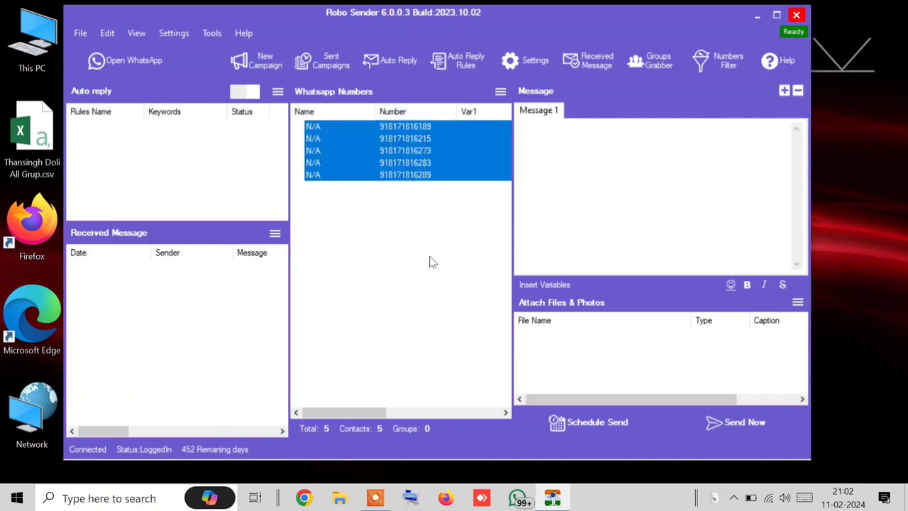
click(500, 93)
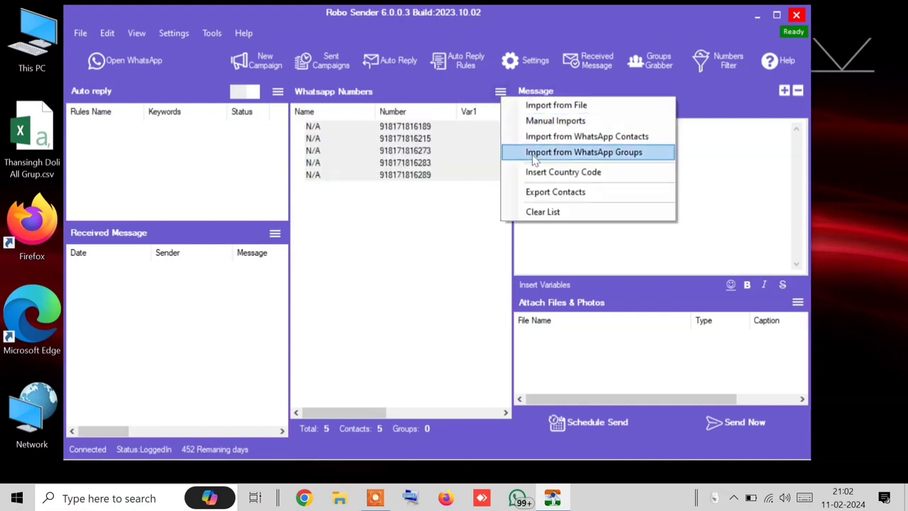
click(543, 211)
click(461, 300)
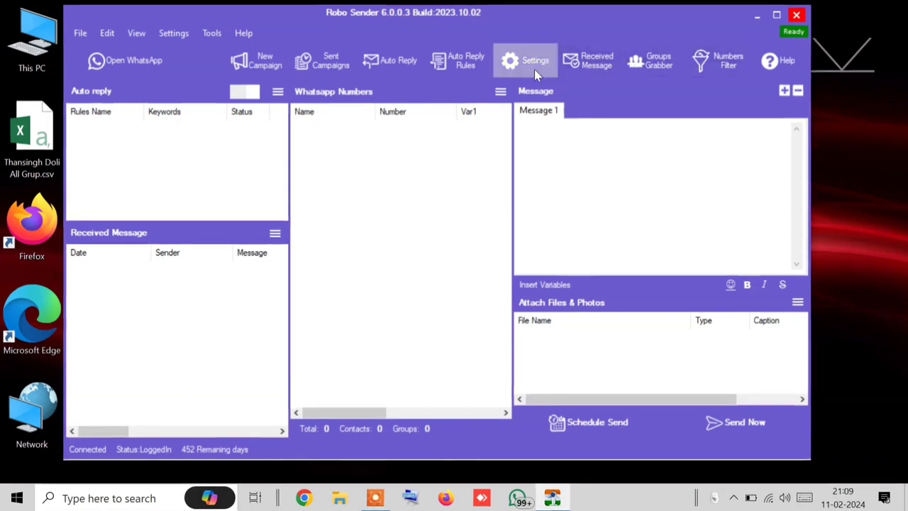
Step: In the sending settings, keep the connection speed at Fast
click(534, 70)
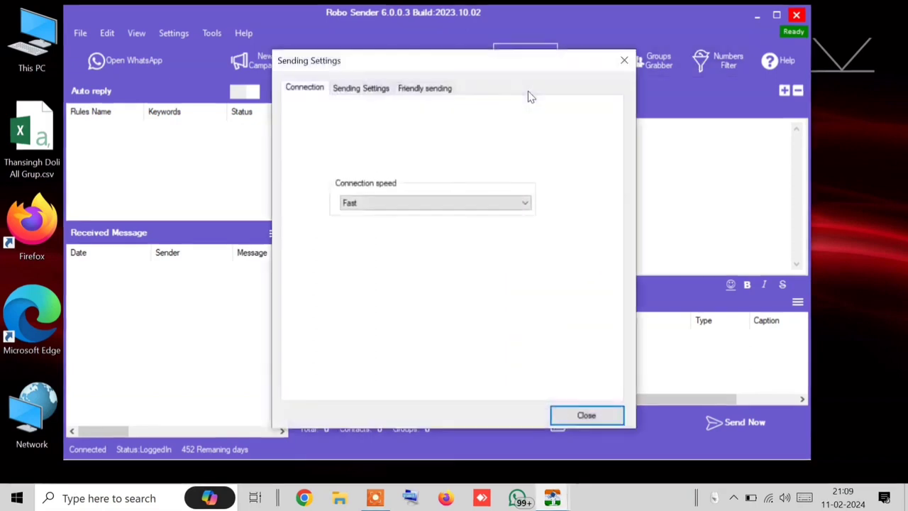
click(371, 206)
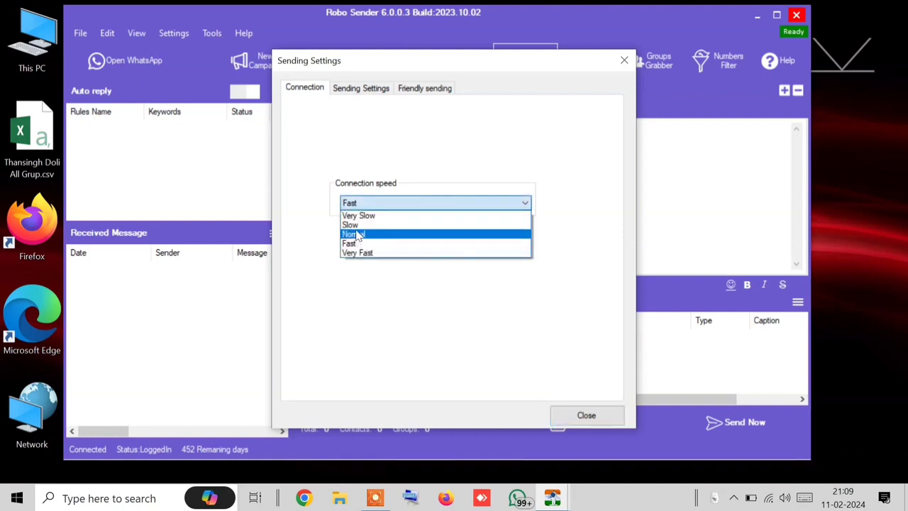
click(364, 87)
Step: Raise the maximum wait between messages to 10 seconds and sleep after every 10 messages
click(370, 101)
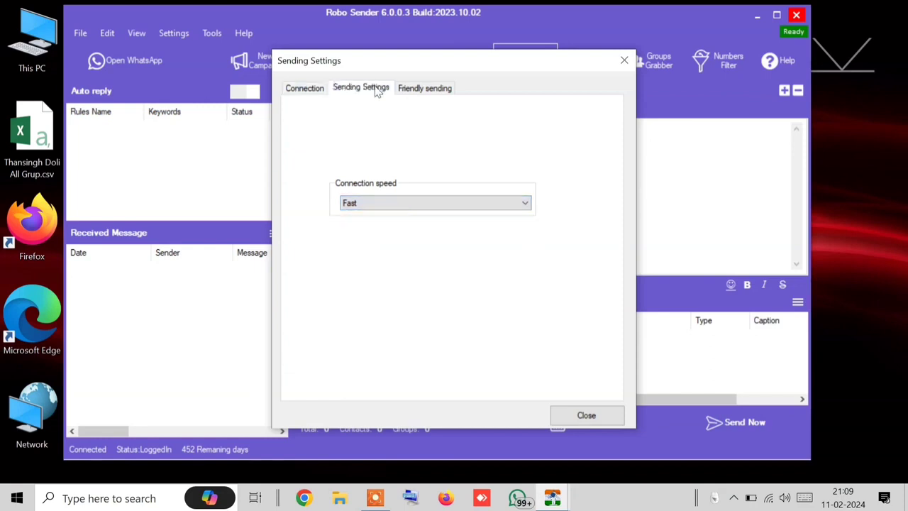
click(390, 183)
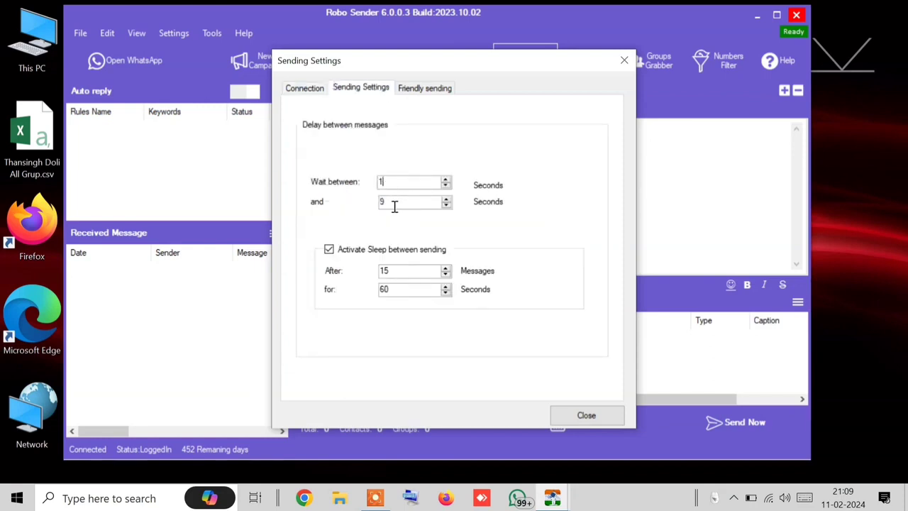
click(390, 203)
click(446, 199)
click(445, 274)
click(446, 274)
click(446, 274)
click(445, 274)
click(445, 273)
click(421, 88)
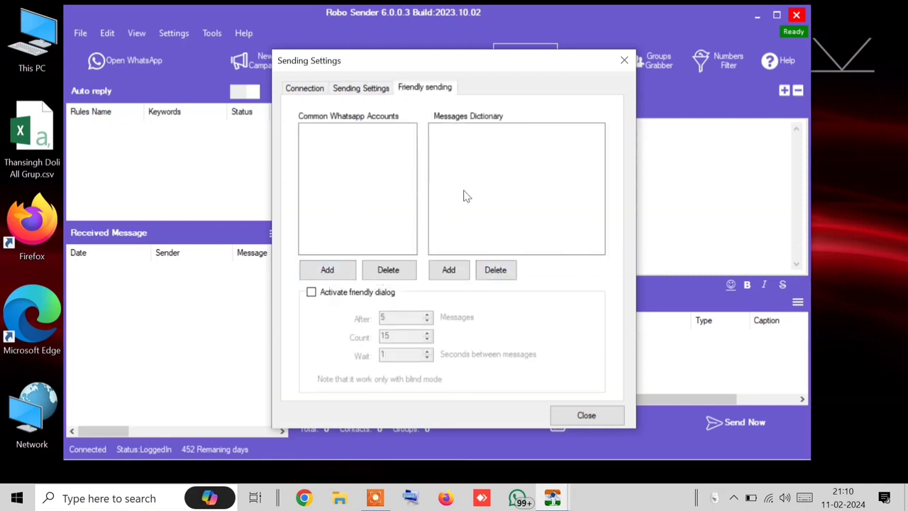
Step: Add the first common WhatsApp account number, correcting its mistyped digits
click(323, 269)
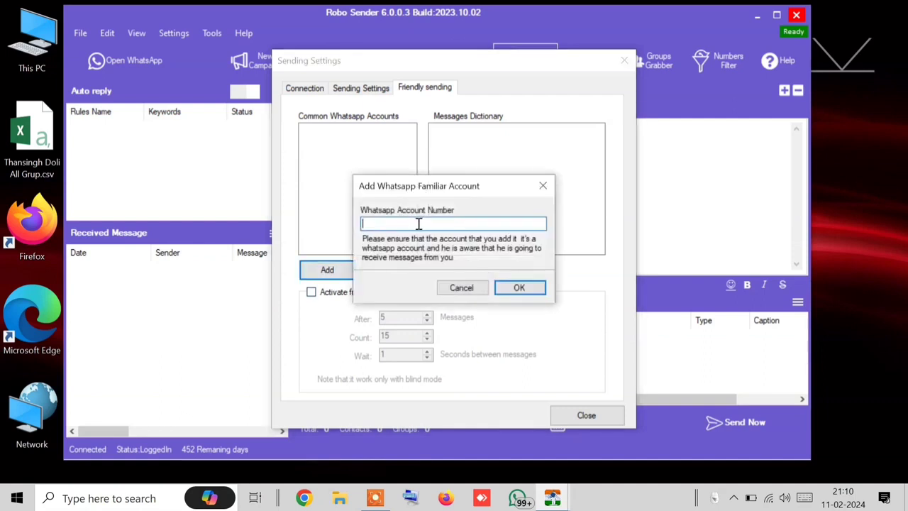
key(BackSpace)
key(BackSpace)
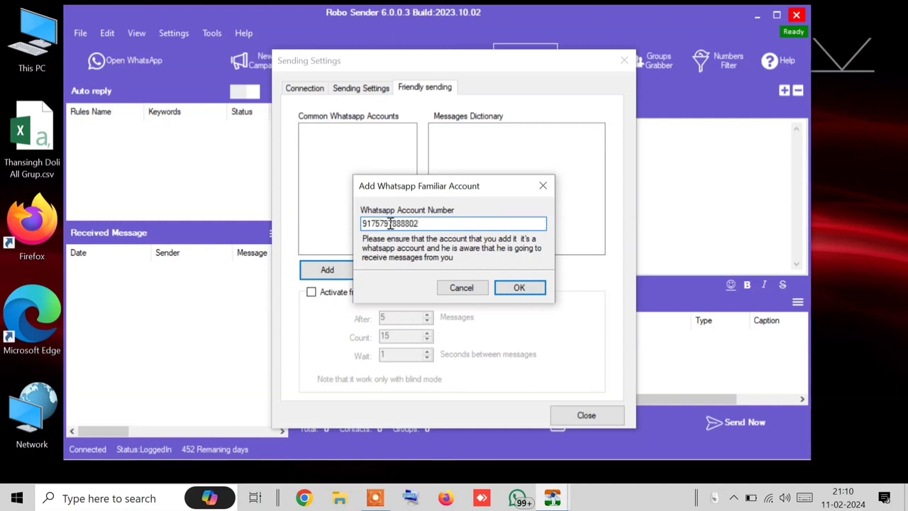
click(405, 224)
key(BackSpace)
click(515, 286)
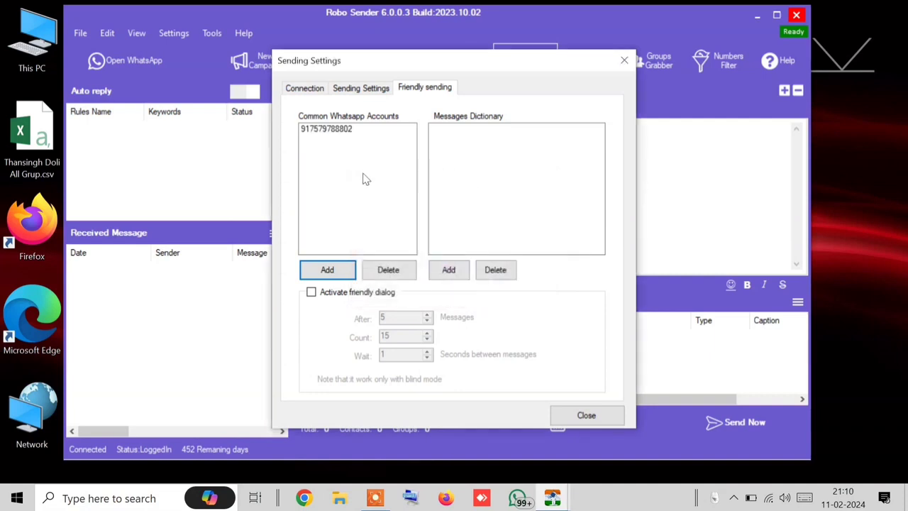
Step: Add a second common WhatsApp account number to the list
click(331, 273)
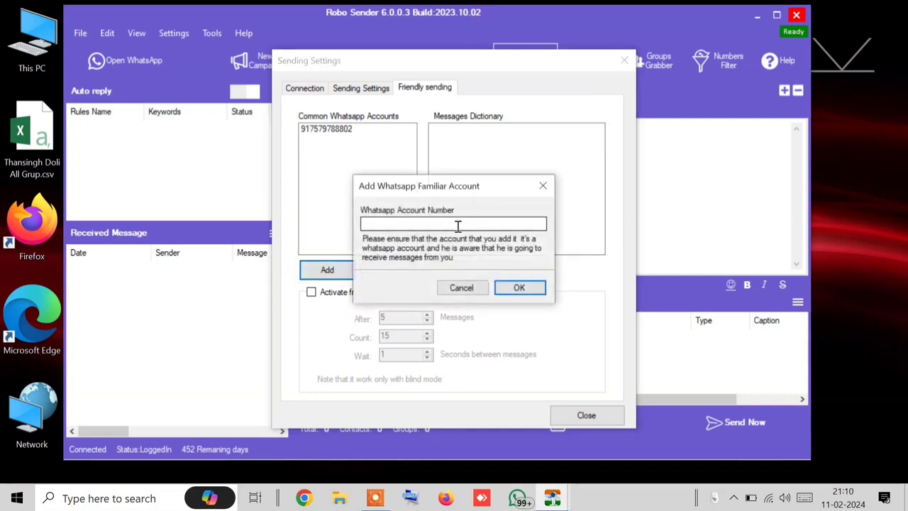
click(458, 226)
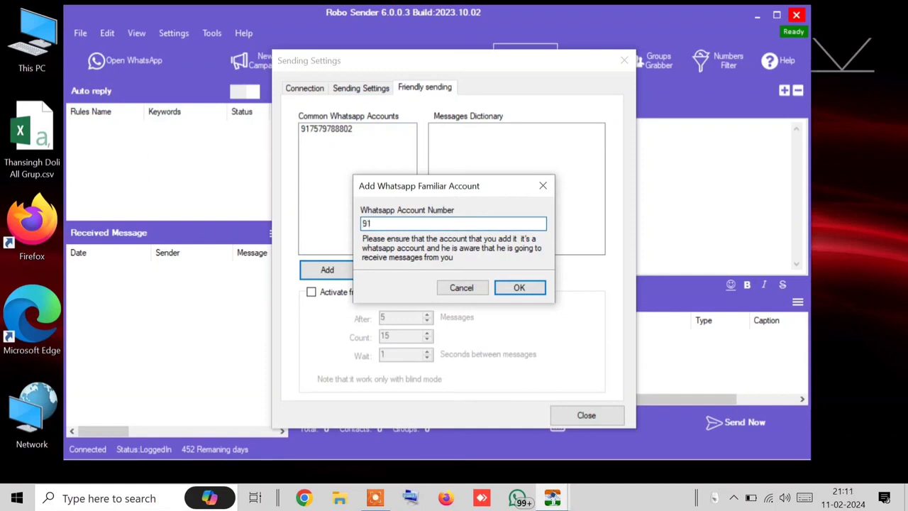
click(519, 287)
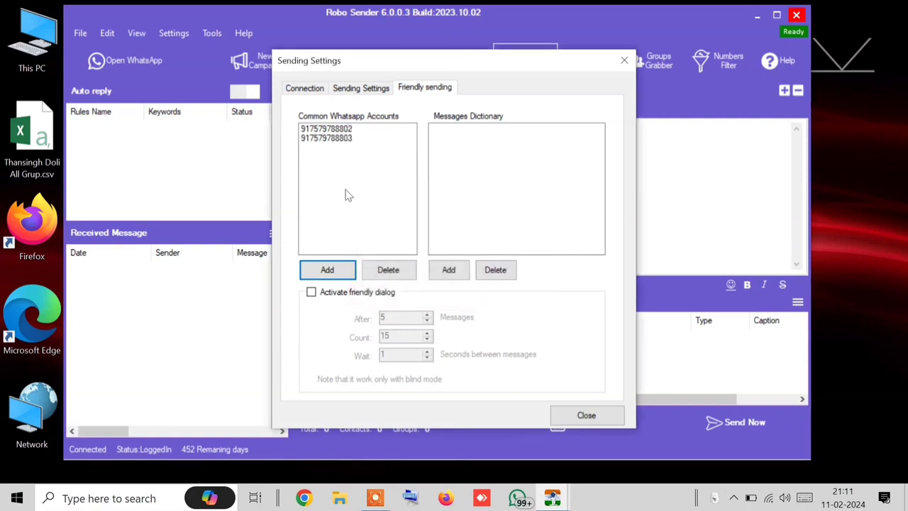
click(490, 146)
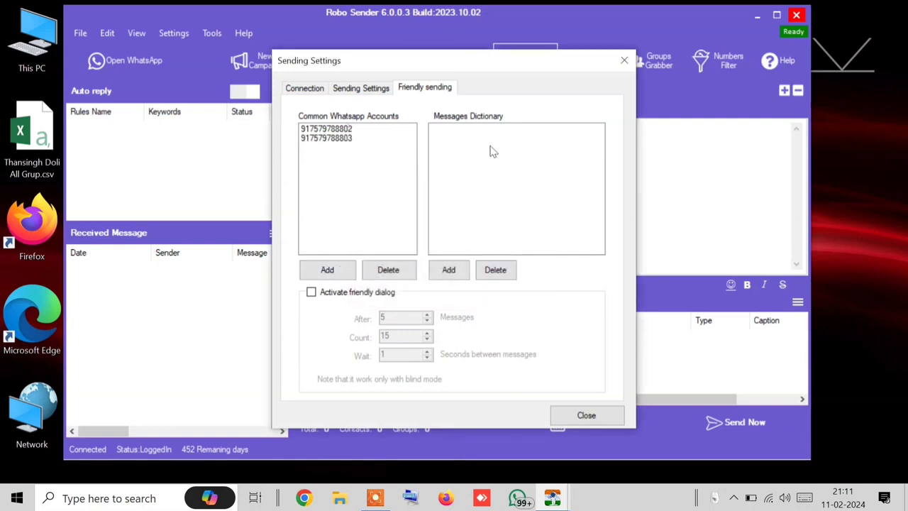
Step: Add the messages 'hello ji' and 'hiii' to the Messages Dictionary
click(460, 271)
text(he)
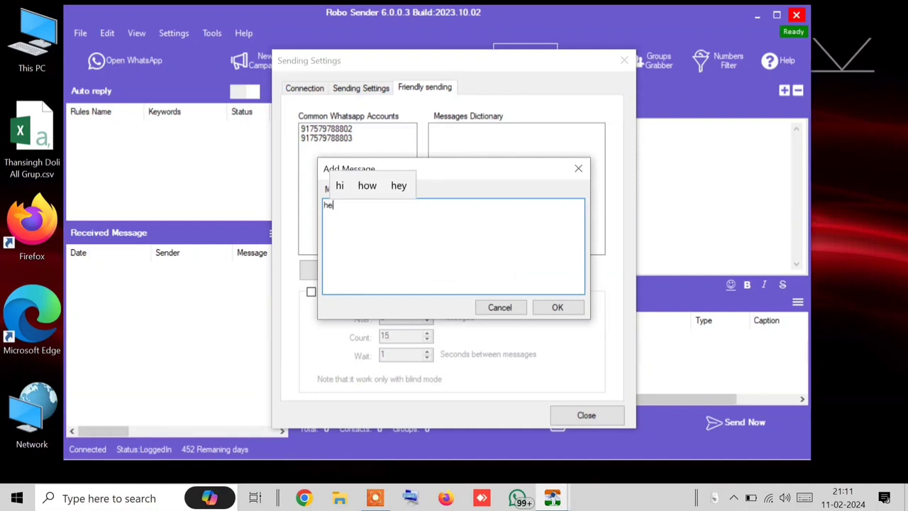
text(llo,ji)
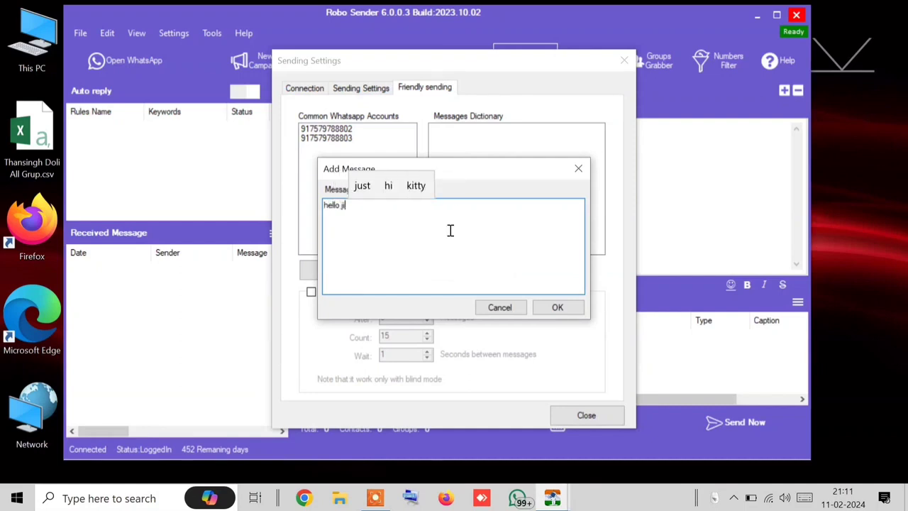
click(557, 307)
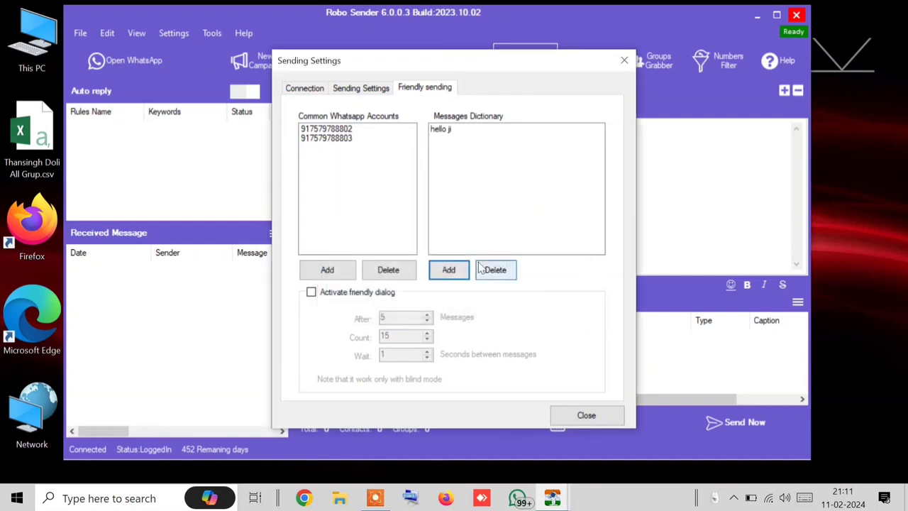
click(449, 269)
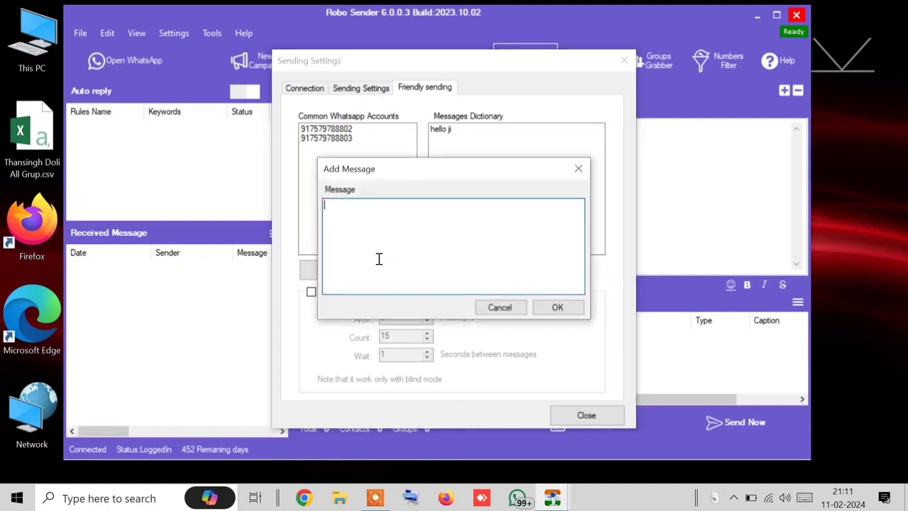
text(hiii)
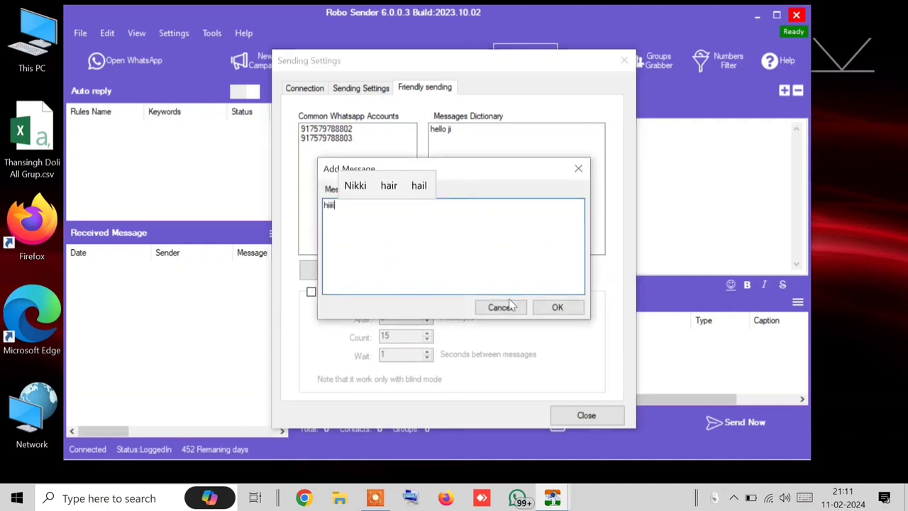
click(552, 308)
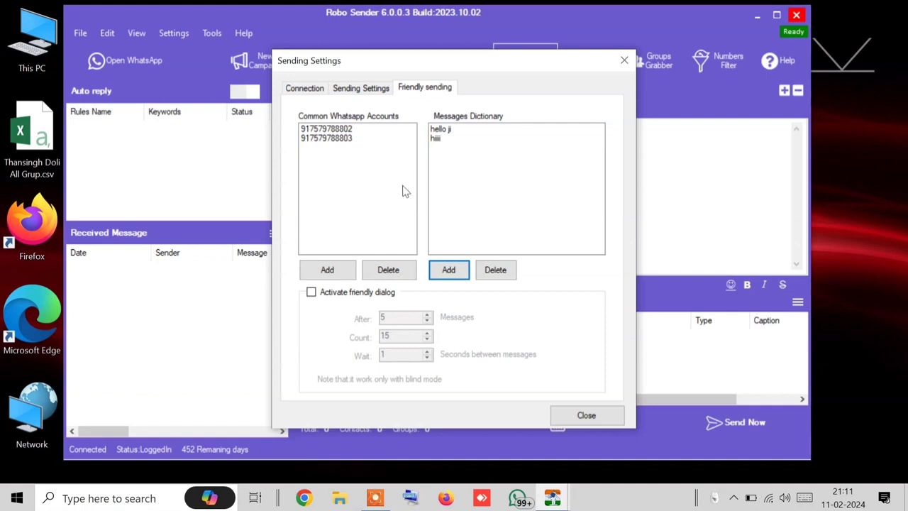
Step: Activate friendly dialog after 5 messages, count 15, with a 10-second wait
click(310, 292)
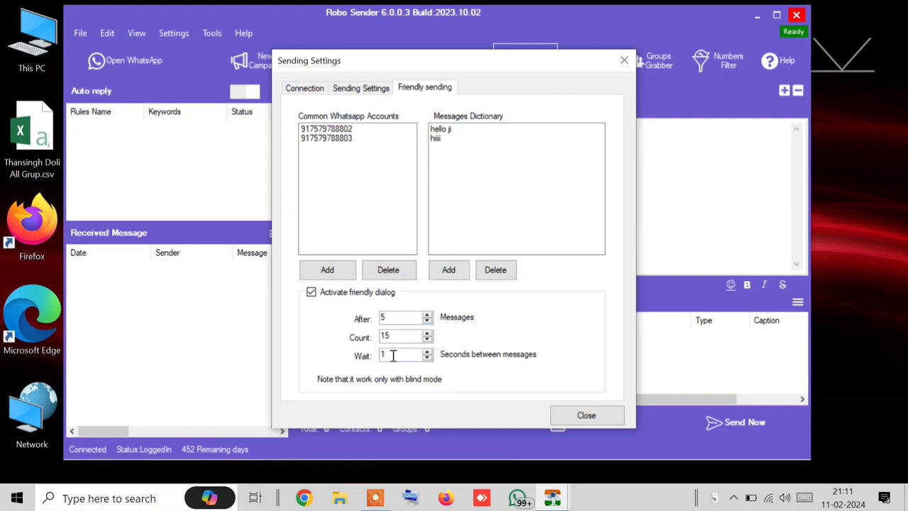
drag(398, 337, 381, 337)
drag(390, 358, 381, 355)
click(395, 319)
click(426, 352)
click(426, 352)
click(427, 352)
click(370, 92)
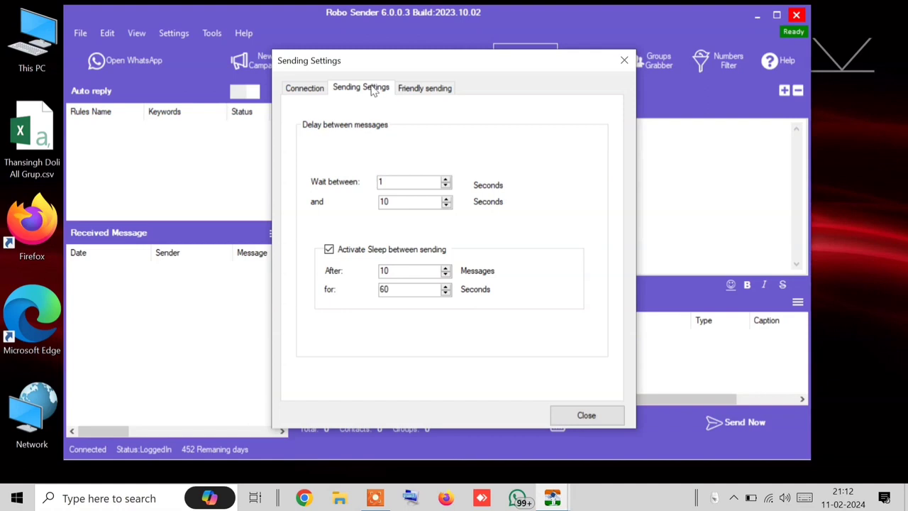
Step: Review the Connection, Sending Settings and Friendly sending tabs, dismiss the battery notice, and close settings
click(304, 88)
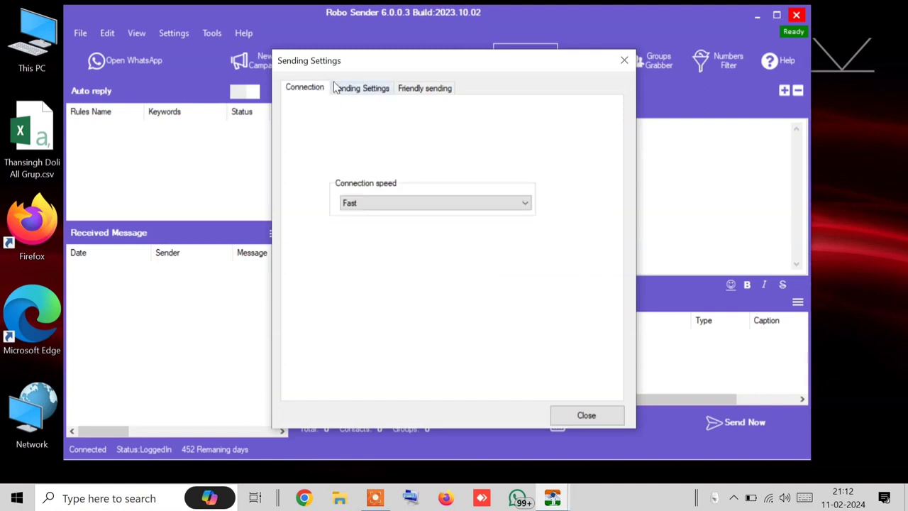
click(335, 88)
click(421, 88)
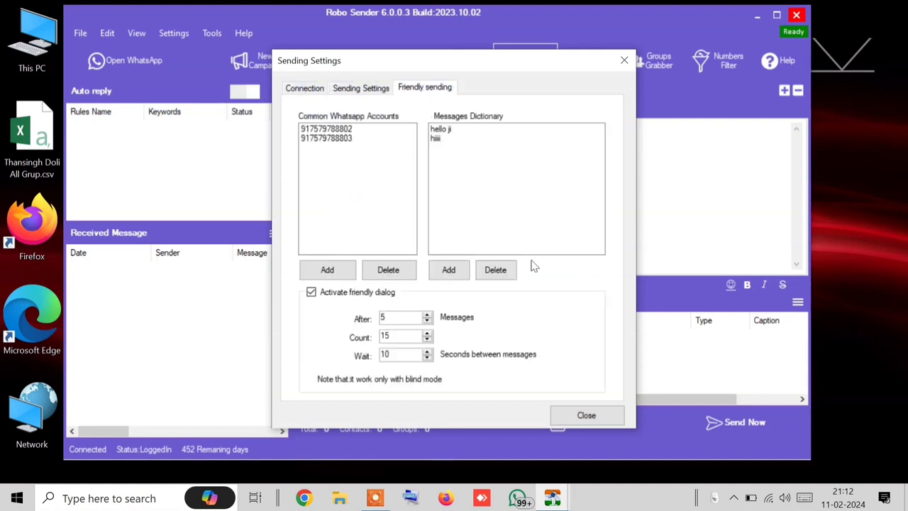
click(364, 94)
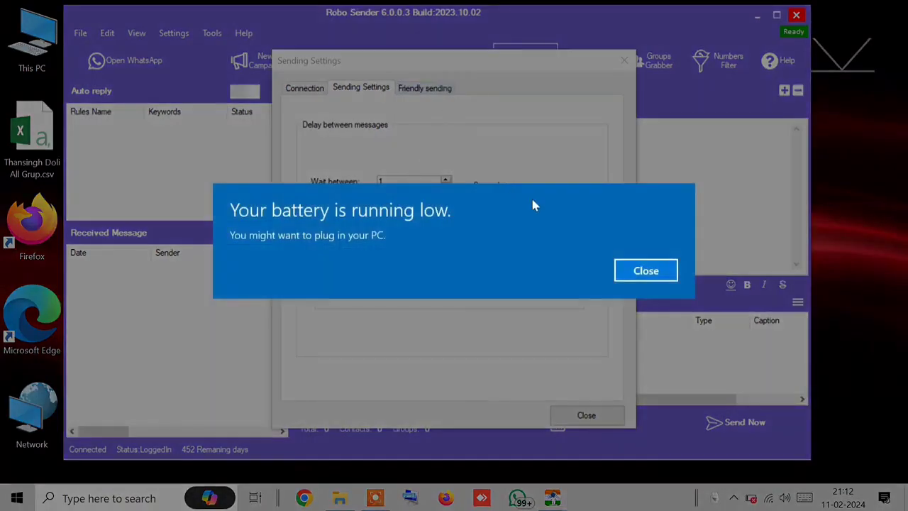
click(645, 270)
click(425, 93)
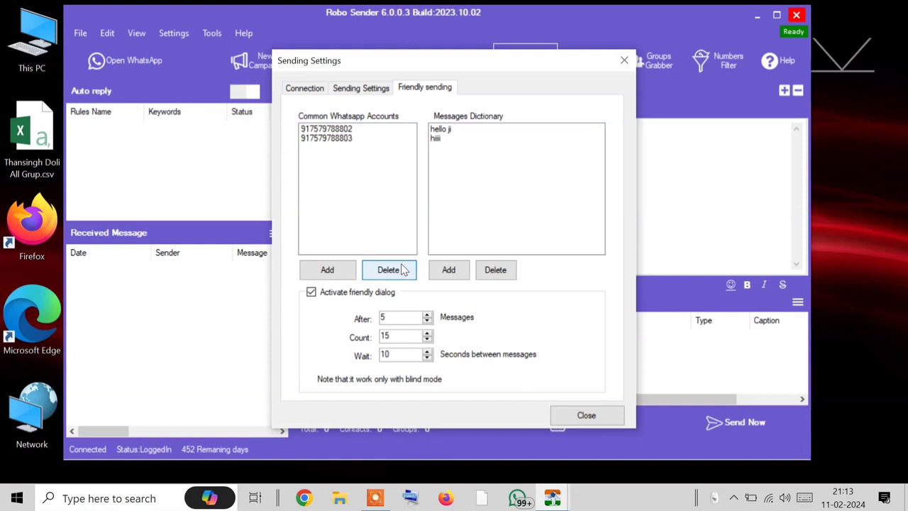
click(572, 422)
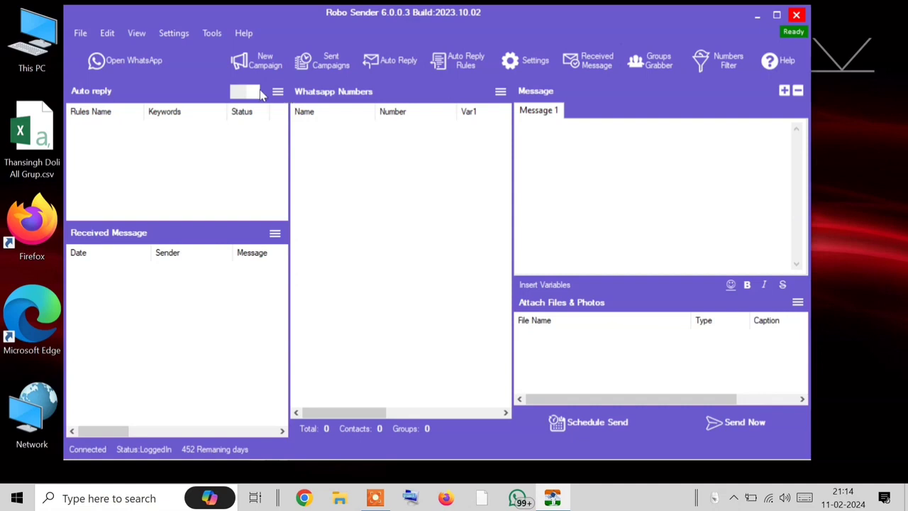
Step: Turn auto reply on and look over the three incoming messages
click(234, 95)
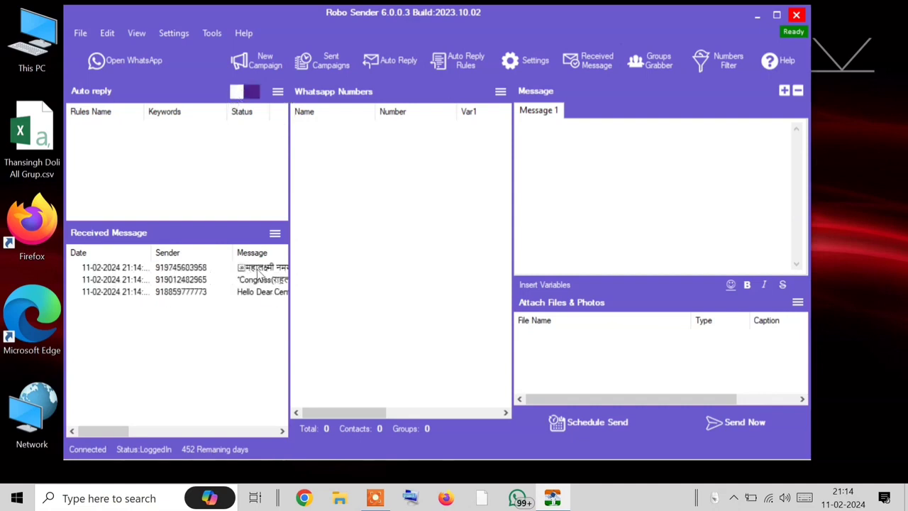
click(257, 270)
click(257, 278)
click(256, 291)
click(258, 269)
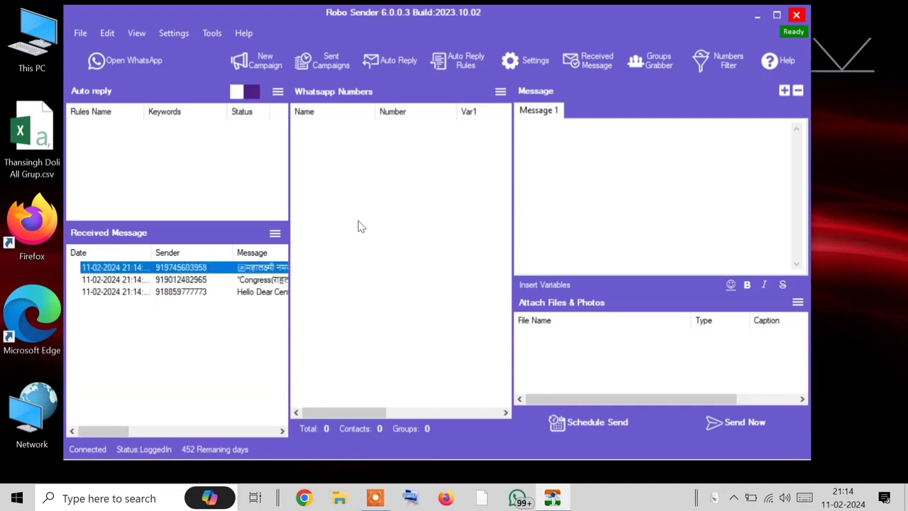
Step: Read a message in the full Received Messages window, then bring up the received-messages options menu
click(596, 58)
click(257, 157)
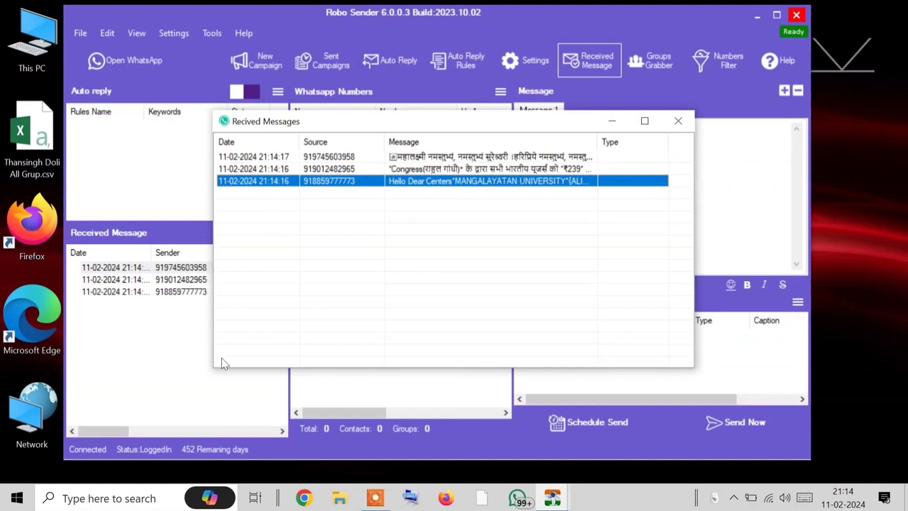
click(678, 120)
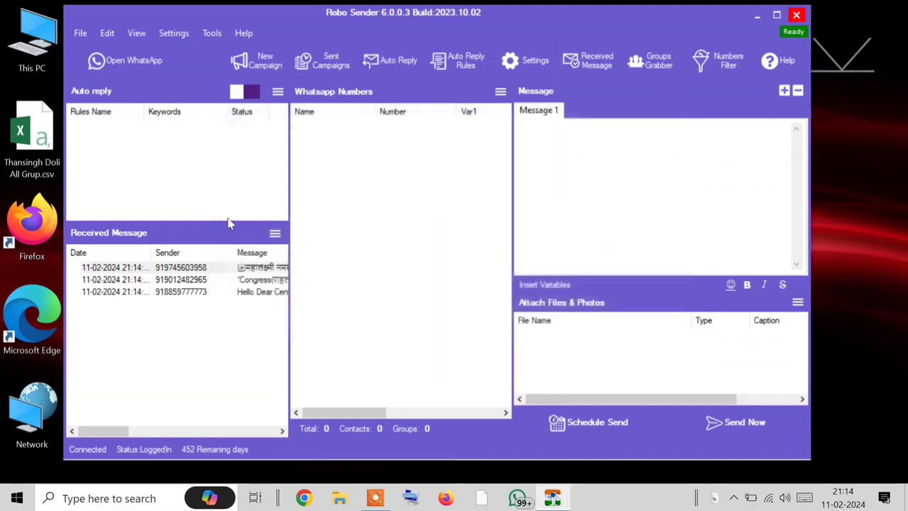
click(275, 235)
click(275, 235)
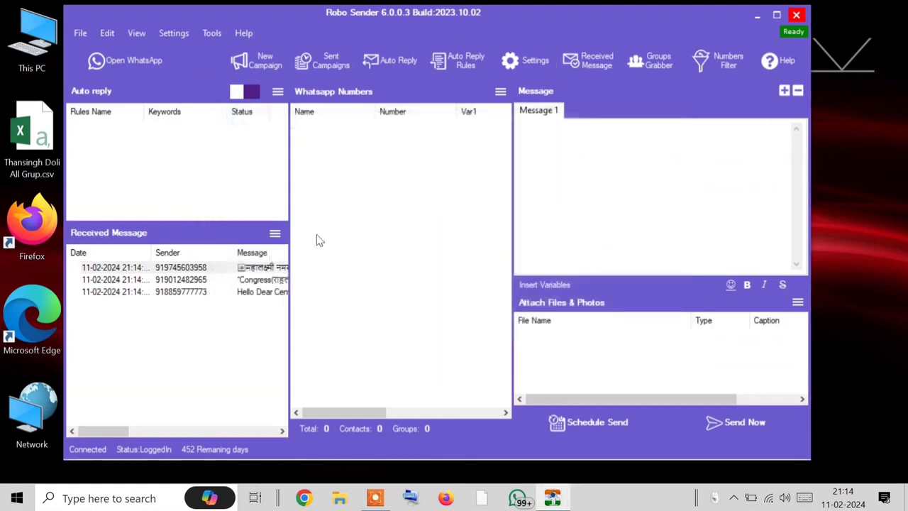
click(275, 234)
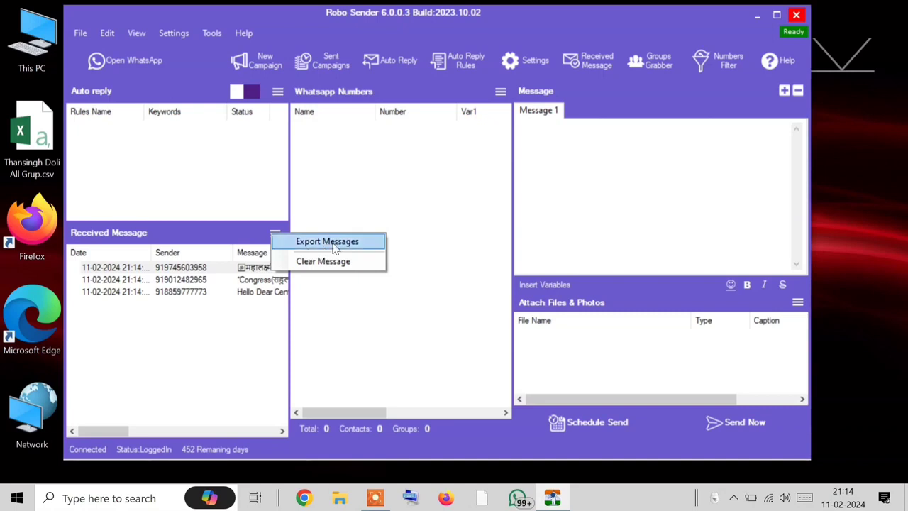
Step: Start exporting the received messages, then cancel the Save As dialog without saving
click(324, 242)
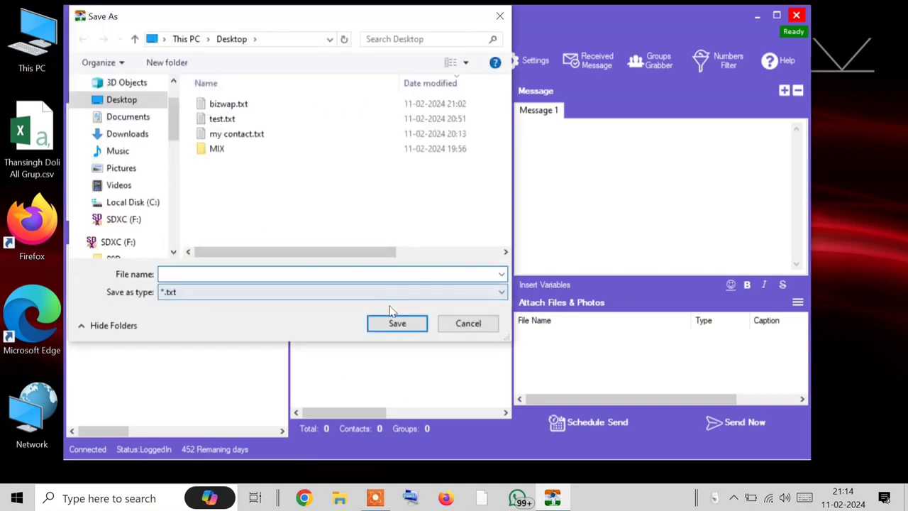
click(468, 325)
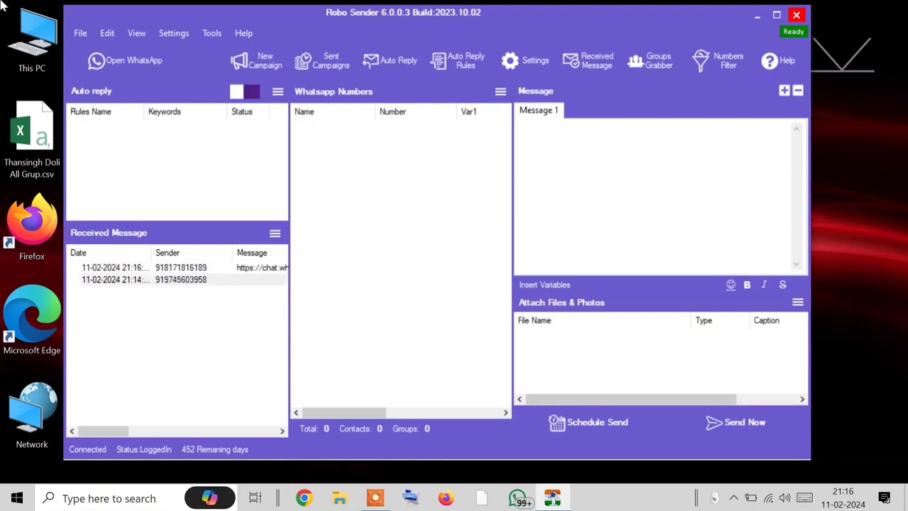
Step: Join the NewEra Leadership UK Pre Launching 2024 group in WhatsApp from its invite link
click(119, 64)
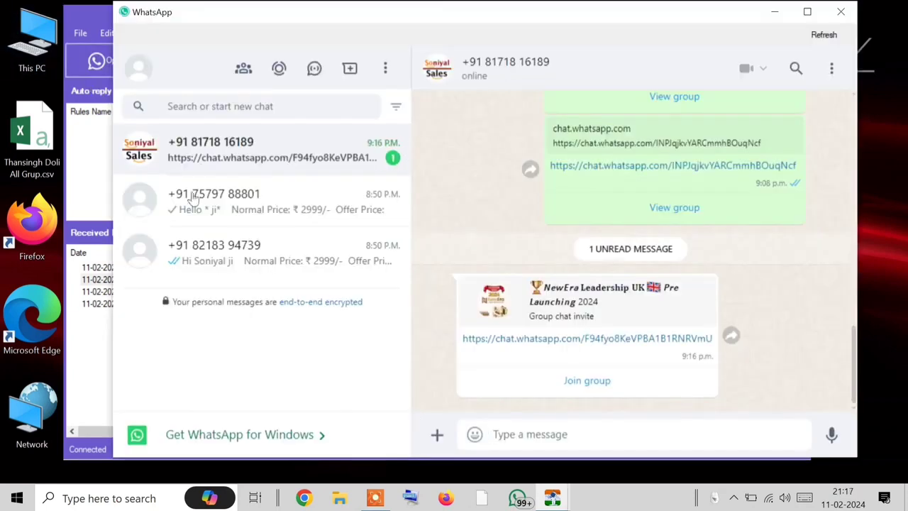
click(569, 383)
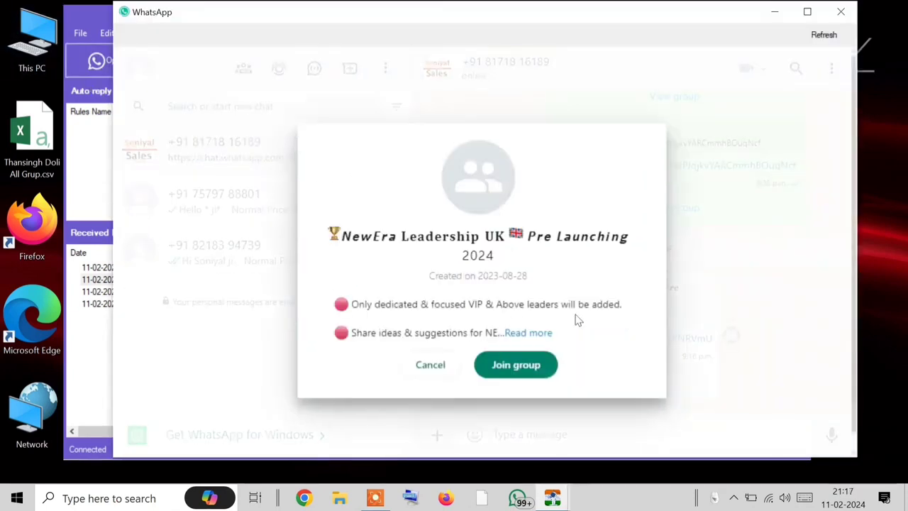
click(521, 365)
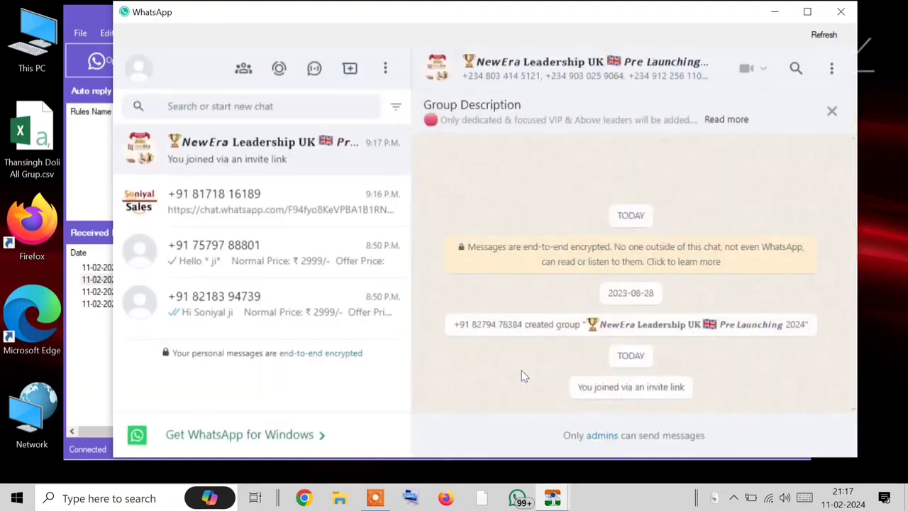
Step: Check the group's 46 members in Group info, then close WhatsApp
click(599, 74)
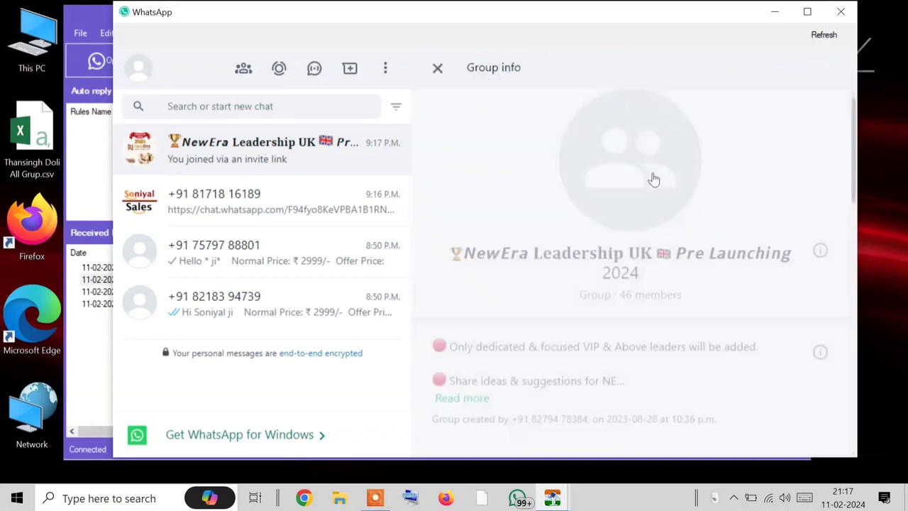
scroll(590, 298, down, 8)
scroll(508, 187, up, 2)
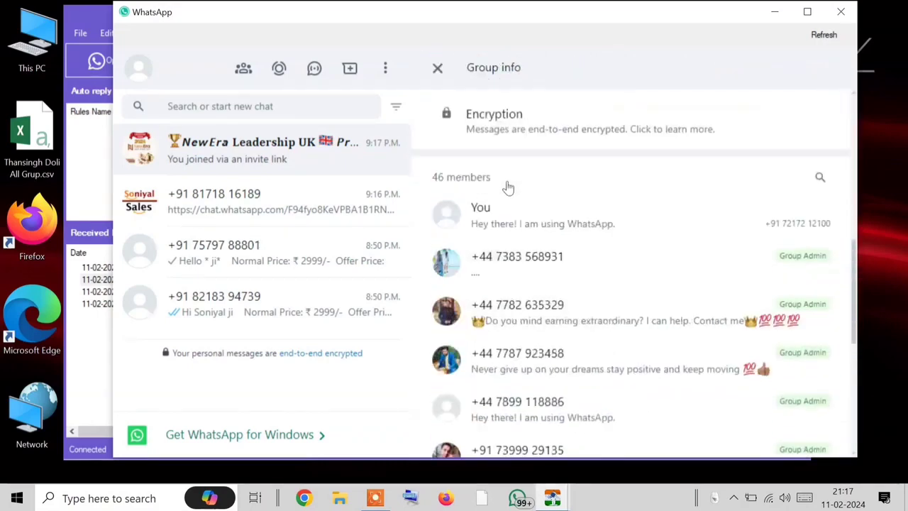
click(840, 11)
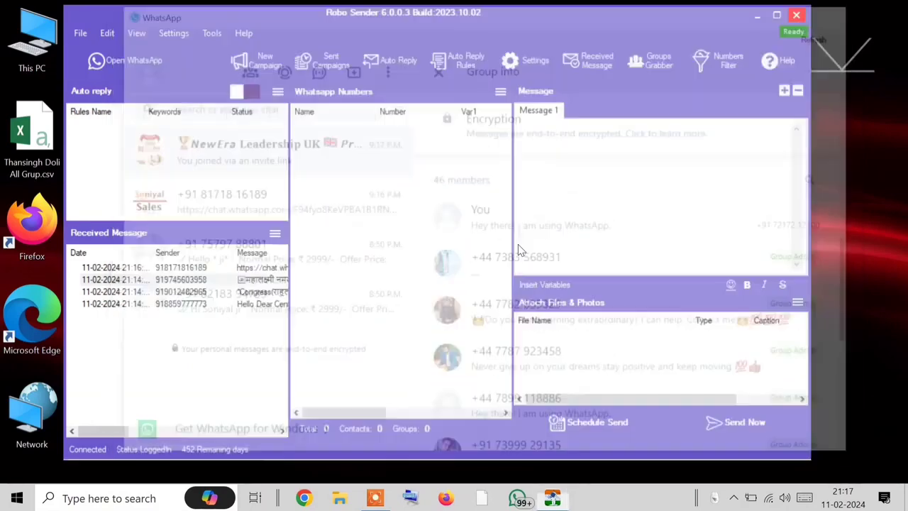
click(500, 93)
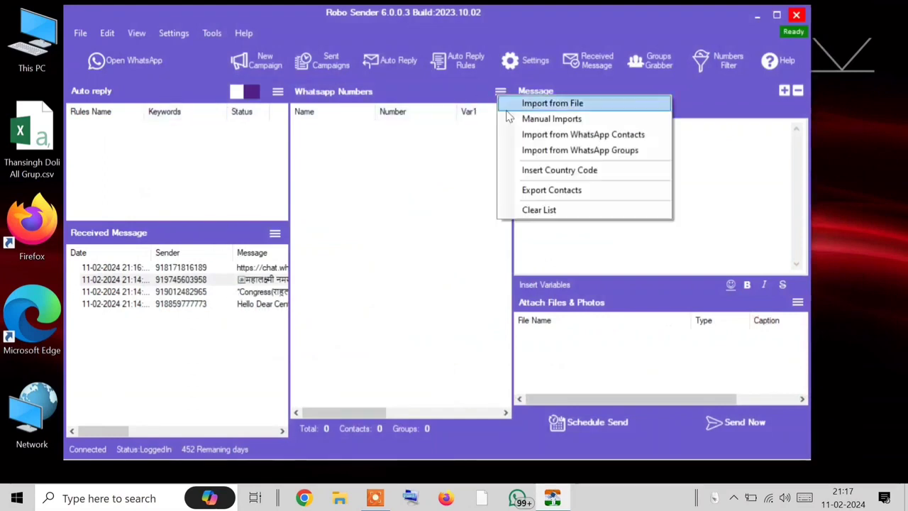
click(576, 150)
click(394, 127)
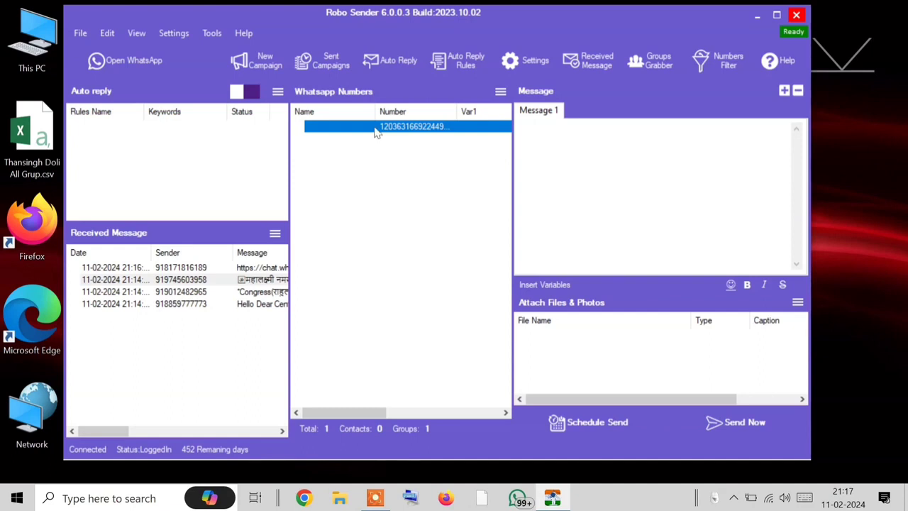
click(595, 173)
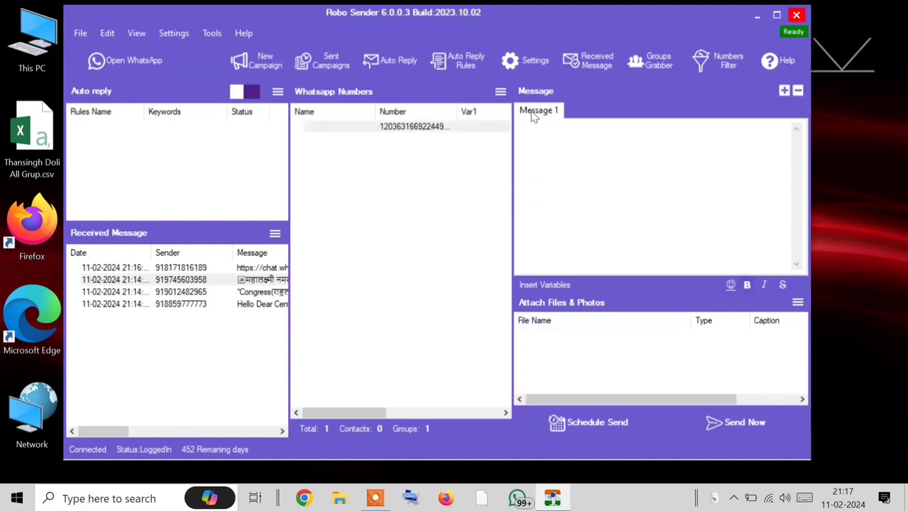
click(500, 92)
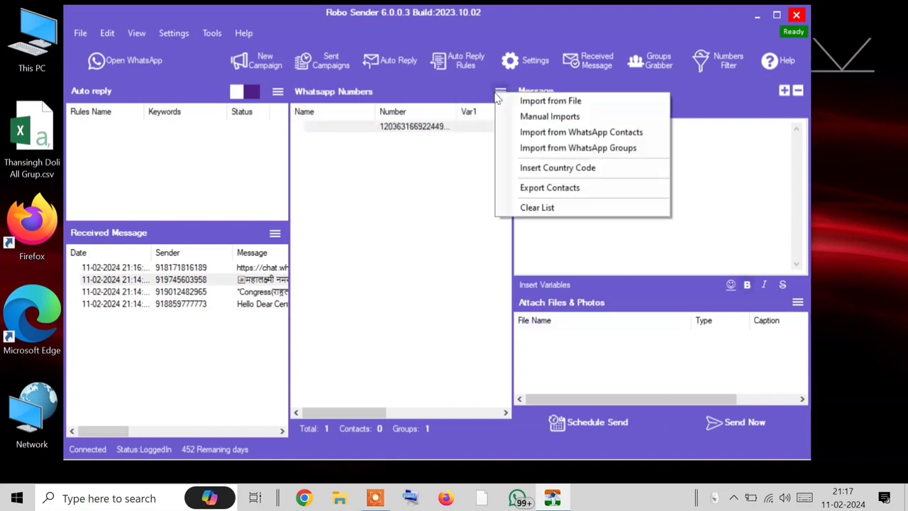
click(549, 214)
click(462, 301)
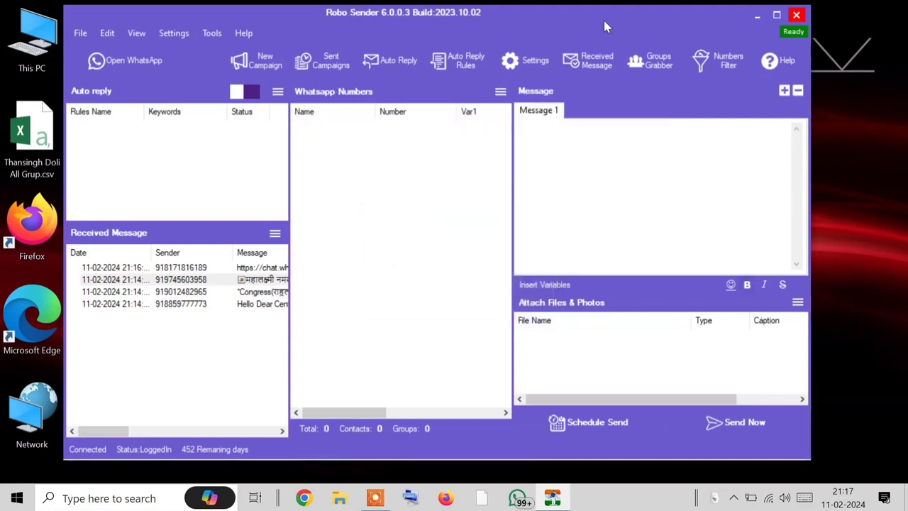
Step: Fetch the joined group in Group Grabber and grab its contact numbers
click(643, 62)
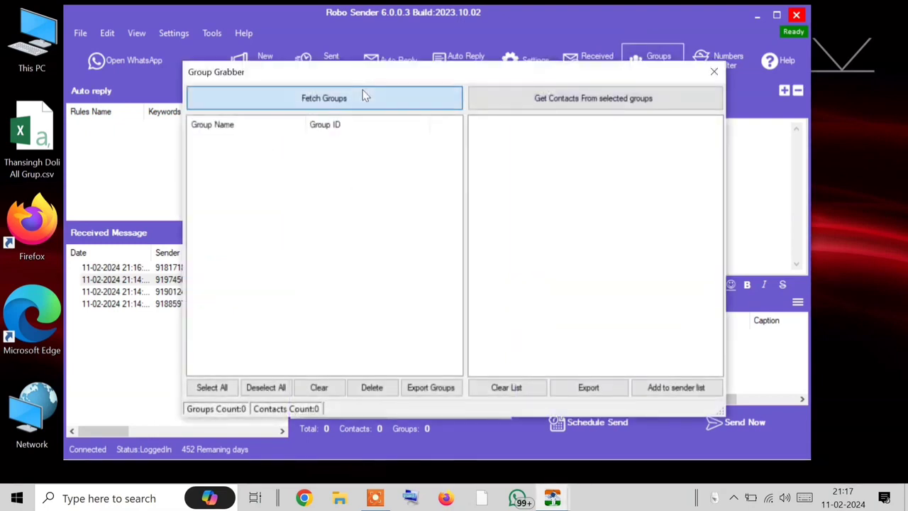
click(363, 97)
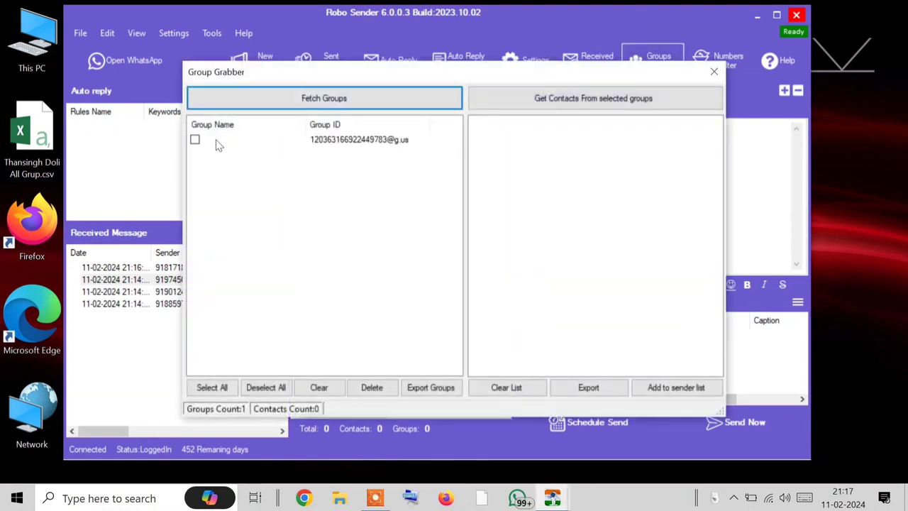
click(195, 140)
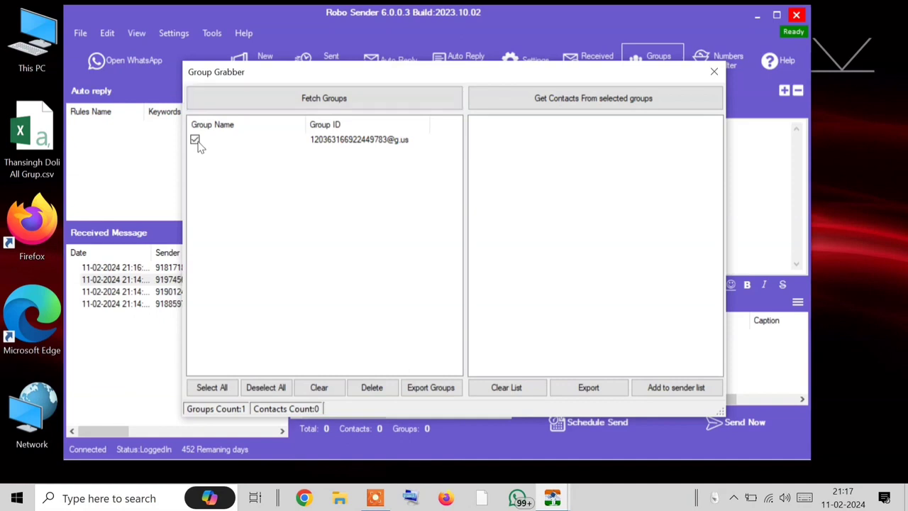
click(640, 100)
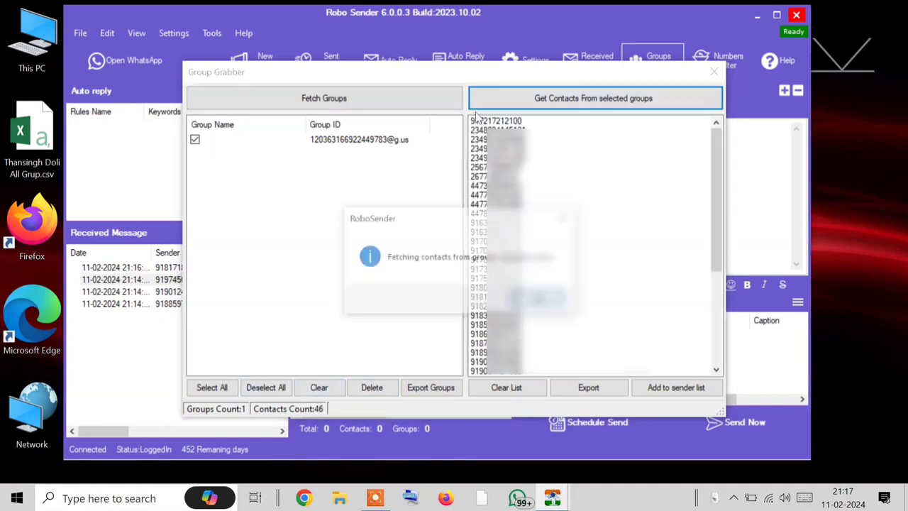
click(521, 122)
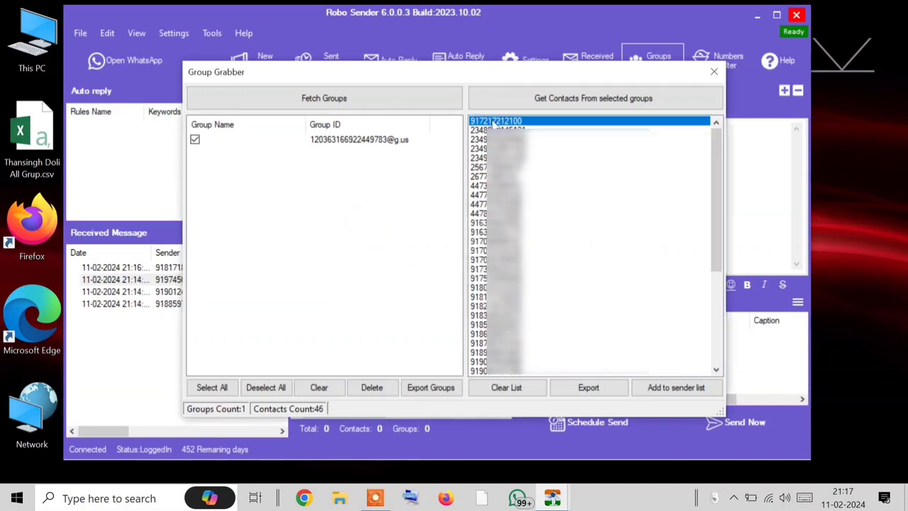
click(494, 131)
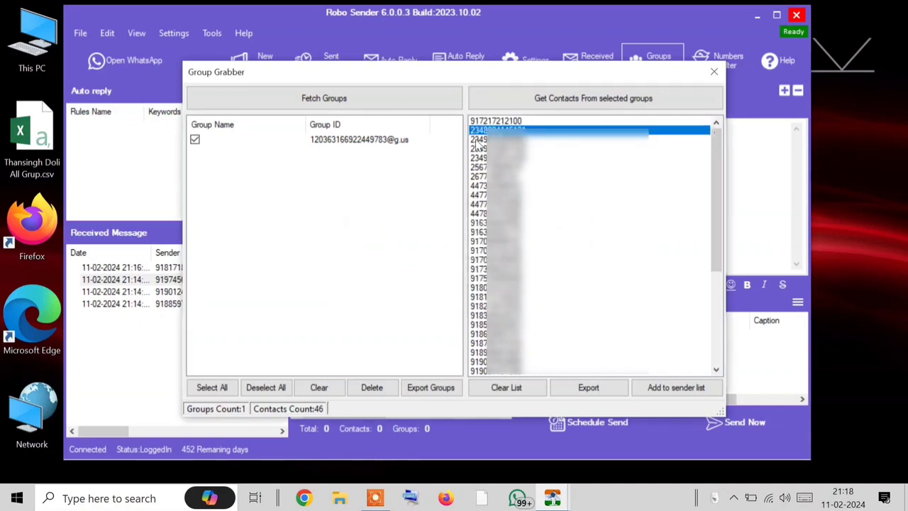
scroll(539, 220, down, 1)
scroll(541, 223, down, 6)
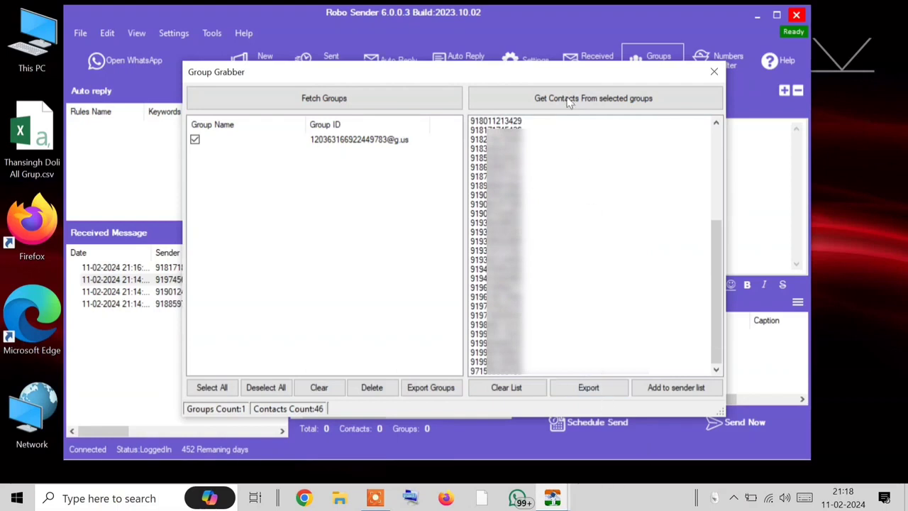
Step: Add the 46 grabbed contacts to the sending numbers list and close Group Grabber
drag(572, 70, 85, 29)
click(166, 348)
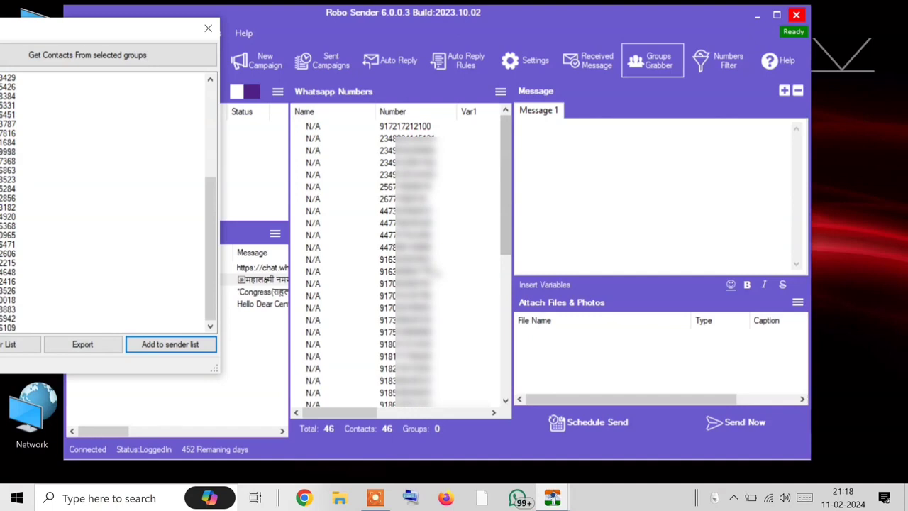
drag(170, 29, 663, 40)
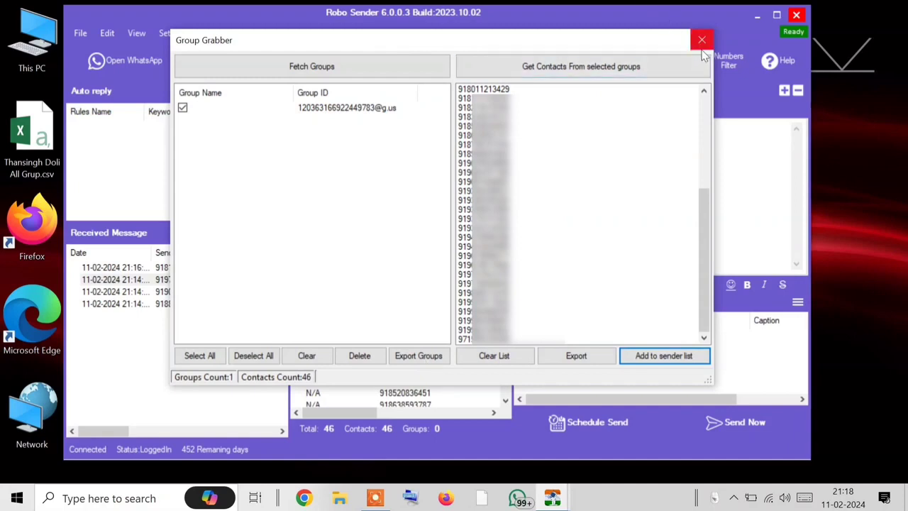
click(326, 108)
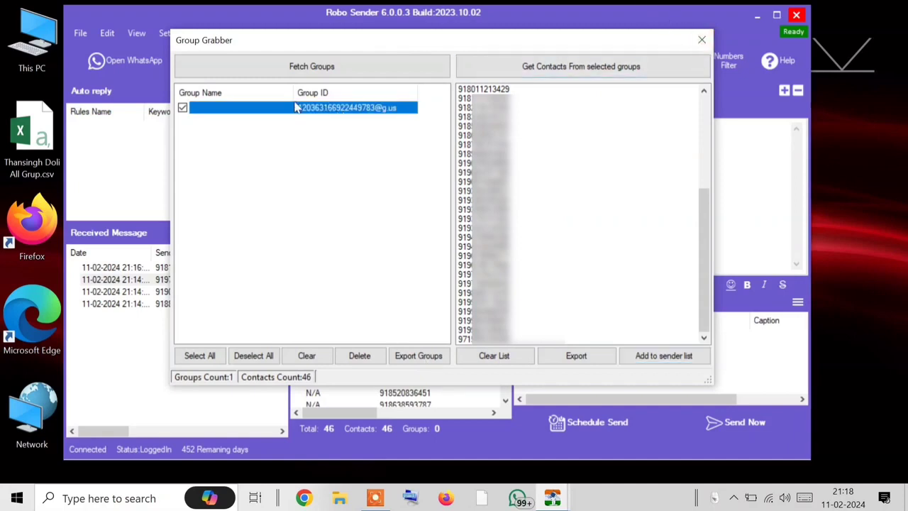
click(702, 40)
click(501, 91)
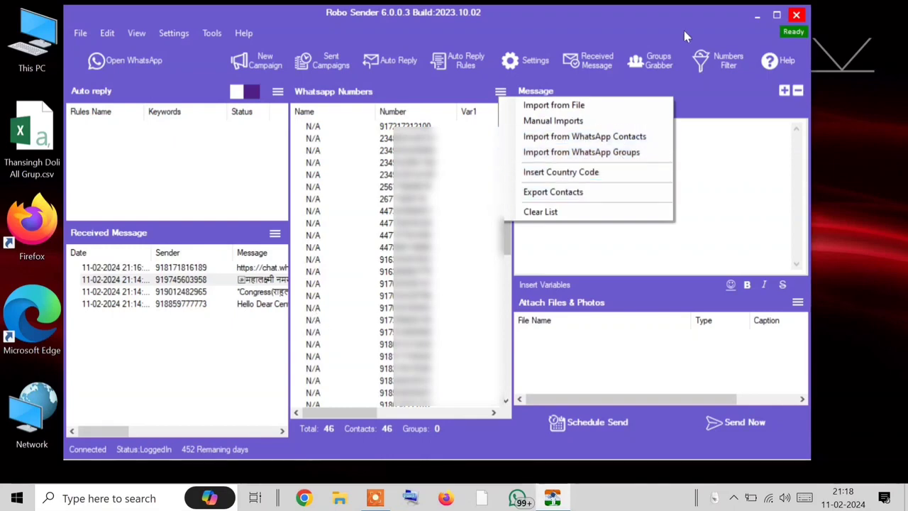
Step: Reopen the Groups Grabber, cancel exporting its grabbed contacts, dismiss the error, and close it
click(651, 71)
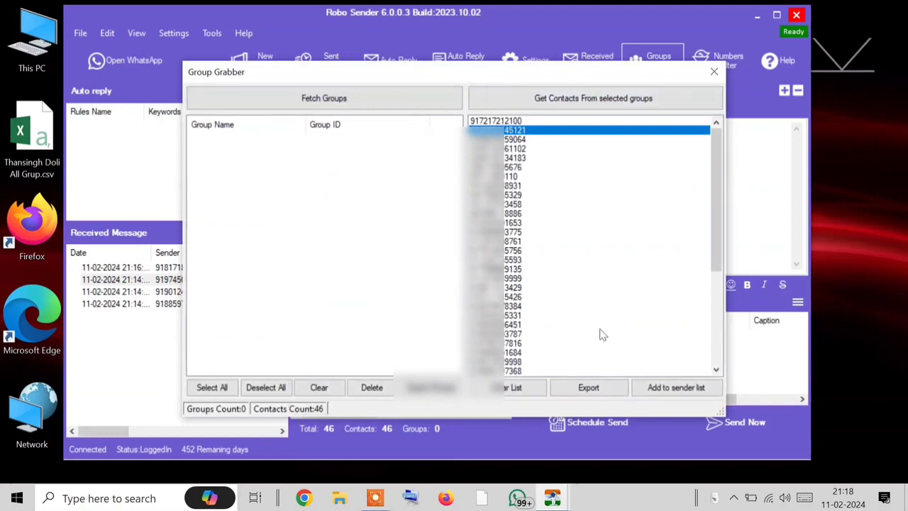
click(583, 390)
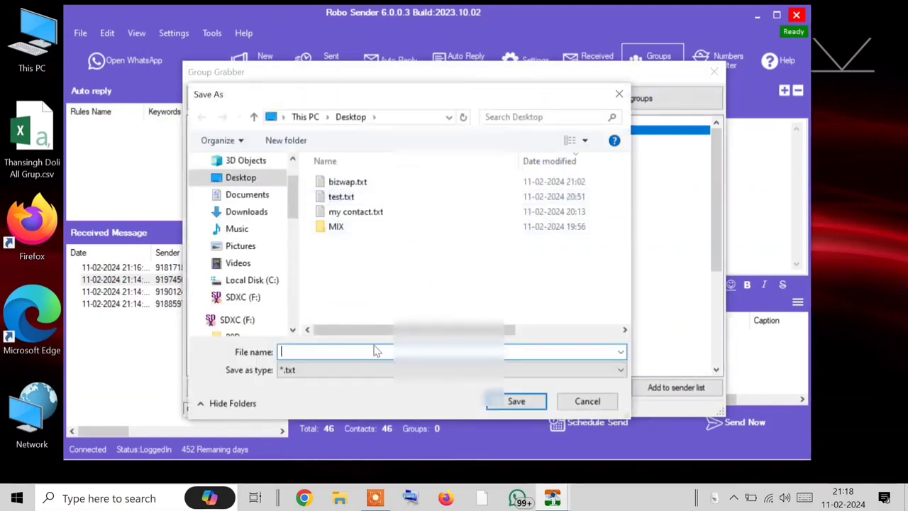
click(603, 401)
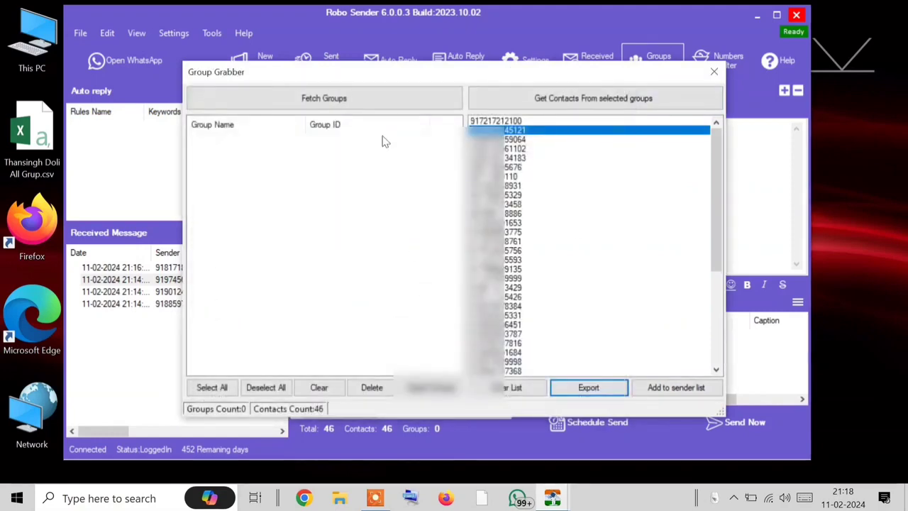
click(502, 281)
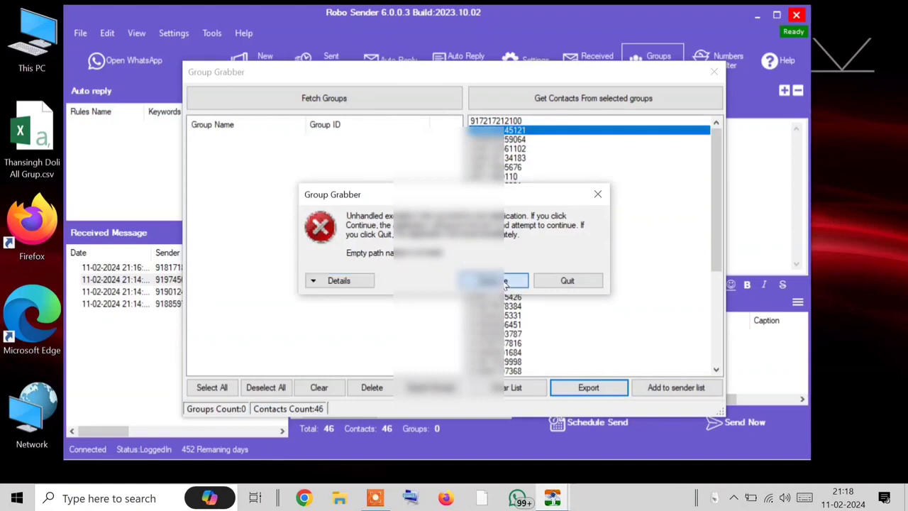
click(713, 71)
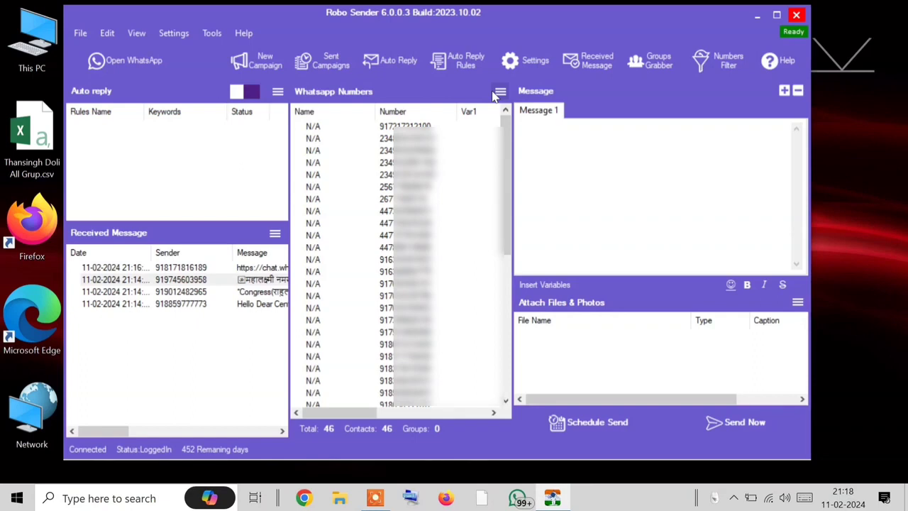
Step: Clear the 46 grabbed contacts from the WhatsApp numbers list, leaving Total 0
click(498, 93)
click(539, 205)
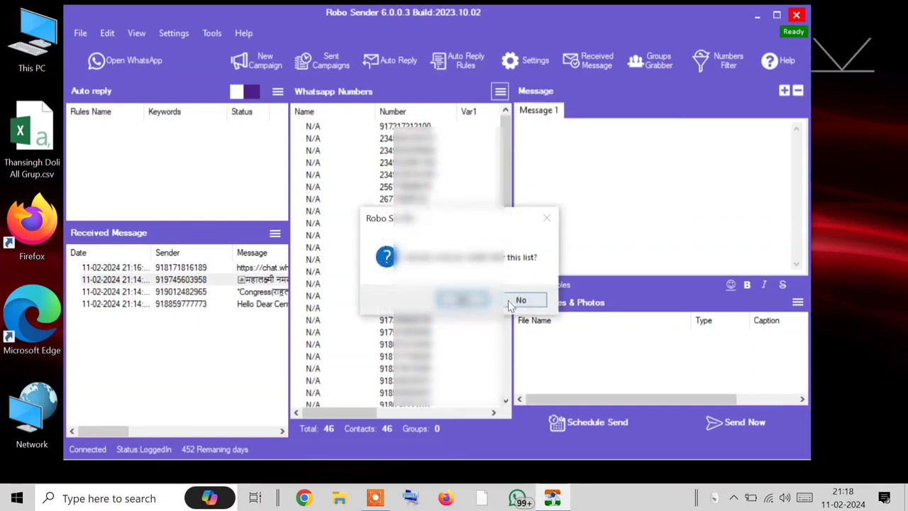
click(461, 300)
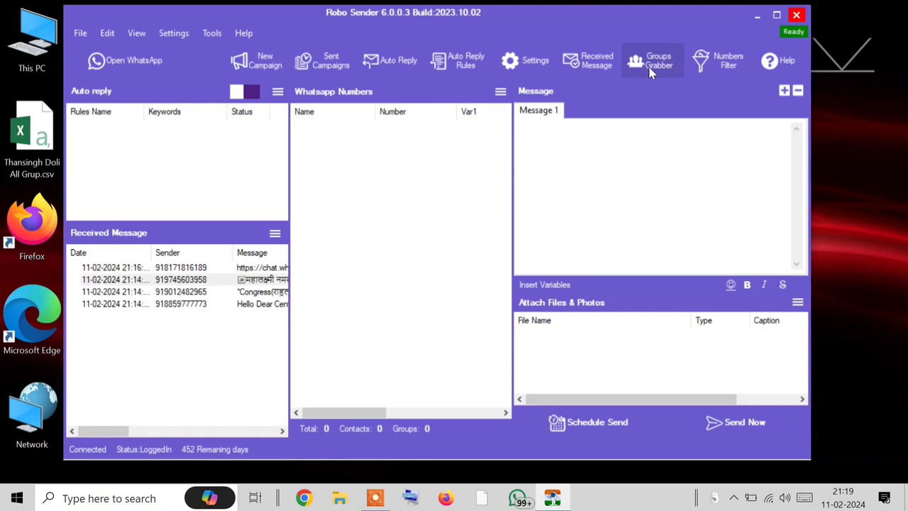
click(274, 234)
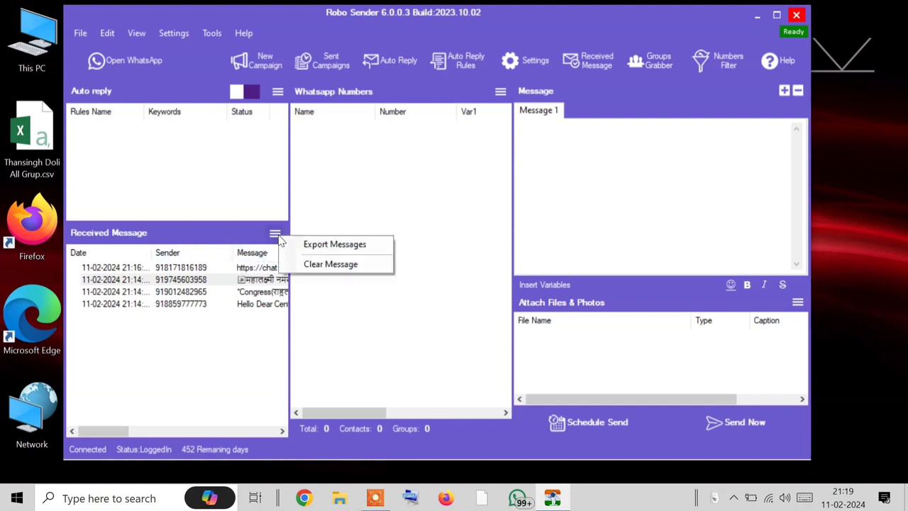
click(379, 187)
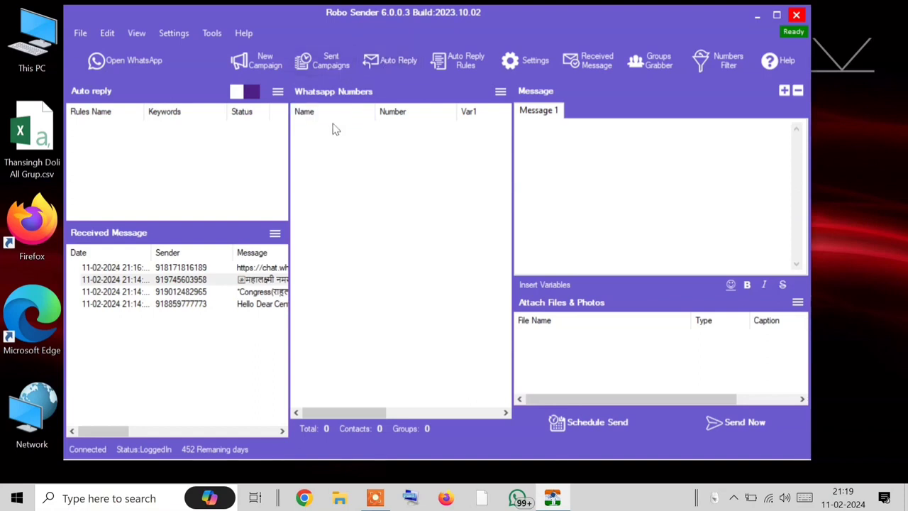
click(307, 63)
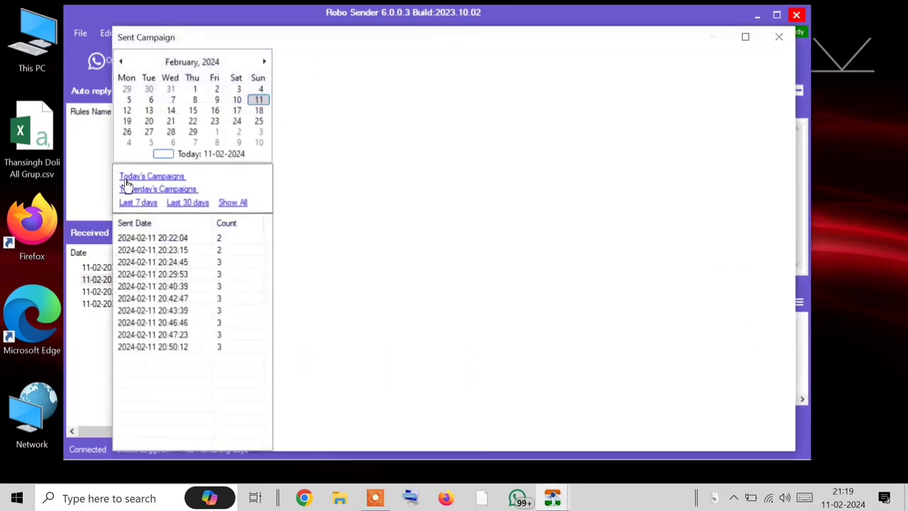
click(176, 239)
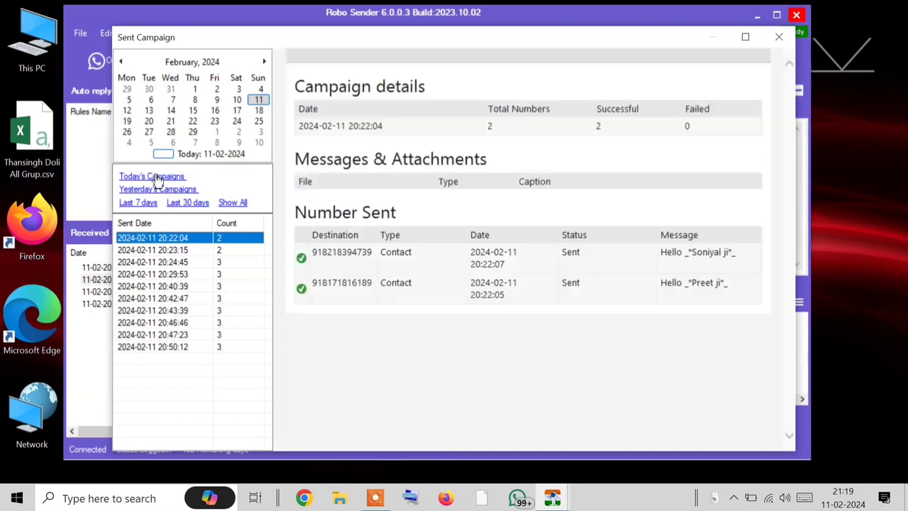
click(153, 262)
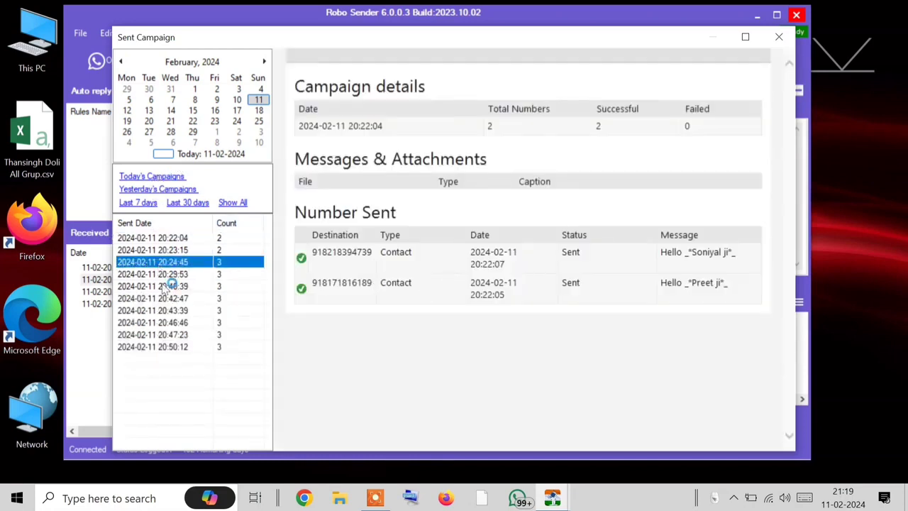
click(174, 311)
click(153, 299)
click(171, 346)
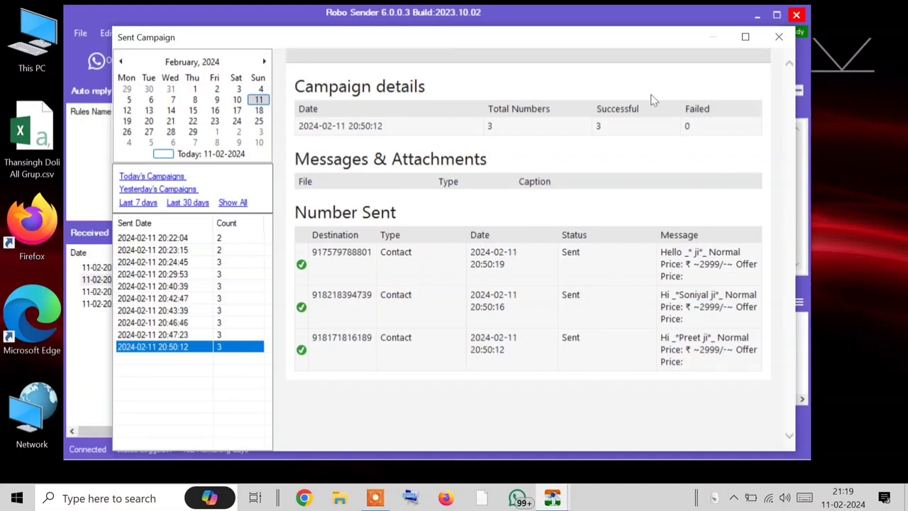
click(779, 37)
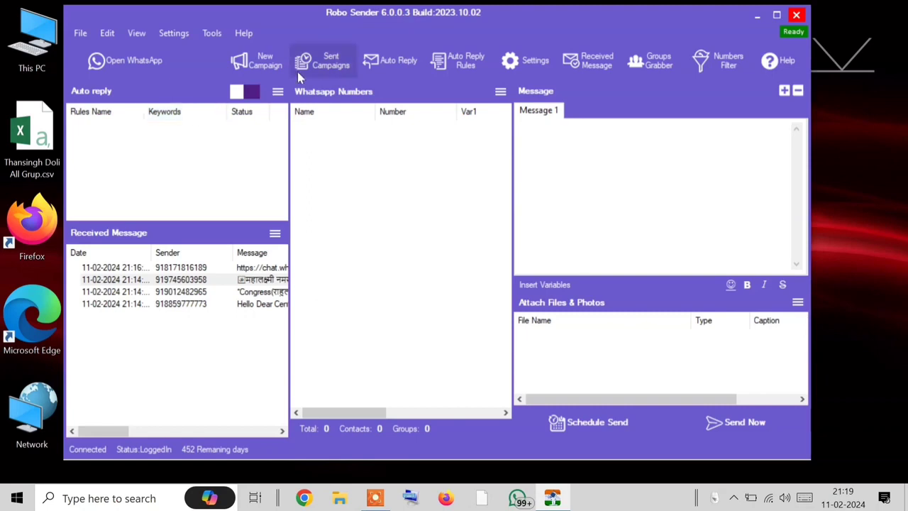
click(299, 71)
click(177, 132)
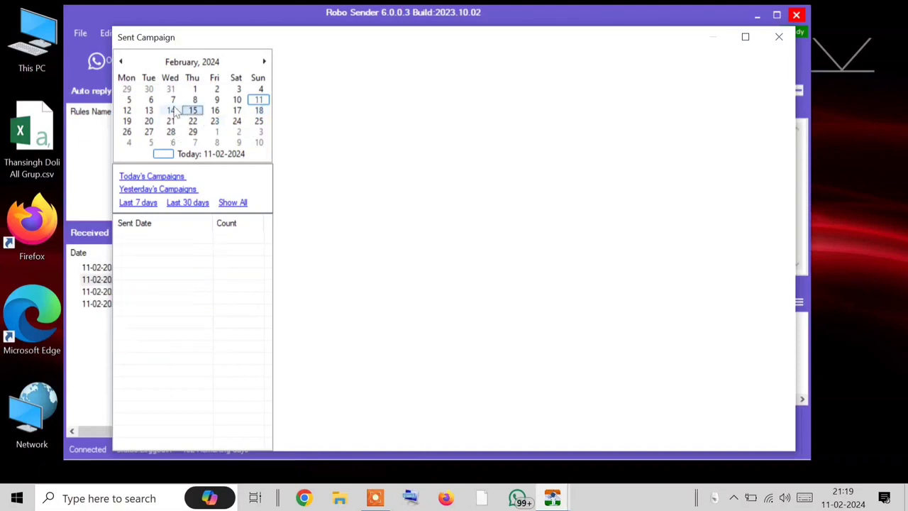
click(163, 177)
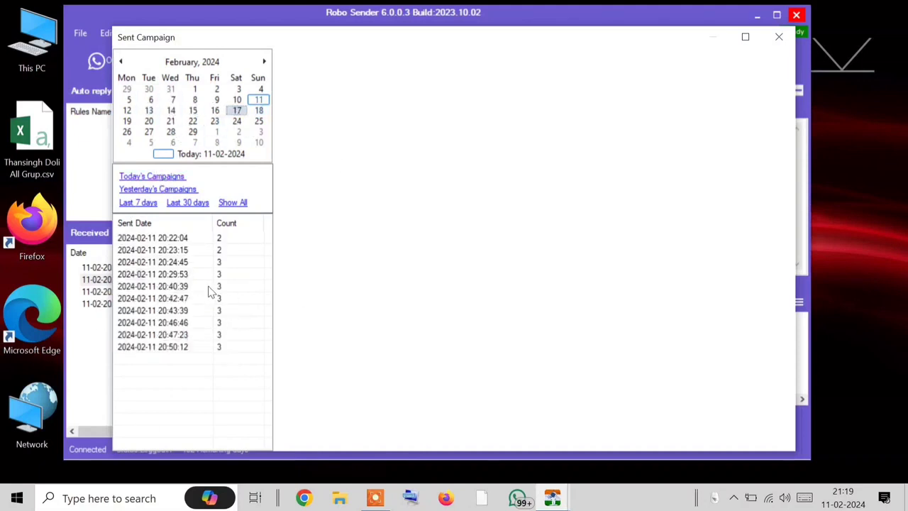
click(213, 287)
click(202, 253)
click(191, 335)
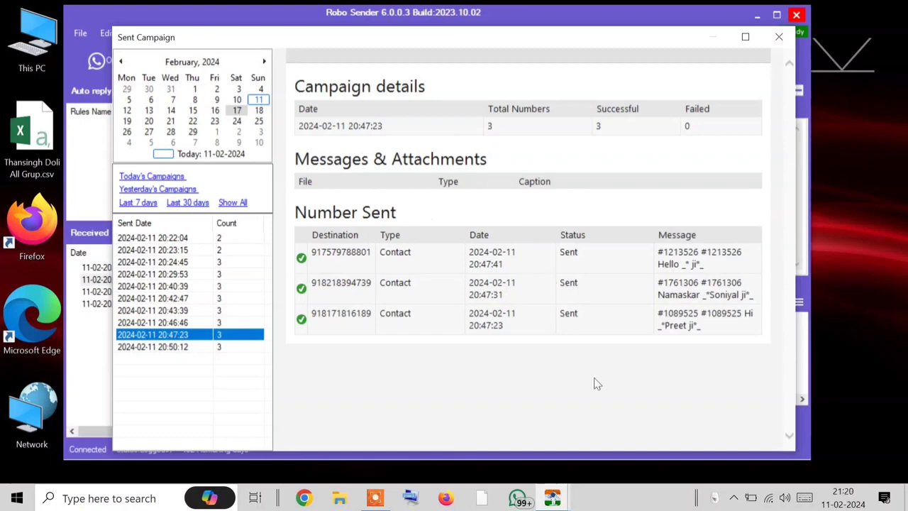
right_click(339, 162)
click(580, 188)
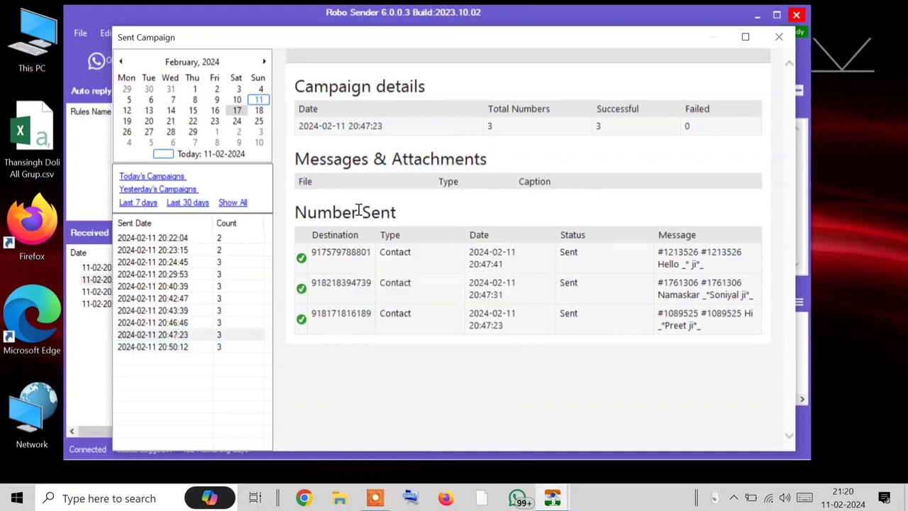
click(780, 37)
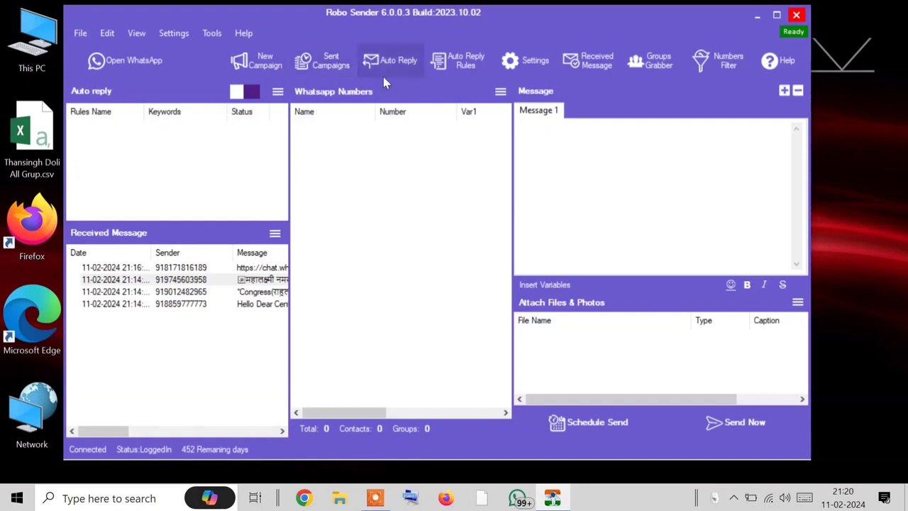
Step: Open the empty AutoReply Message dialog and put the cursor in its Message box
click(365, 71)
click(397, 74)
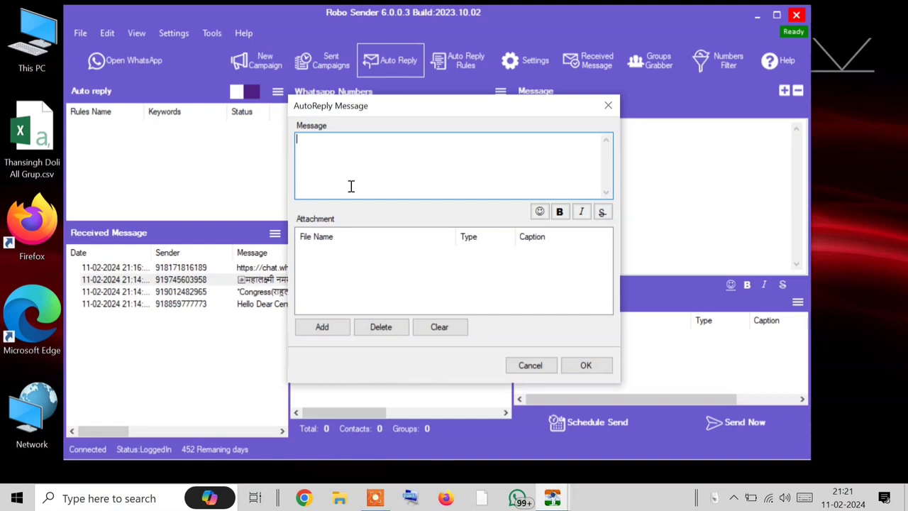
Step: Attach the bulk-voice-call.ico image from Pictures as the auto-reply's photo
click(314, 327)
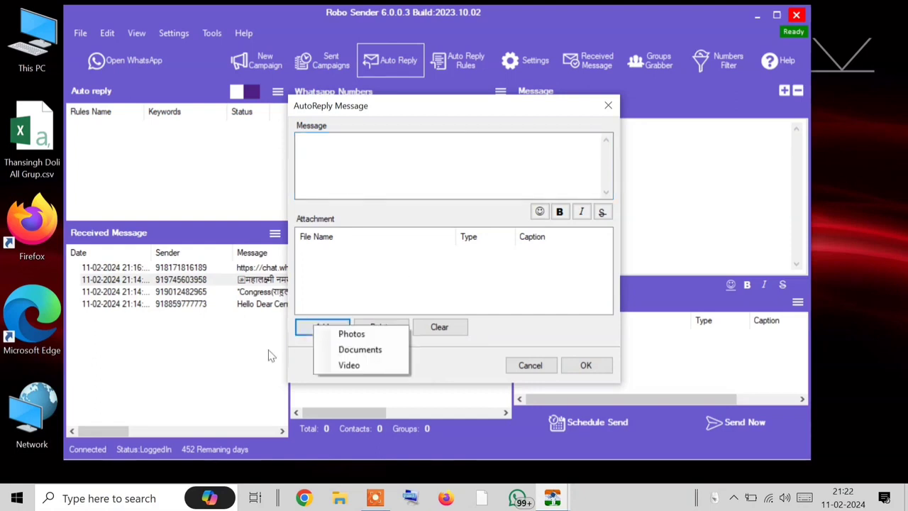
click(351, 333)
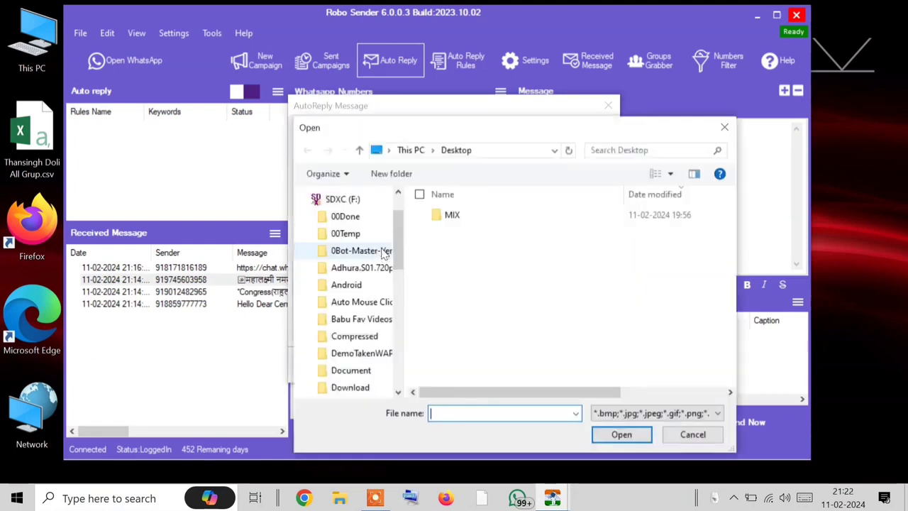
click(346, 279)
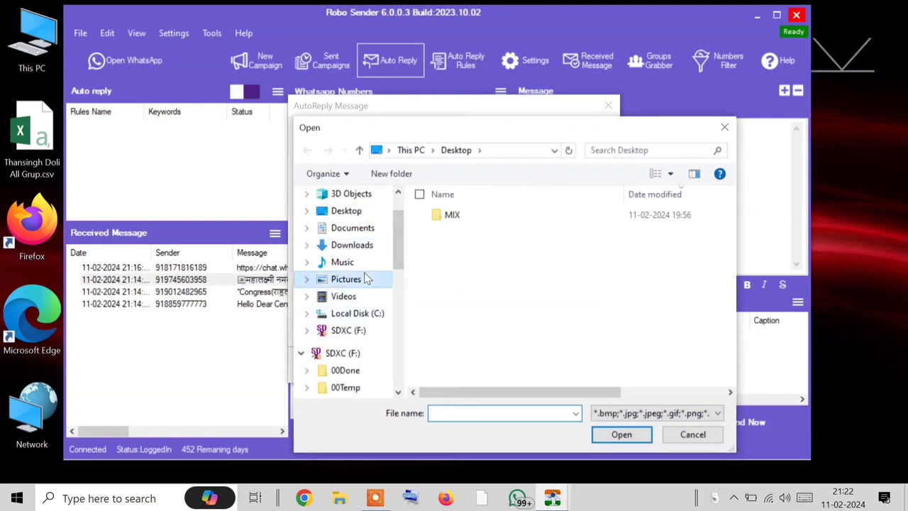
scroll(510, 277, down, 4)
scroll(511, 278, up, 3)
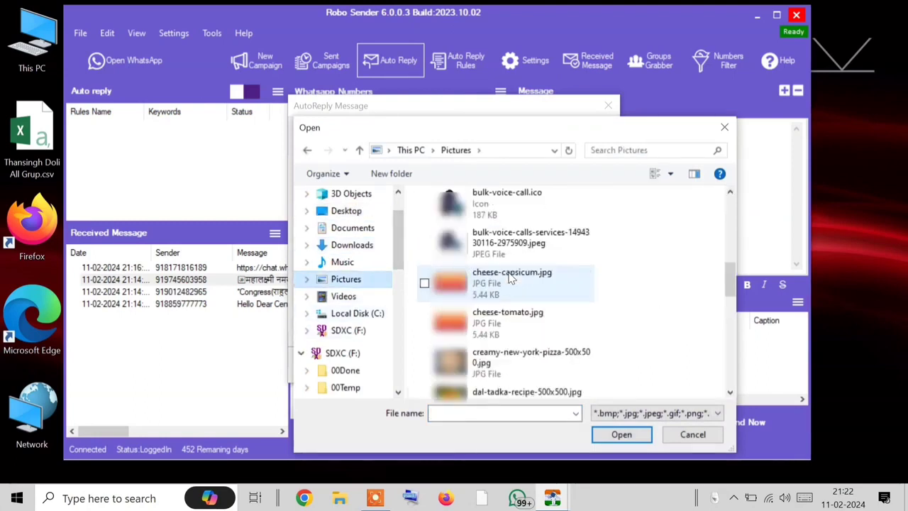
scroll(486, 324, down, 5)
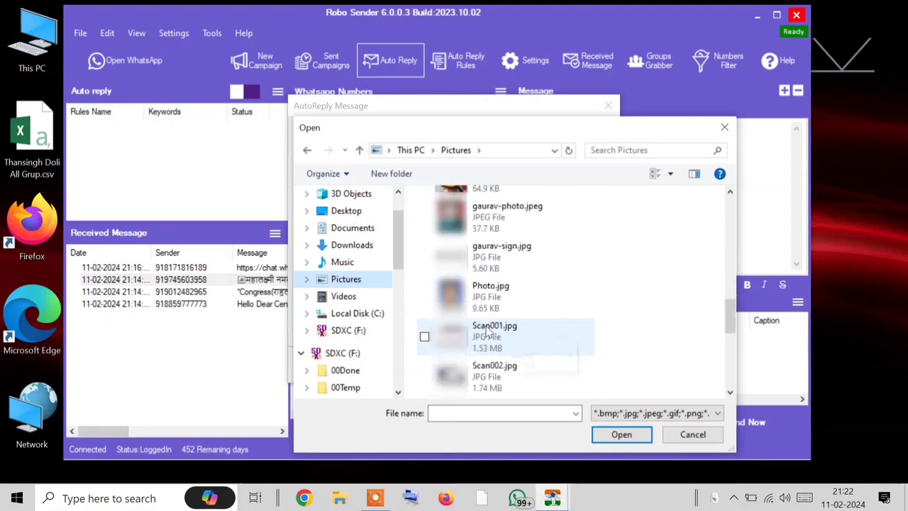
scroll(488, 330, up, 2)
scroll(486, 331, up, 3)
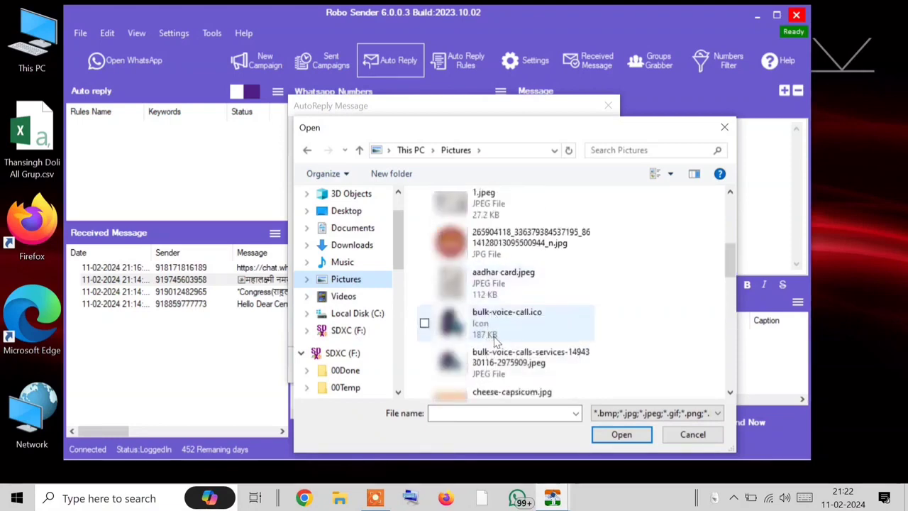
double_click(512, 313)
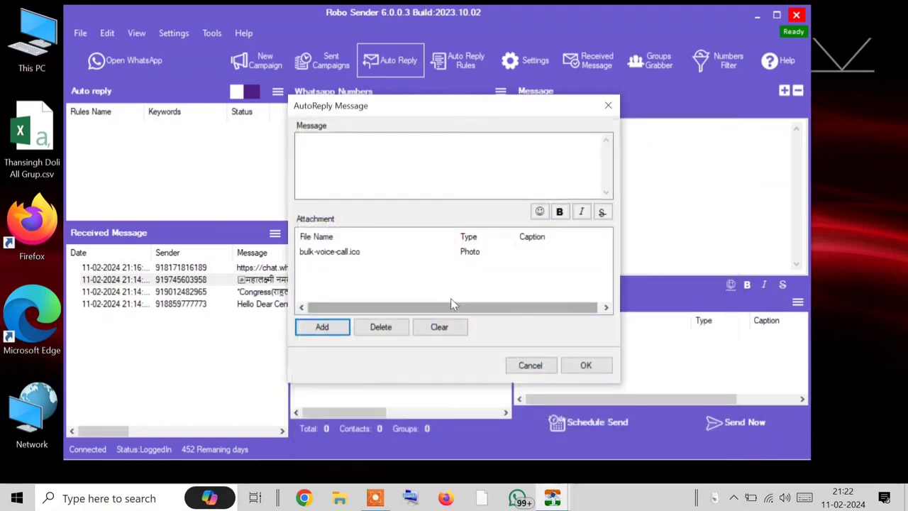
Step: Replace it with the Camera Roll PNG 1_0Y-K7QL6sd78TGvkHIGU6A.png and save the auto-reply message
right_click(347, 260)
click(386, 281)
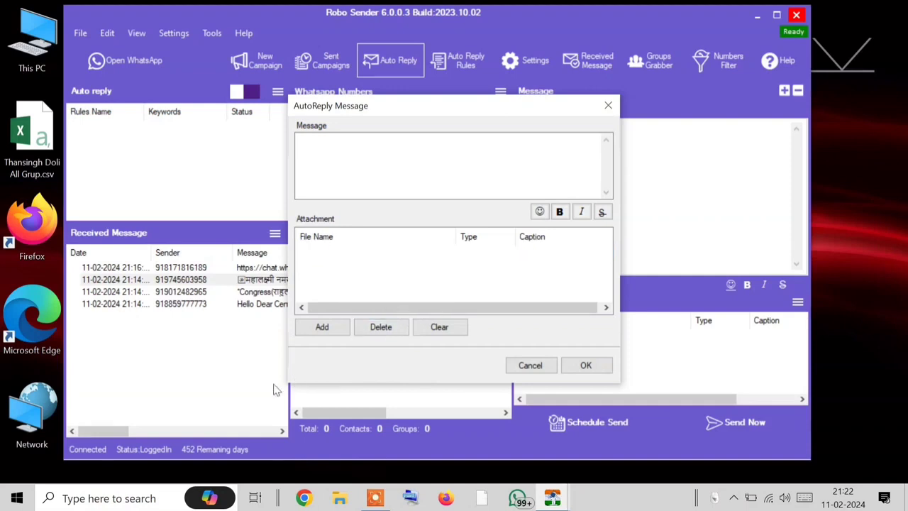
click(322, 328)
click(404, 336)
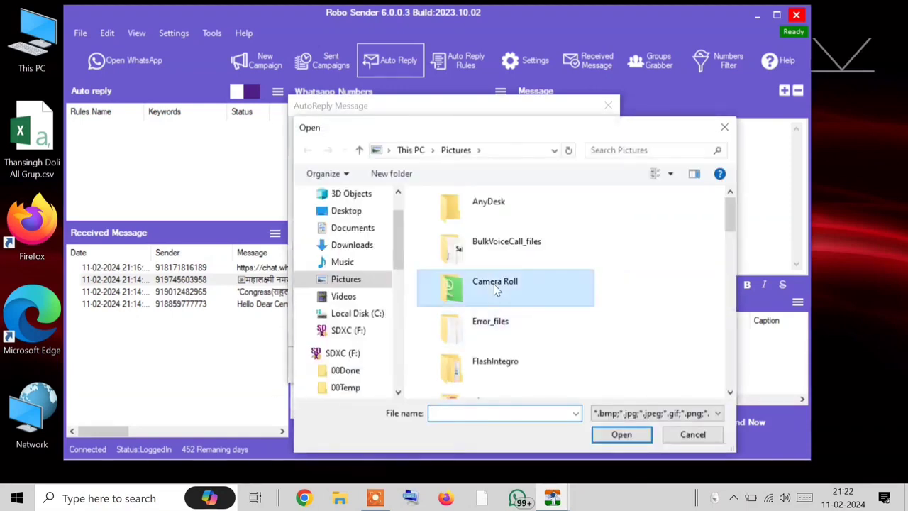
double_click(489, 301)
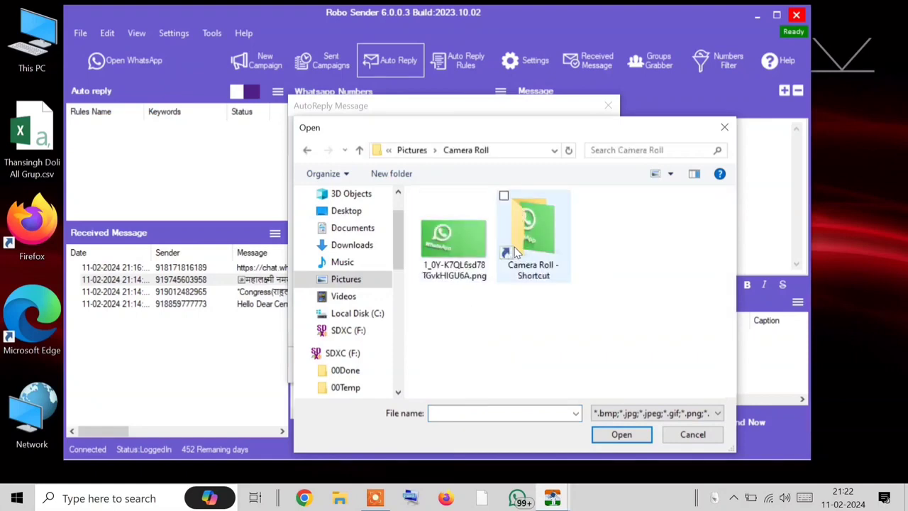
click(457, 241)
click(599, 432)
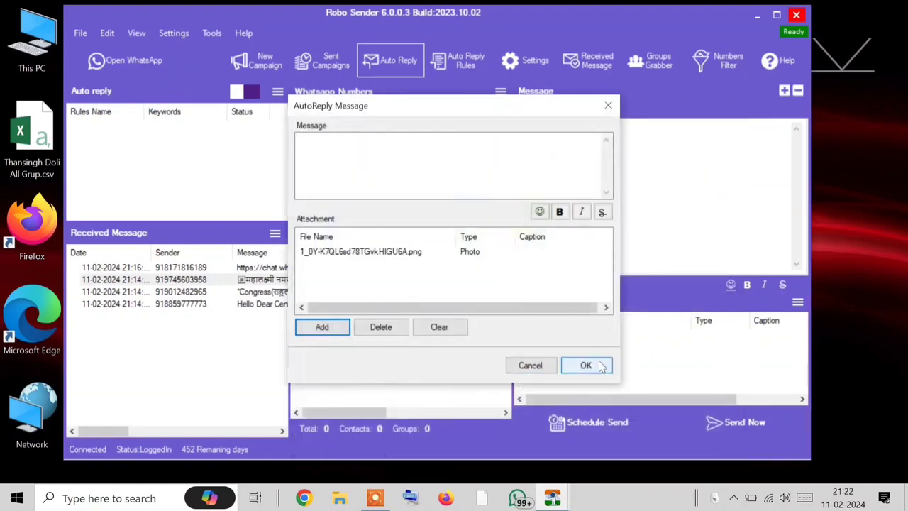
click(596, 366)
Step: Open WhatsApp and exit the NewEra Leadership UK Pre Launching 2024 group
click(135, 60)
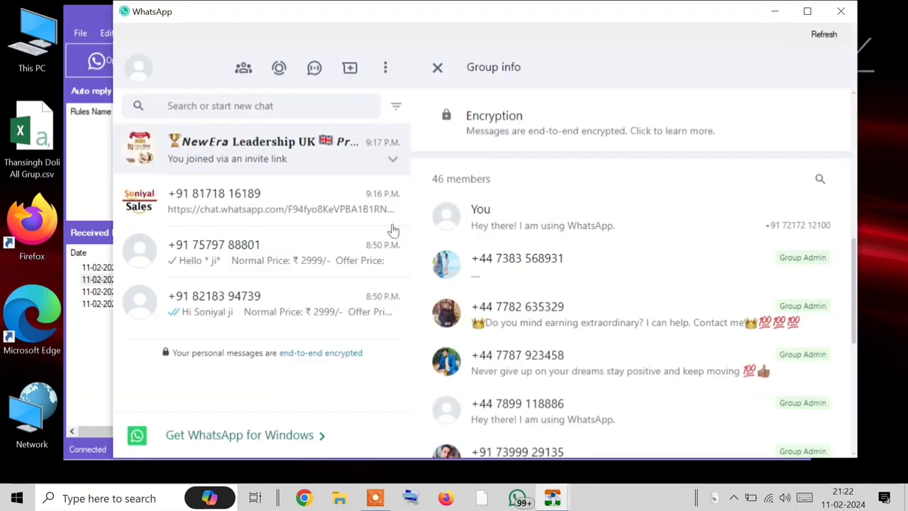
click(247, 210)
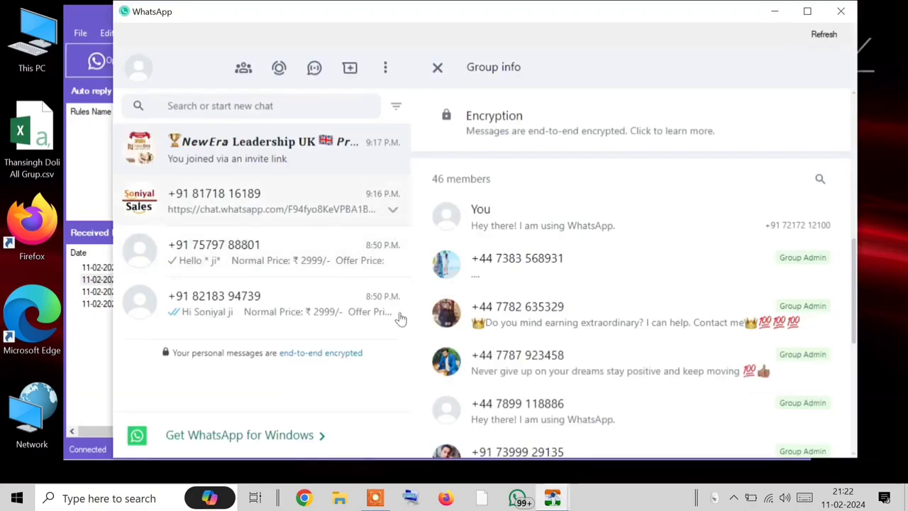
click(217, 254)
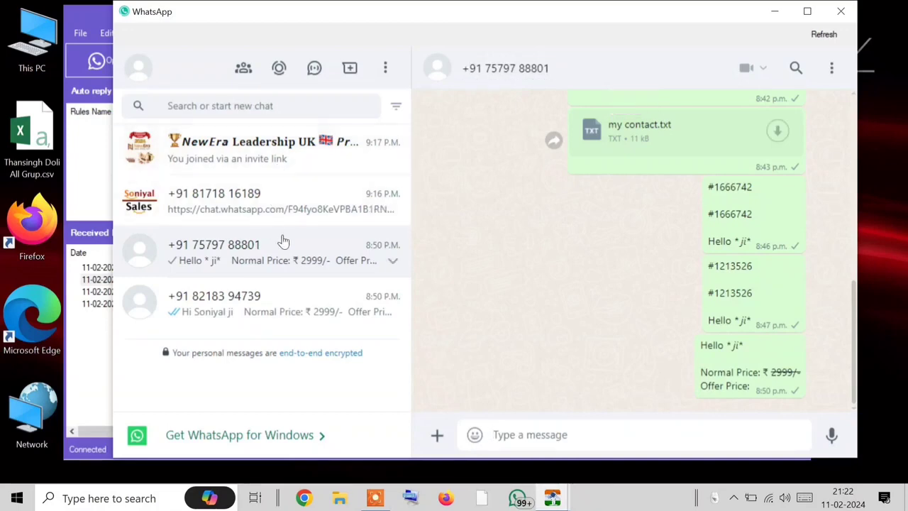
click(390, 152)
click(829, 67)
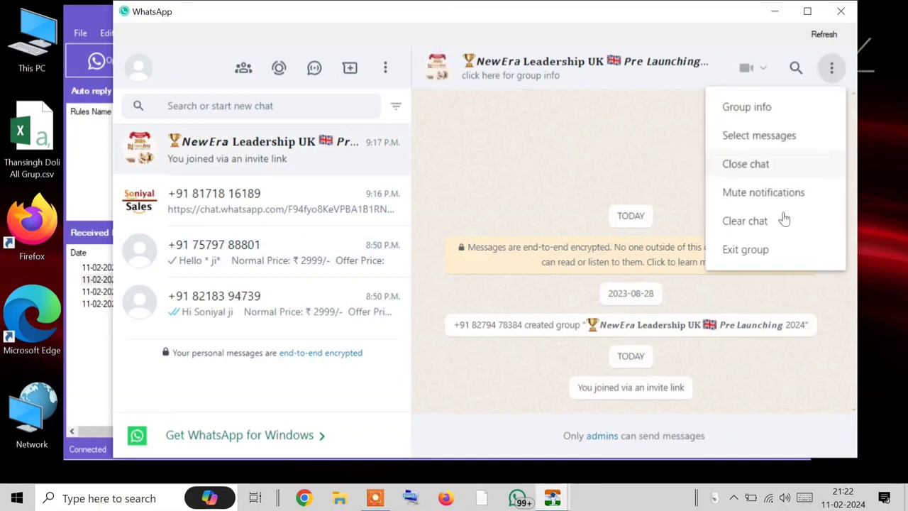
click(745, 250)
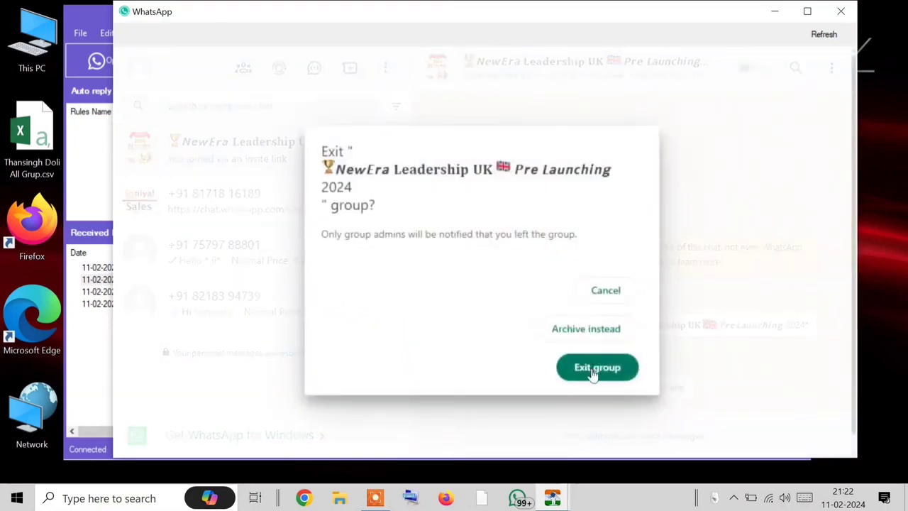
click(596, 376)
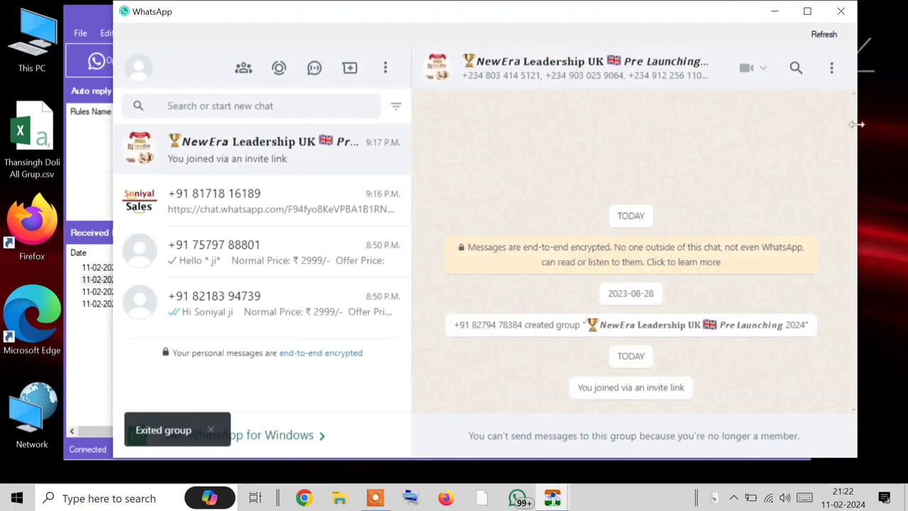
Step: Delete the exited NewEra group from the chat list
click(831, 69)
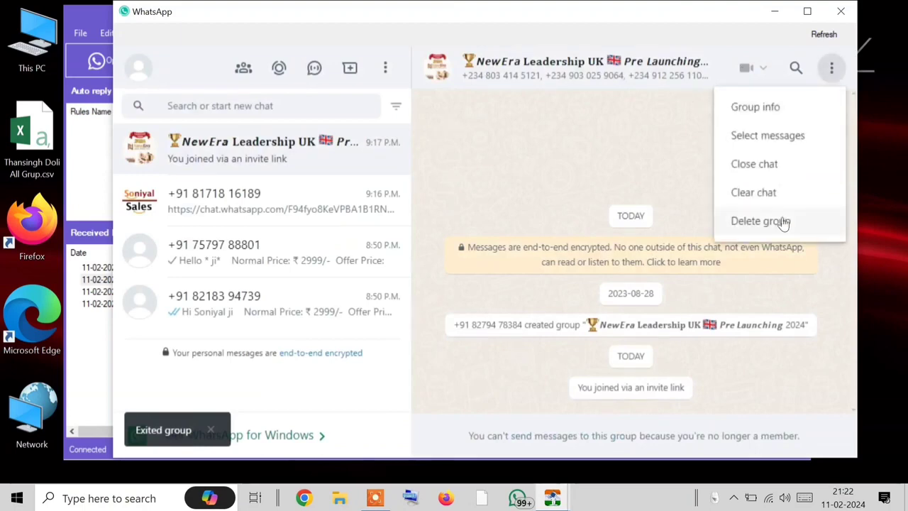
click(767, 231)
click(570, 294)
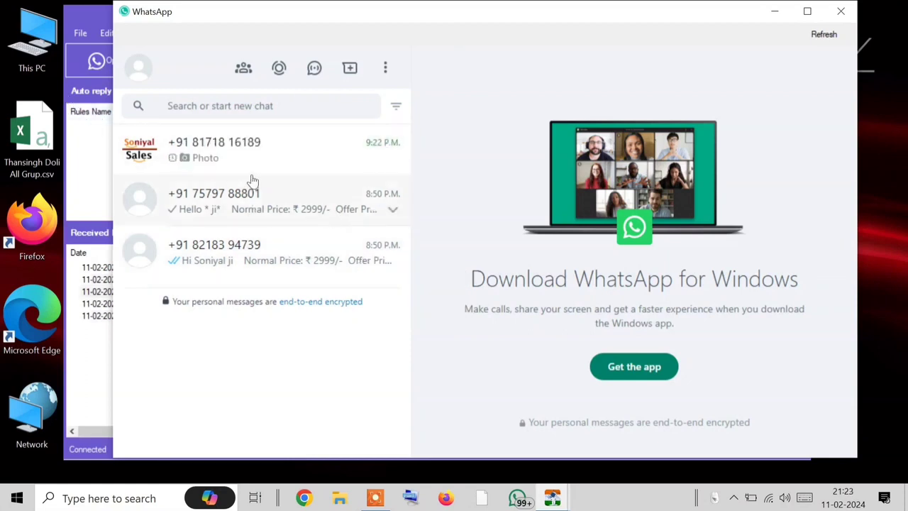
Step: Verify the top chat's 'Hi' received the WhatsApp-logo photo auto-reply, then close WhatsApp
click(238, 153)
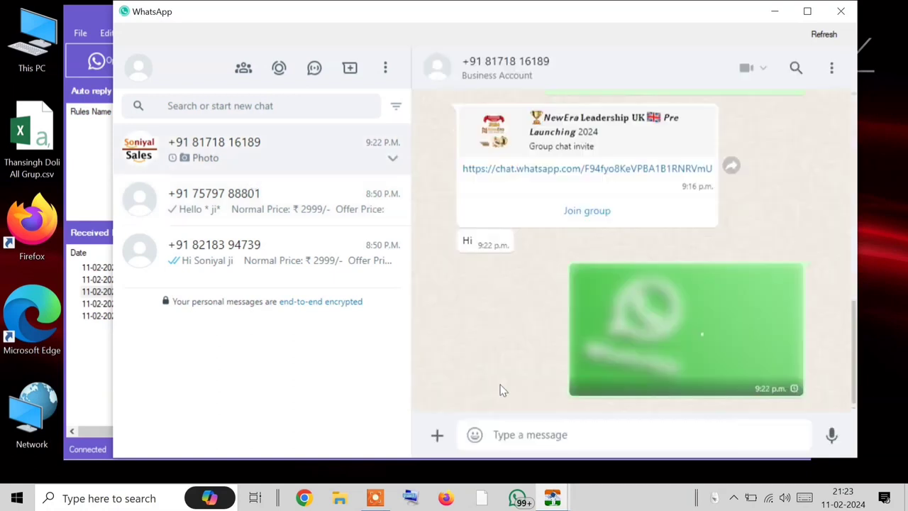
click(277, 207)
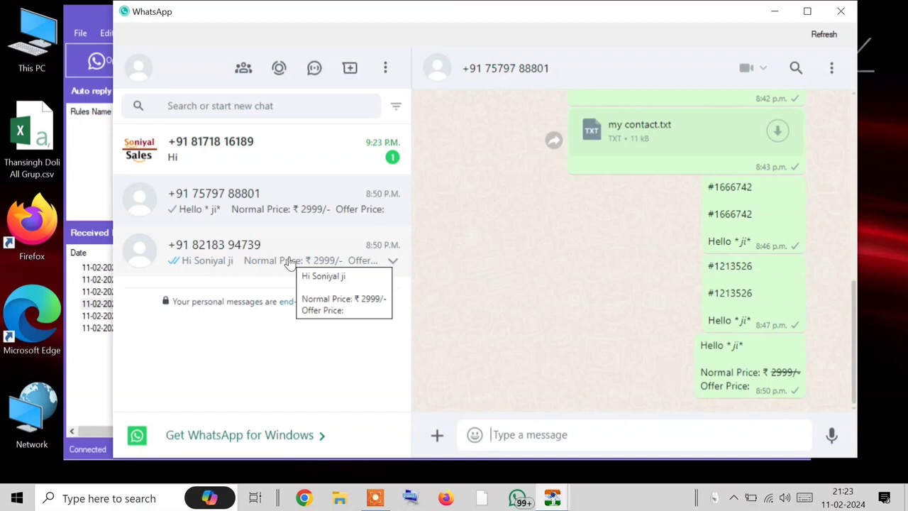
click(265, 157)
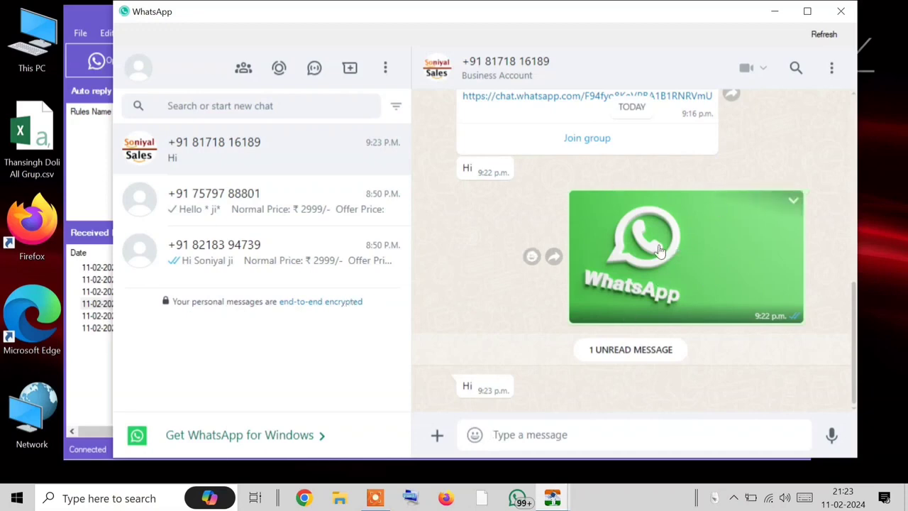
click(841, 11)
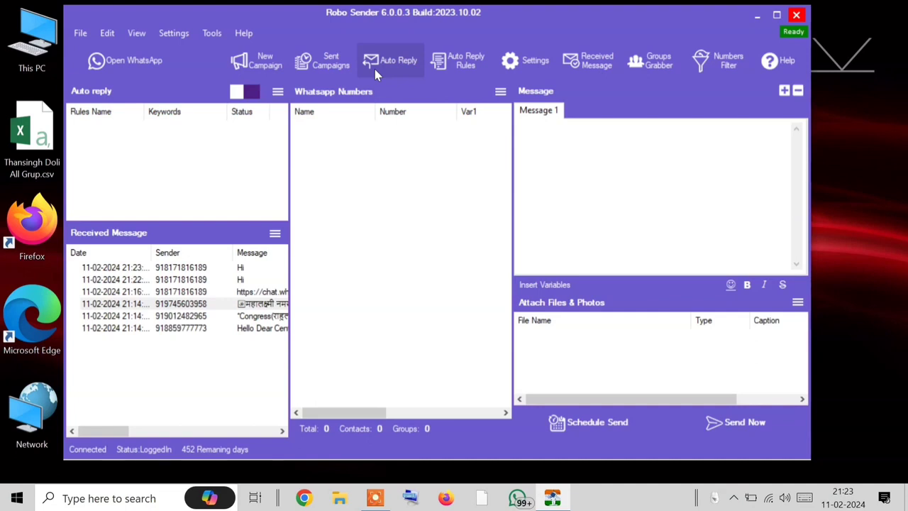
Step: Start a new auto-reply rule named 'menu wale' with trigger keyword 'menu'
click(465, 62)
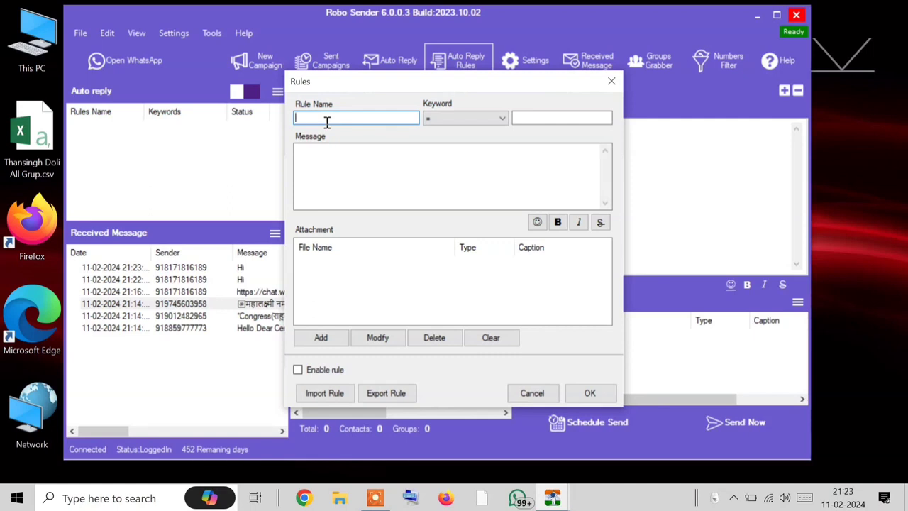
text(menu)
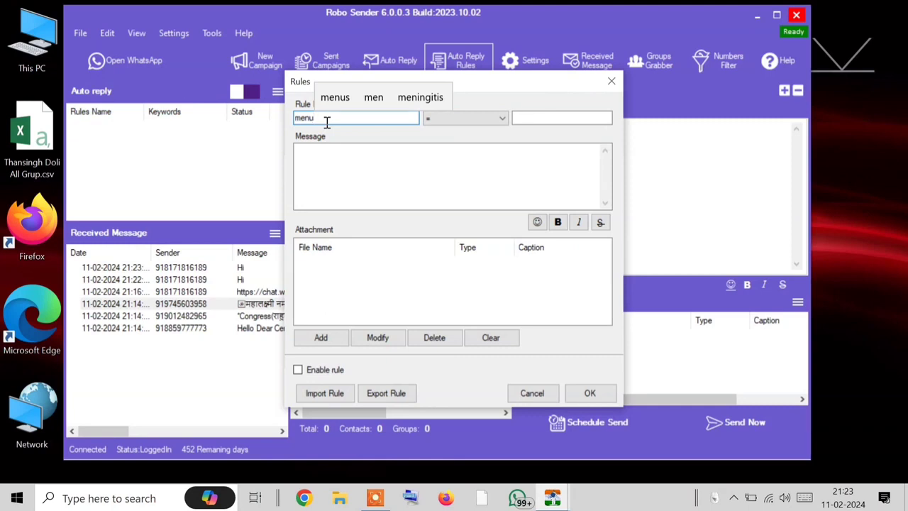
text( wale)
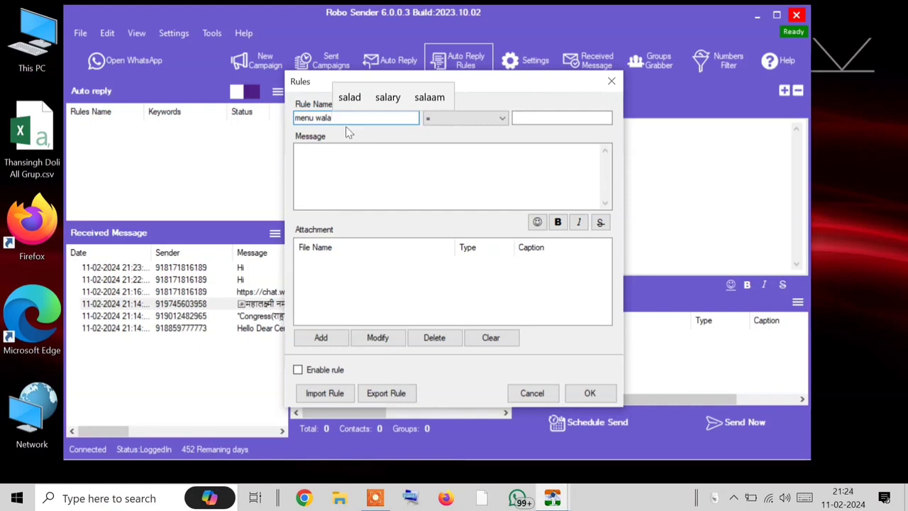
click(451, 117)
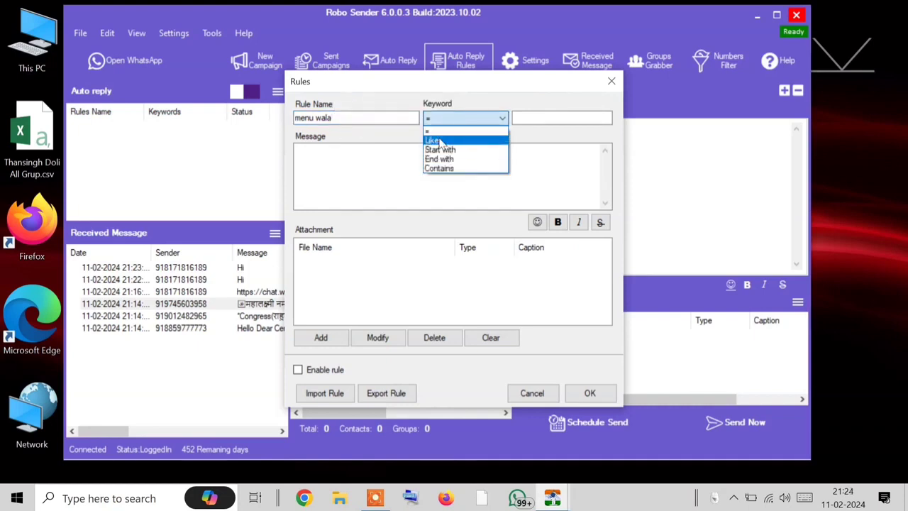
click(438, 132)
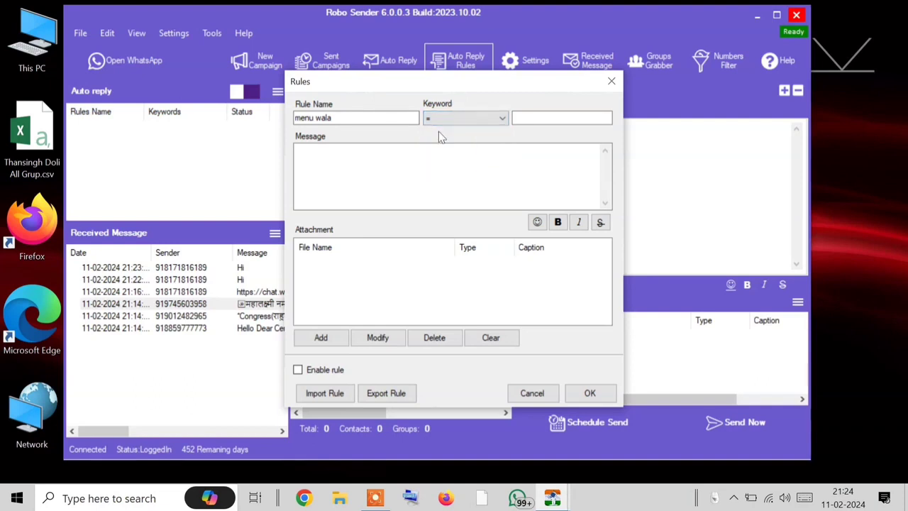
click(542, 120)
text(menu)
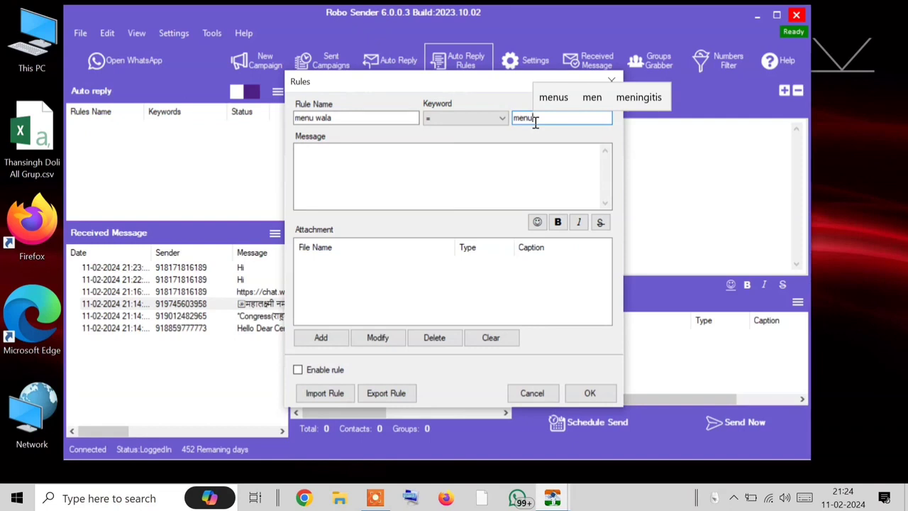
Step: Change the keyword match type to Contains
double_click(533, 120)
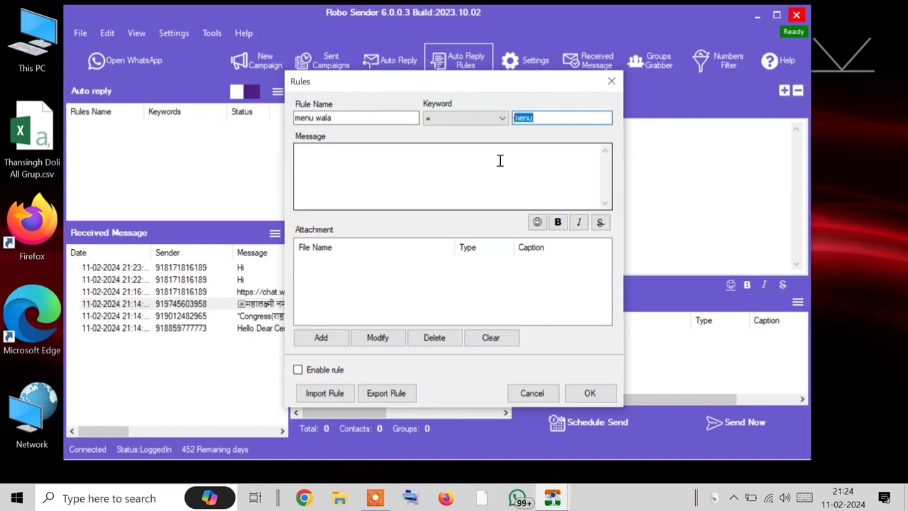
click(382, 157)
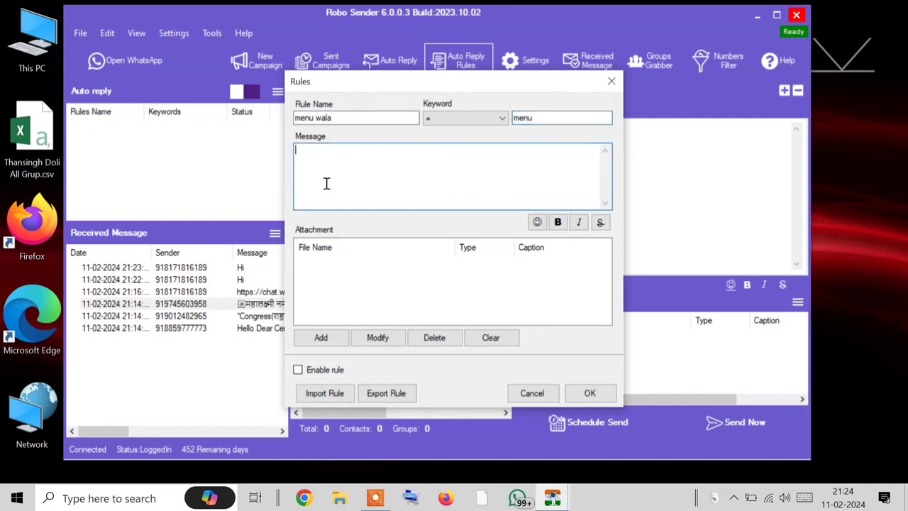
click(481, 118)
click(447, 171)
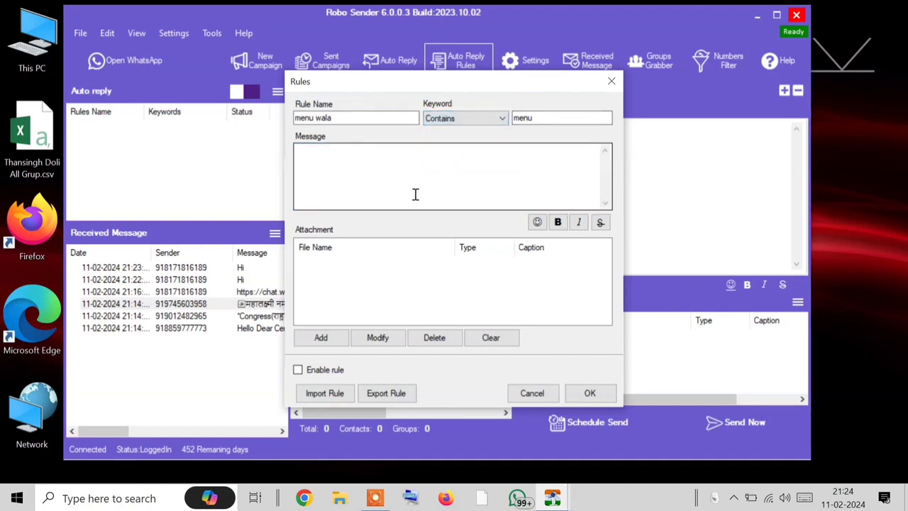
Step: Draft the rule's reply message as 'menu bhejo'
click(416, 194)
click(416, 194)
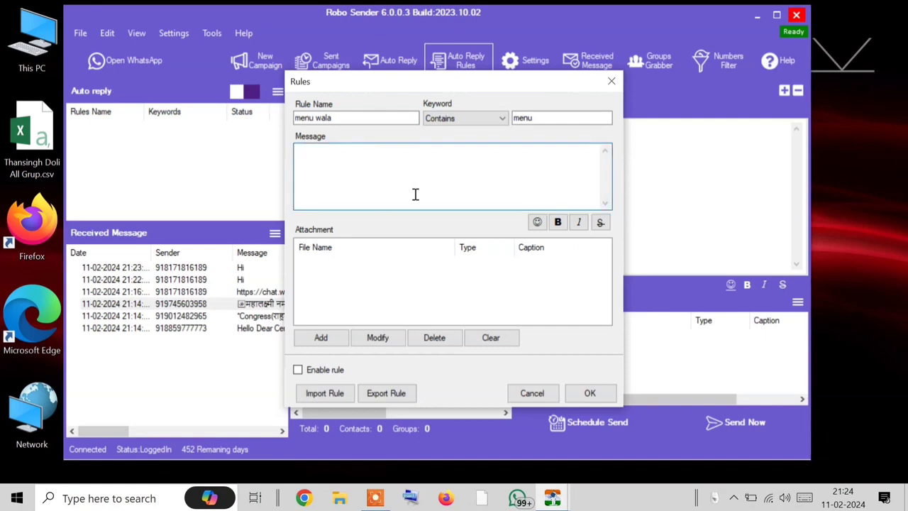
text(MENU)
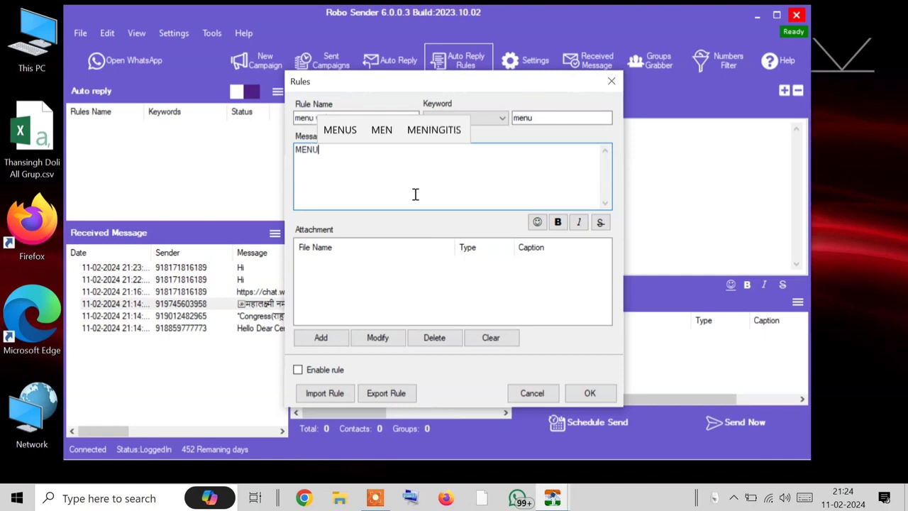
text(Mun)
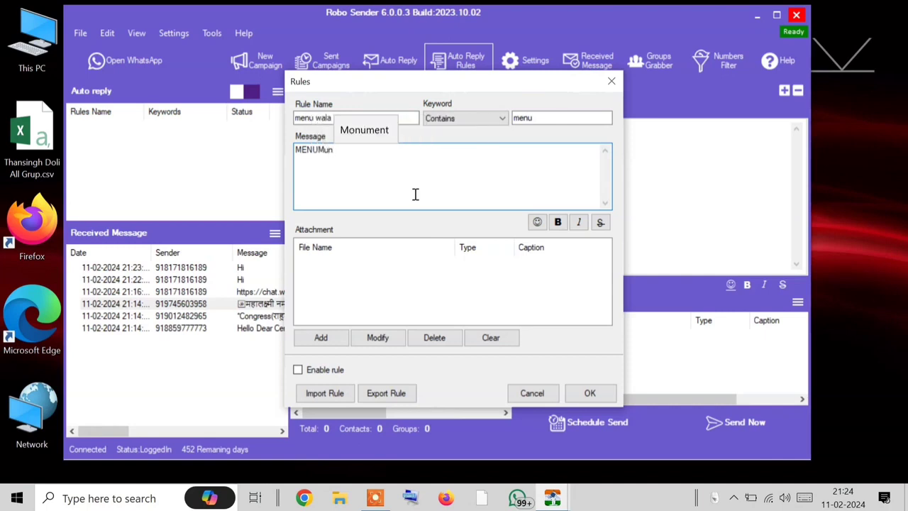
key(BackSpace)
key(BackSpace)
key(BackSpace)
key(BackSpace)
key(BackSpace)
key(BackSpace)
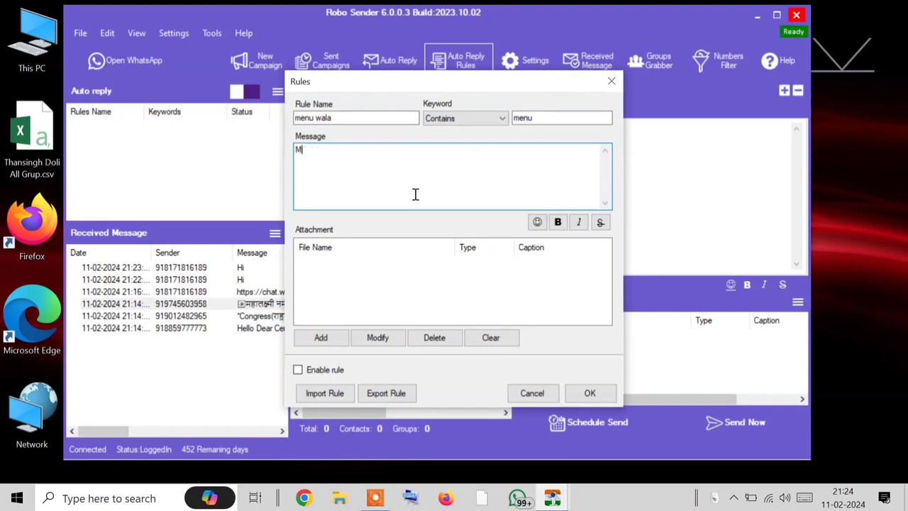
text(eN)
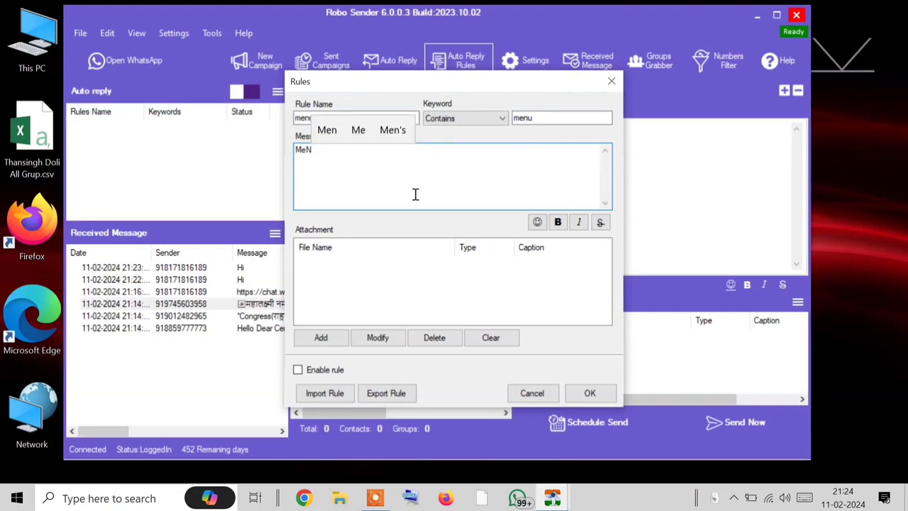
text(U)
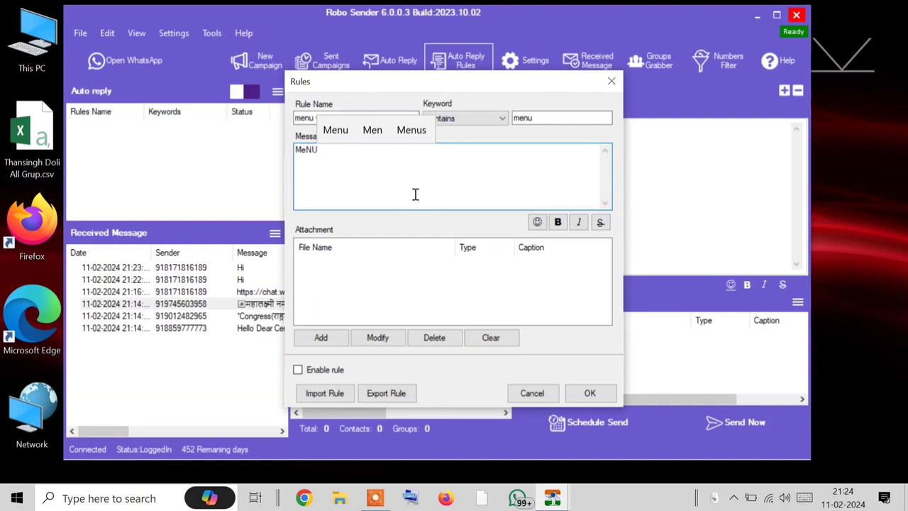
key(BackSpace)
key(BackSpace)
key(BackSpace)
key(BackSpace)
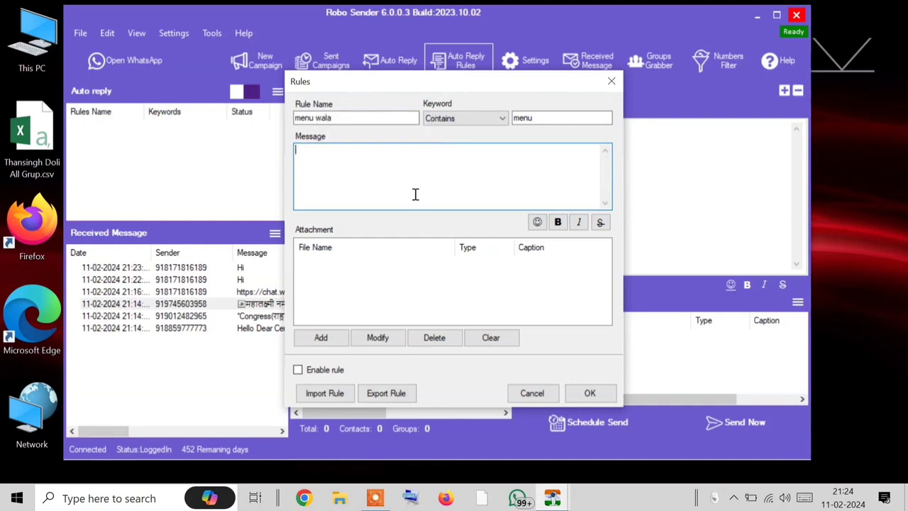
text(menu)
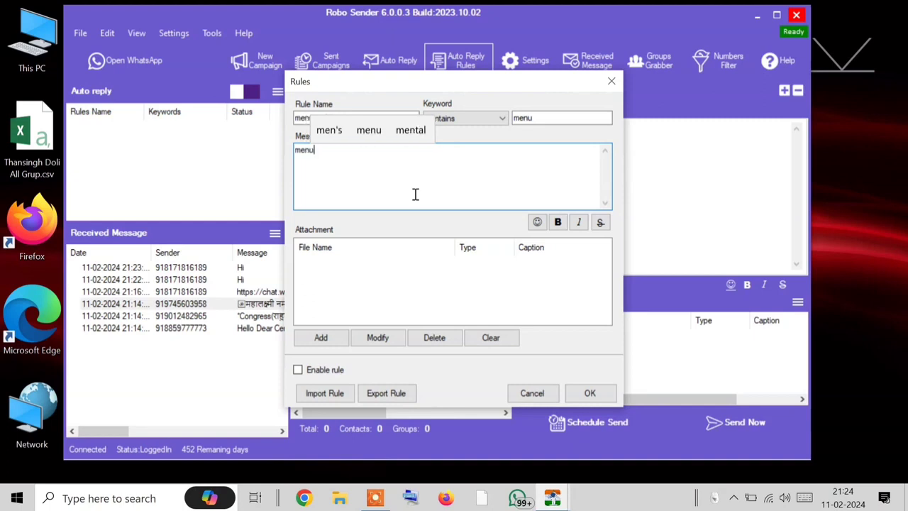
text( bhrj)
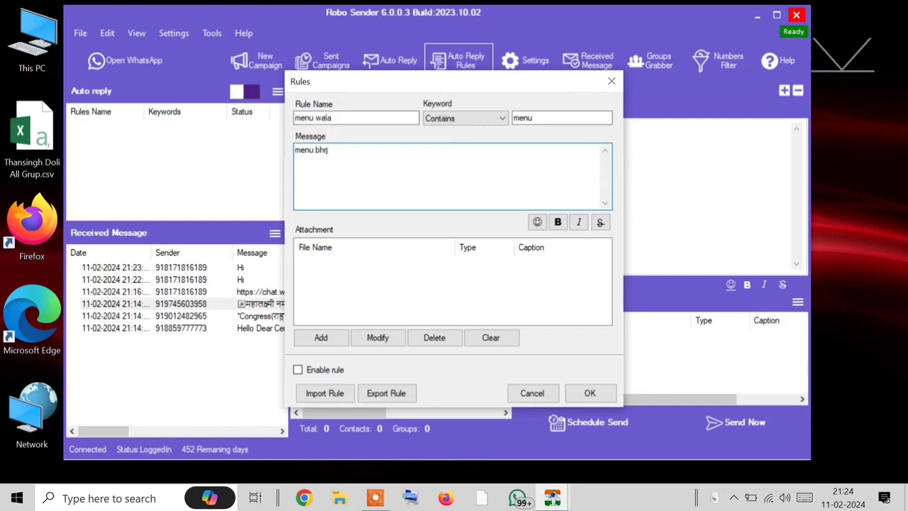
key(BackSpace)
key(BackSpace)
key(BackSpace)
text(ejo)
Step: Replace the draft reply with 'Here is our menu. Check This'
double_click(523, 118)
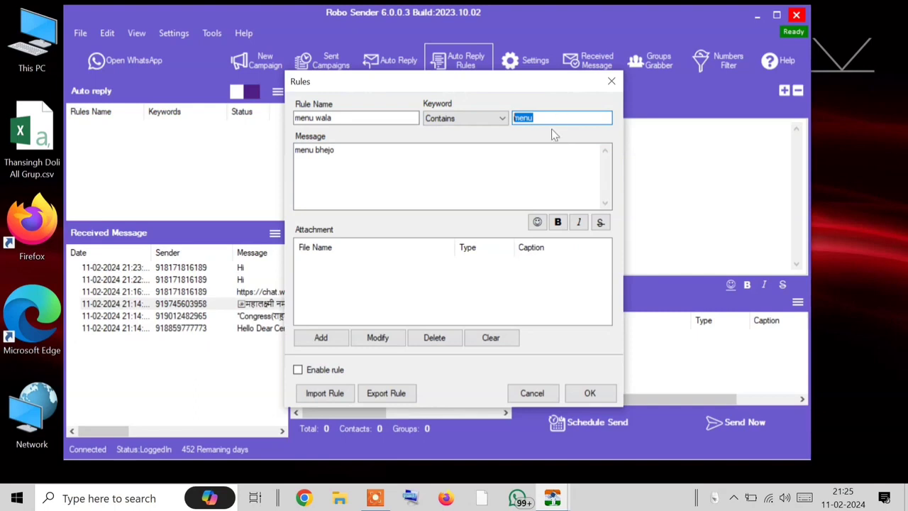
drag(464, 150, 110, 159)
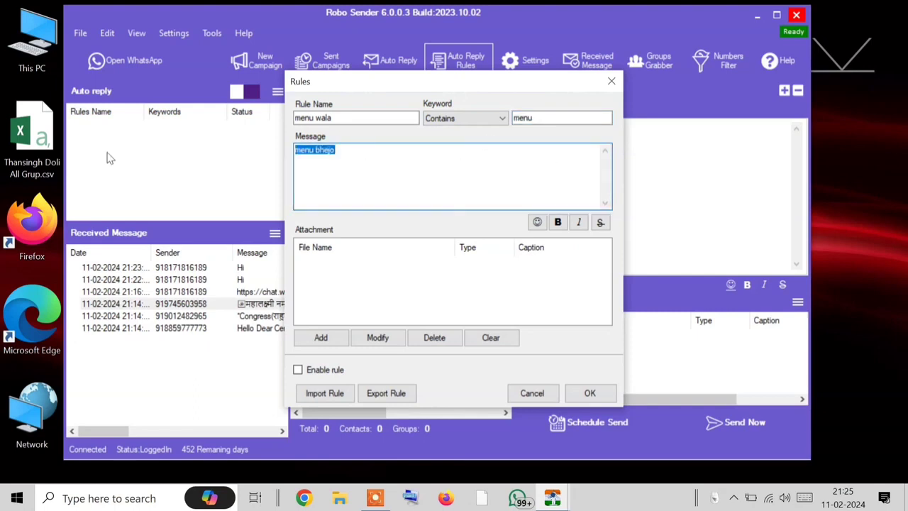
key(BackSpace)
text(Here )
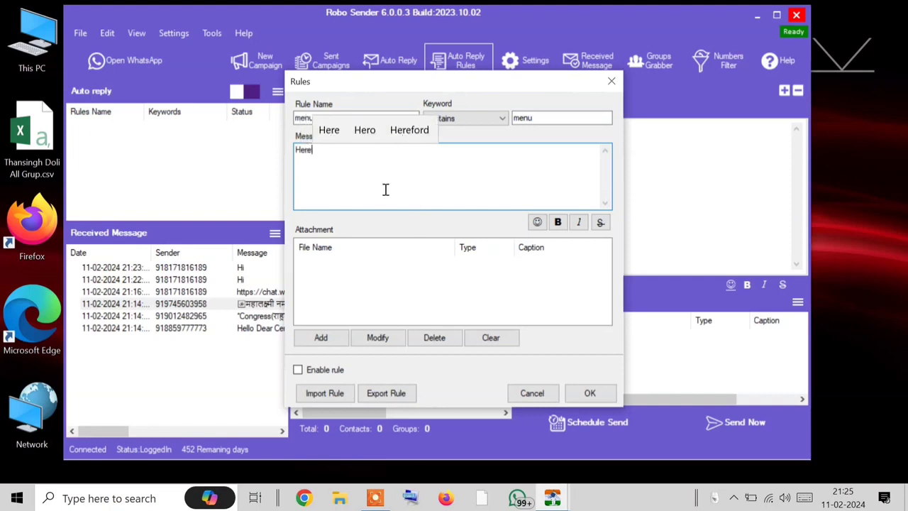
text(is )
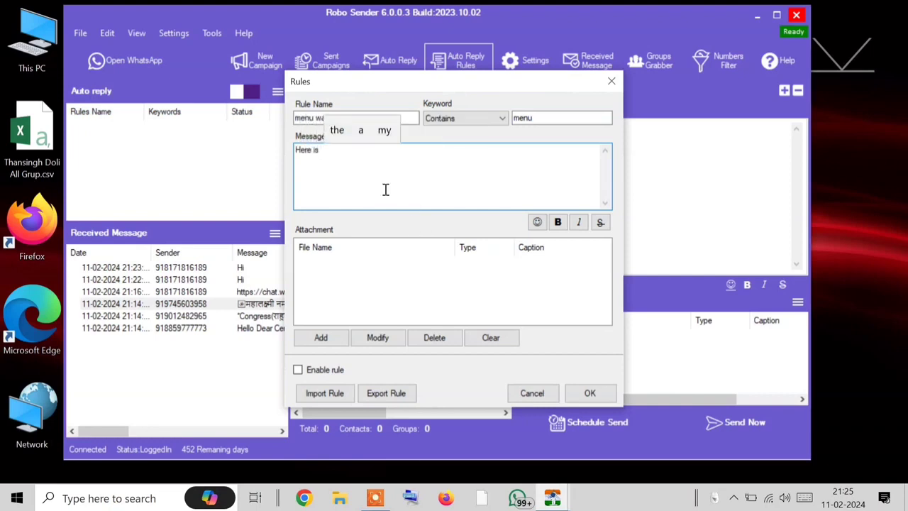
text(our )
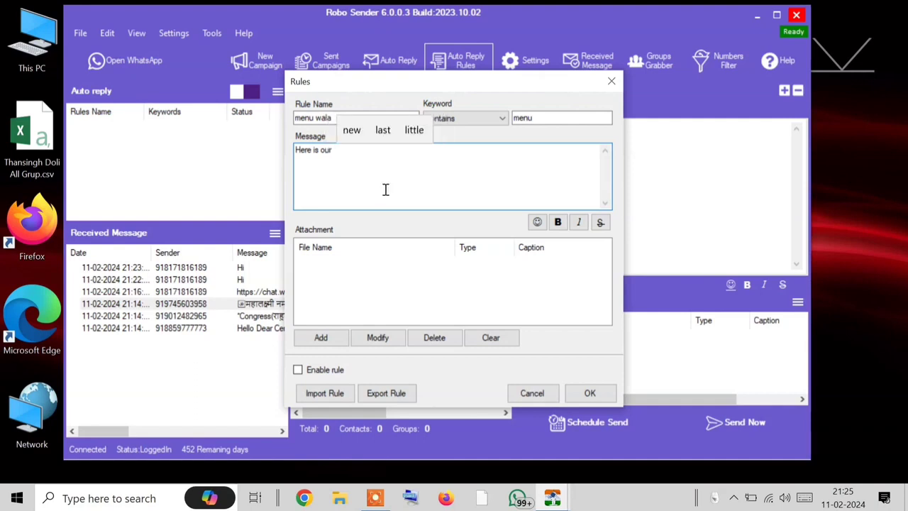
text(menu)
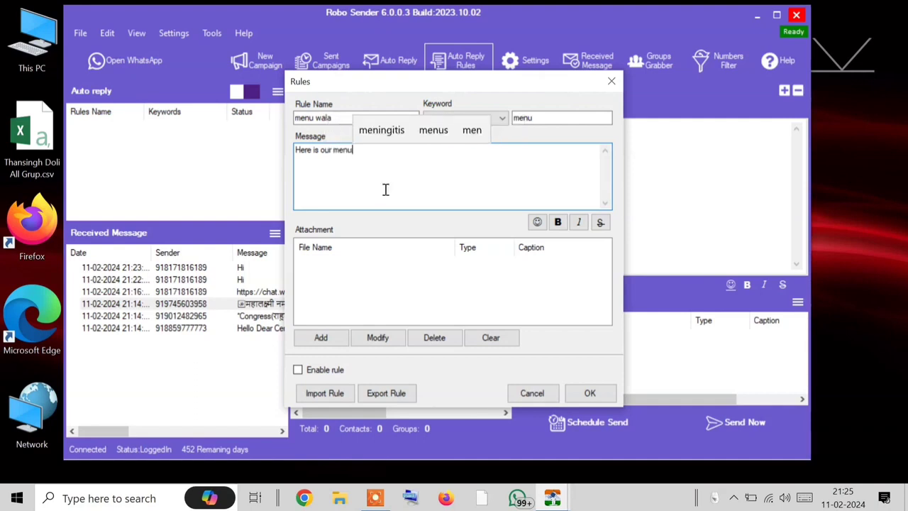
text(. )
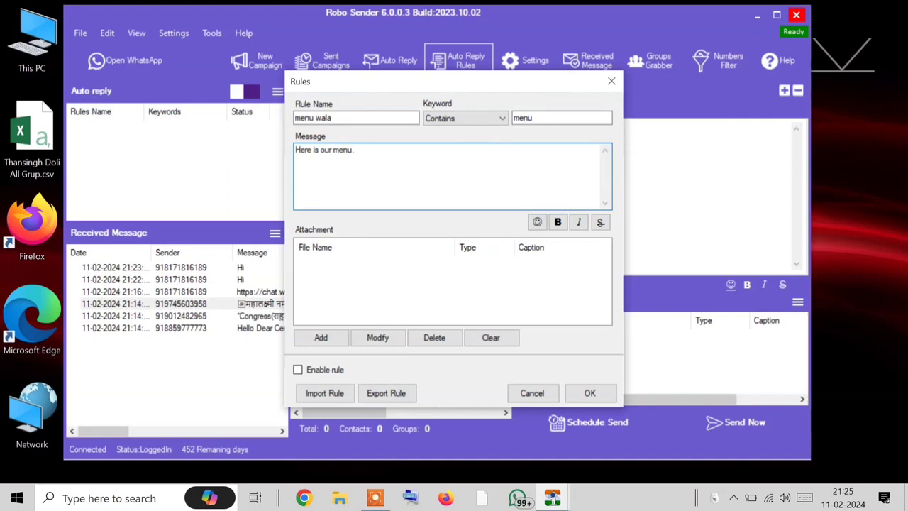
text(Check Thi)
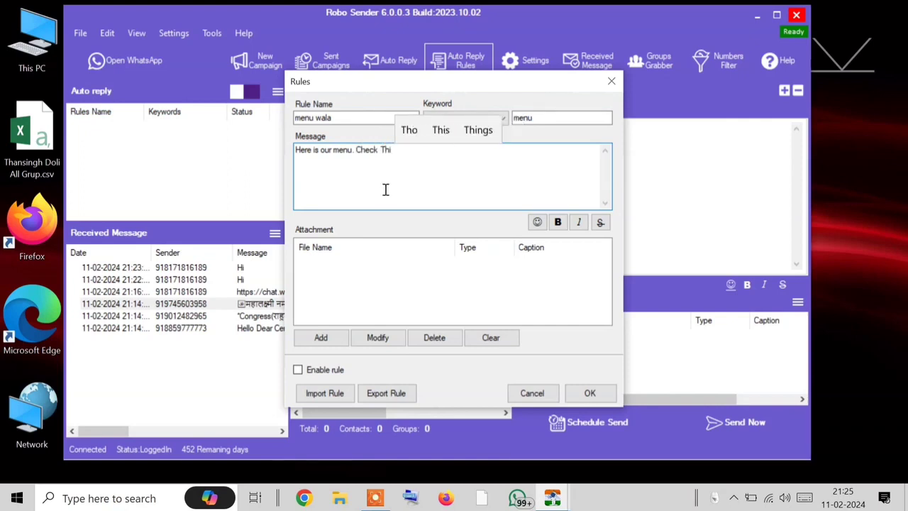
text(s)
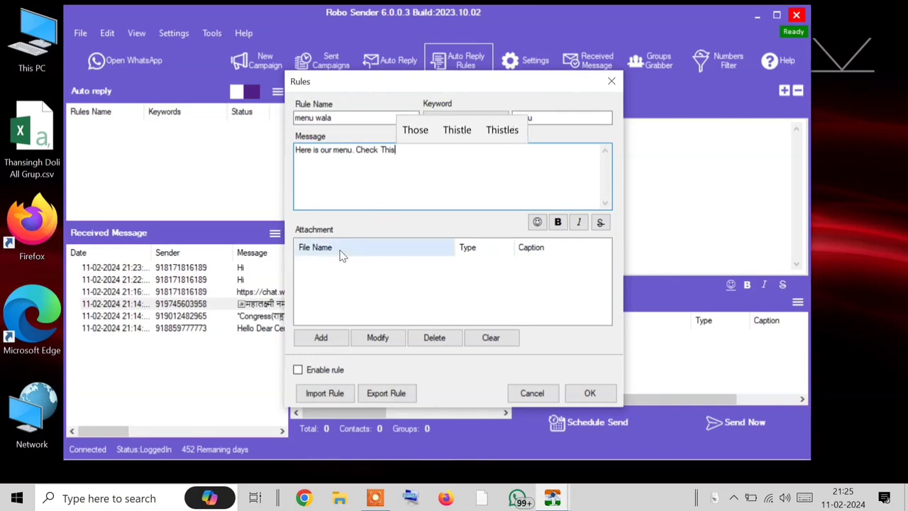
Step: Attach cheese-capsicum.jpg from the Pictures folder as the reply's photo
click(321, 338)
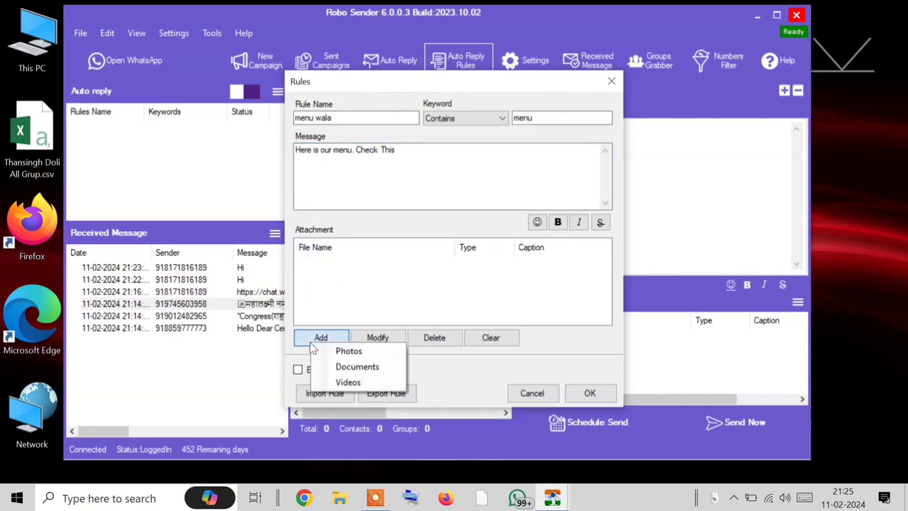
click(349, 352)
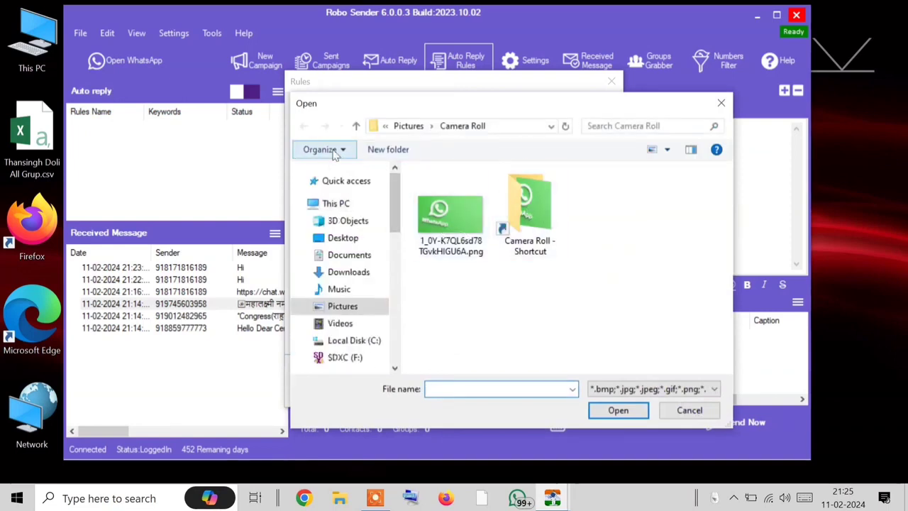
click(408, 126)
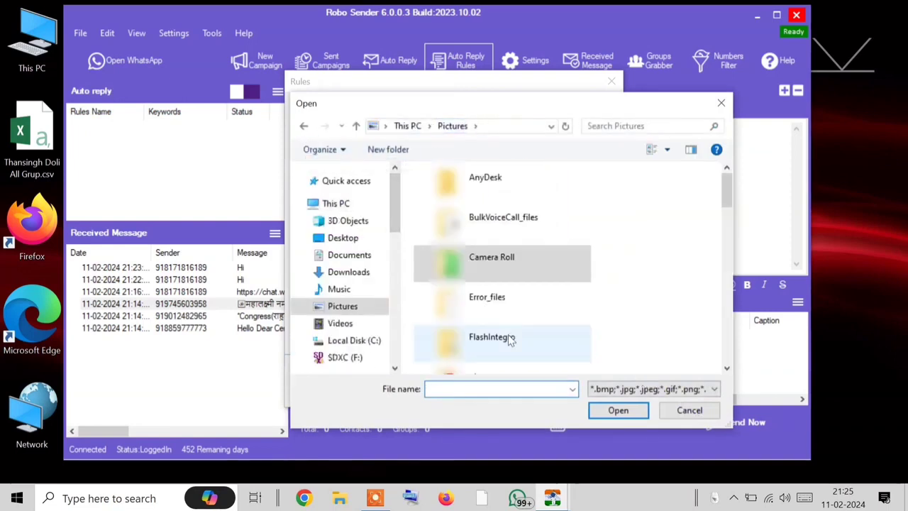
scroll(500, 326, down, 3)
scroll(500, 326, down, 12)
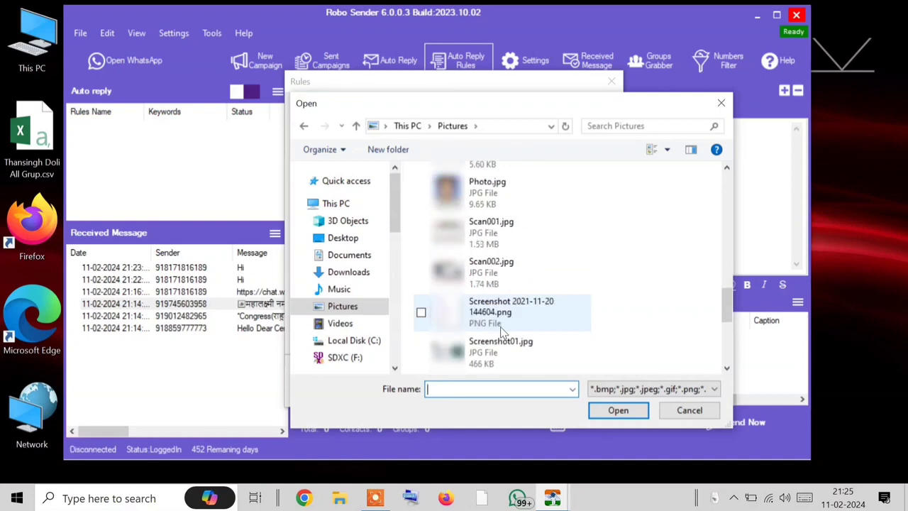
scroll(500, 330, up, 12)
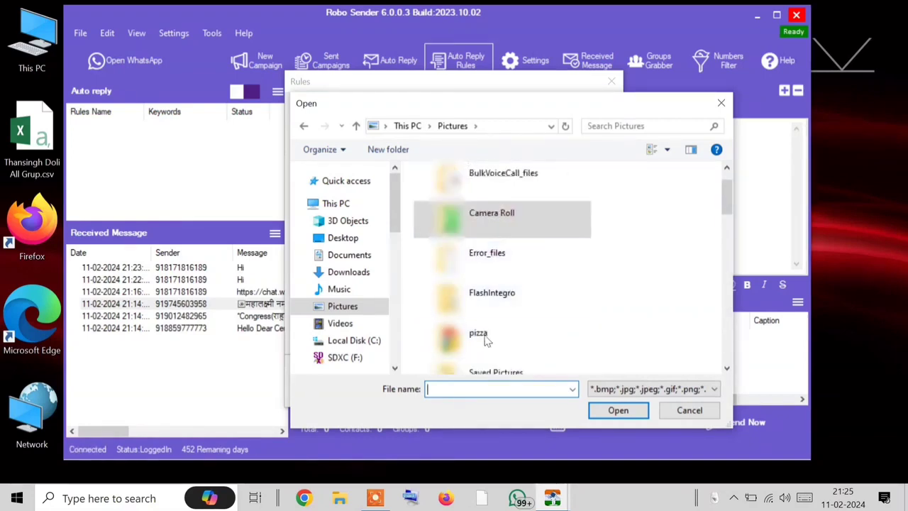
scroll(516, 276, down, 2)
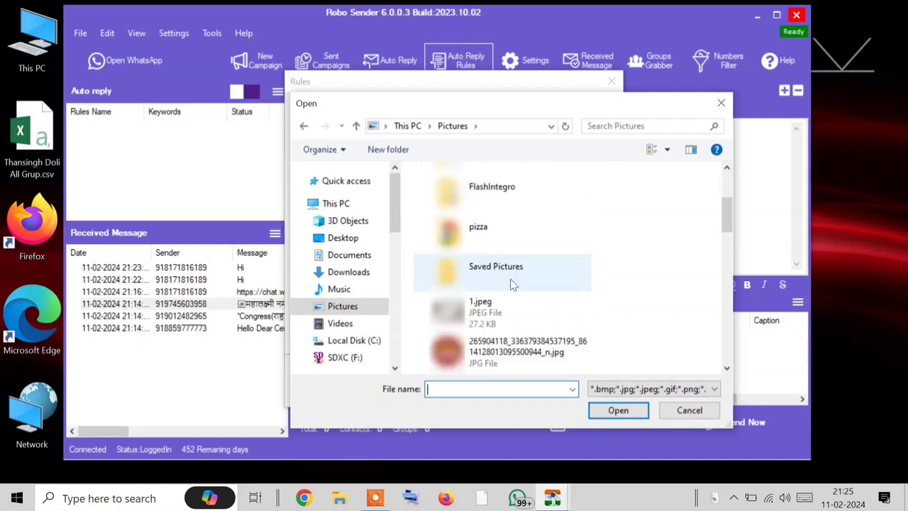
scroll(516, 254, up, 1)
scroll(513, 251, down, 2)
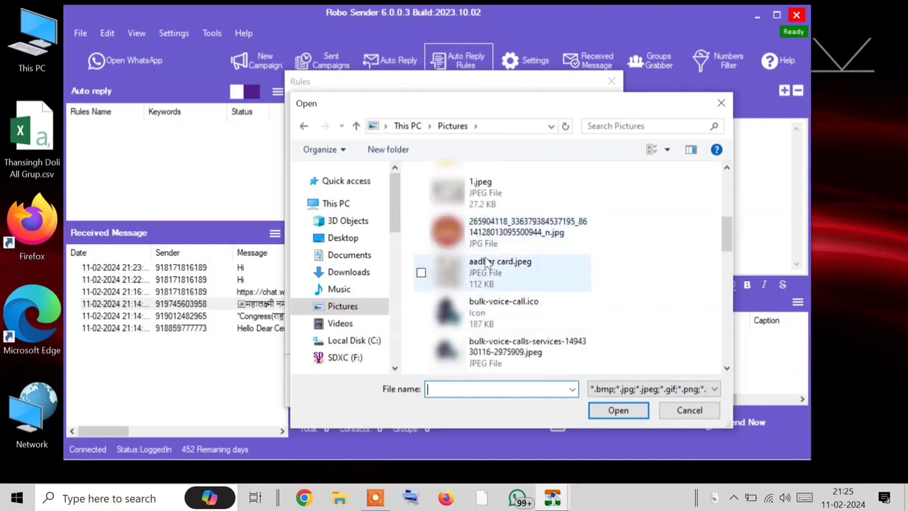
scroll(509, 318, down, 3)
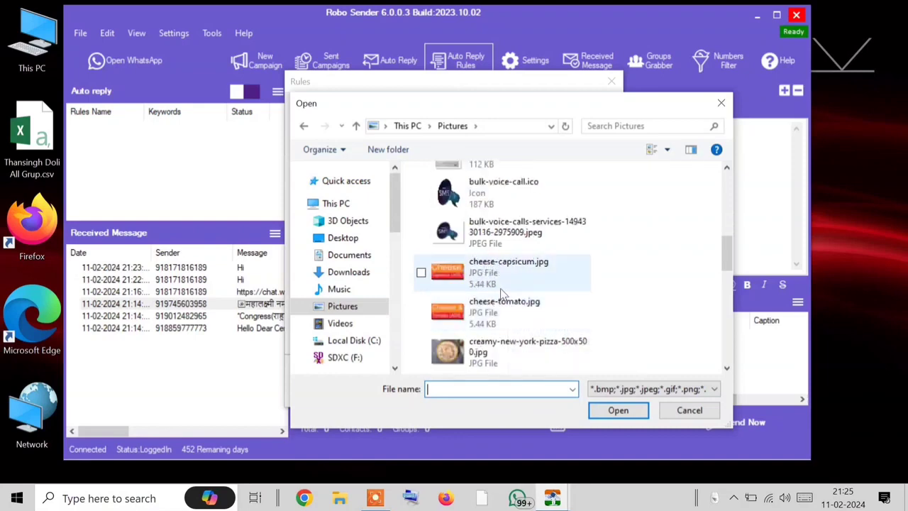
click(500, 288)
double_click(500, 288)
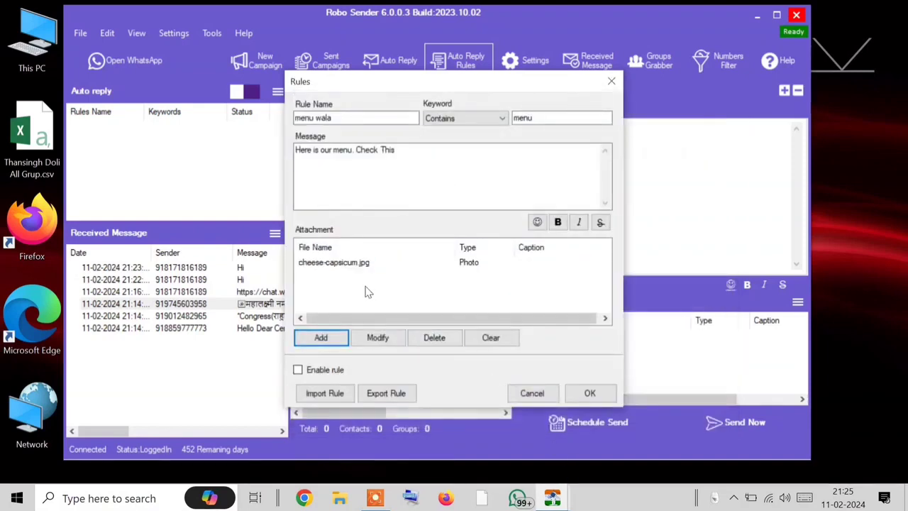
Step: Enable and save the 'menu wala' rule, then open WhatsApp beside the rules list
click(298, 370)
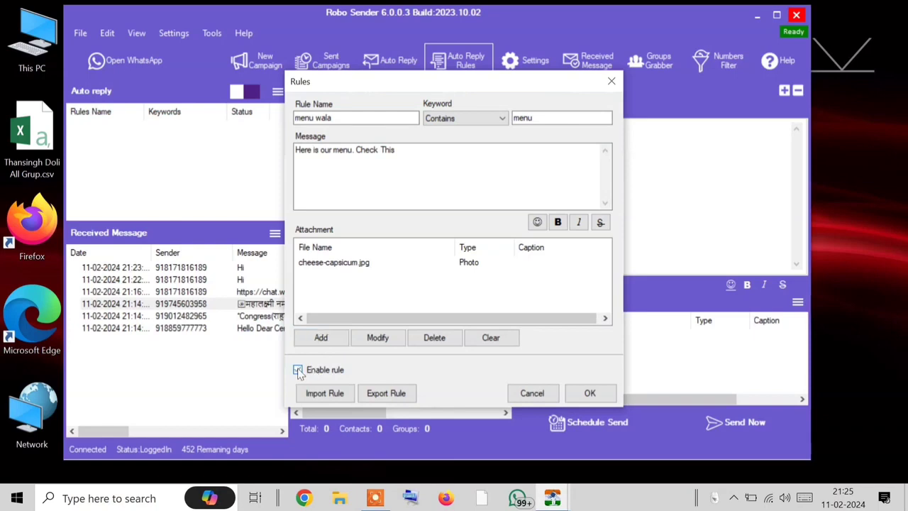
click(589, 394)
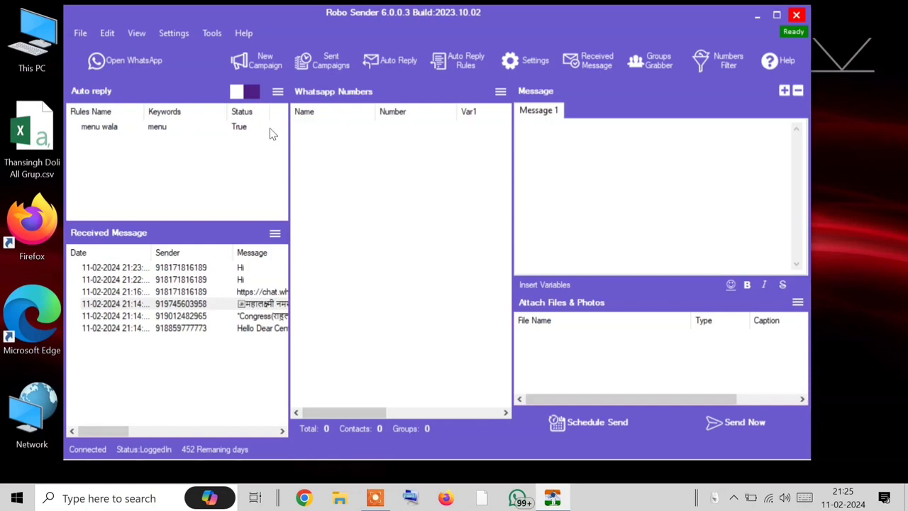
click(114, 61)
drag(416, 24, 494, 40)
drag(316, 44, 377, 52)
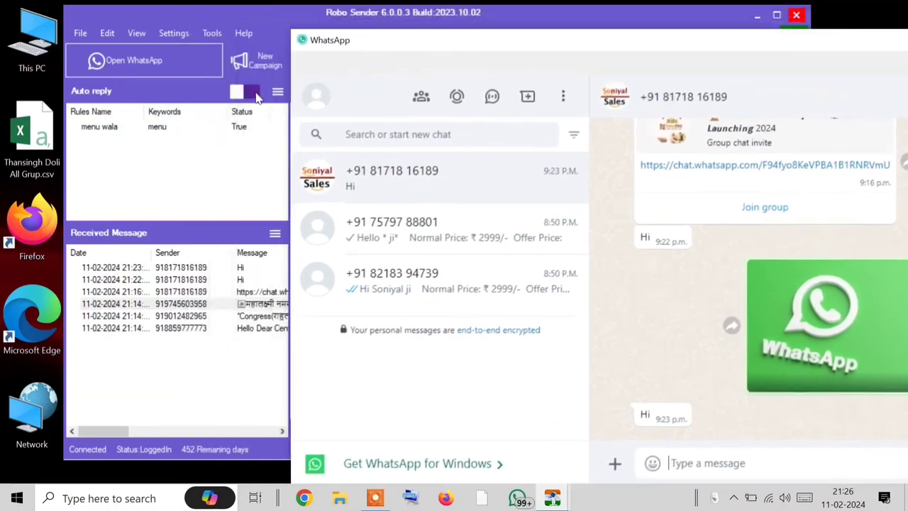
Step: Confirm the sales contact's chat got the menu reply with the cheese capsicum photo, then close WhatsApp
click(257, 97)
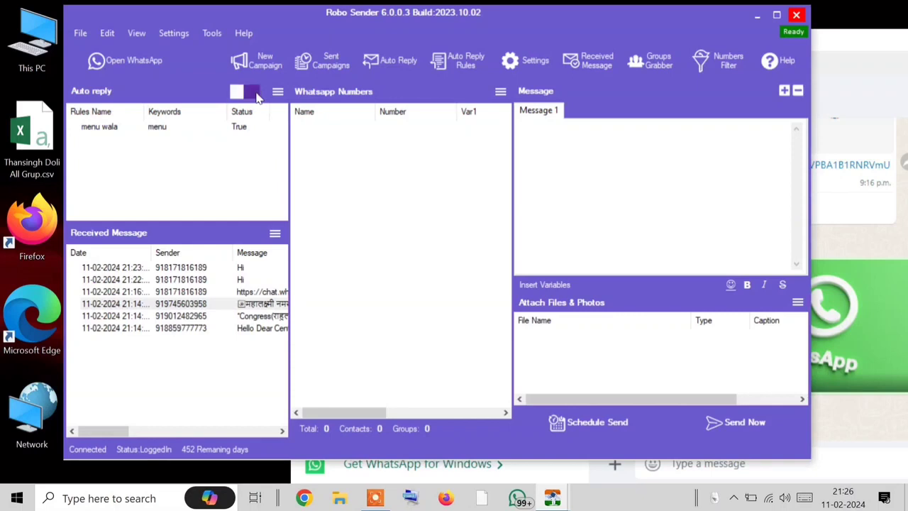
click(860, 91)
drag(834, 51, 634, 32)
click(218, 205)
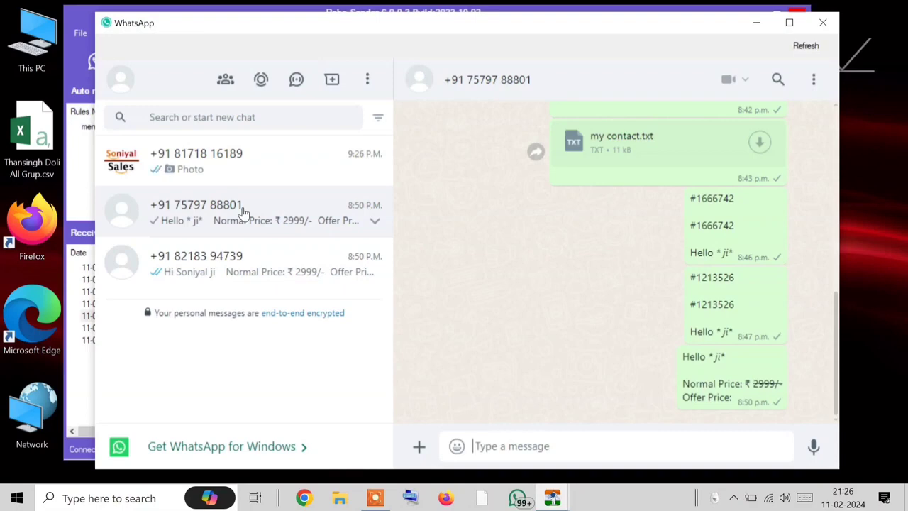
click(211, 149)
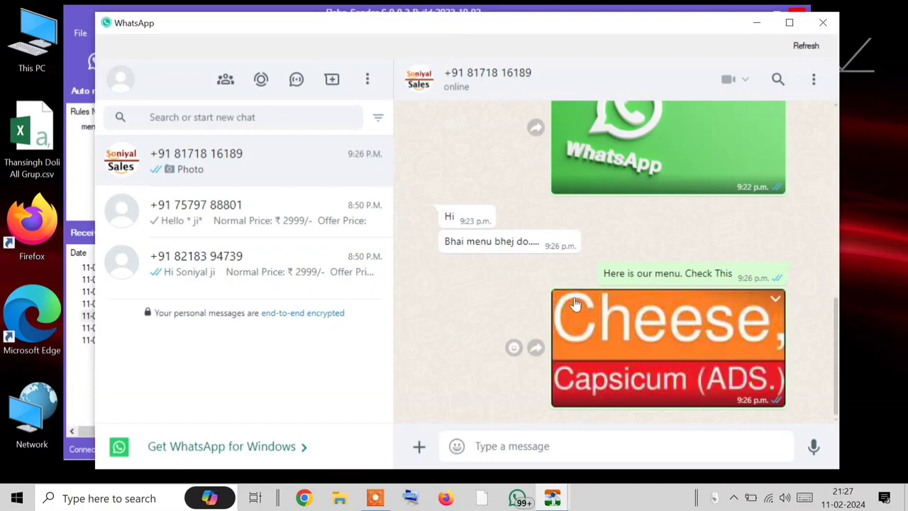
click(823, 23)
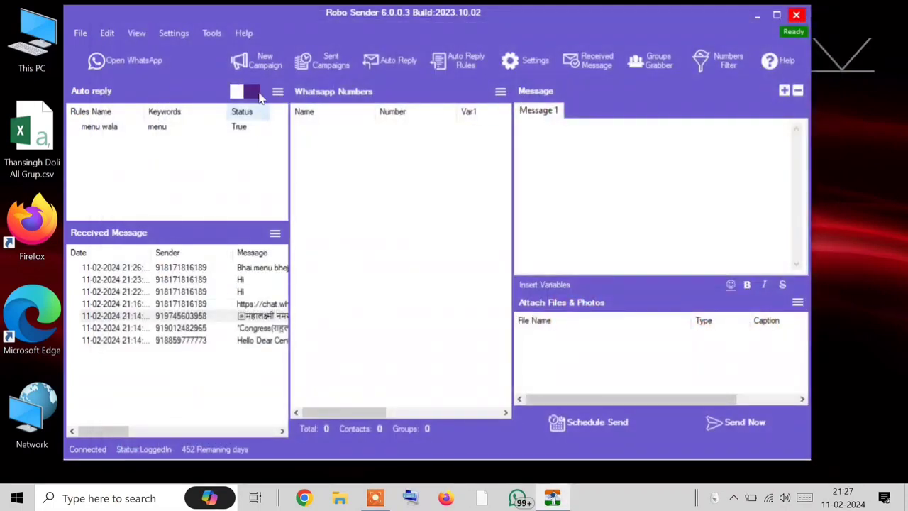
Step: Create a rule named 'menu ko manu' matching messages that contain 'manu'
click(383, 64)
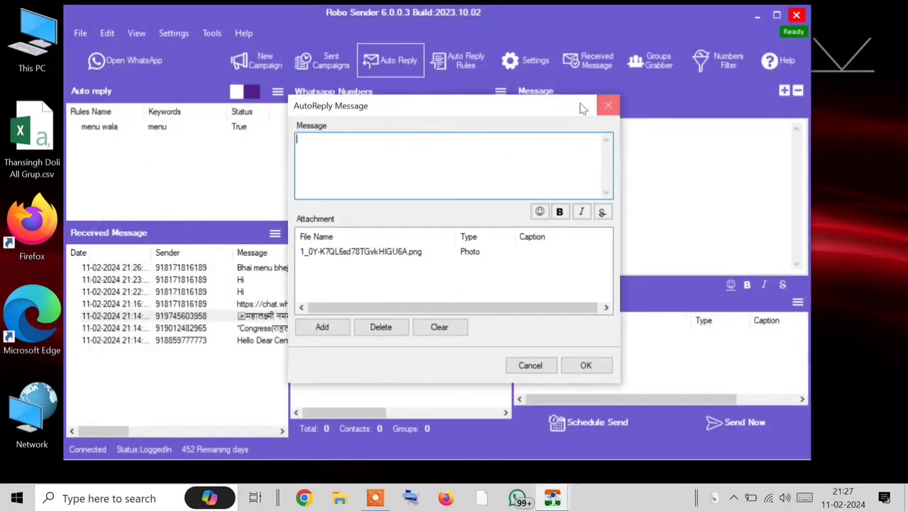
click(607, 105)
click(461, 65)
click(366, 117)
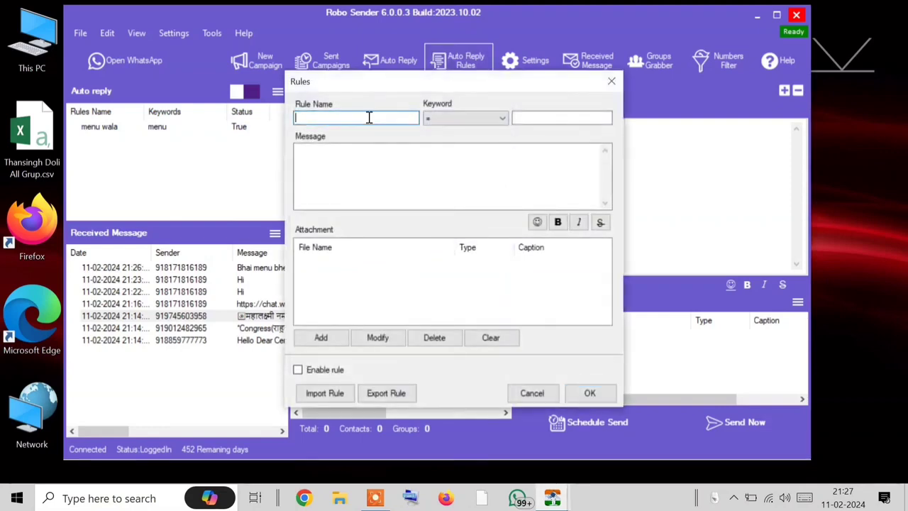
text(menu ko manu)
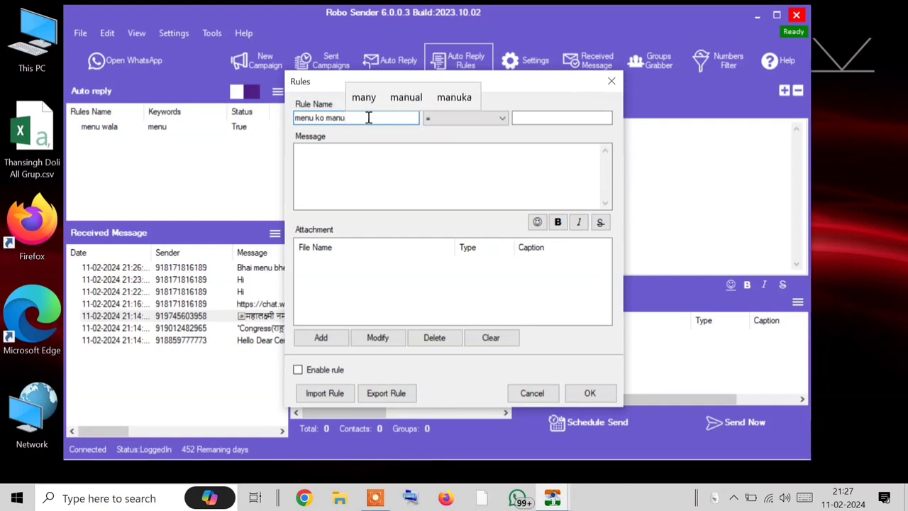
click(496, 118)
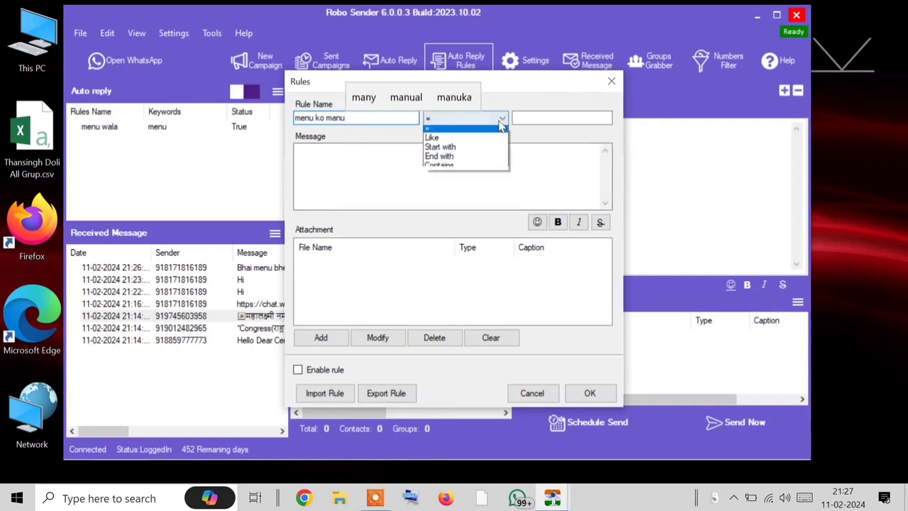
click(475, 168)
click(547, 116)
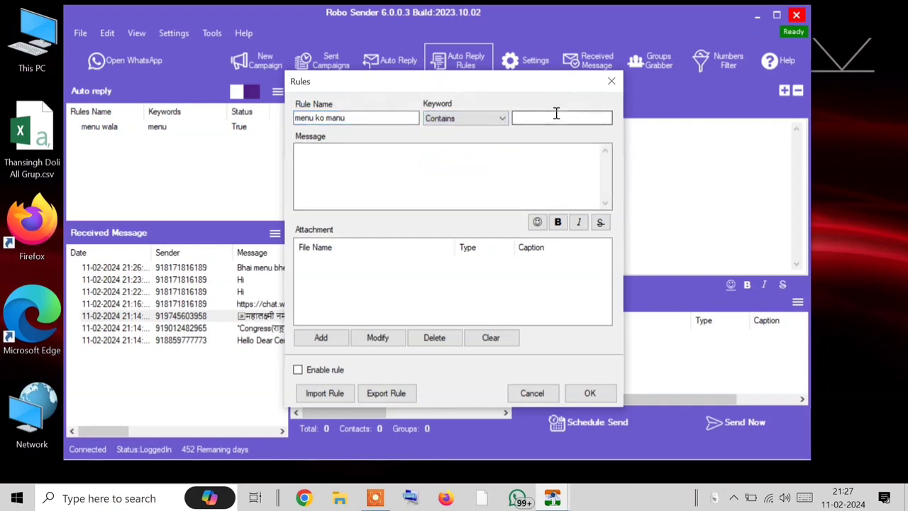
text(manu)
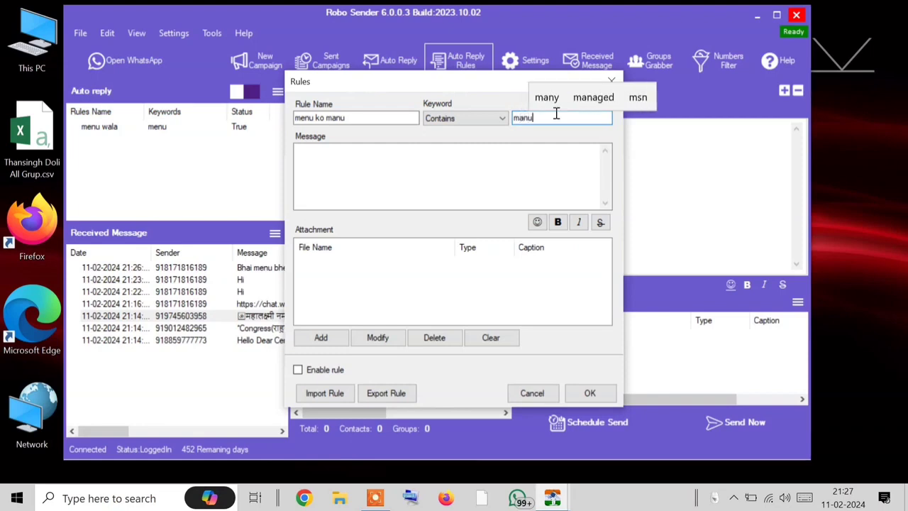
Step: Enable the 'menu ko manu' rule without a reply message and save it
click(489, 189)
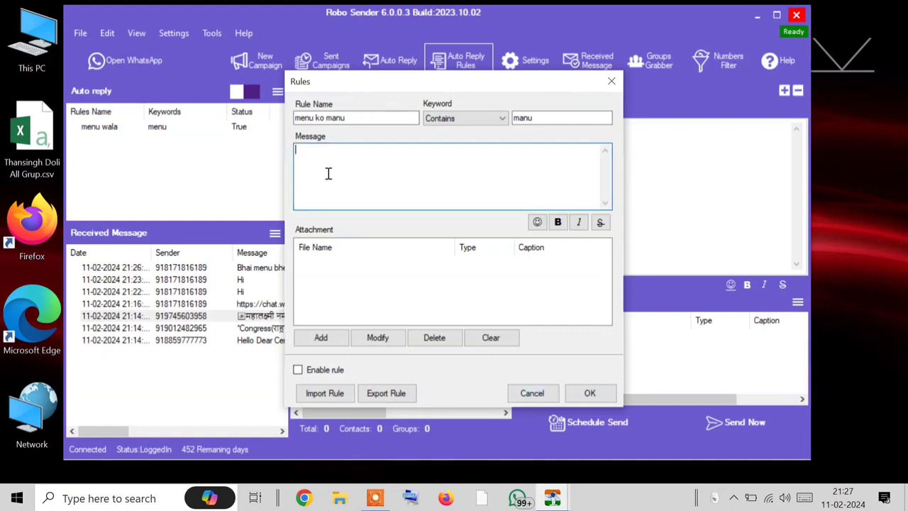
click(323, 280)
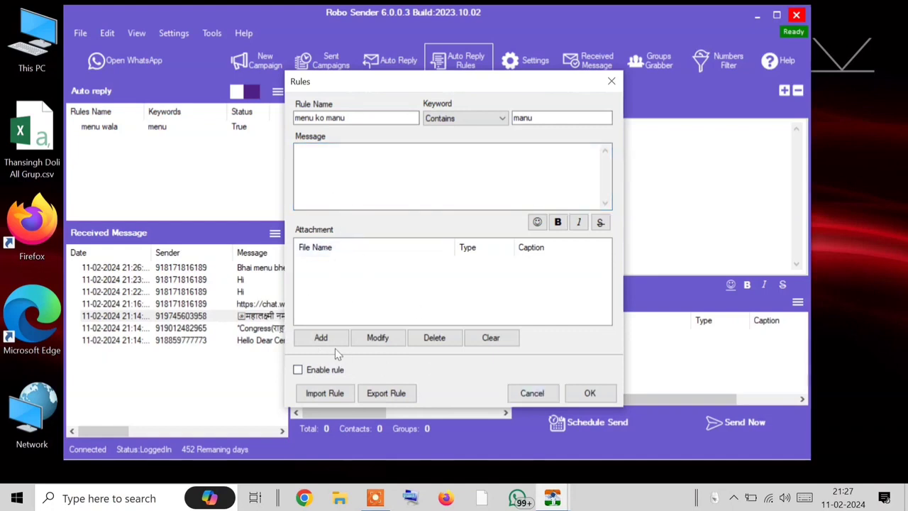
click(297, 370)
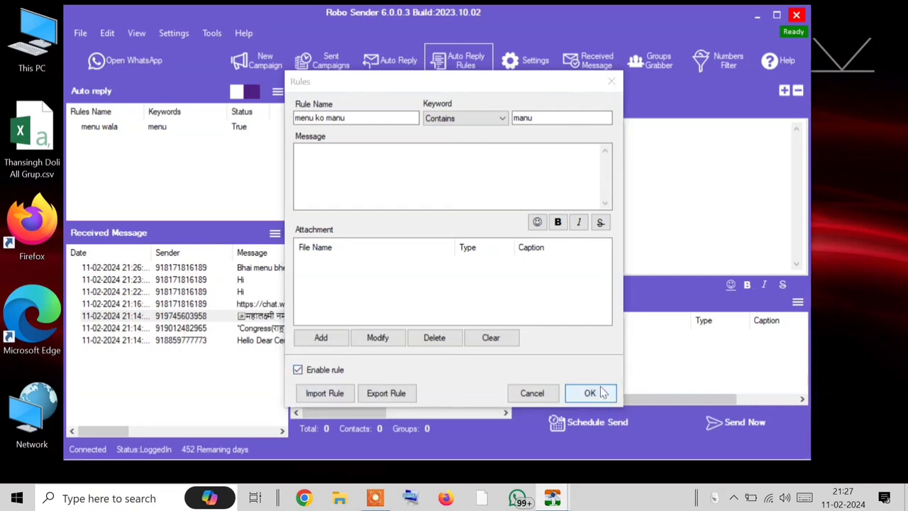
click(600, 392)
right_click(171, 138)
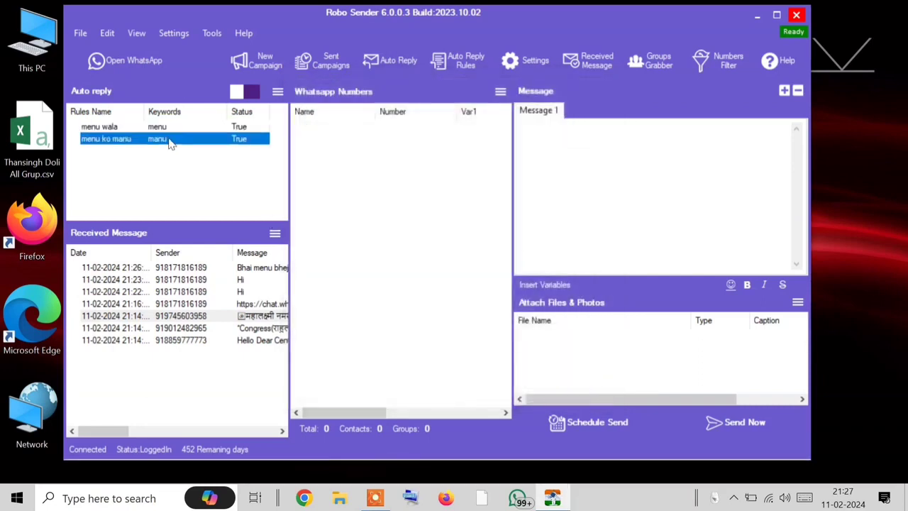
Step: Cancel deleting 'menu ko manu' and open the 'menu wala' rule for editing
click(206, 162)
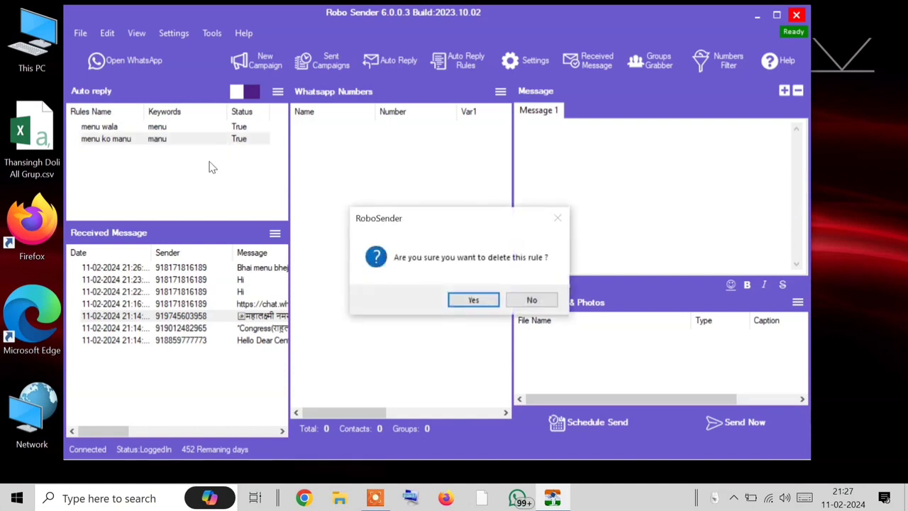
click(532, 300)
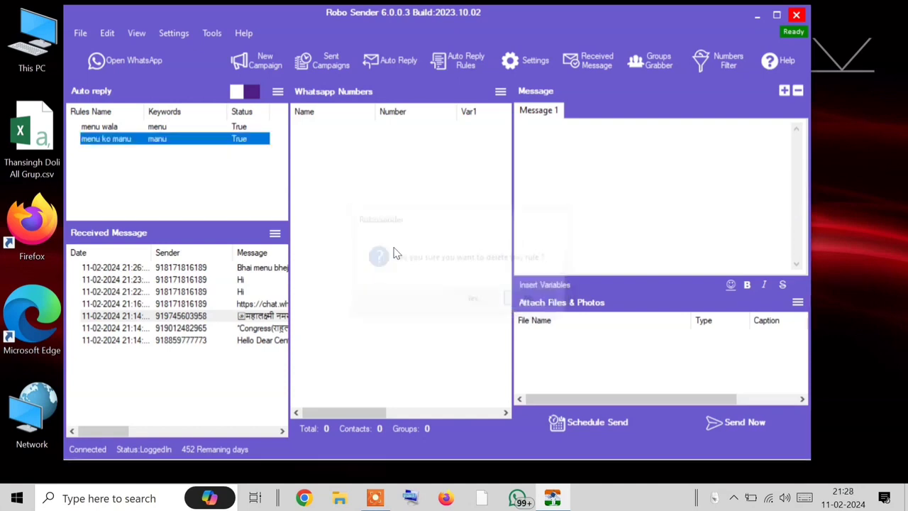
click(169, 127)
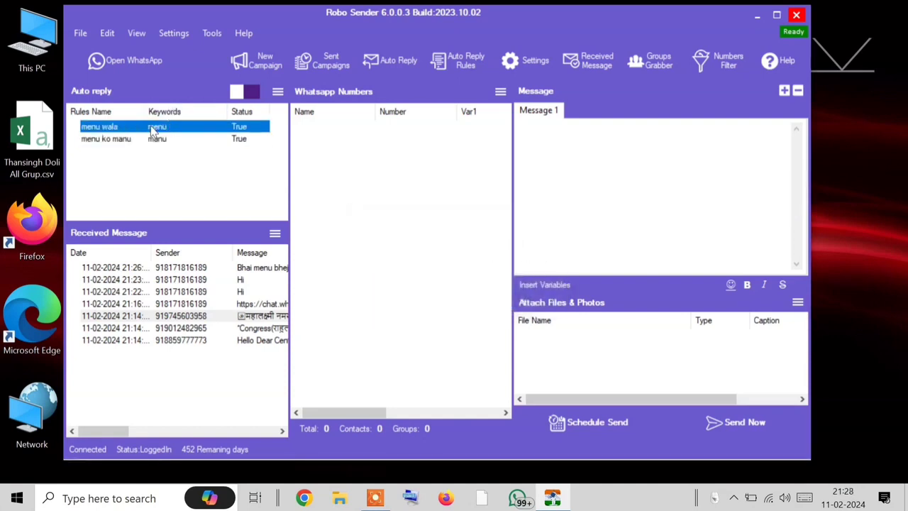
right_click(151, 126)
click(185, 136)
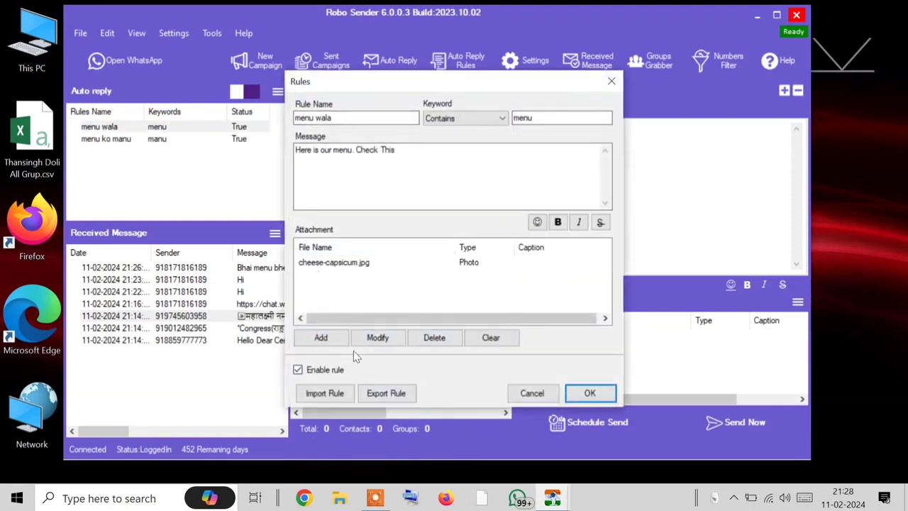
Step: Try modifying and removing the cheese-capsicum.jpg attachment, then discard all changes to 'menu wala'
click(364, 263)
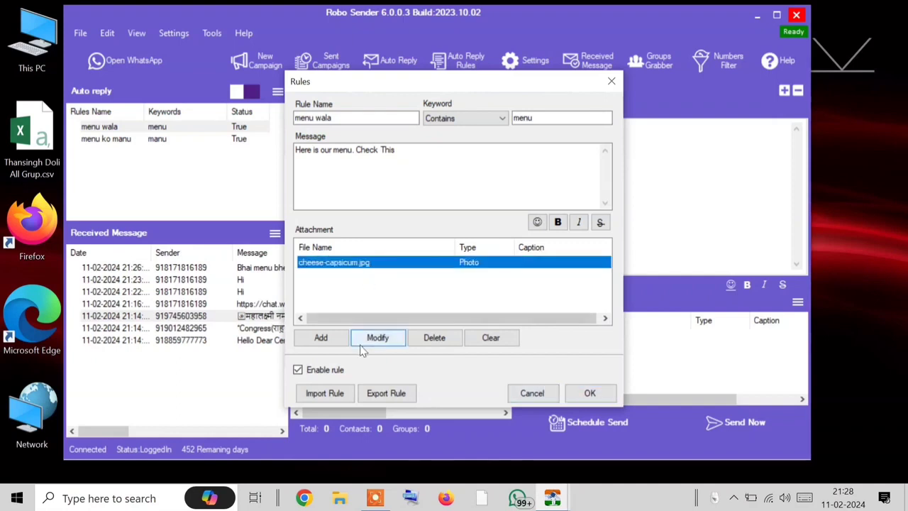
click(374, 338)
click(365, 263)
click(433, 337)
click(343, 341)
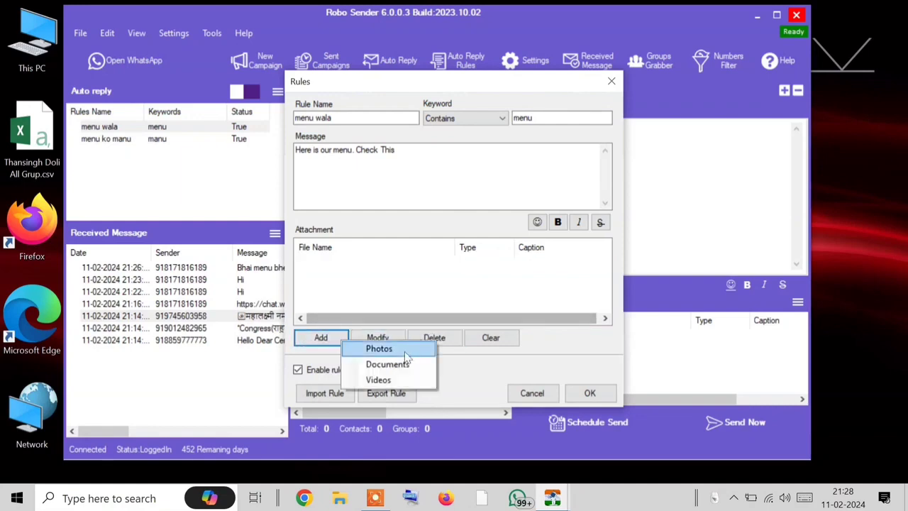
click(532, 392)
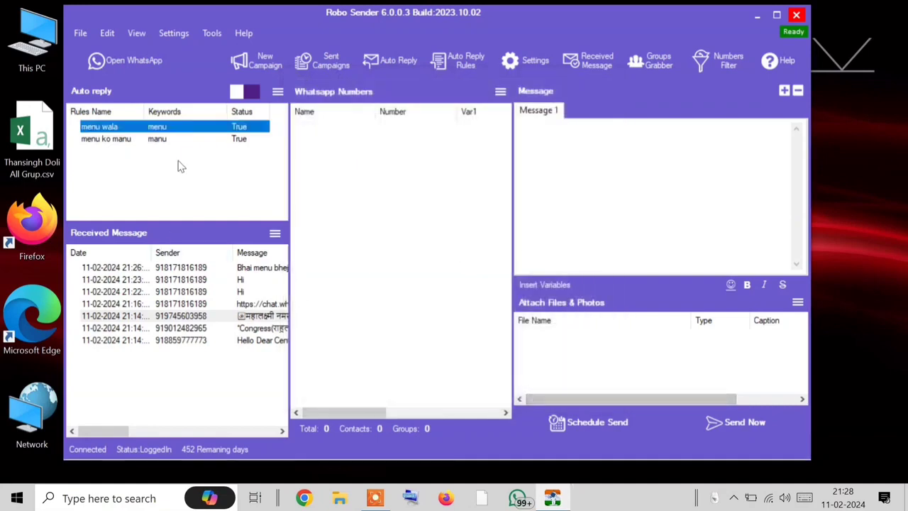
double_click(159, 129)
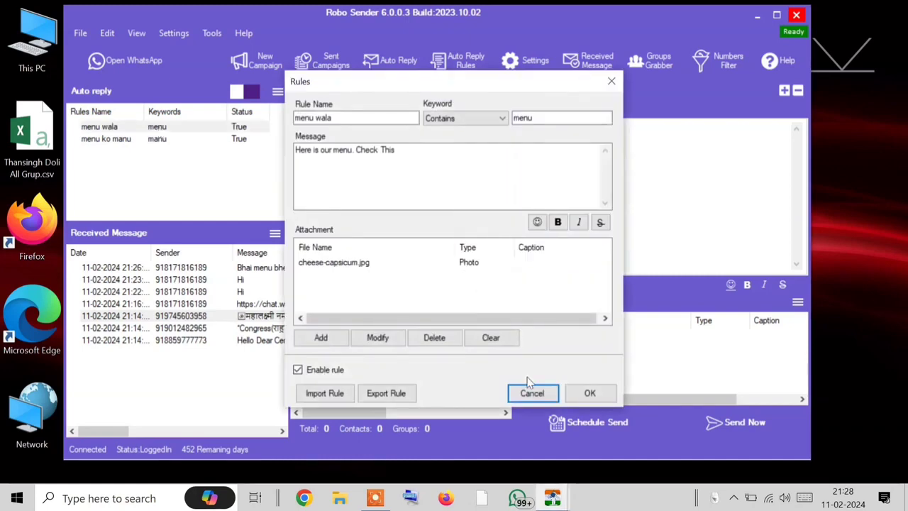
click(531, 392)
Step: Delete the 'menu ko manu' rule and confirm the deletion
right_click(134, 138)
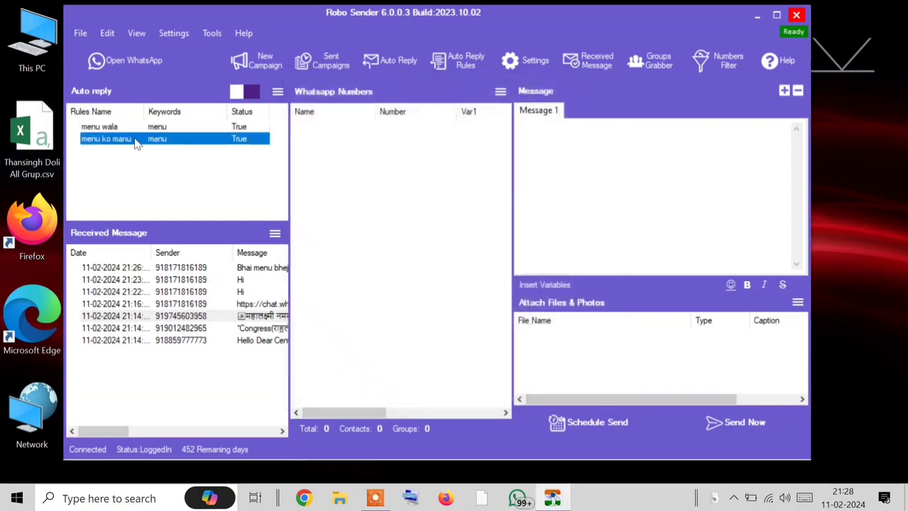
click(160, 163)
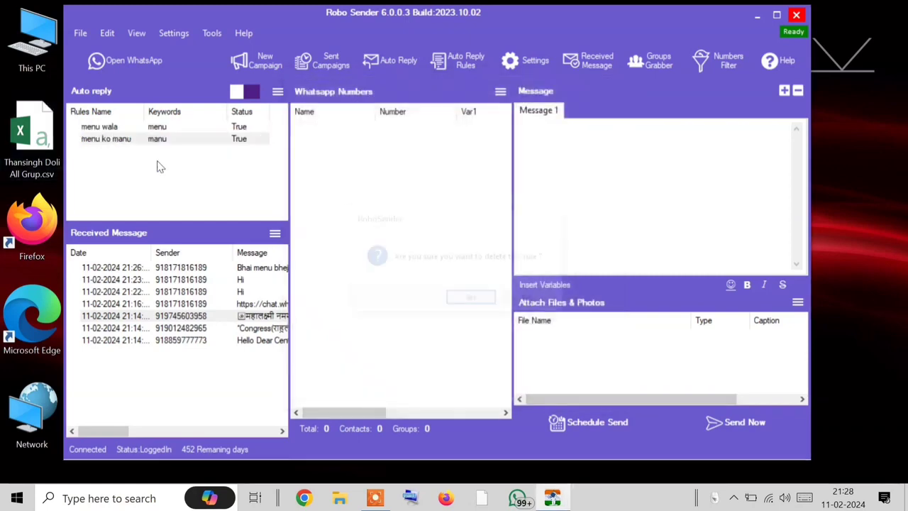
click(473, 300)
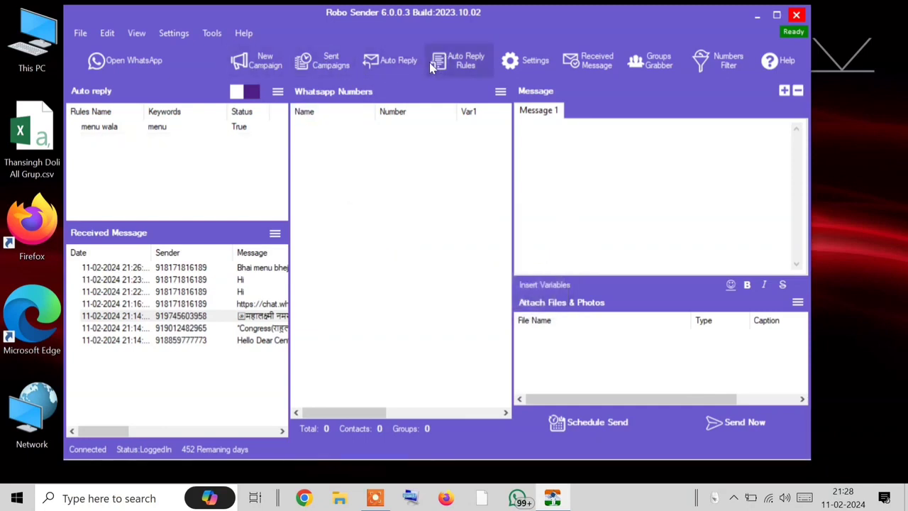
Step: Create a rule named 'kon' matching messages that contain the keyword 'kon'
click(457, 61)
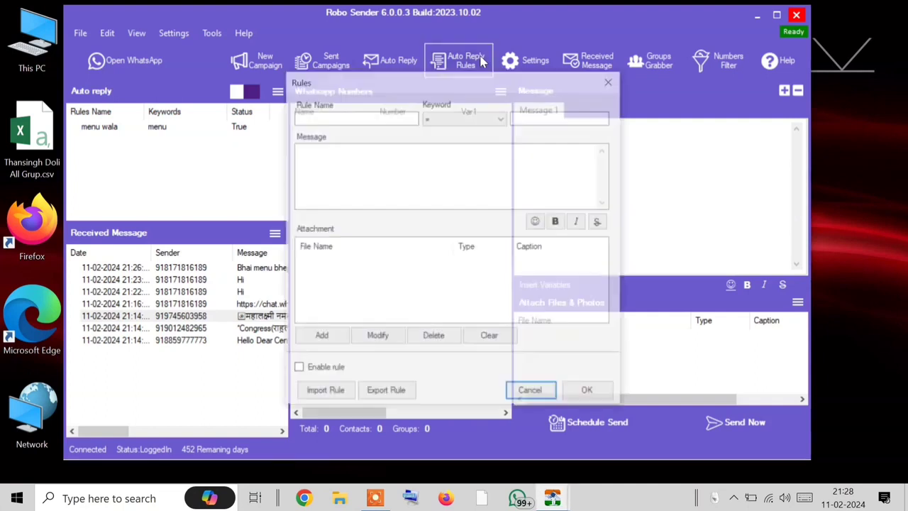
click(415, 120)
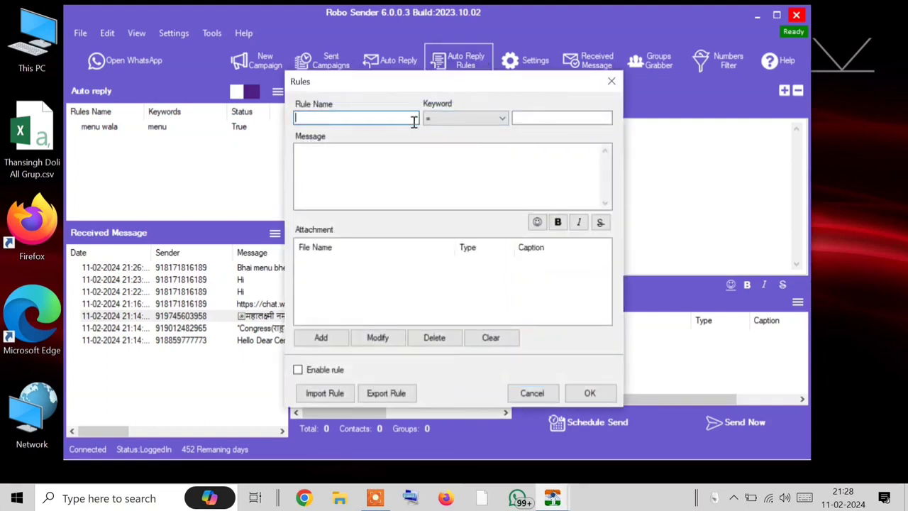
text(kon)
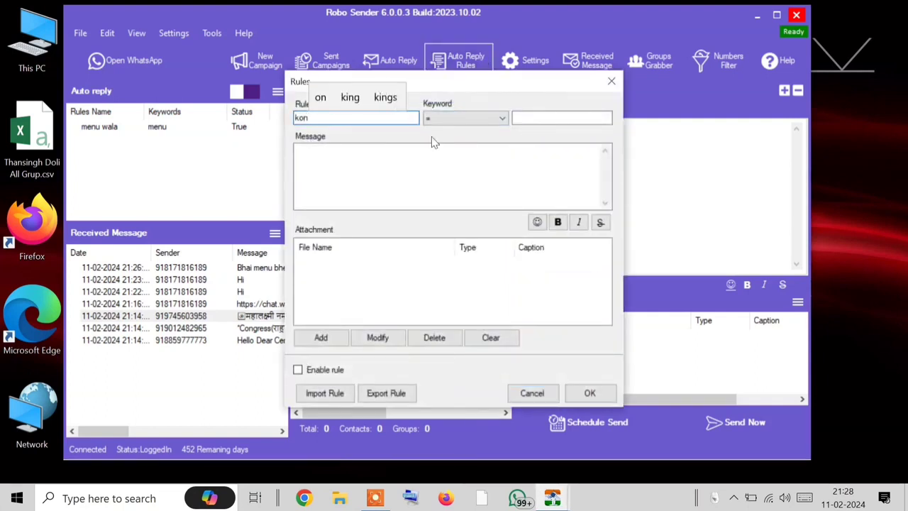
click(465, 122)
click(463, 166)
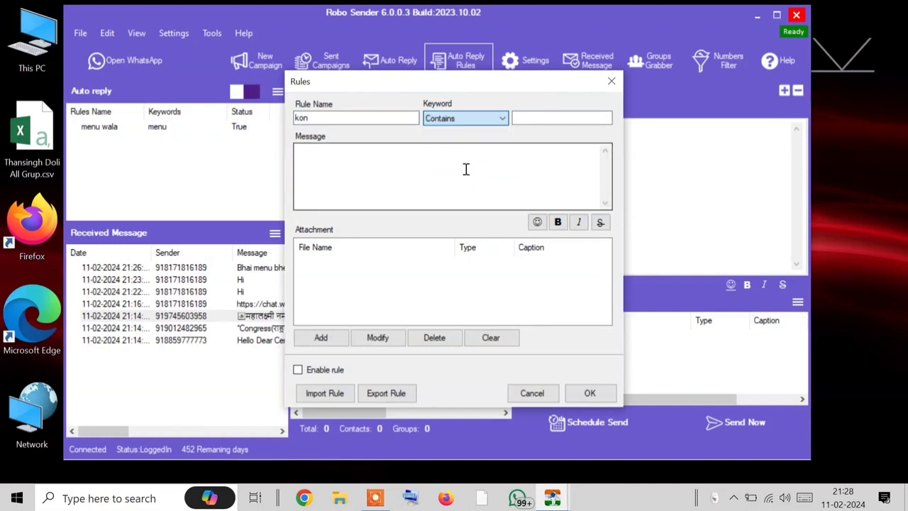
click(549, 118)
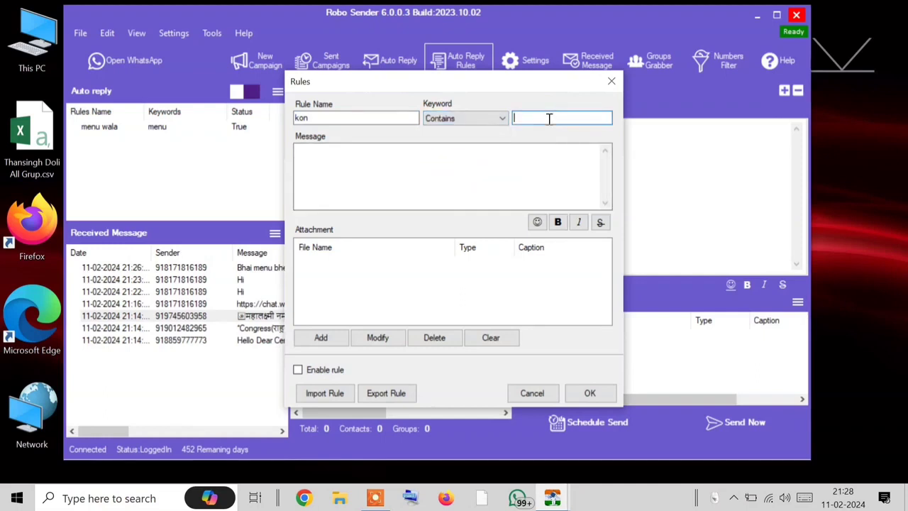
text(kon)
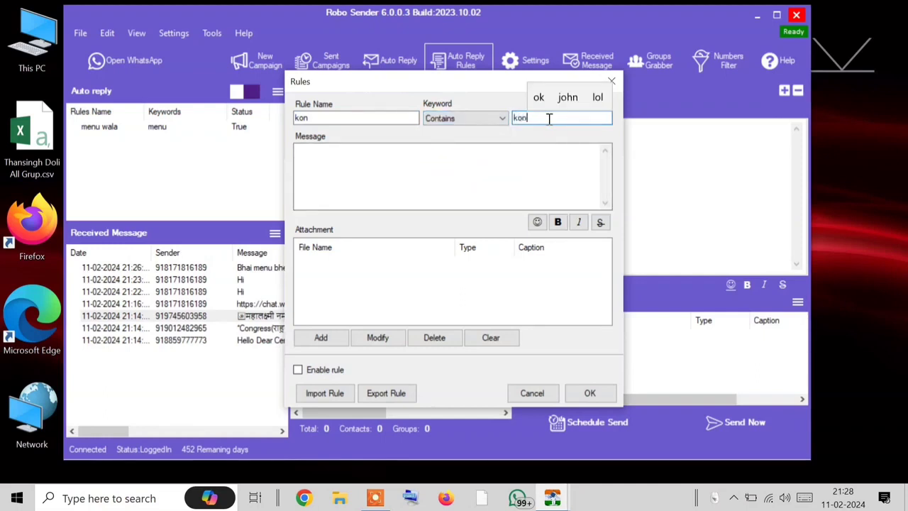
click(526, 149)
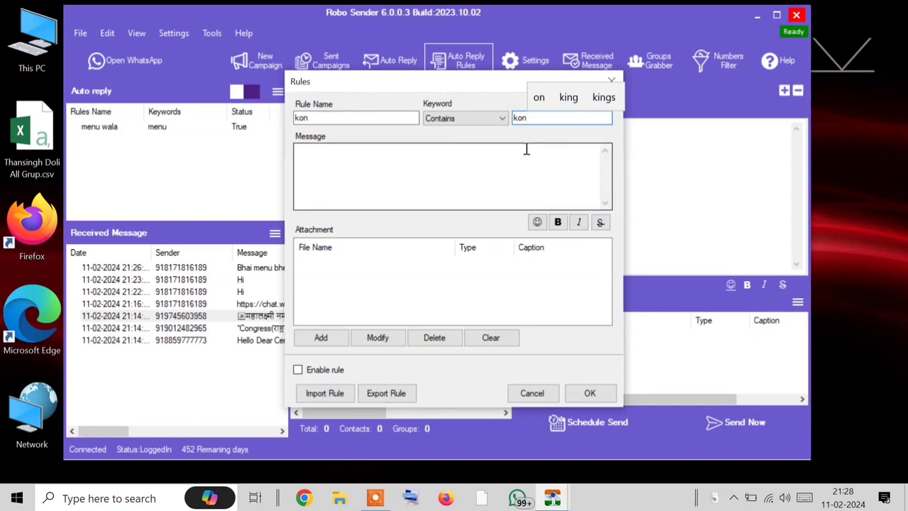
key(BackSpace)
key(BackSpace)
text(aun)
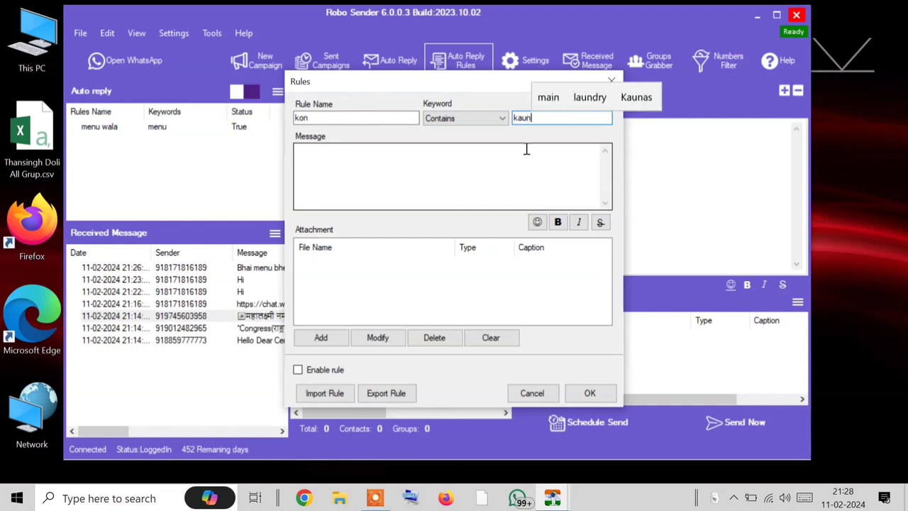
key(BackSpace)
key(BackSpace)
key(BackSpace)
text(on)
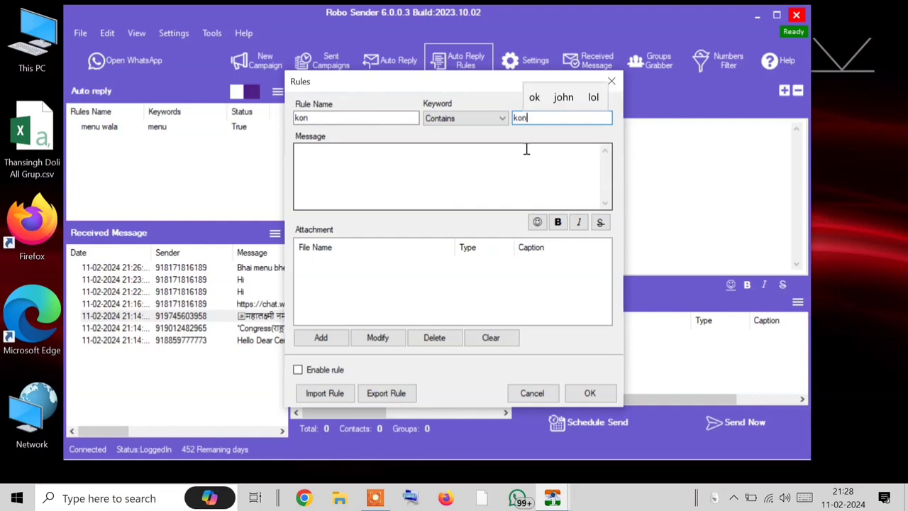
Step: Set the reply to 'We are Soniyal.in', enable the rule and save it
click(307, 195)
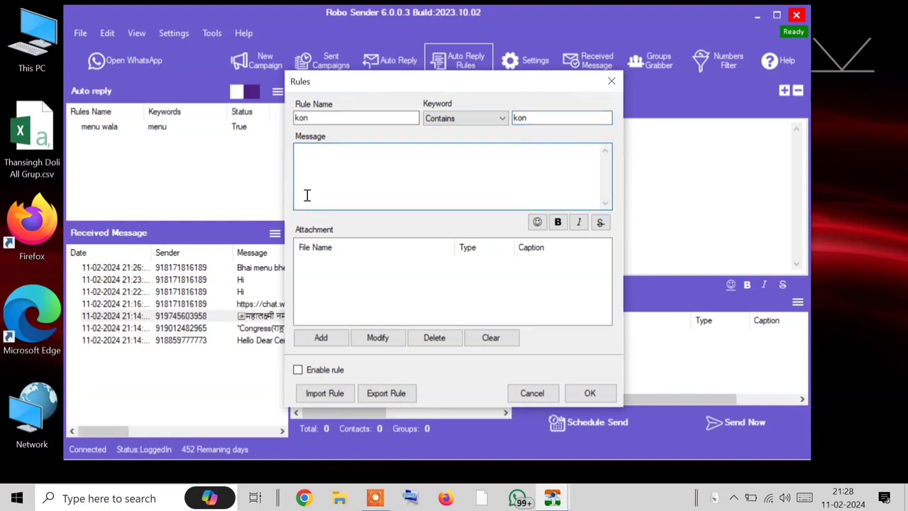
text(We a)
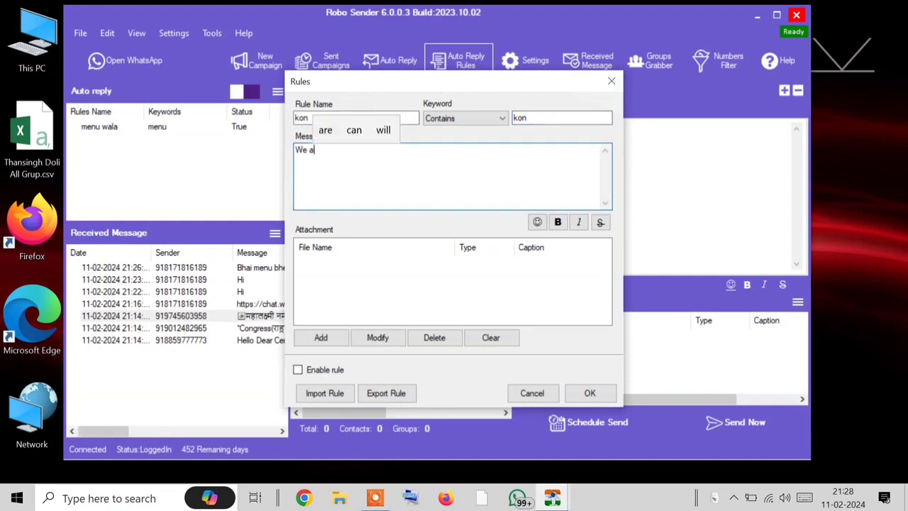
text(re Son)
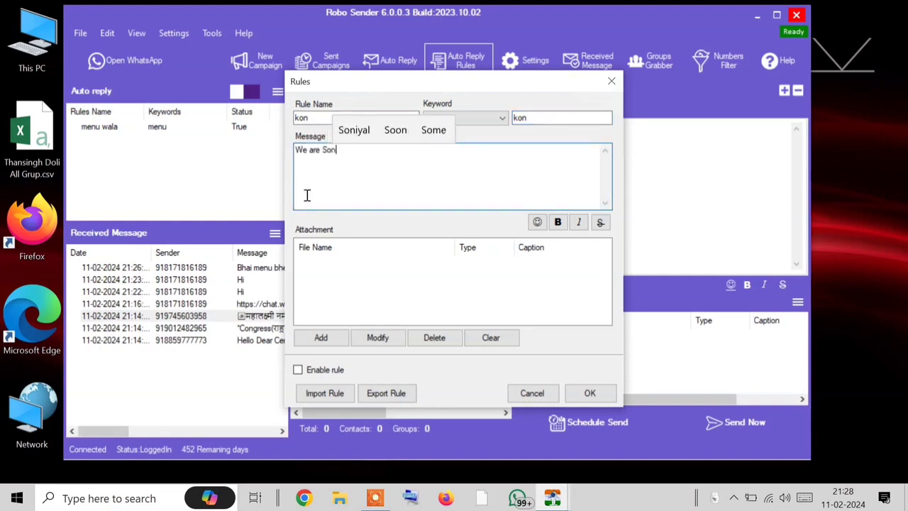
text(iyal.in)
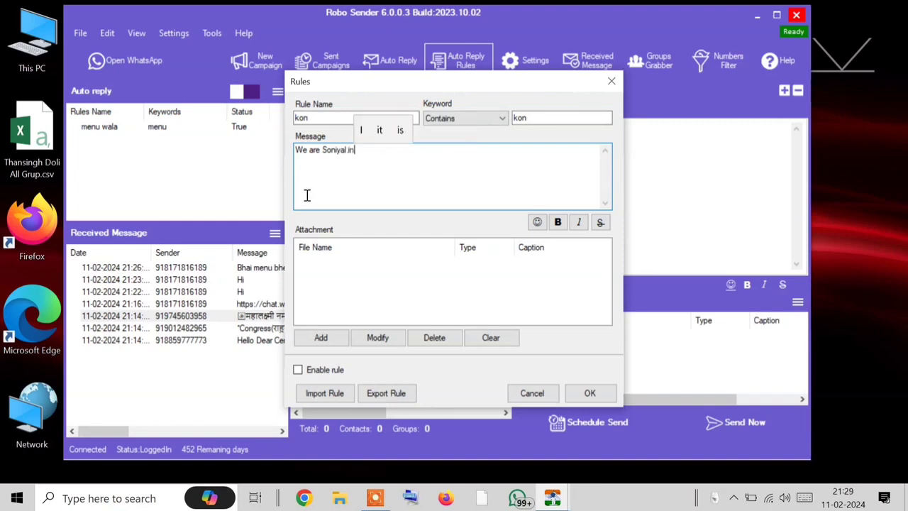
key(ctrl+a)
key(ctrl+c)
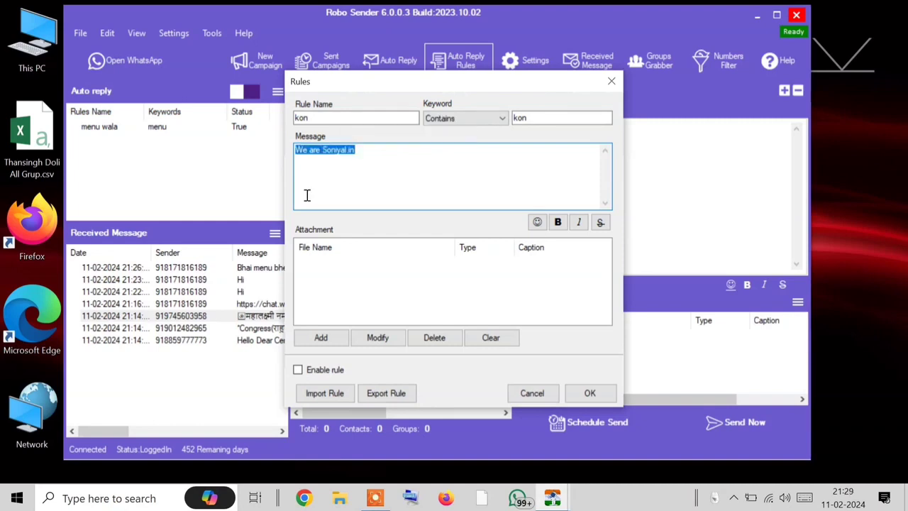
click(298, 369)
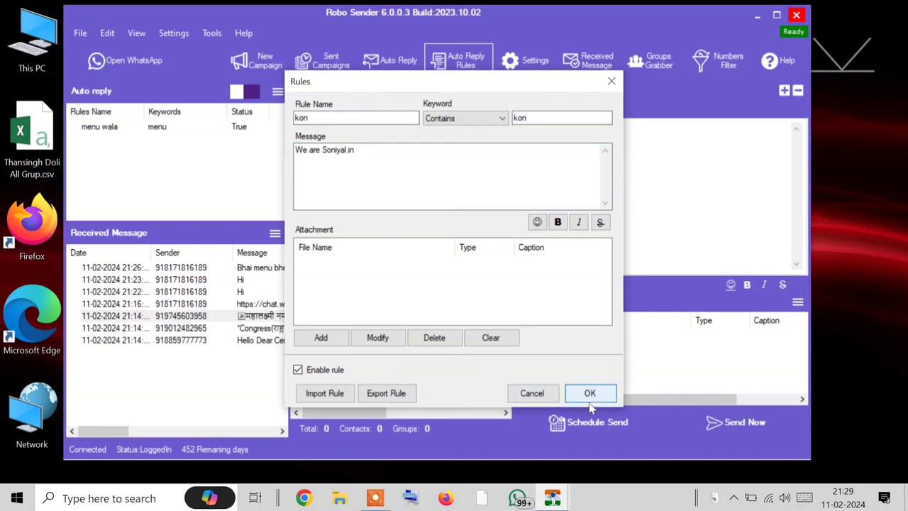
click(590, 393)
click(459, 73)
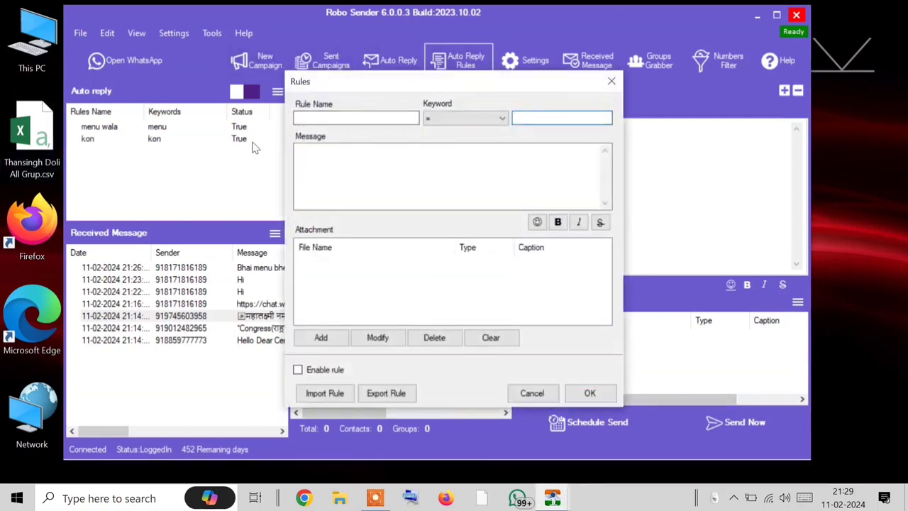
Step: Enter keyword 'kaun' and reply 'We are Soniyal Sales (Soniyal.in)' on two lines
text(kaun)
click(367, 119)
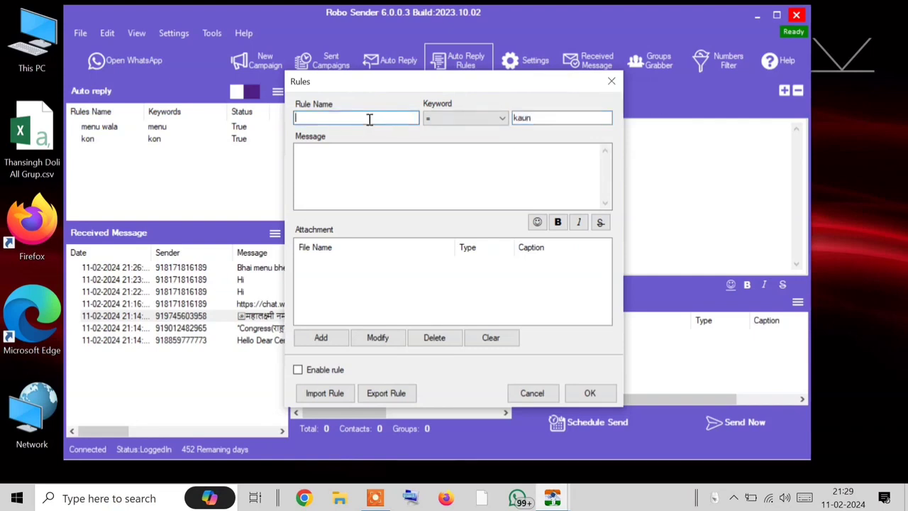
click(433, 178)
key(ctrl+v)
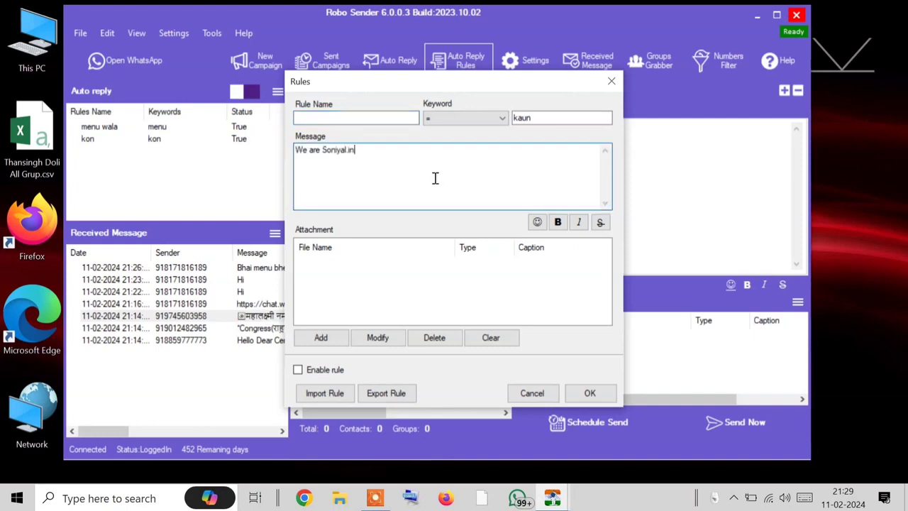
key(BackSpace)
key(BackSpace)
text(Soni)
key(BackSpace)
key(BackSpace)
key(BackSpace)
text(ales)
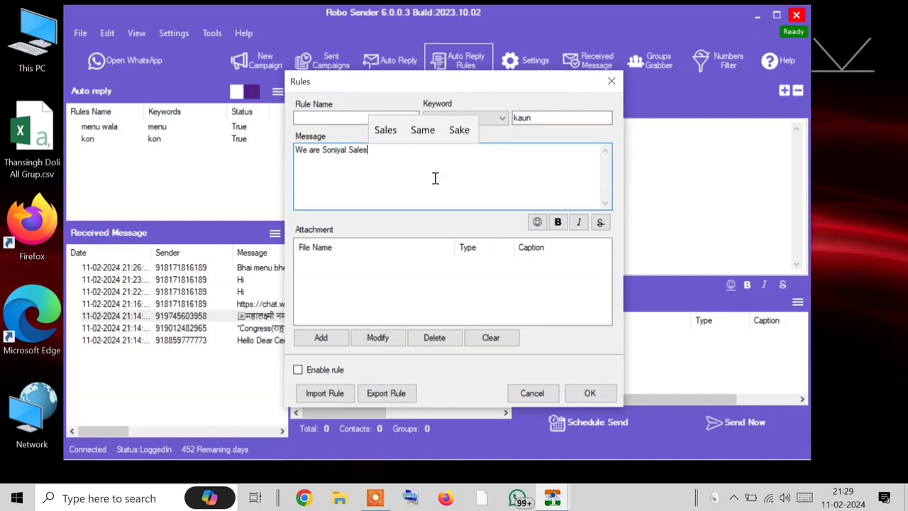
key(Return)
text(()
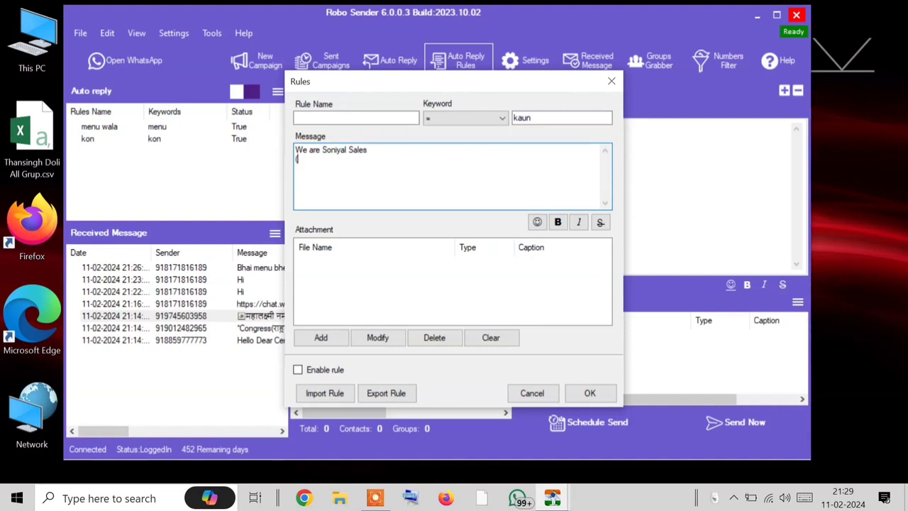
text(Soniya)
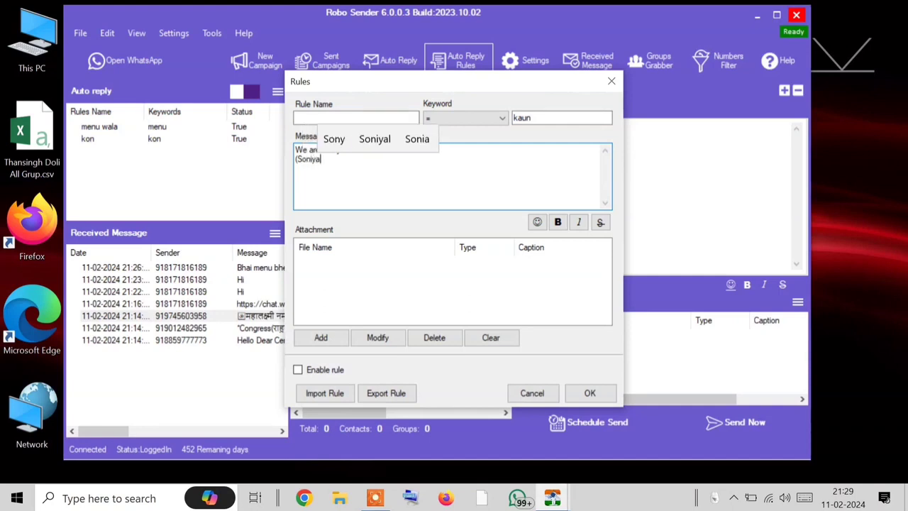
text(l.in))
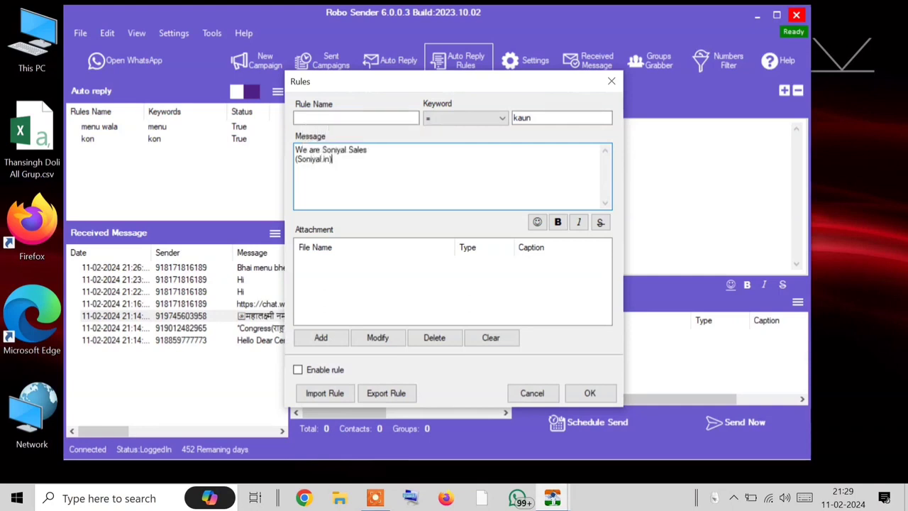
Step: Set Contains matching, name the rule 'kaun wala', enable it and save
click(454, 119)
click(439, 168)
click(401, 119)
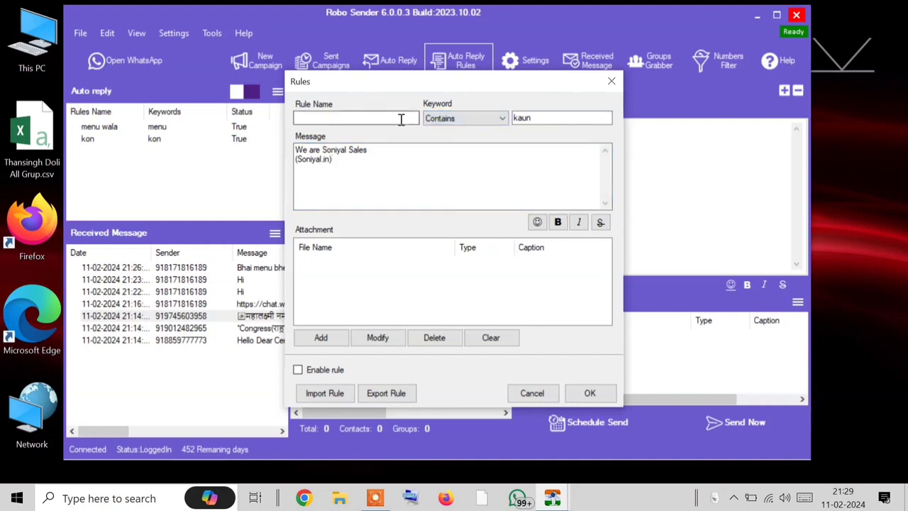
text(ka)
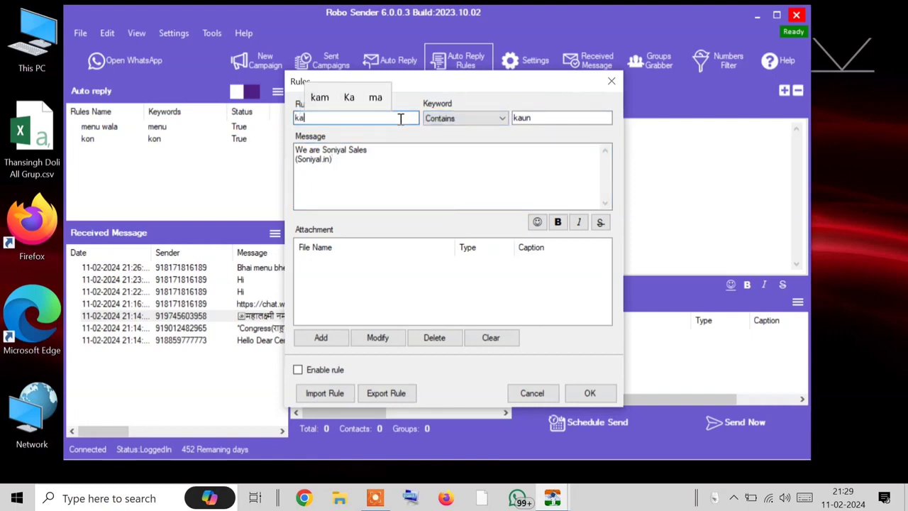
text(un waloa)
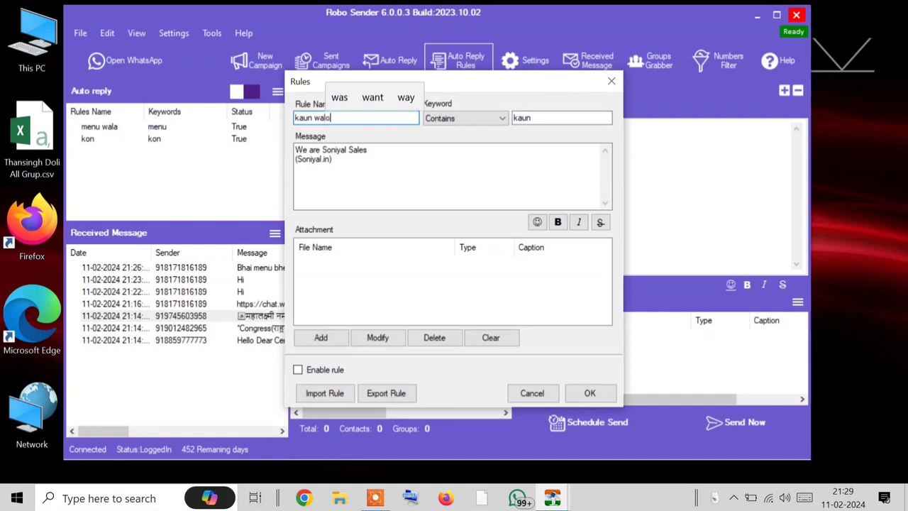
key(BackSpace)
key(BackSpace)
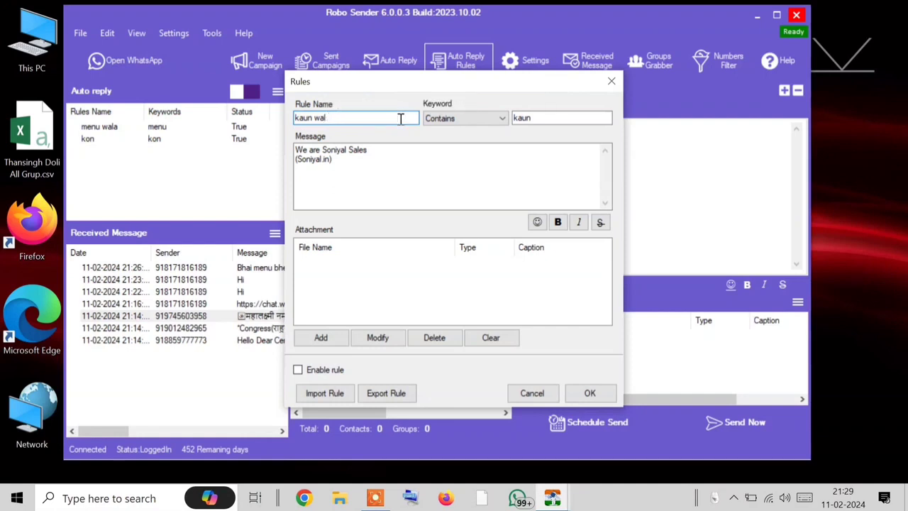
text(a)
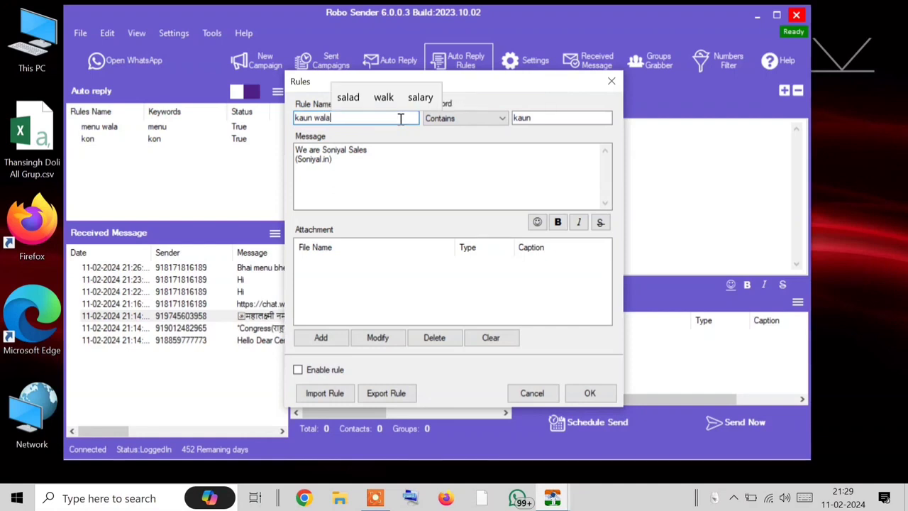
click(319, 370)
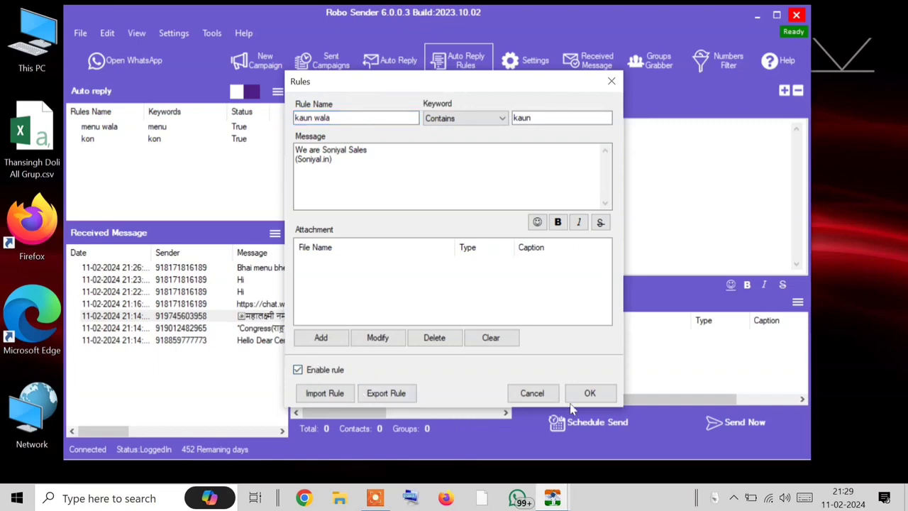
click(587, 396)
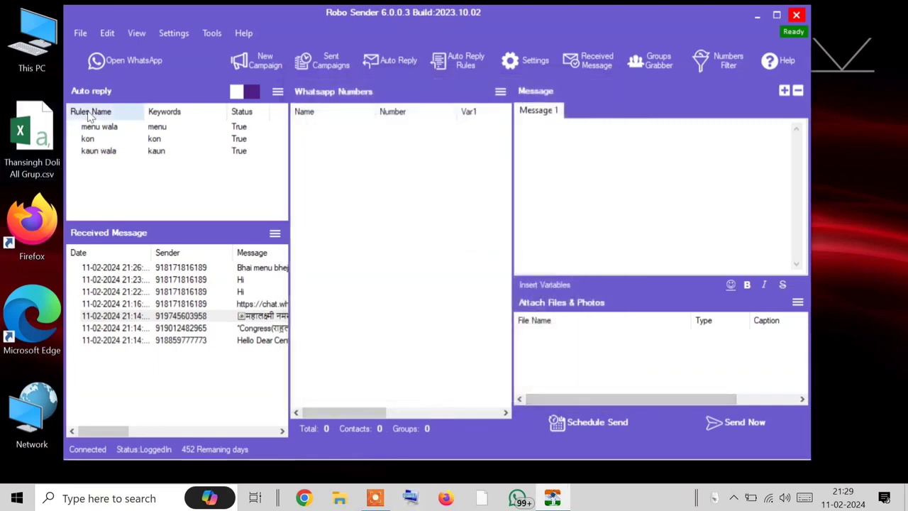
click(132, 66)
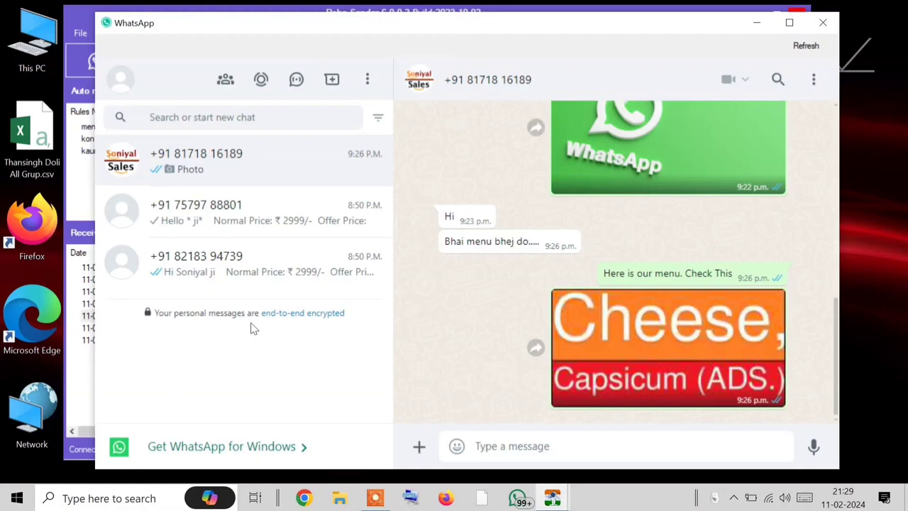
Step: Send 'hiii' in the Soniyal Sales chat to trigger the auto-reply
click(513, 453)
text(hiii)
key(Return)
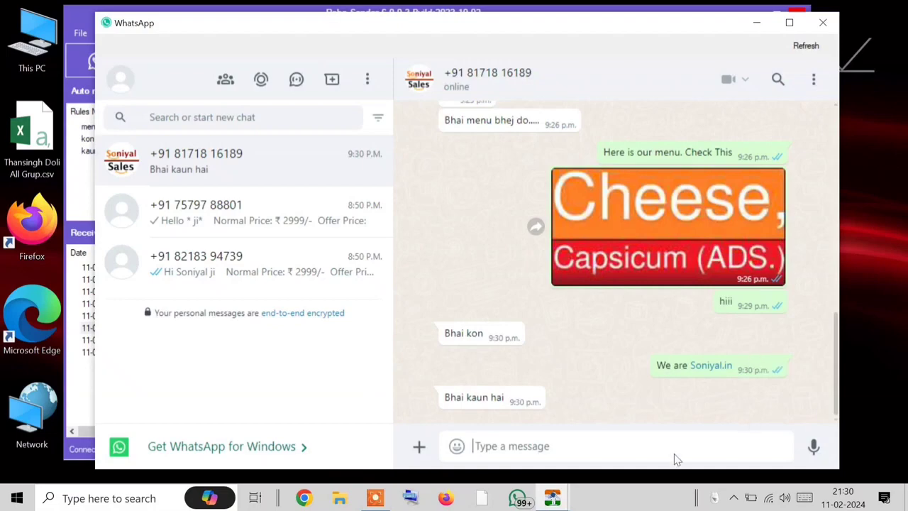
Step: Review the Soniyal Sales and second chats, including 'Bhai kaun hai', then close WhatsApp
drag(516, 27, 551, 16)
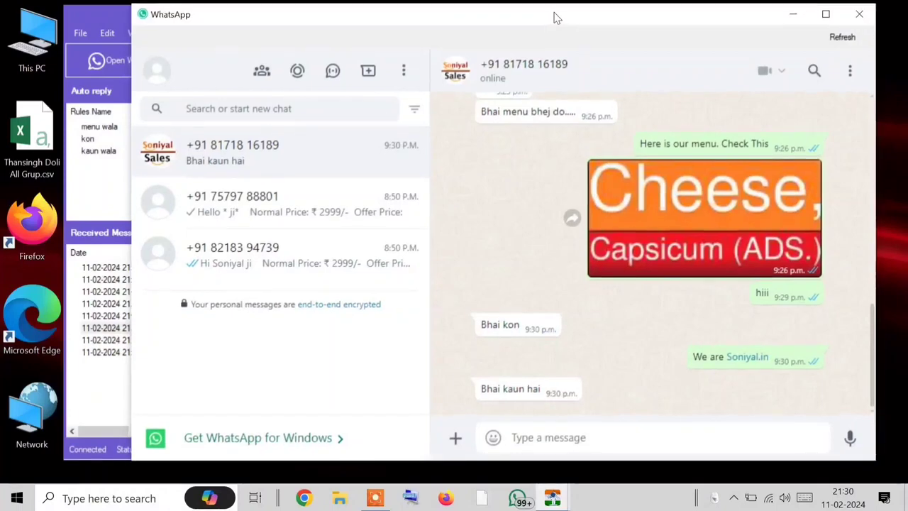
click(309, 206)
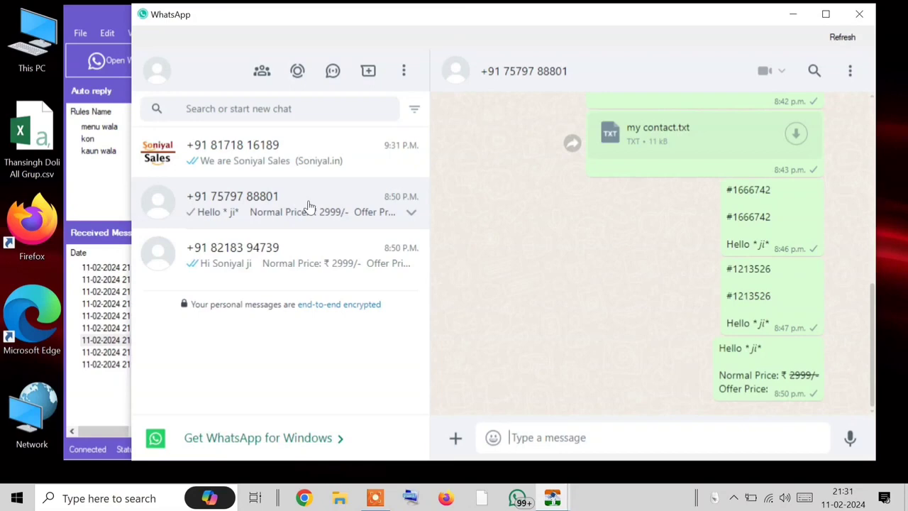
click(303, 169)
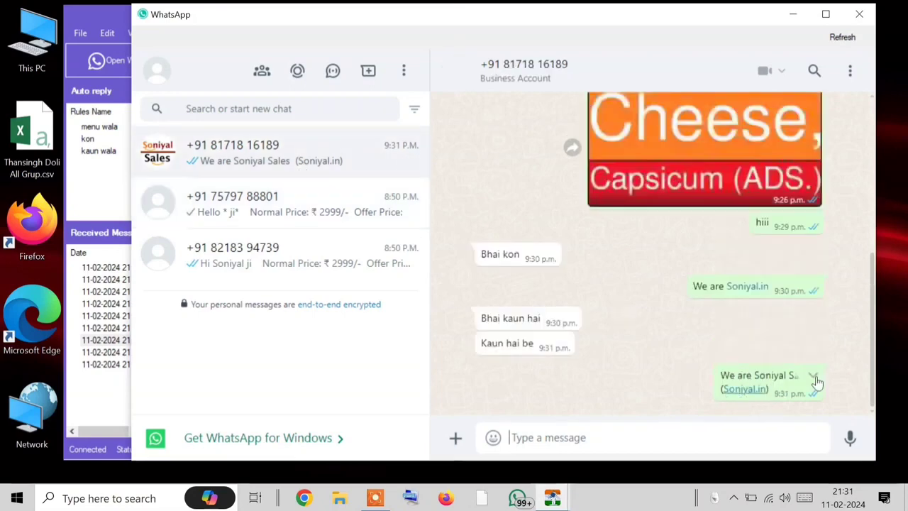
triple_click(544, 320)
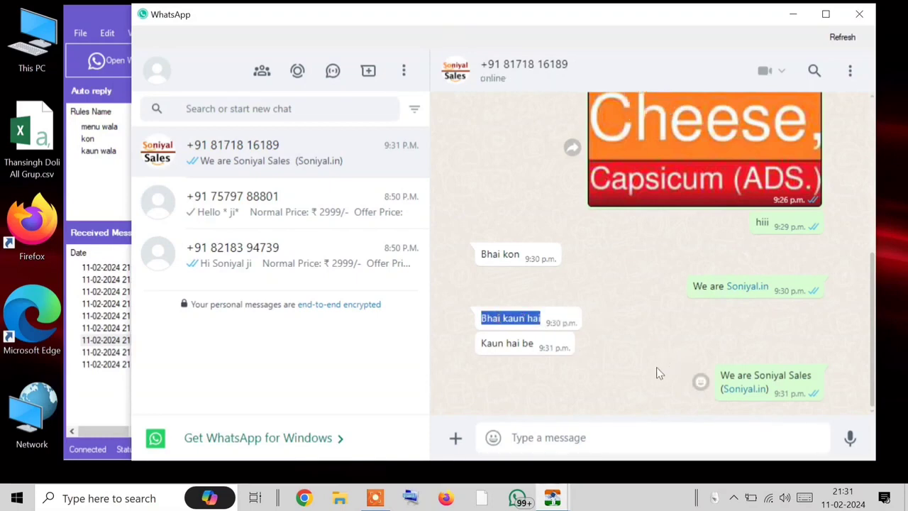
click(284, 206)
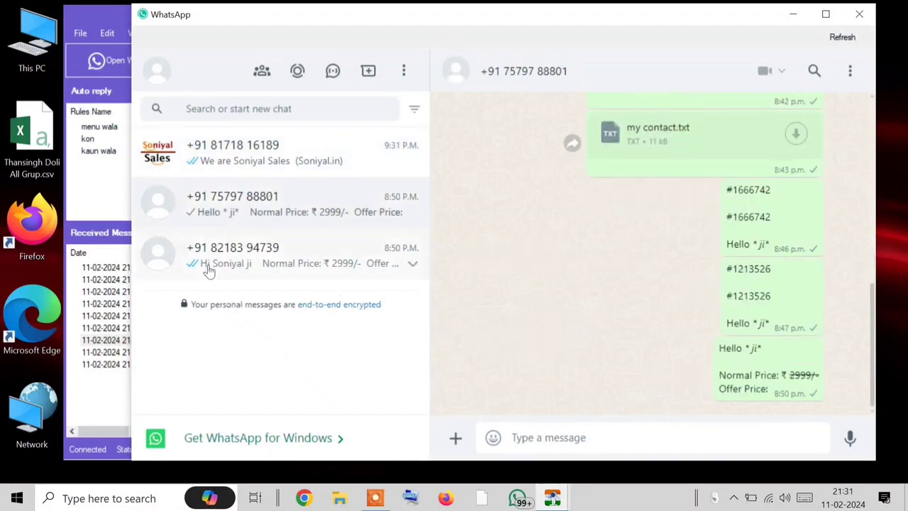
click(220, 164)
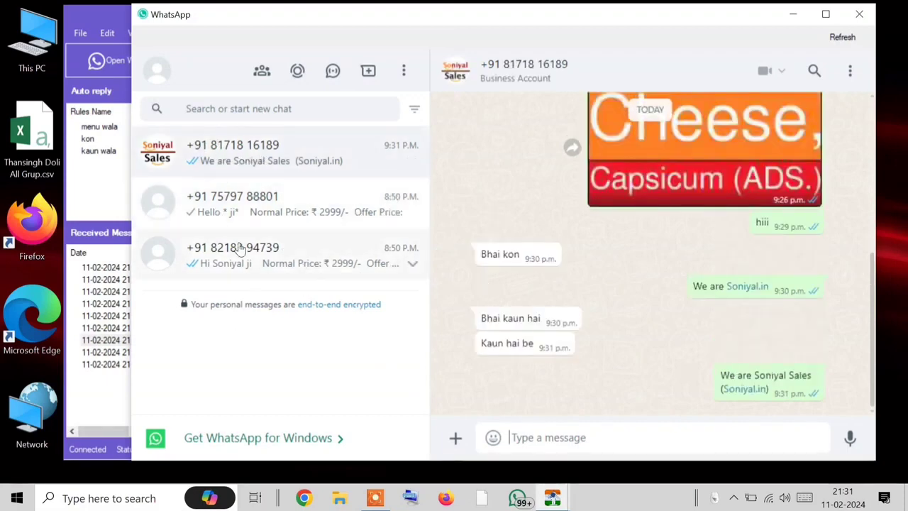
click(859, 14)
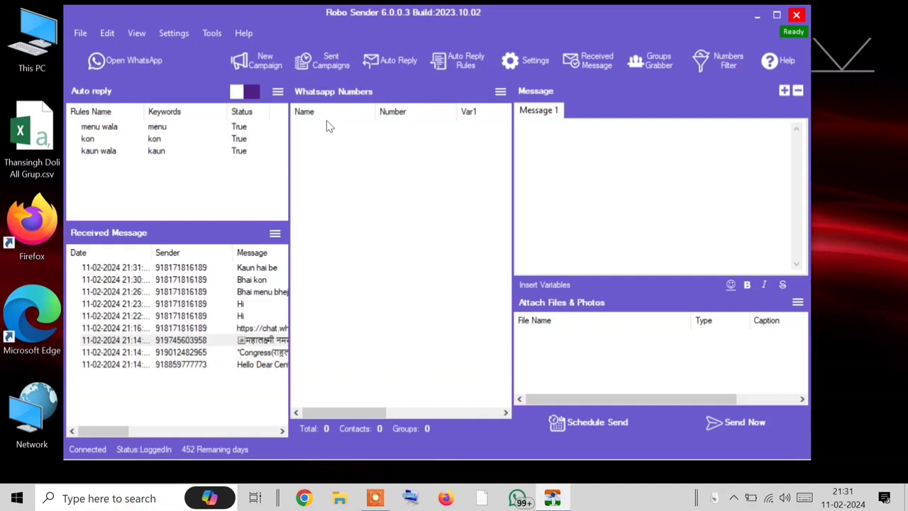
Step: Create a rule named '11 Feb' matching messages that contain '11 Feb'
mouse_move(833, 504)
click(457, 61)
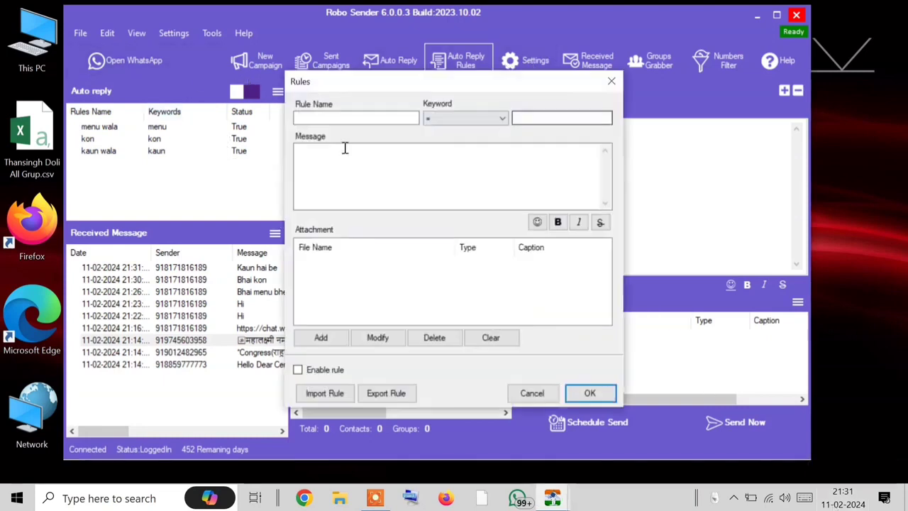
click(440, 118)
click(443, 168)
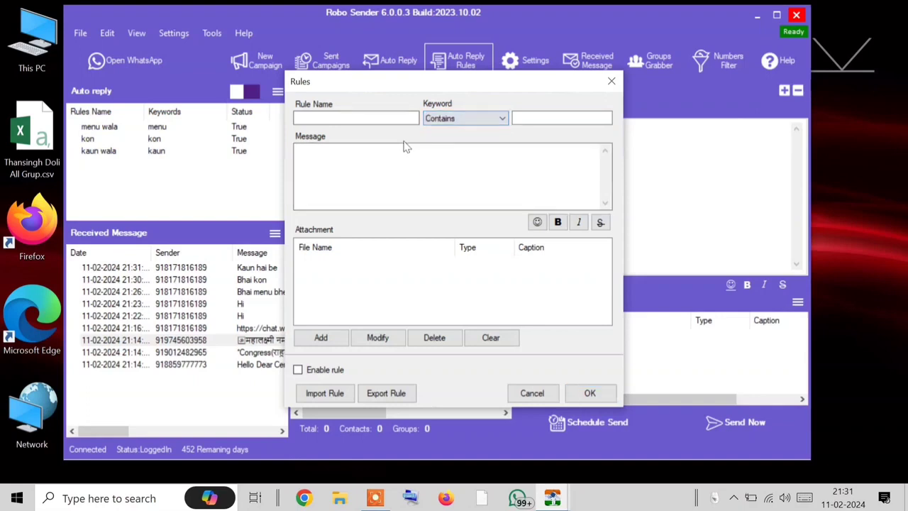
click(374, 118)
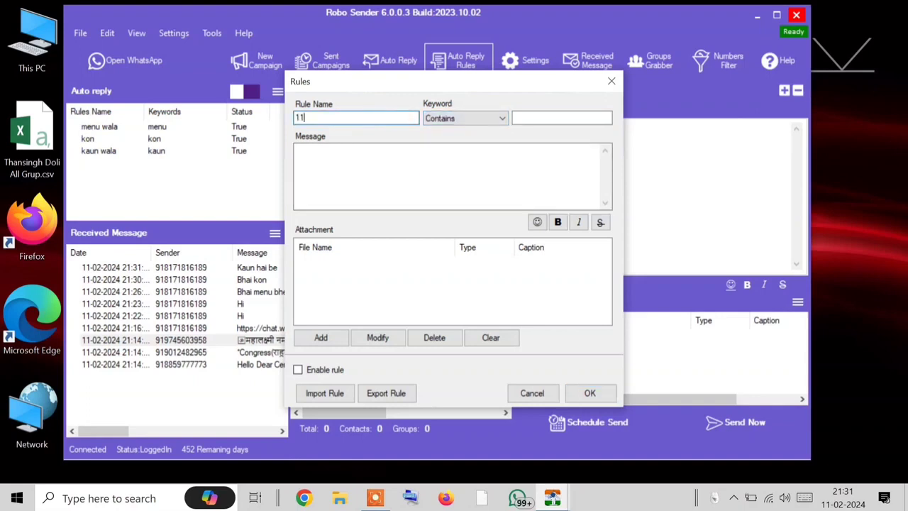
text(11 Feb)
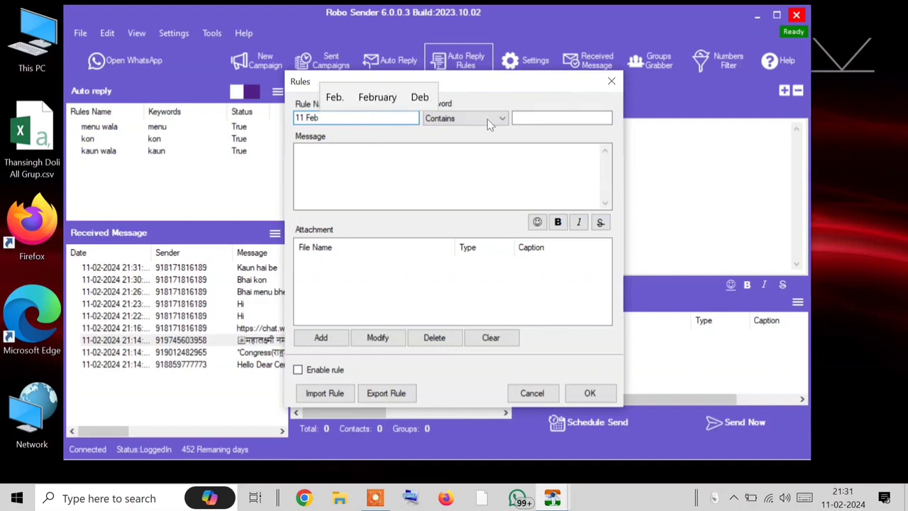
click(571, 116)
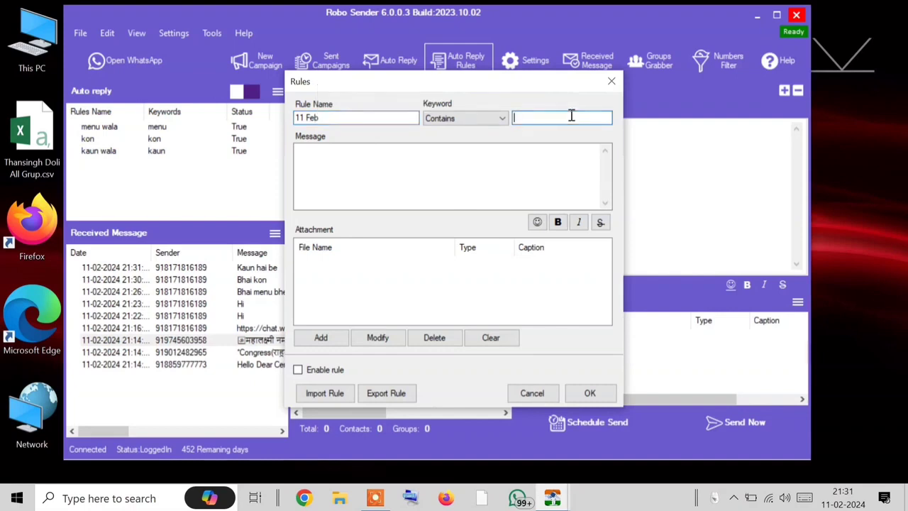
text(11 Feb)
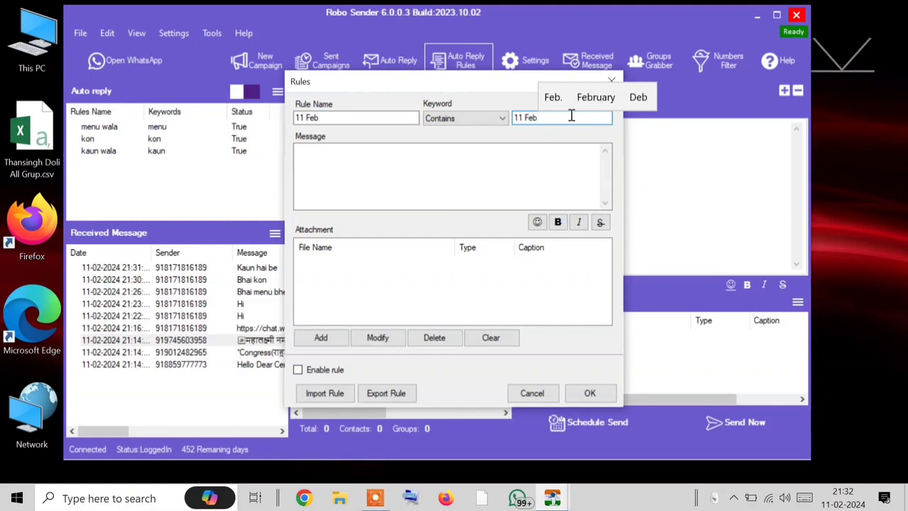
Step: Set the reply to '11 Feb 2023 ko 12 bje tak chhutti ho jayegi', enable and save
click(464, 183)
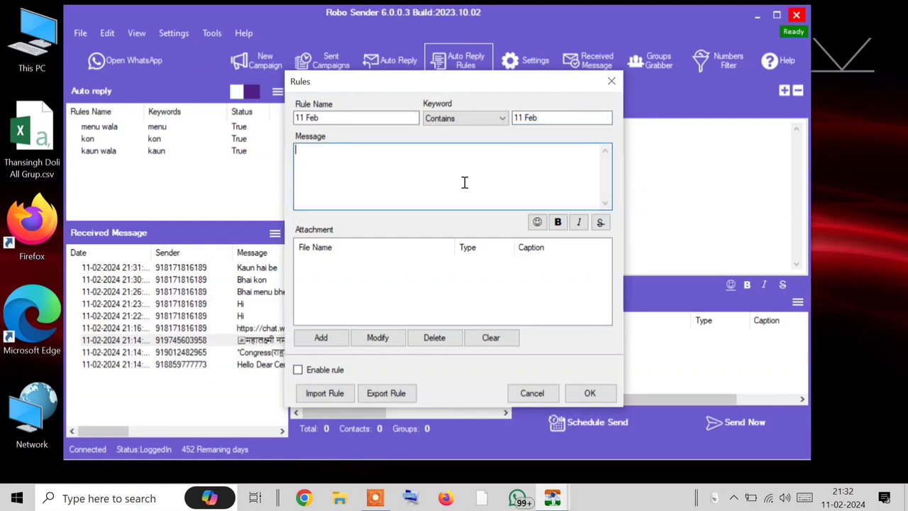
text(11 Feb ko)
text(12 bje ta)
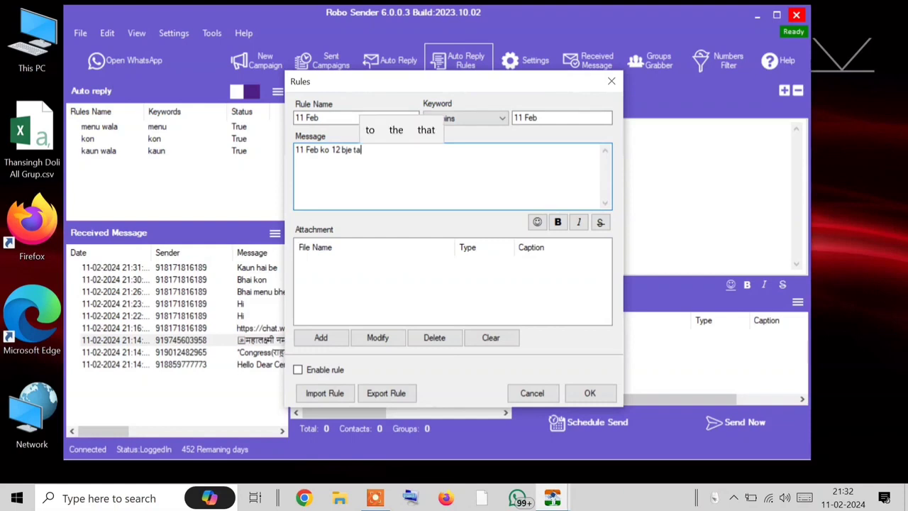
text(k ch)
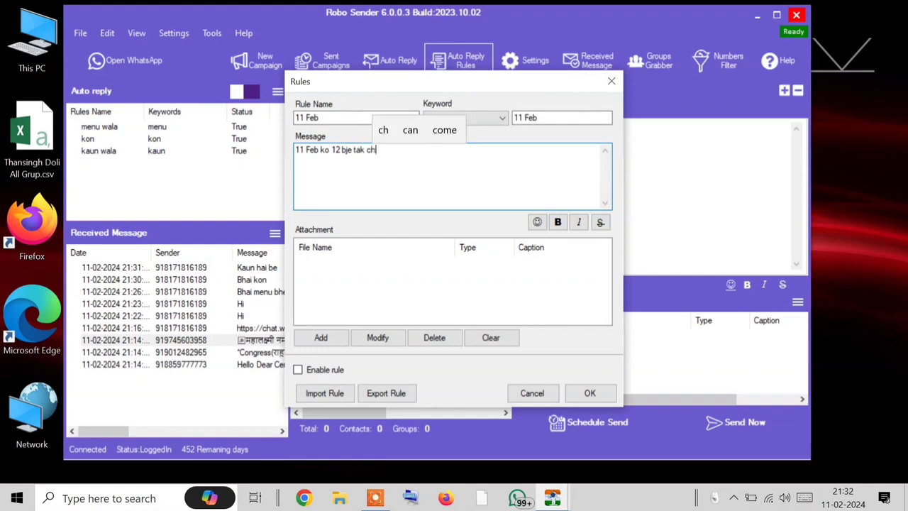
text(utt)
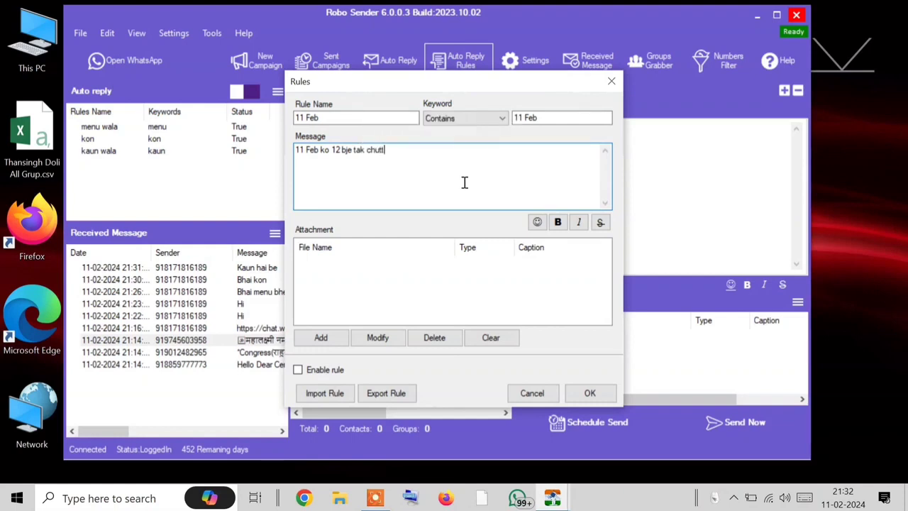
key(BackSpace)
text(hutti h)
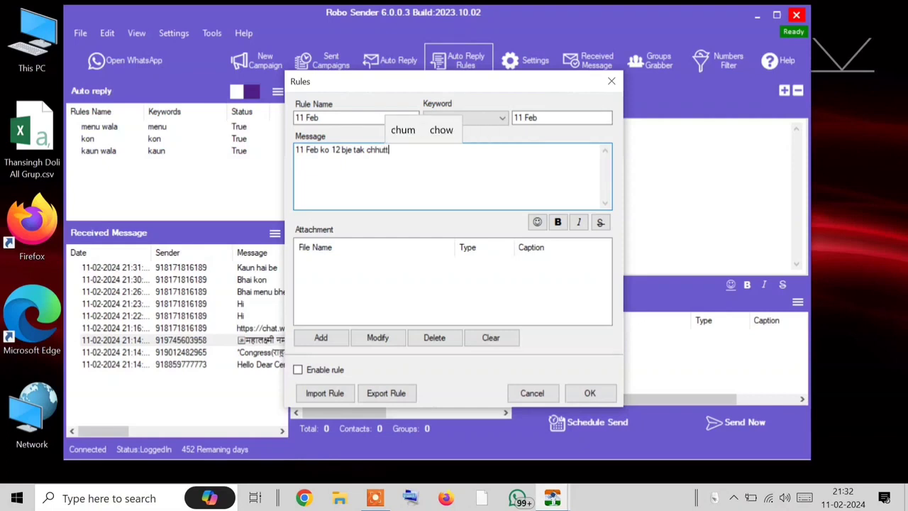
text(o j)
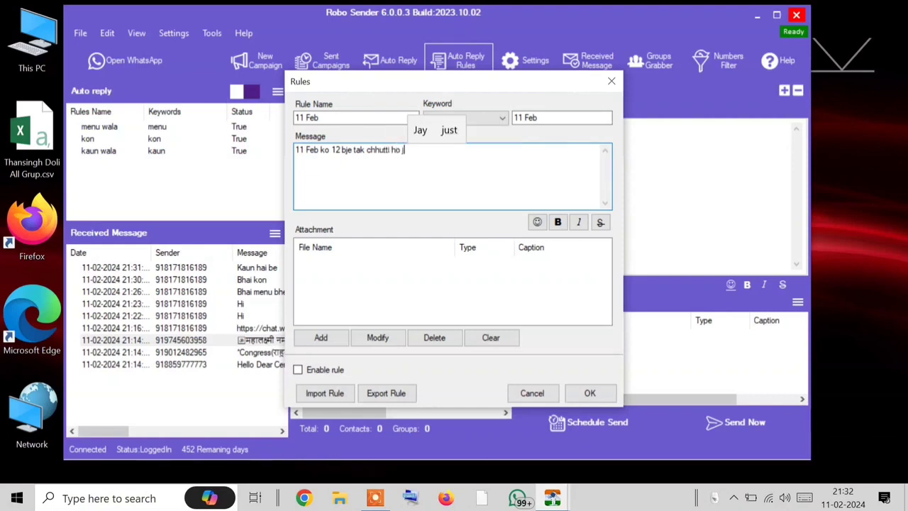
text(ayegi.)
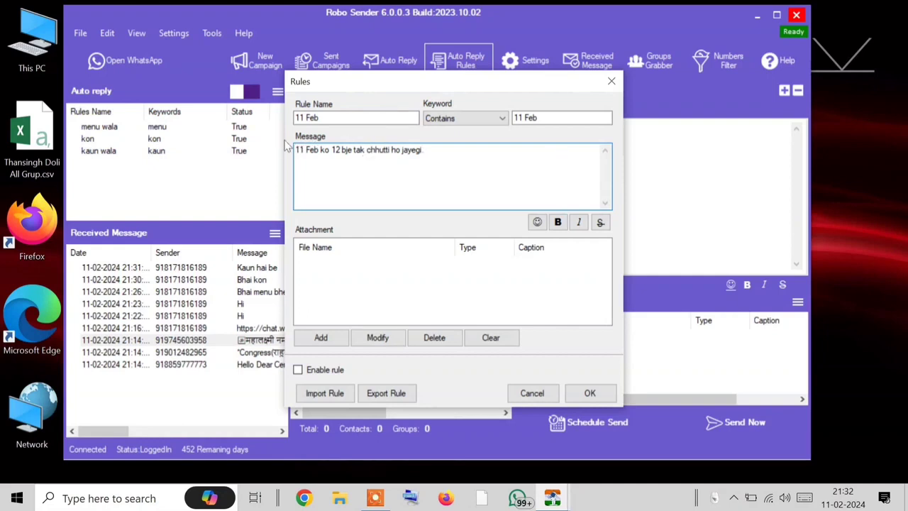
click(322, 151)
text(20123)
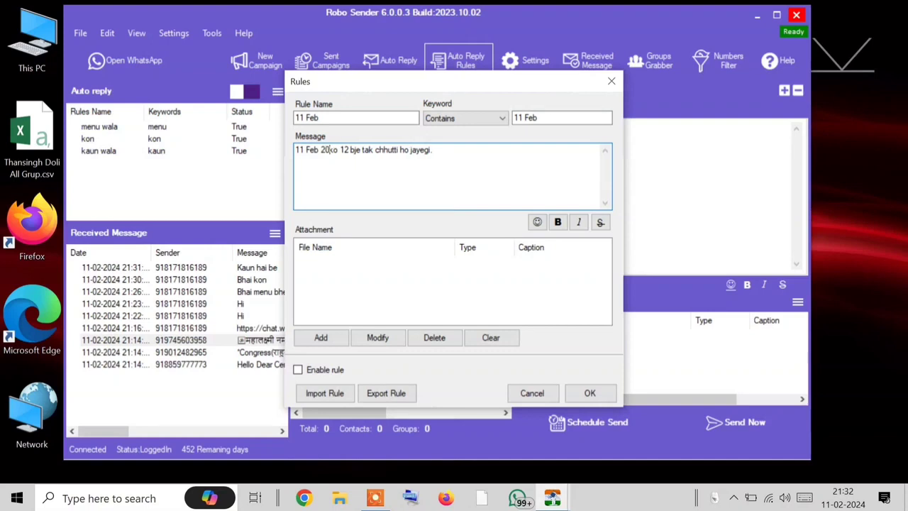
key(BackSpace)
key(BackSpace)
key(BackSpace)
text(23)
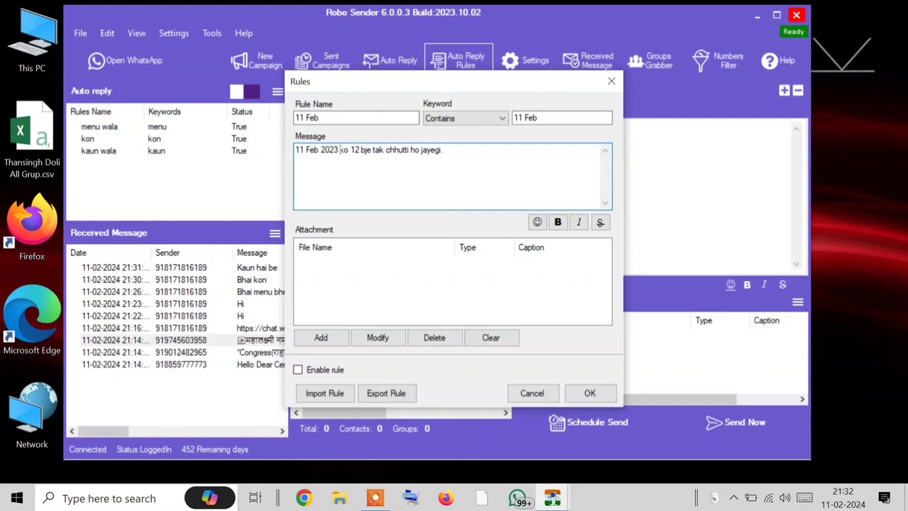
click(298, 370)
click(589, 392)
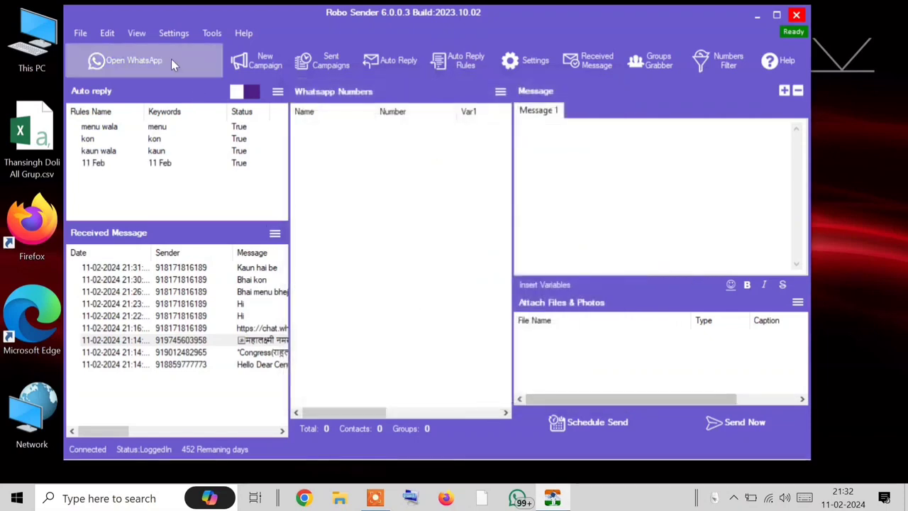
Step: Check the 11 Feb holiday auto-reply in the Soniyal Sales chat, then close WhatsApp
click(171, 60)
click(319, 204)
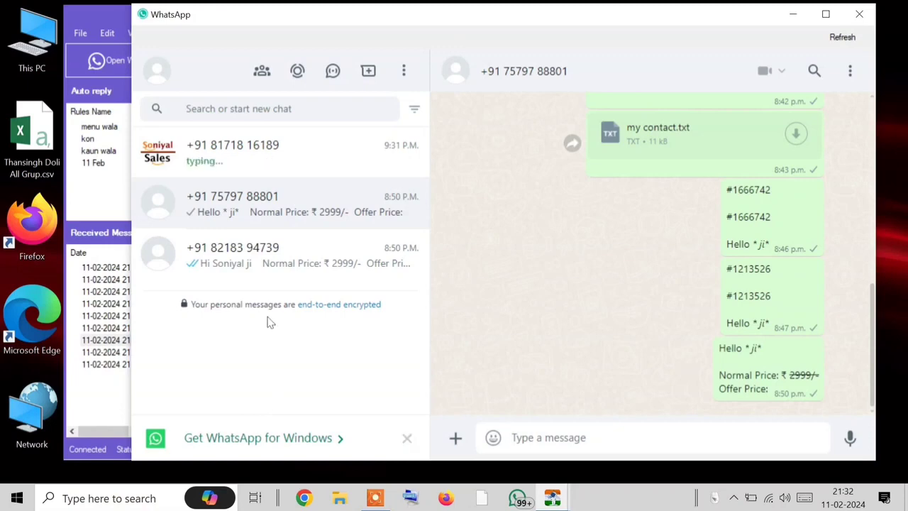
drag(368, 10, 579, 19)
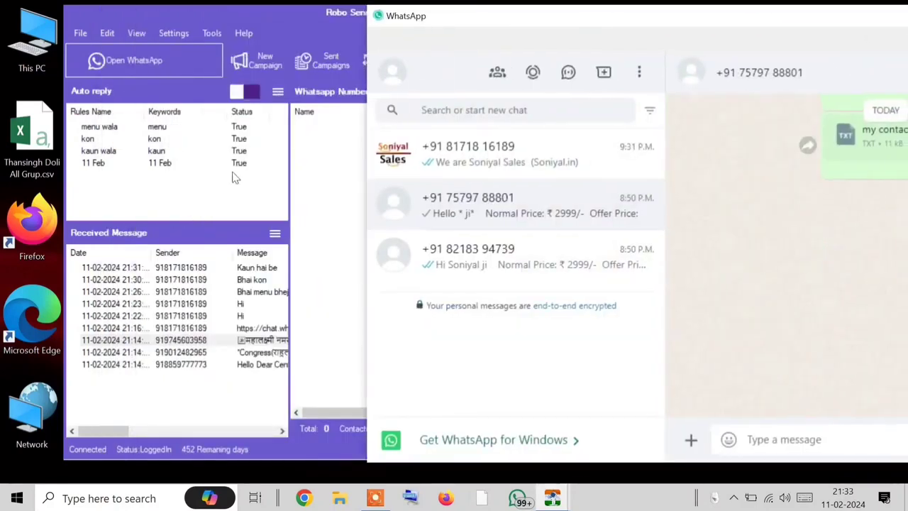
drag(480, 26, 280, 17)
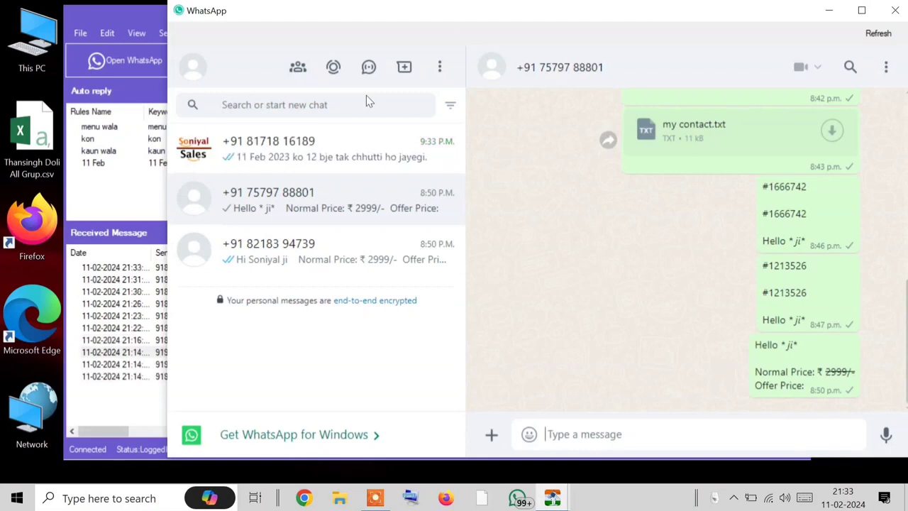
click(361, 164)
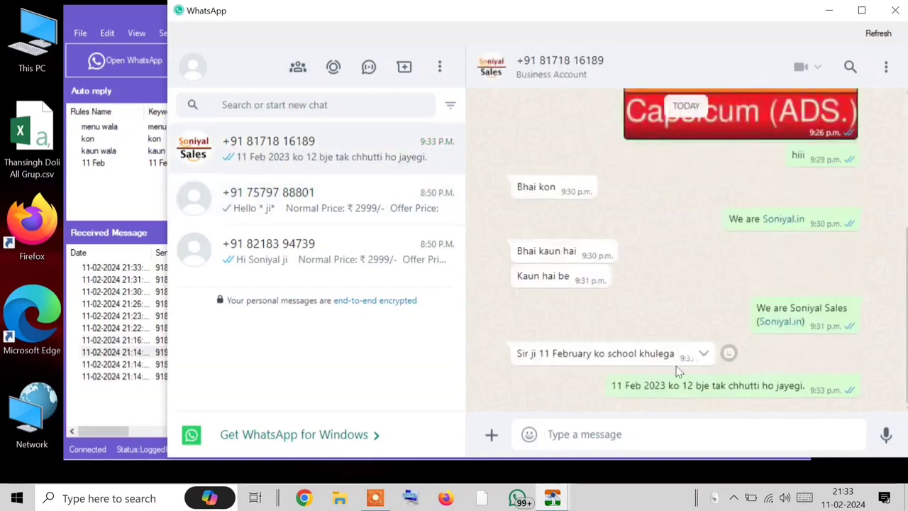
drag(644, 385, 588, 383)
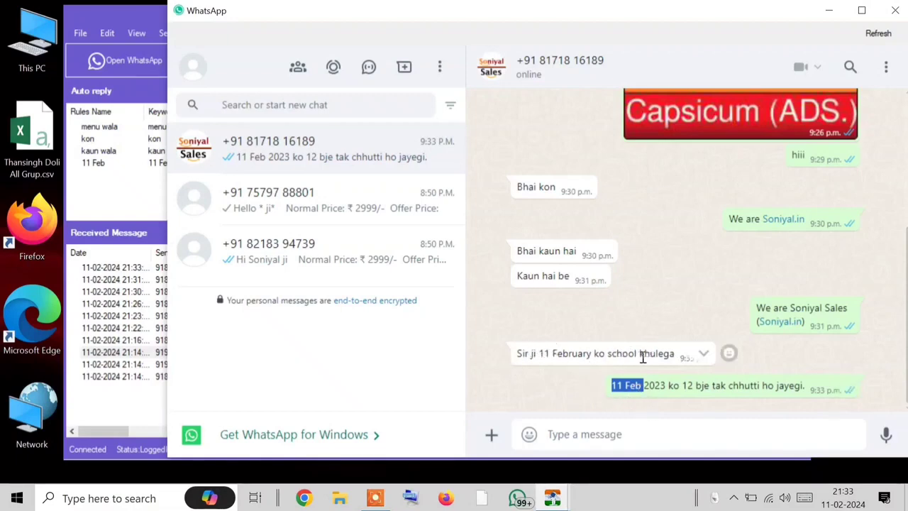
click(658, 397)
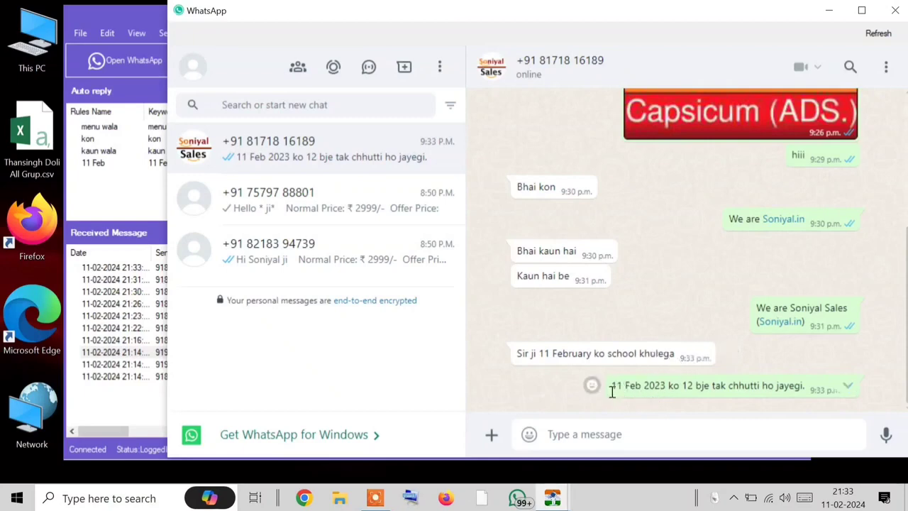
drag(613, 391, 814, 396)
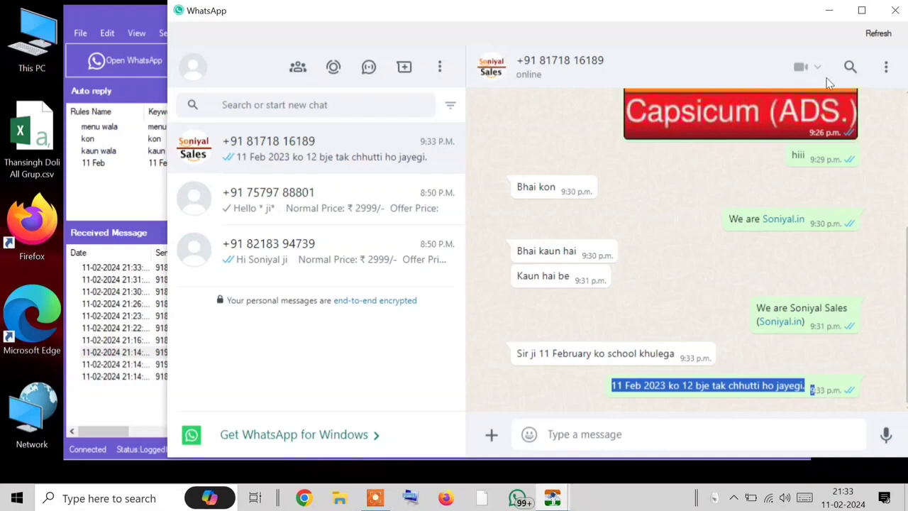
click(896, 10)
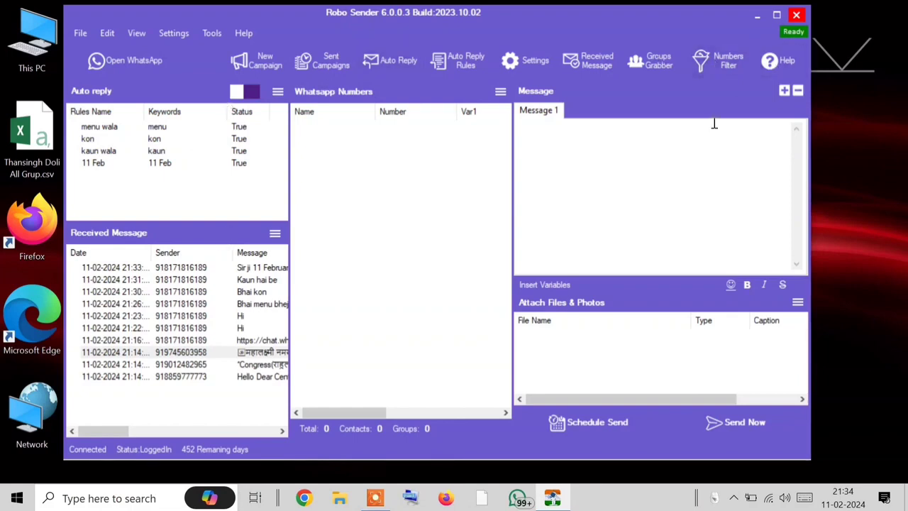
Step: Clear the received messages log and toggle the auto-reply feature
click(103, 34)
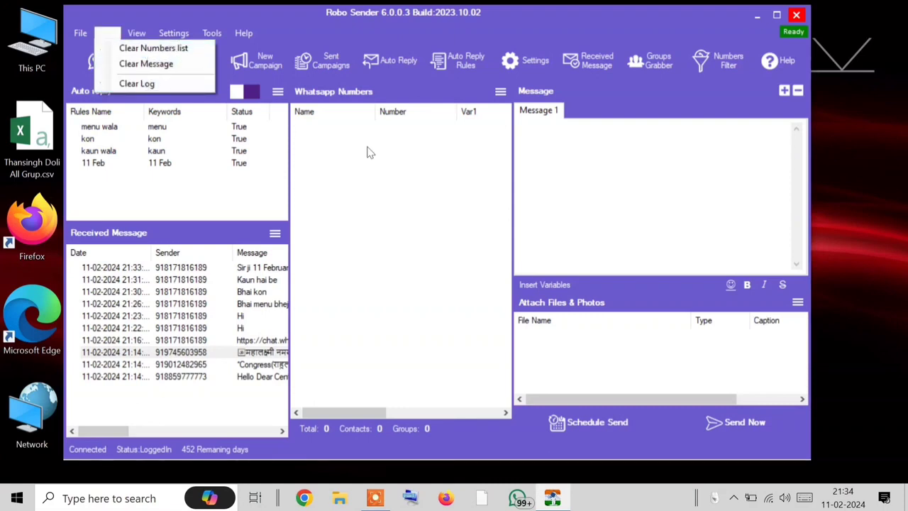
click(106, 33)
click(107, 34)
click(103, 35)
click(100, 35)
click(273, 233)
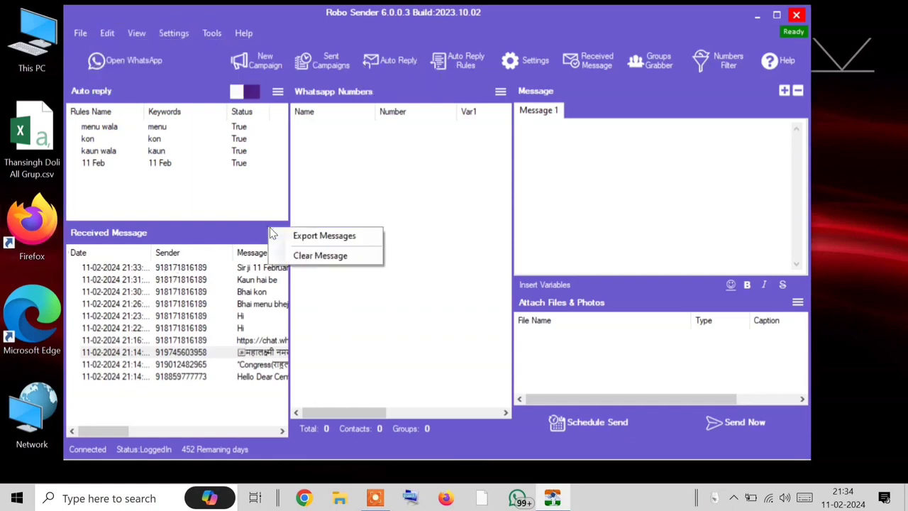
click(295, 254)
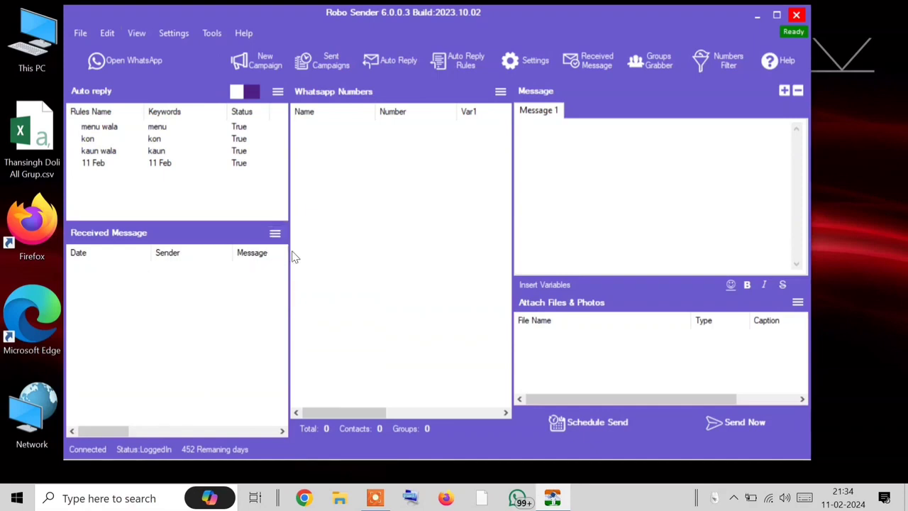
click(244, 92)
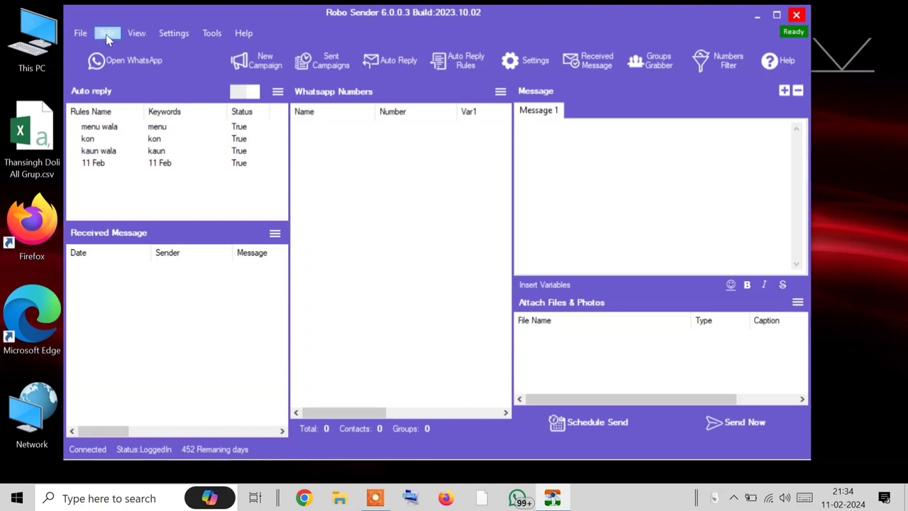
Step: Close WhatsApp, bring Robo Sender to the front and browse its menus
click(82, 33)
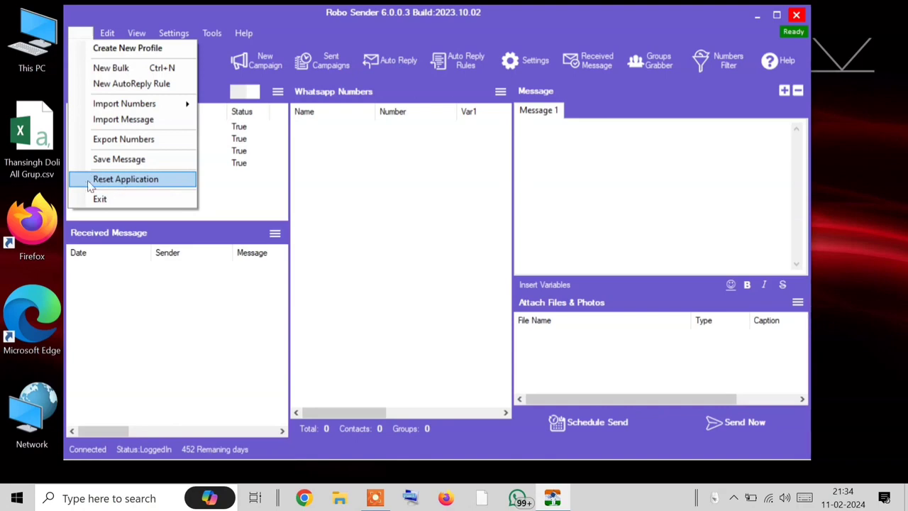
click(215, 177)
click(190, 67)
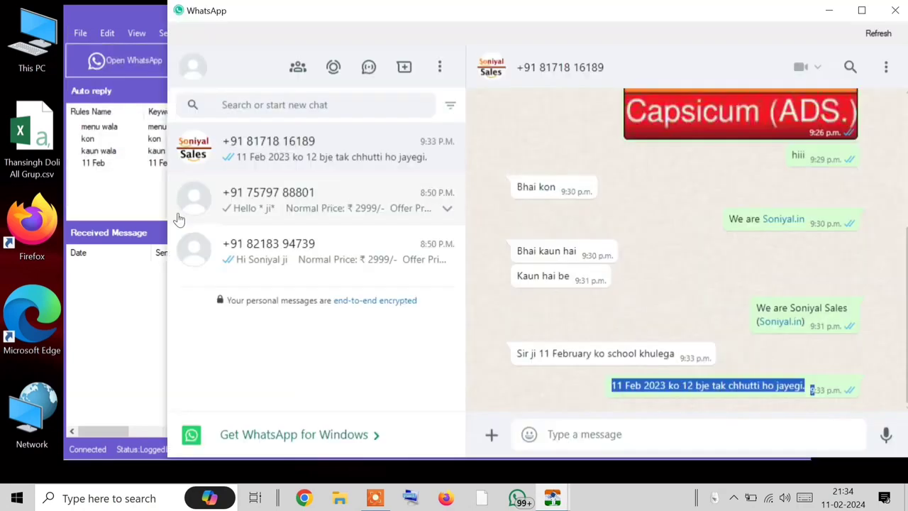
click(895, 10)
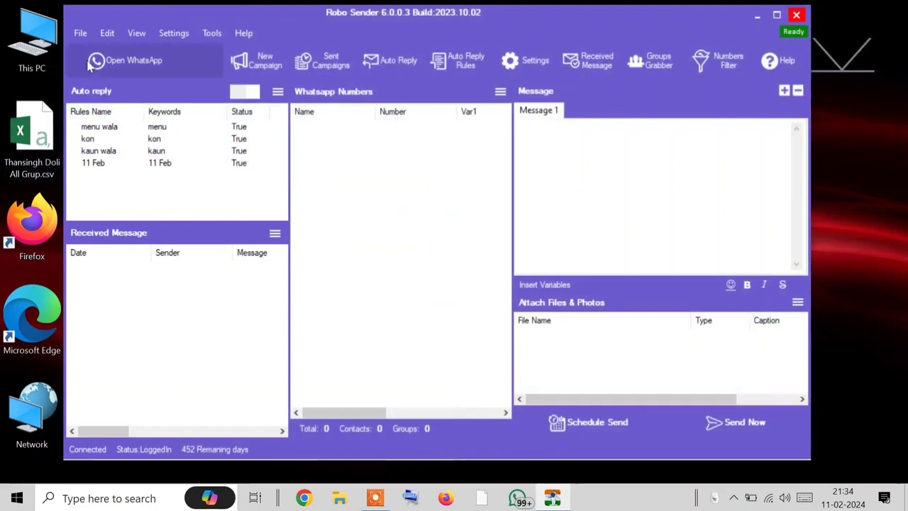
click(97, 63)
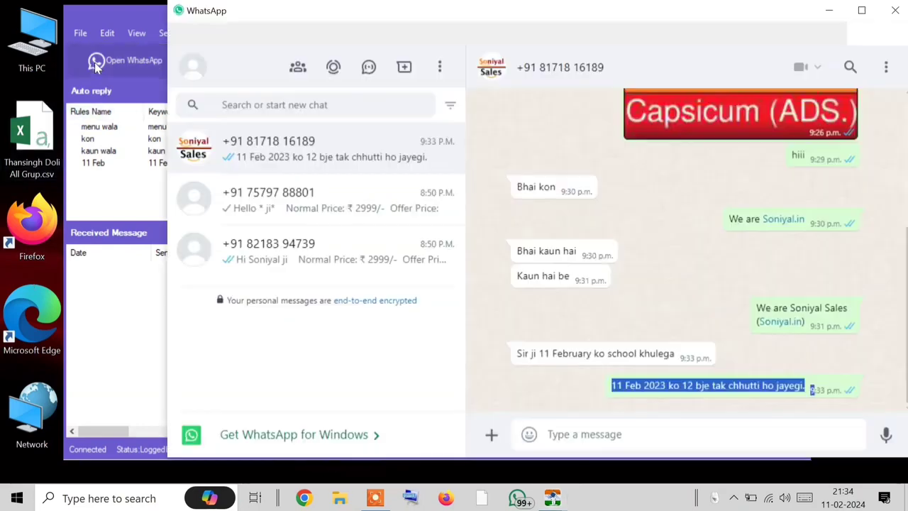
click(118, 204)
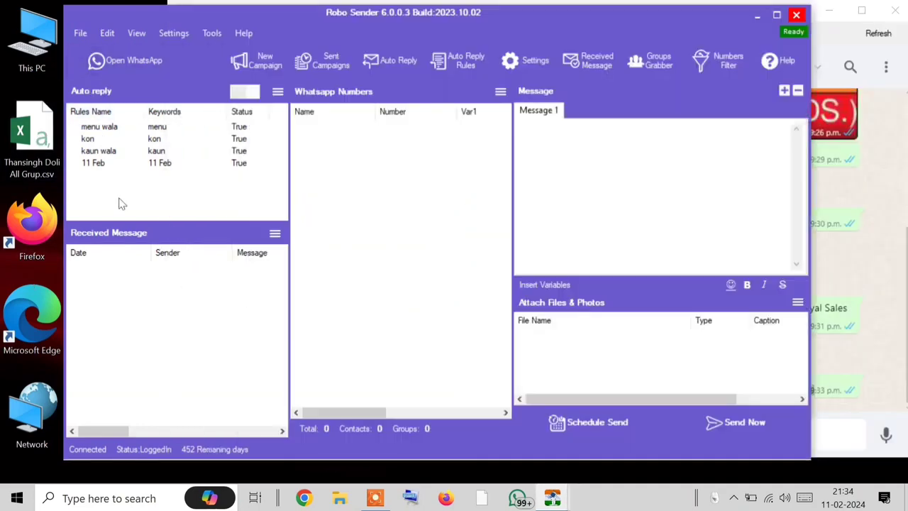
click(83, 33)
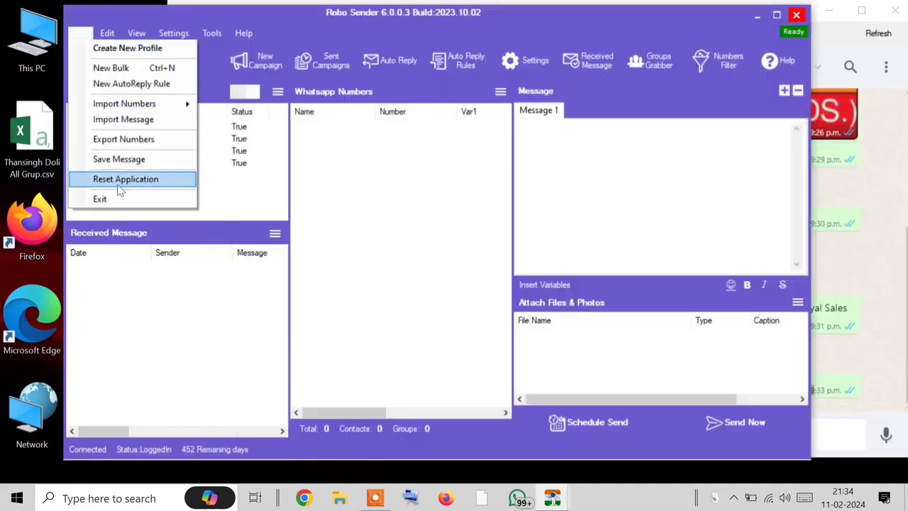
click(896, 11)
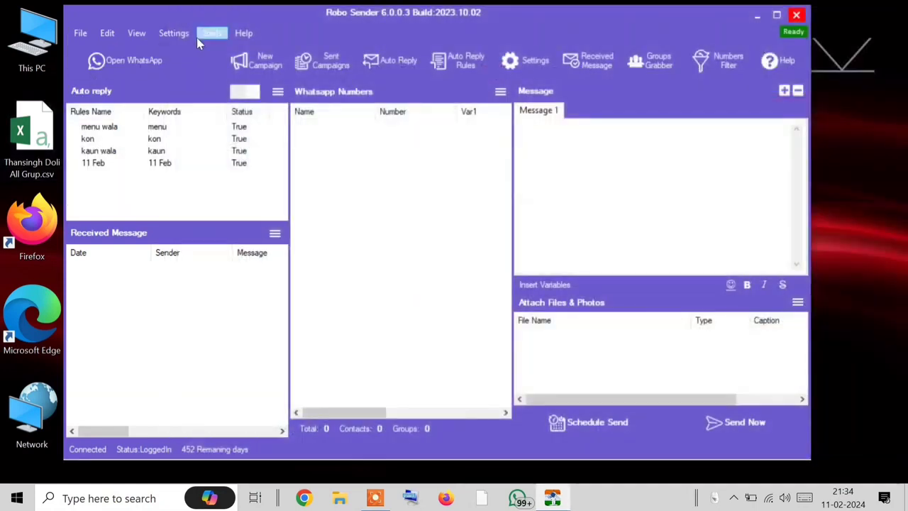
click(183, 34)
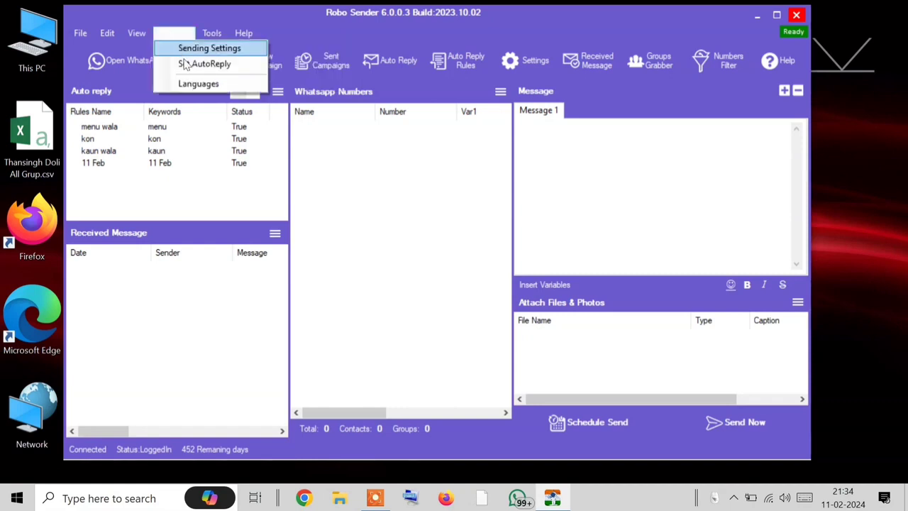
mouse_move(211, 36)
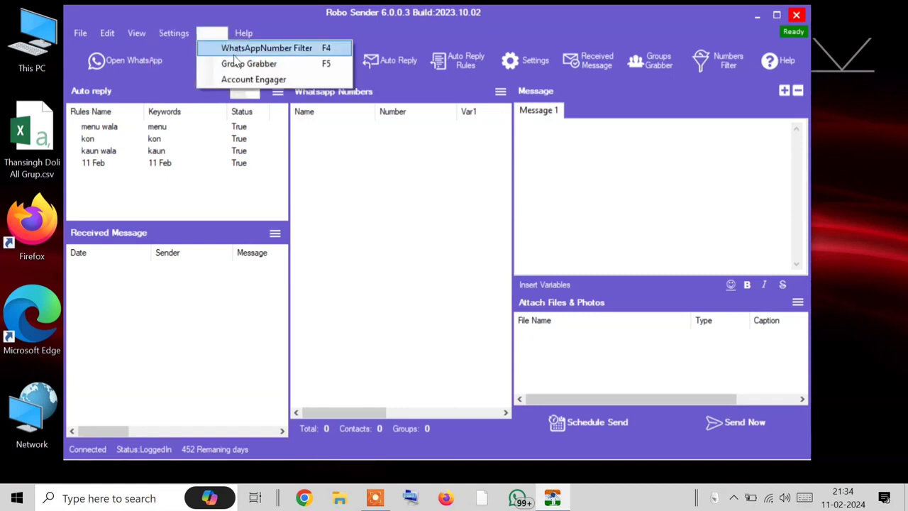
Step: Open Account Engager from Tools and look over its WhatsApp Accounts and messages pages
click(258, 79)
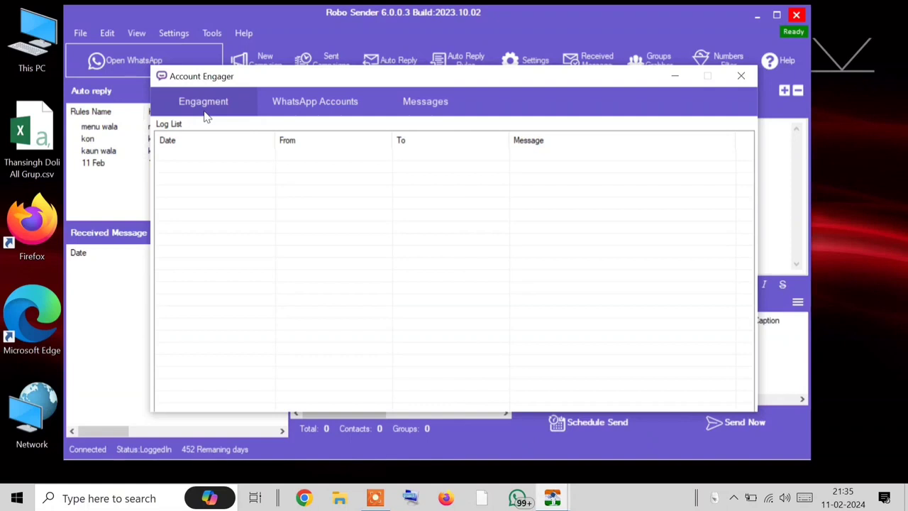
click(293, 104)
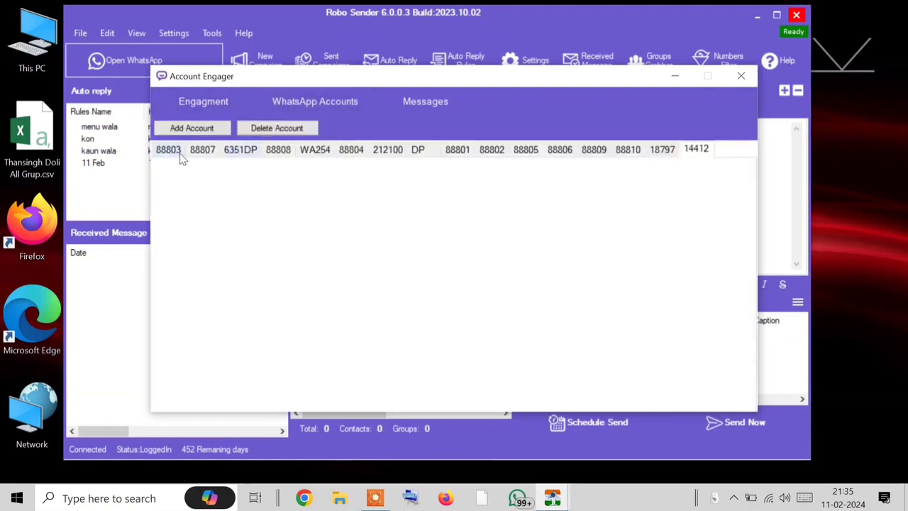
click(425, 105)
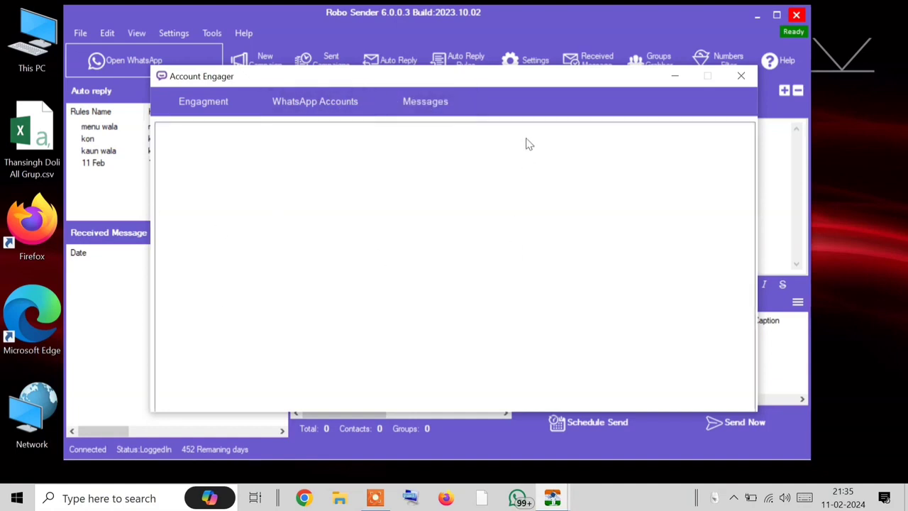
drag(525, 77, 497, 12)
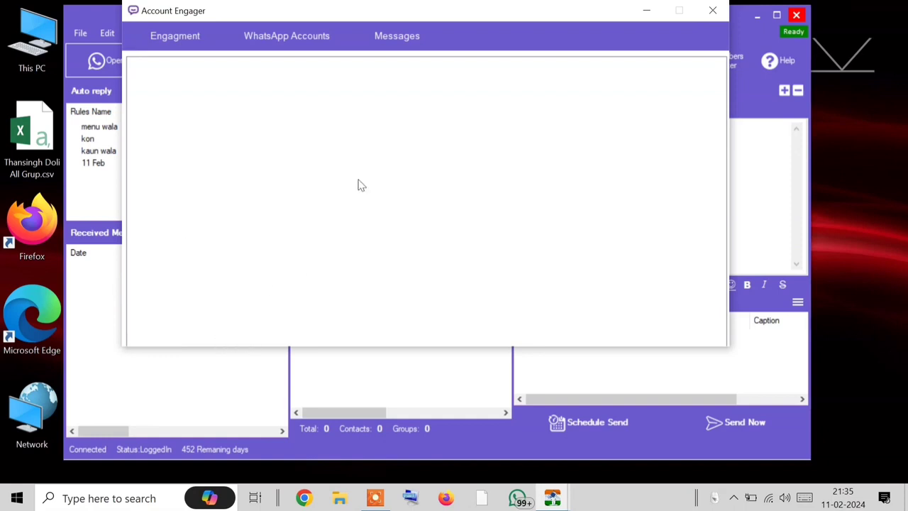
drag(530, 7, 535, 46)
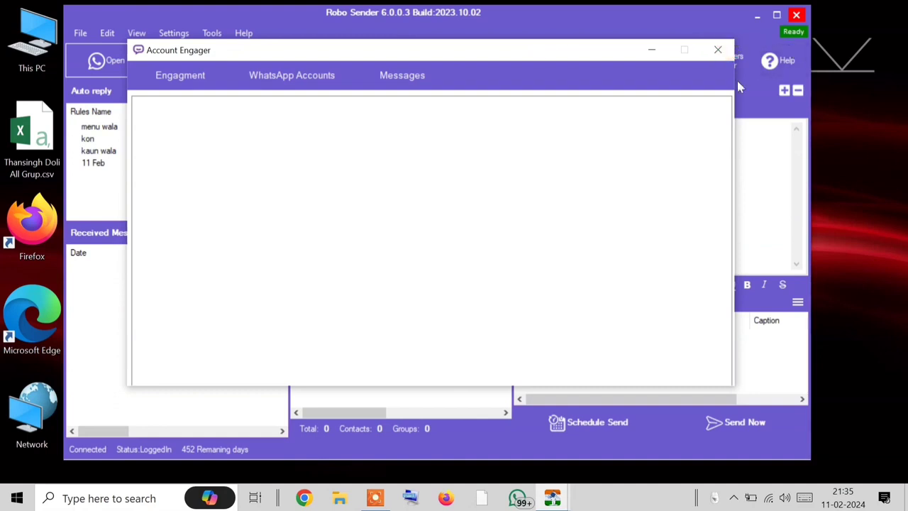
click(302, 82)
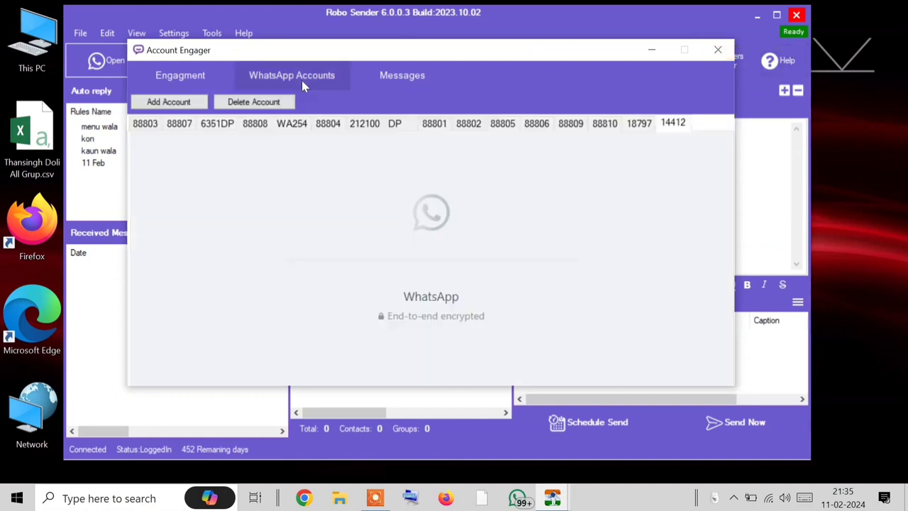
click(410, 69)
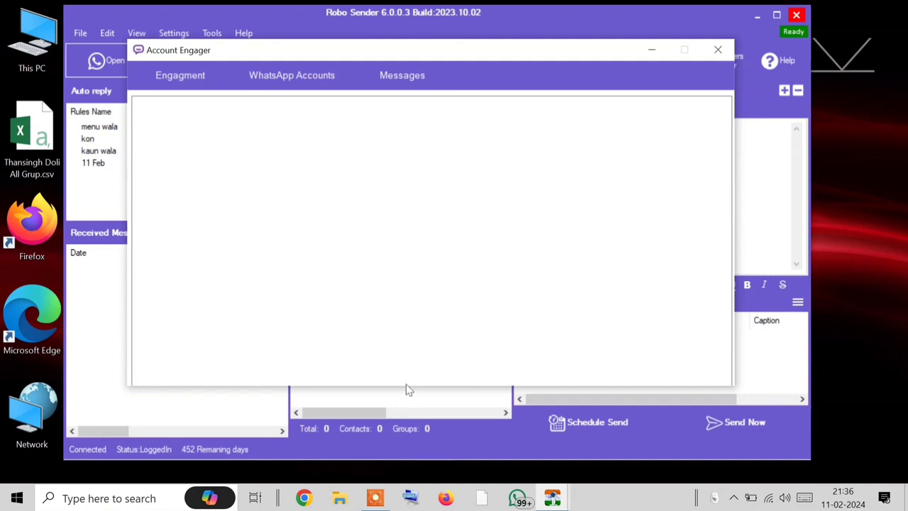
click(718, 50)
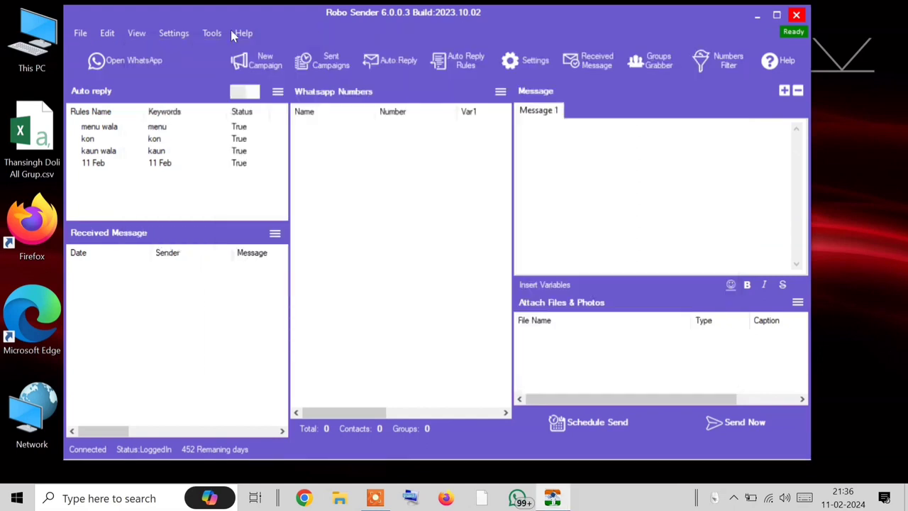
click(225, 33)
click(257, 80)
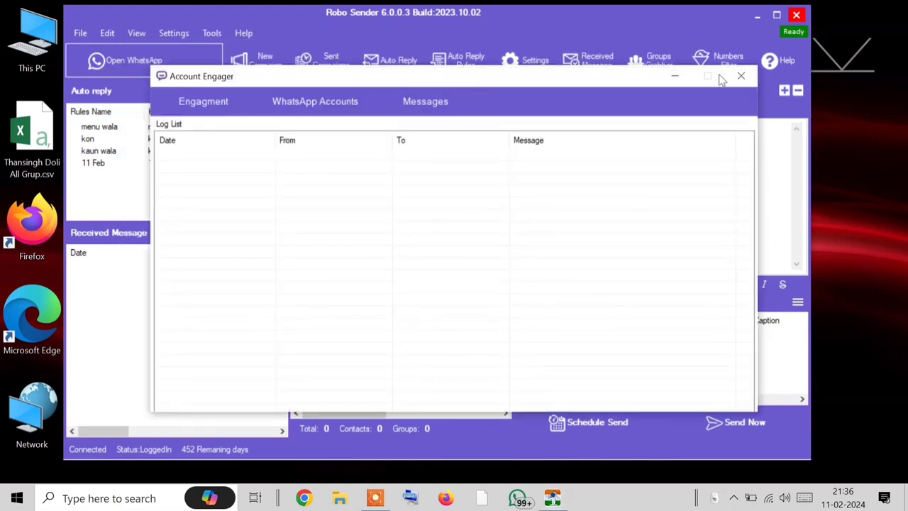
Step: Delete the 88804 WhatsApp account, then bring up the Add Account prompt
click(353, 101)
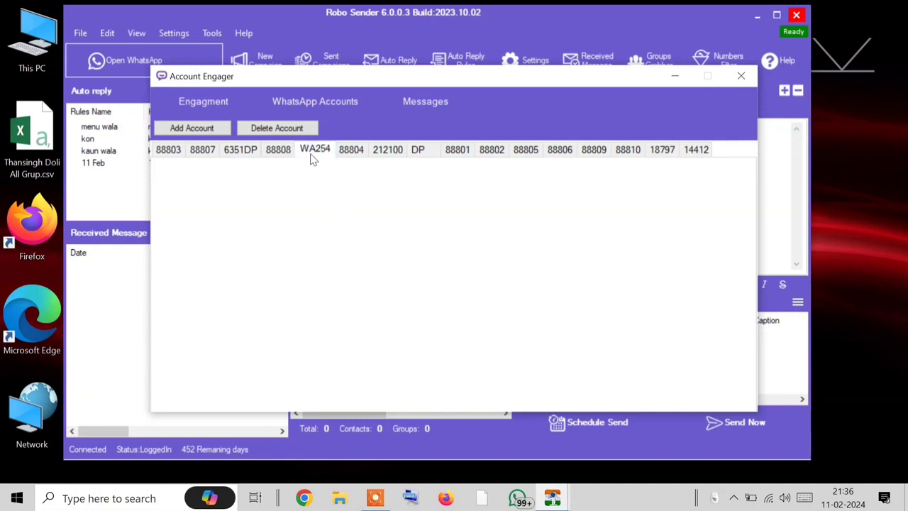
click(353, 153)
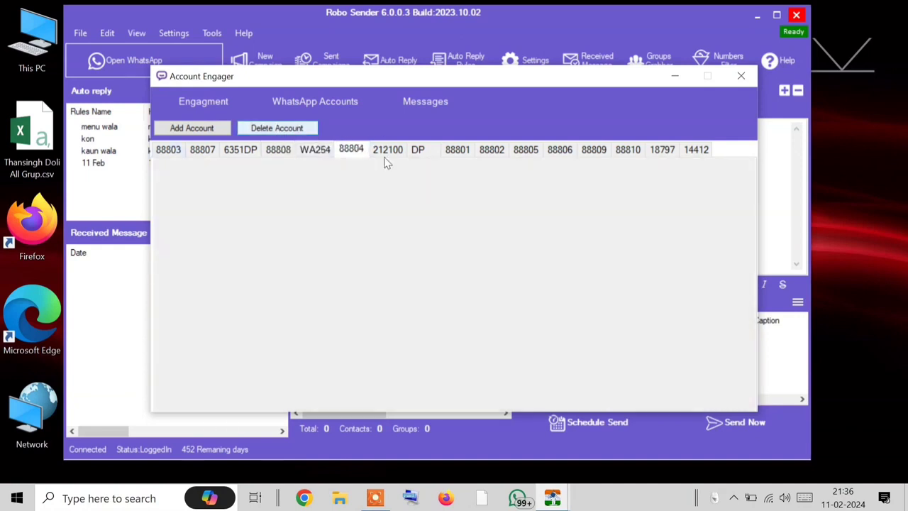
click(298, 132)
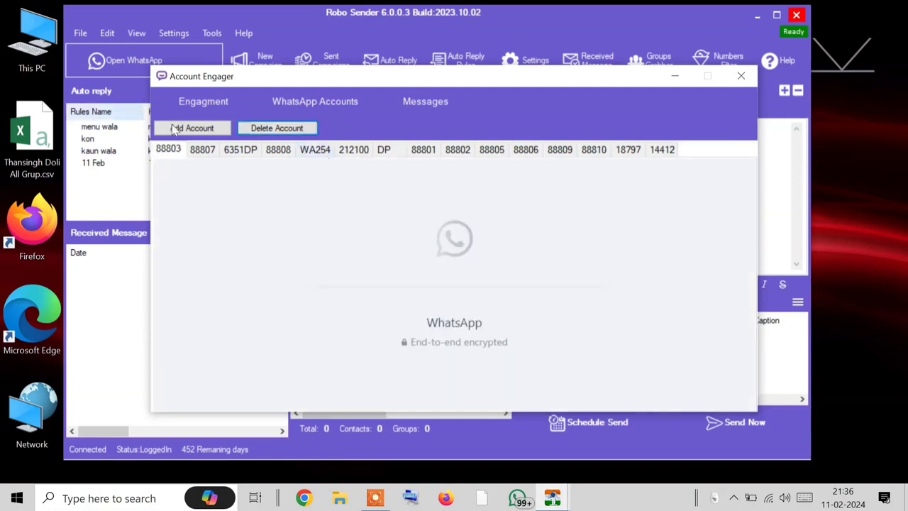
click(174, 130)
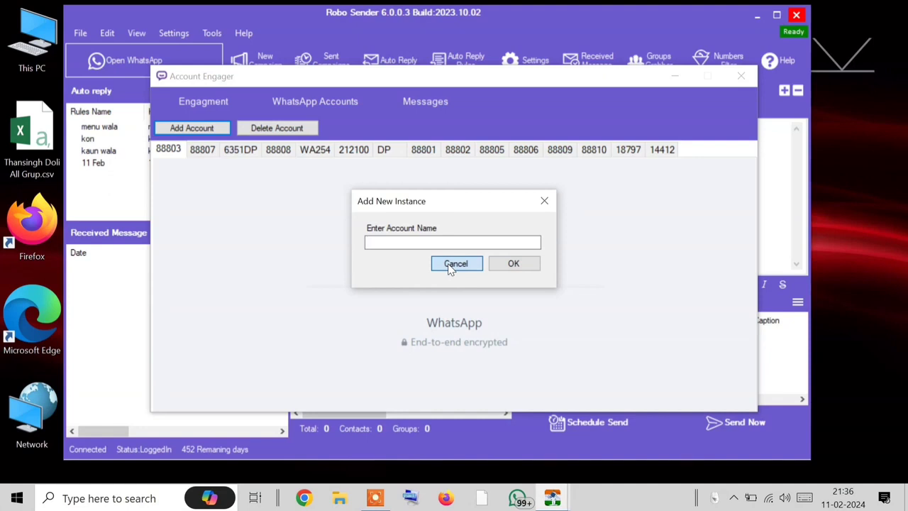
Step: Cancel the prompt, then add a WhatsApp account named 817181 and review the account list
click(455, 265)
click(277, 129)
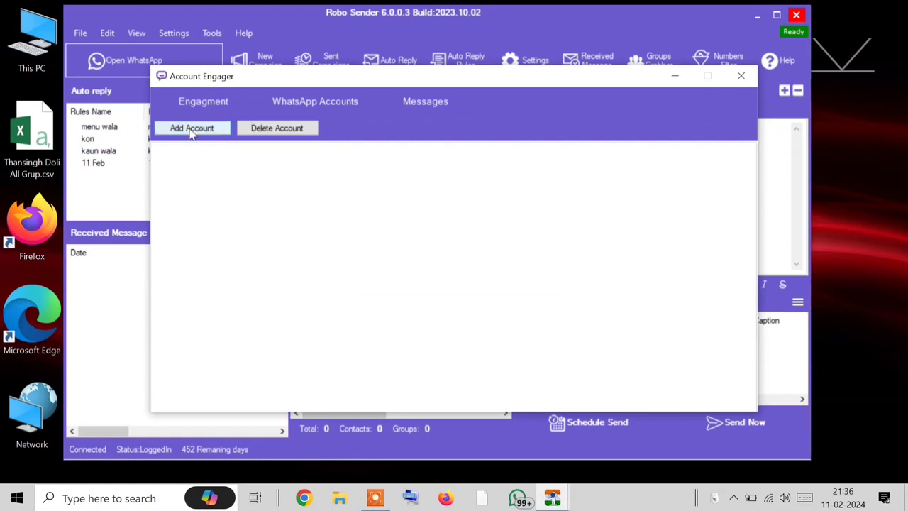
click(191, 128)
text(817)
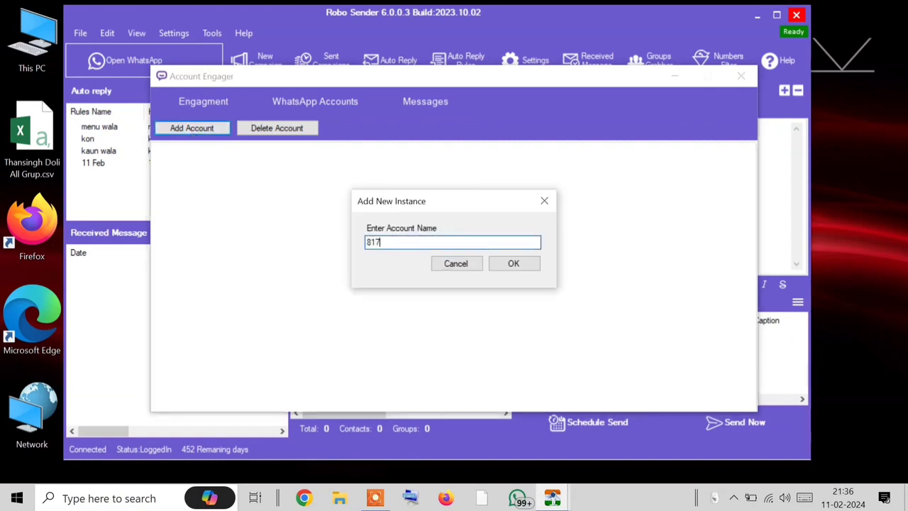
text(181)
click(514, 263)
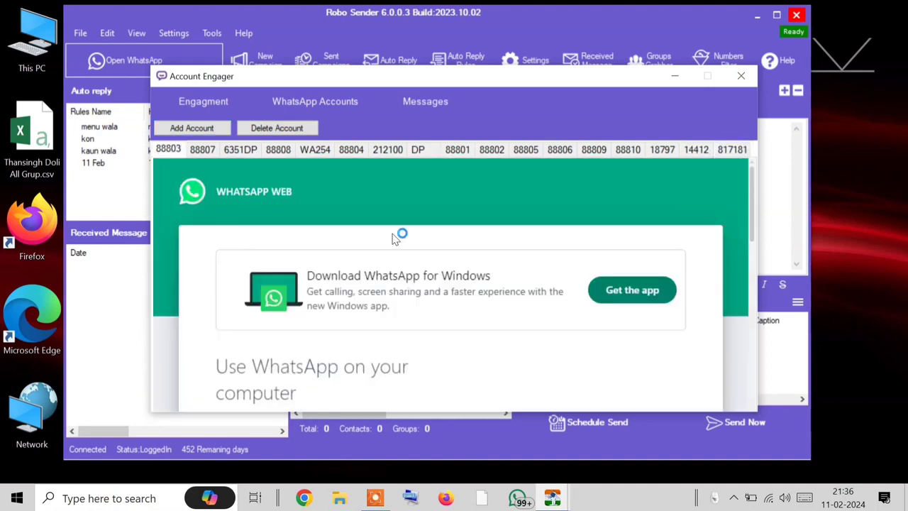
scroll(395, 238, down, 5)
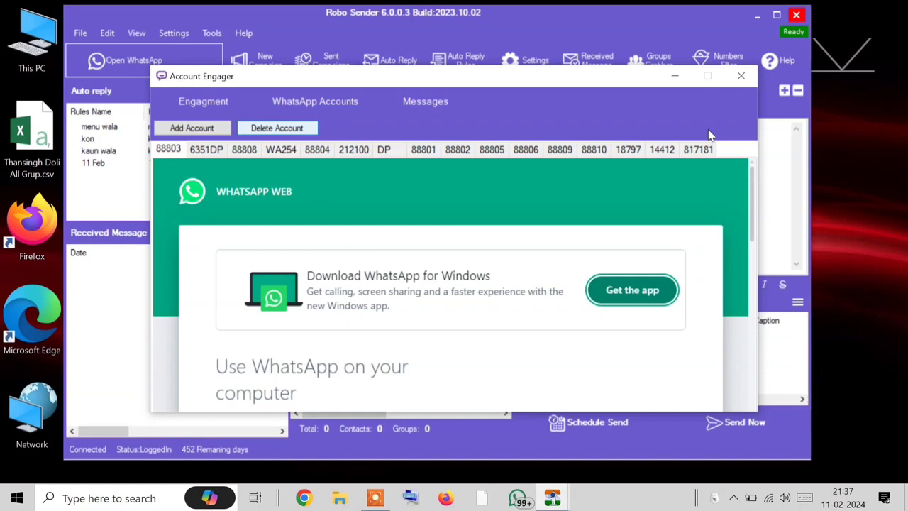
click(631, 147)
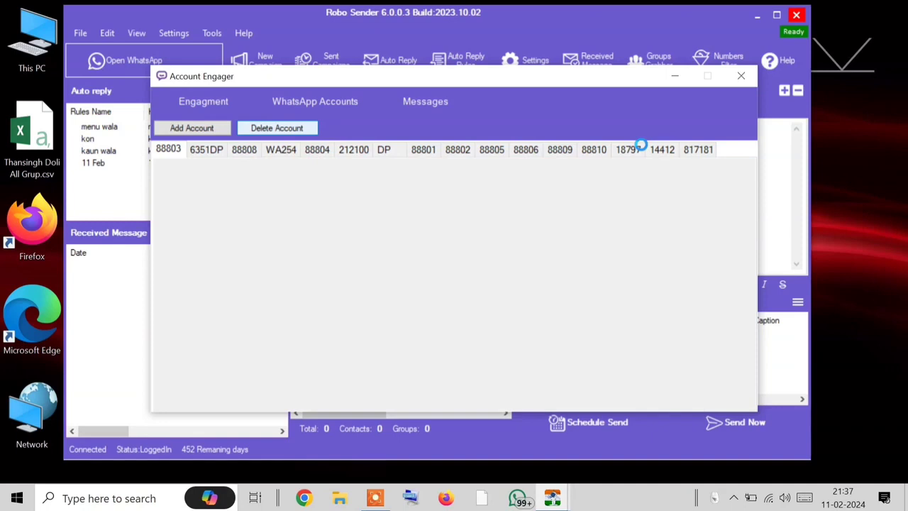